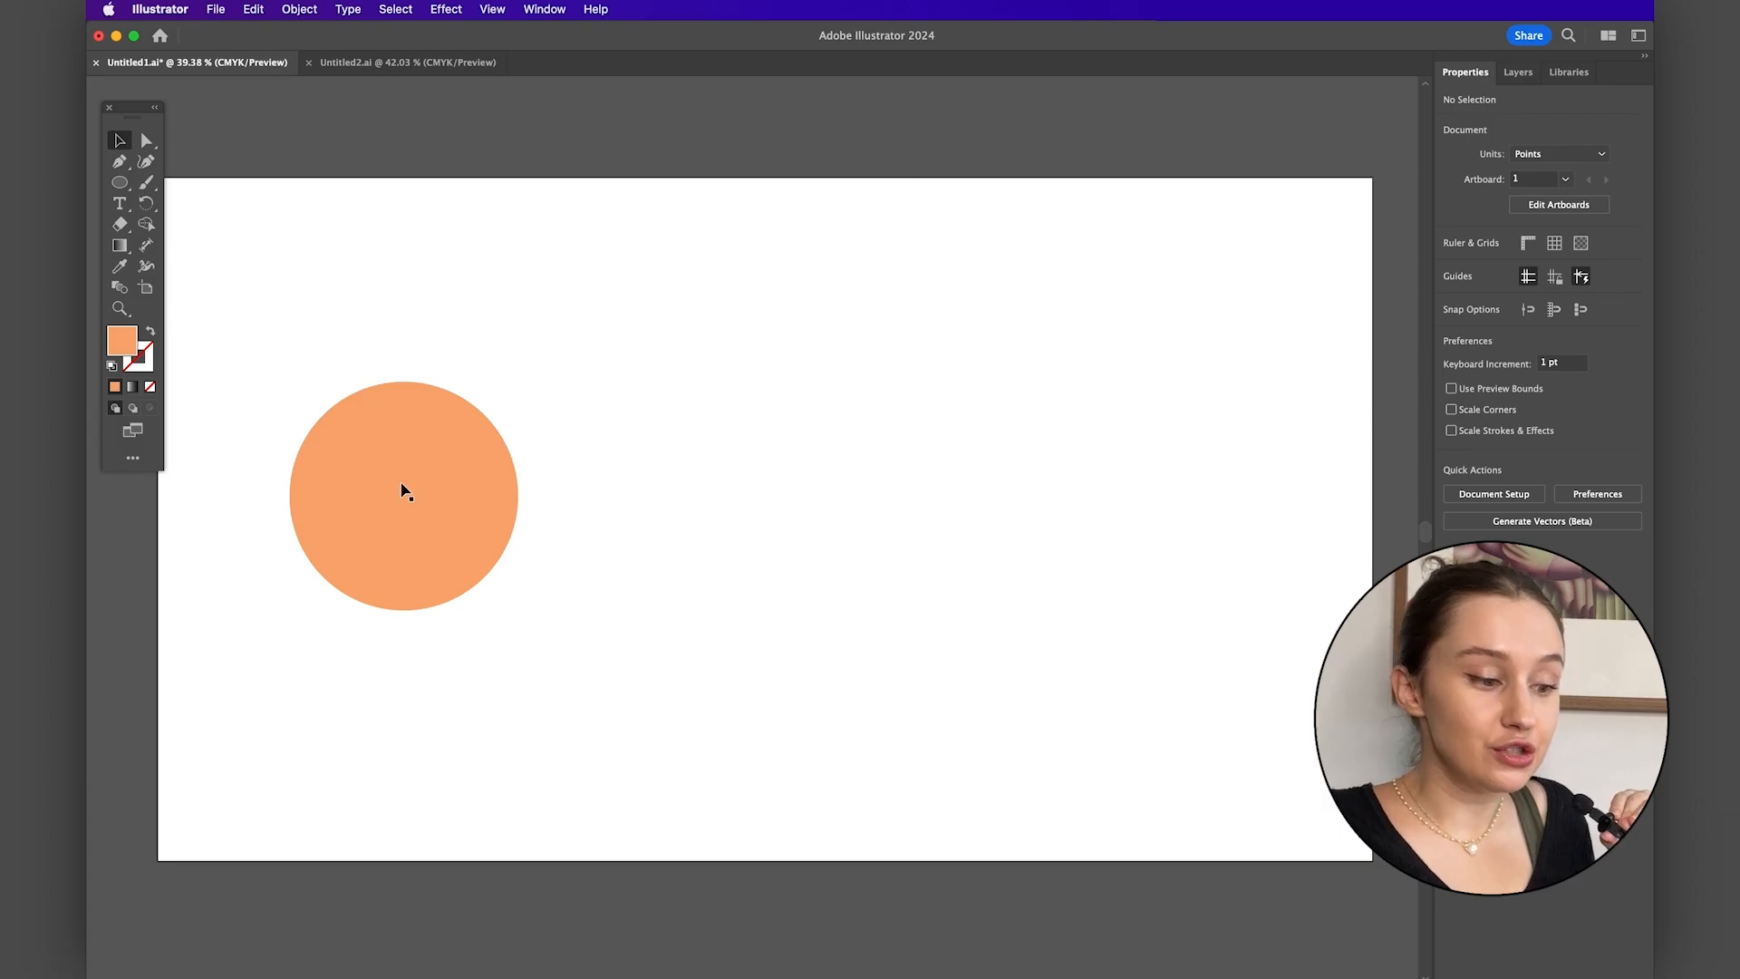
- Copy the orange circle and paste the duplicate in place directly over the original
right_click(407, 490)
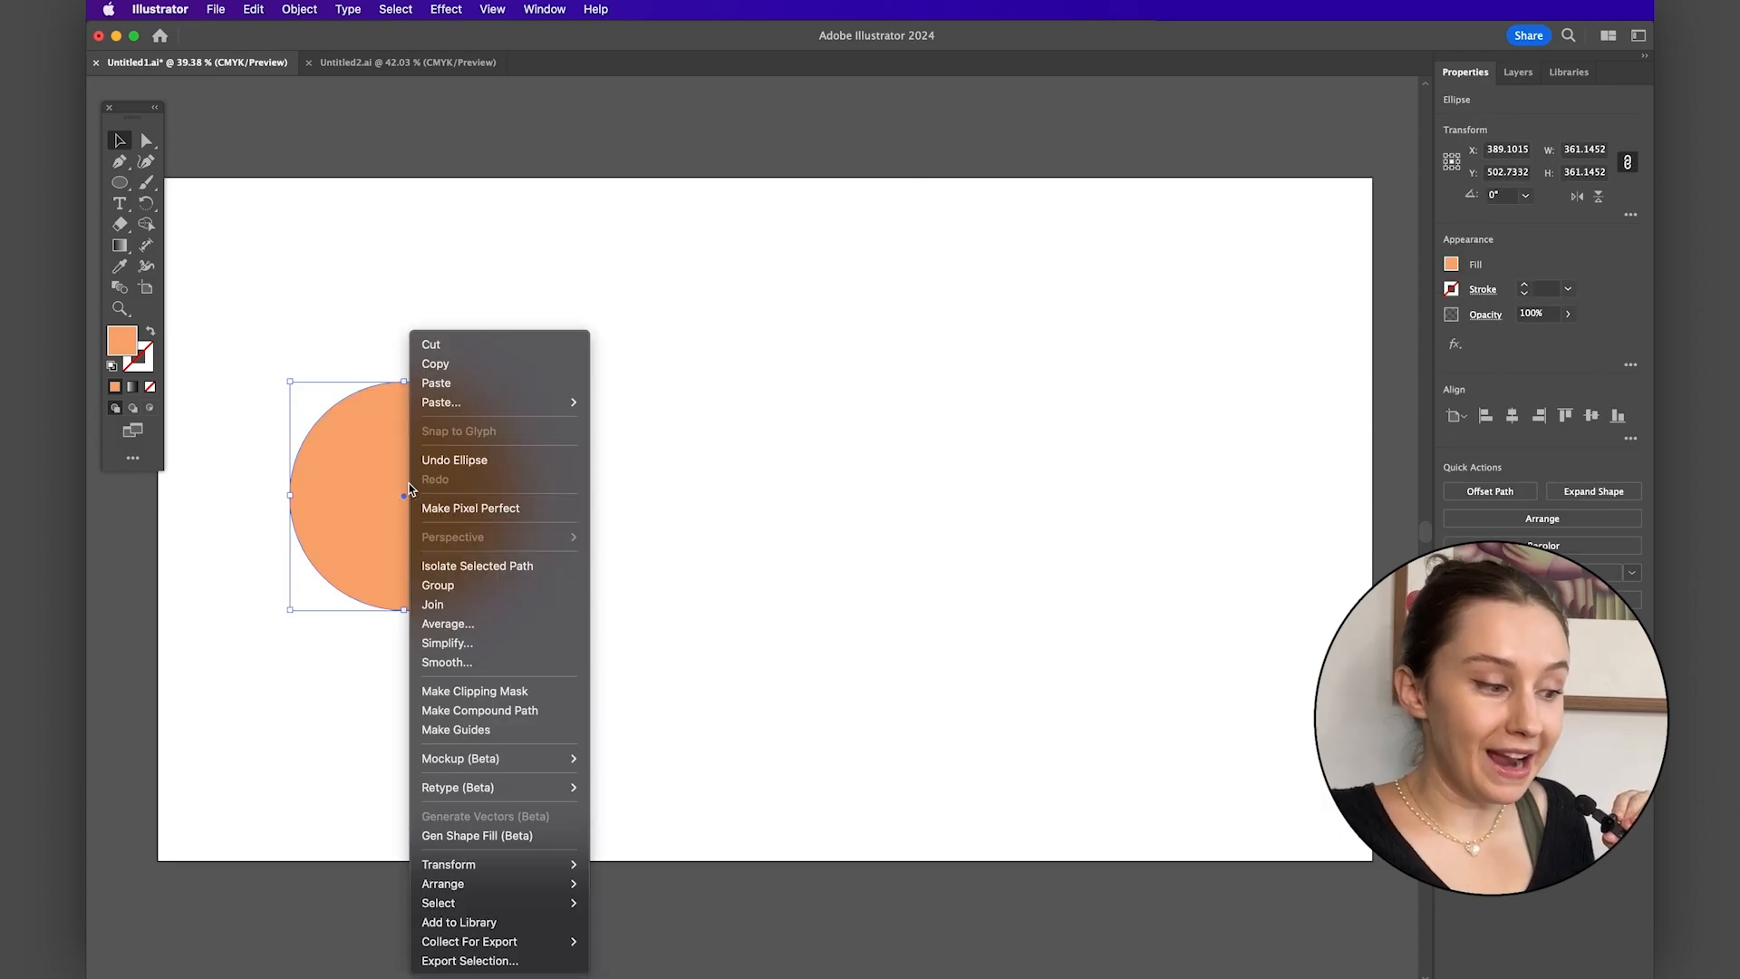
left_click(447, 365)
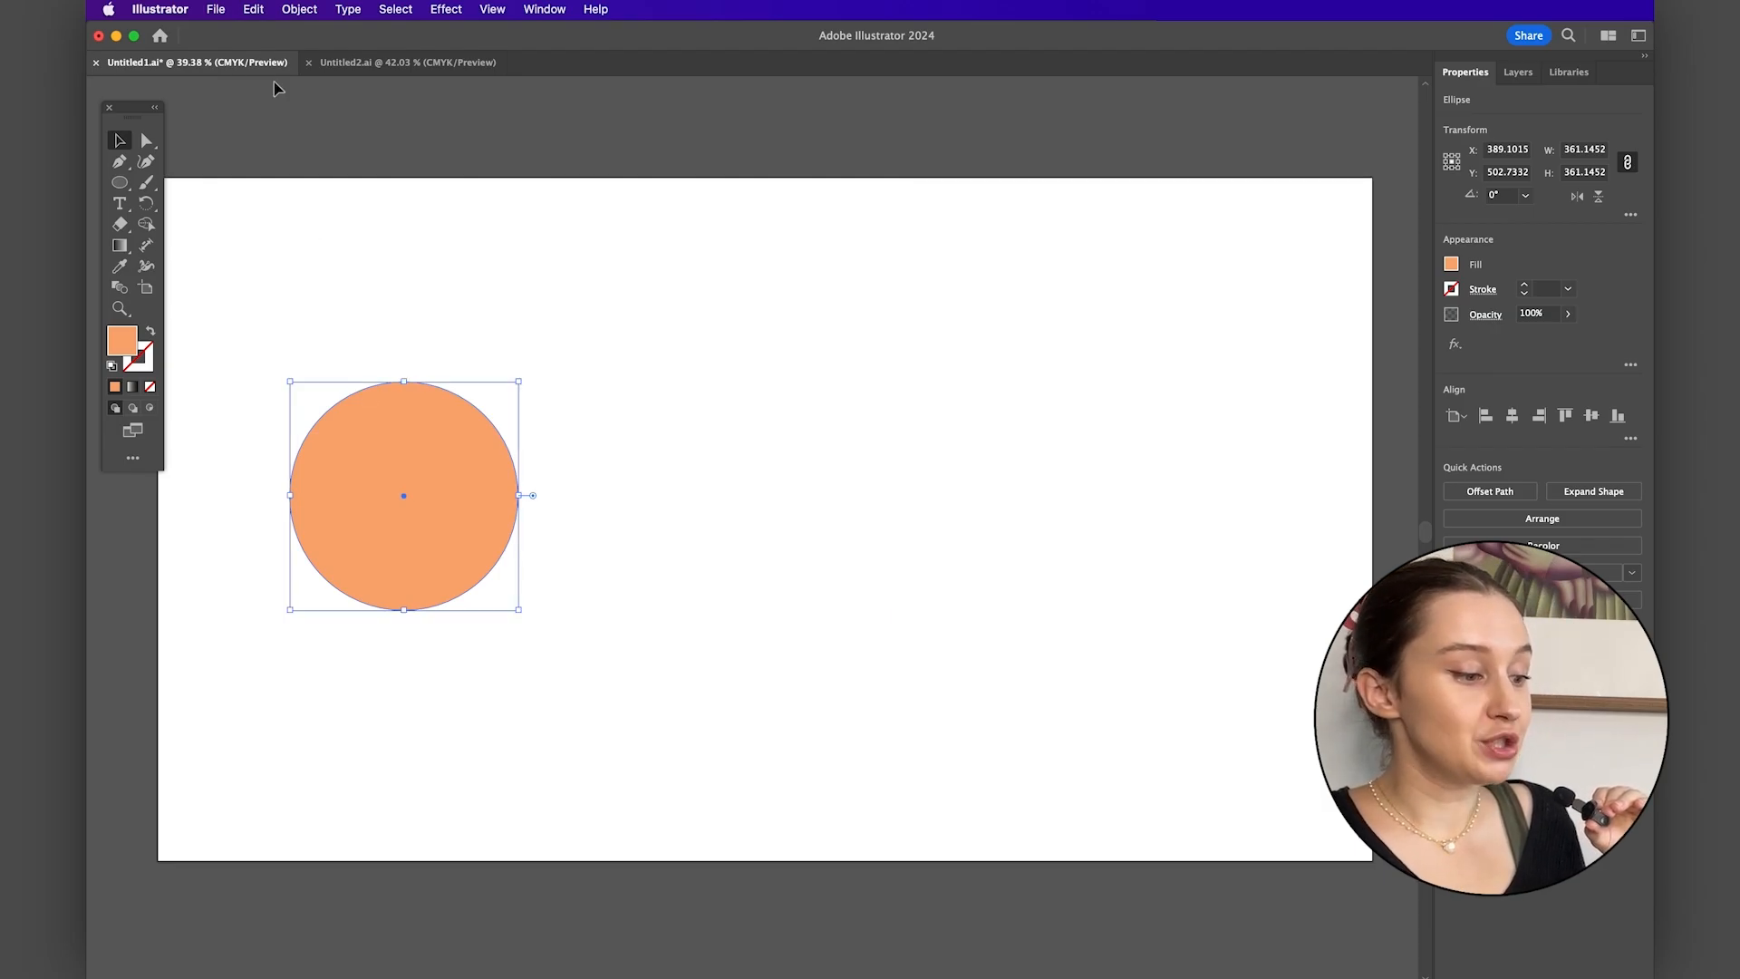
left_click(253, 10)
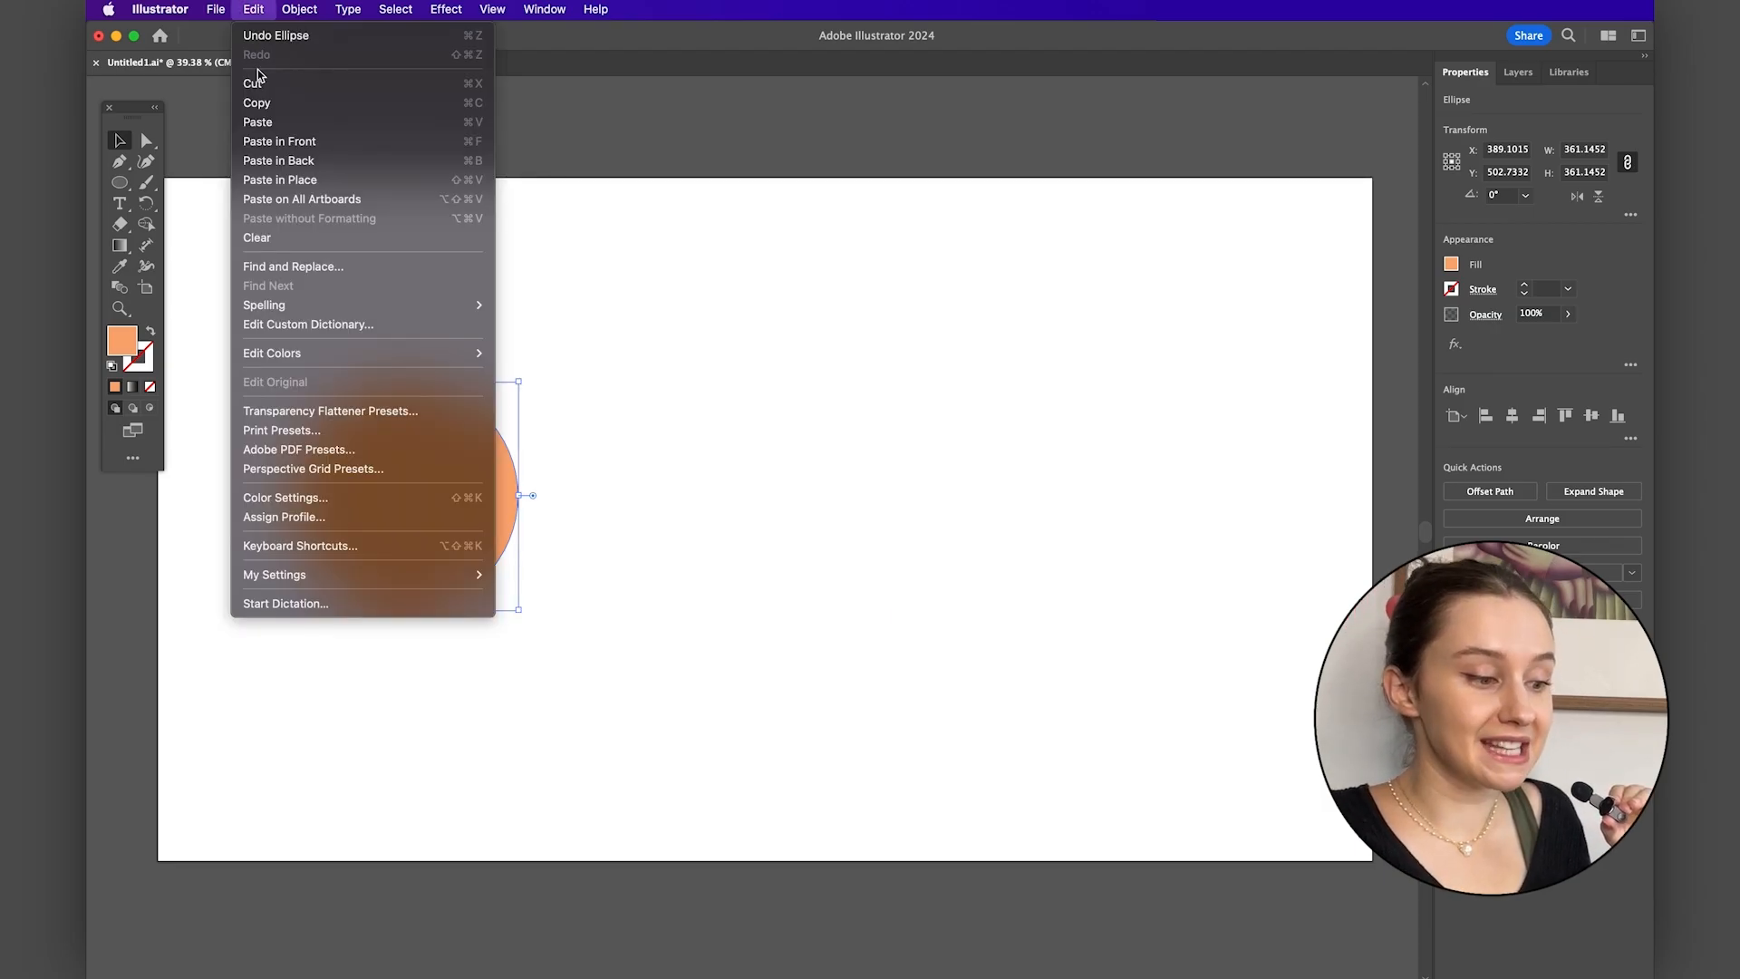
left_click(272, 181)
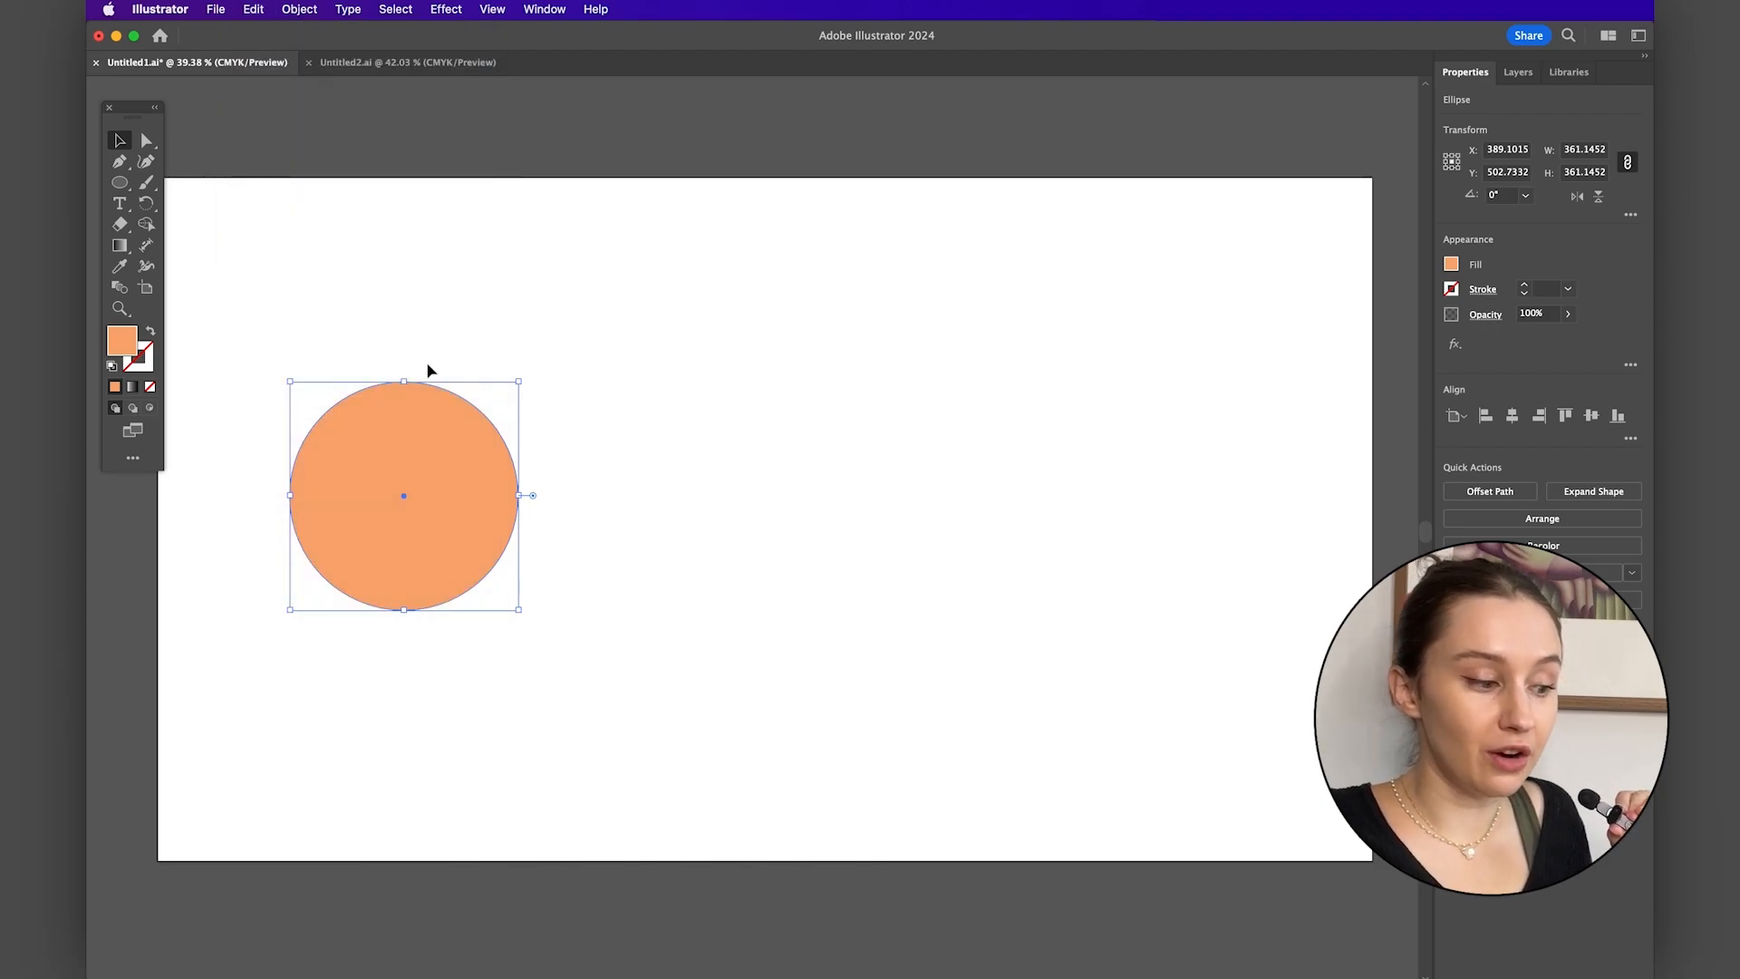
left_click(451, 346)
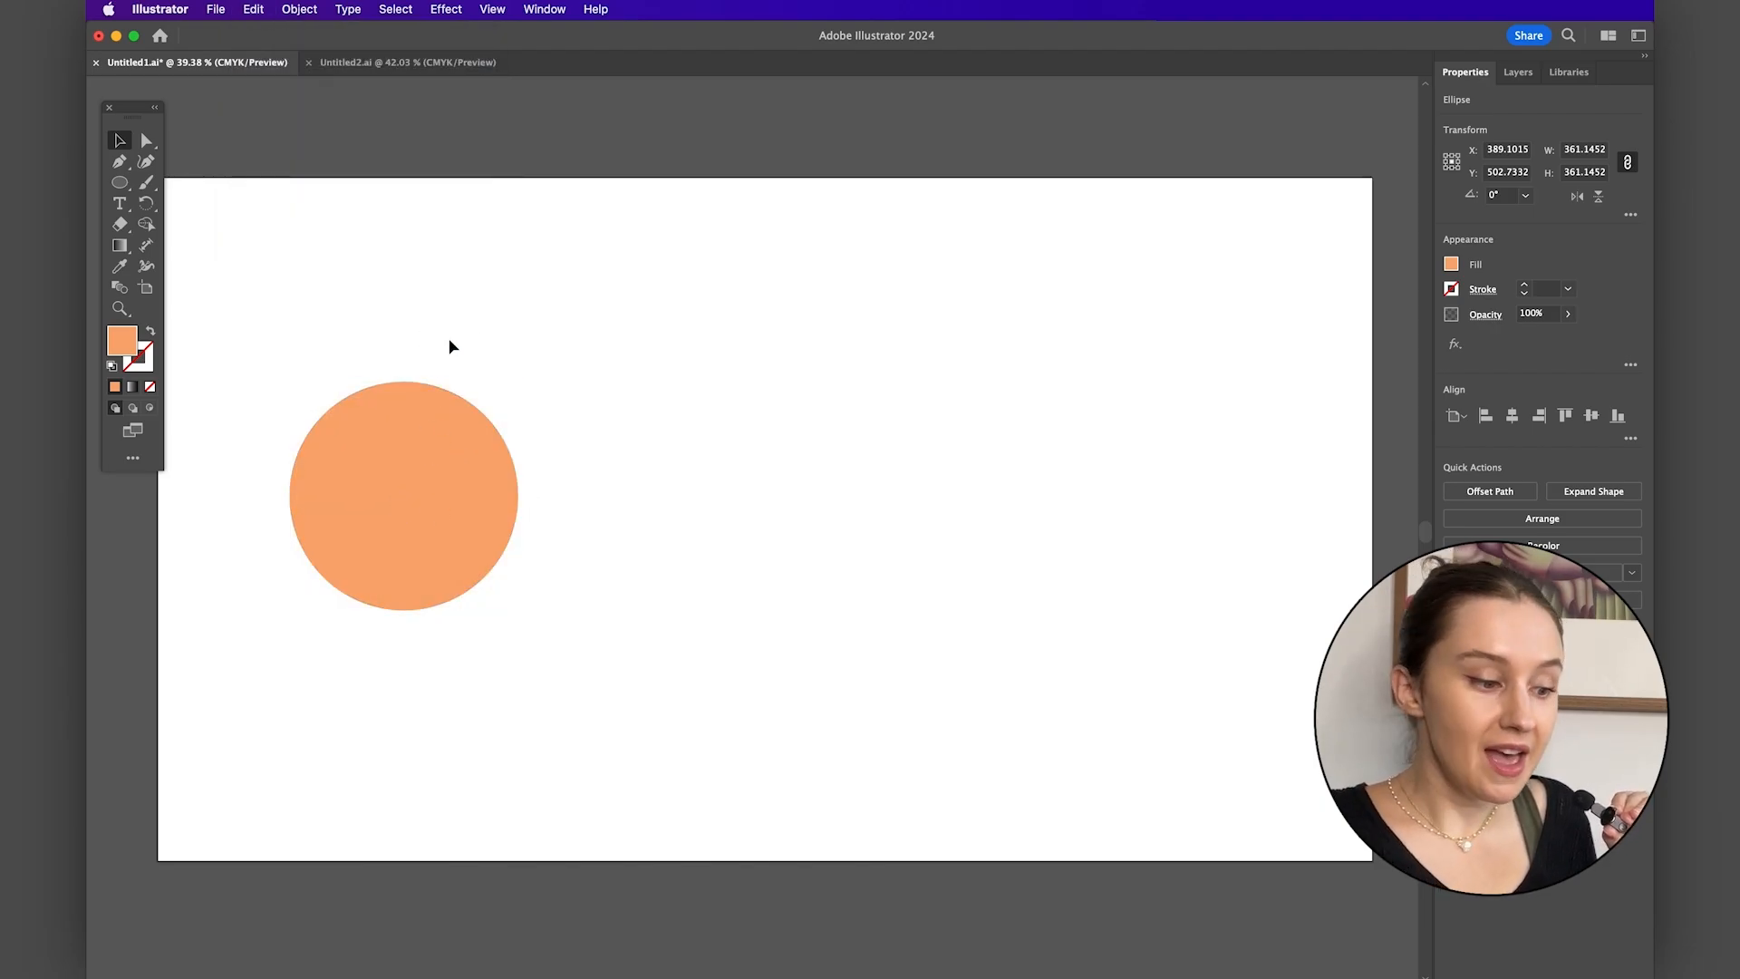
- Move the upper circle aside to check for the copy beneath it, and undo the move
left_click_drag(377, 525, 581, 381)
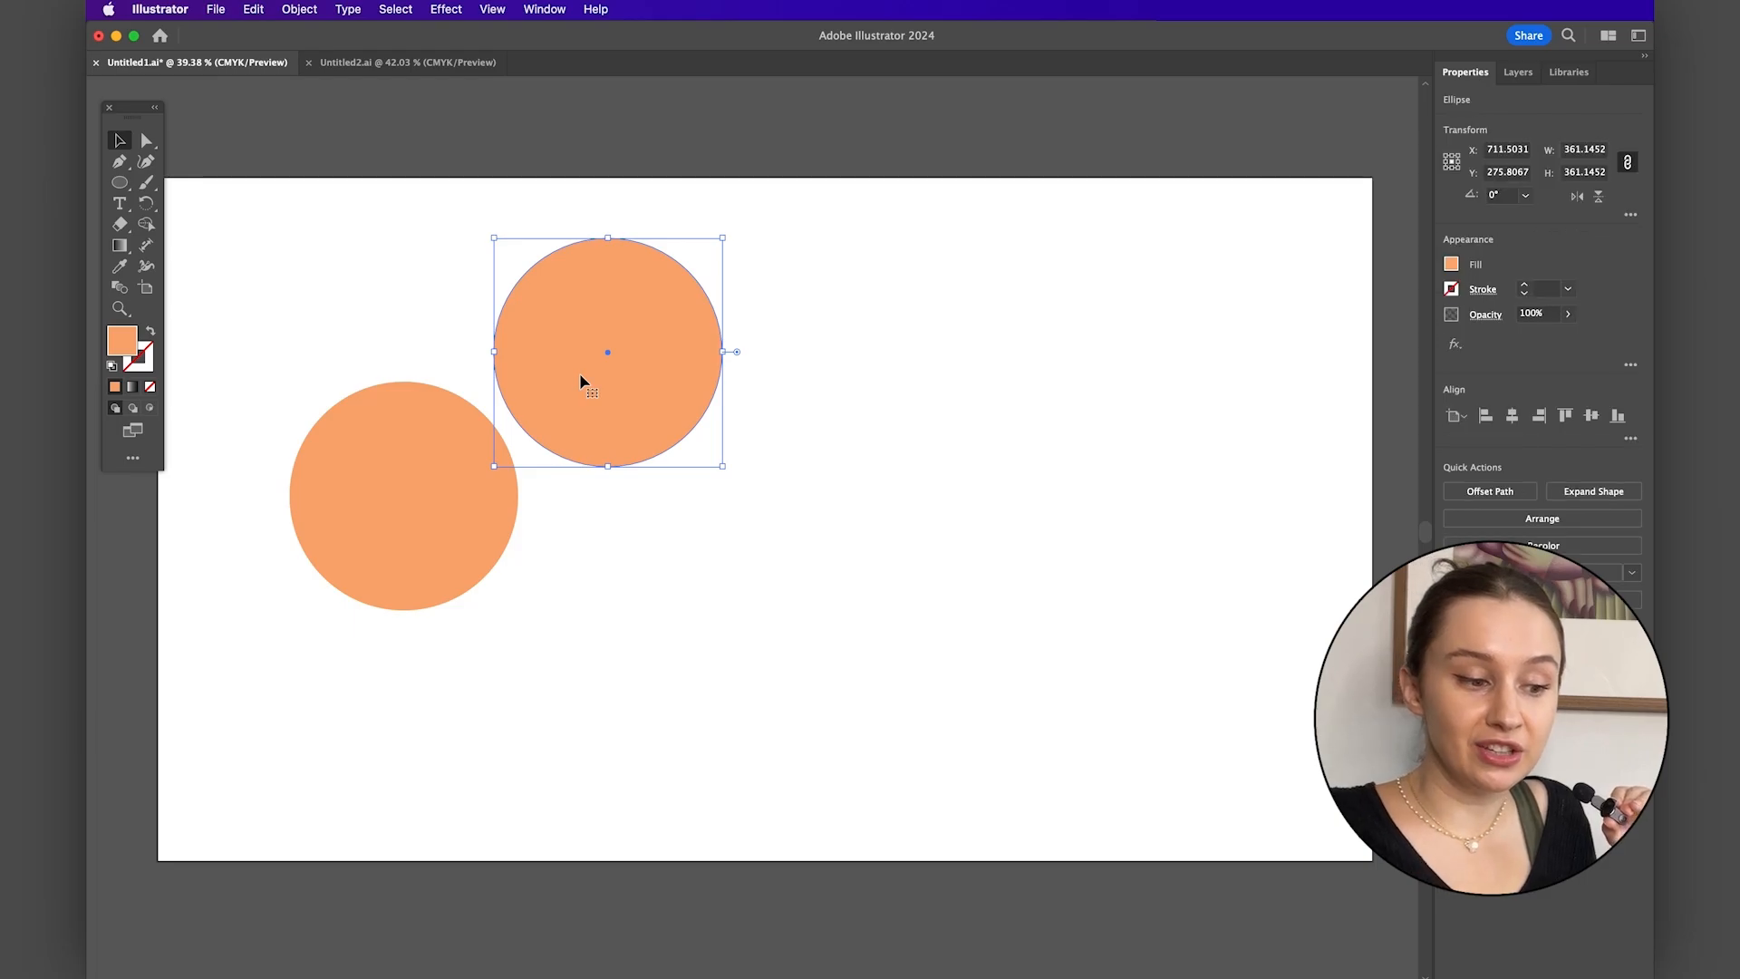
key("super+z")
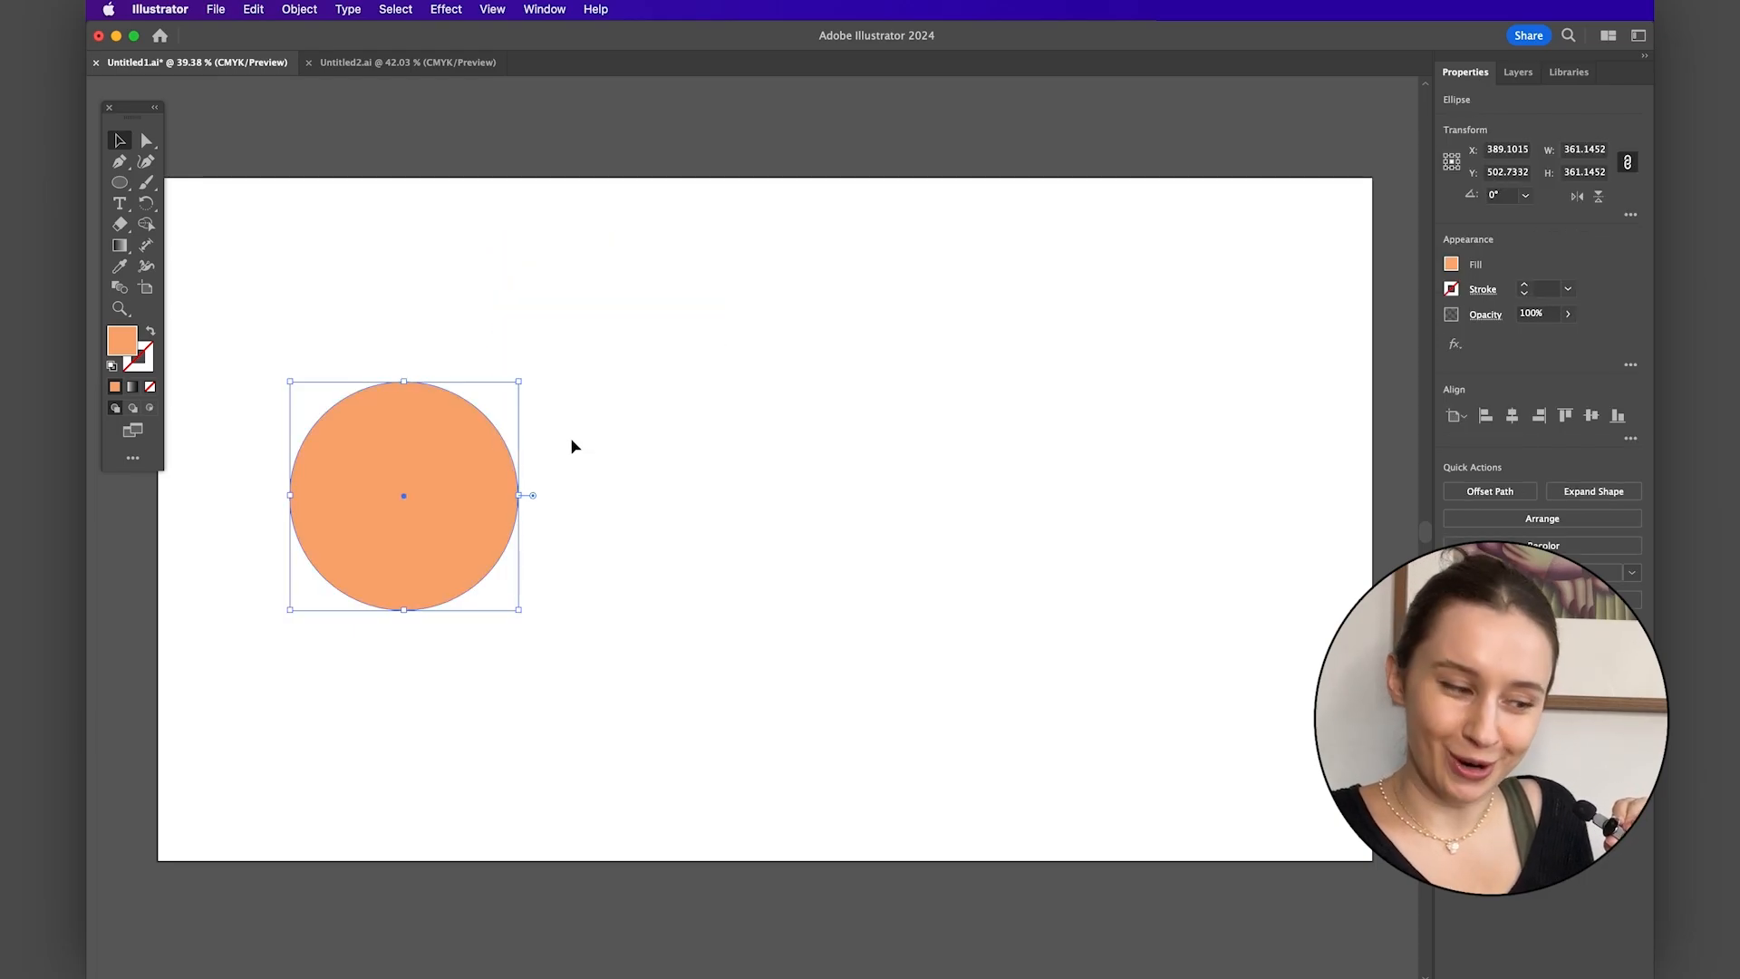
left_click(571, 444)
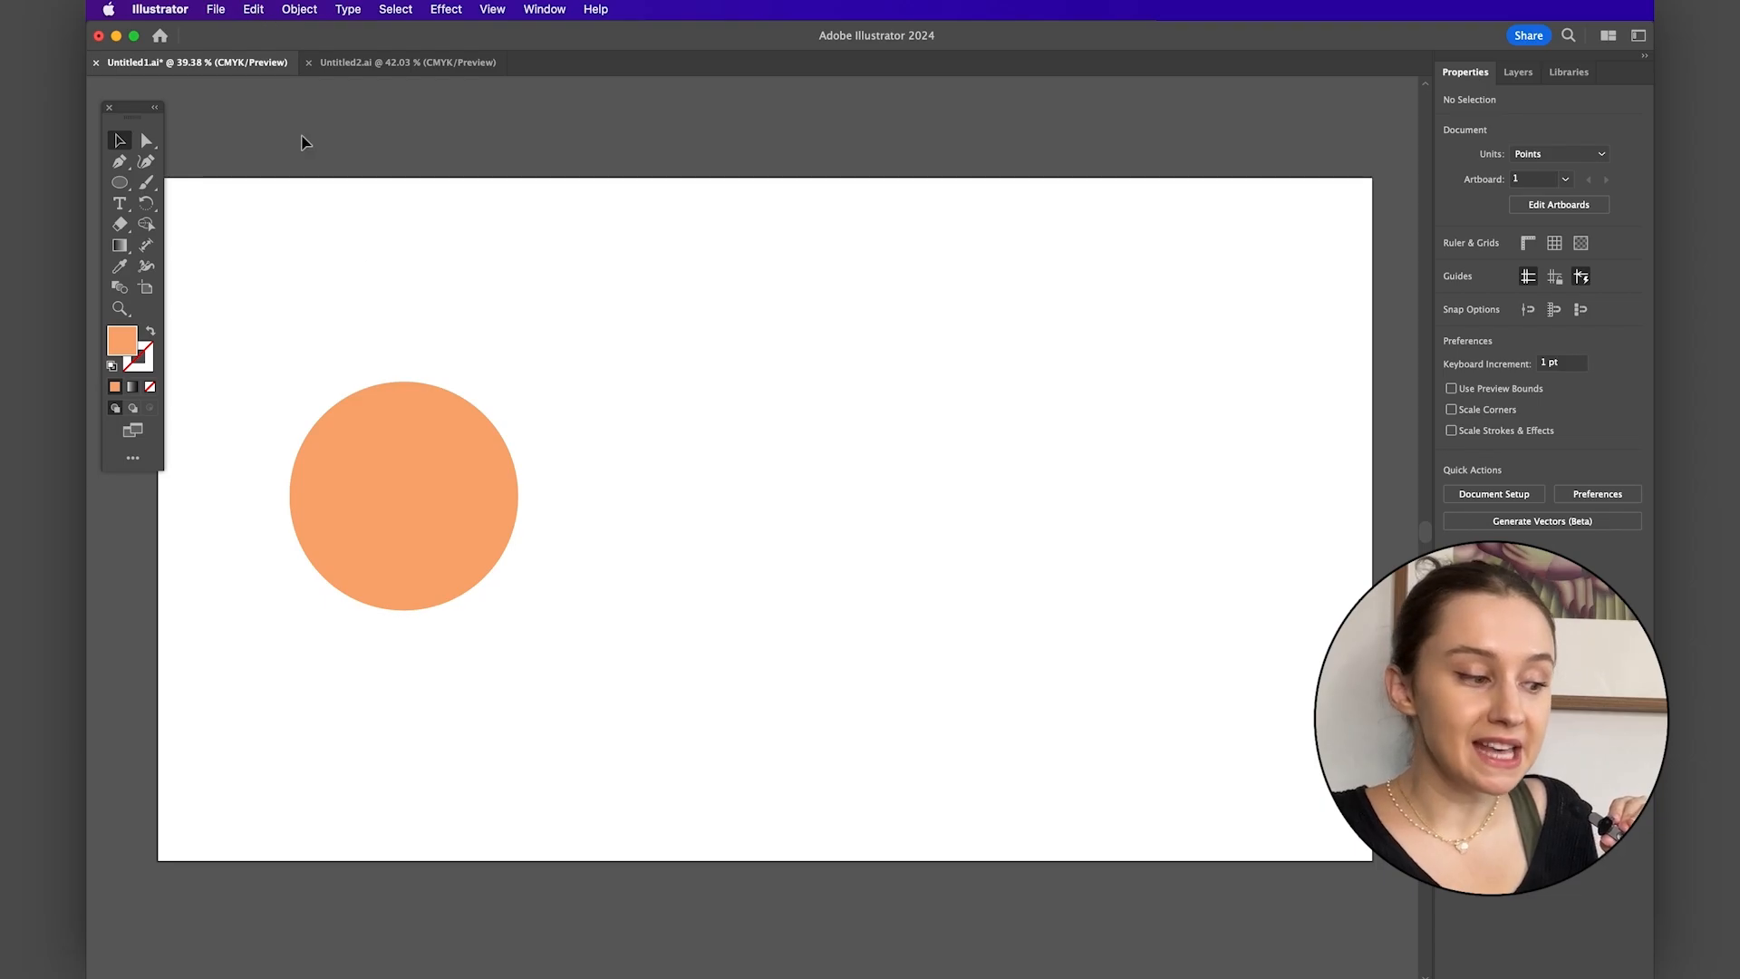
left_click(412, 460)
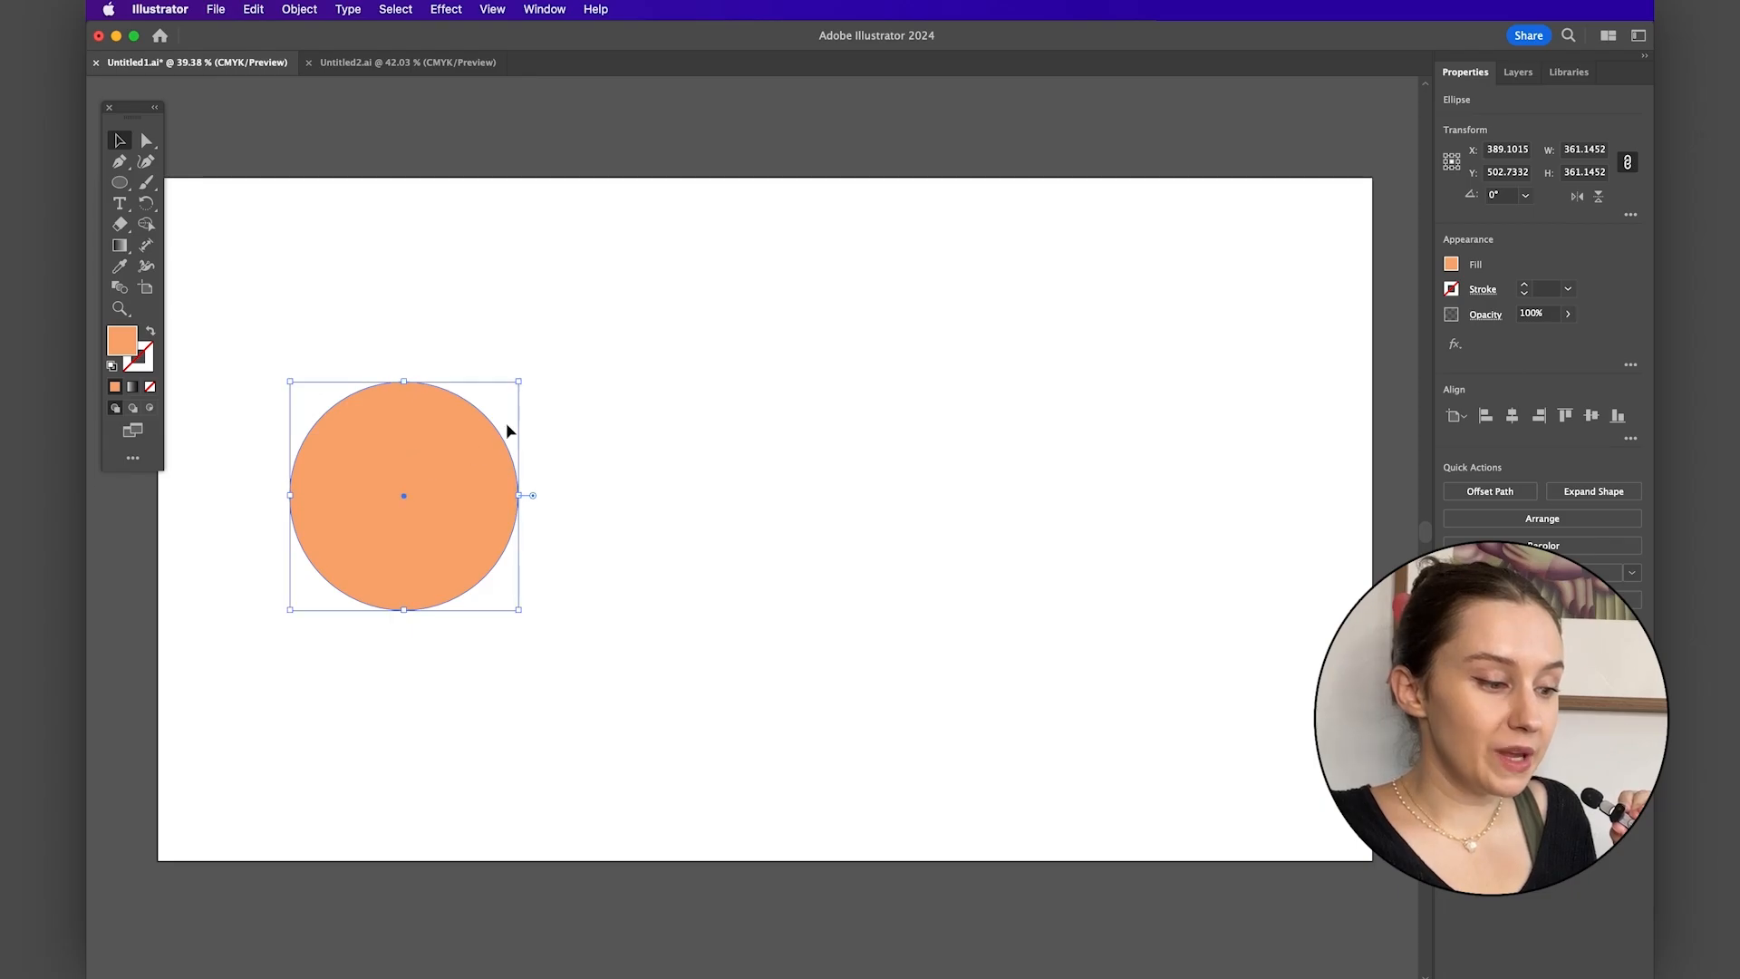
left_click(547, 427)
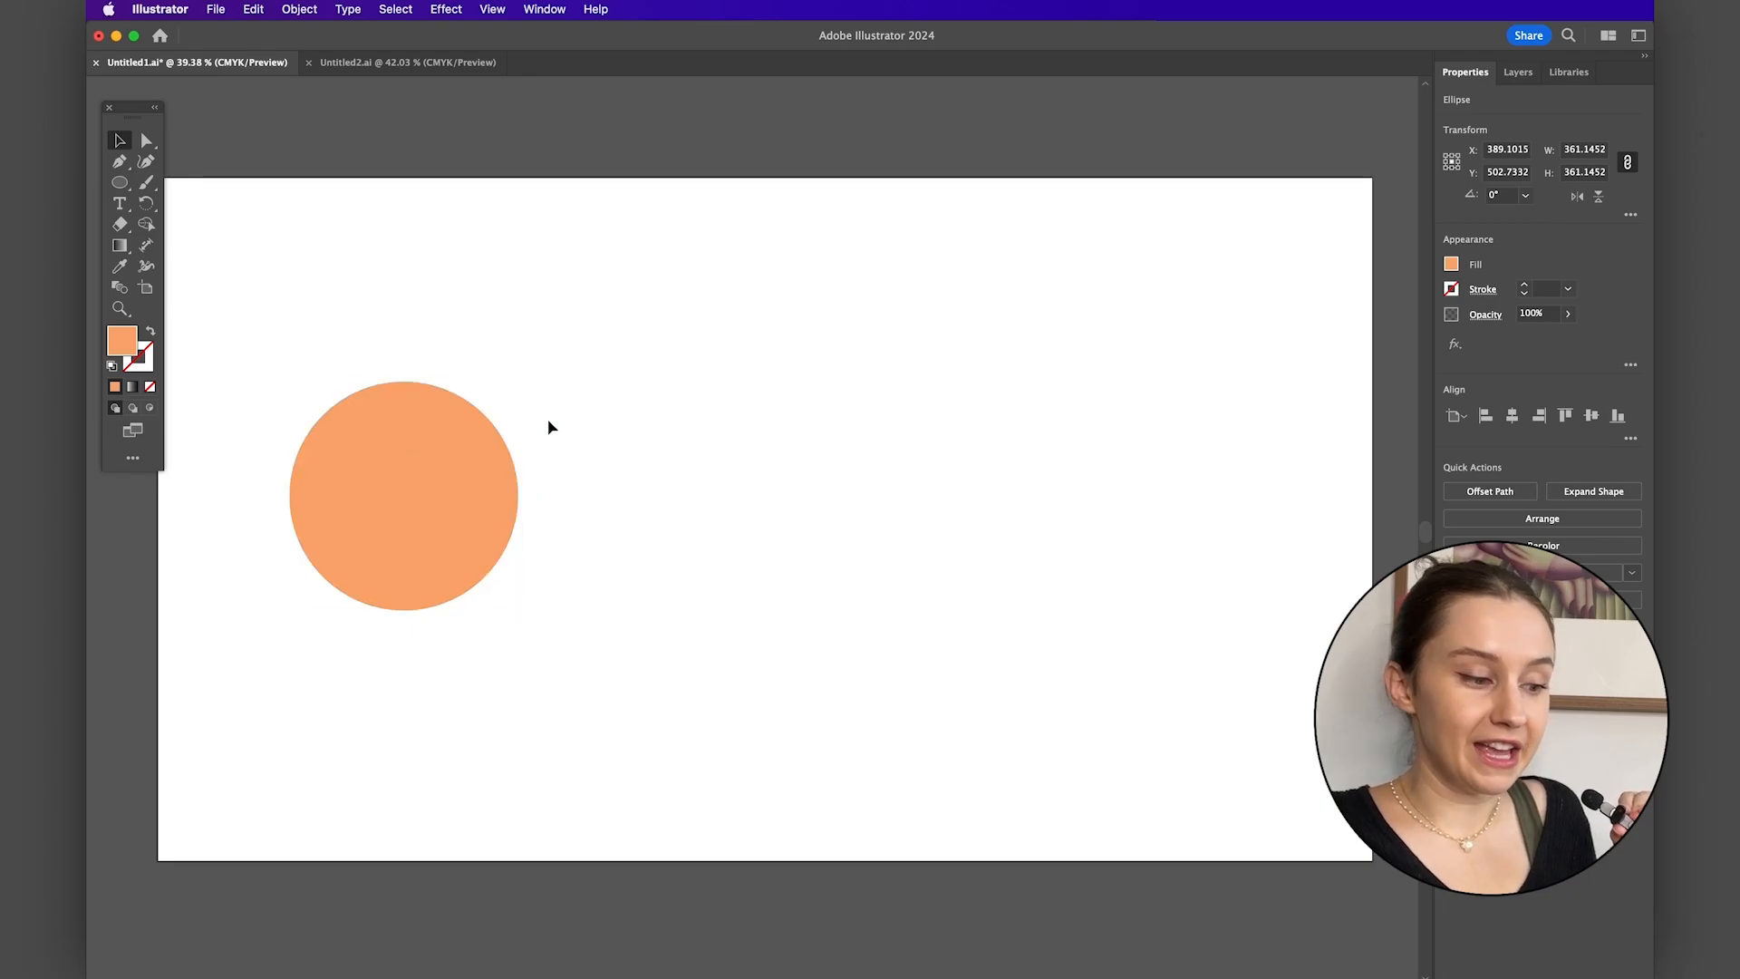
- Apply the default linear black-and-white gradient as the fill of the upper circle
left_click(417, 466)
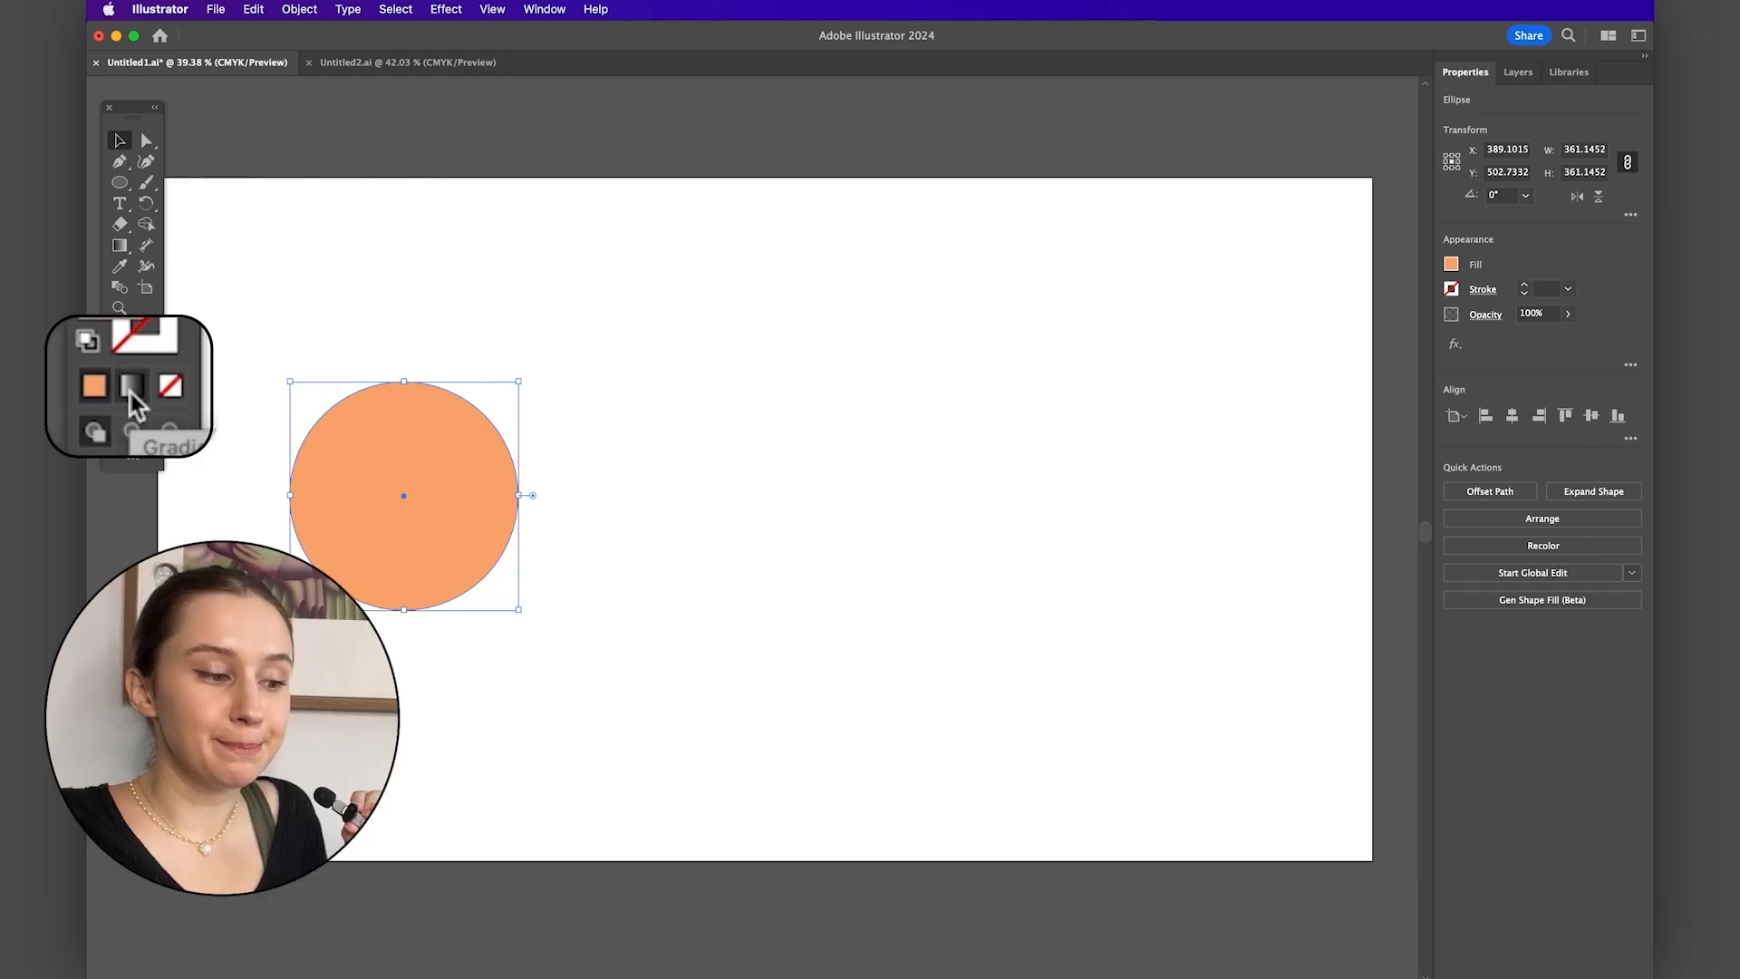
left_click(132, 387)
scroll(372, 602, "up", 2)
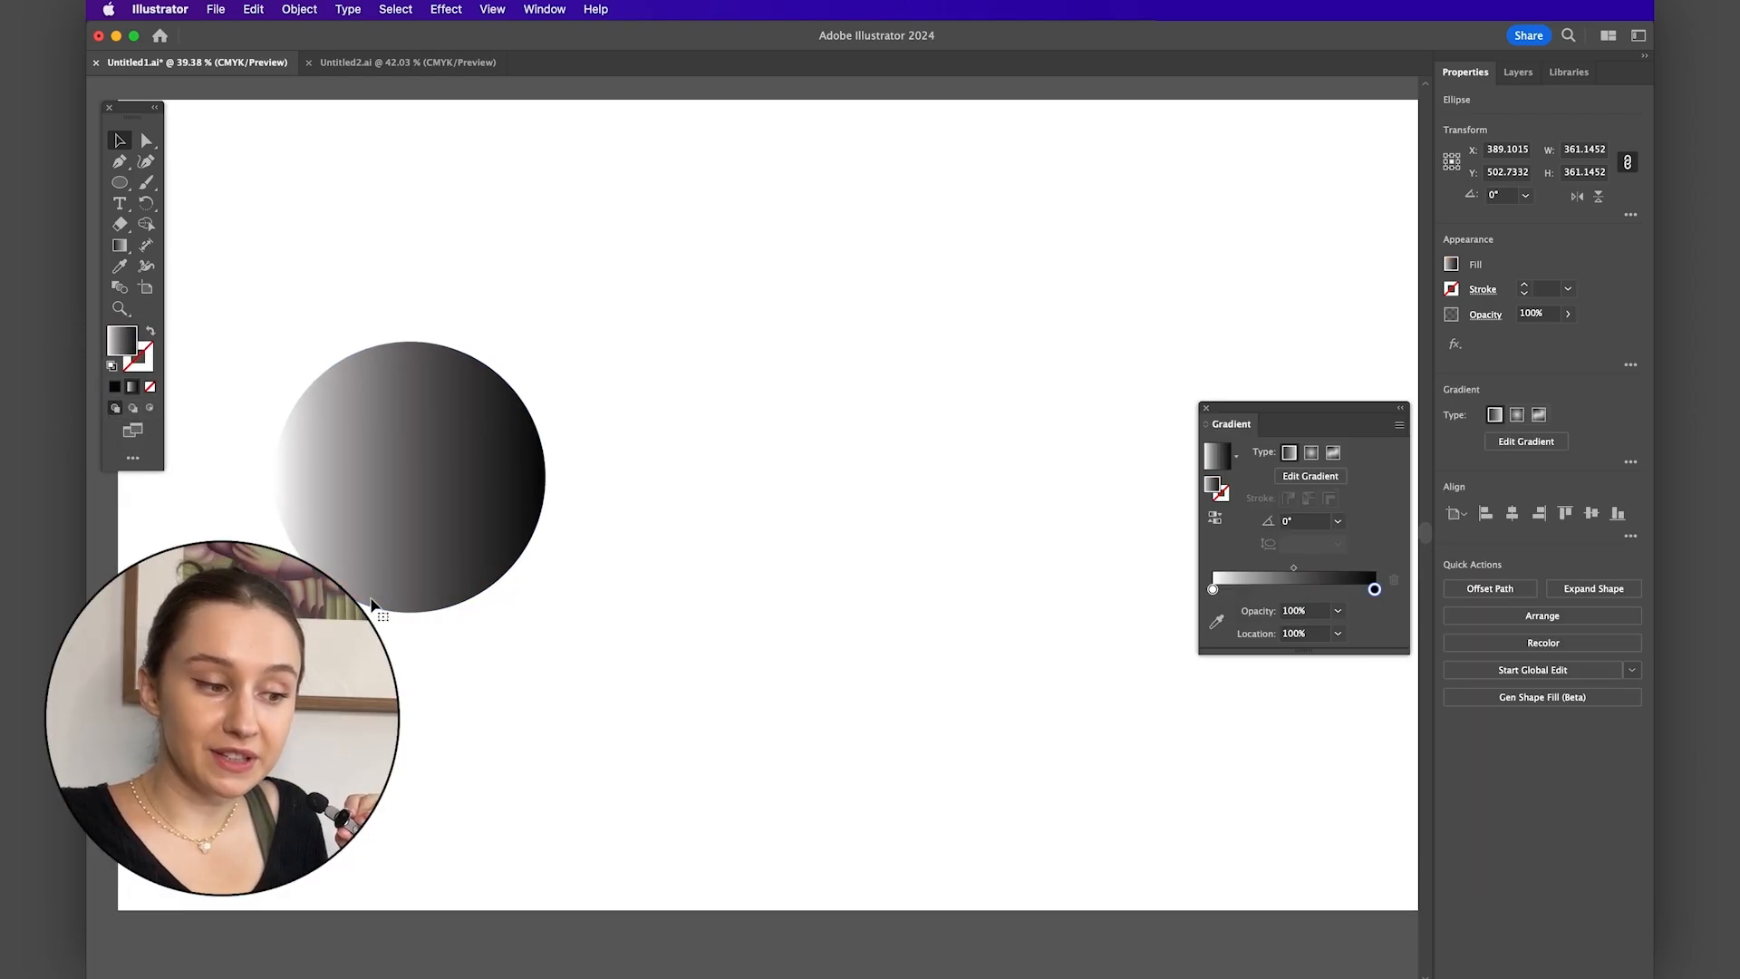
scroll(371, 603, "up", 2)
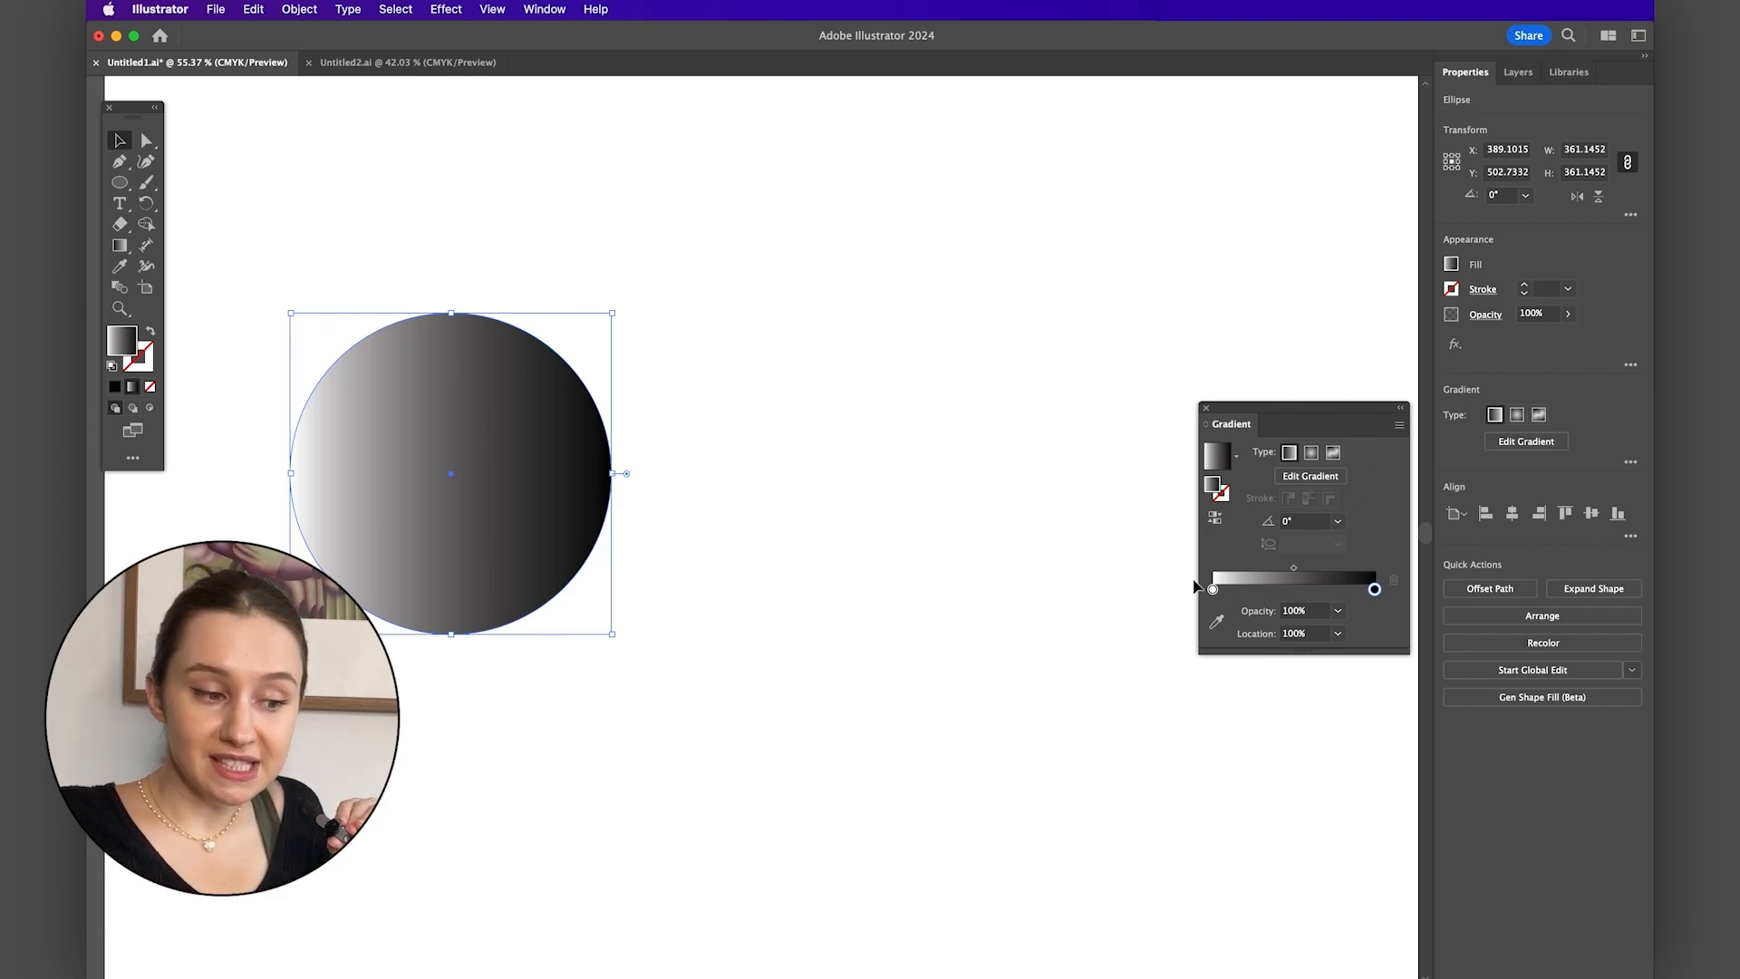
left_click(545, 9)
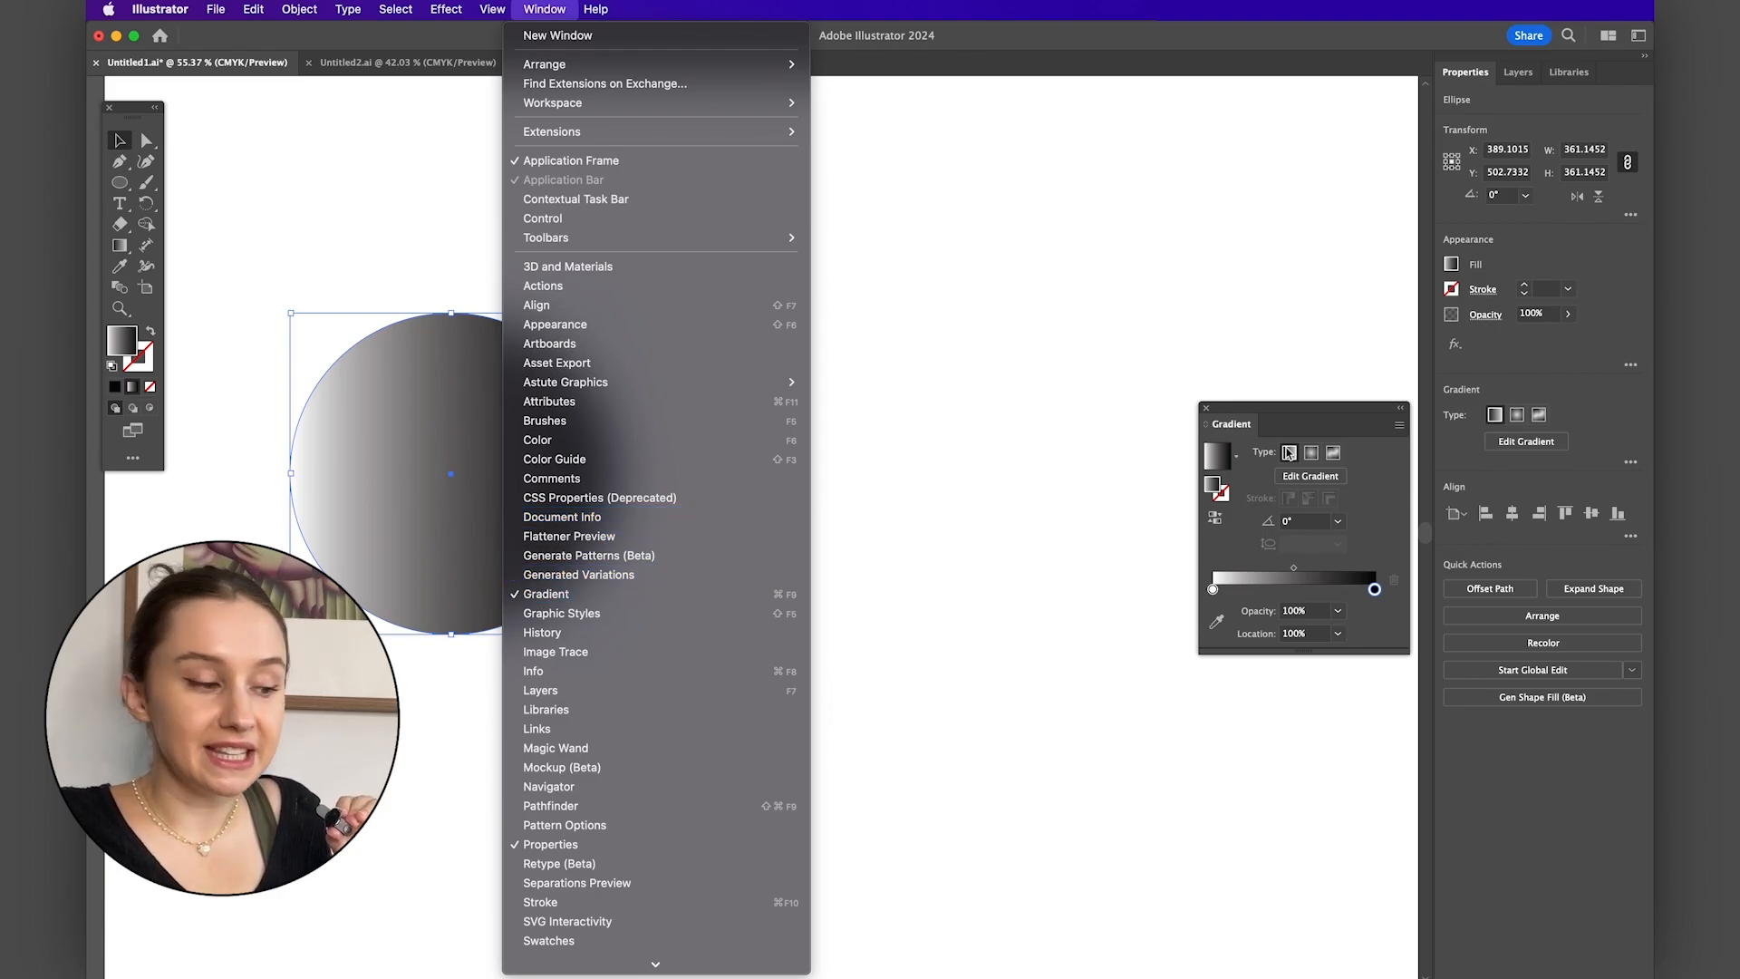
left_click(1323, 375)
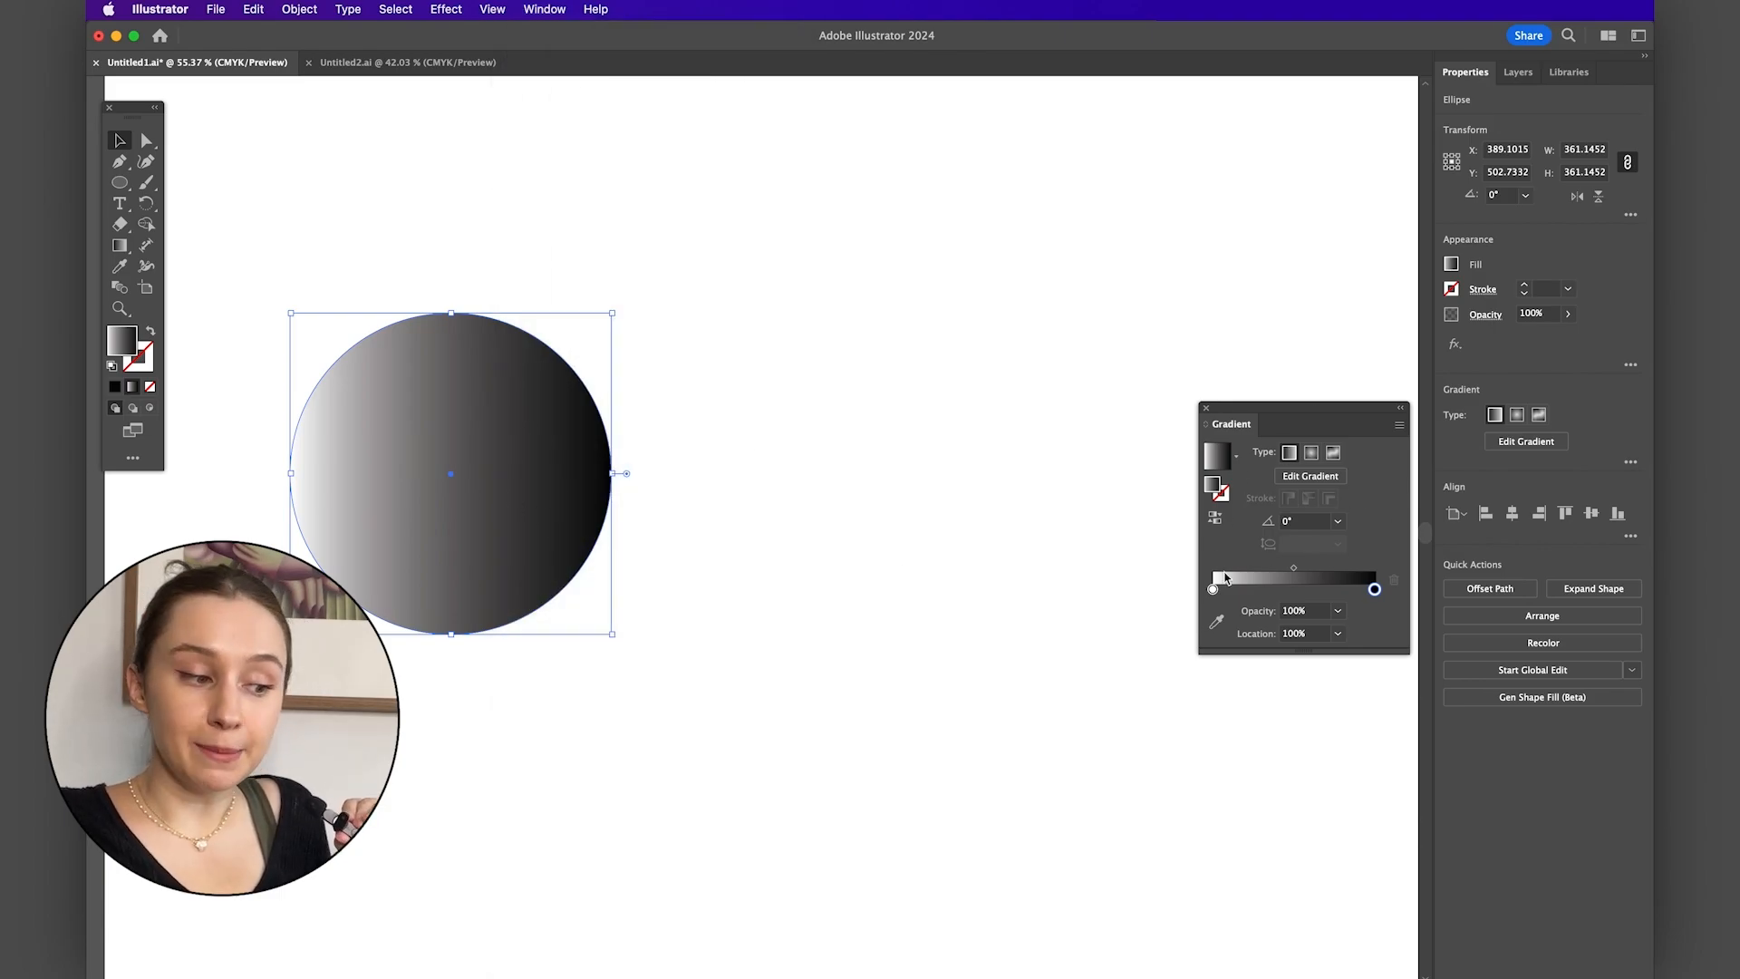
- Set the black end stop of the circle's gradient to the dark brown hex colour 562A0C
double_click(1375, 590)
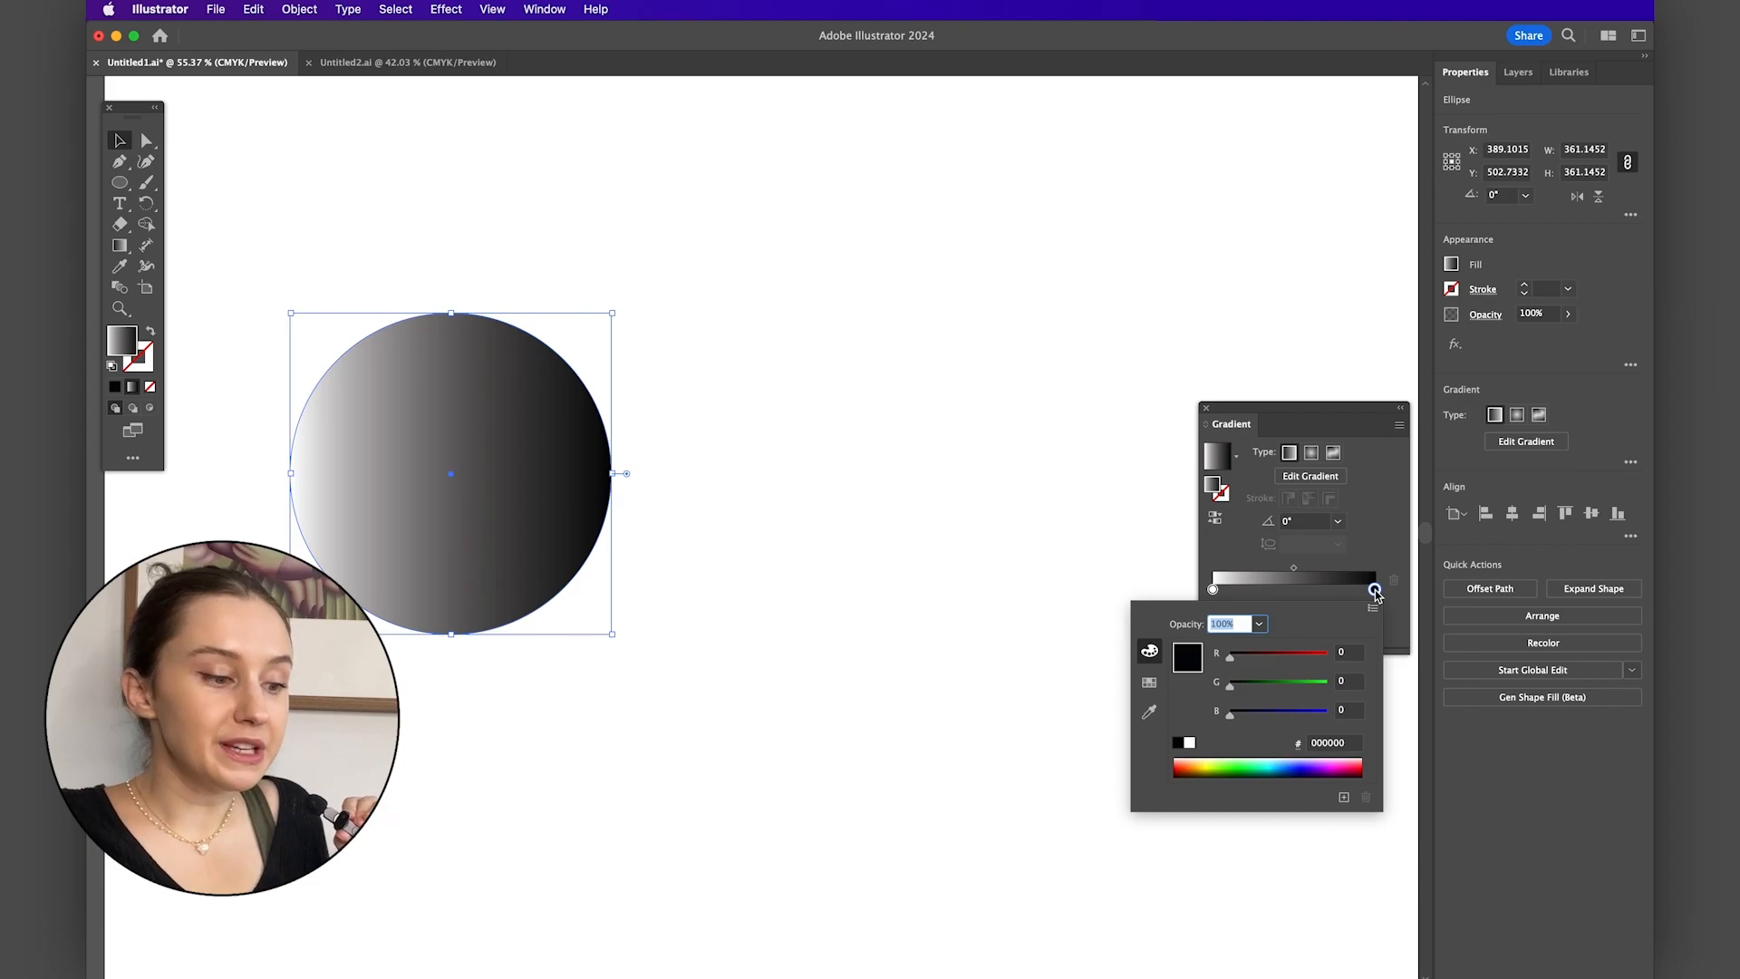
left_click(1330, 742)
type("562A0C")
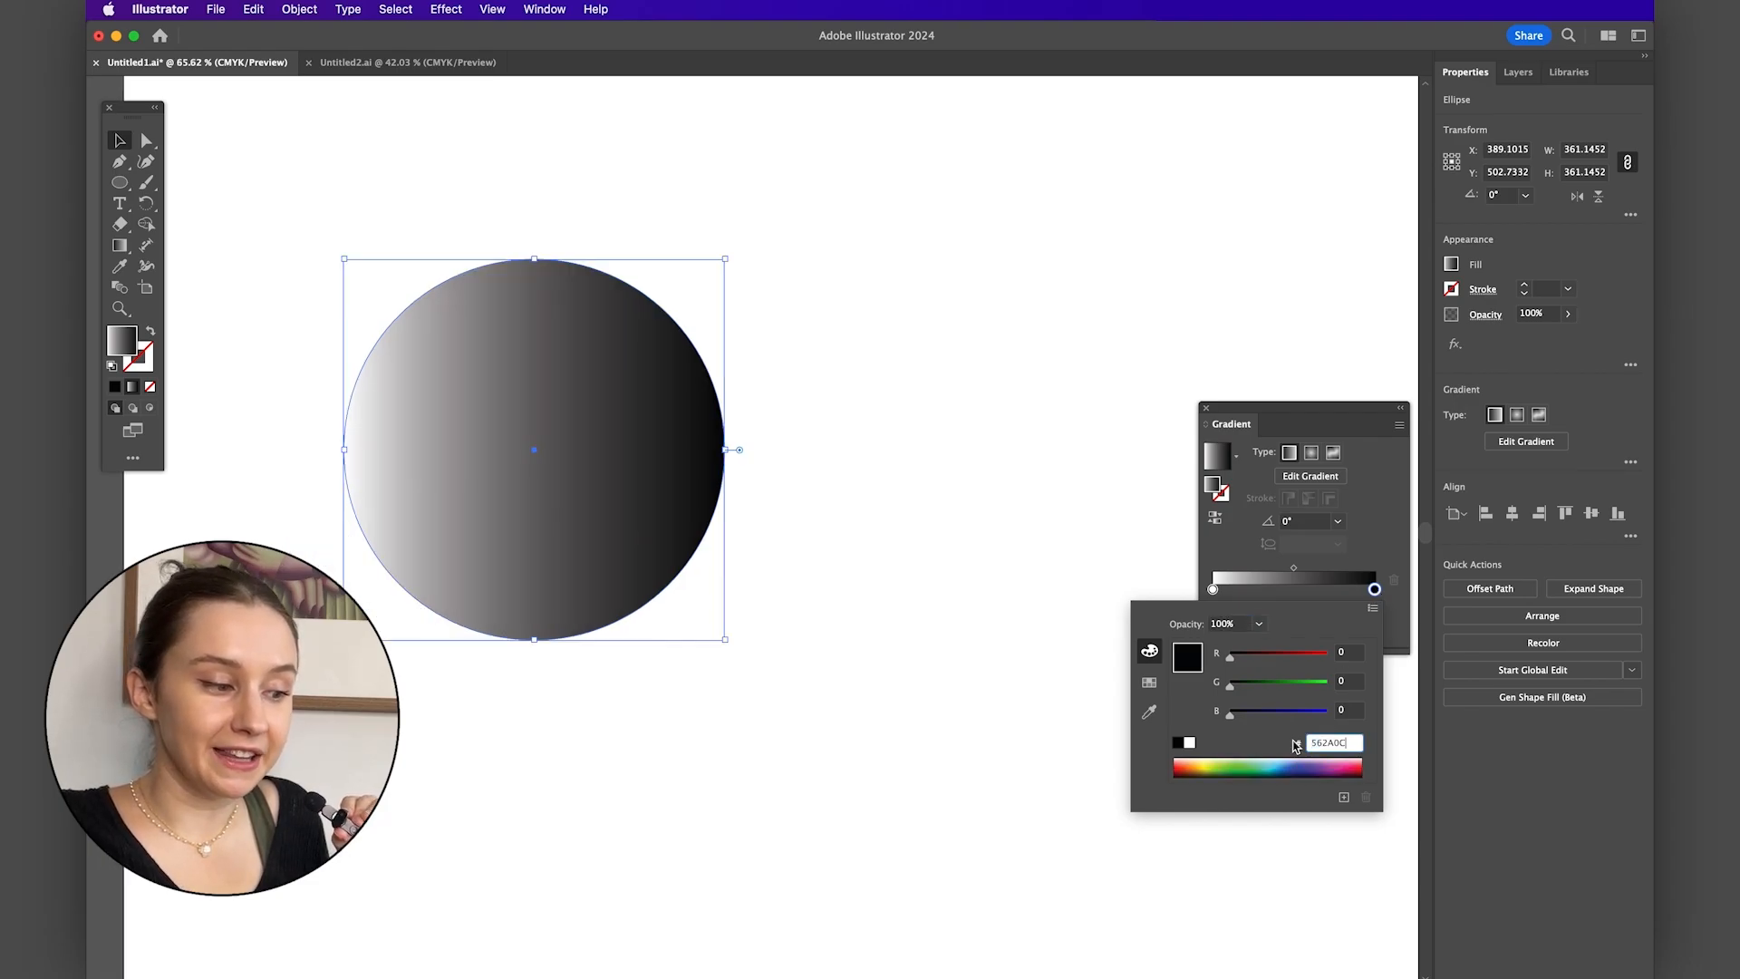
key("Return")
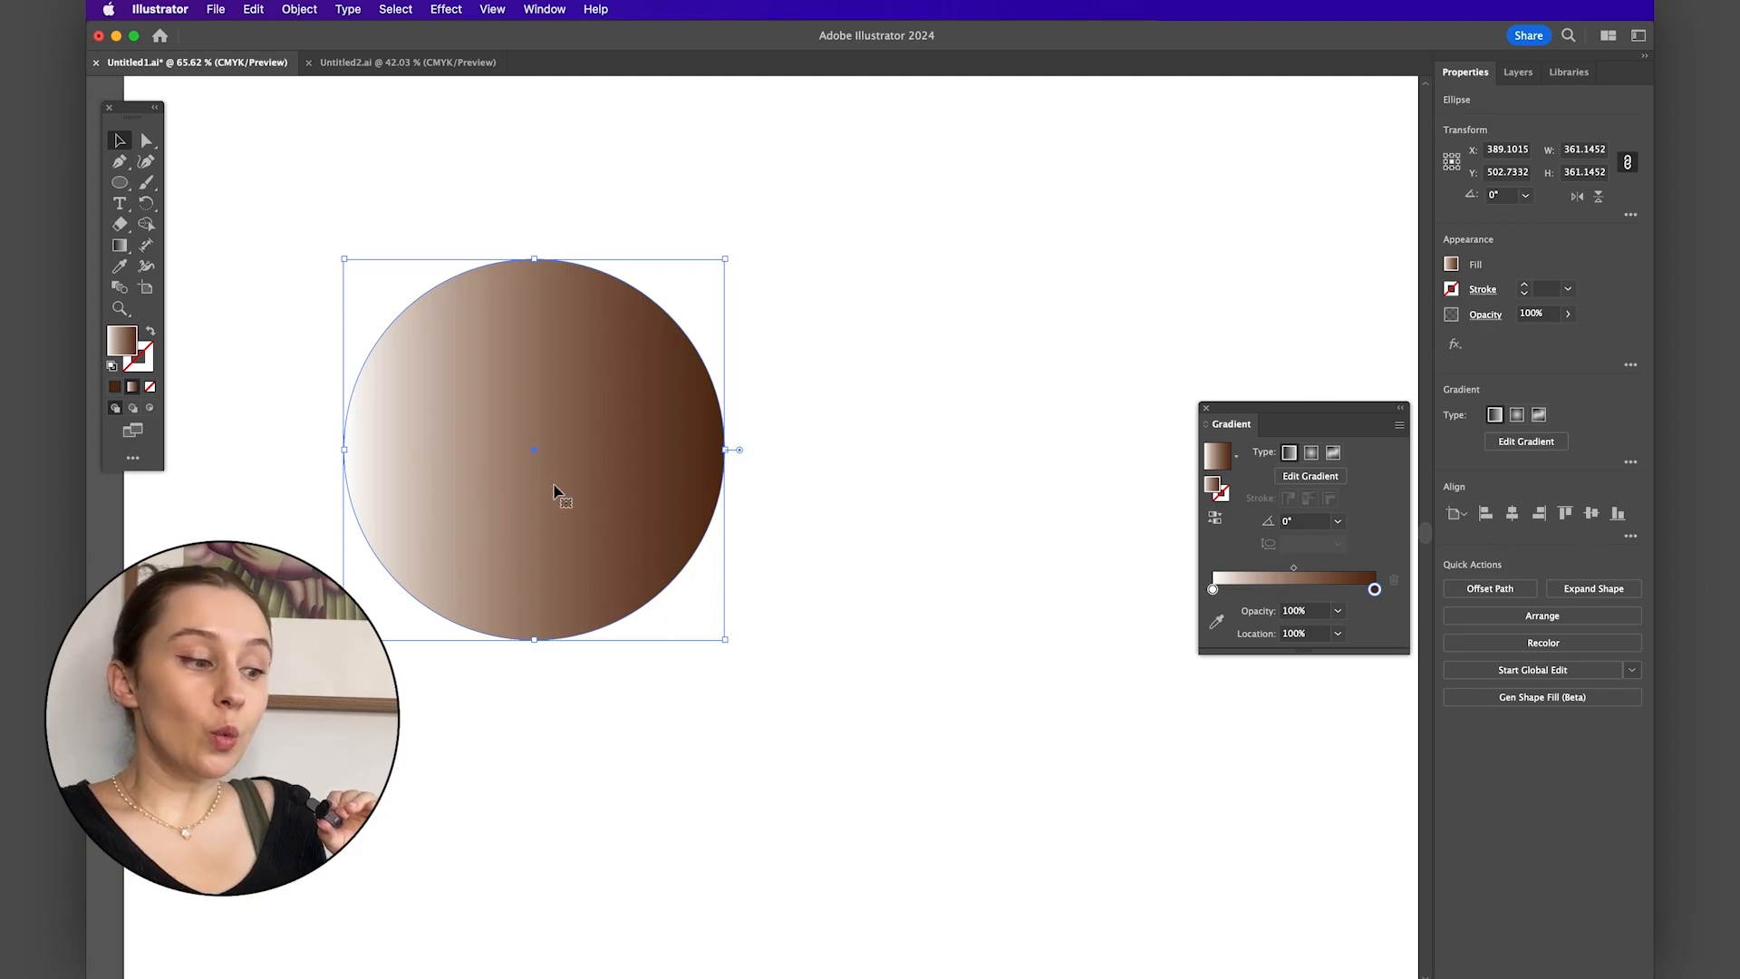
- Set the opacity of the gradient's white start stop to 0%
left_click(1212, 589)
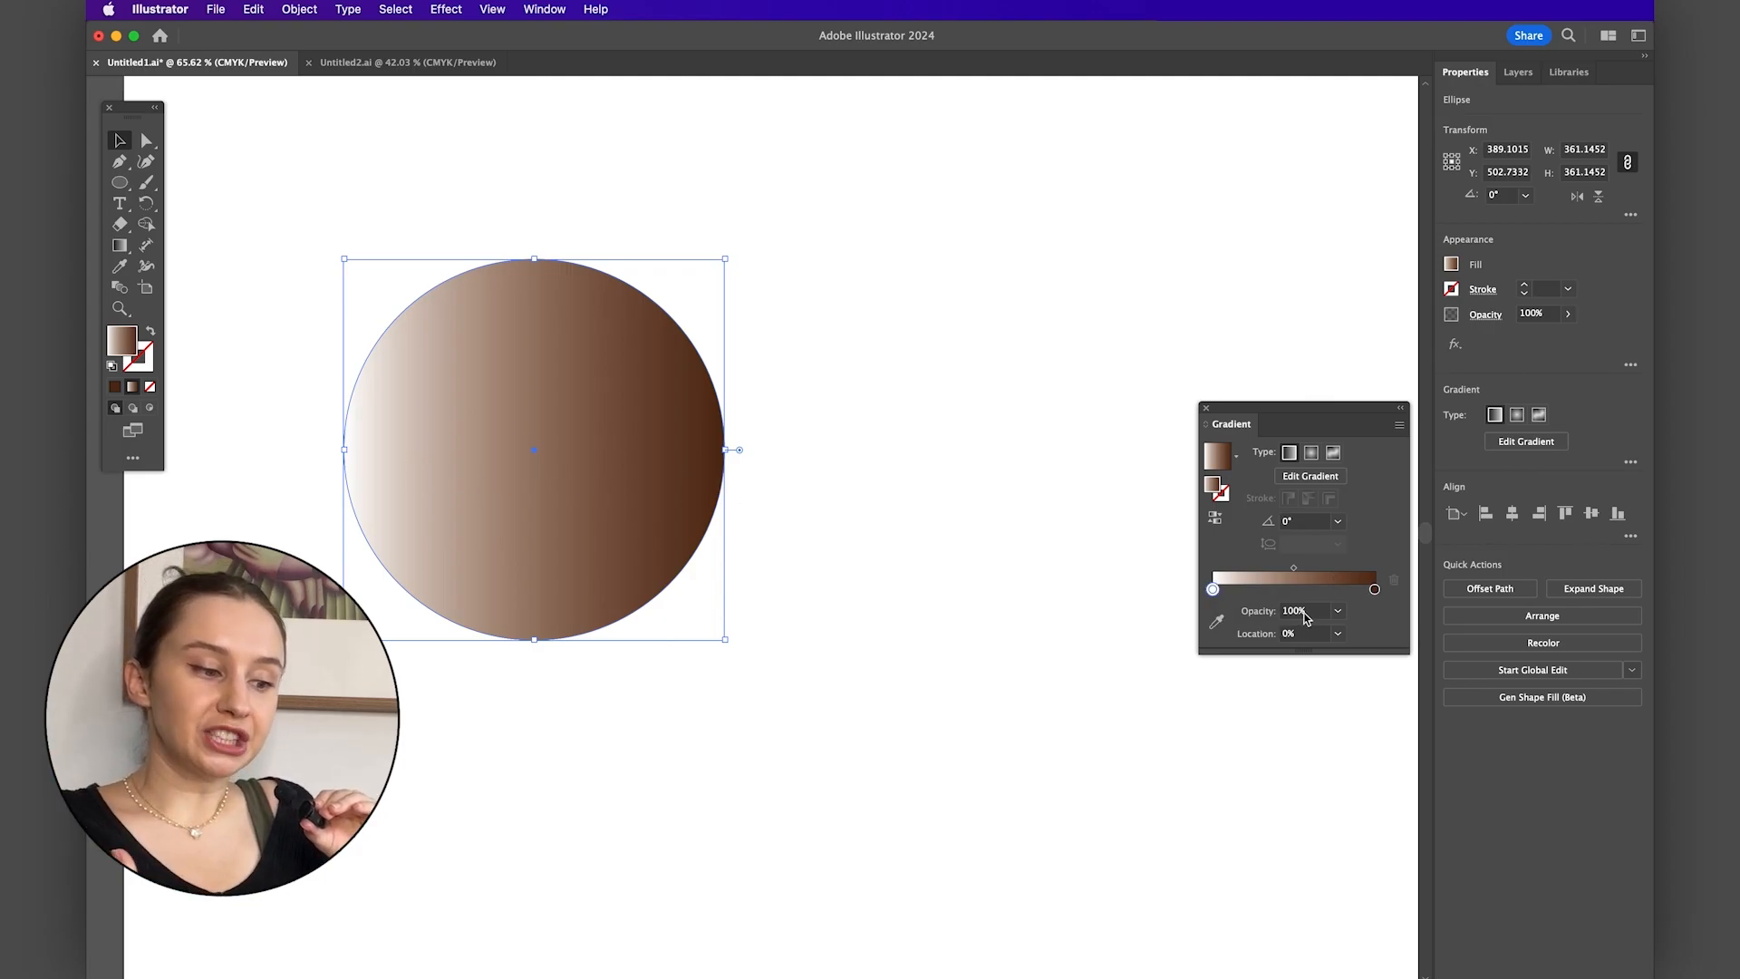
left_click(1339, 612)
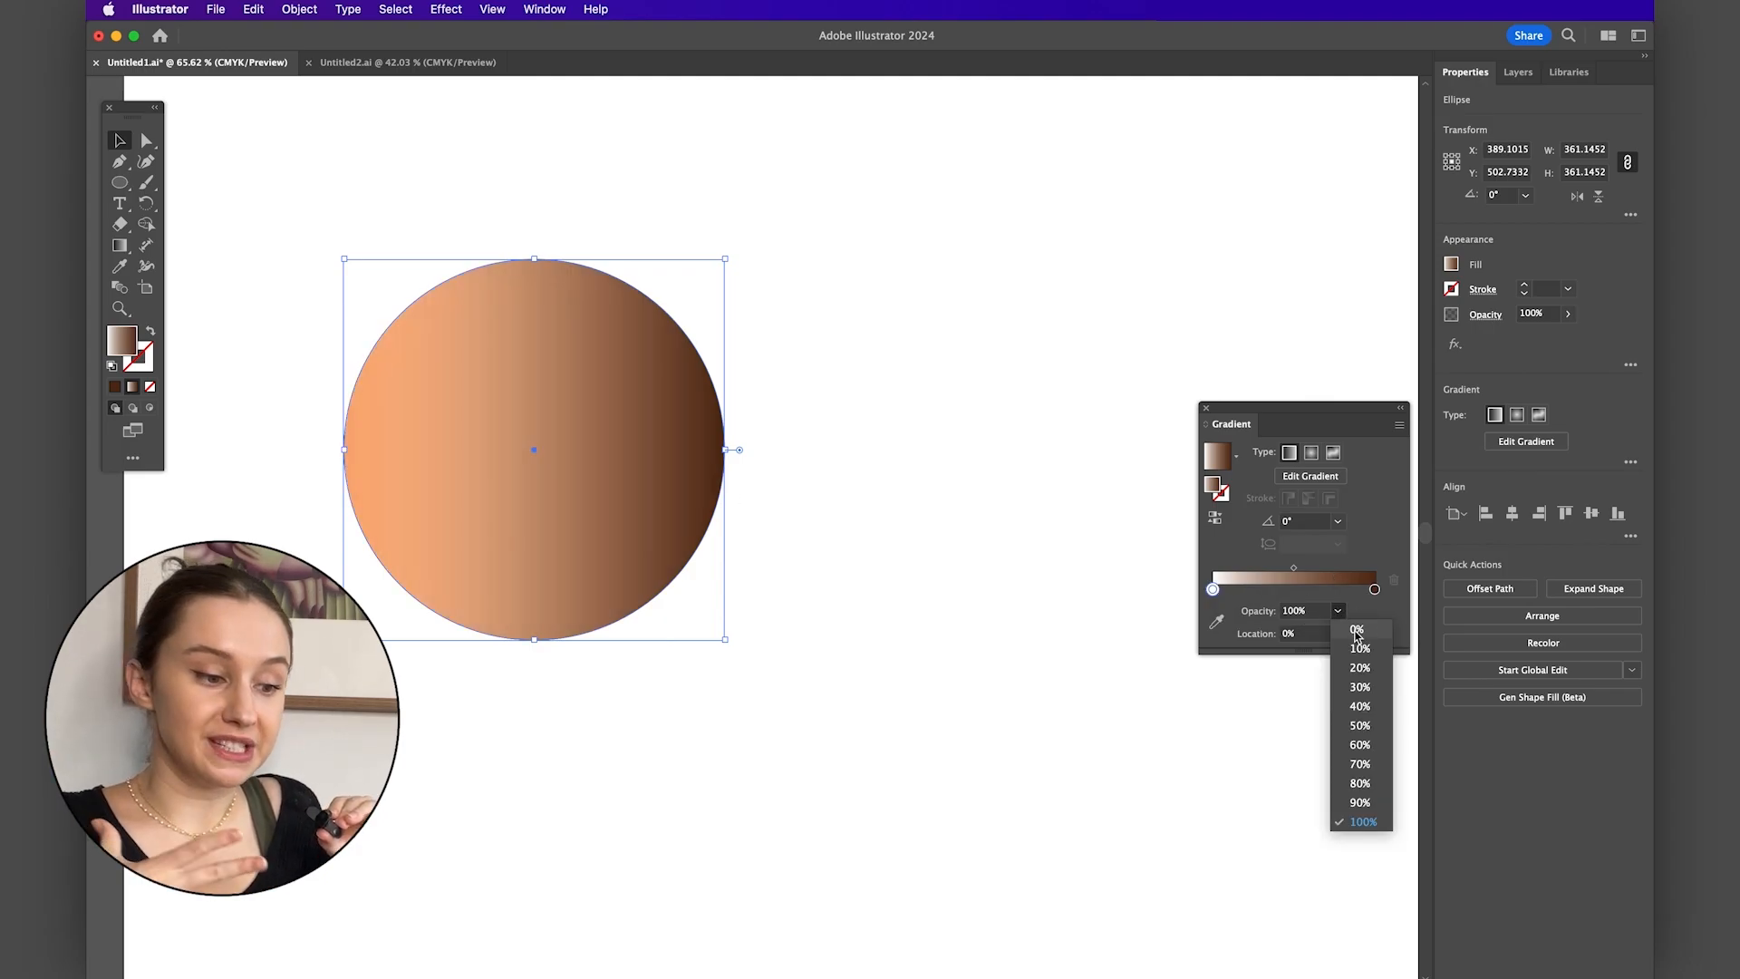
left_click(1356, 635)
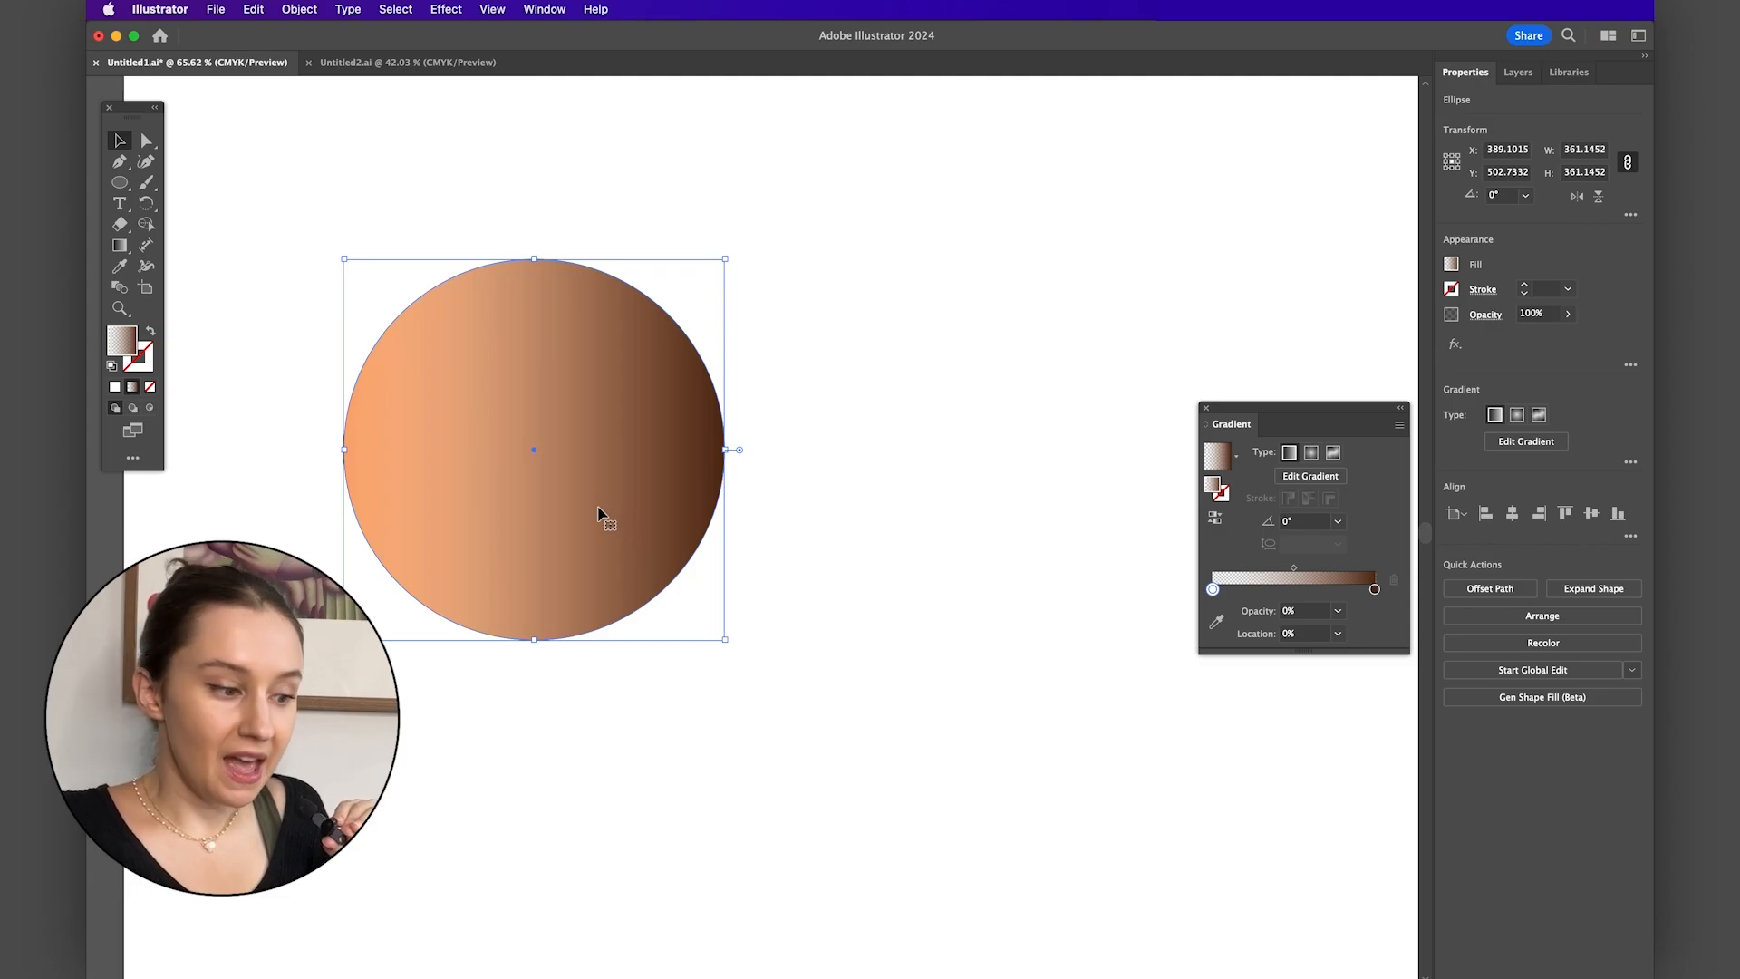
- Change the colour of the gradient's transparent start stop to hex 562A0C
scroll(598, 509, "up", 3)
scroll(600, 510, "left", 3)
scroll(600, 510, "up", 1)
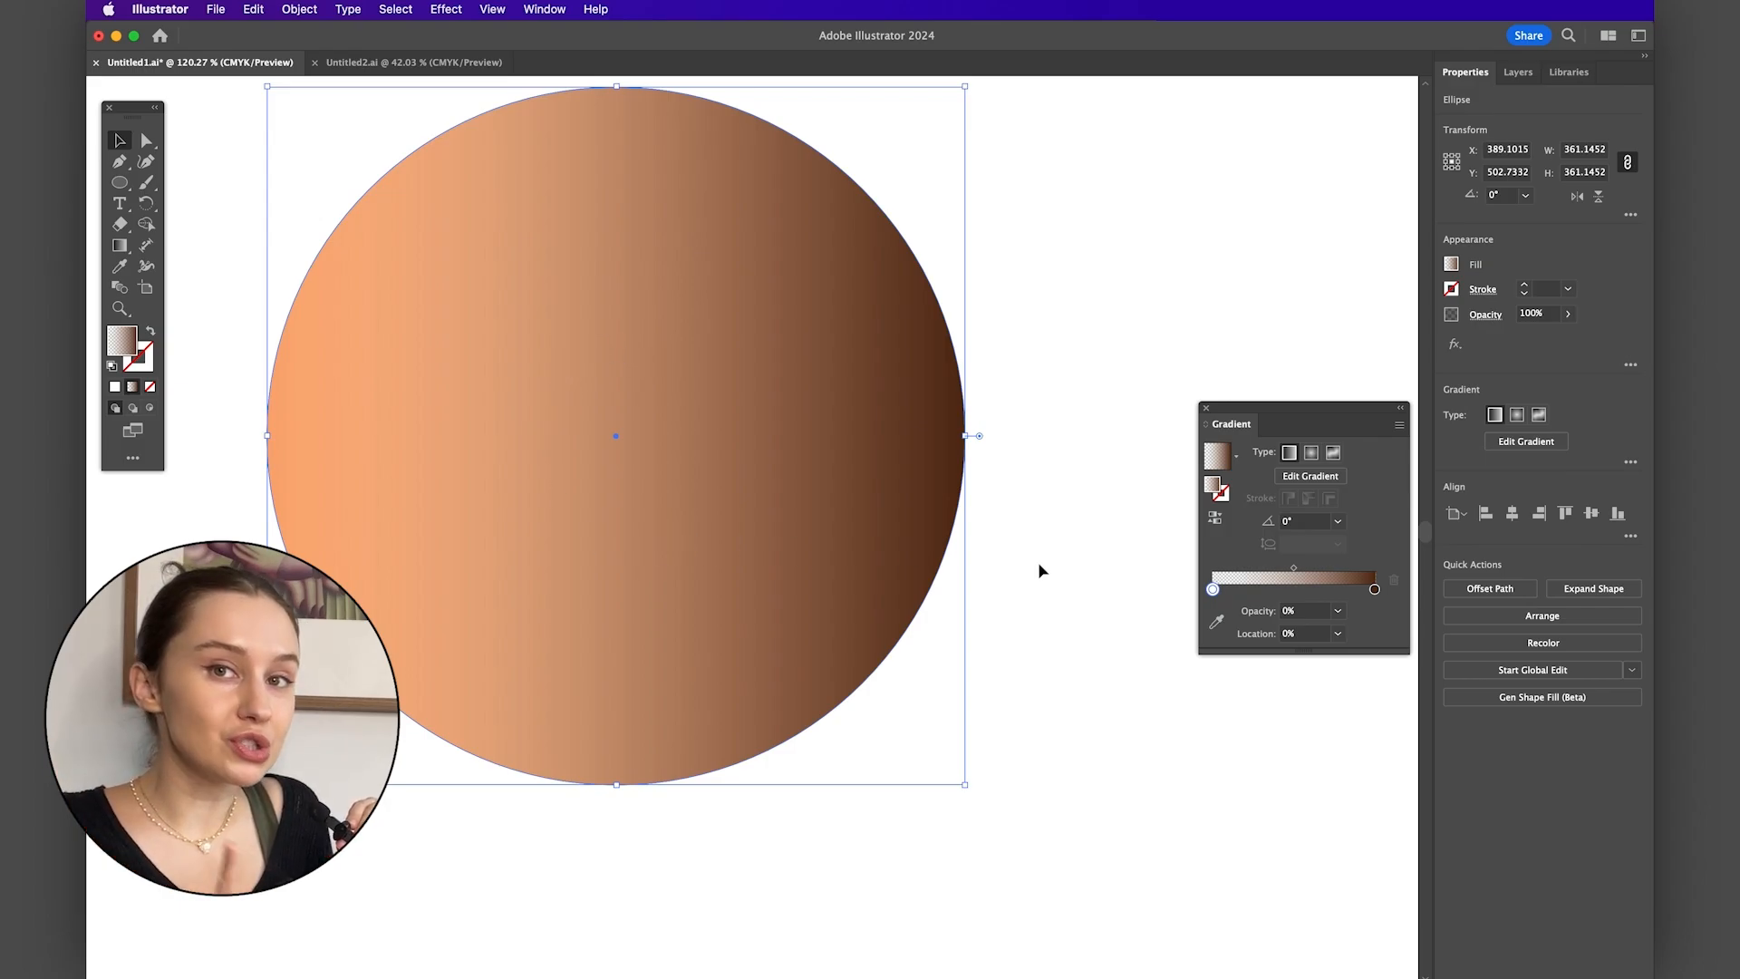
left_click(1213, 590)
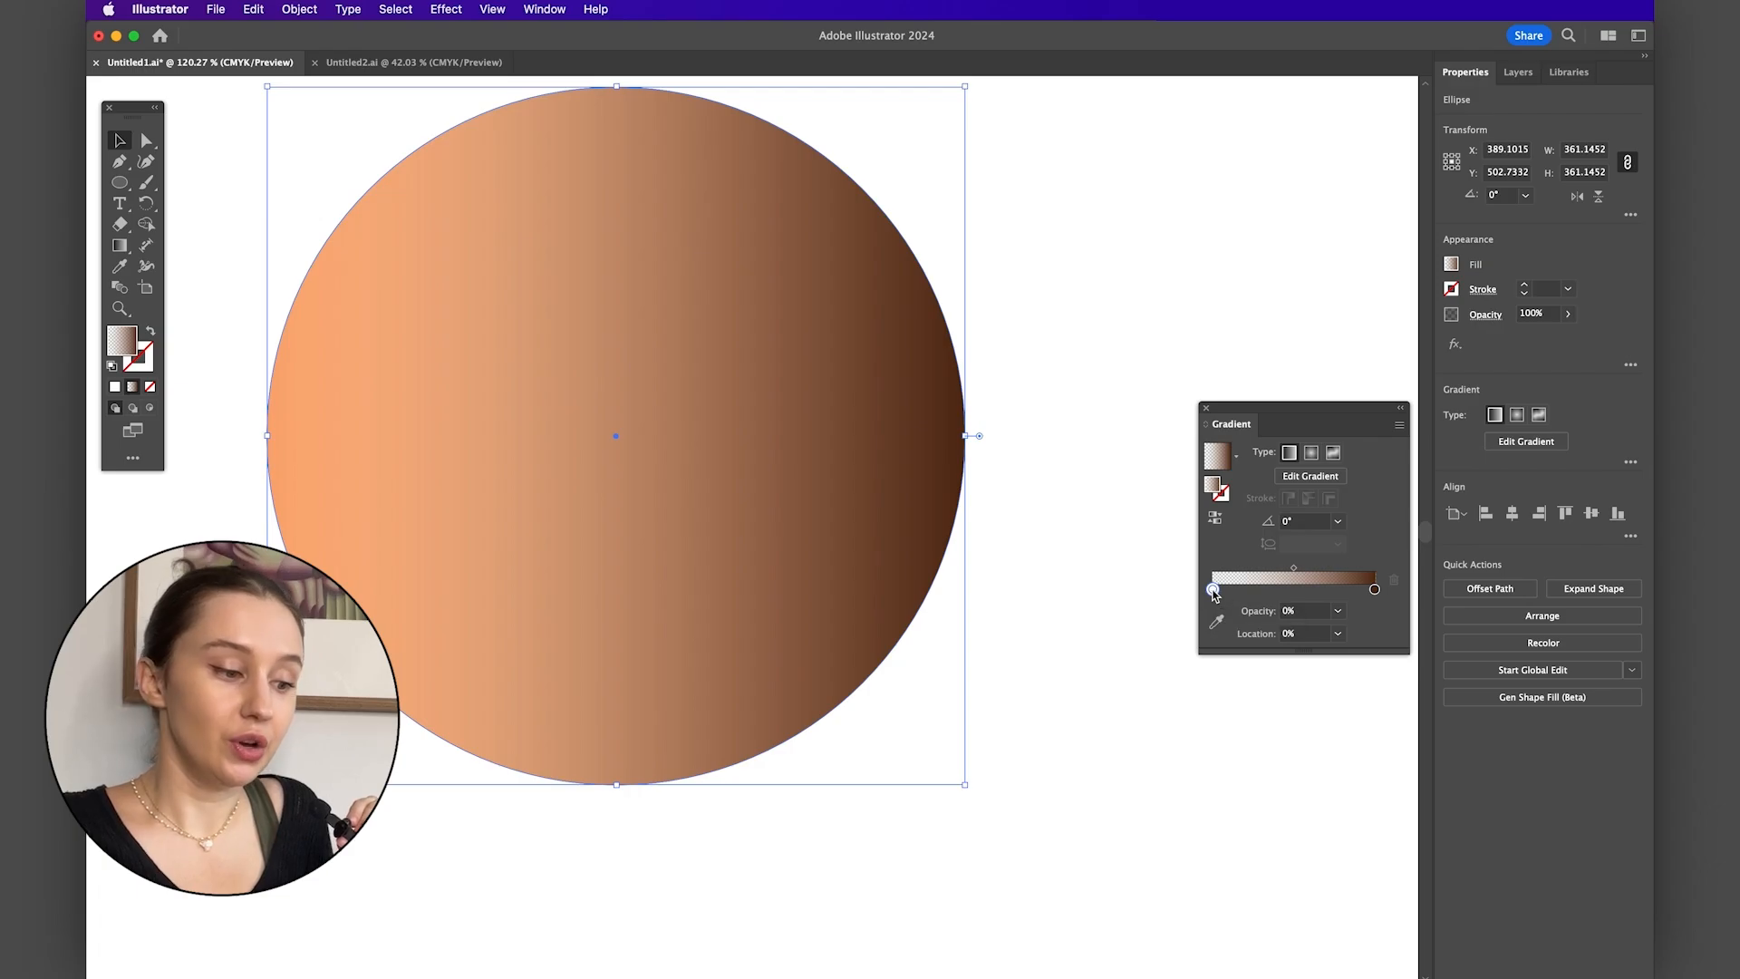
double_click(1214, 590)
type("562A0C")
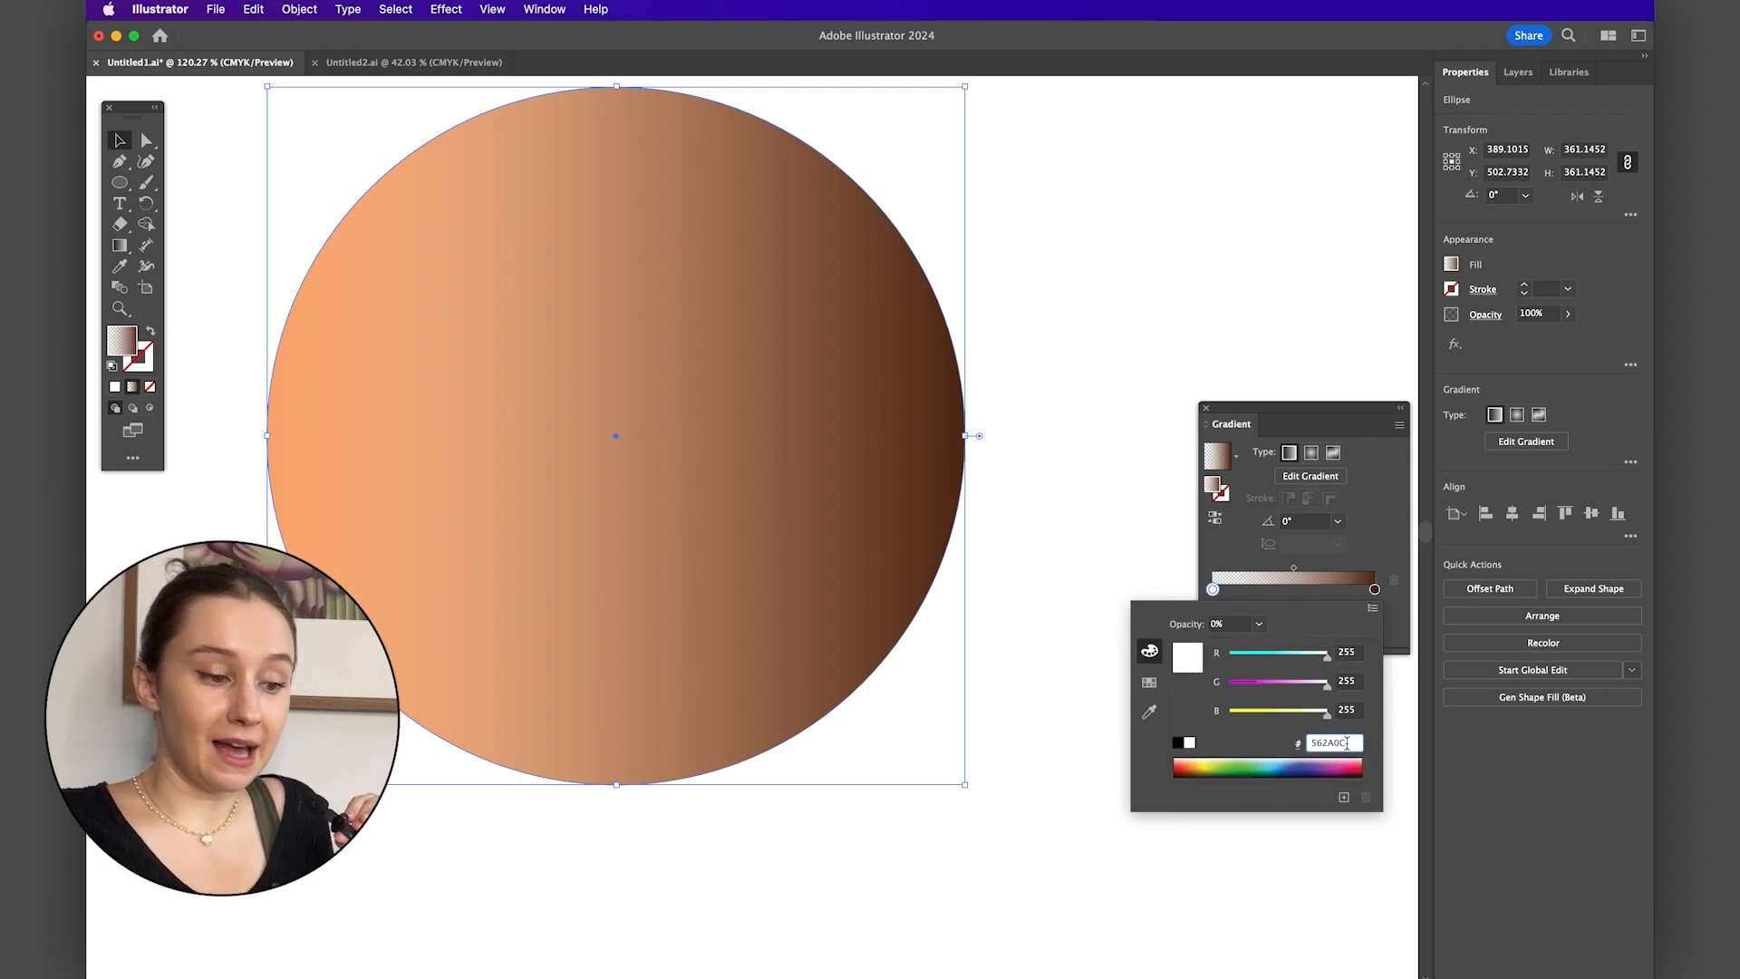
key("Return")
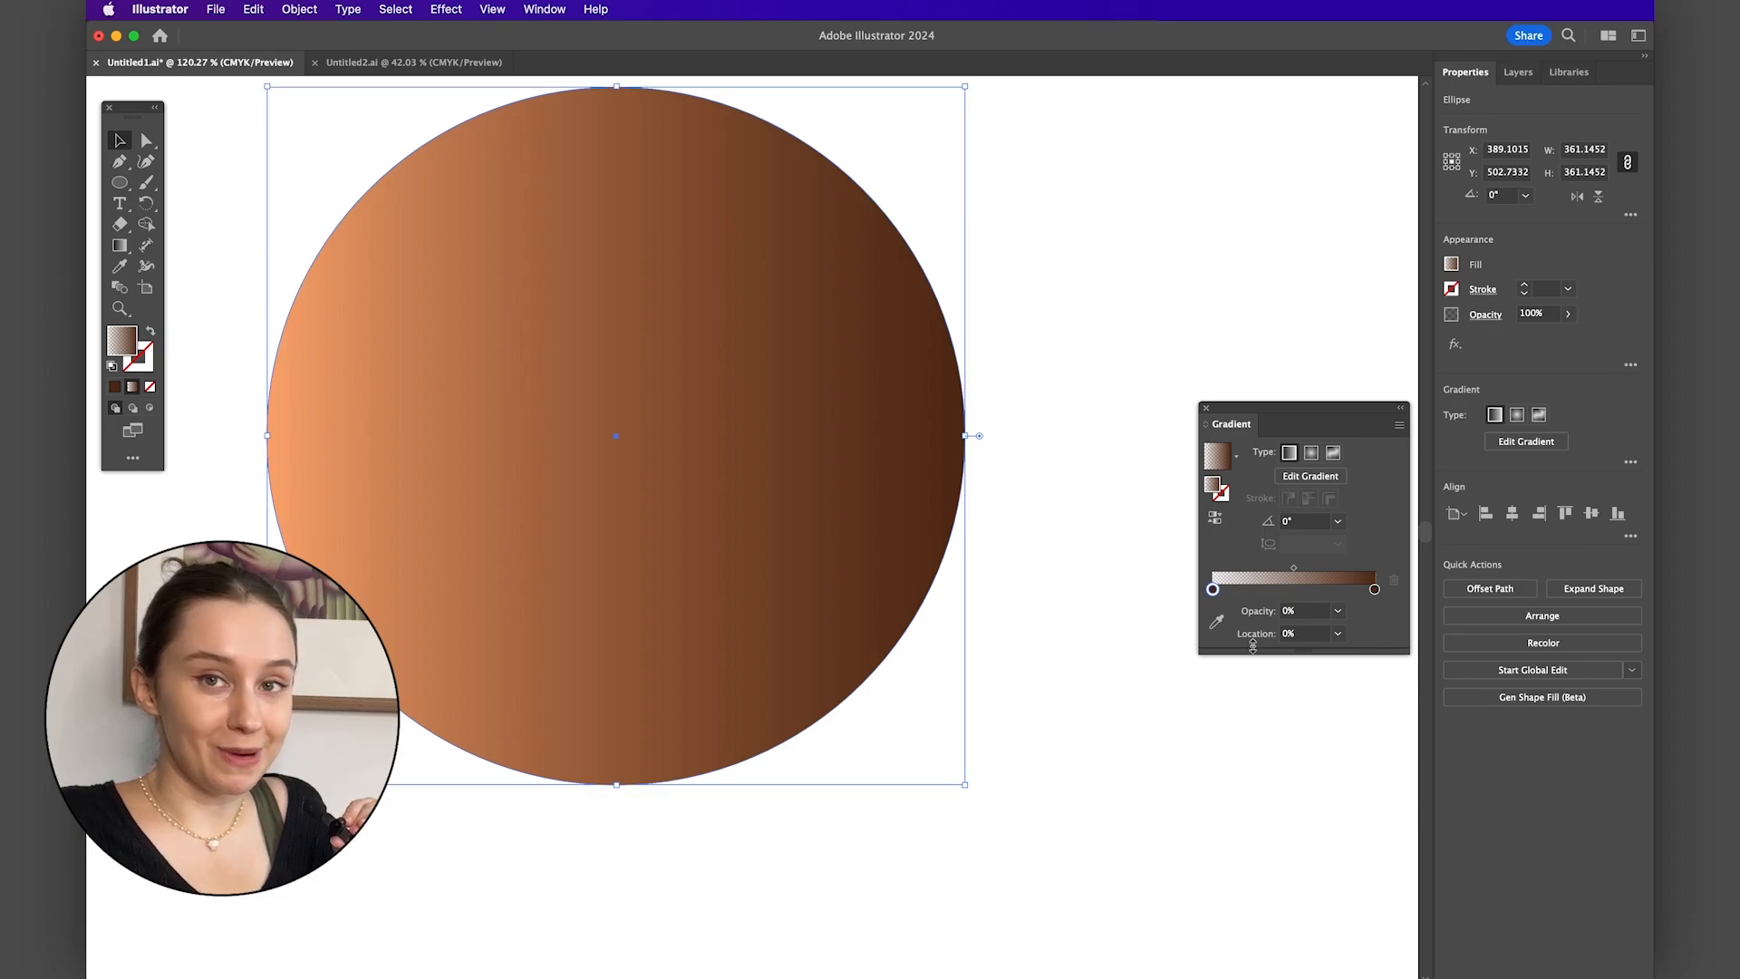
- Move the gradient circle off the orange one to check its transparent fade, and undo the move
scroll(1042, 569, "down", 5)
scroll(1042, 569, "right", 2)
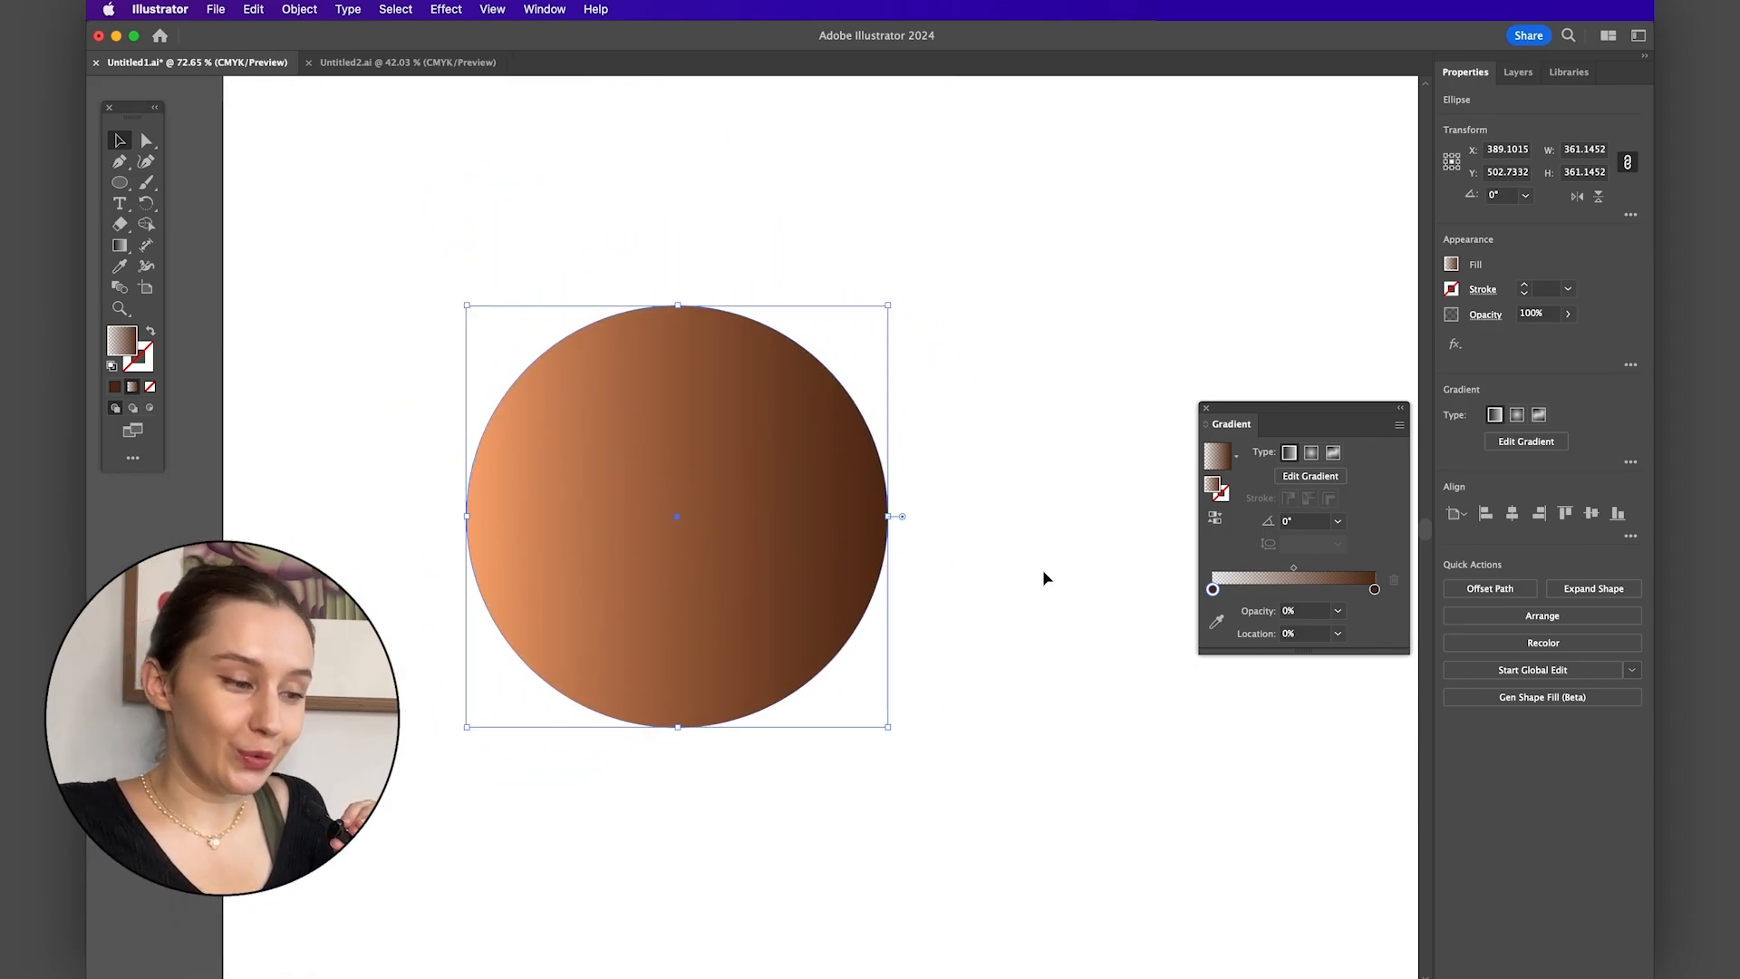
left_click(1010, 614)
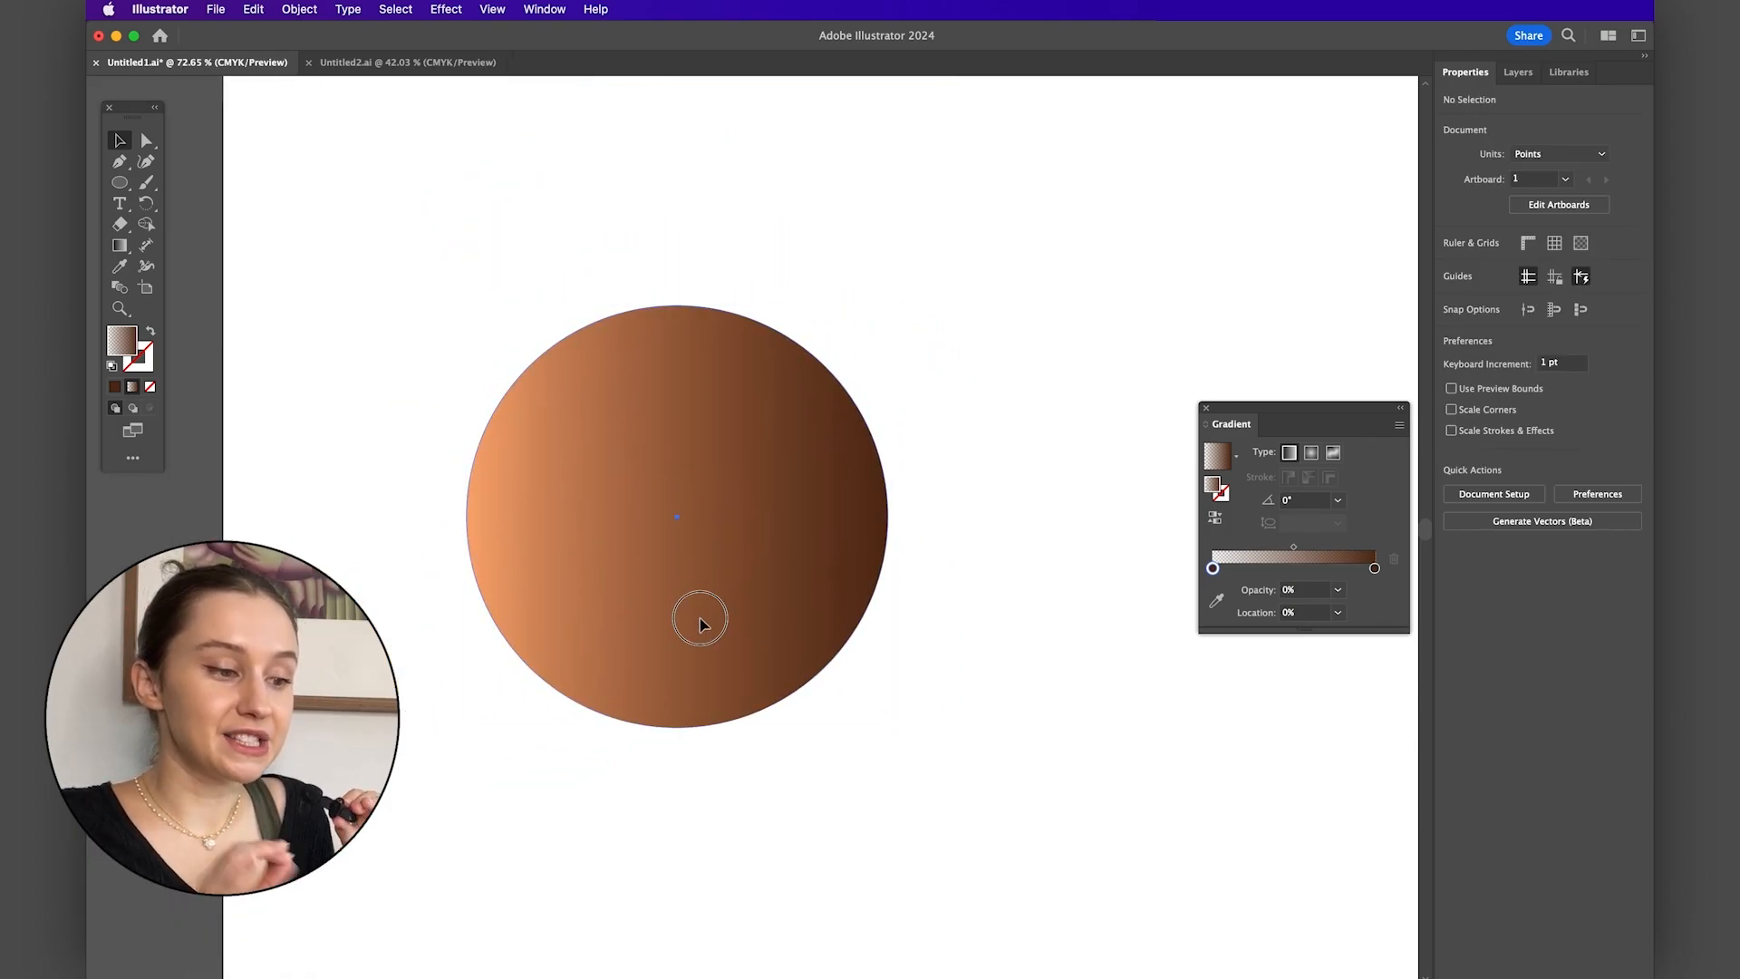
left_click_drag(699, 614, 1043, 418)
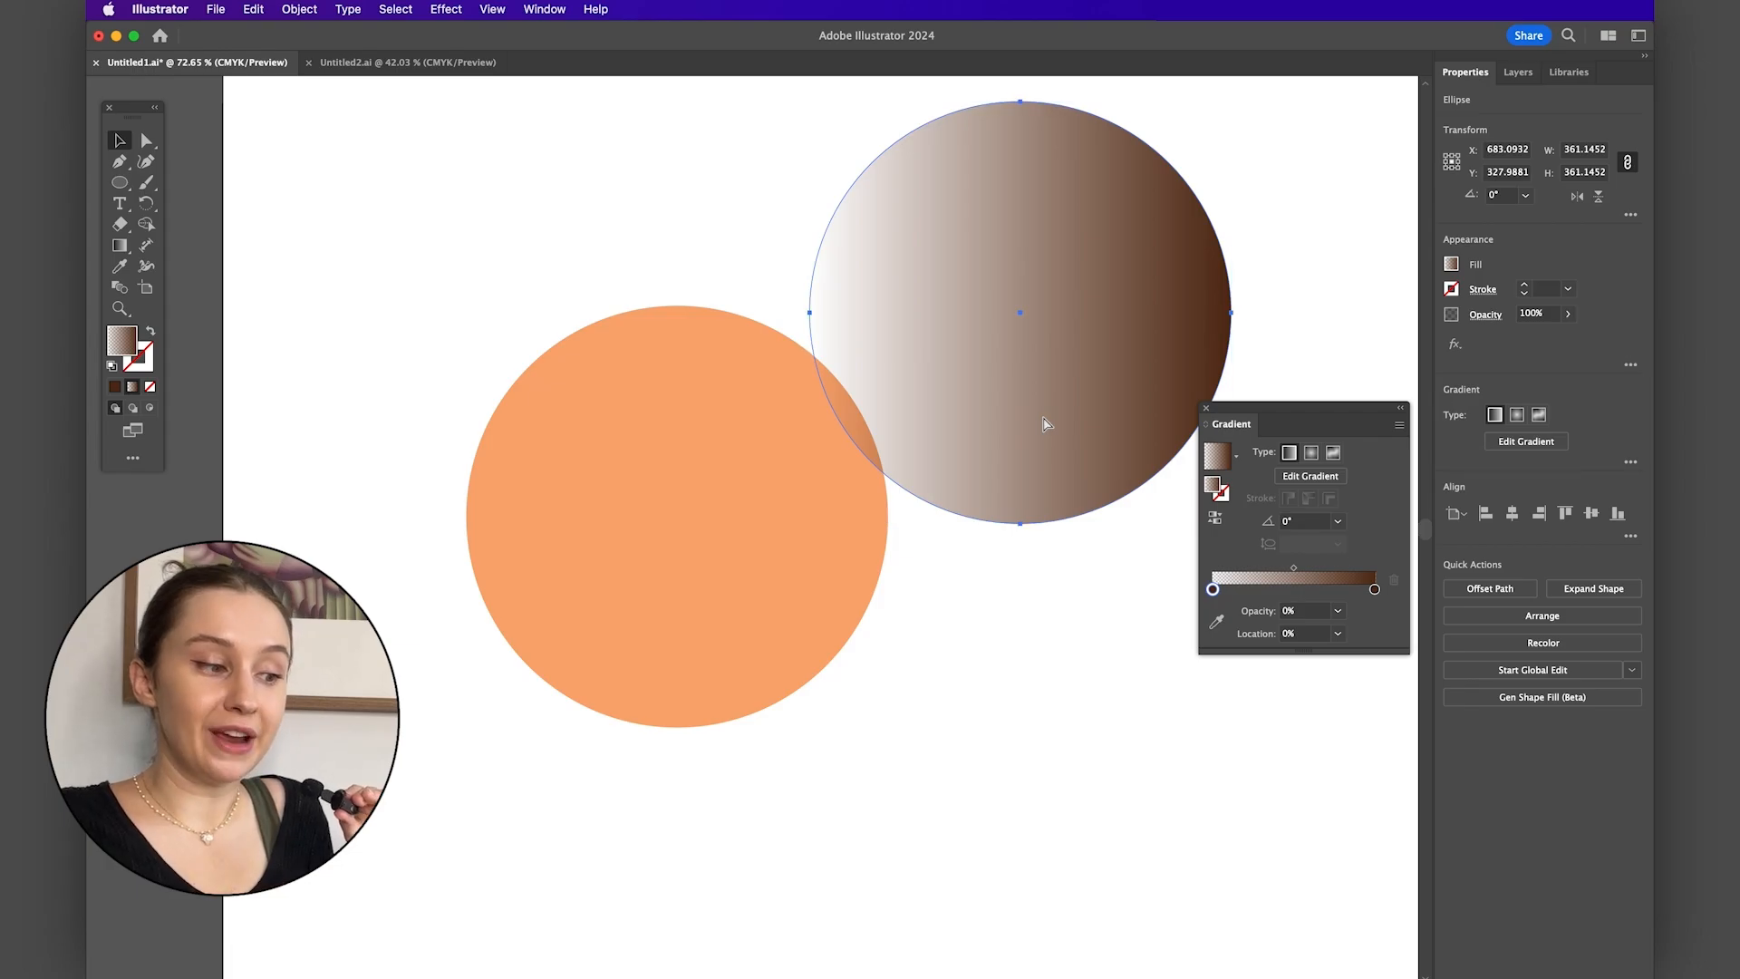
key("cmd+z")
scroll(1018, 490, "right", 3)
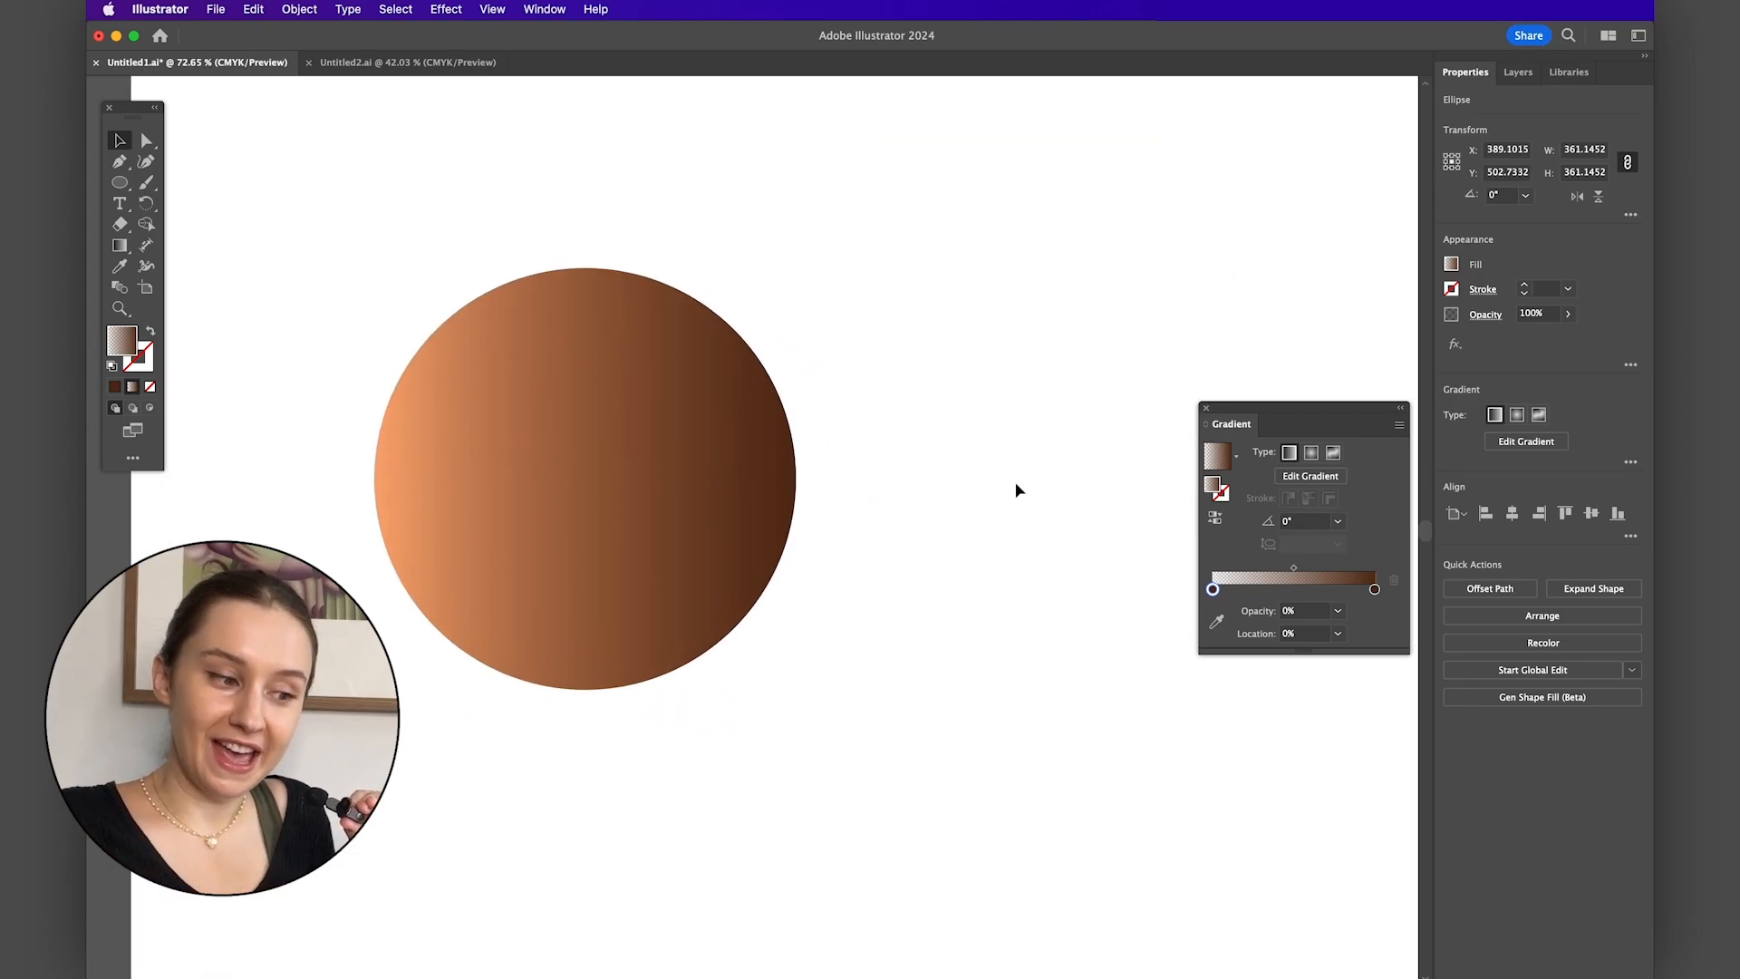
left_click(862, 507)
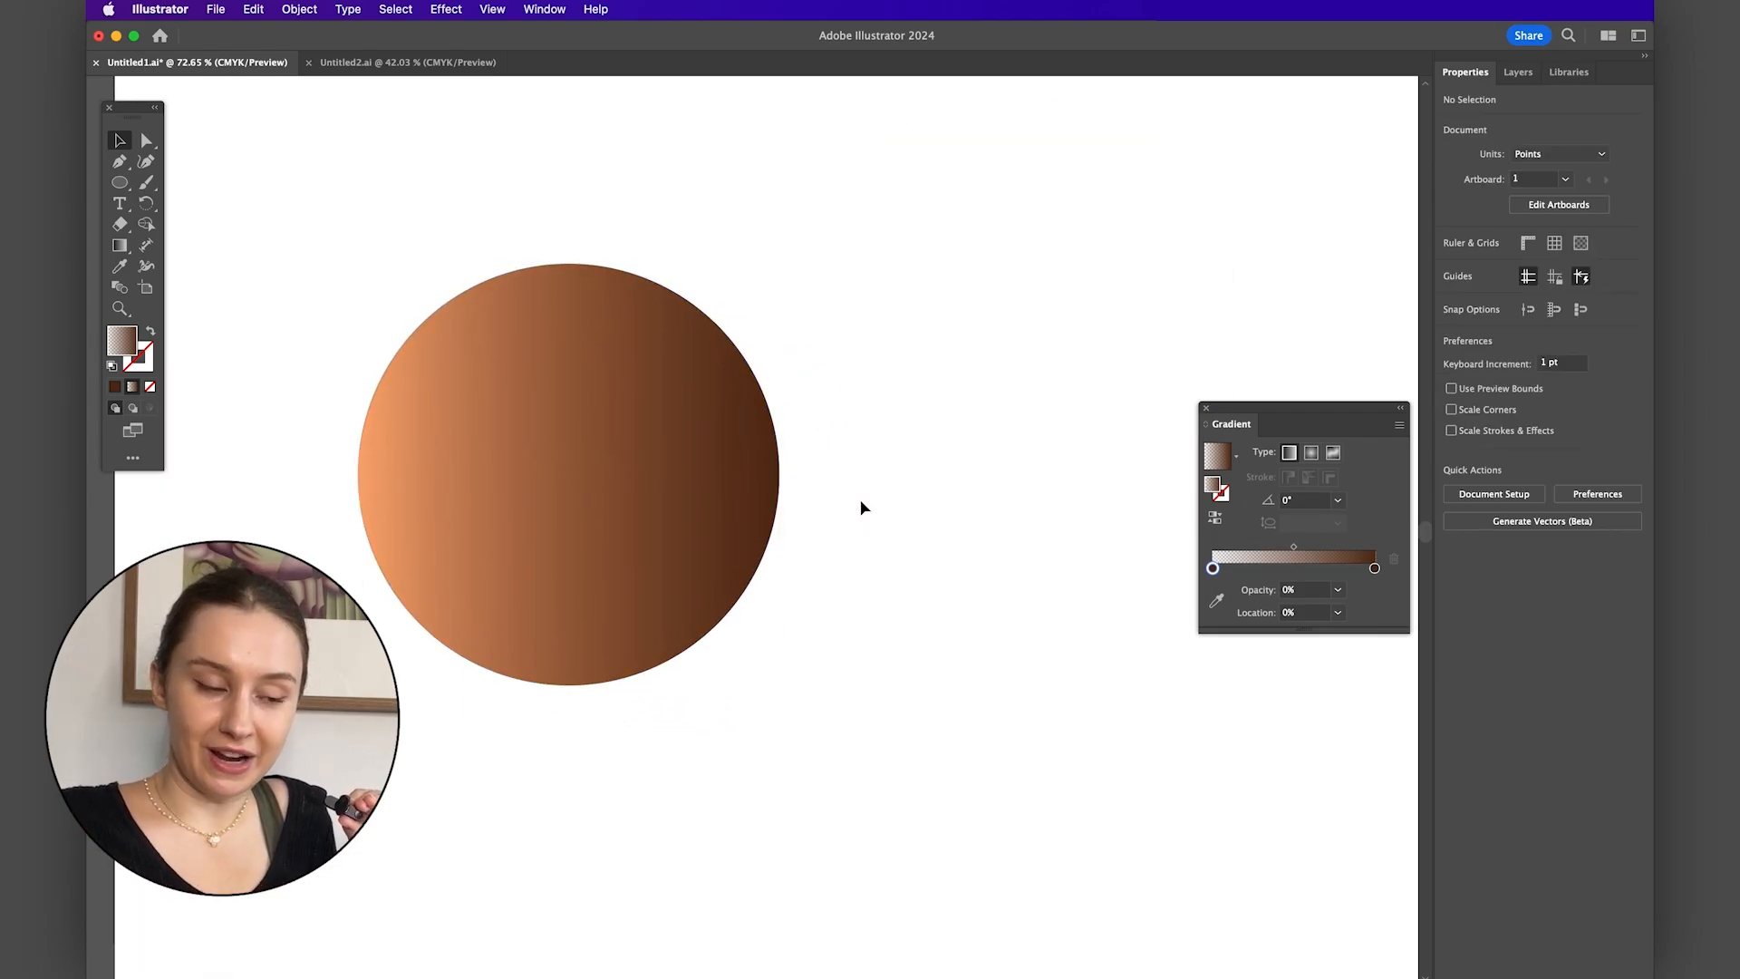
- Redraw the upper circle's gradient diagonally from upper left to lower right at about -45°, and shift its midpoint toward the dark end
left_click(680, 485)
scroll(680, 485, "up", 2)
key("g")
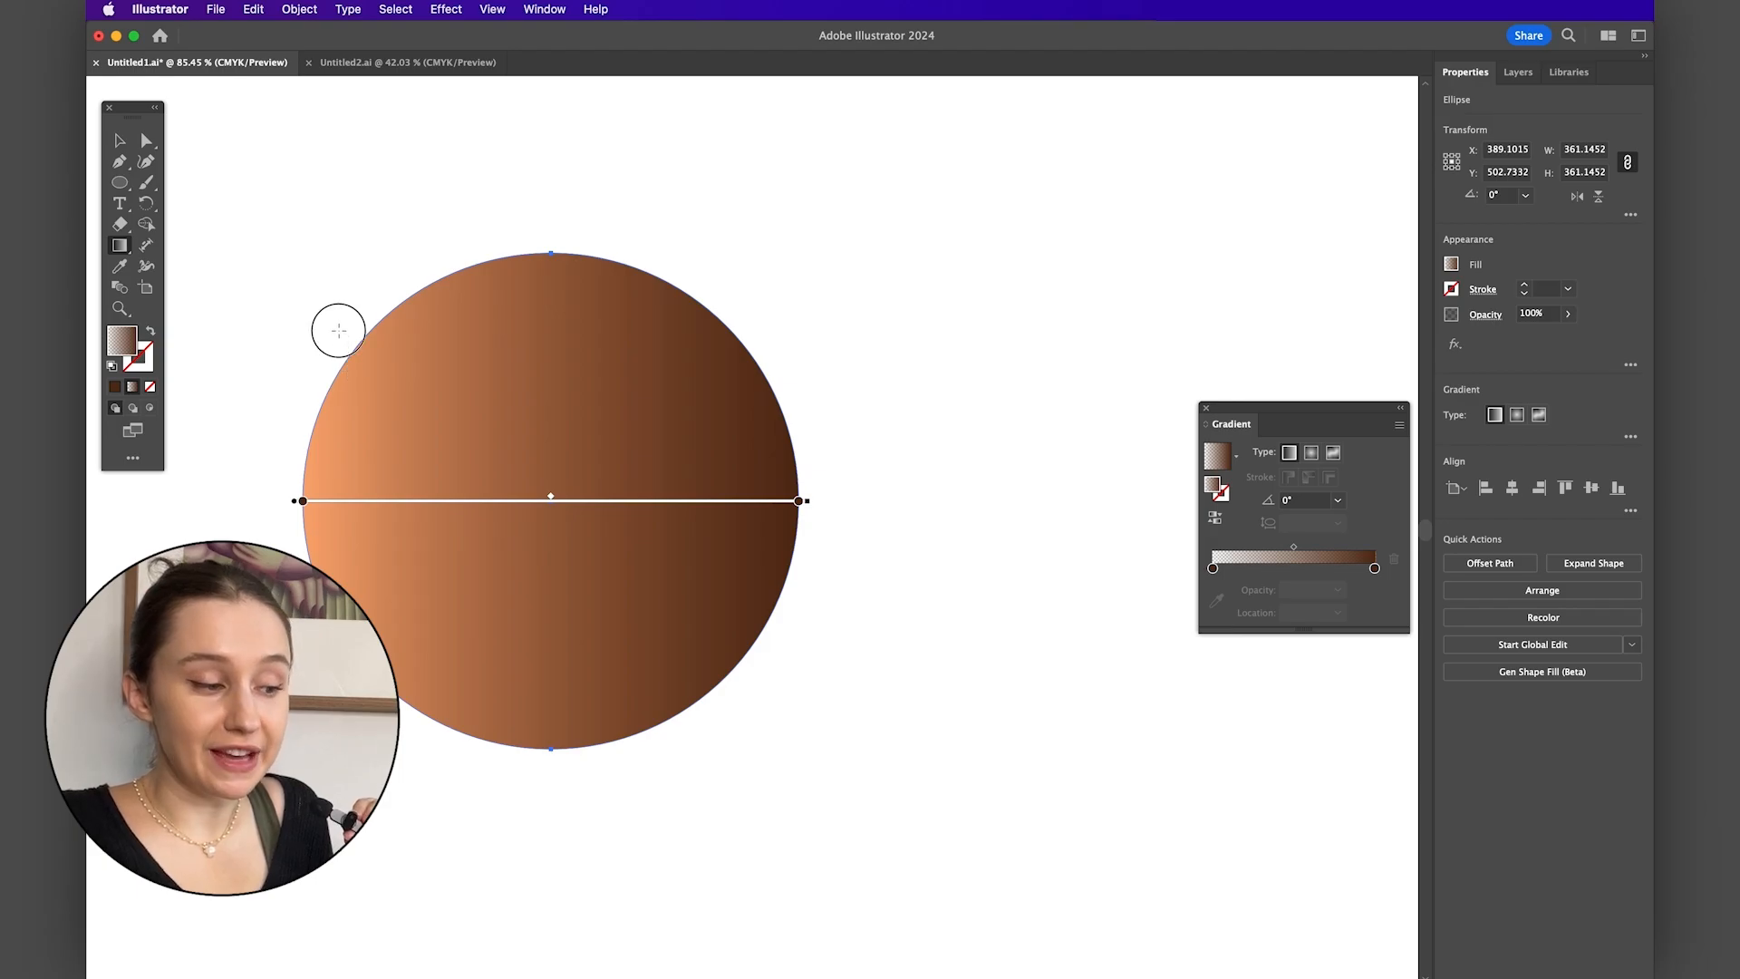
left_click_drag(339, 330, 724, 715)
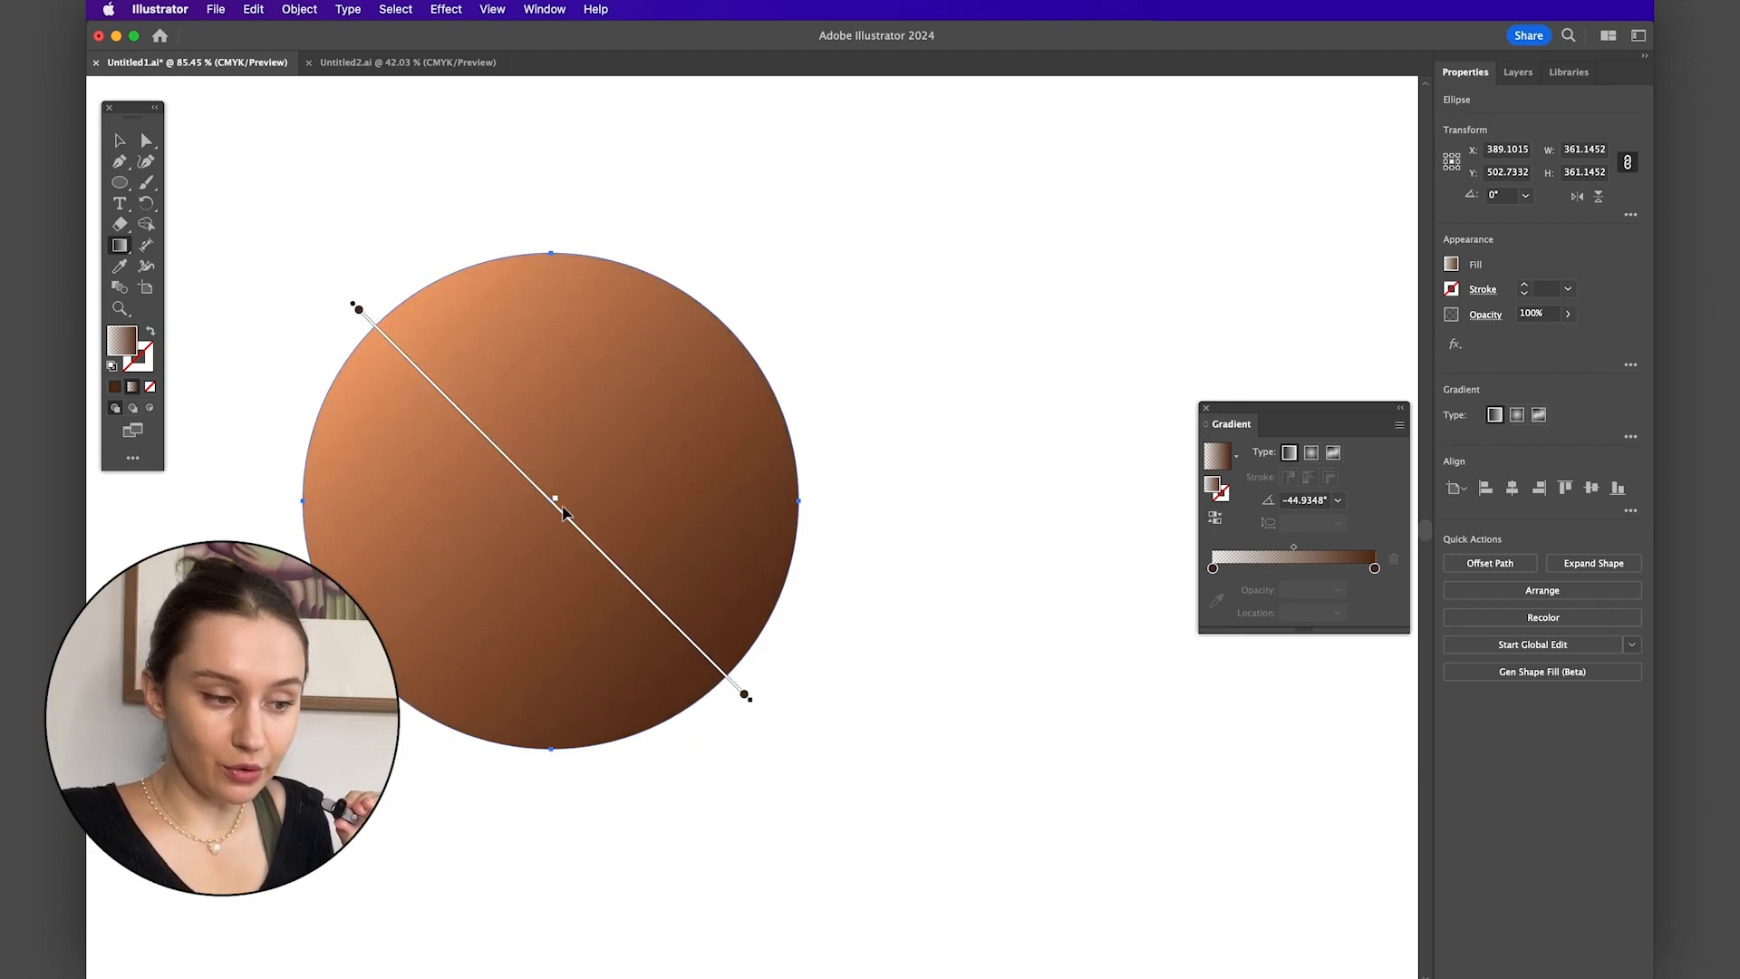
mouse_move(555, 506)
left_mouse_down()
mouse_move(621, 529)
mouse_move(715, 621)
mouse_move(644, 585)
mouse_move(455, 361)
mouse_move(598, 544)
left_mouse_up()
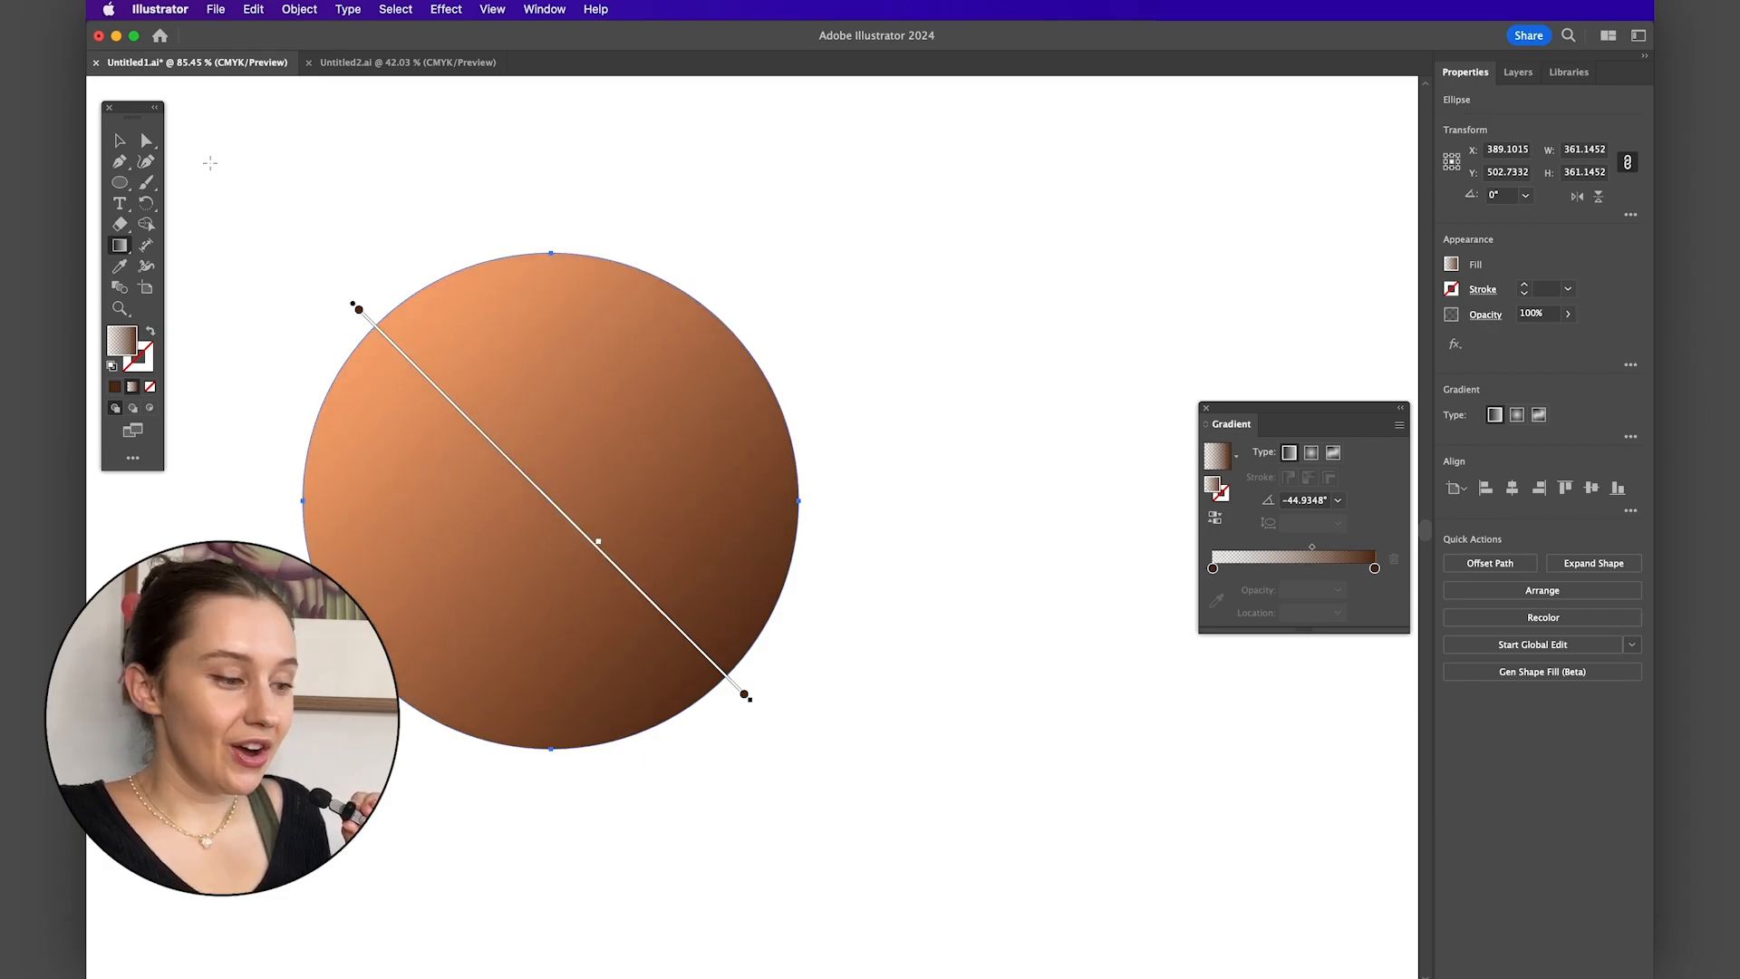
key("v")
left_click(369, 213)
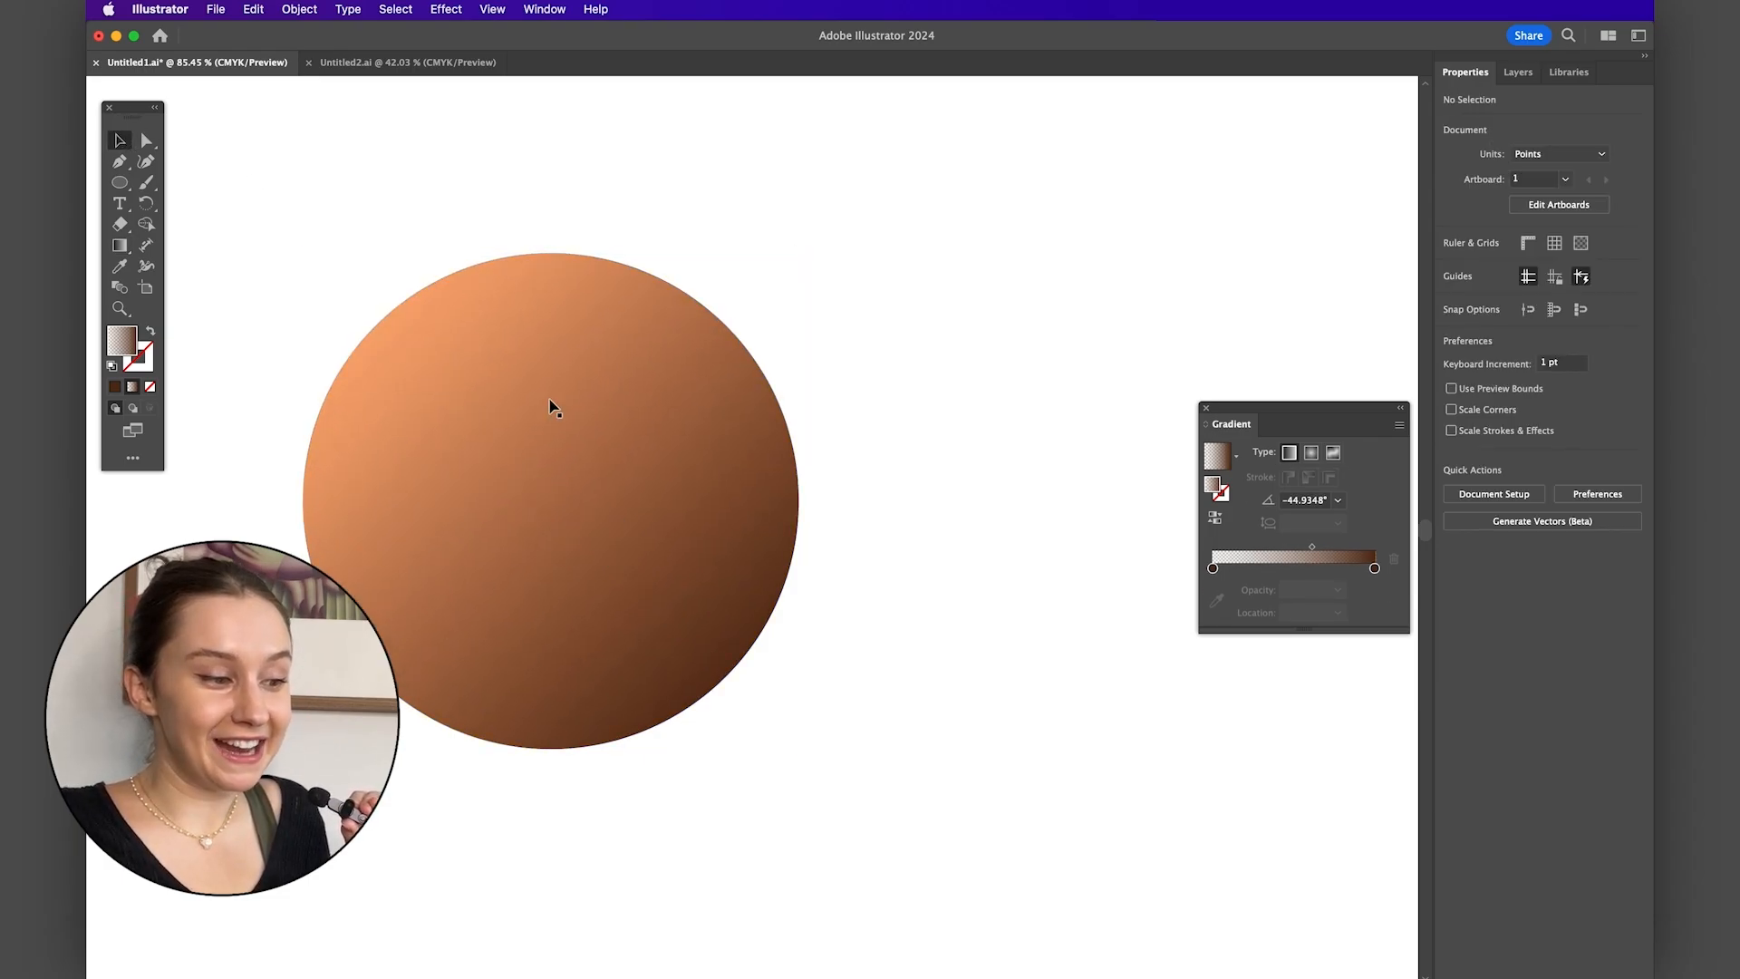
left_click(643, 478)
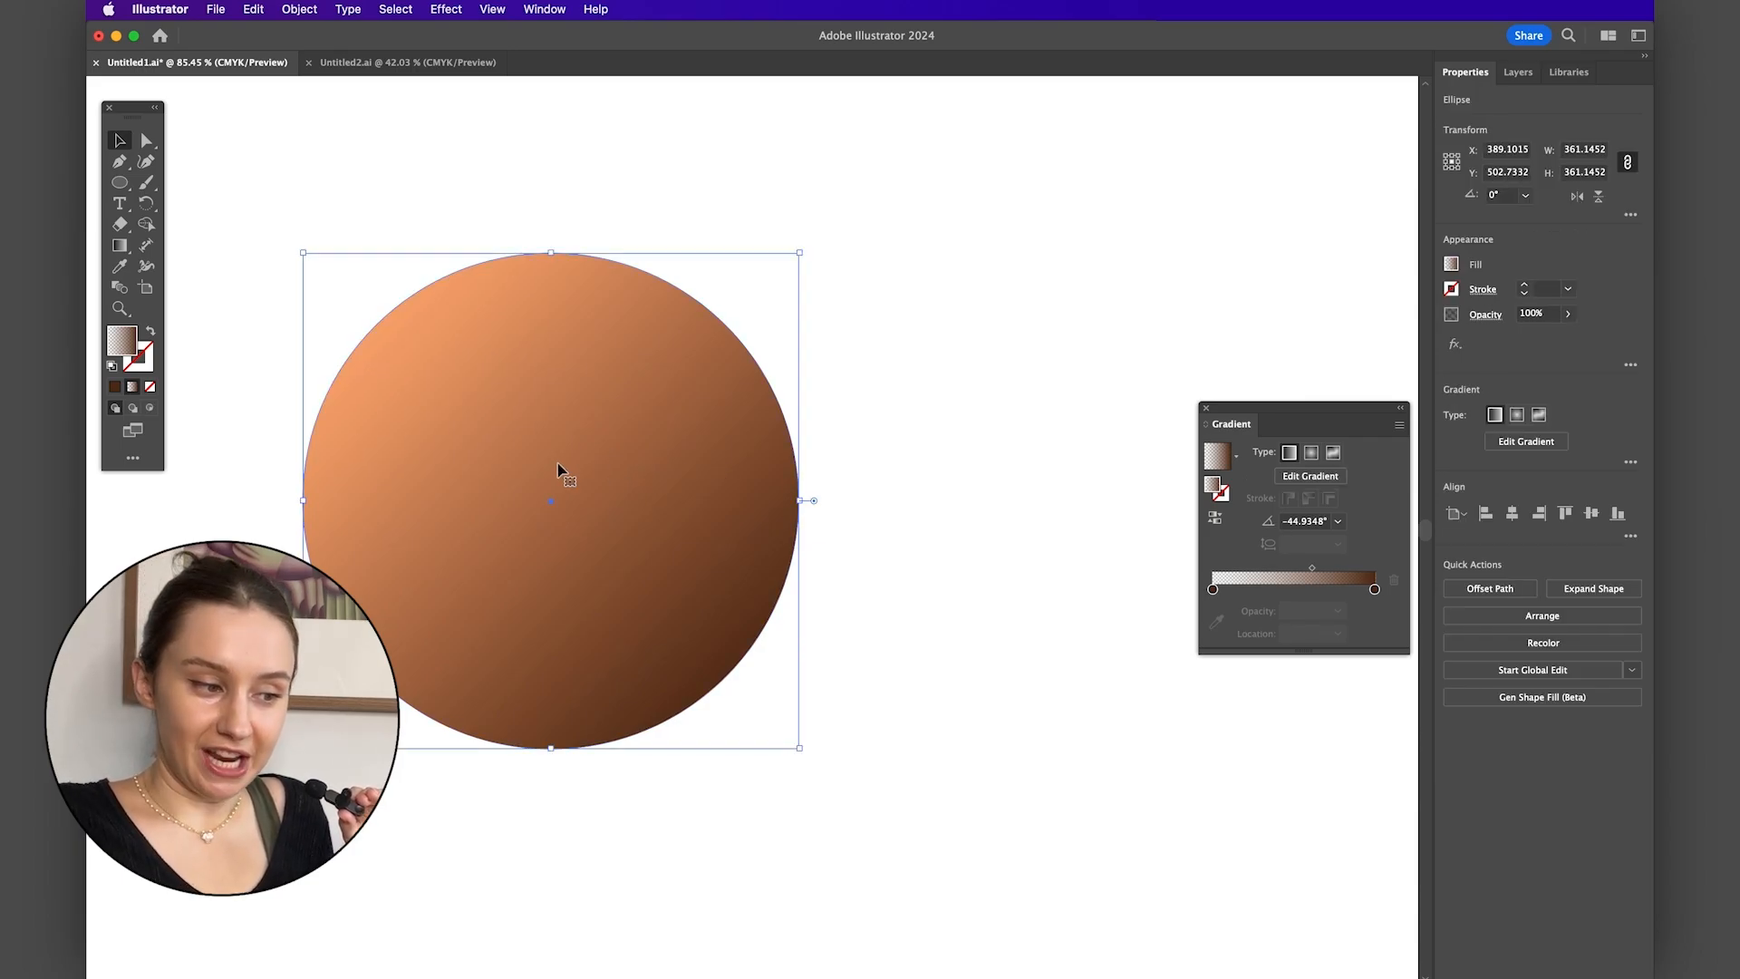
- Start a Grain texture effect on the gradient circle
left_click(447, 10)
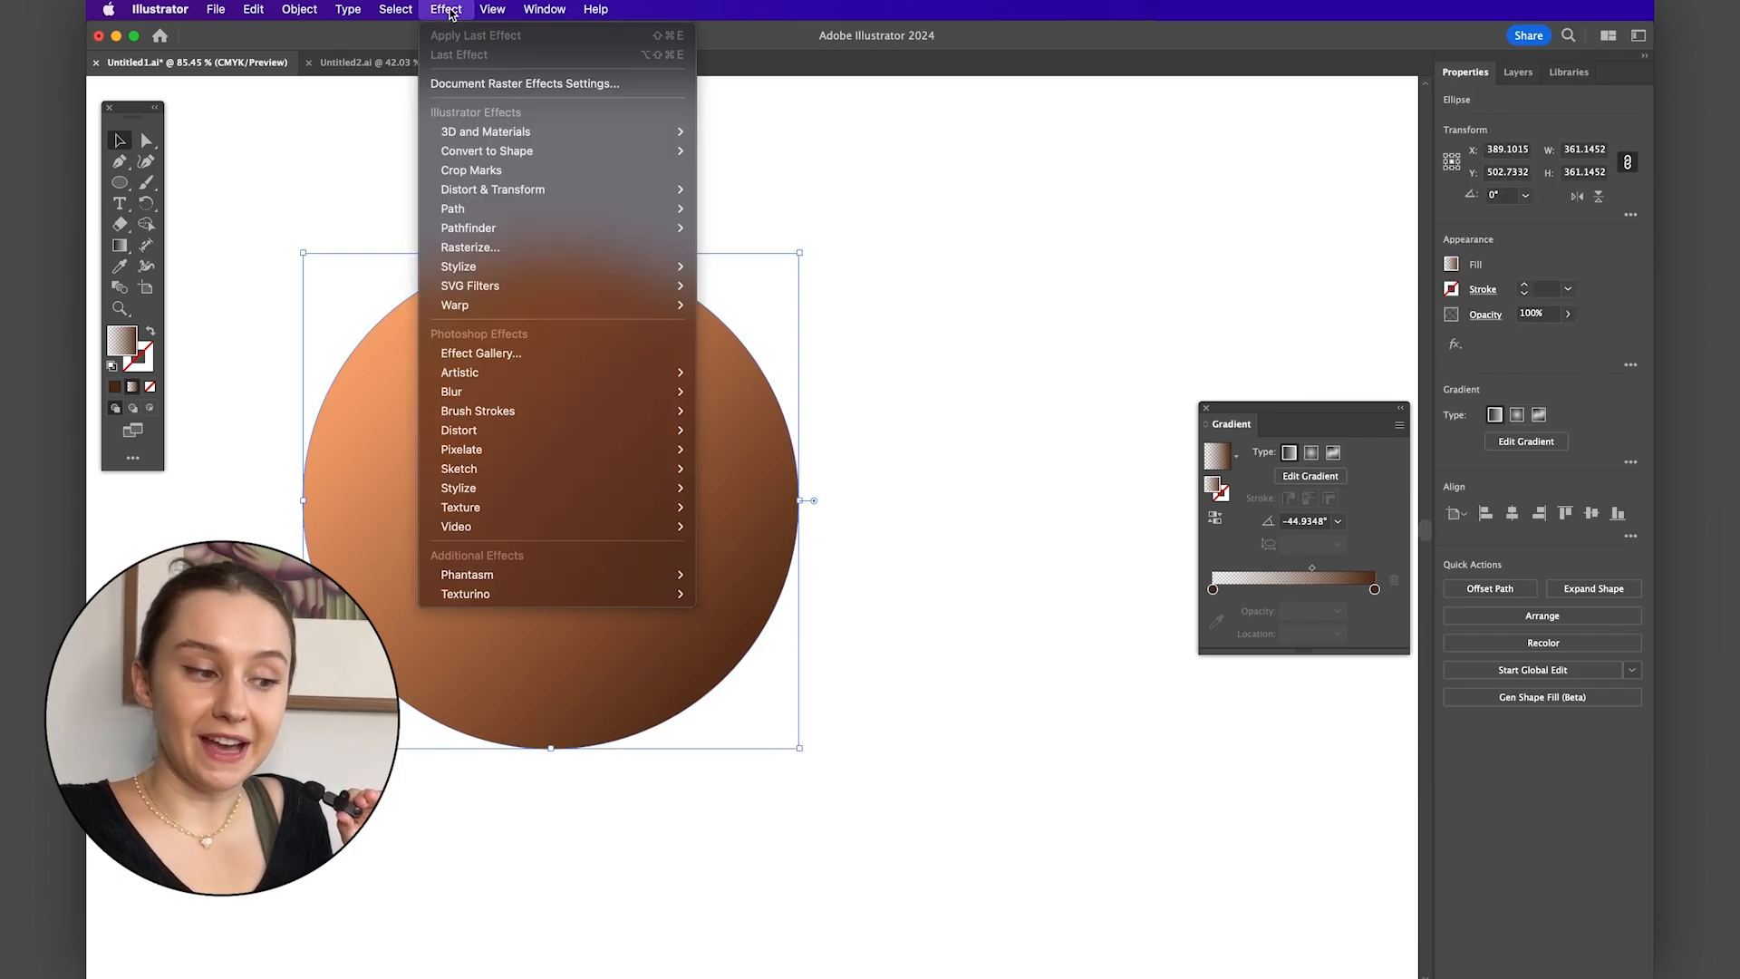
mouse_move(475, 513)
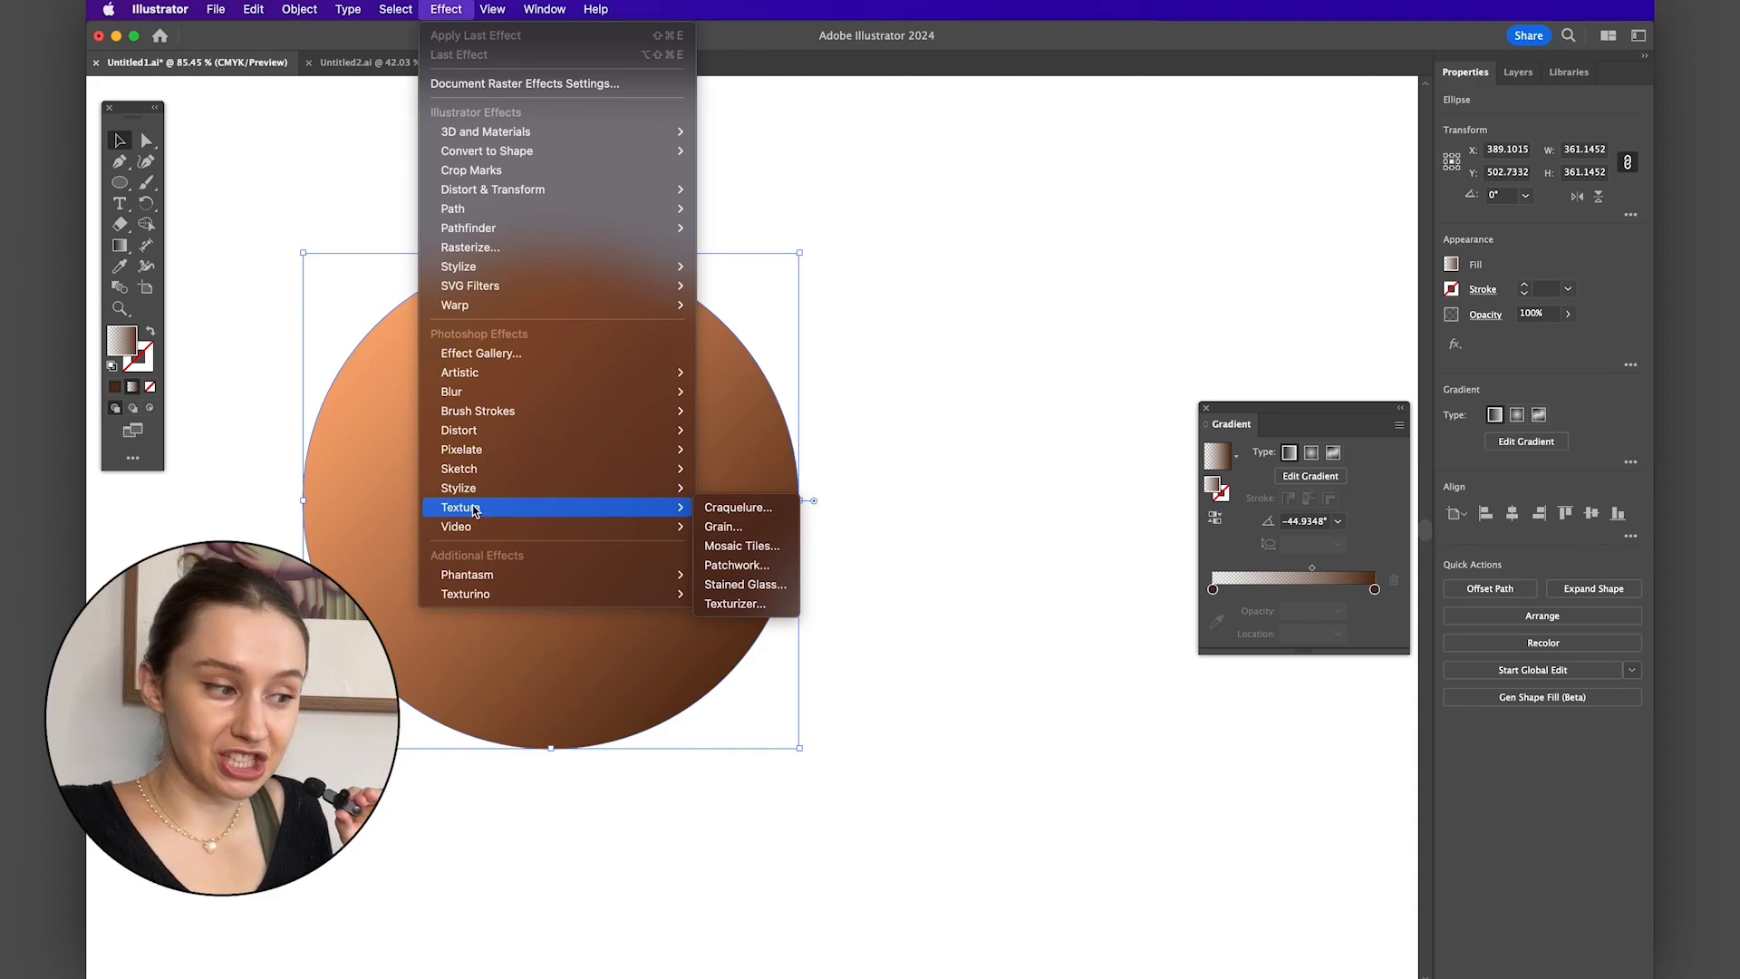
left_click(722, 527)
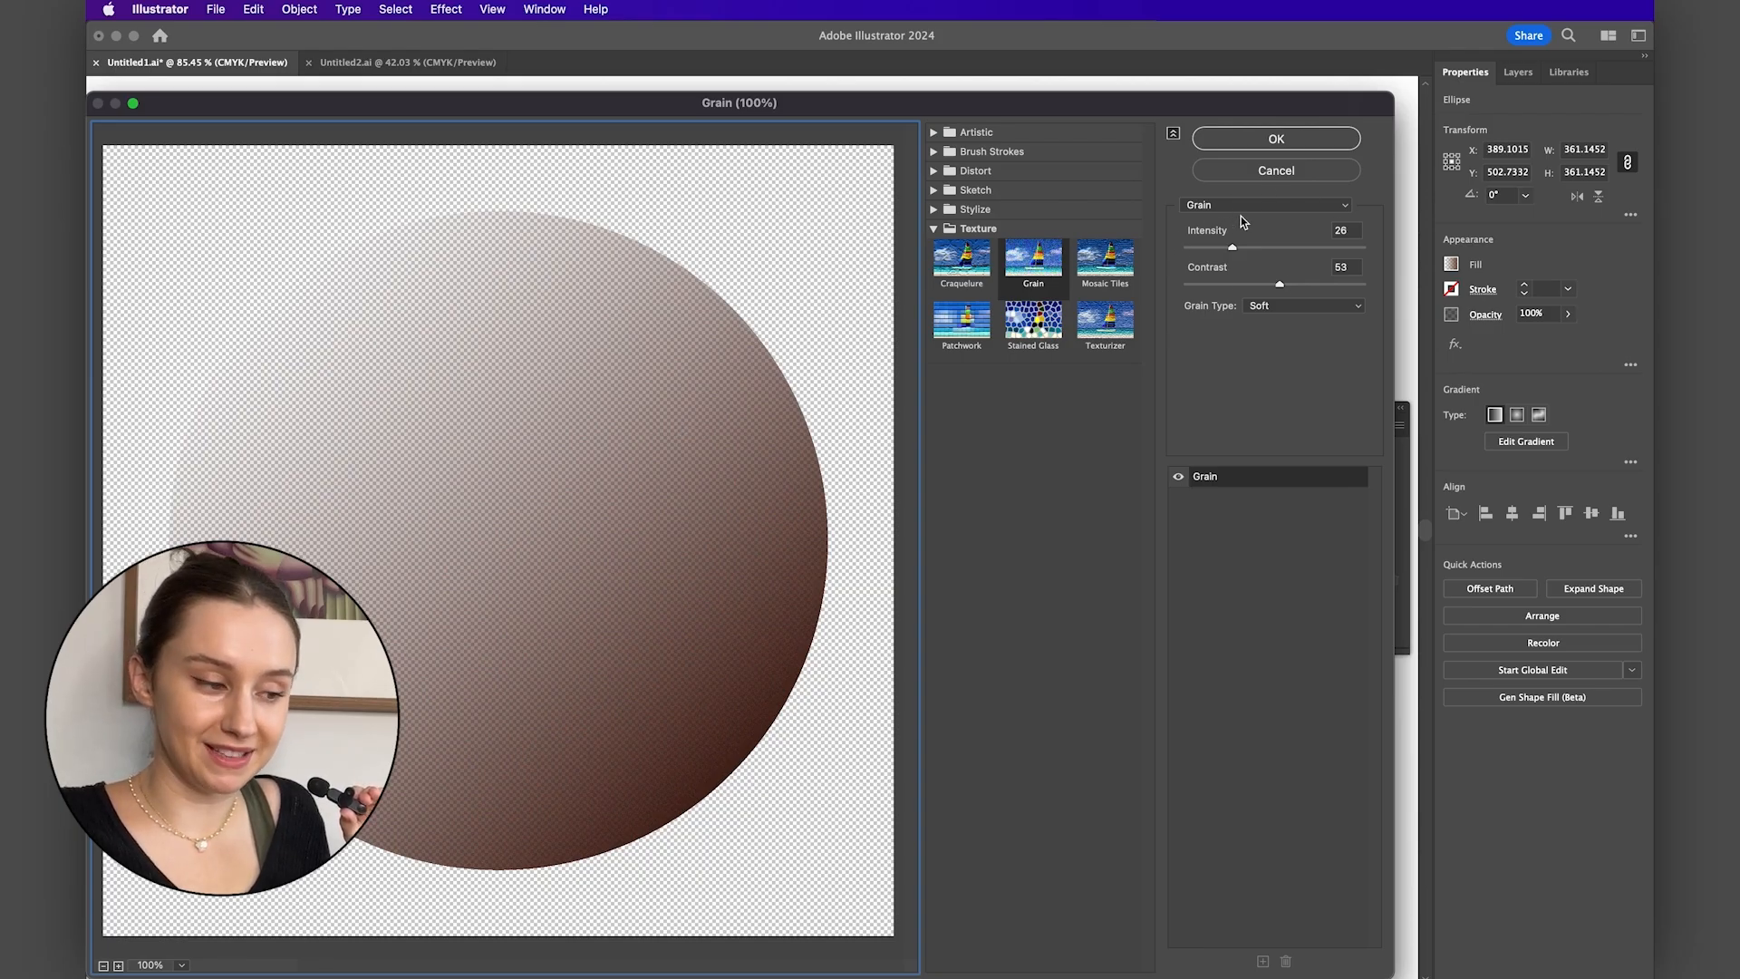
- Try the grain types Sprinkles, Clumped, Contrasty, Enlarged, Stippled, Horizontal, Vertical and Speckle on the circle
left_click(1268, 306)
left_click(1266, 329)
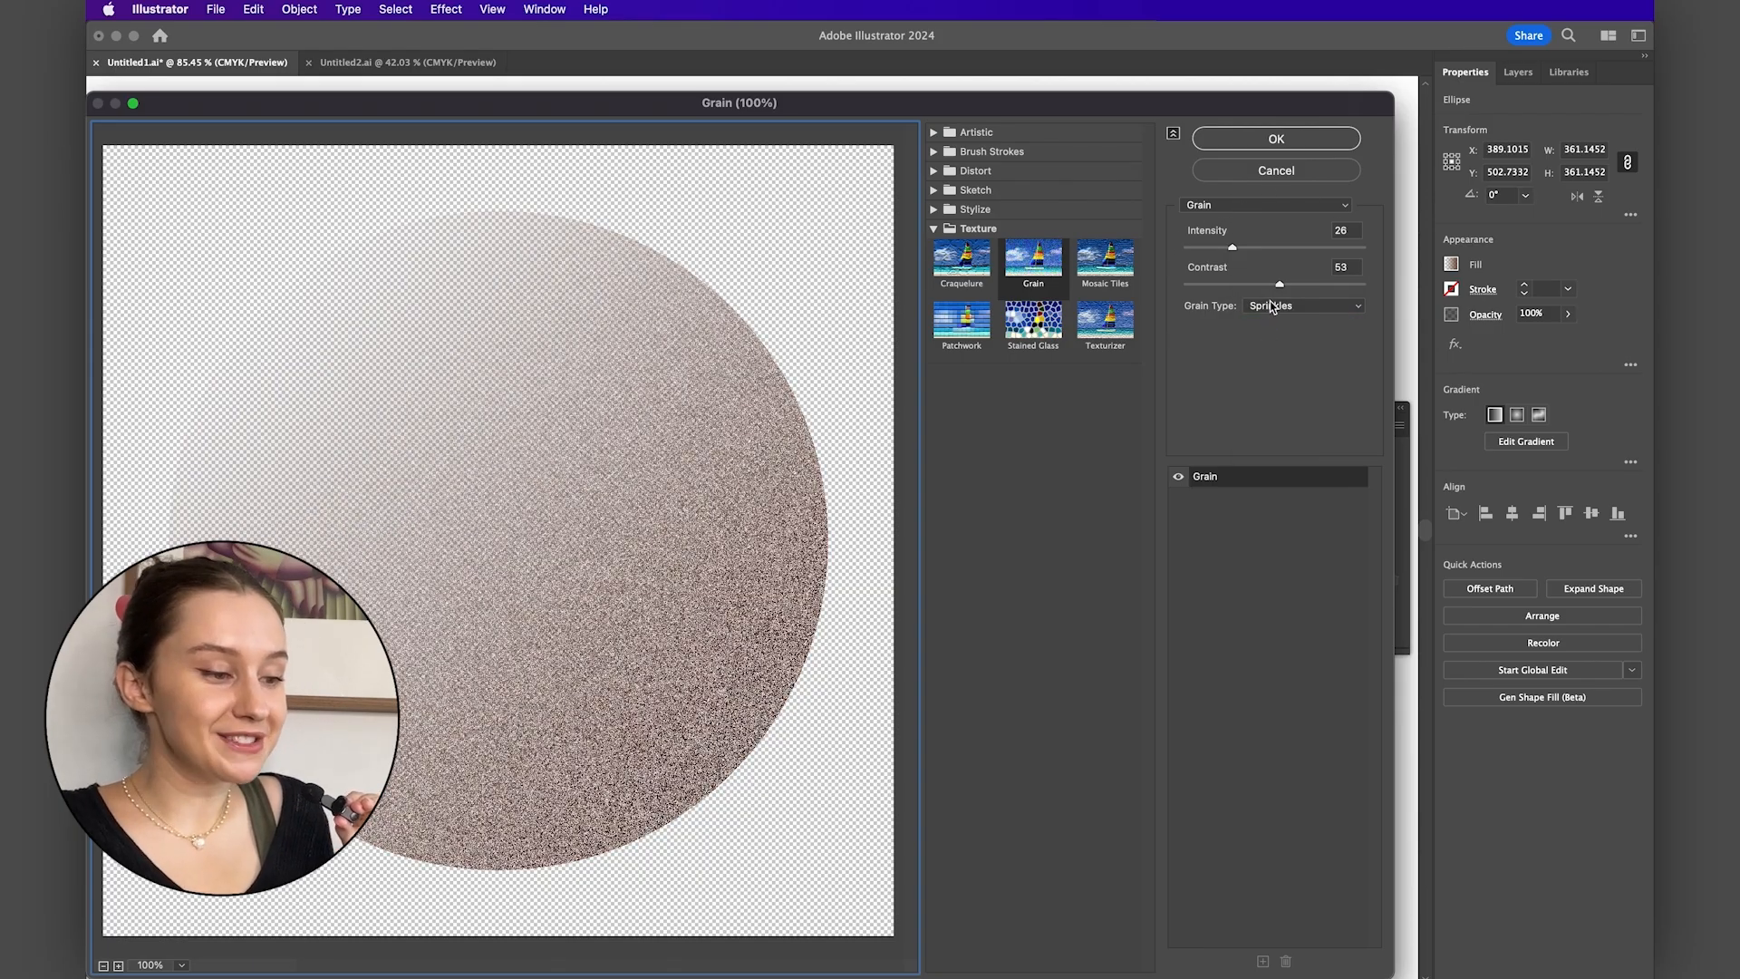
left_click(1269, 306)
left_click(1276, 320)
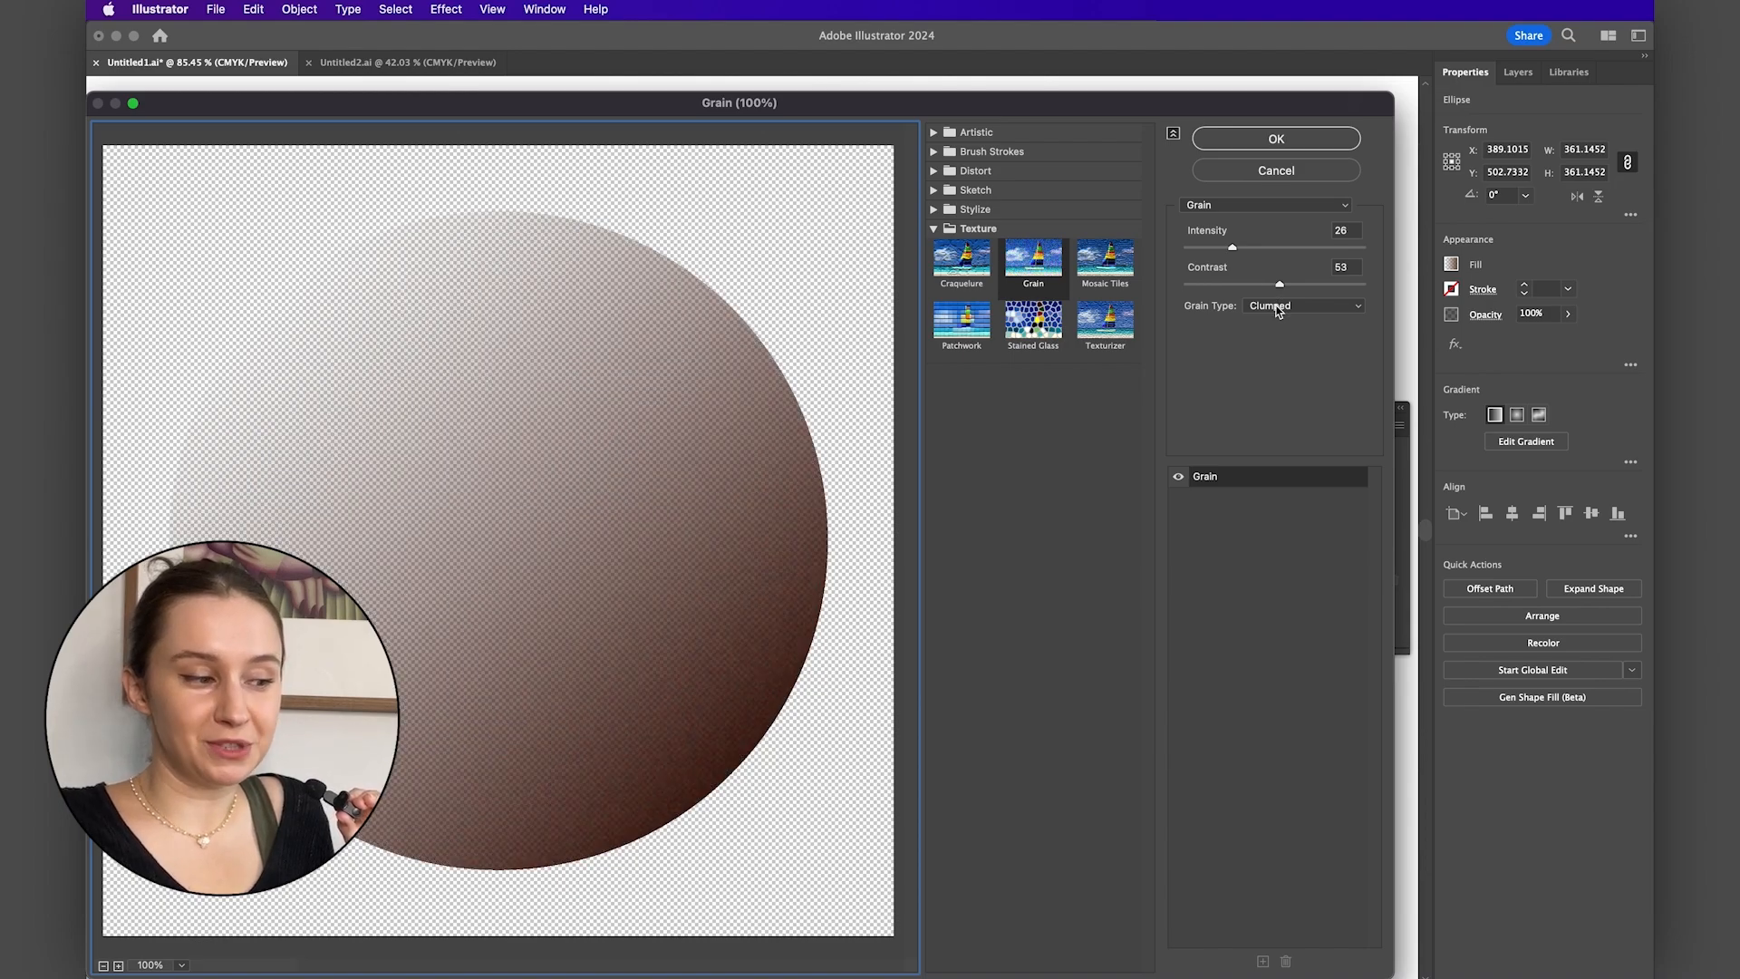
left_click(1278, 310)
left_click(1281, 324)
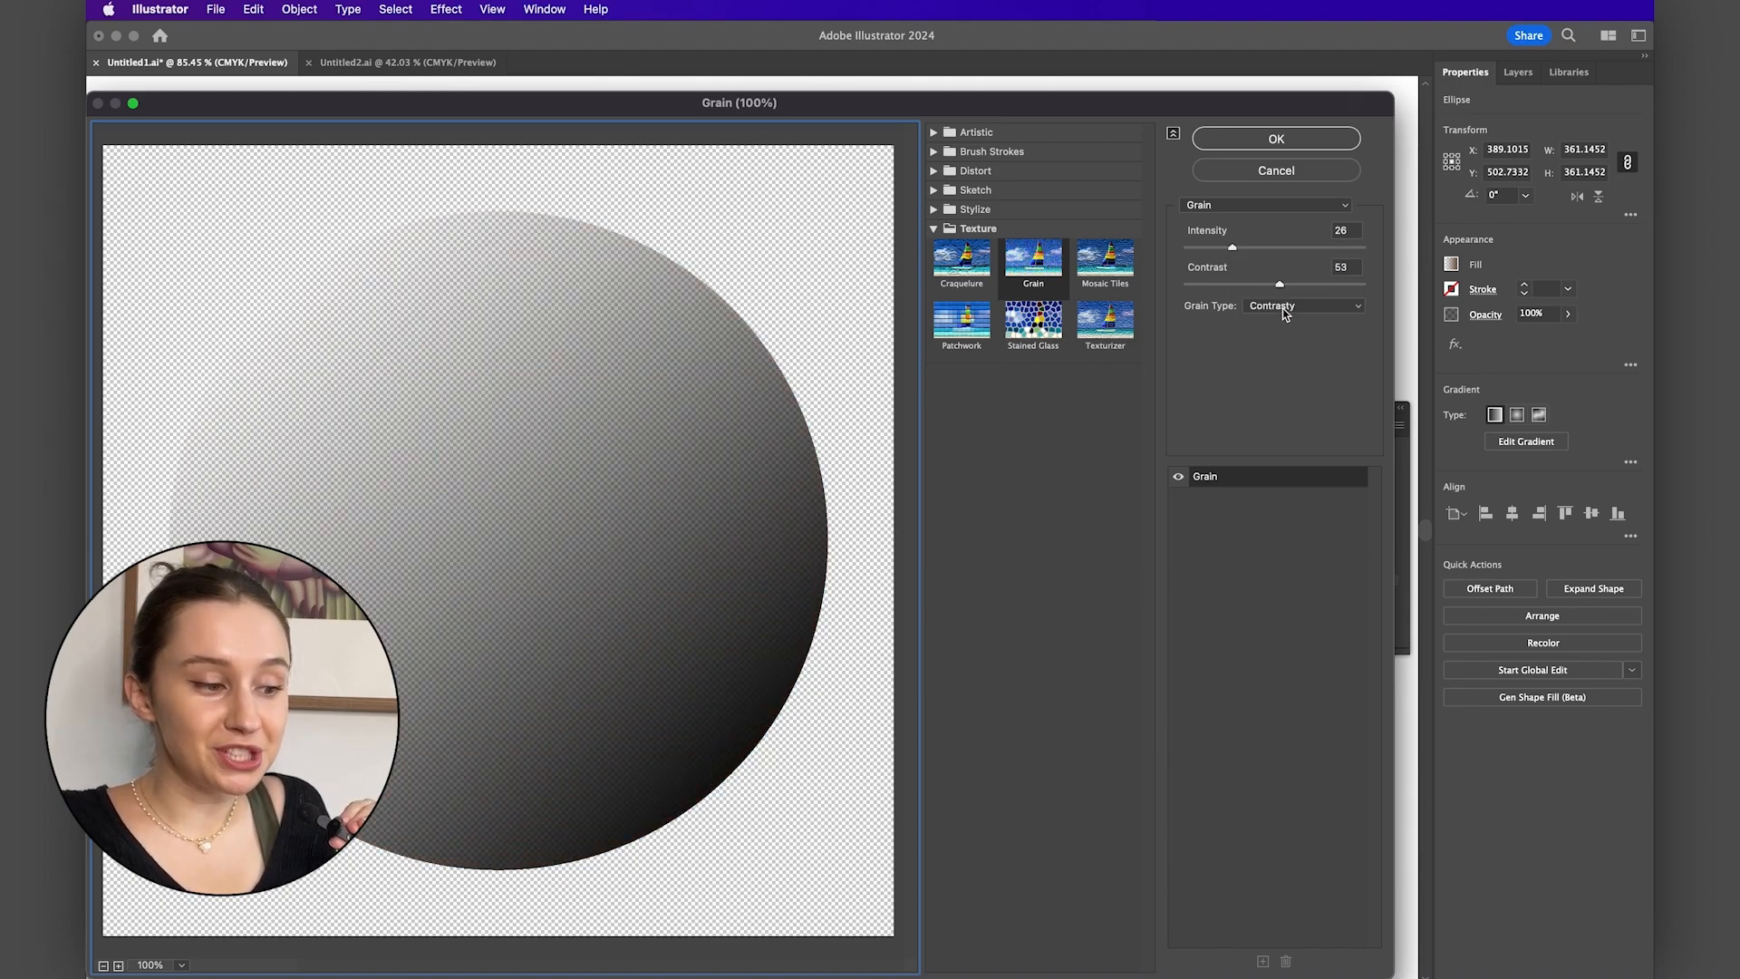
left_click(1282, 309)
left_click(1282, 325)
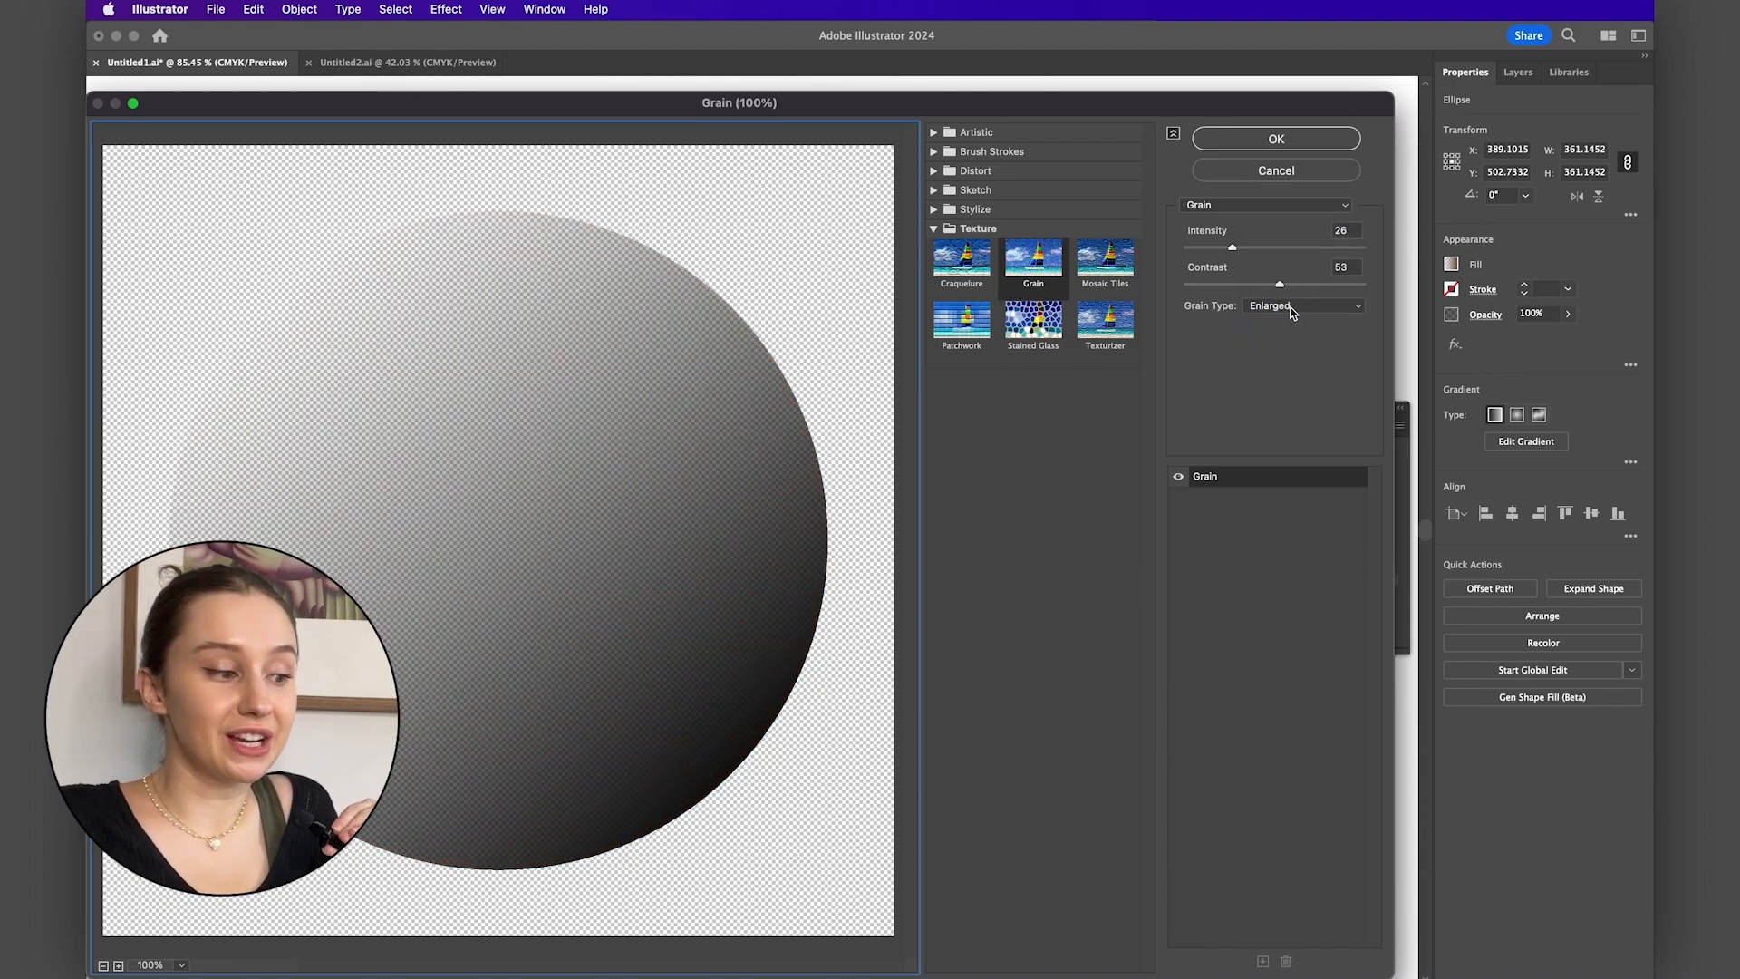
left_click(1291, 307)
left_click(1287, 331)
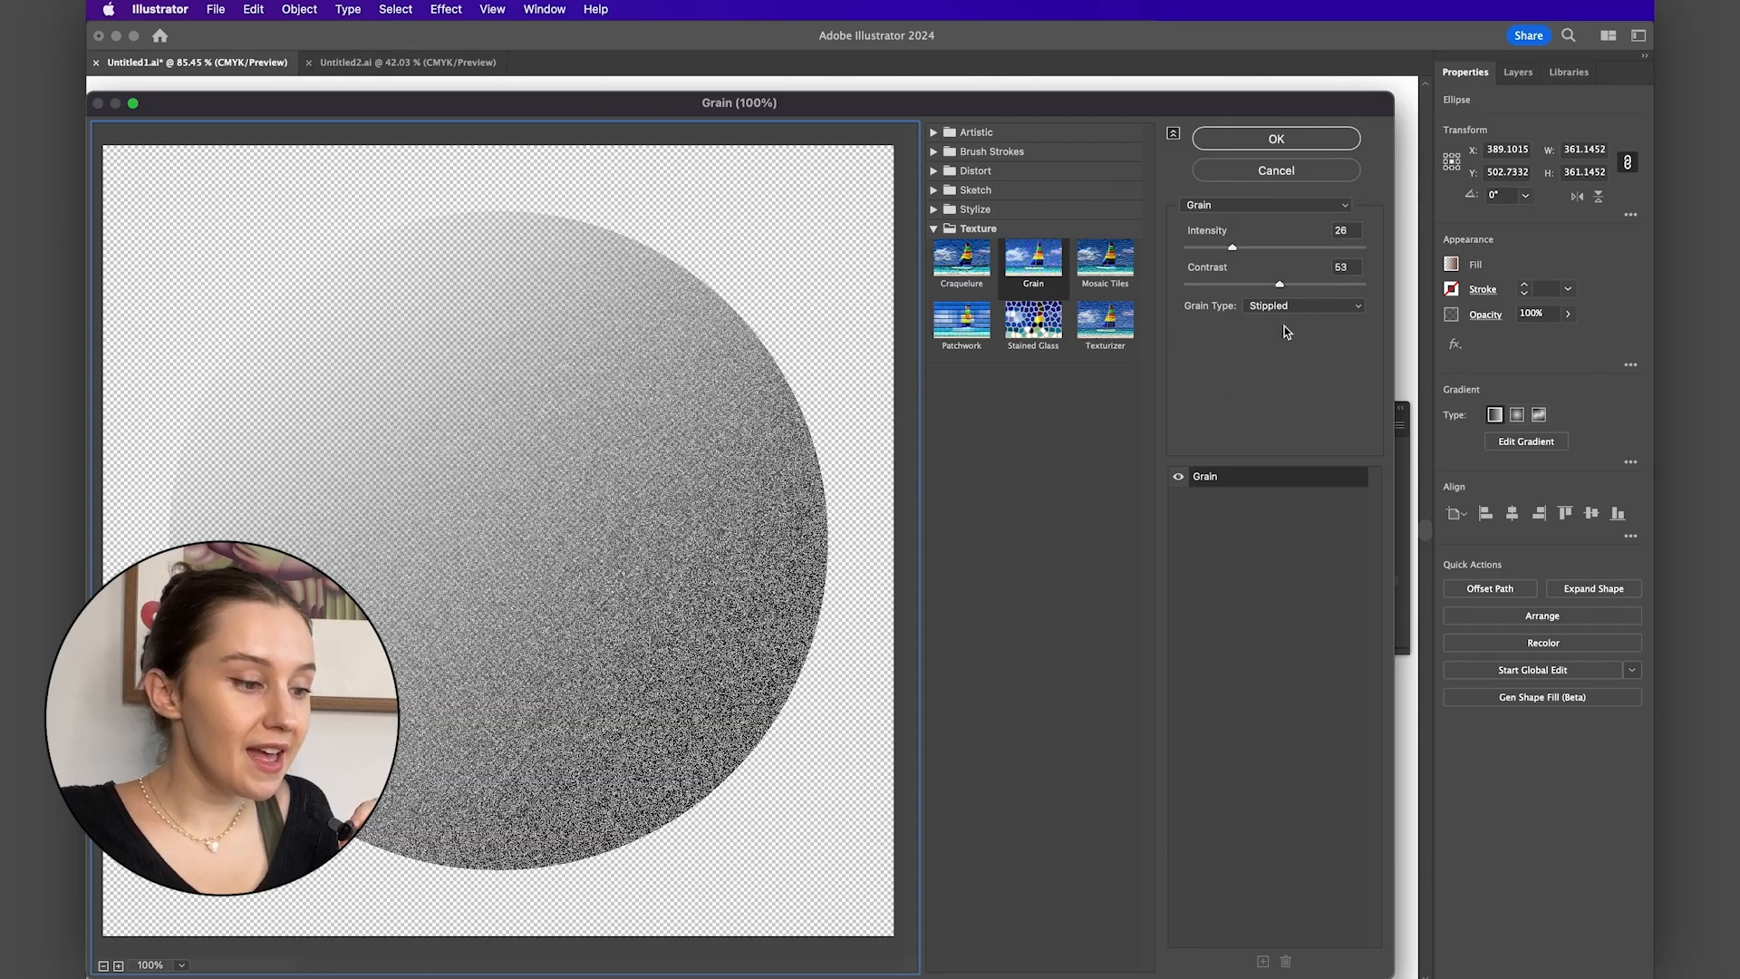
left_click(1281, 306)
left_click(1280, 326)
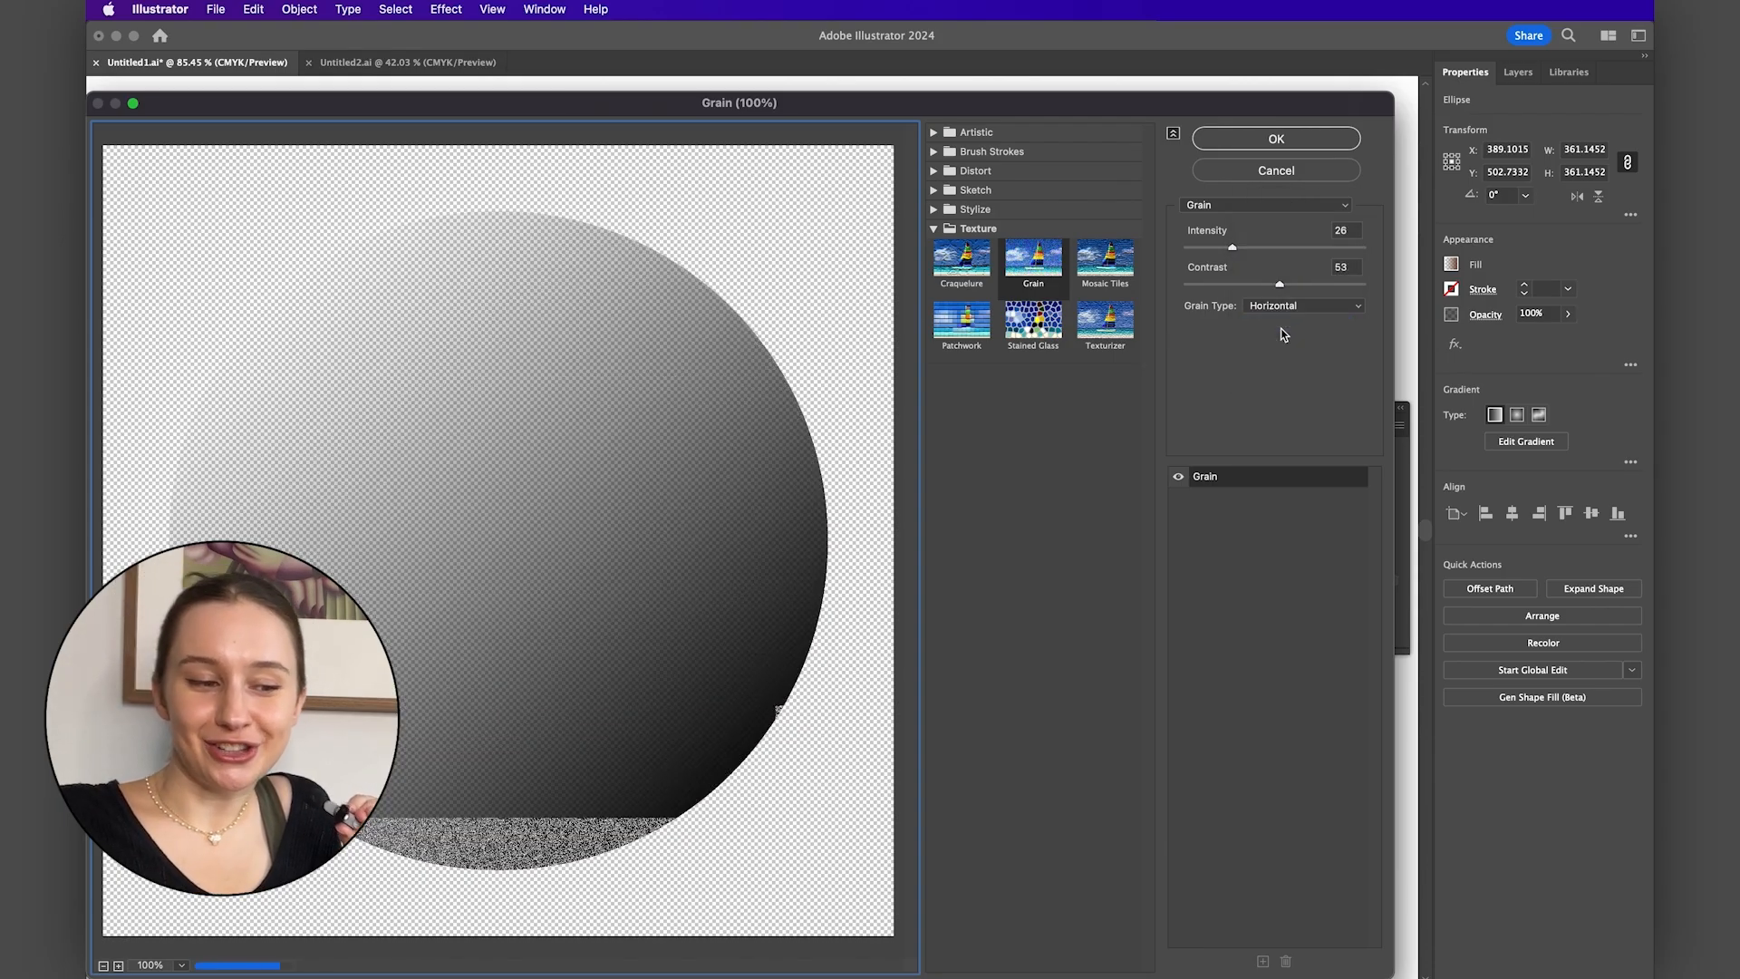
left_click(1281, 308)
left_click(1282, 324)
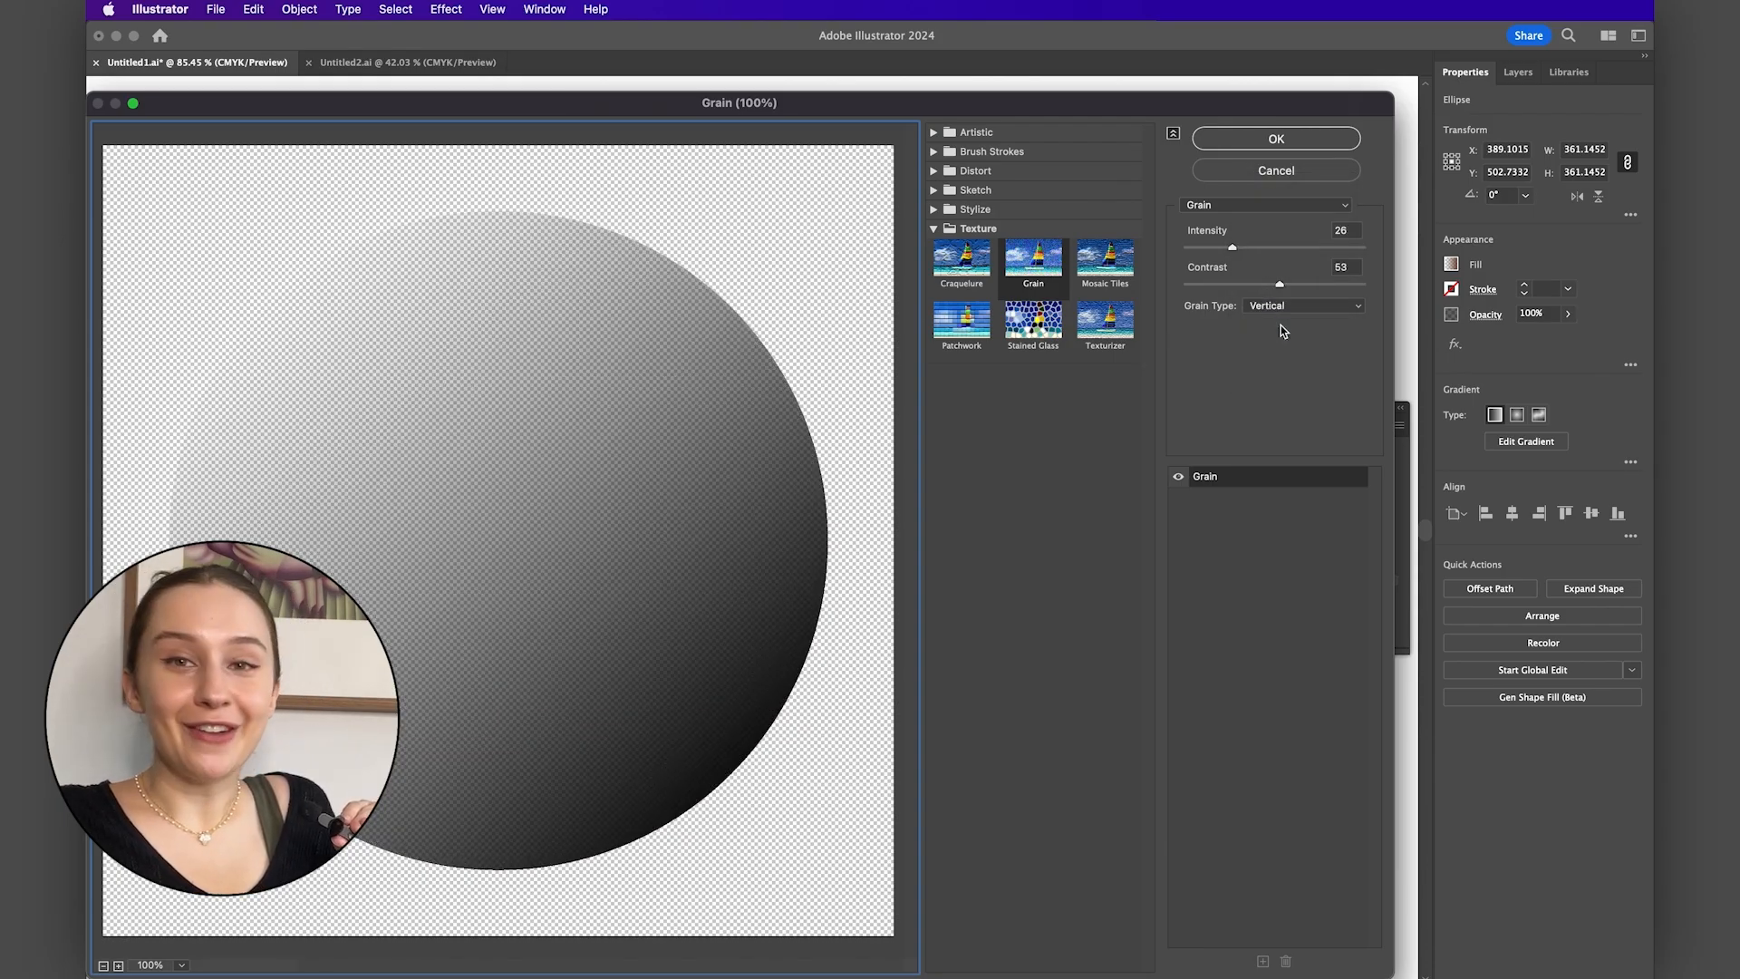
left_click(1282, 307)
left_click(1282, 325)
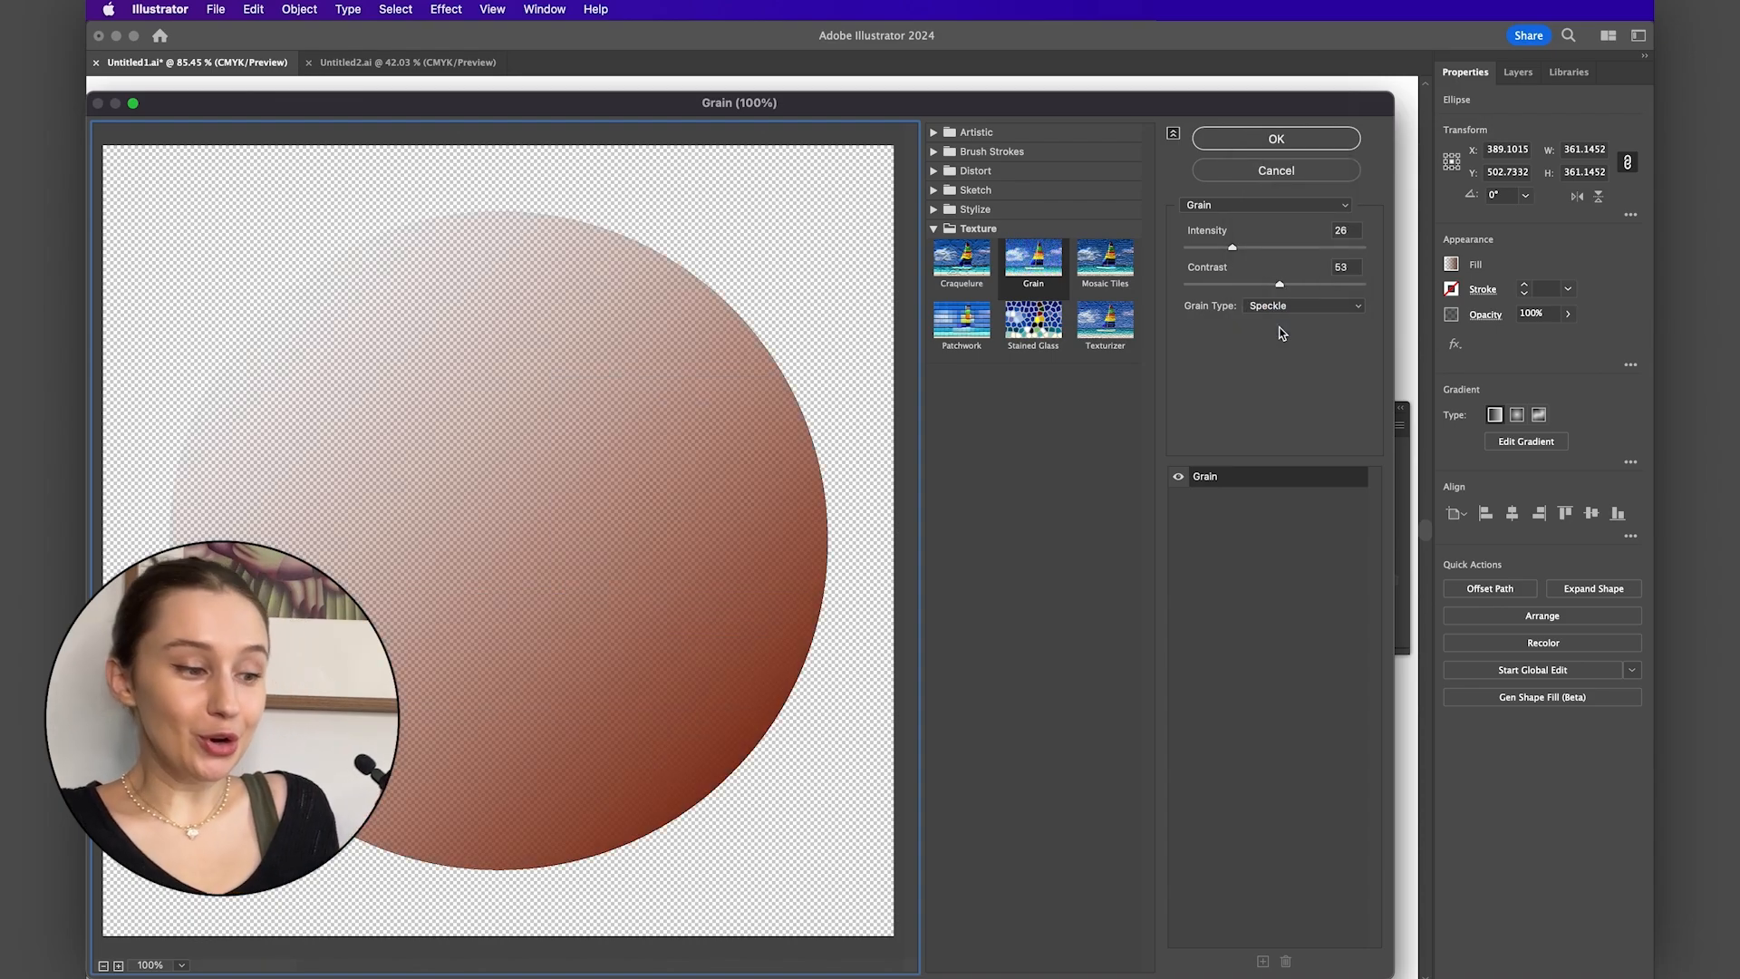
- Apply the Grain effect with grain type Soft, intensity 26 and contrast 53
left_click(1291, 305)
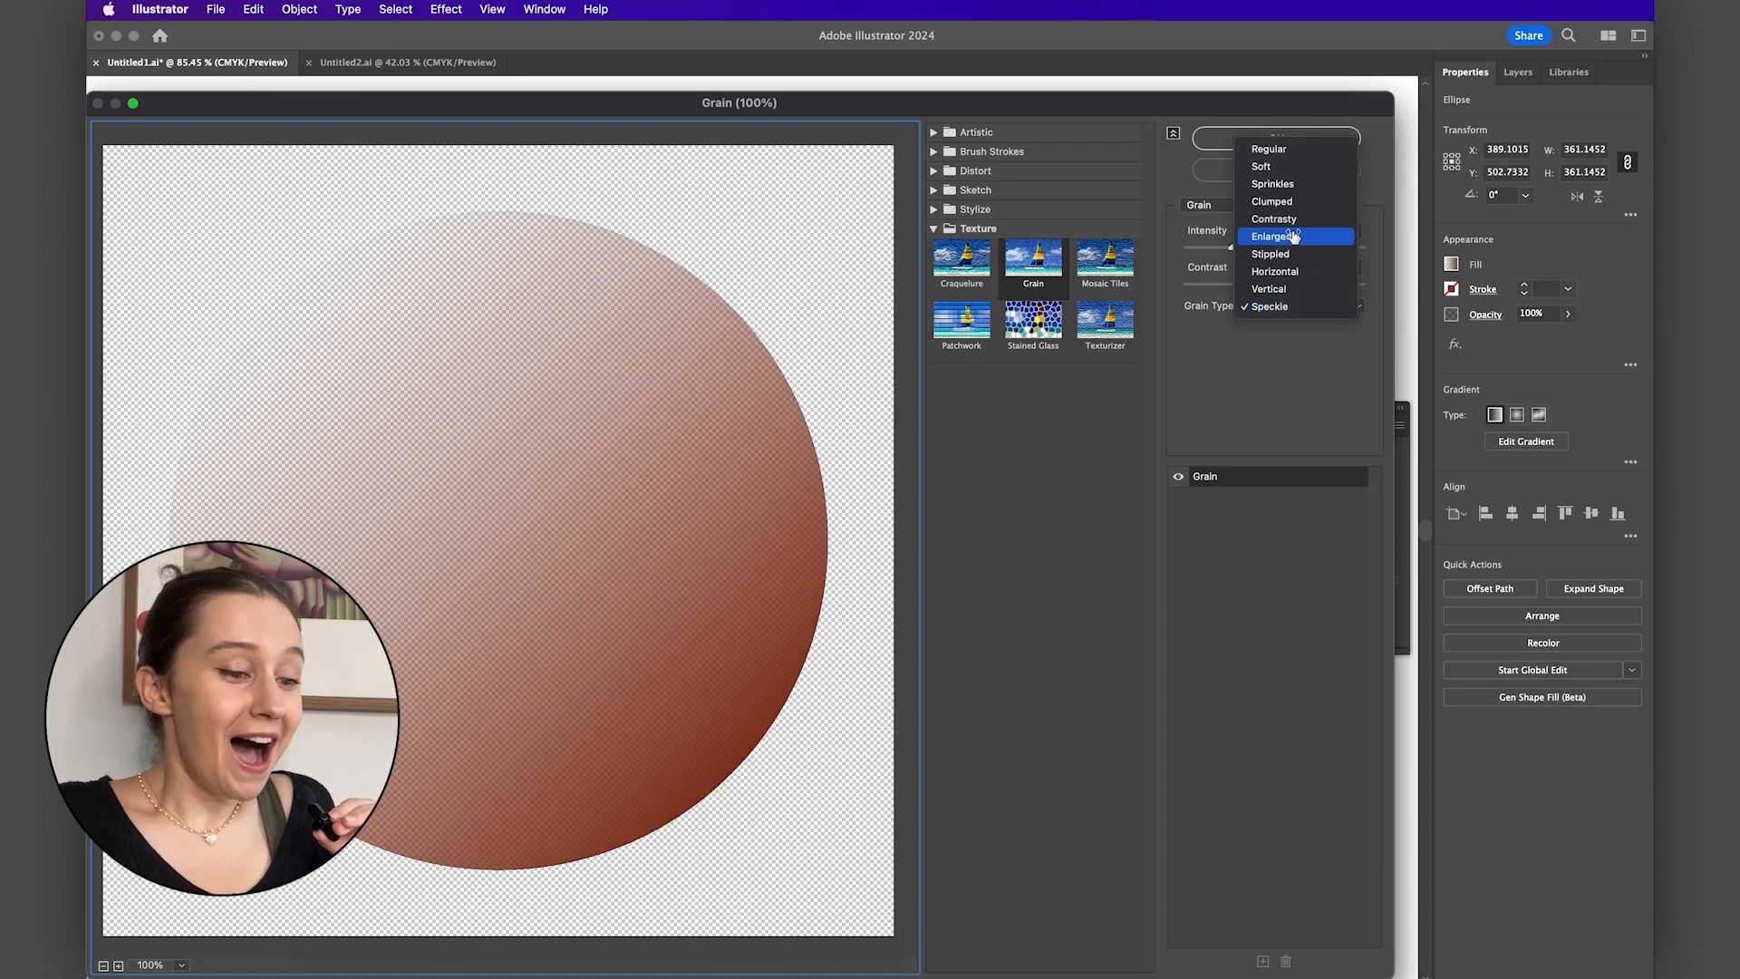
left_click(1272, 166)
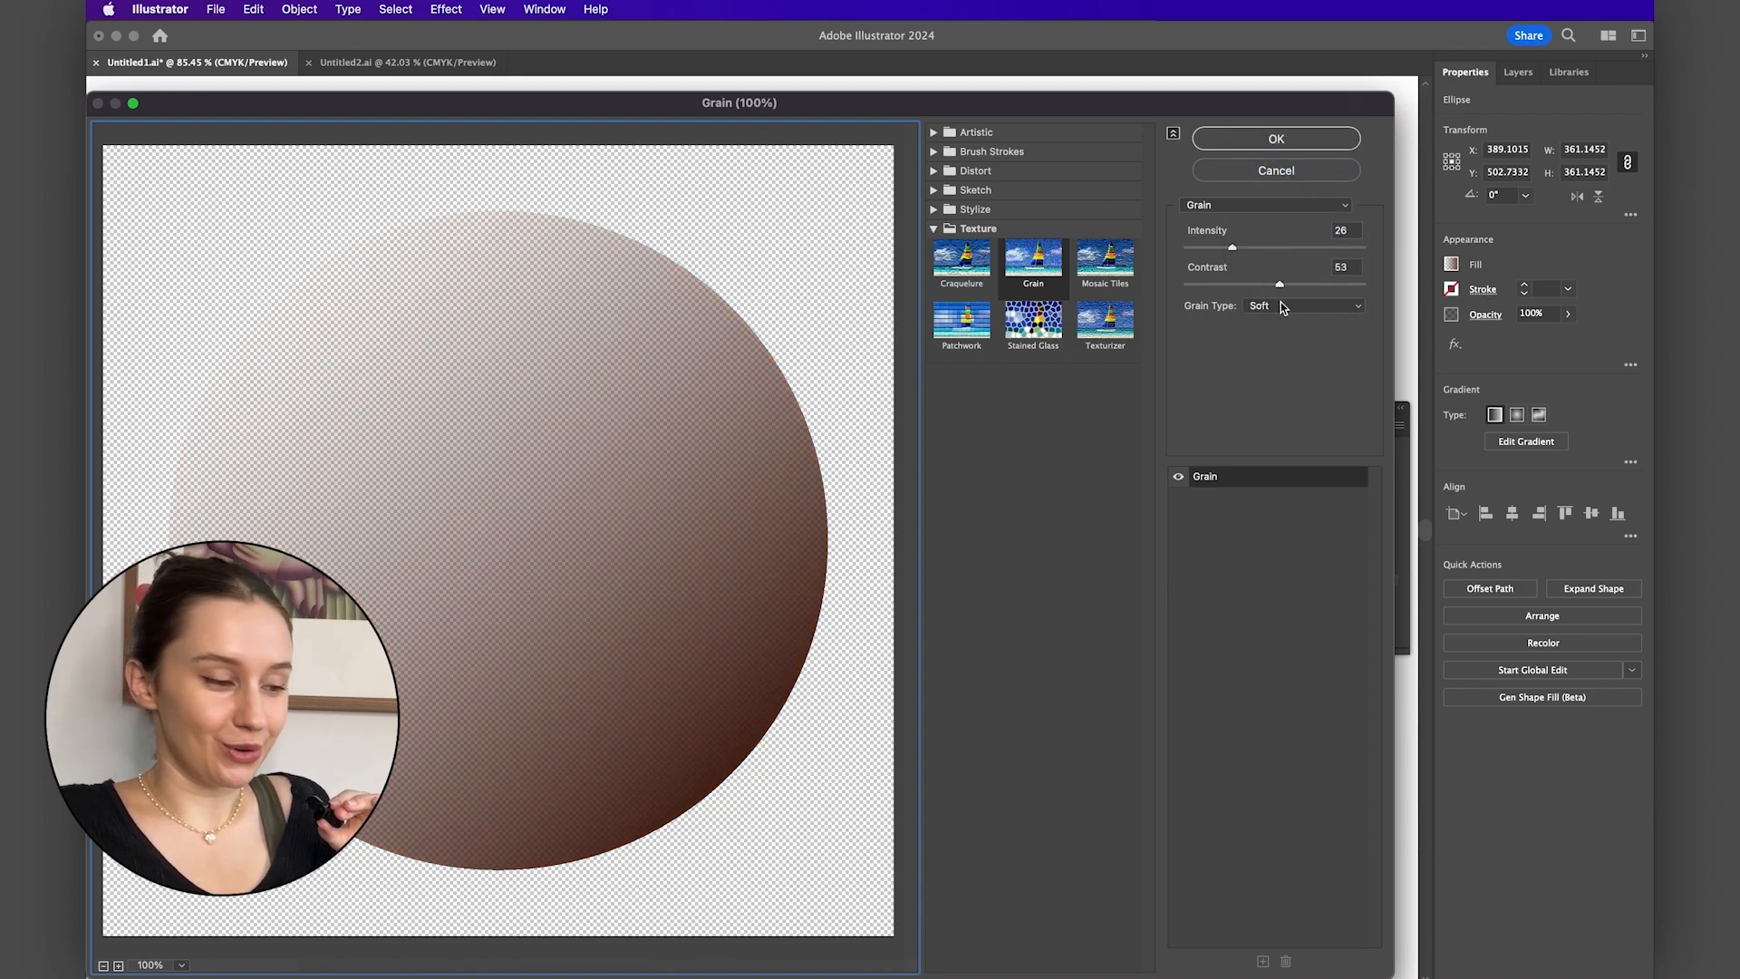
left_click_drag(1232, 247, 1228, 288)
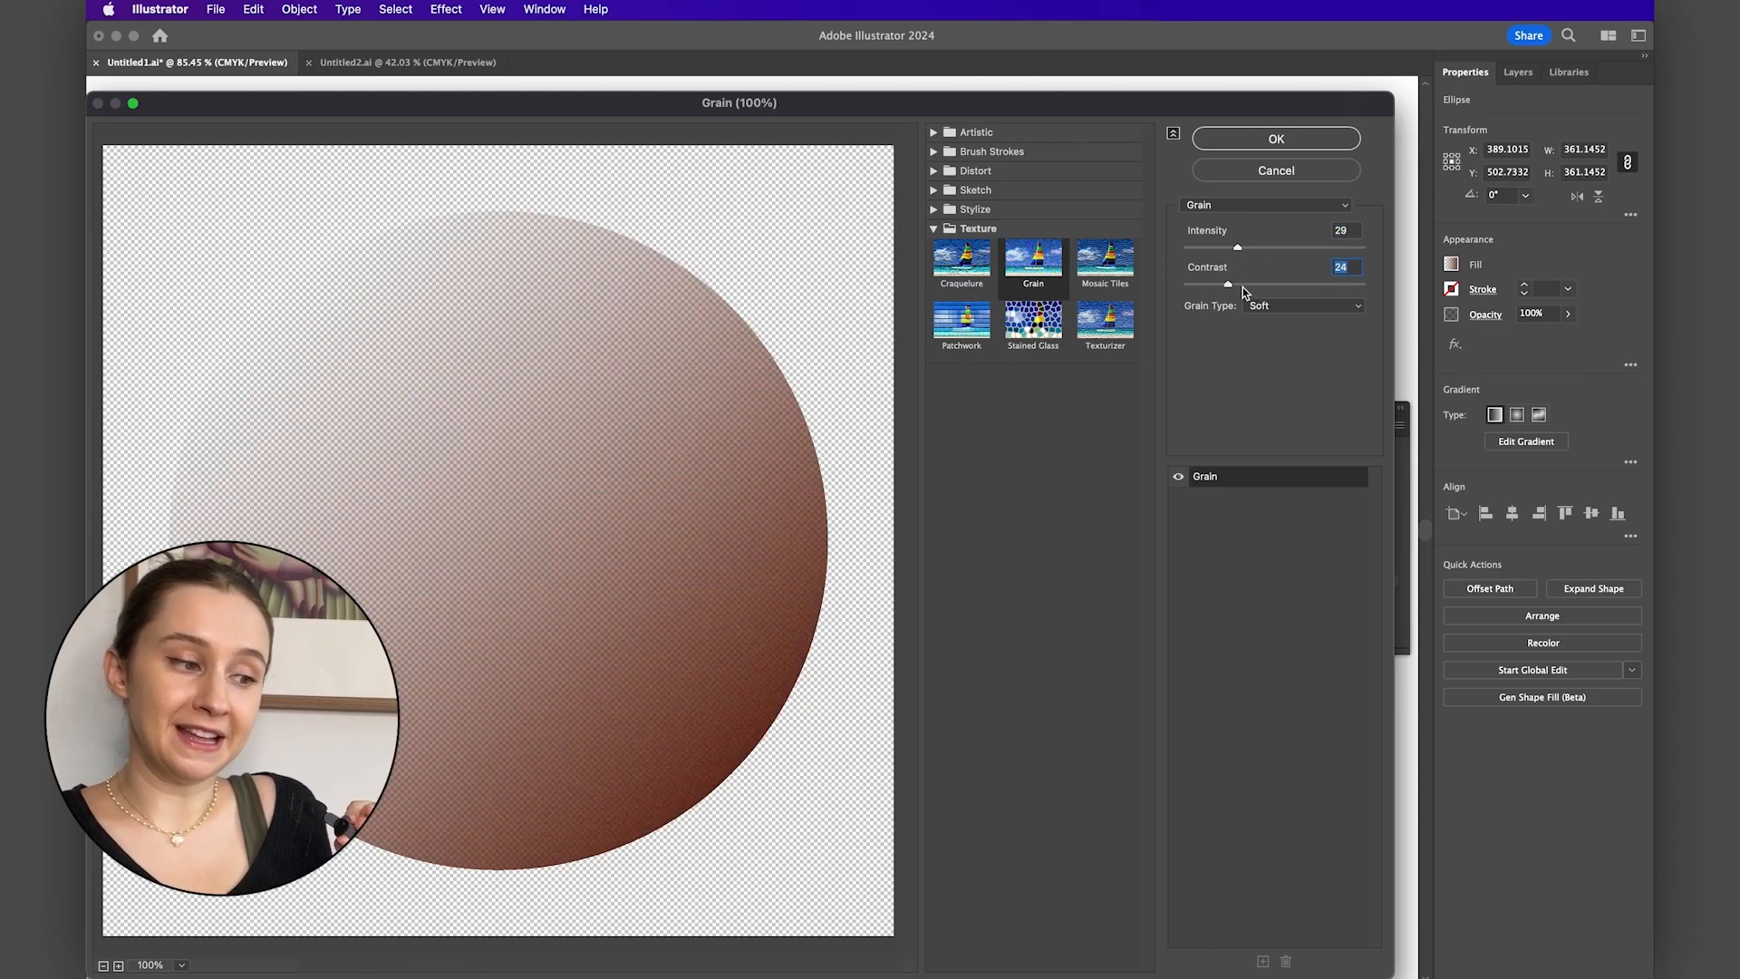
left_click(1327, 233)
type("26")
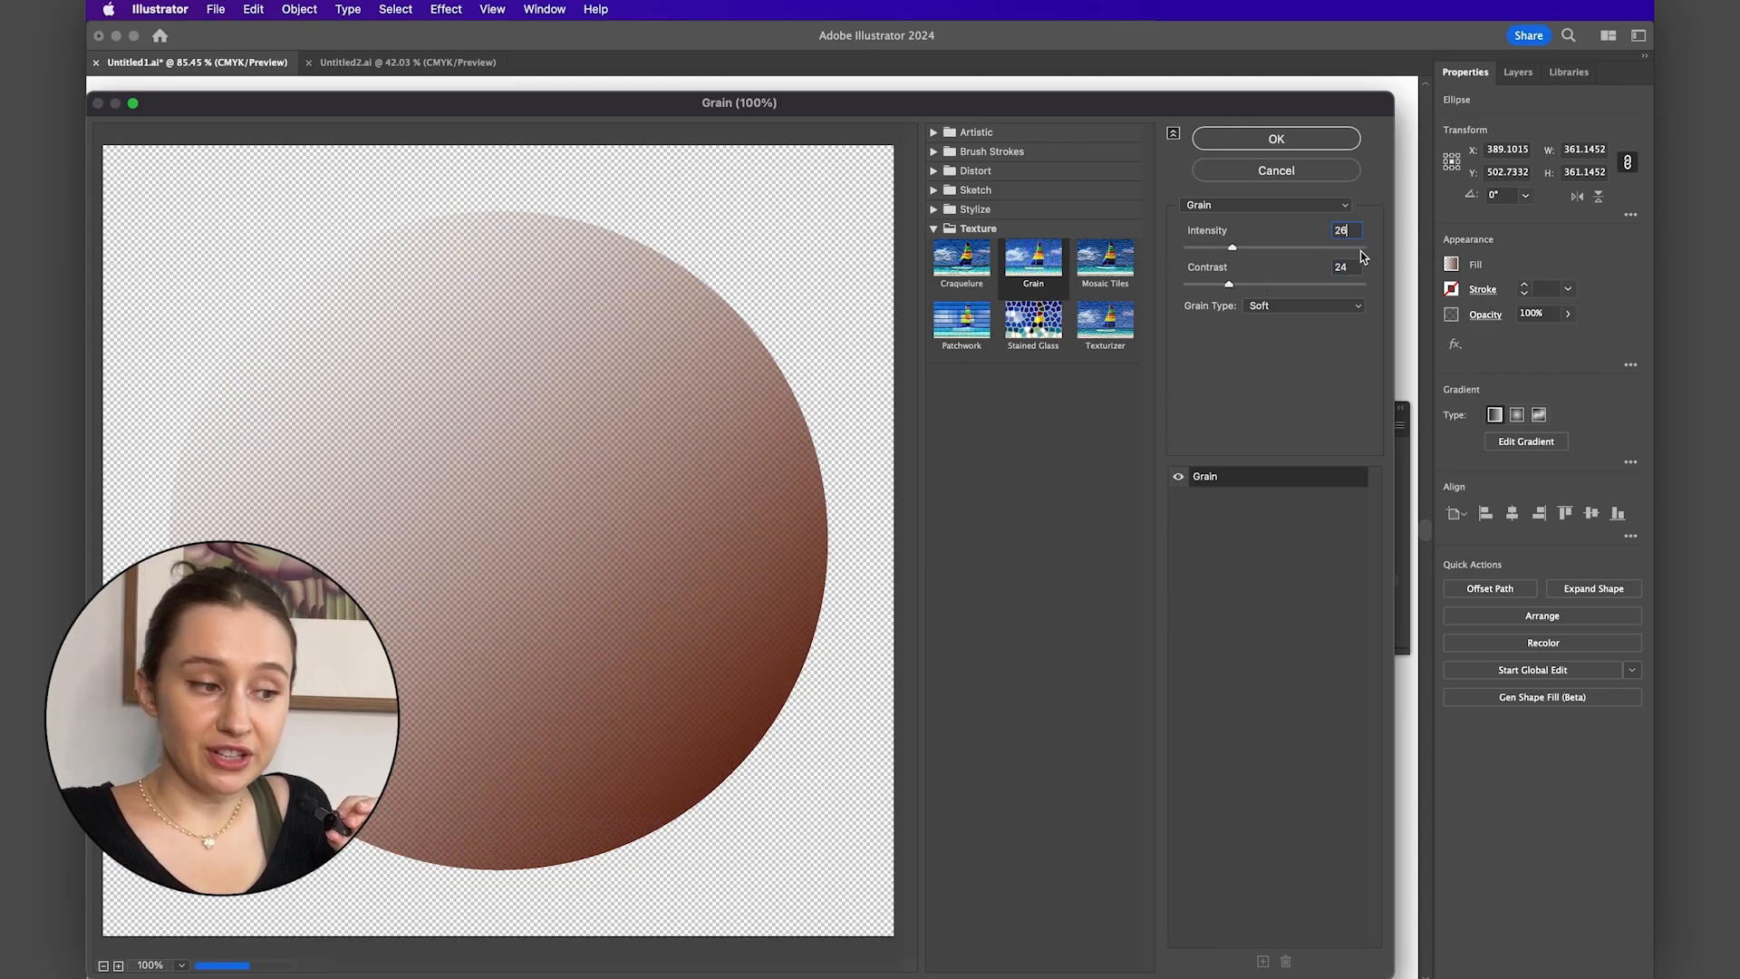
key("Tab")
type("53")
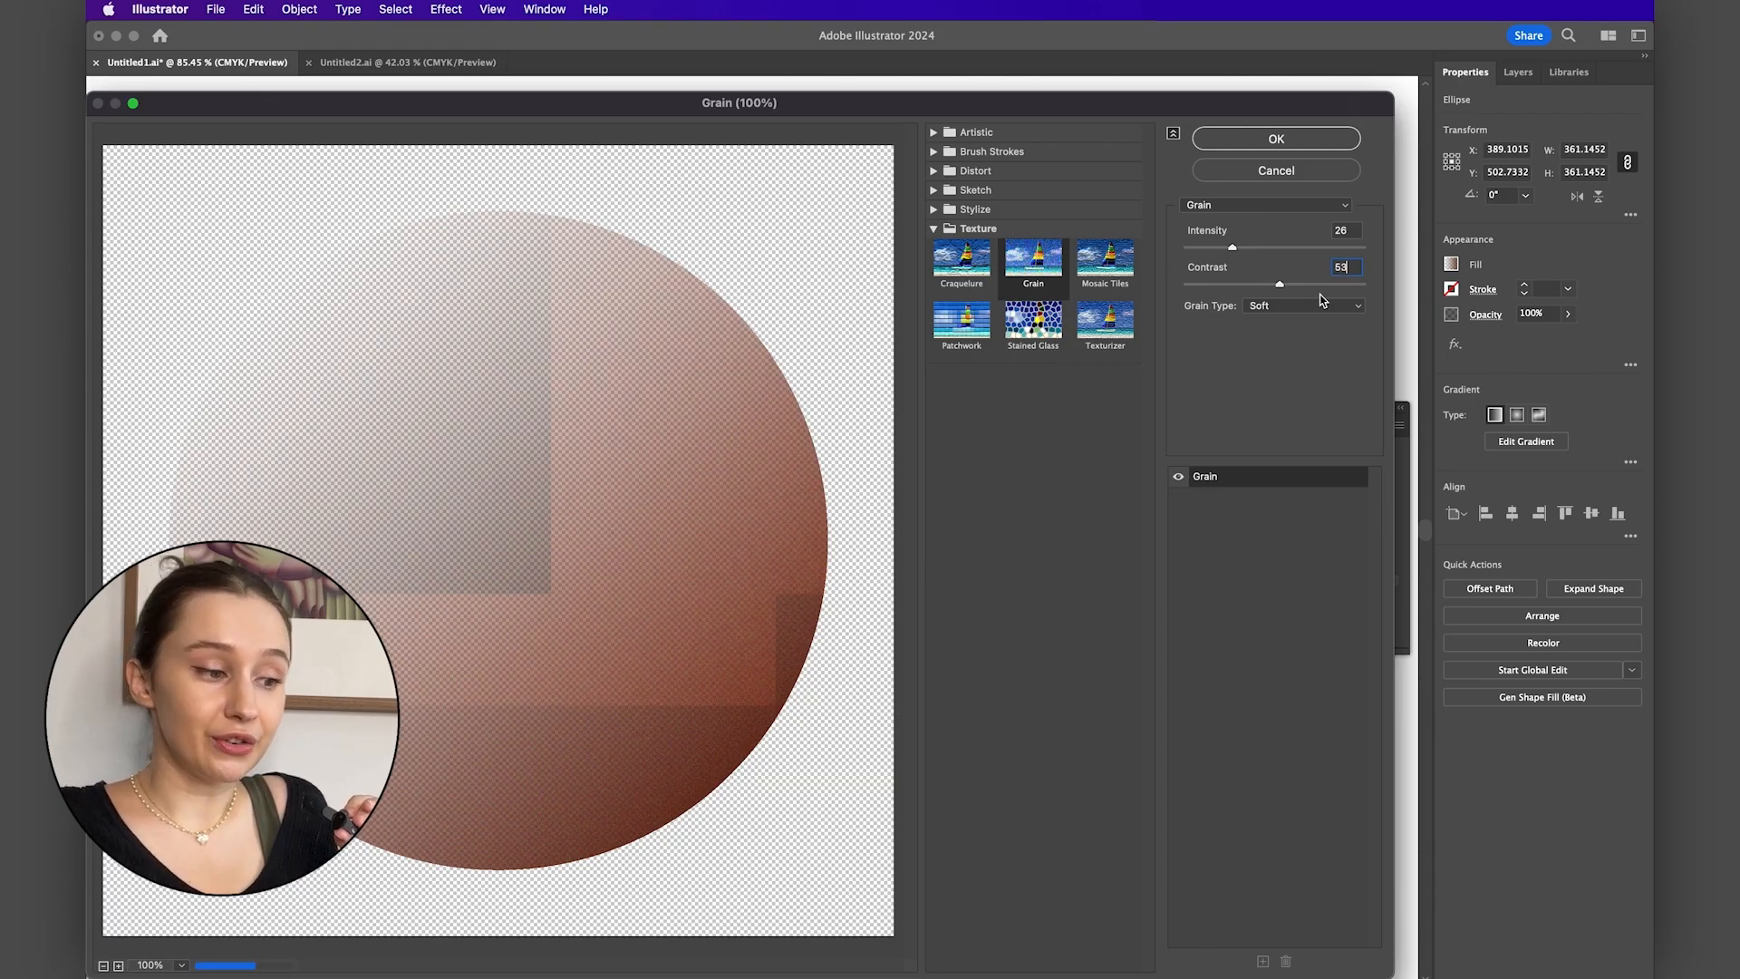
left_click(1298, 145)
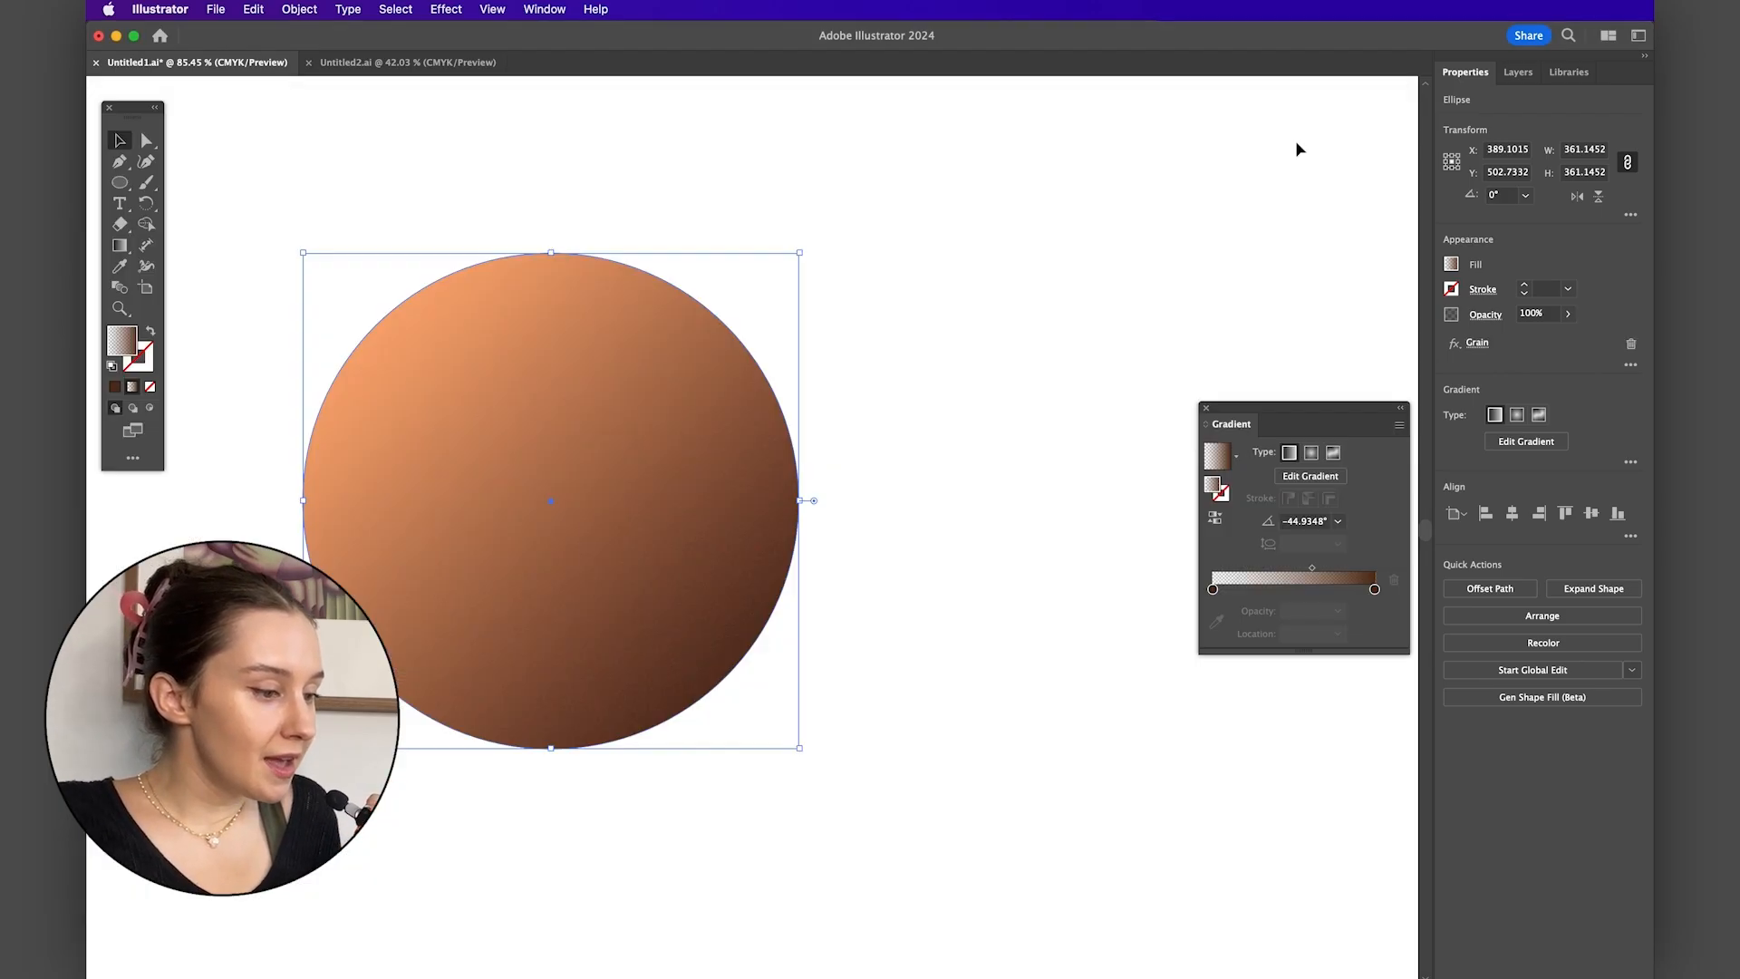
- Deselect the circle and inspect its grain texture and outer edge up close
left_click(941, 528)
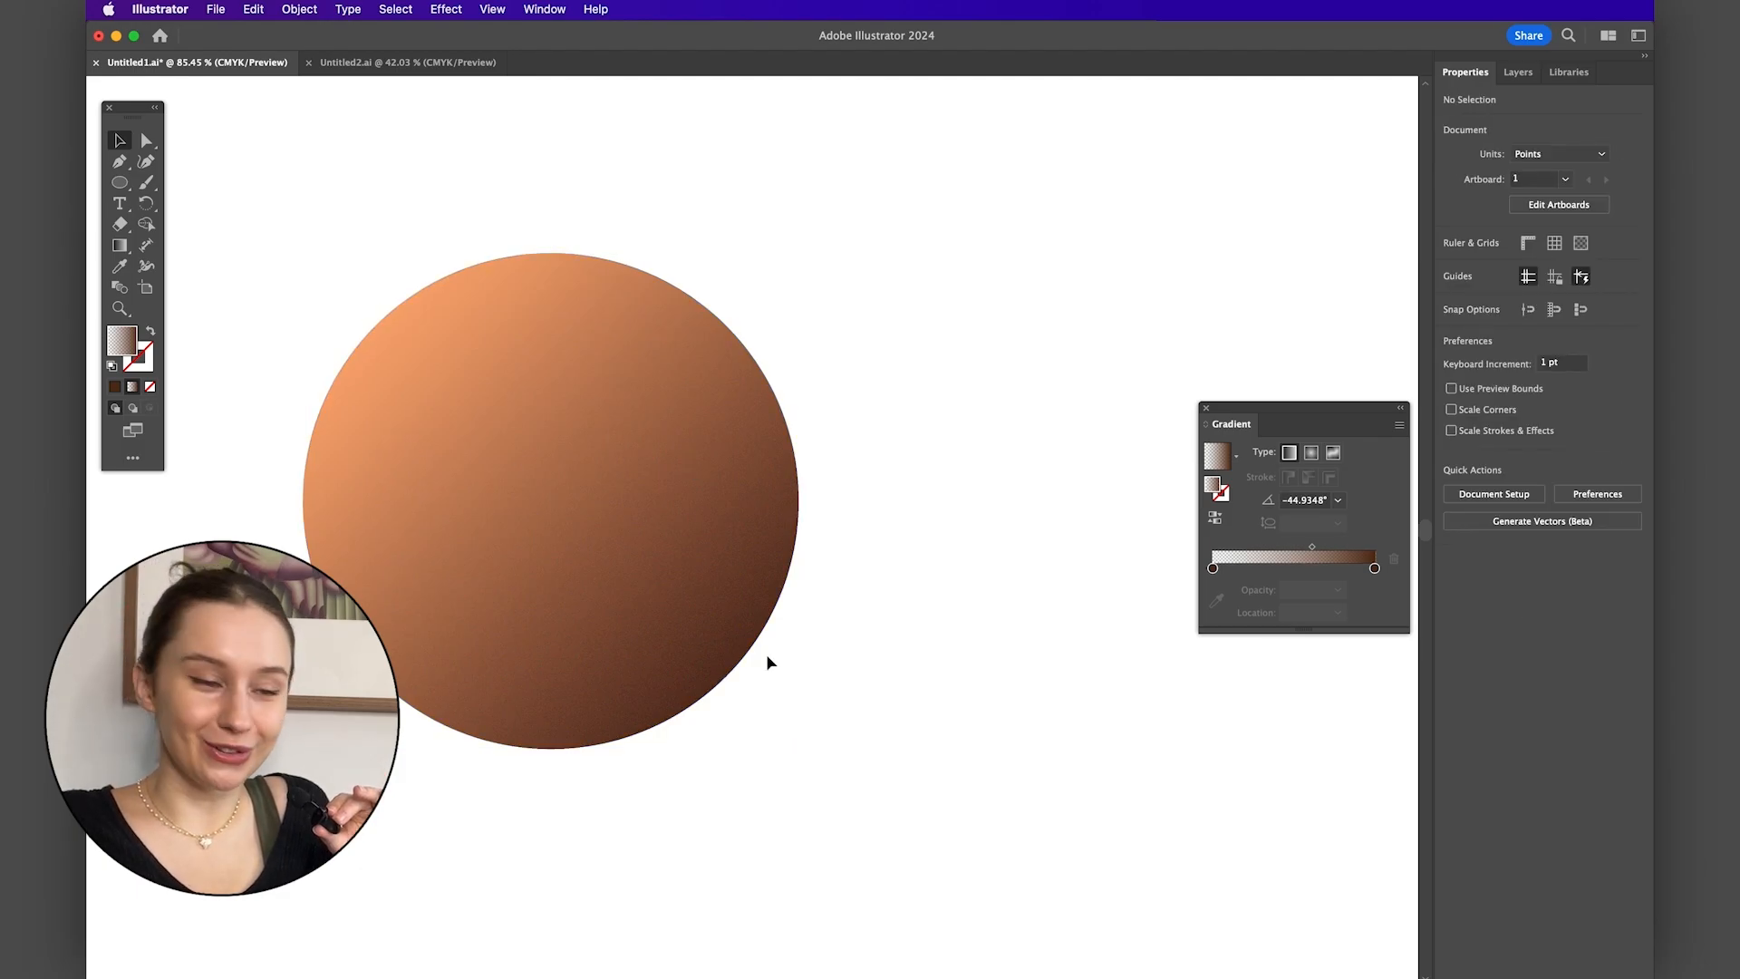
scroll(789, 634, "up", 10)
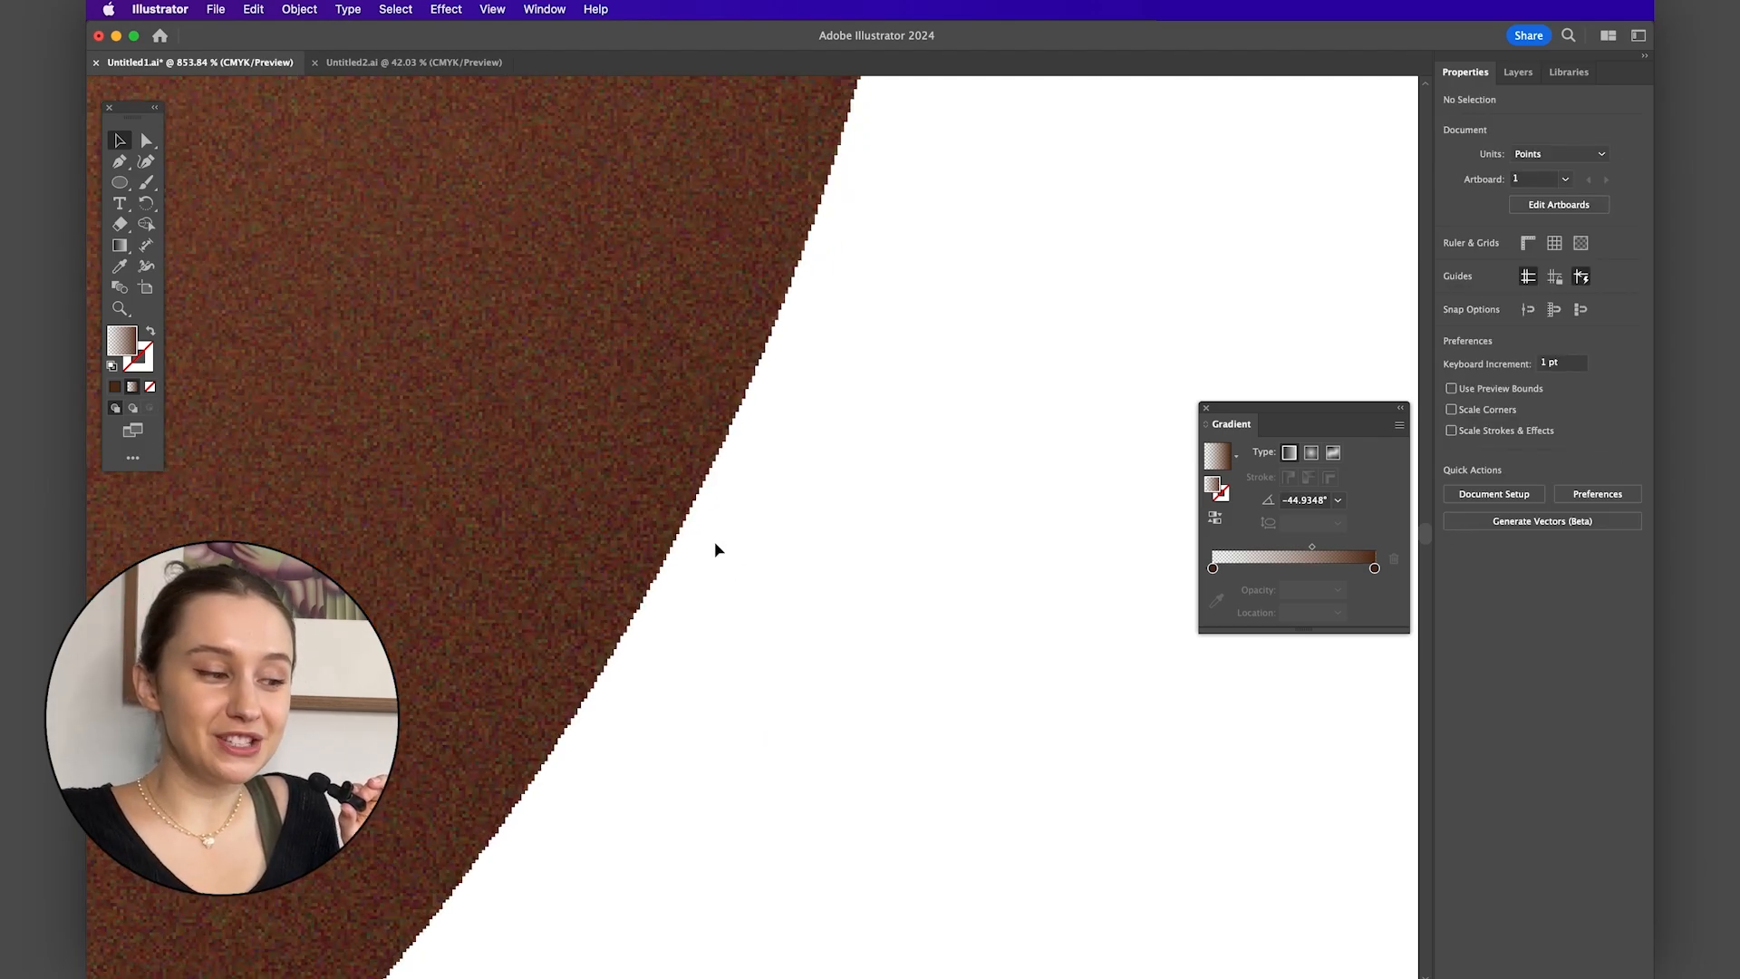
scroll(716, 550, "up", 10)
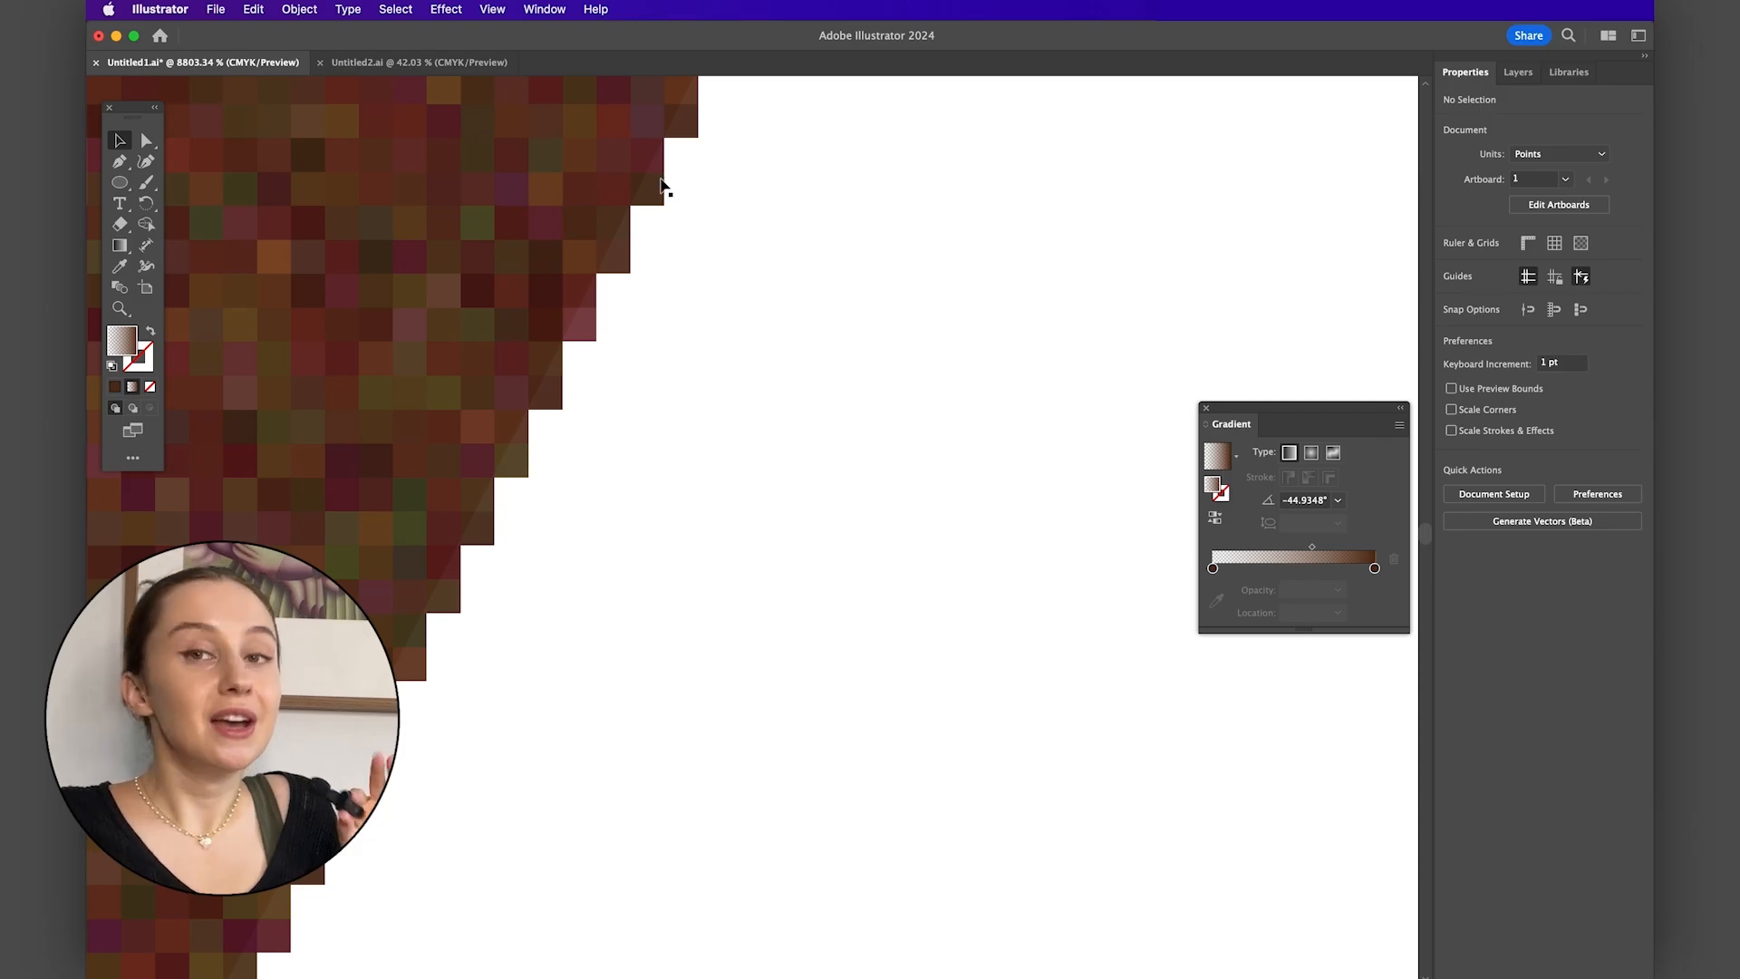
scroll(665, 186, "down", 15)
scroll(665, 186, "up", 5)
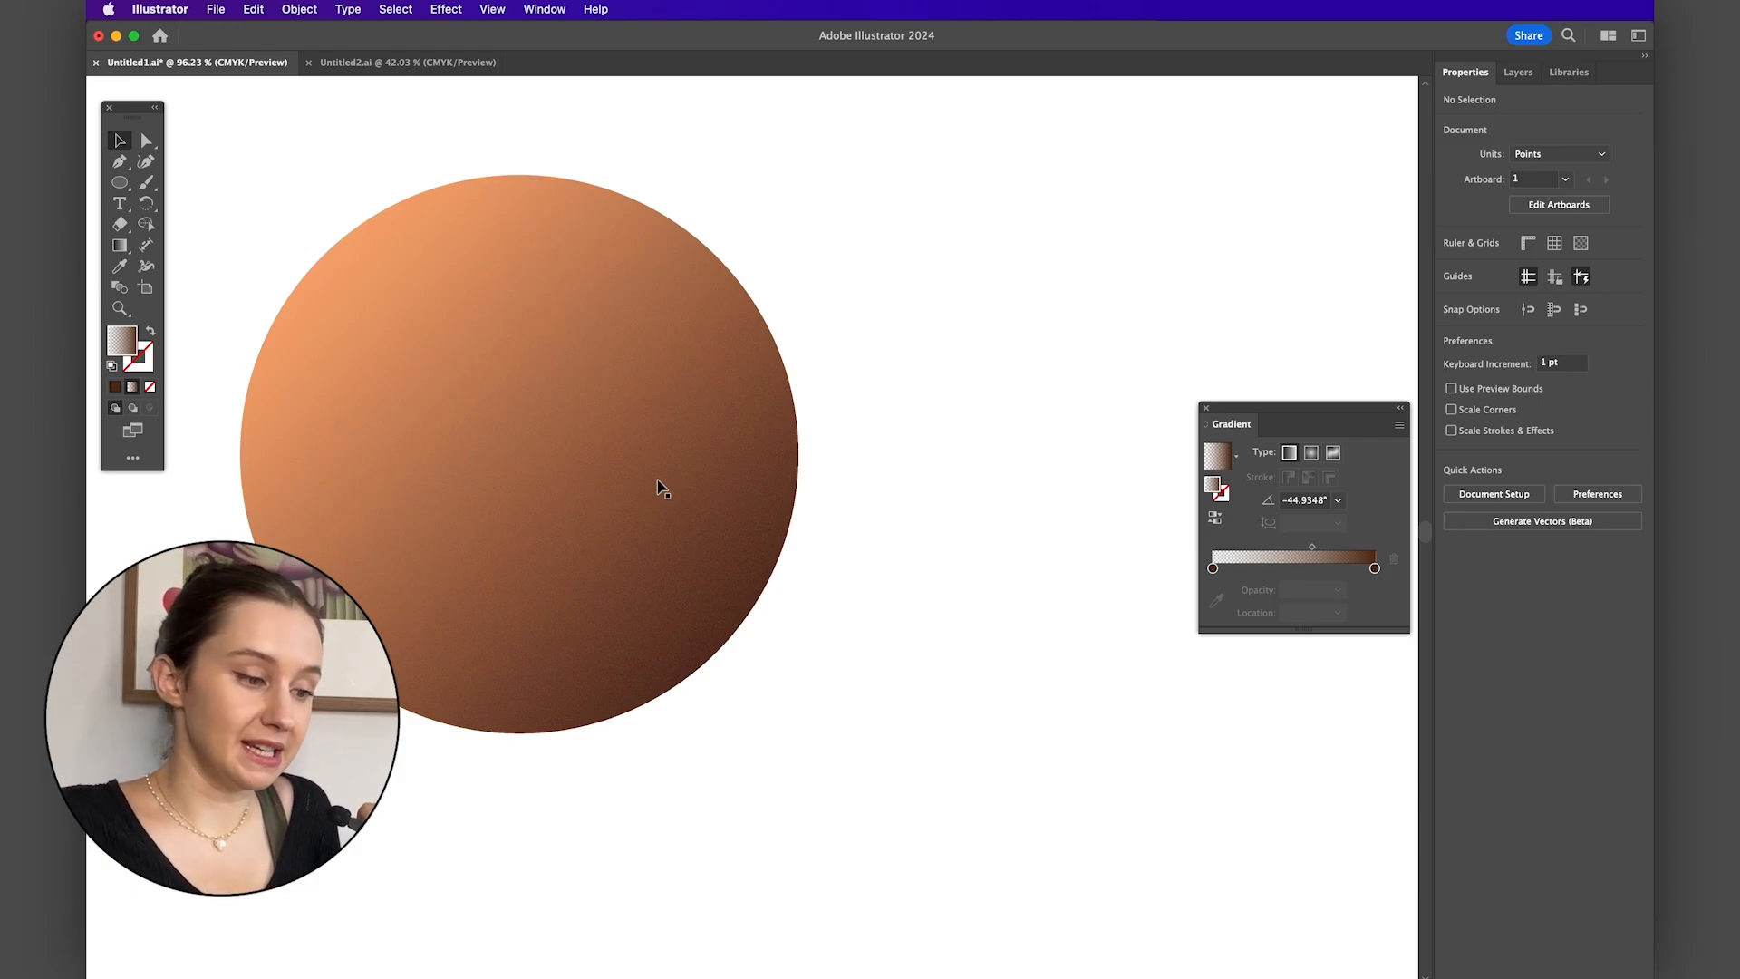
- Cut the grainy gradient circle from on top of the orange circle
left_click(602, 450)
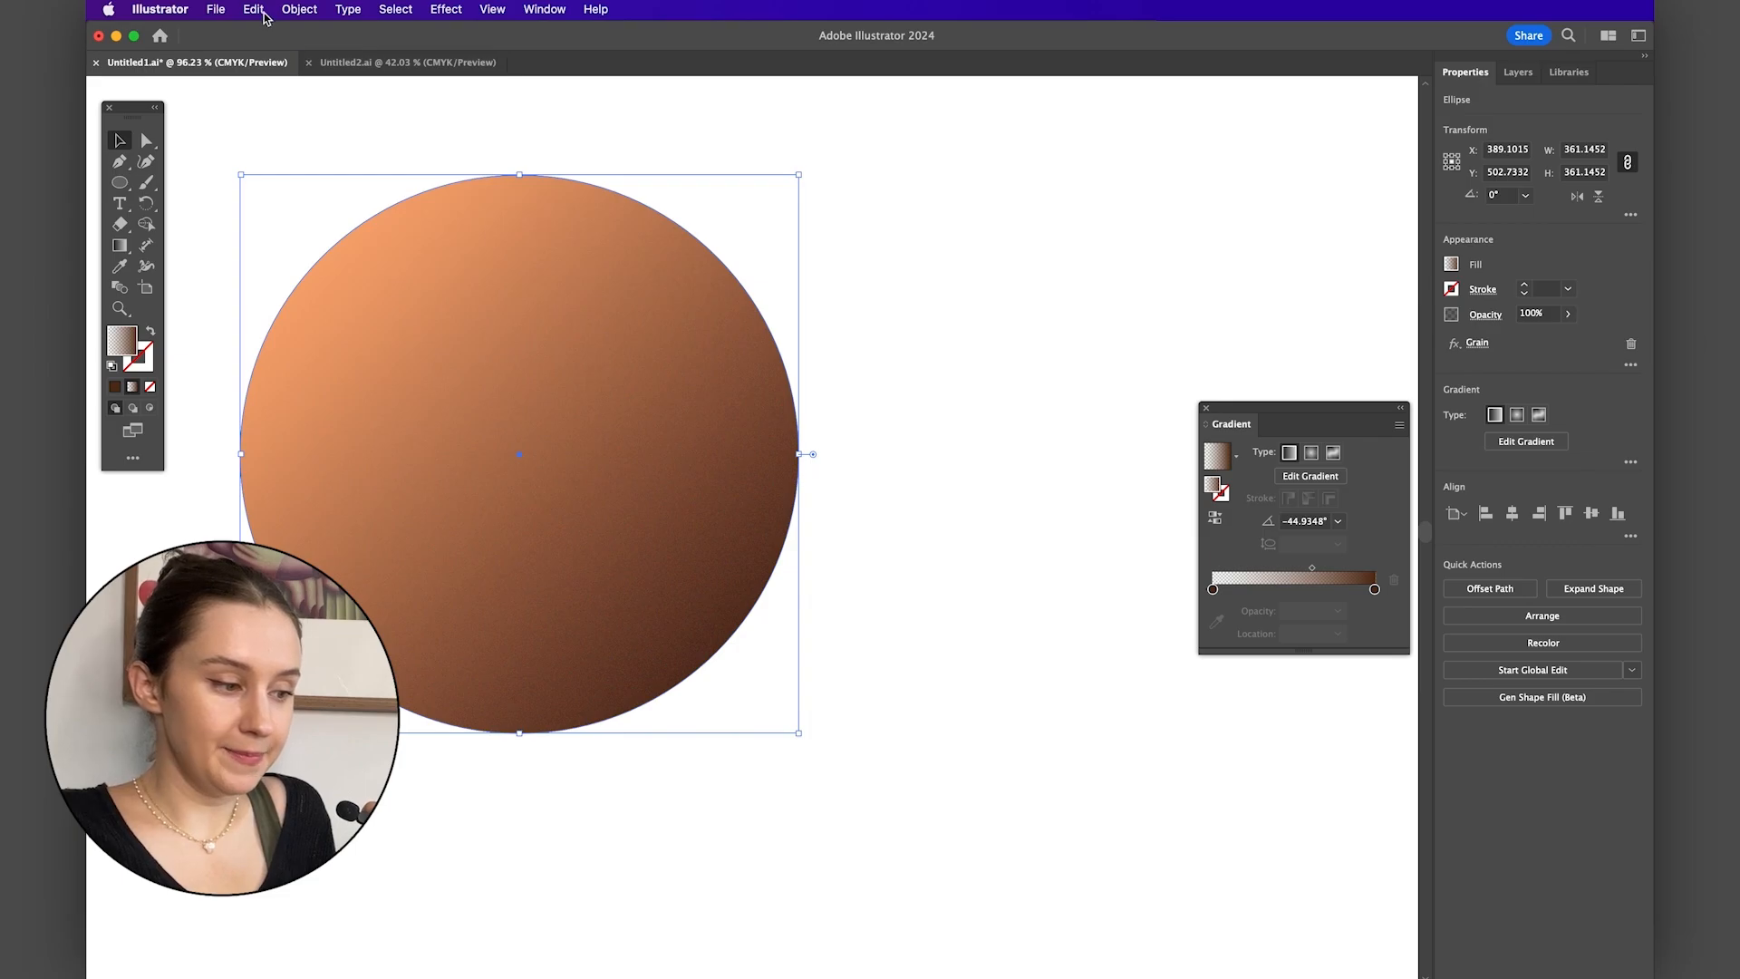
left_click(254, 9)
left_click(274, 86)
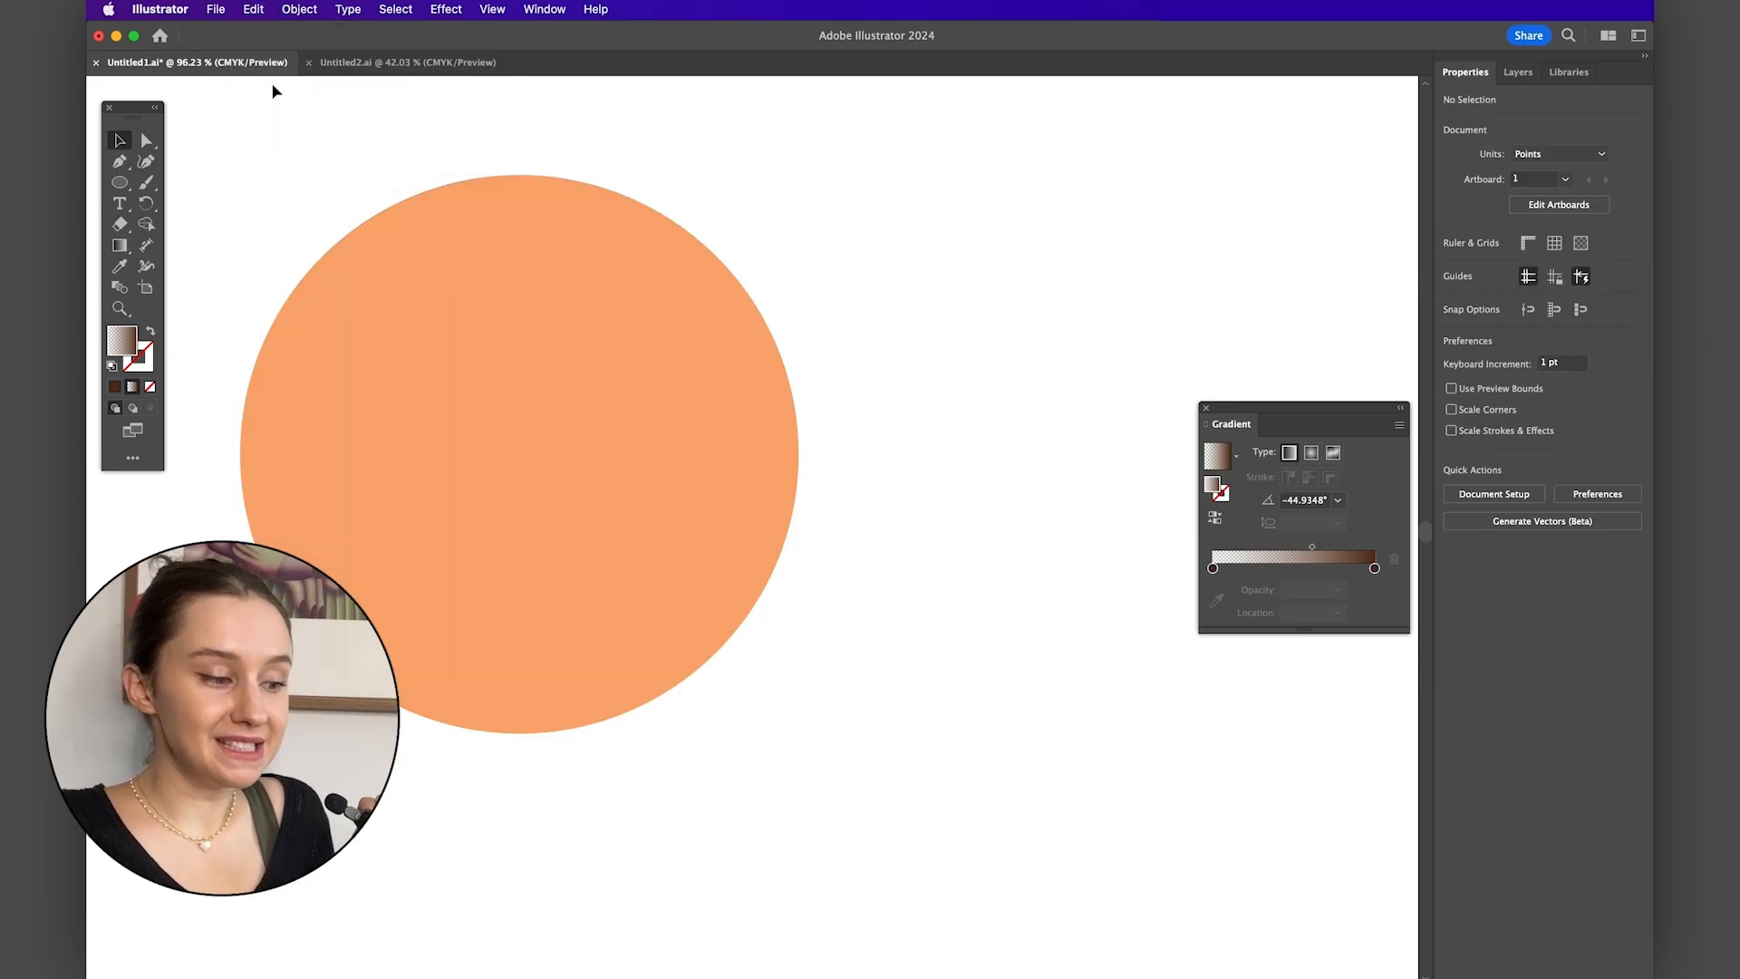
- Select the plain orange circle and switch its drawing mode to Draw Inside
left_click(503, 314)
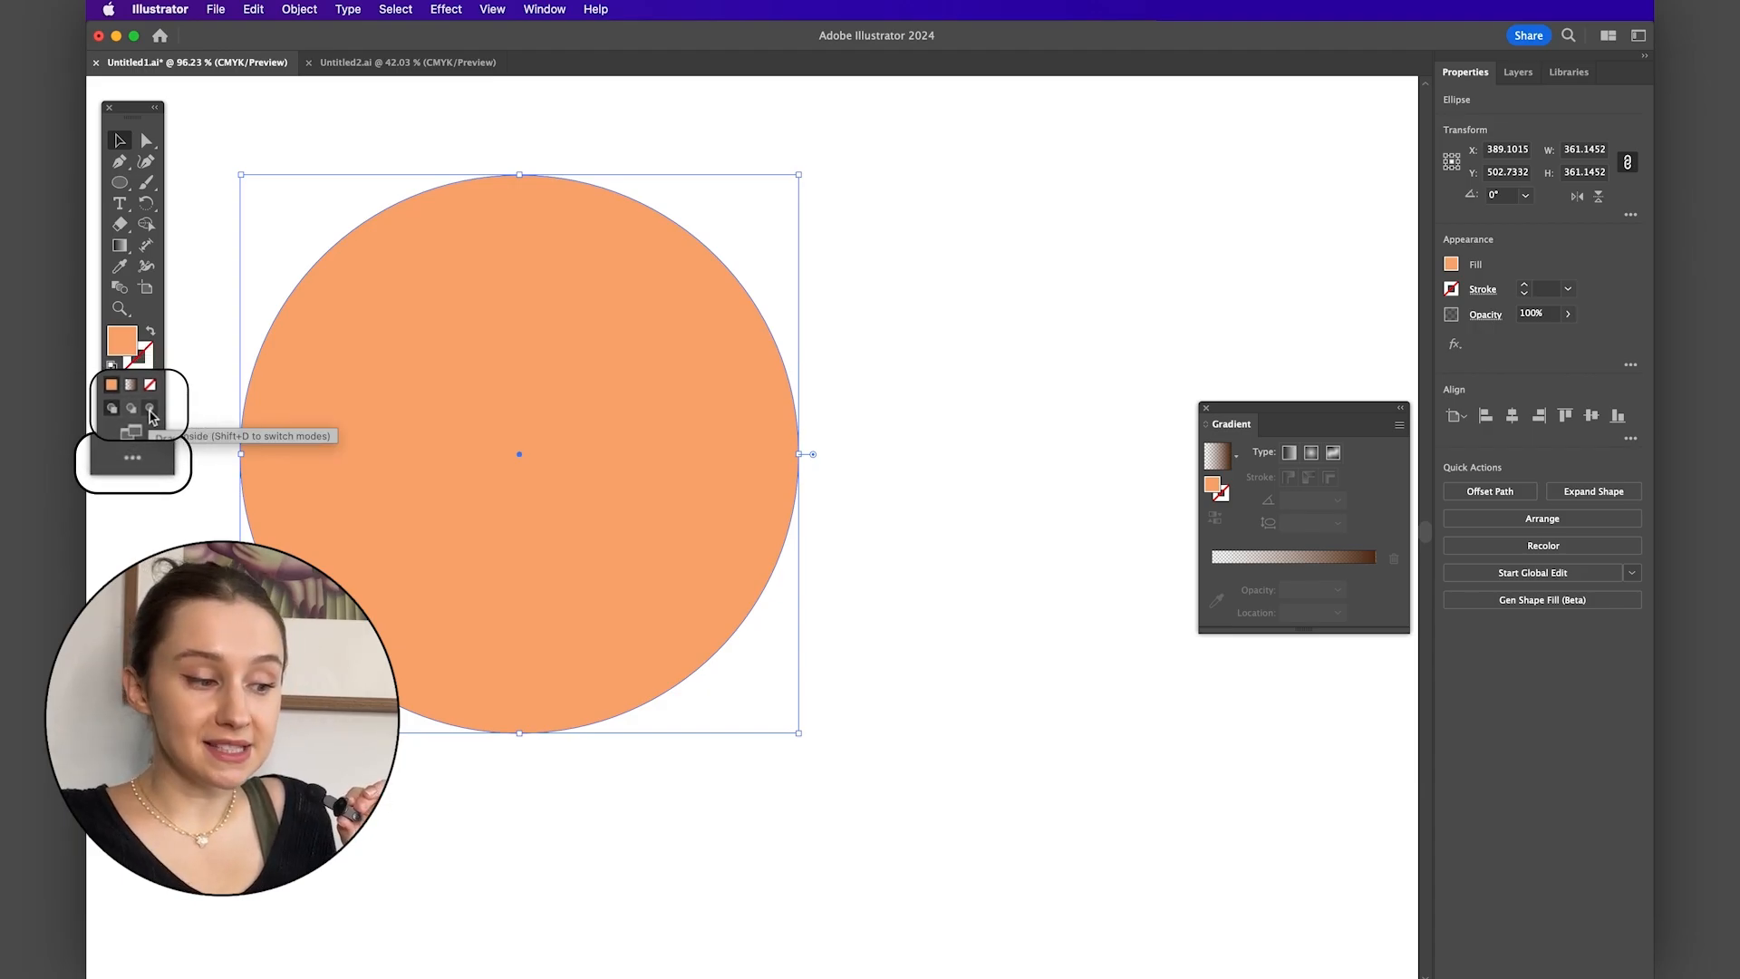
left_click(134, 460)
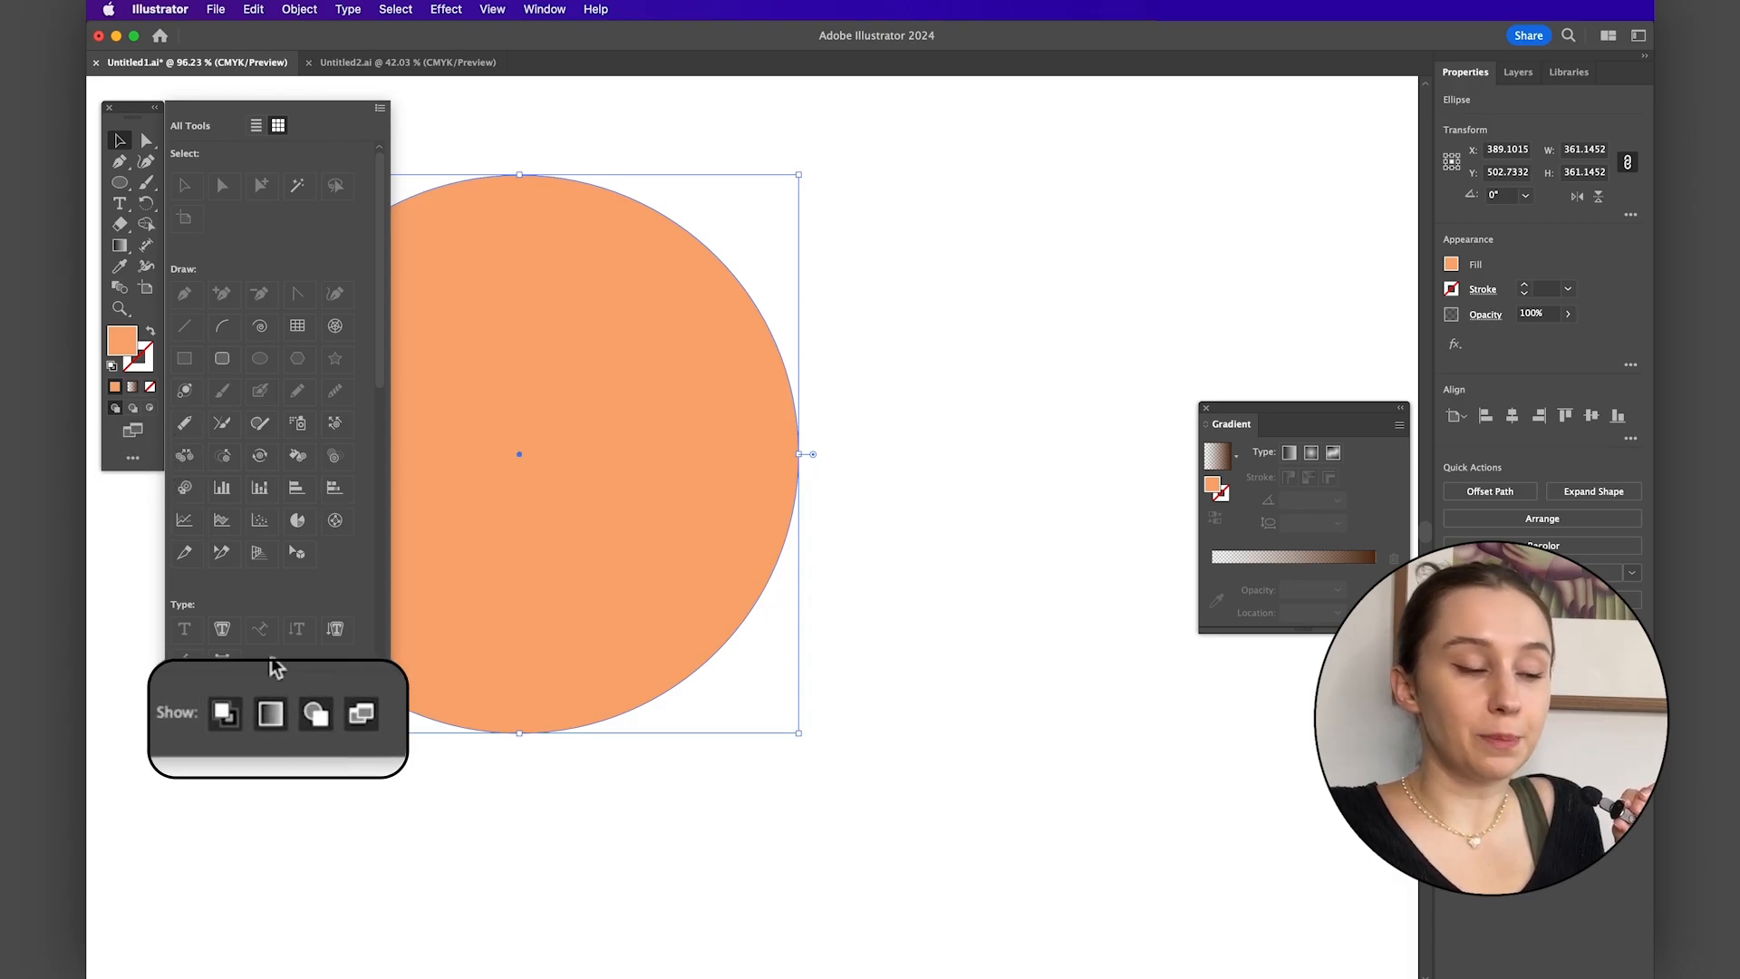
left_click(151, 414)
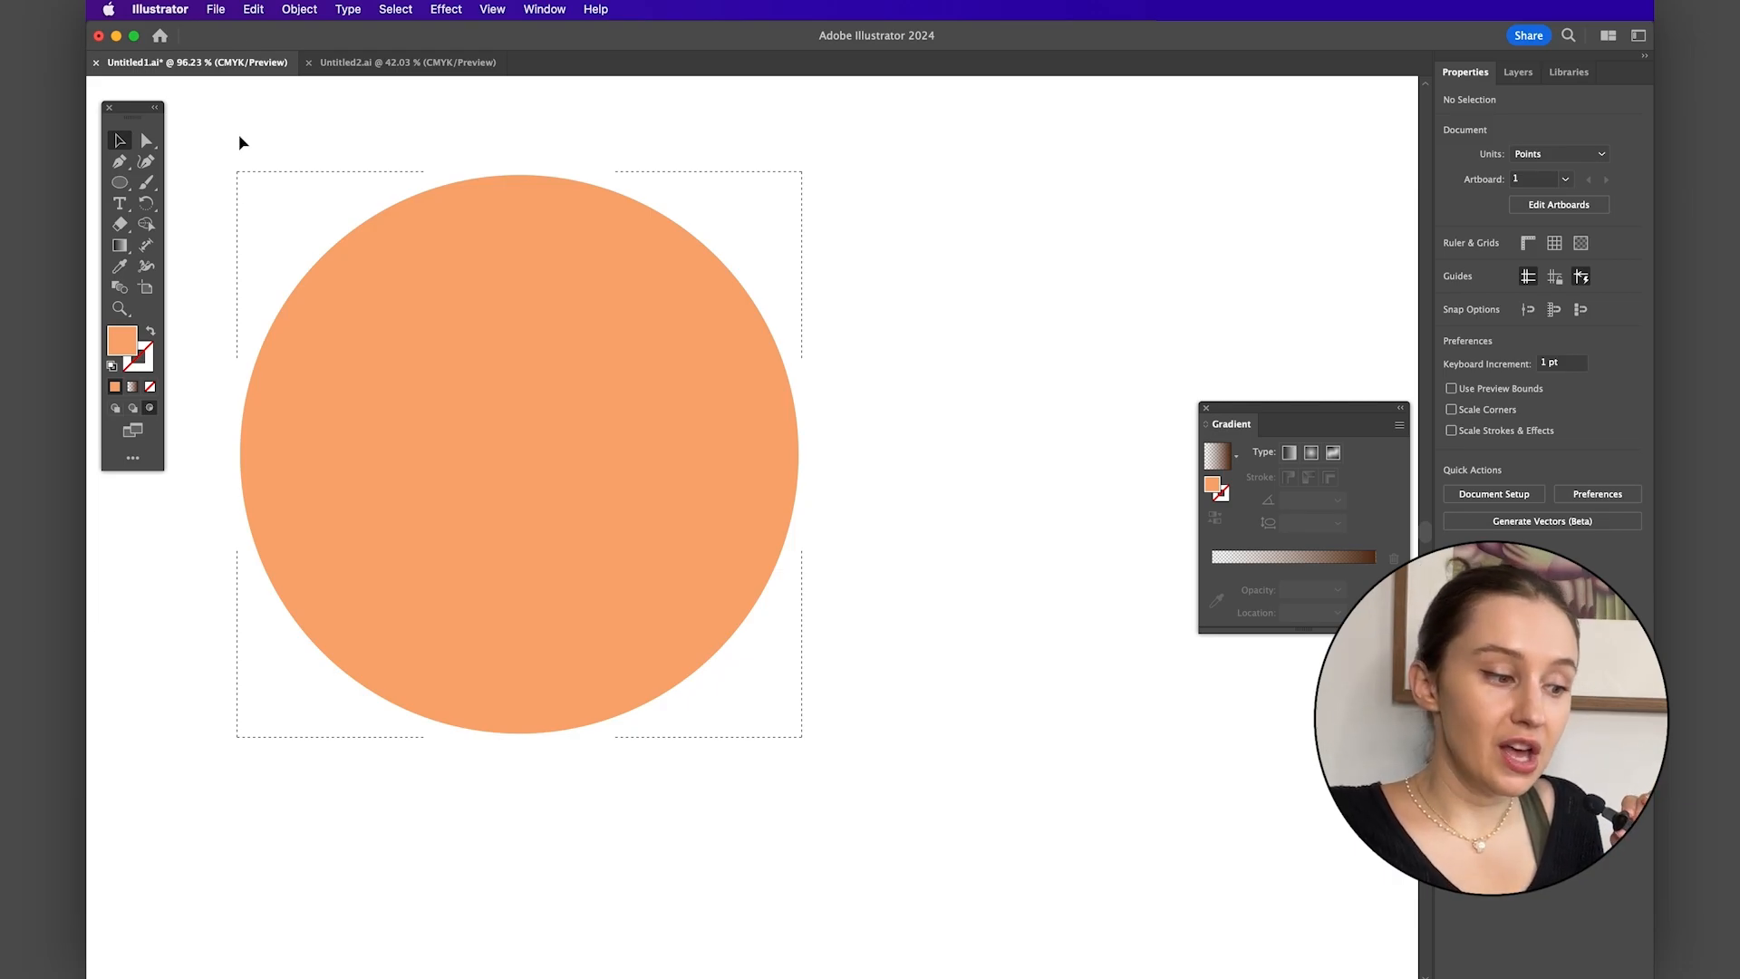
- Paste the cut gradient circle in place inside the orange circle, and return to the Draw Normal mode
left_click(252, 10)
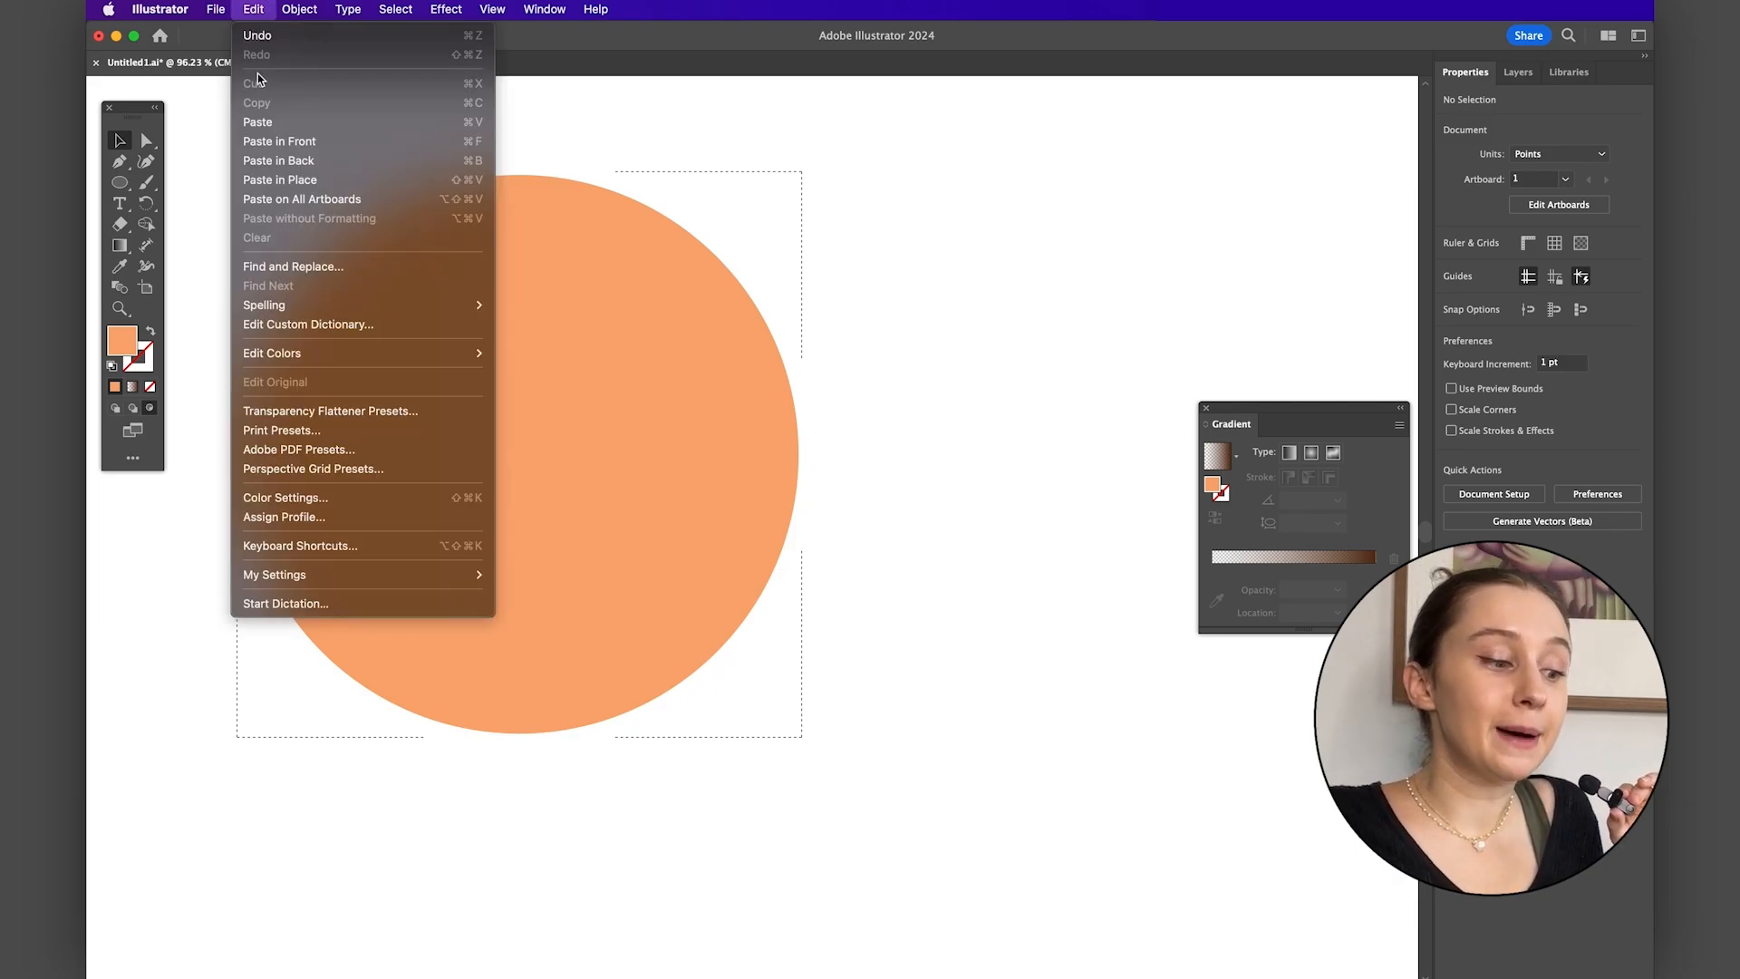
left_click(265, 181)
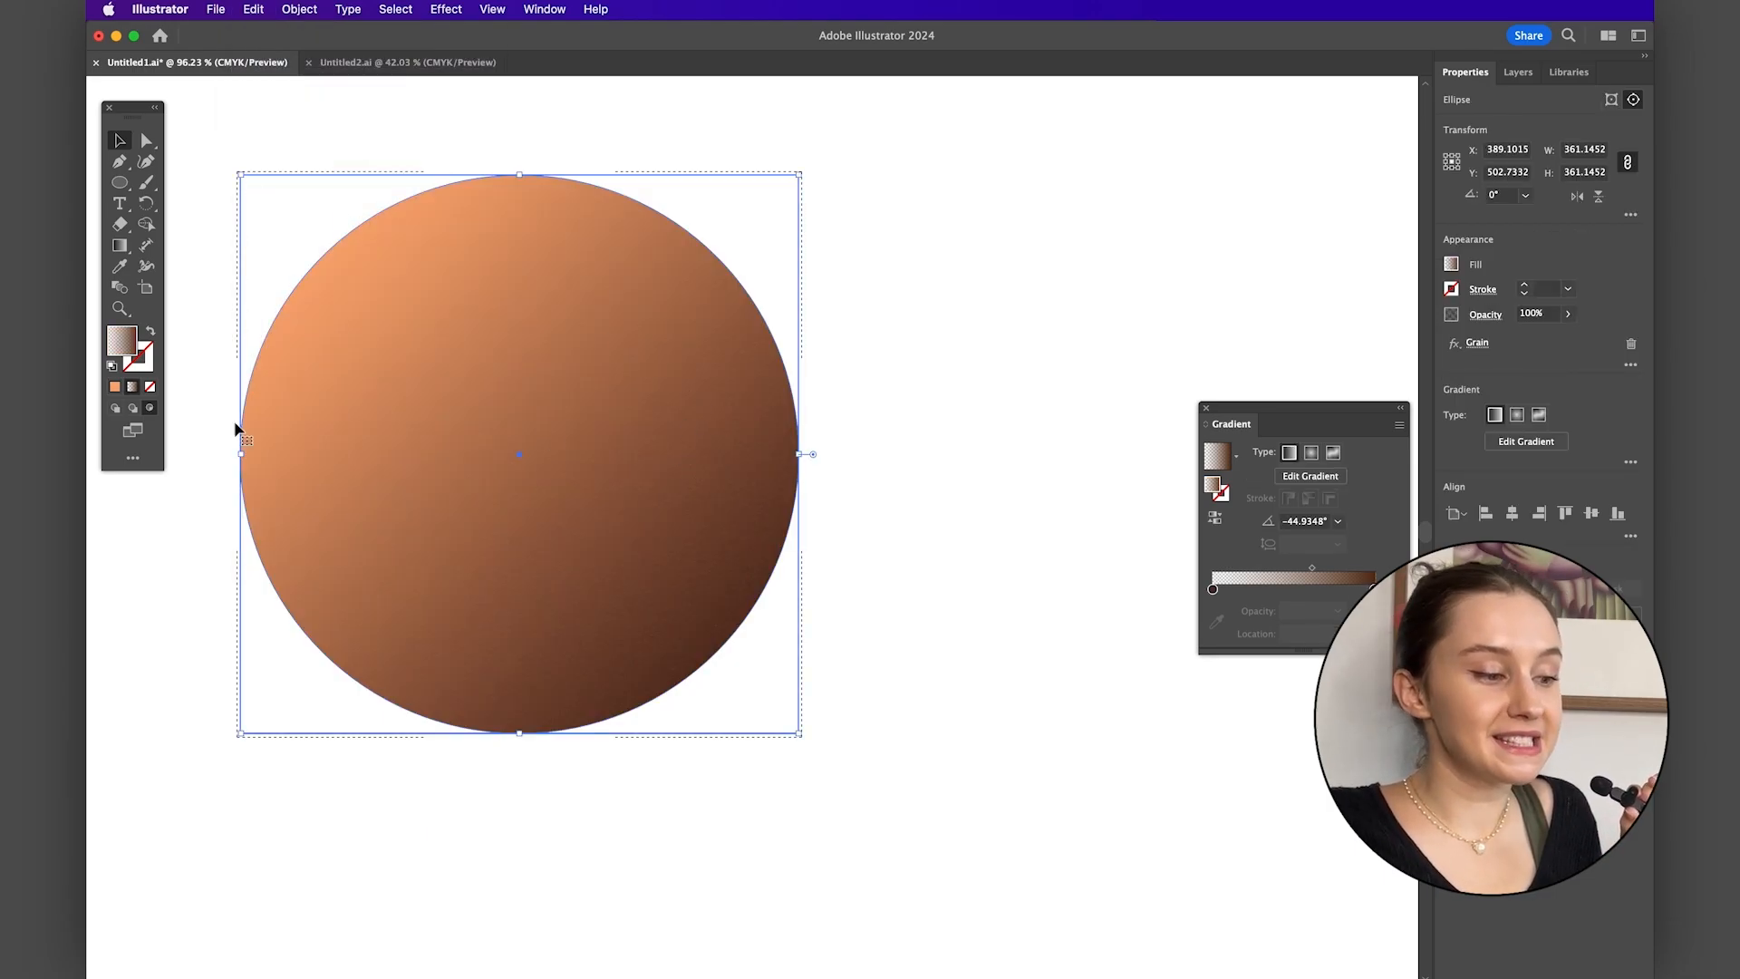
left_click(114, 409)
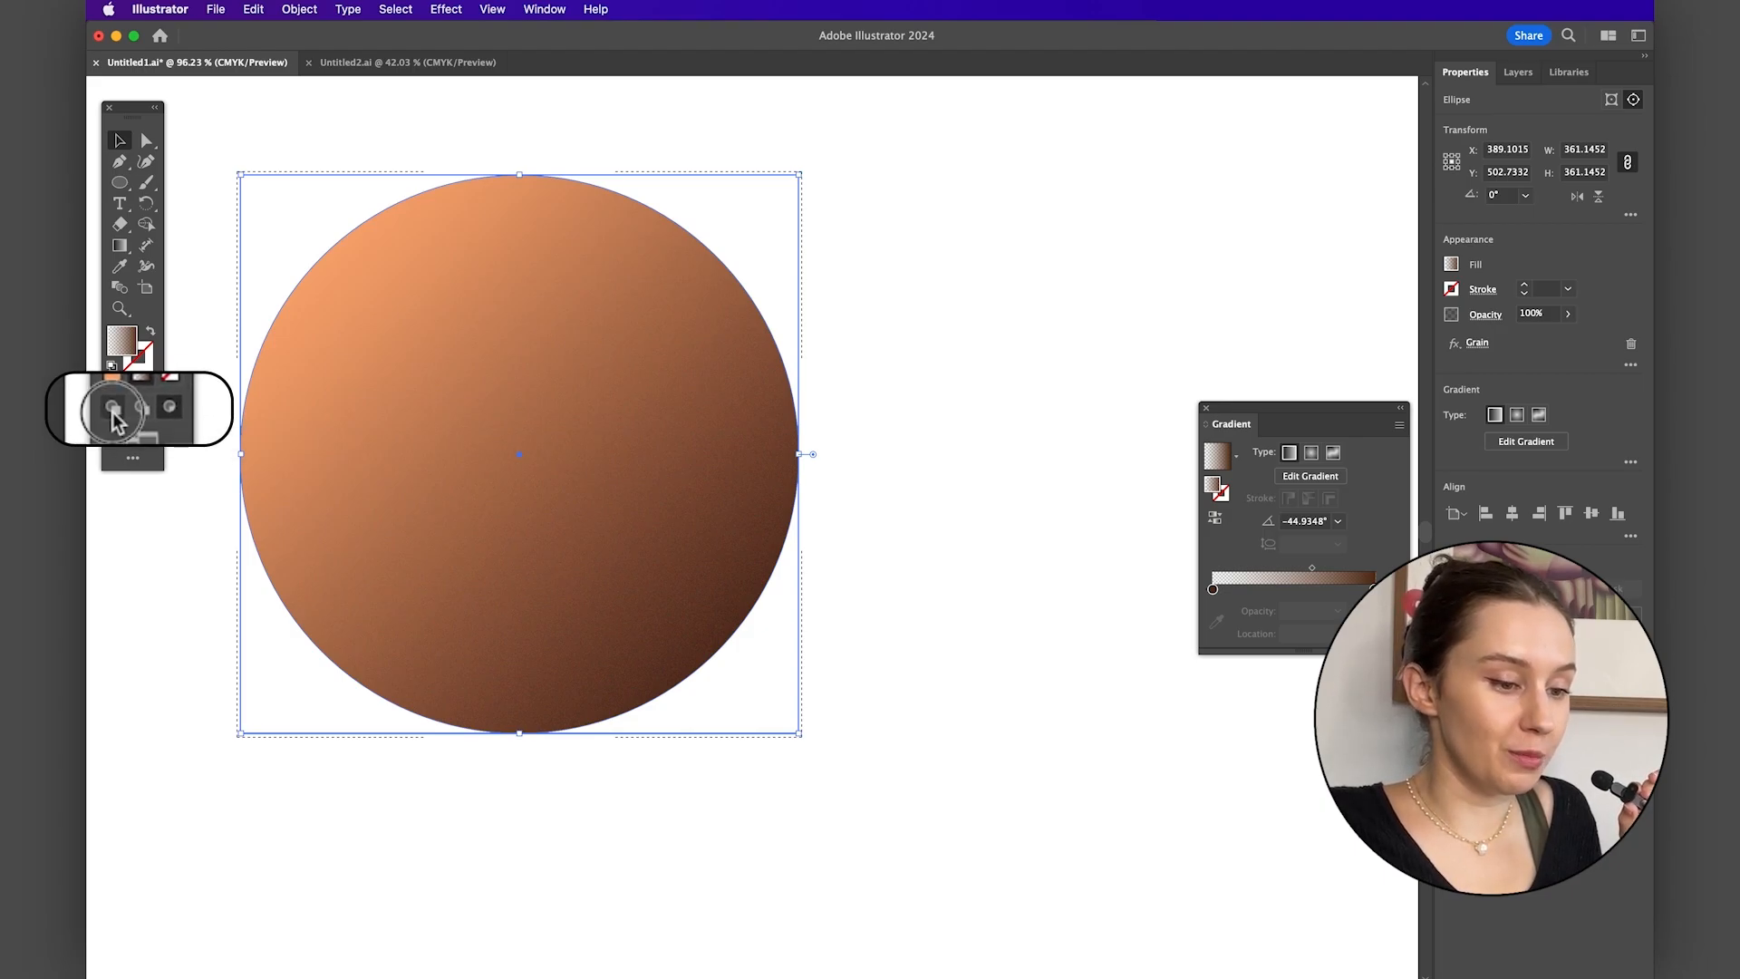
- Inspect the clipped circle's edge up close for pixelation
scroll(789, 575, "up", 10)
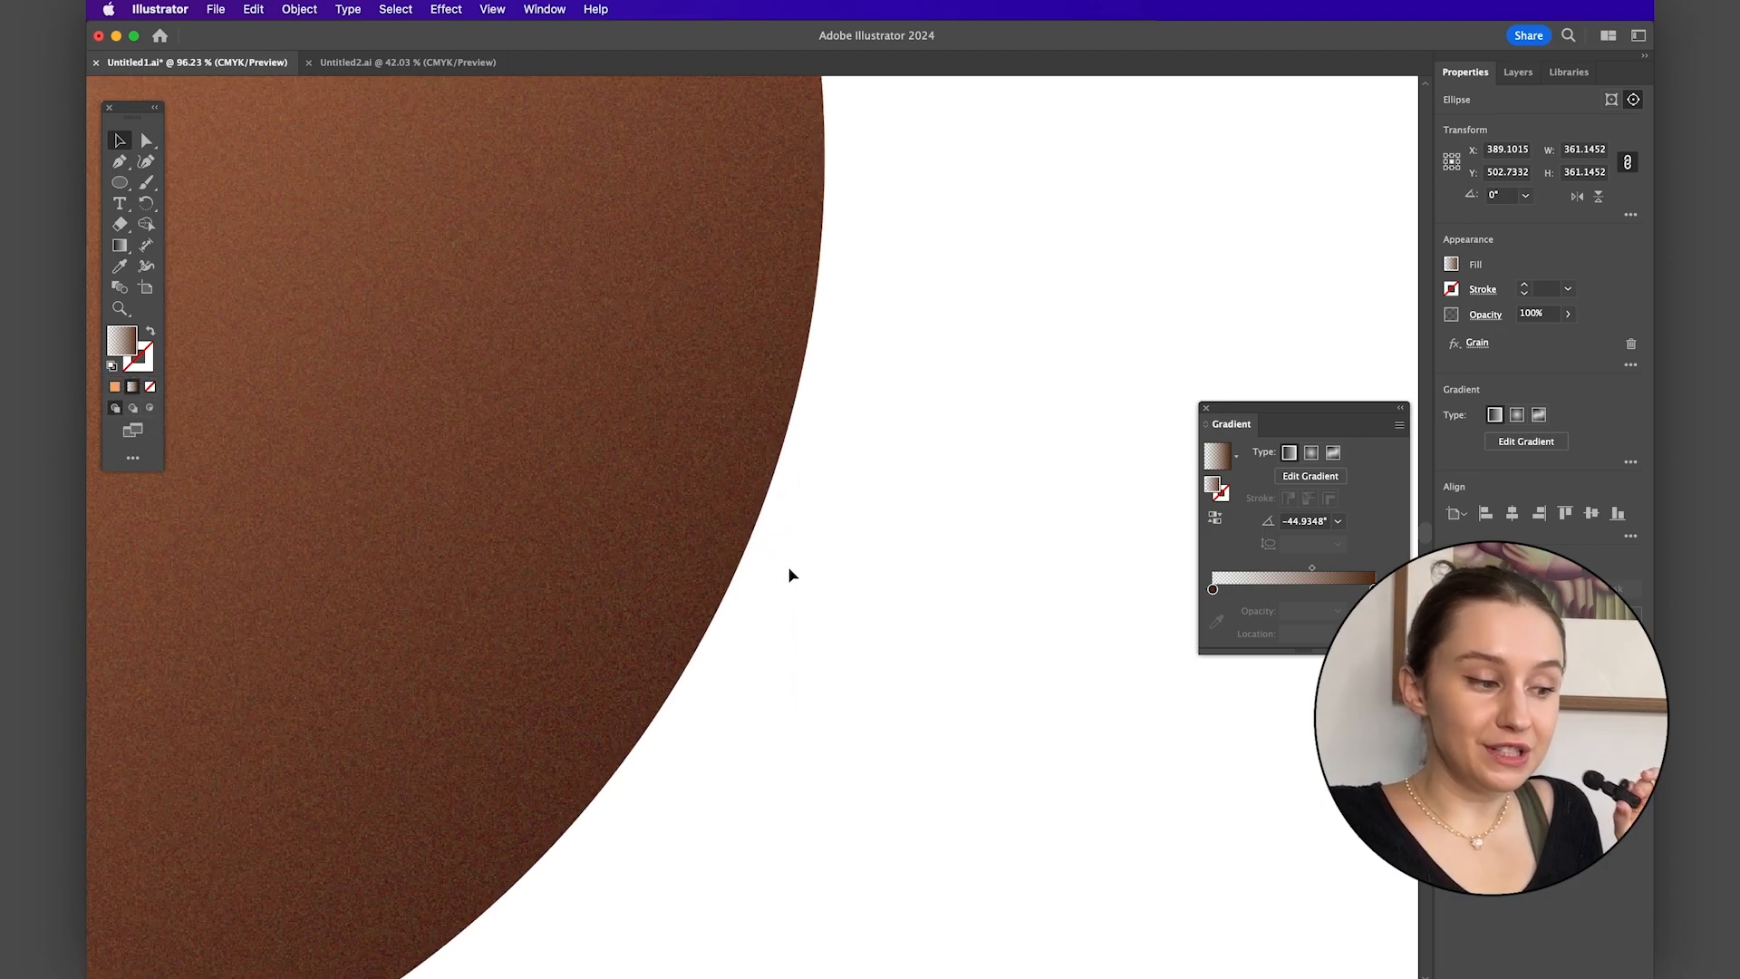
scroll(479, 501, "left", 3)
scroll(479, 501, "up", 10)
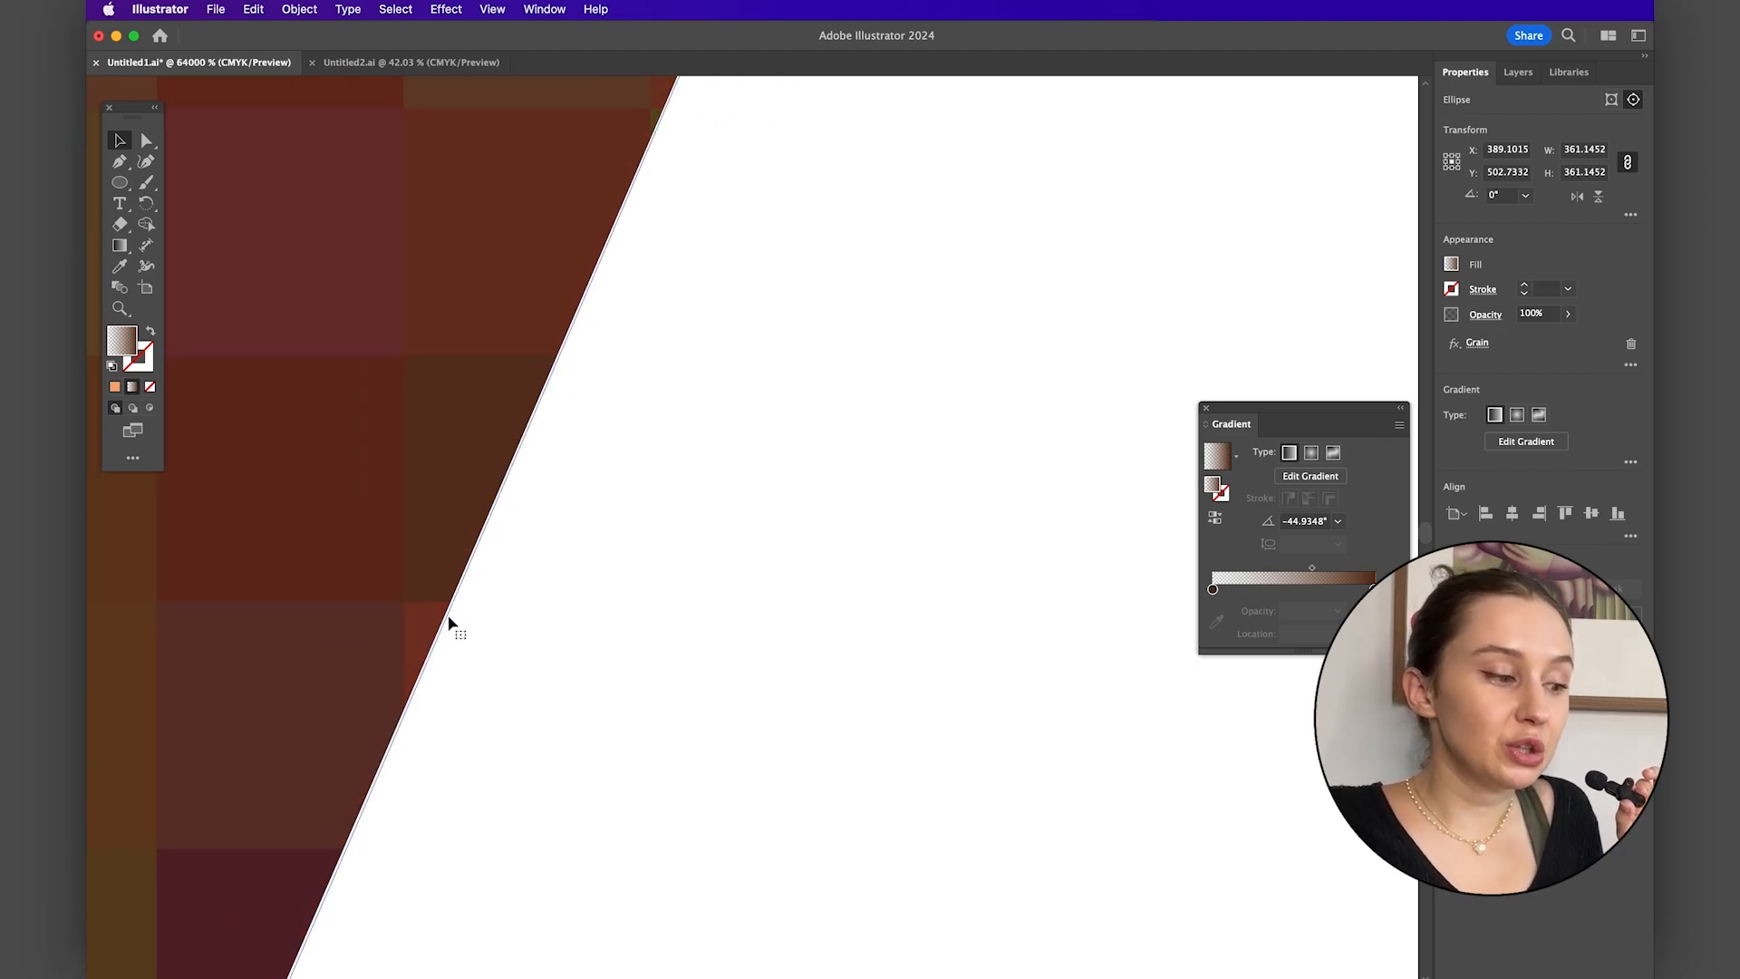
scroll(568, 439, "down", 10)
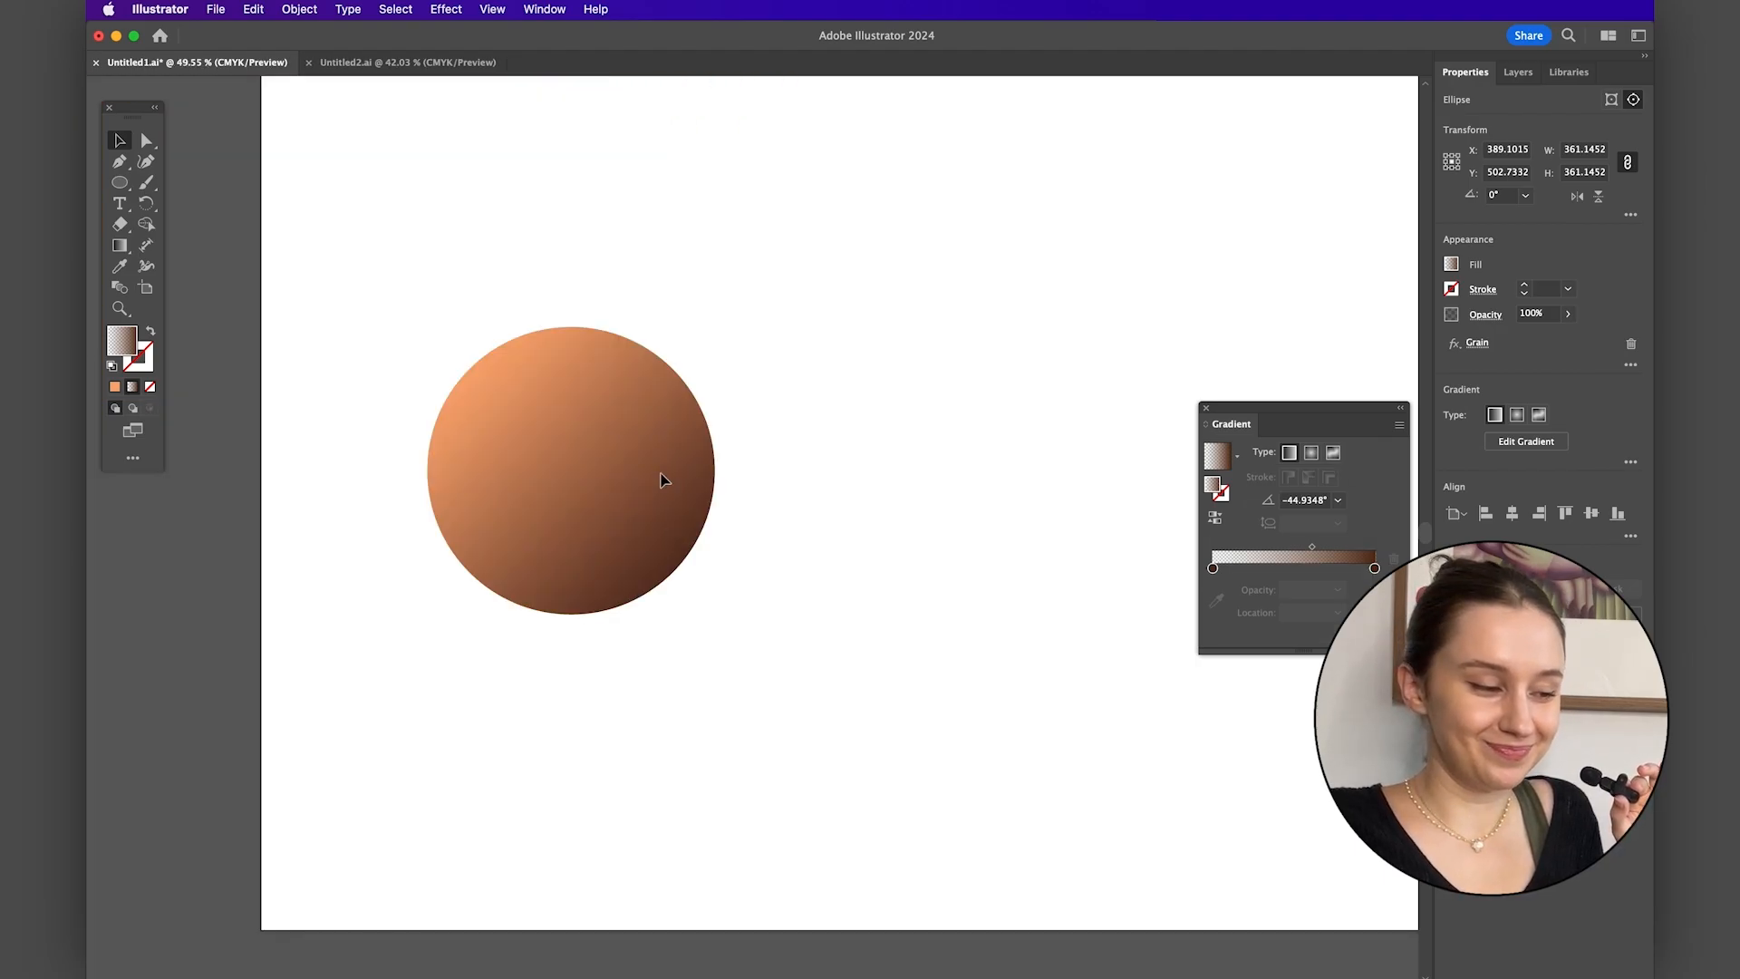
- Move the clipped circle group down and to the right, to about X 468 pt, Y 561 pt
left_click_drag(603, 480, 686, 583)
scroll(687, 582, "up", 5)
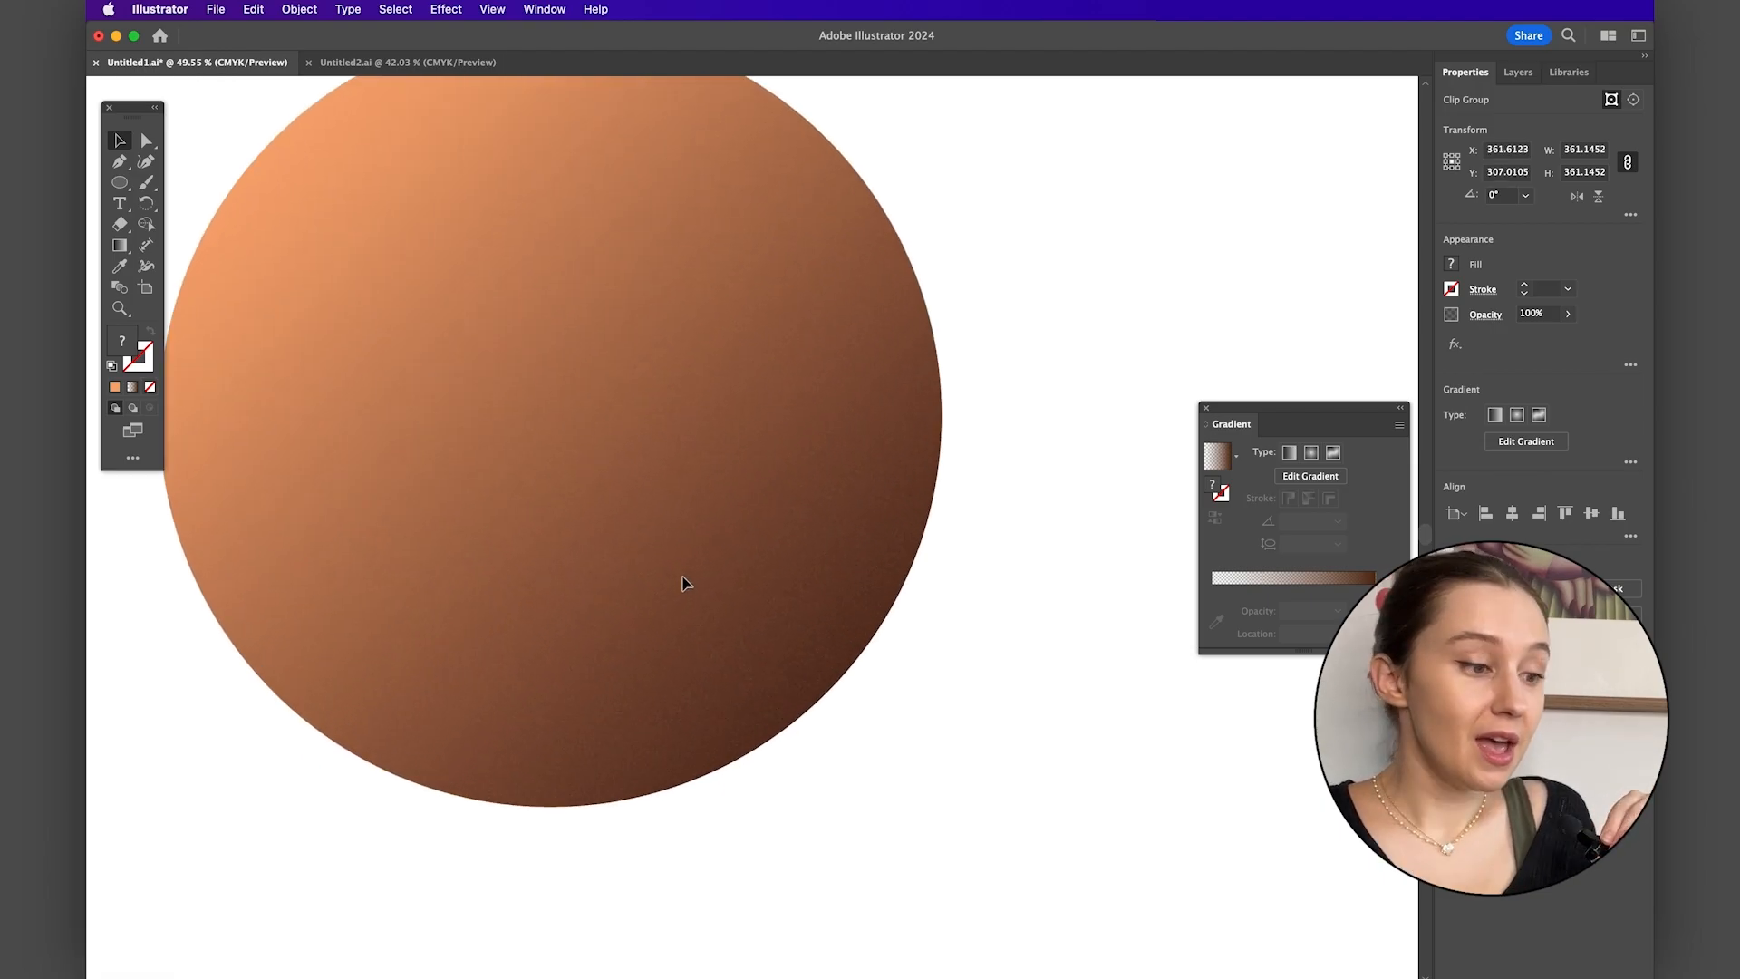
left_click(1010, 575)
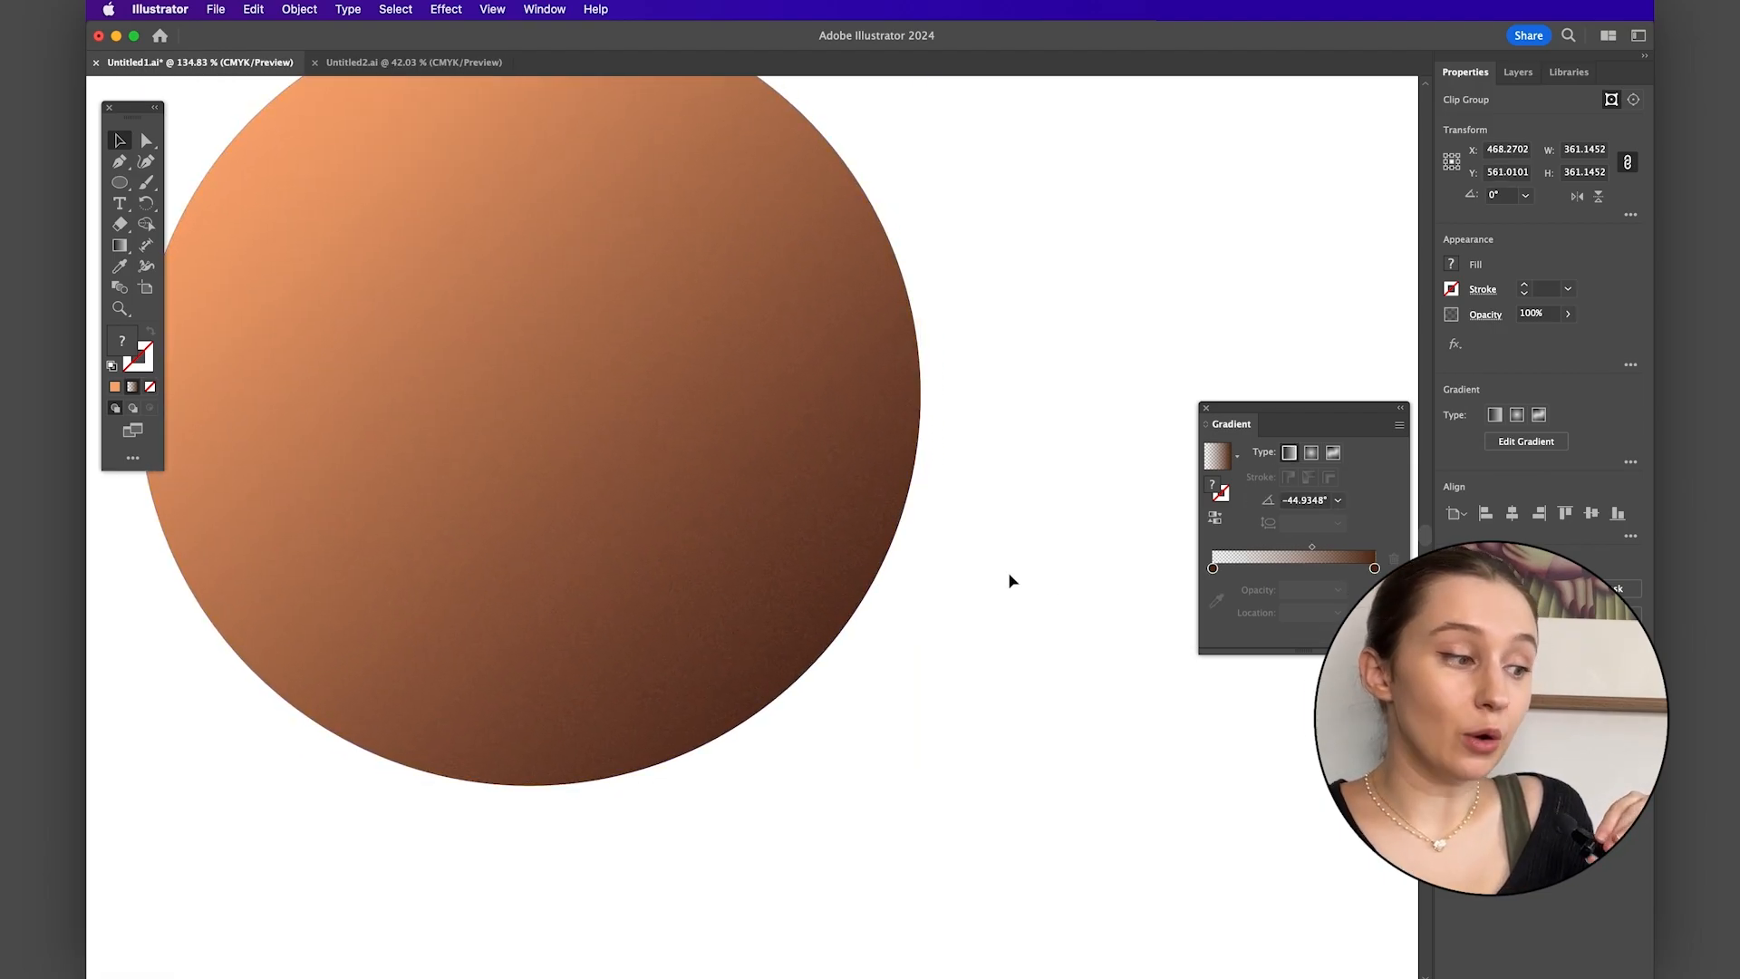
- Isolate the clip group and select the gradient circle inside it
double_click(839, 613)
left_click(827, 605)
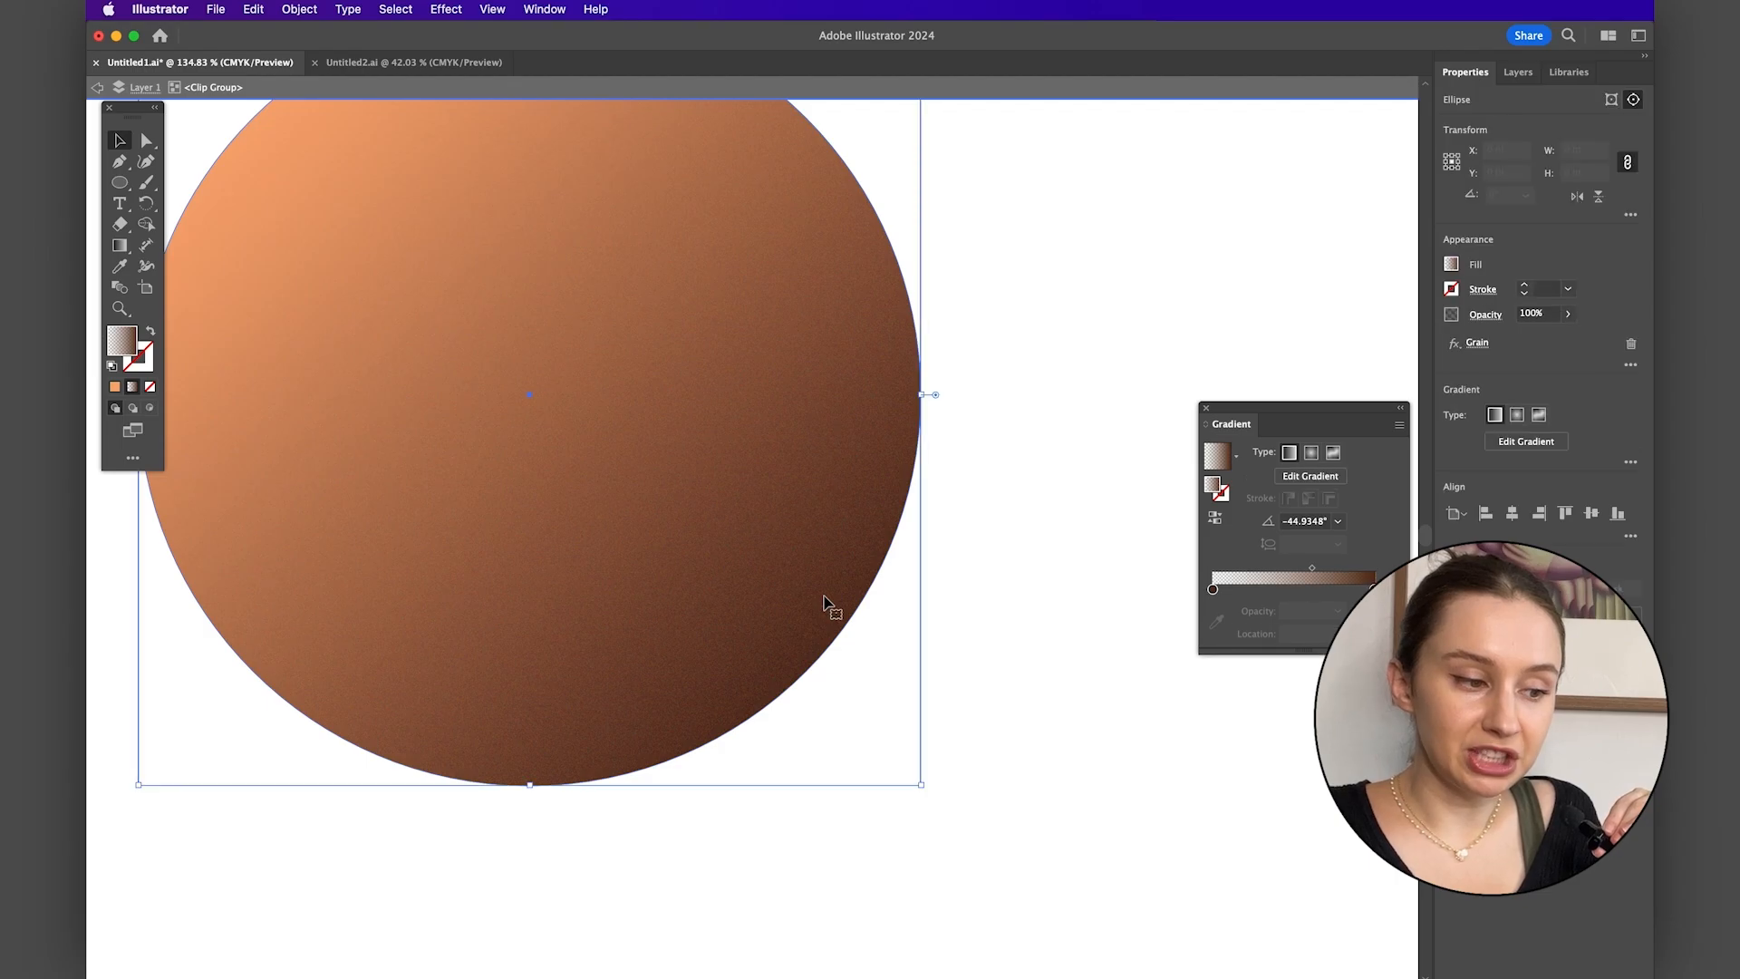
- Try moving the gradient circle up and to the left within the mask, and undo the move
scroll(827, 602, "down", 2)
left_click_drag(827, 602, 587, 499)
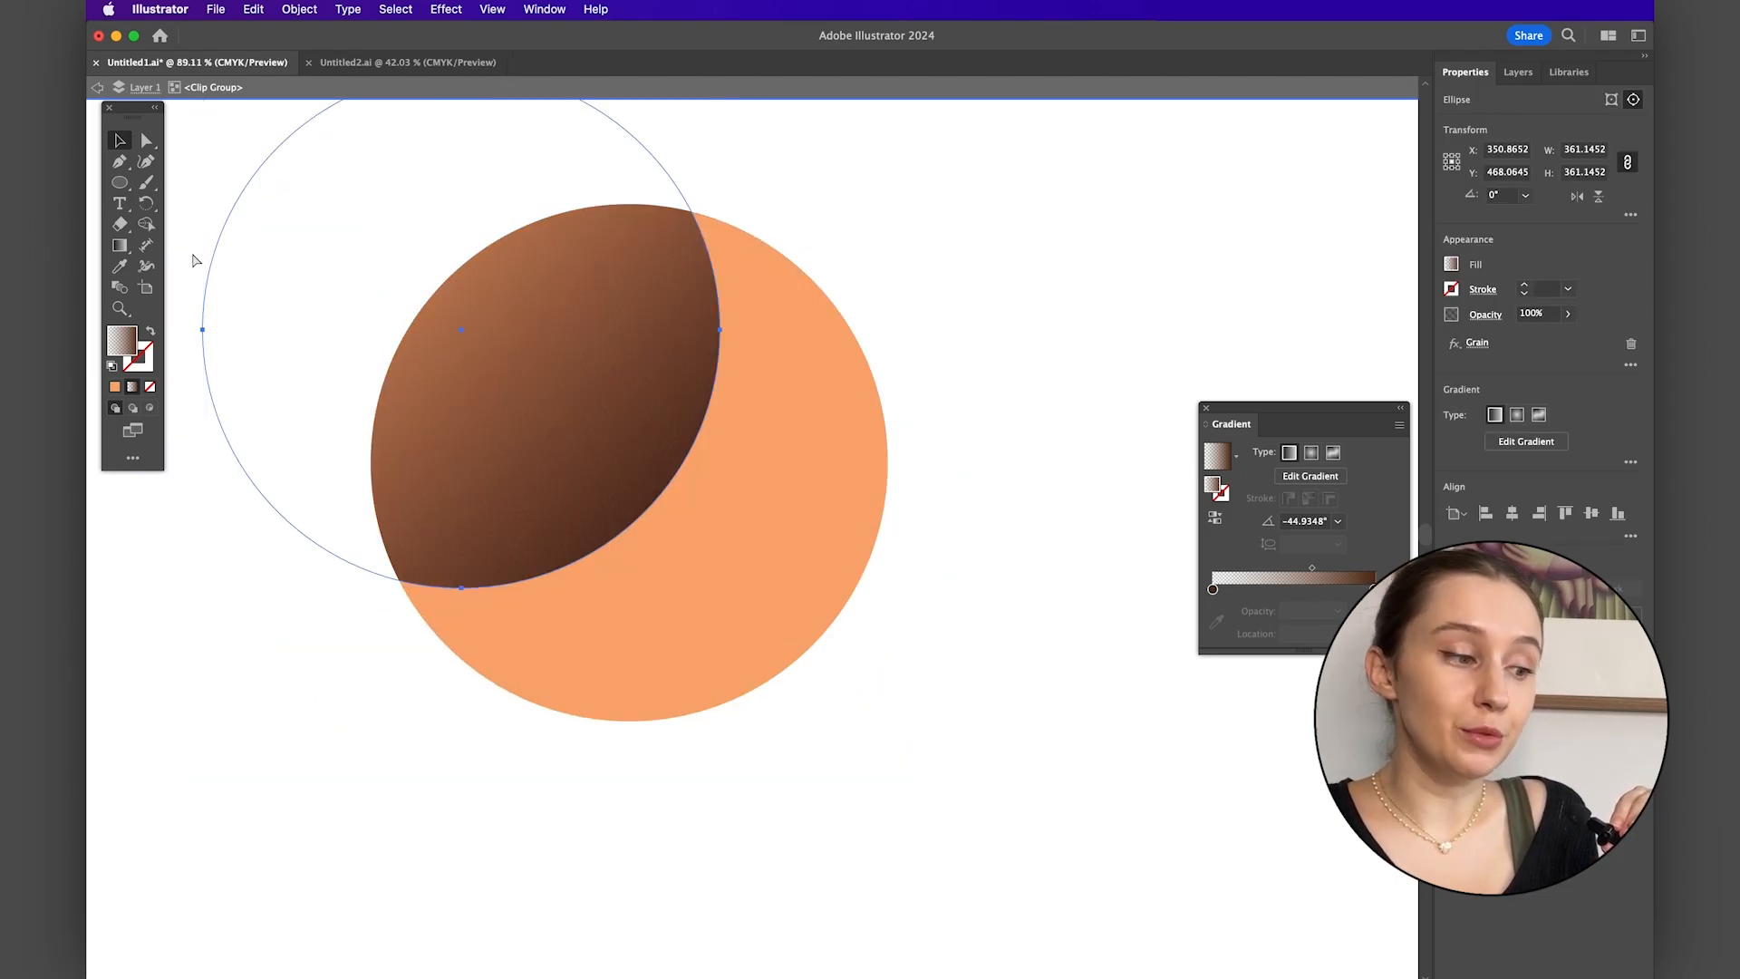
key("super+z")
- Redraw the circle's linear gradient from its upper right to its lower left, at an angle of about -138°
left_click(119, 245)
mouse_move(775, 335)
left_mouse_down()
mouse_move(498, 607)
mouse_move(420, 648)
left_mouse_up()
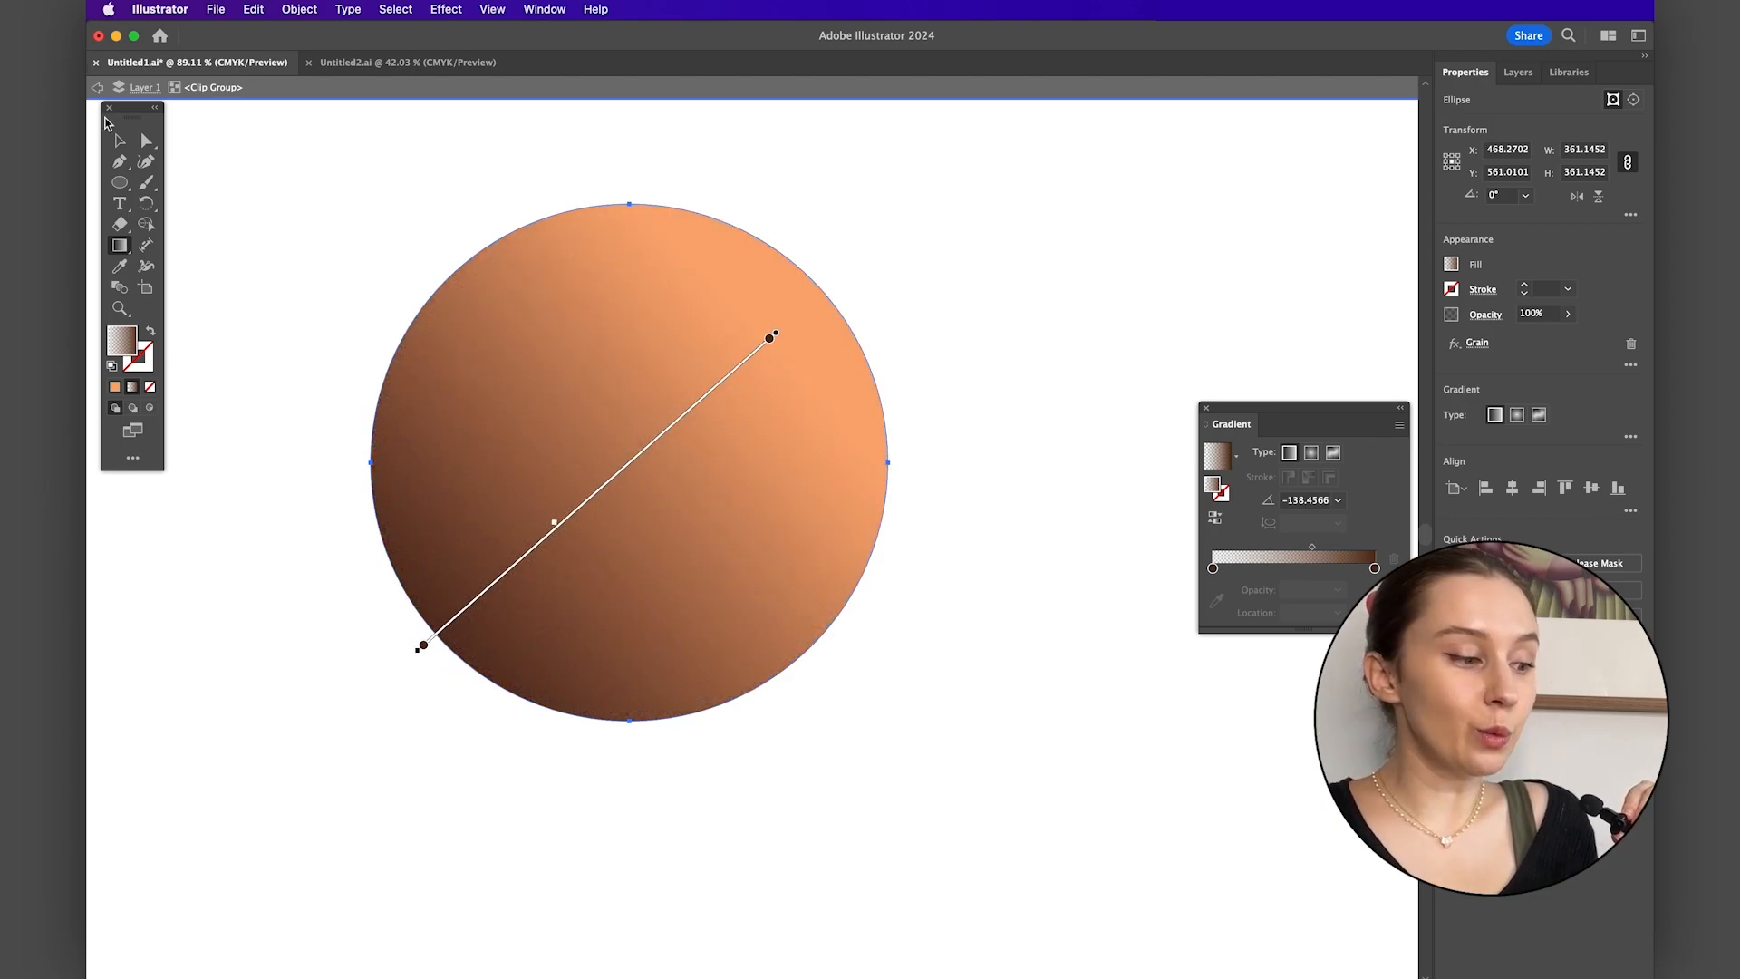
left_click(122, 143)
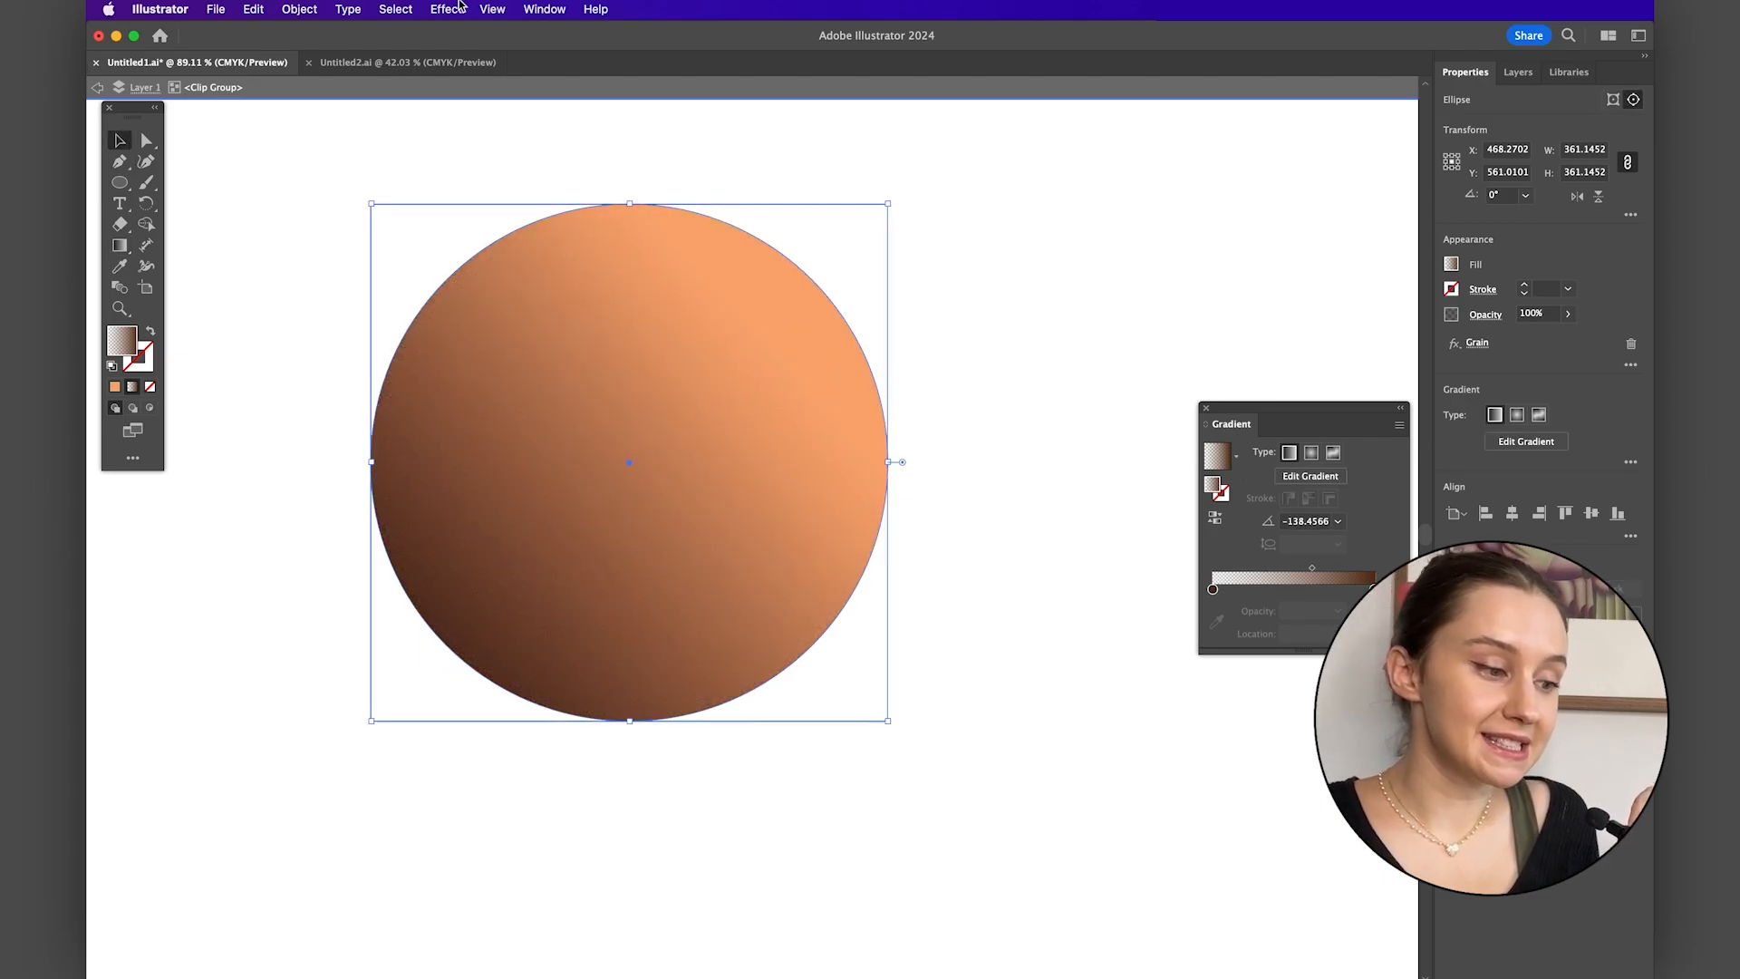
- Reopen the Grain effect from the gradient circle's appearance attributes, review its intensity, contrast and grain type, and accept it as is
left_click(542, 11)
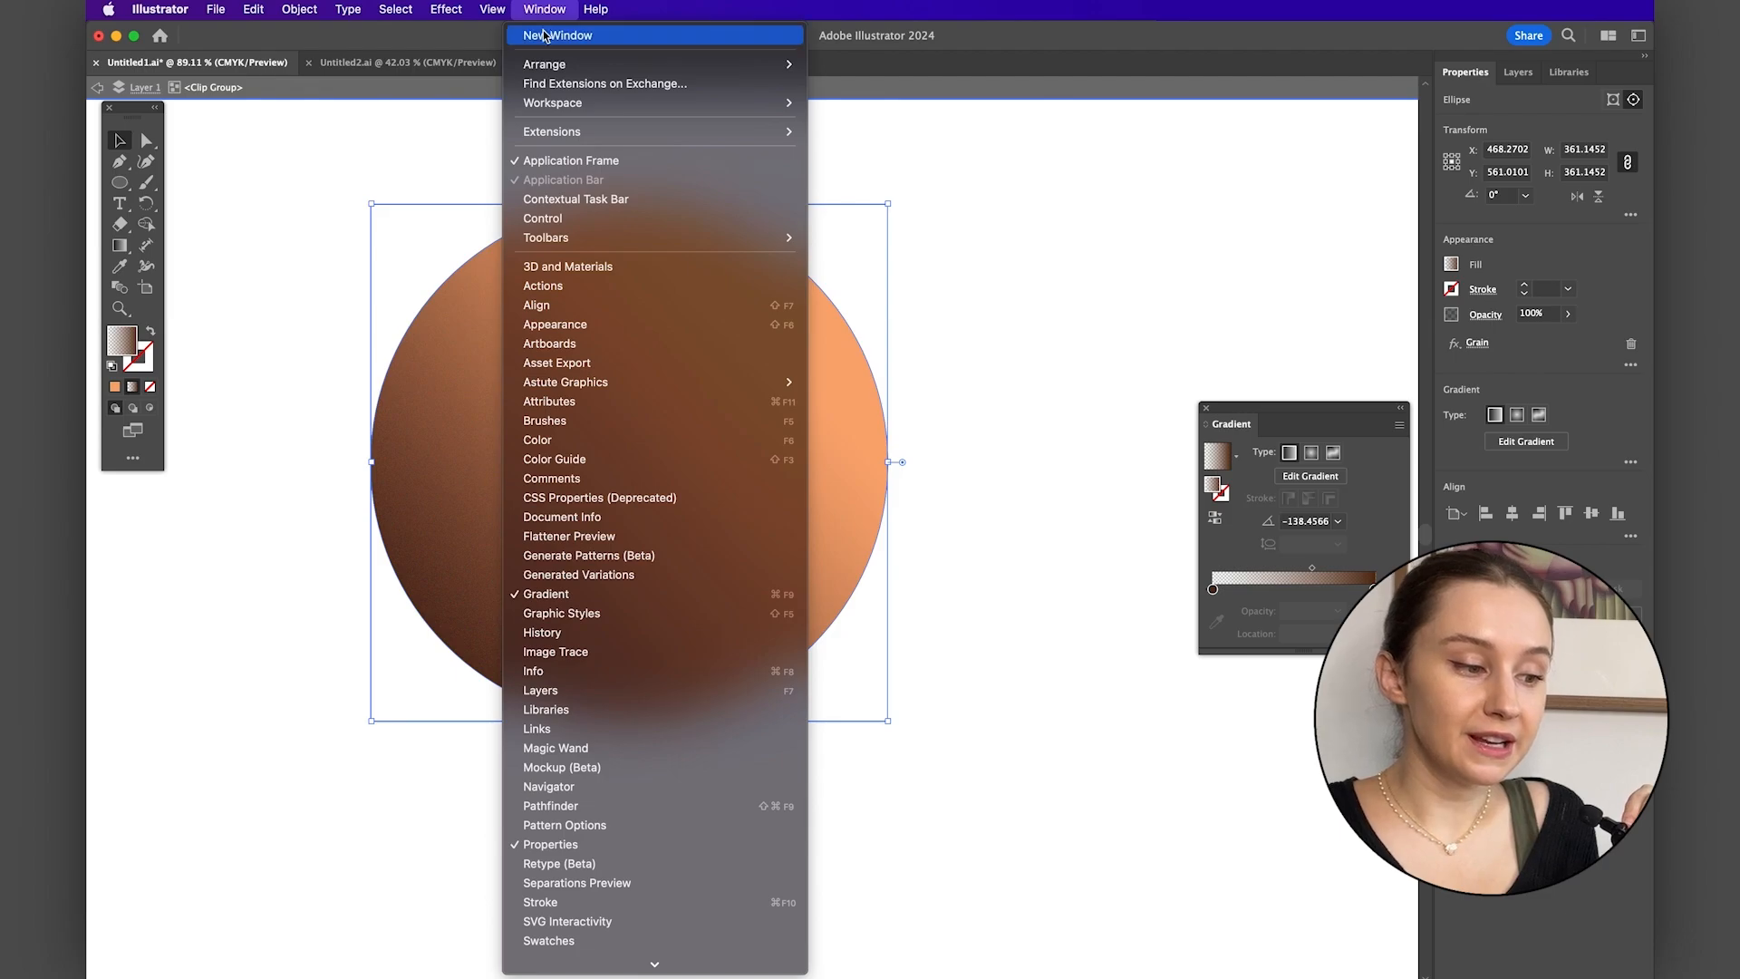
left_click(566, 326)
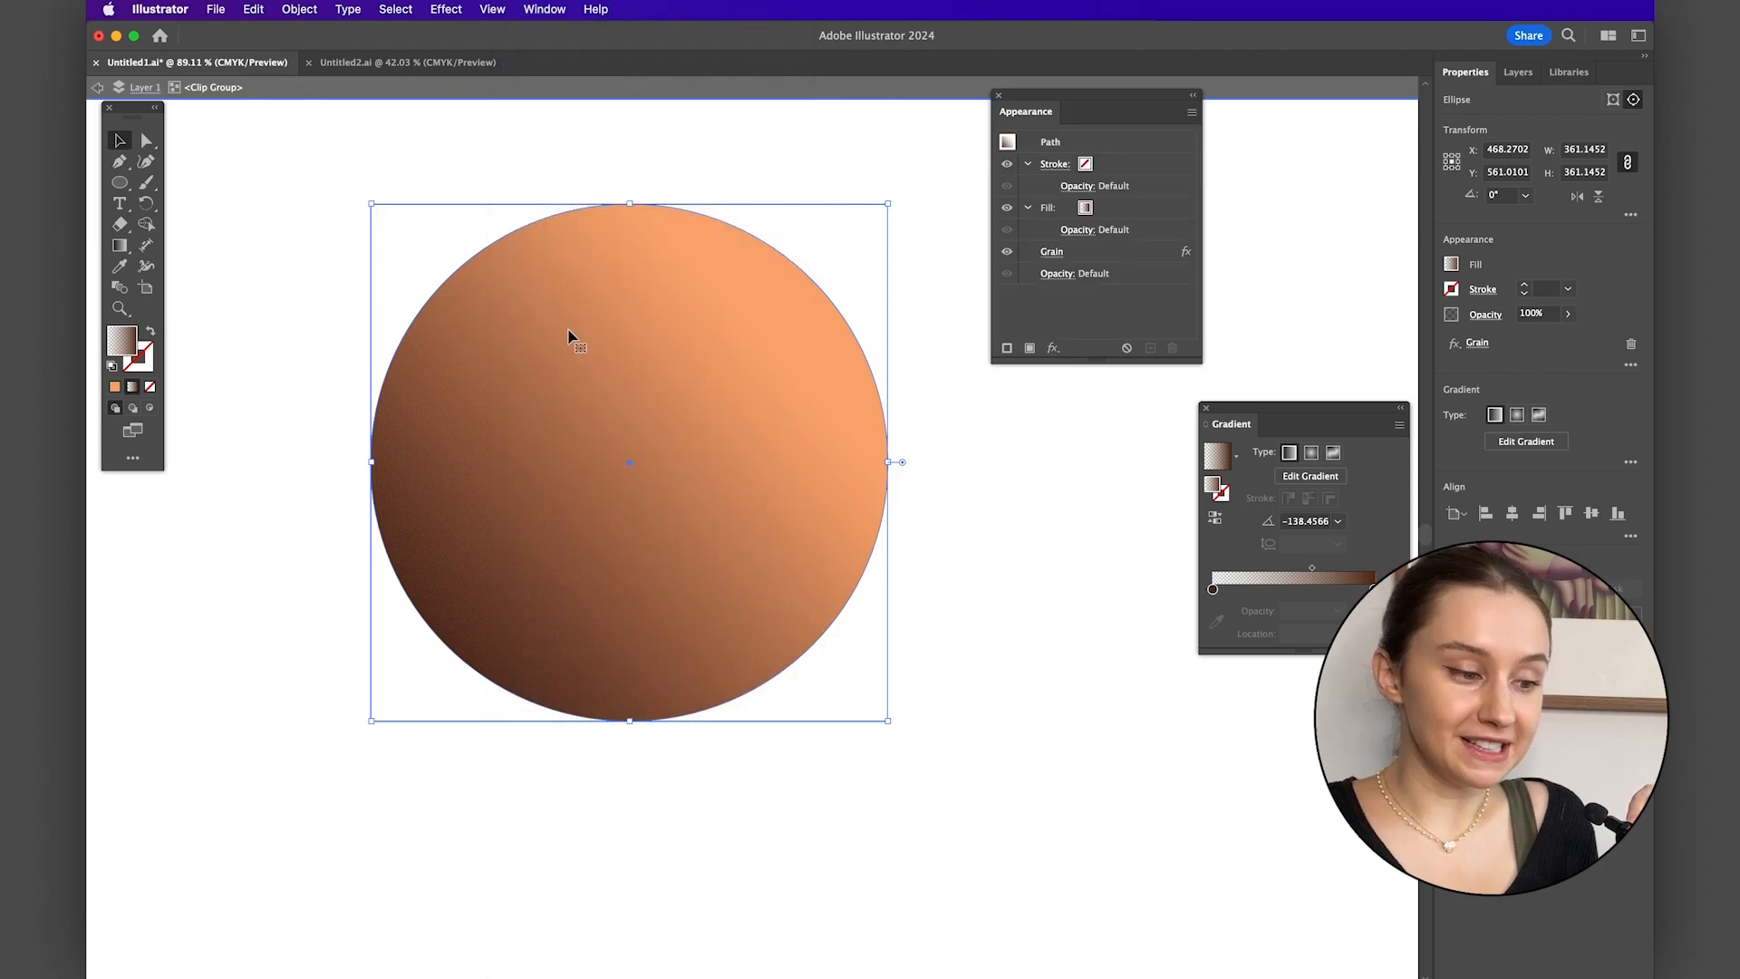
left_click(1052, 255)
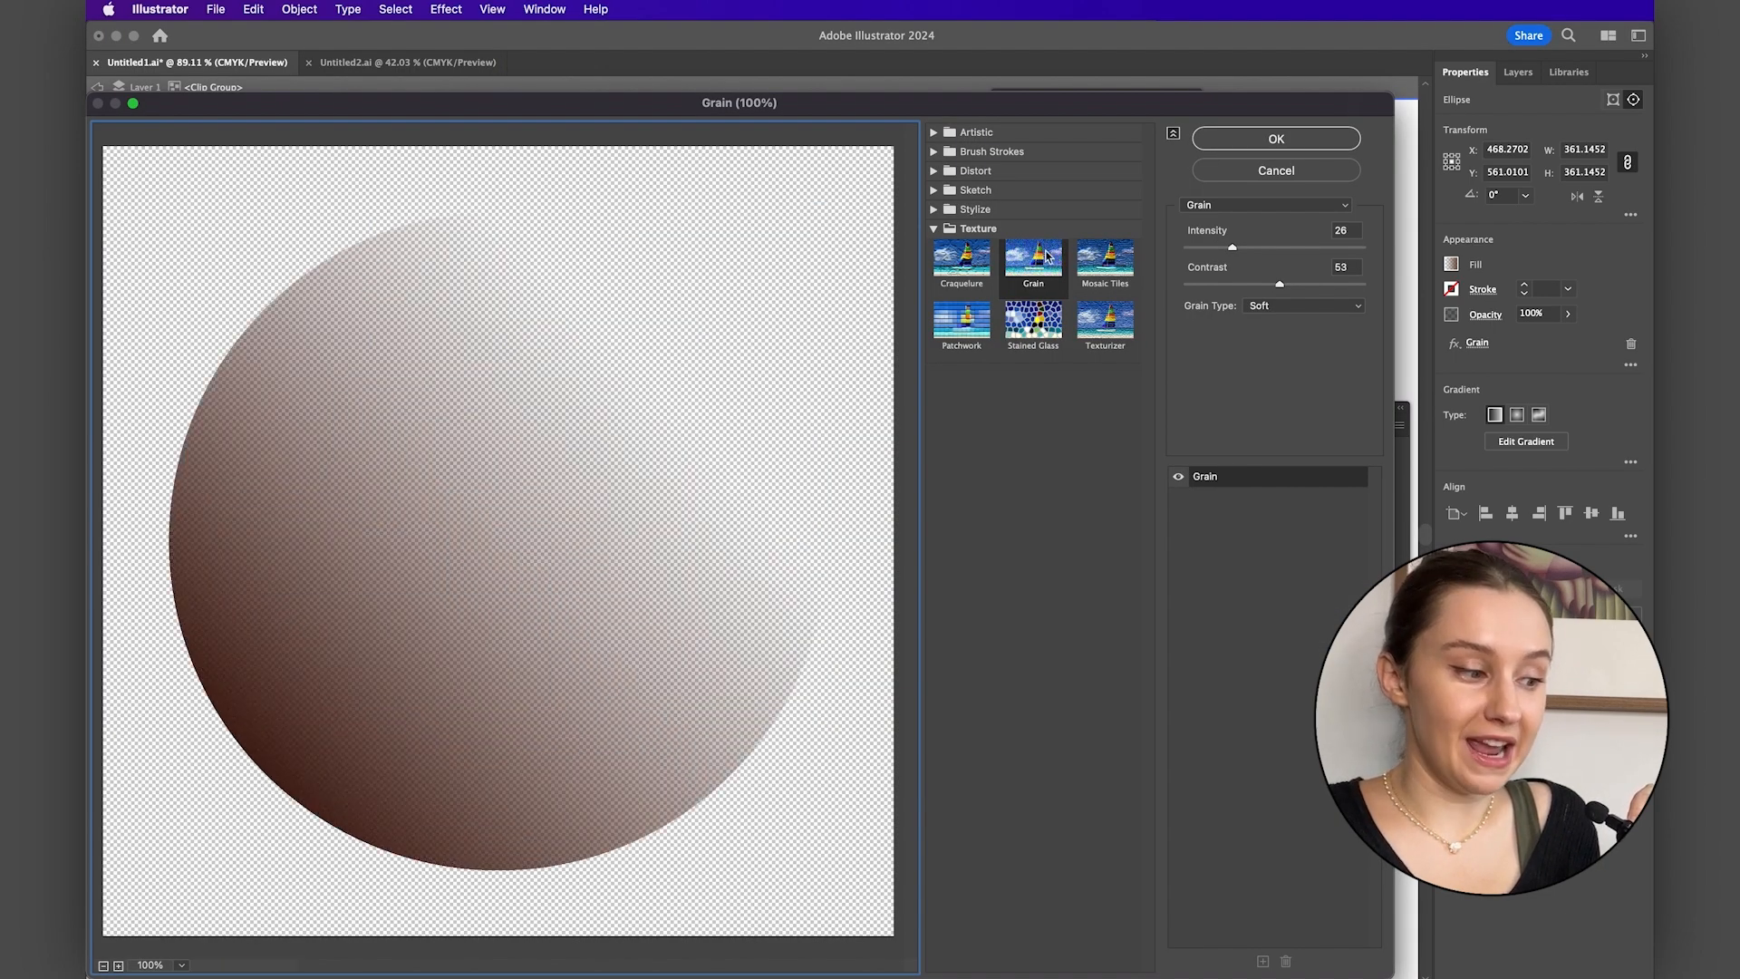
left_click(1244, 138)
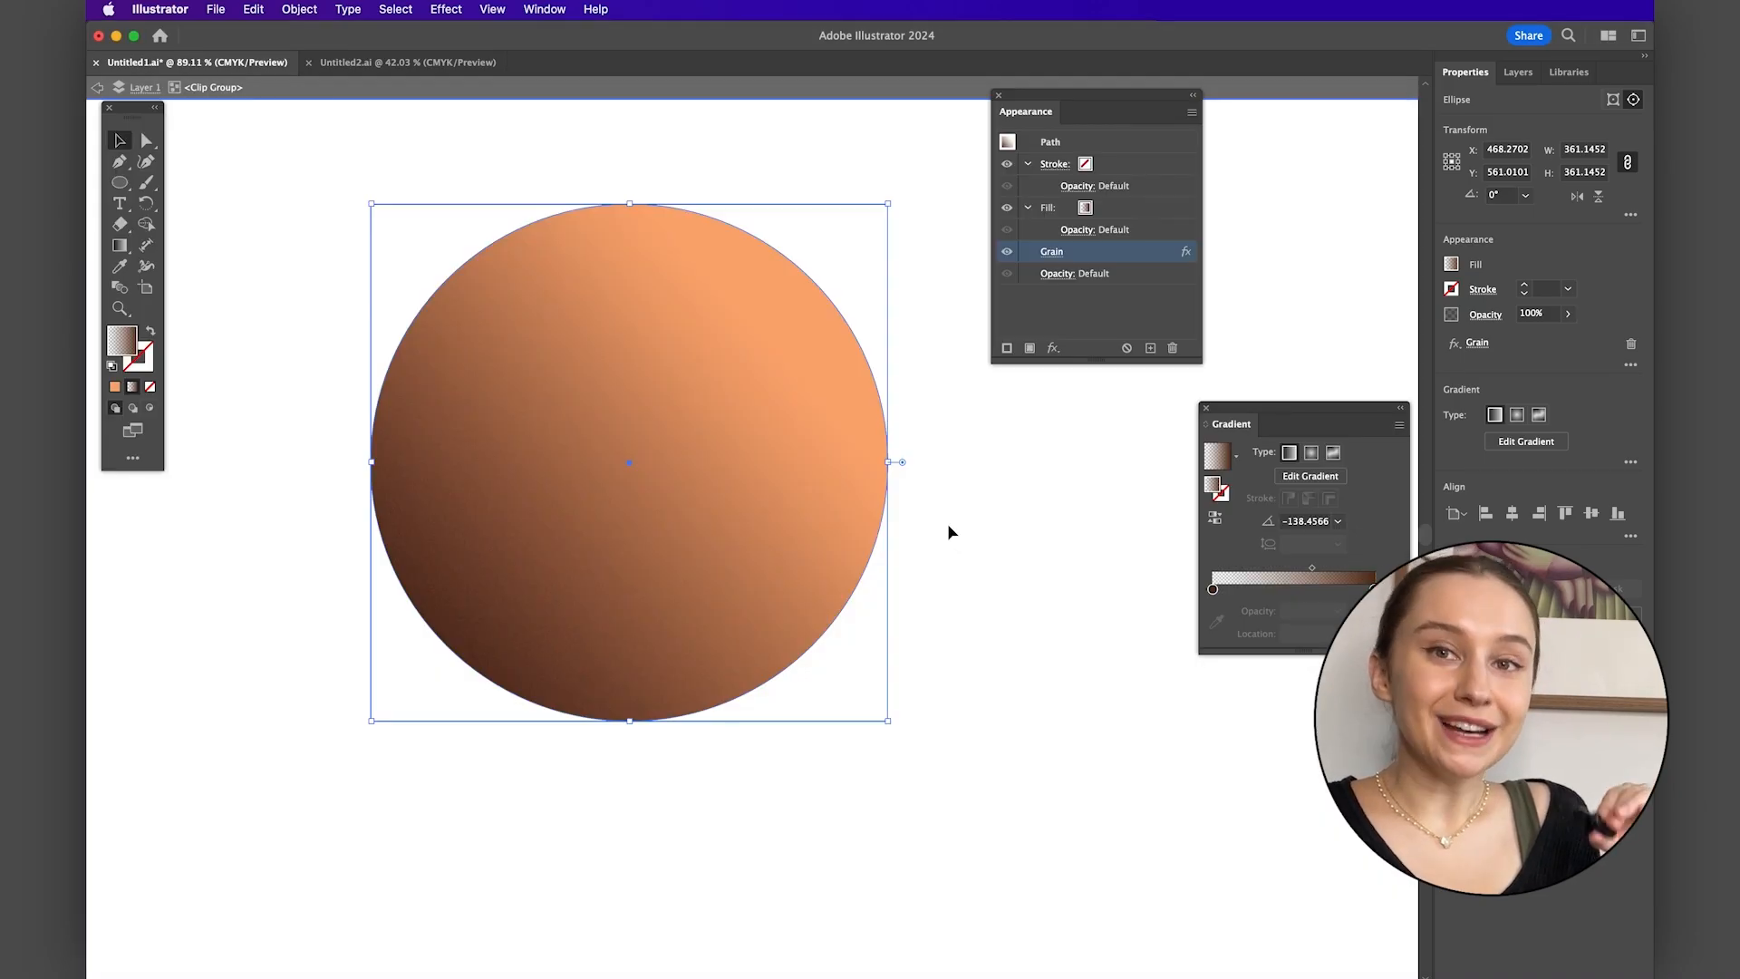
- Deselect the circle and examine its grain texture at very high magnification
left_click(948, 530)
scroll(682, 576, "up", 10)
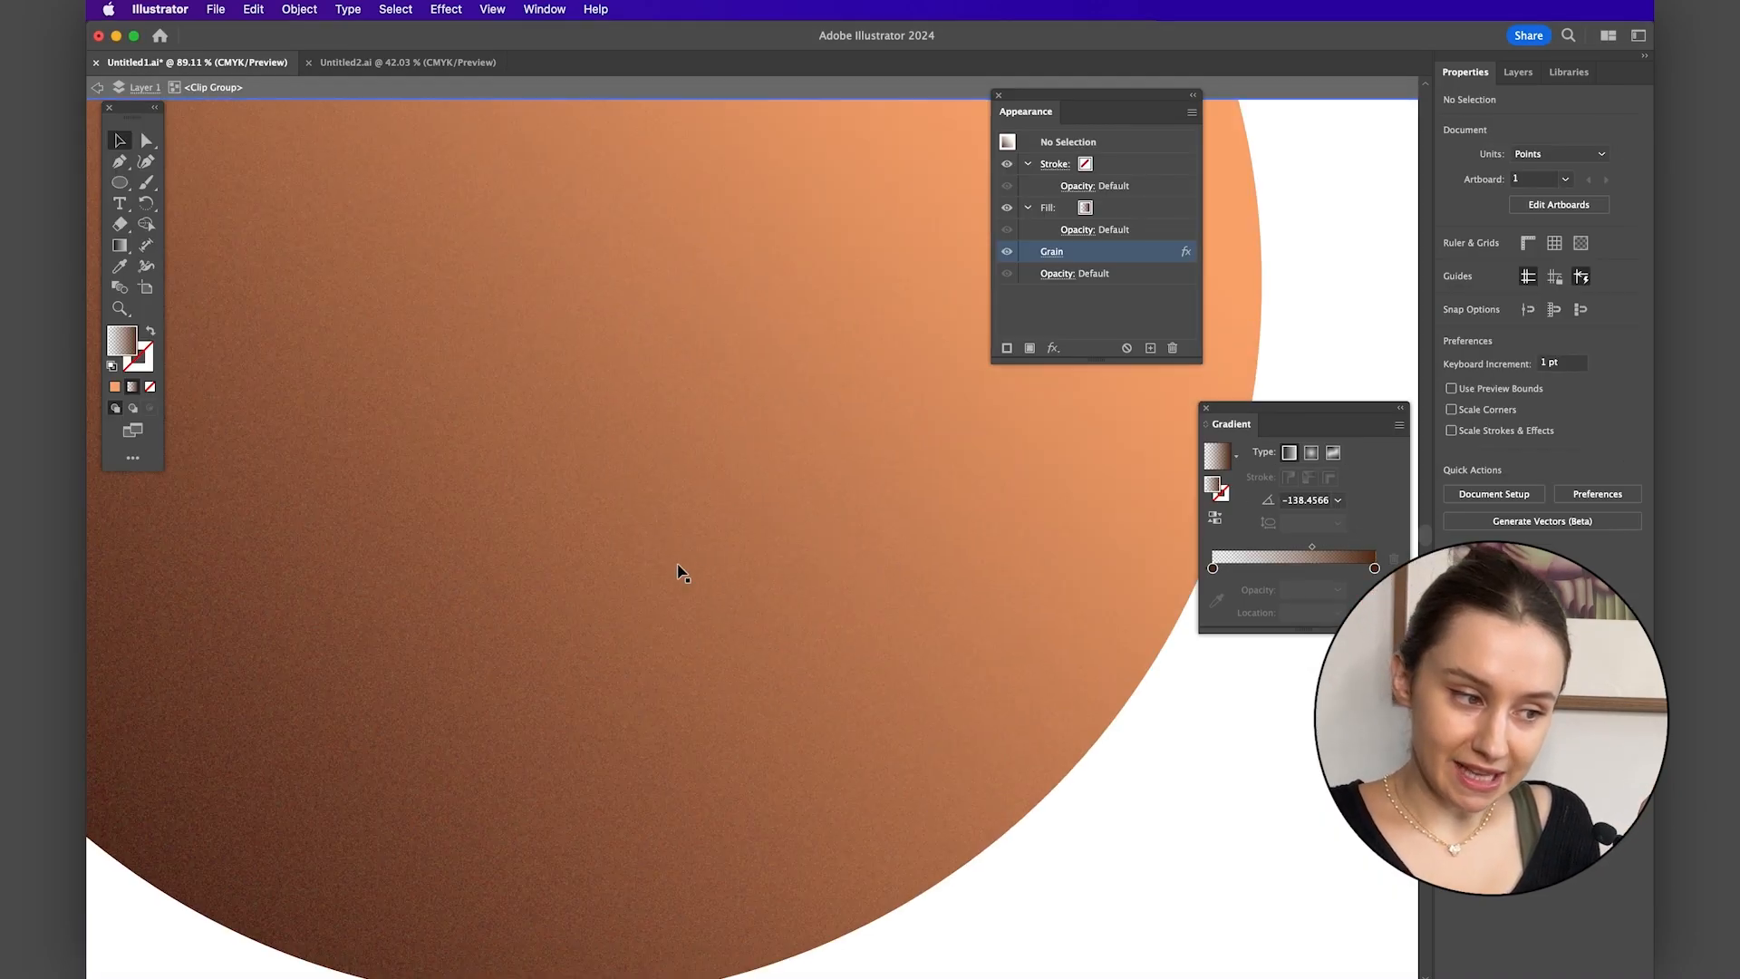
scroll(641, 628, "up", 10)
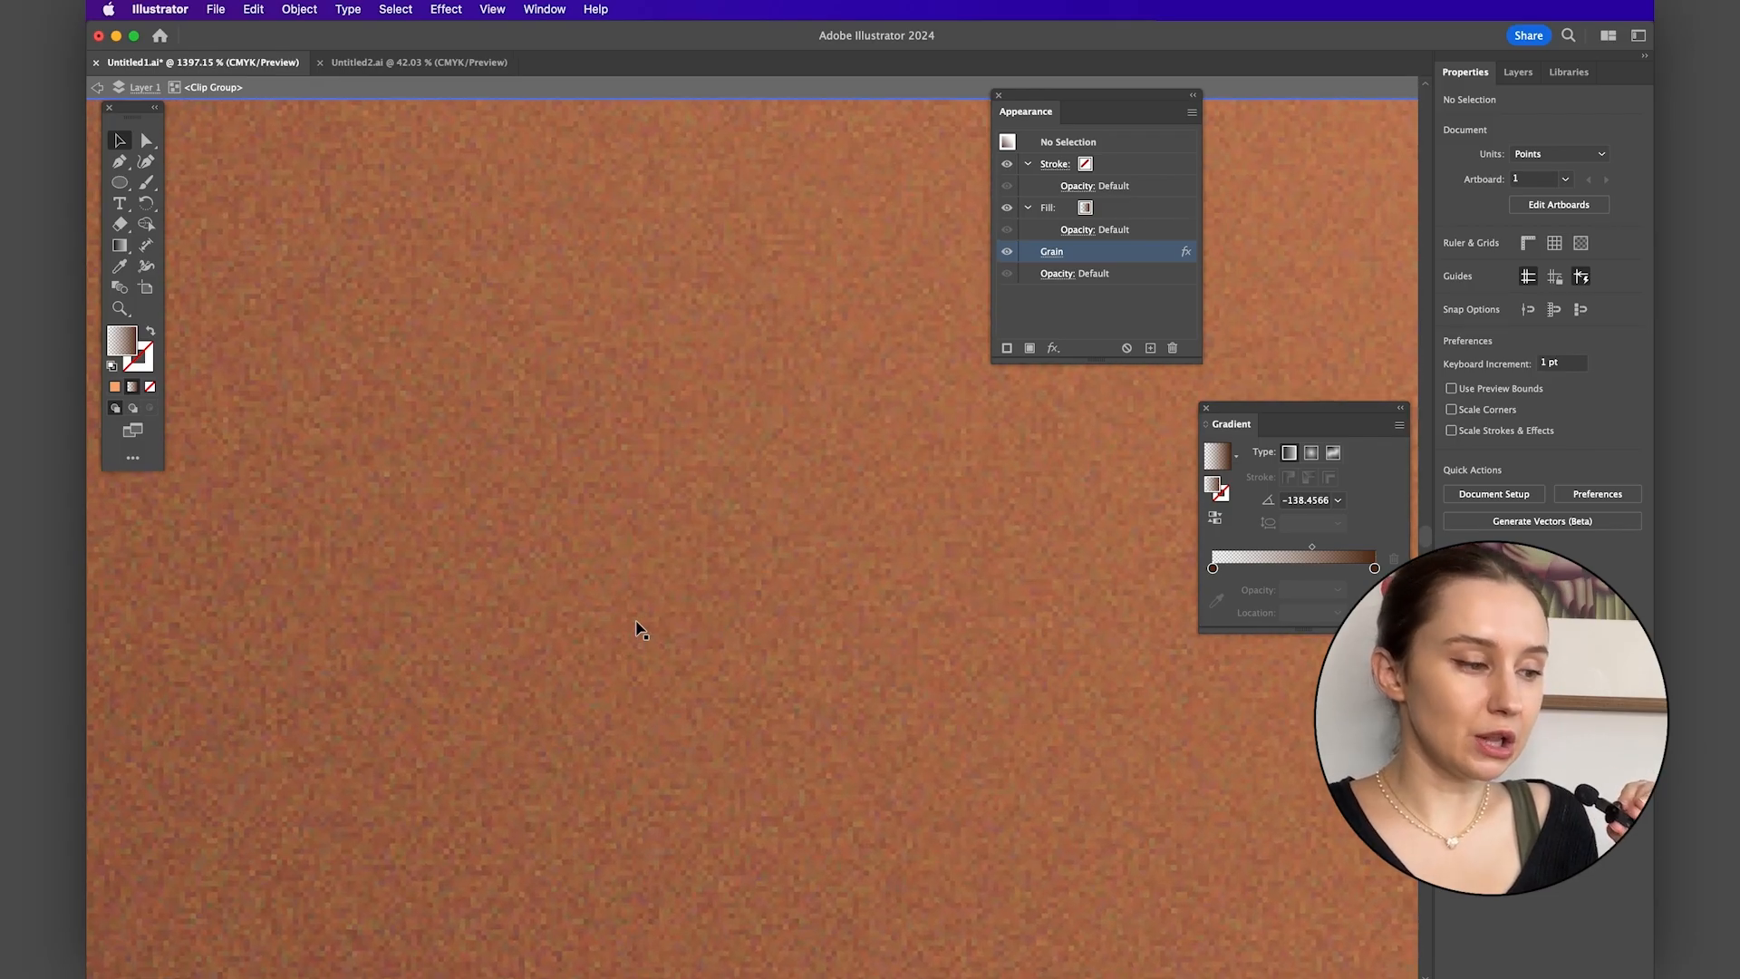
scroll(641, 630, "up", 5)
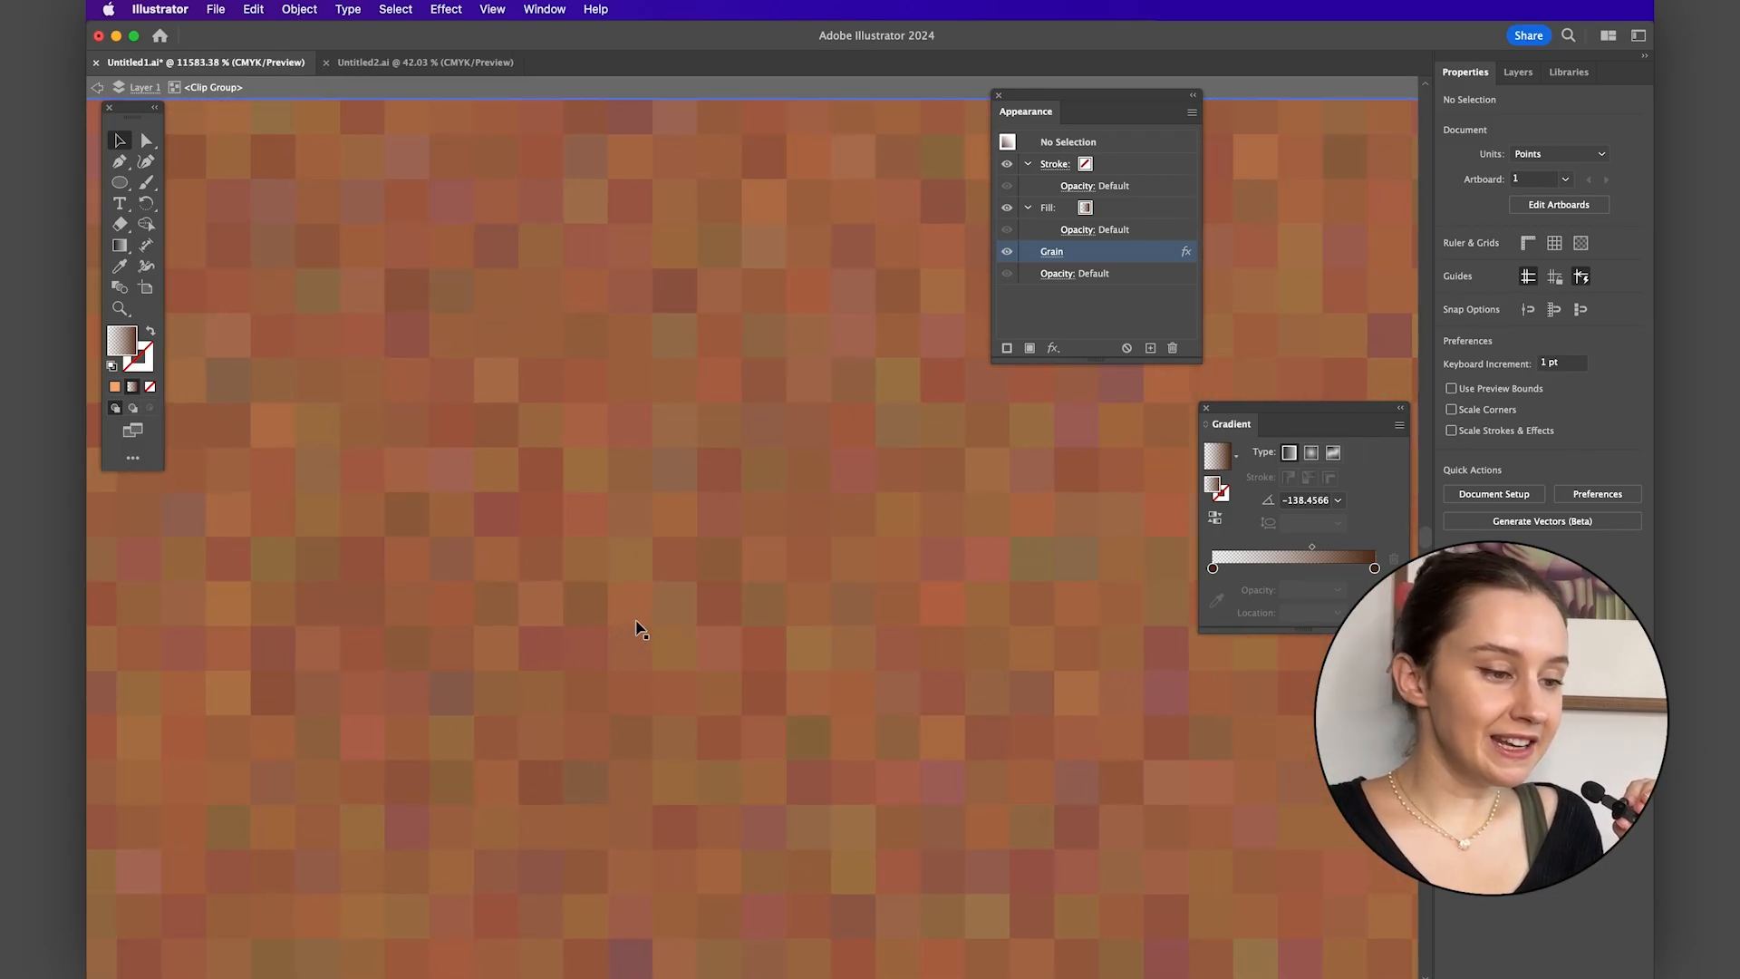
scroll(641, 630, "down", 20)
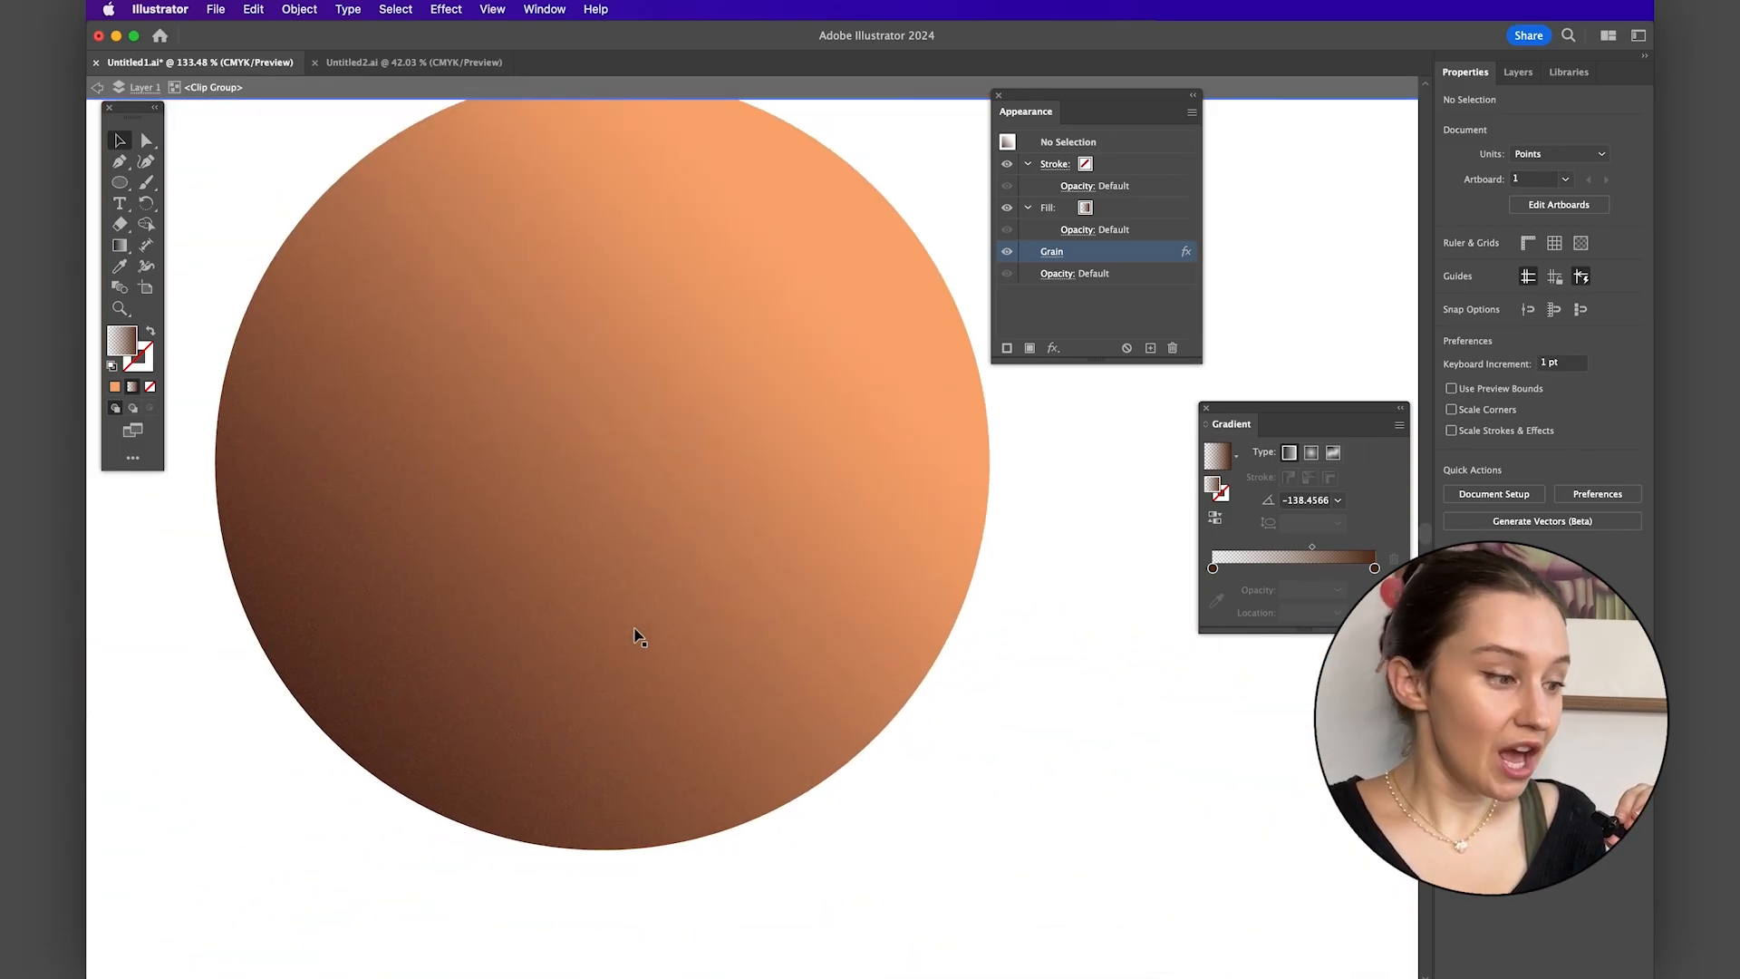
- Set the gradient circle's blending mode to Multiply at 100% opacity, and deselect it
left_click(617, 639)
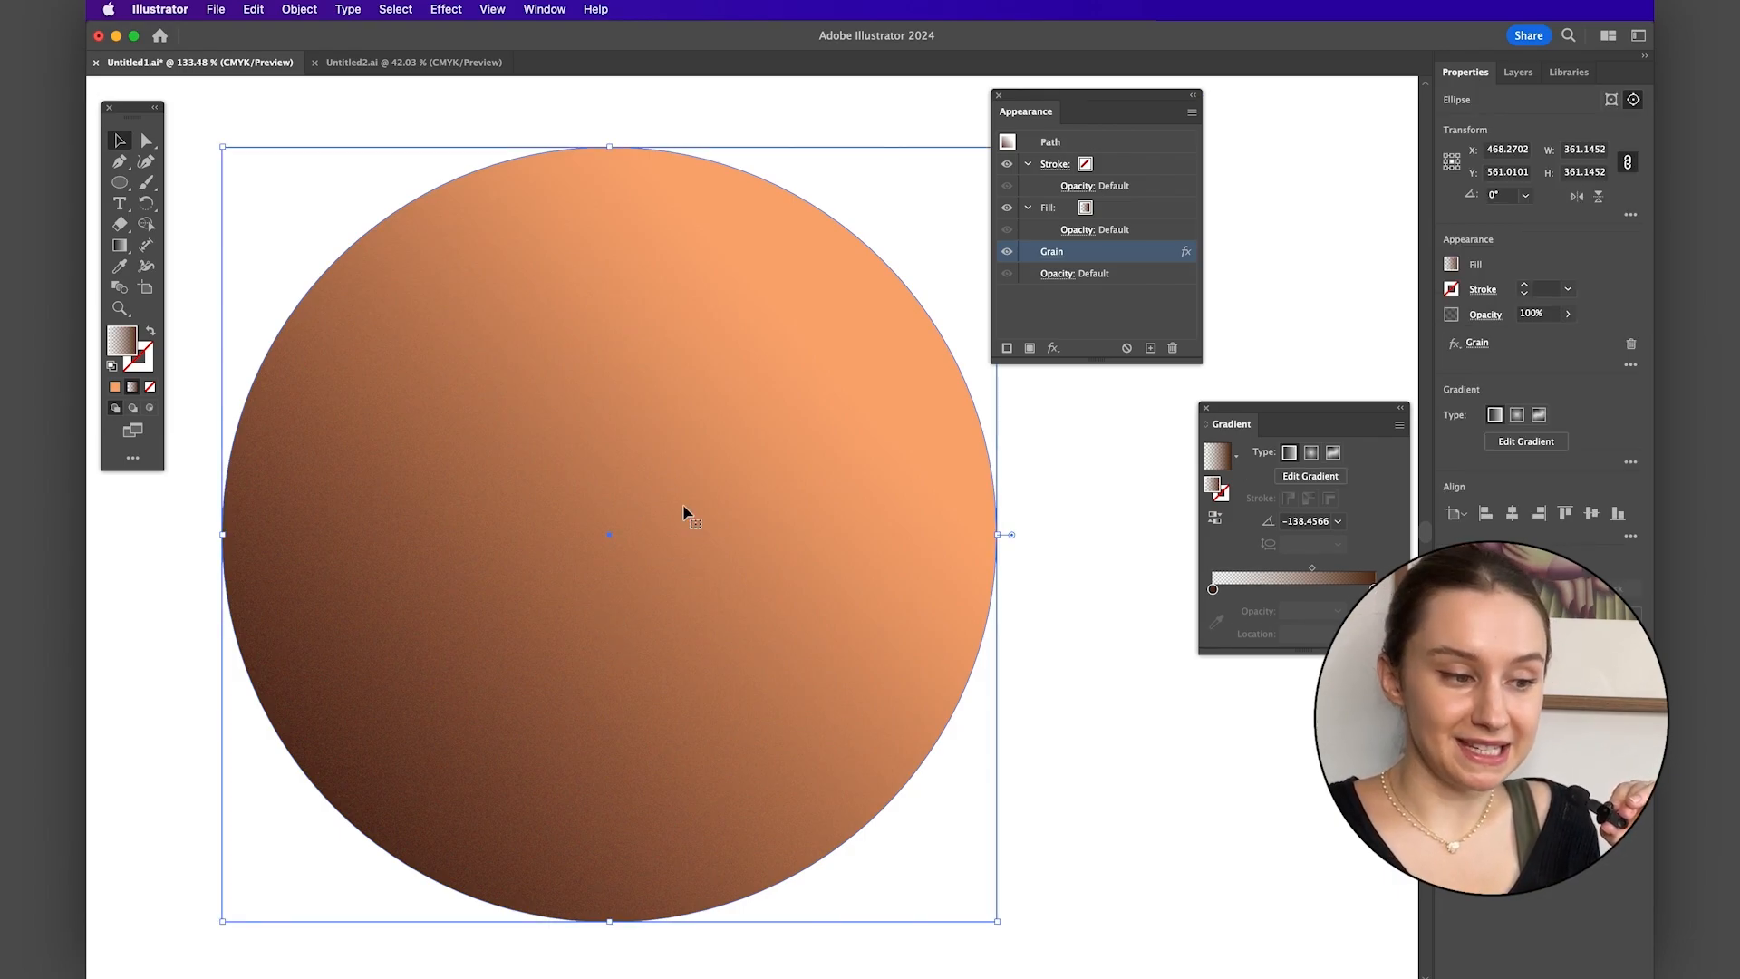
left_click(544, 11)
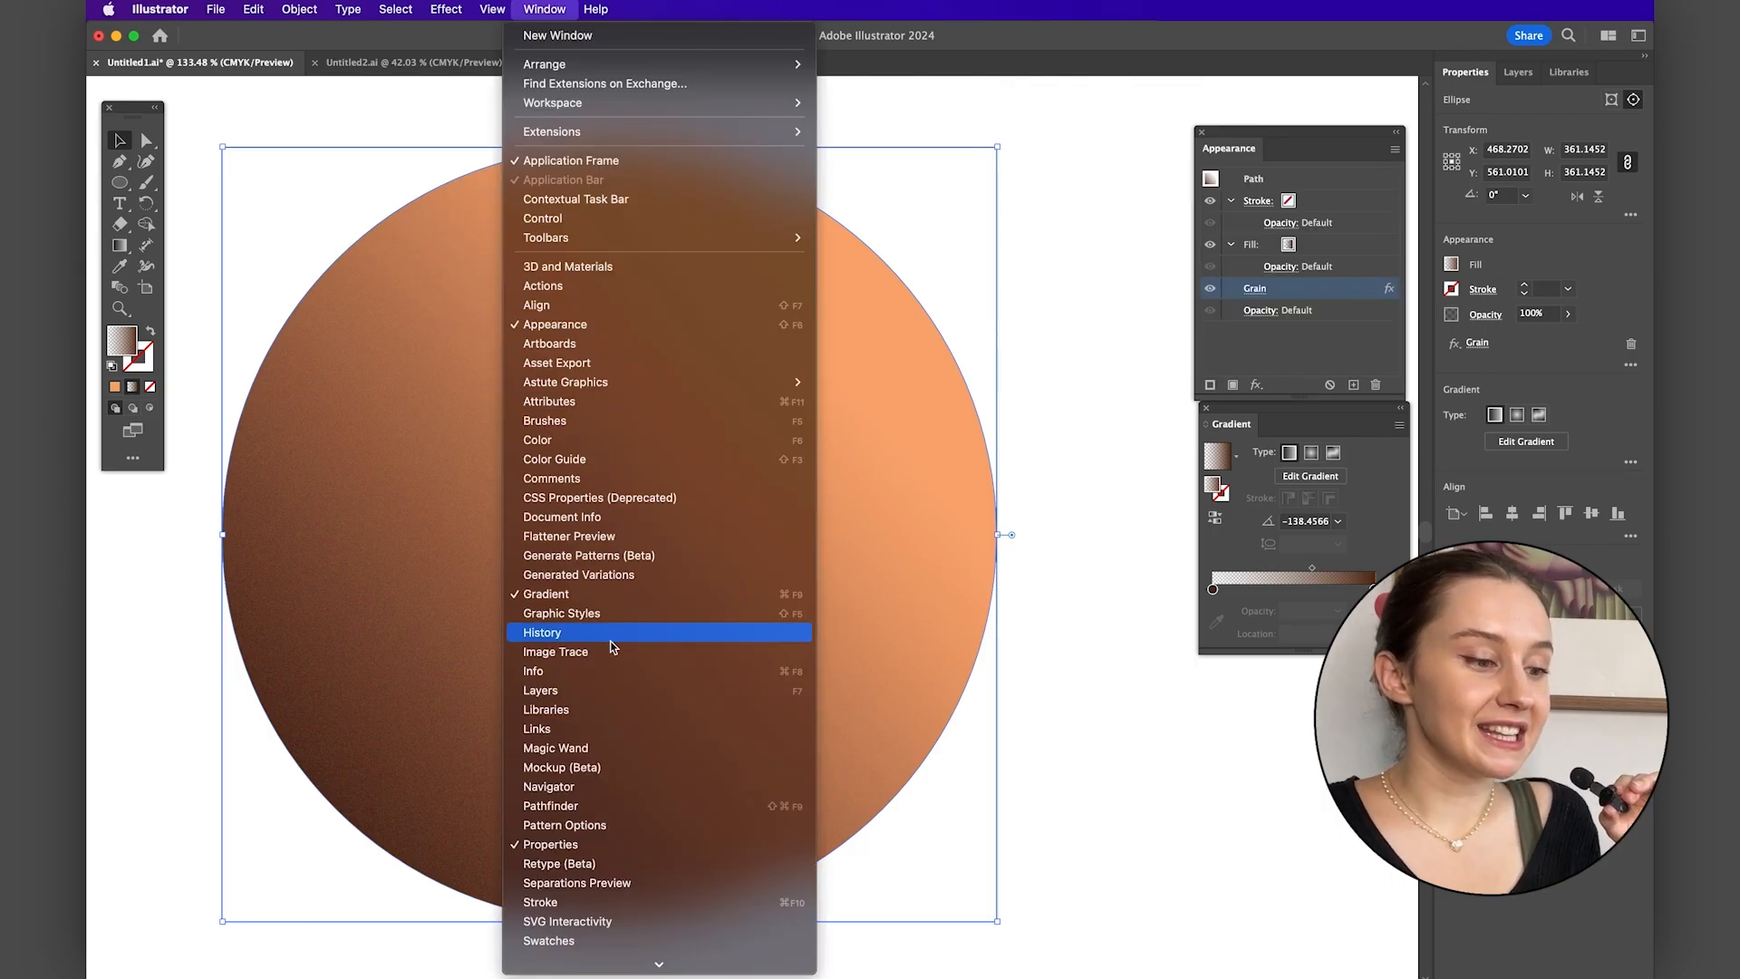
scroll(610, 639, "down", 5)
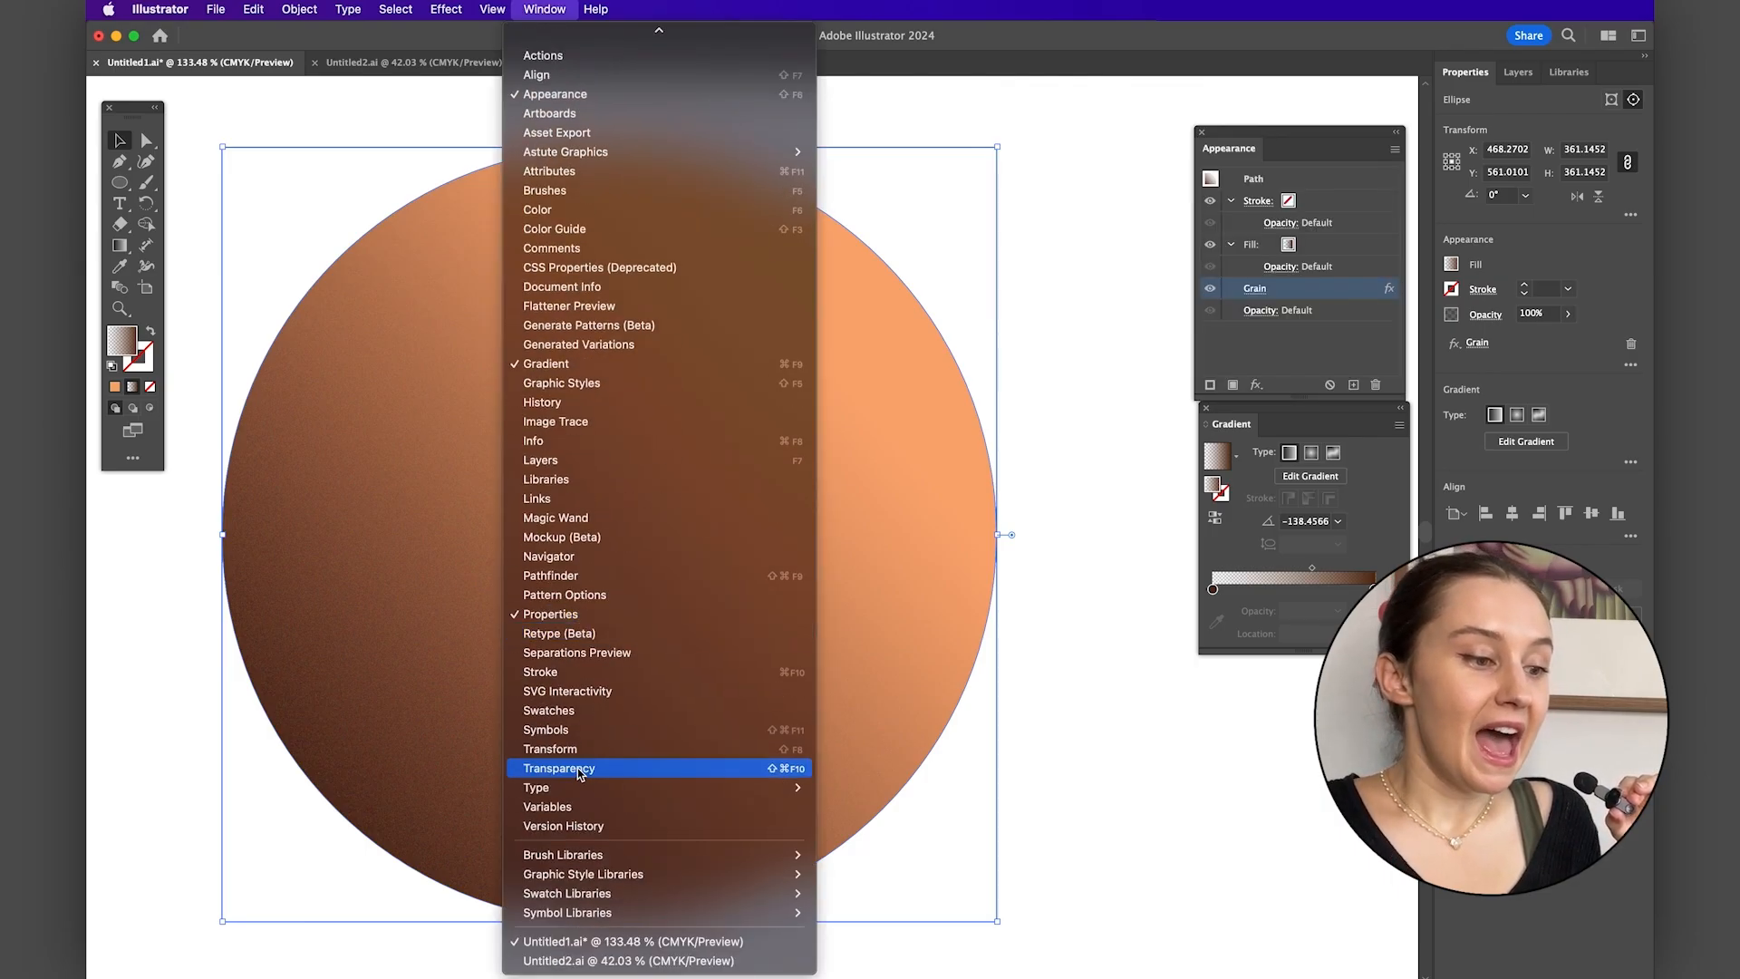
left_click(578, 770)
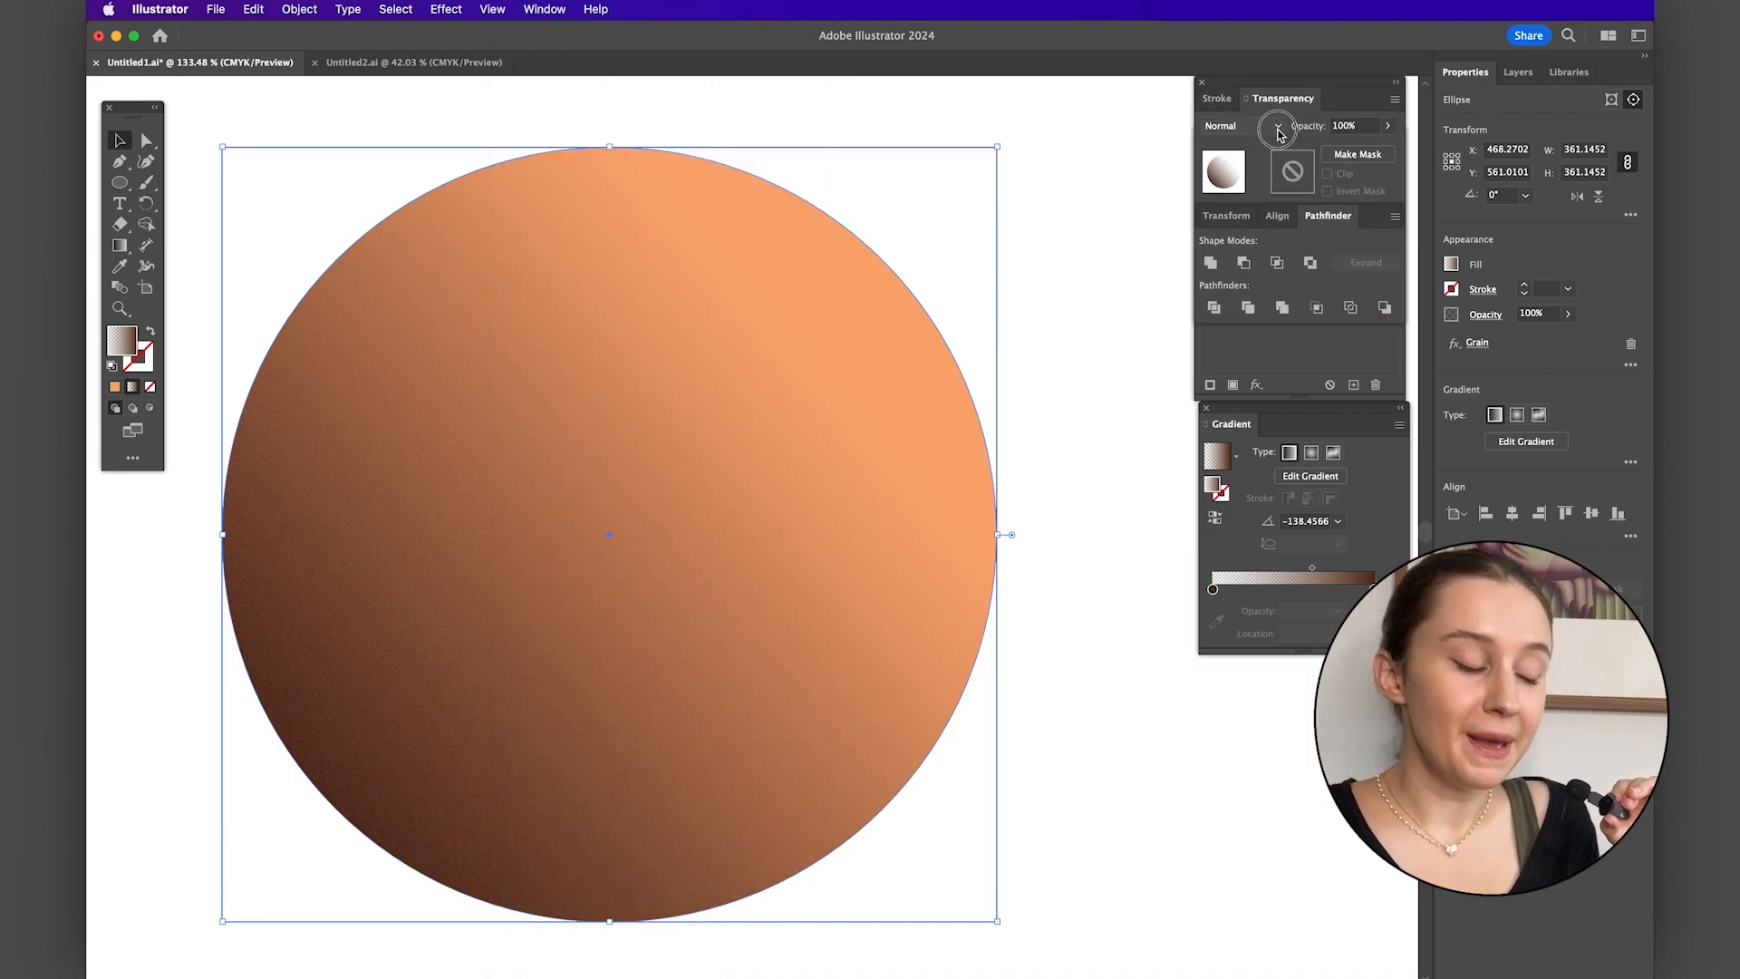
left_click(1277, 127)
left_click(1239, 189)
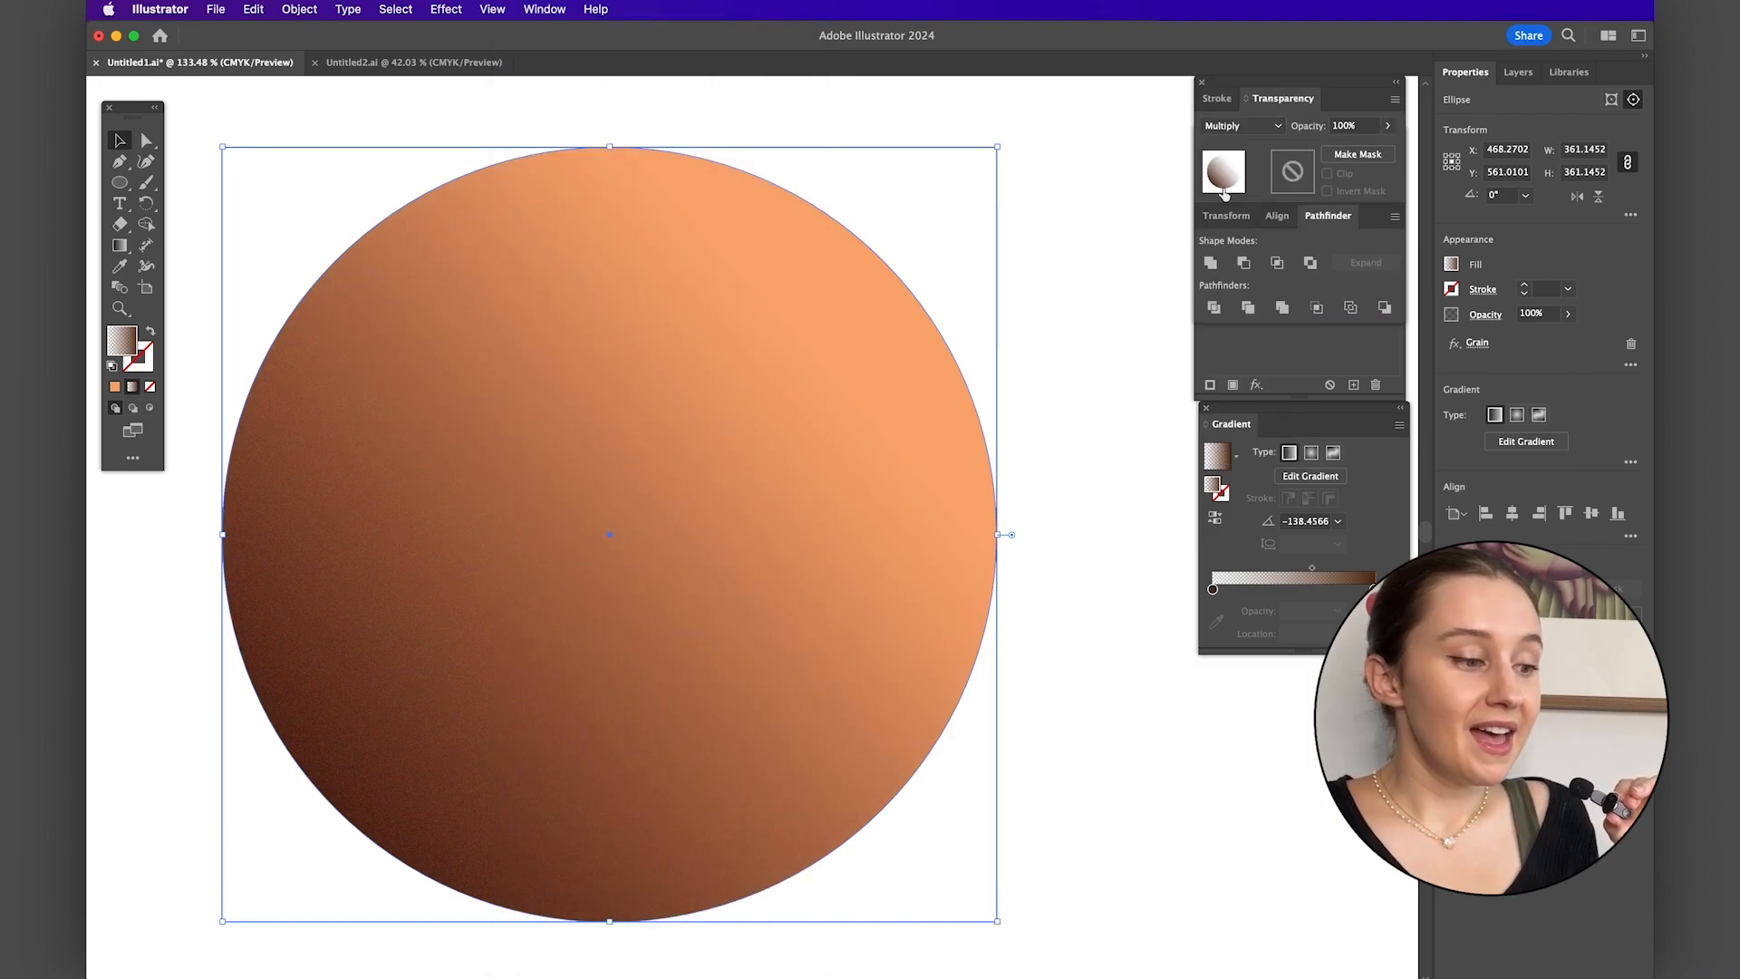
left_click(1069, 623)
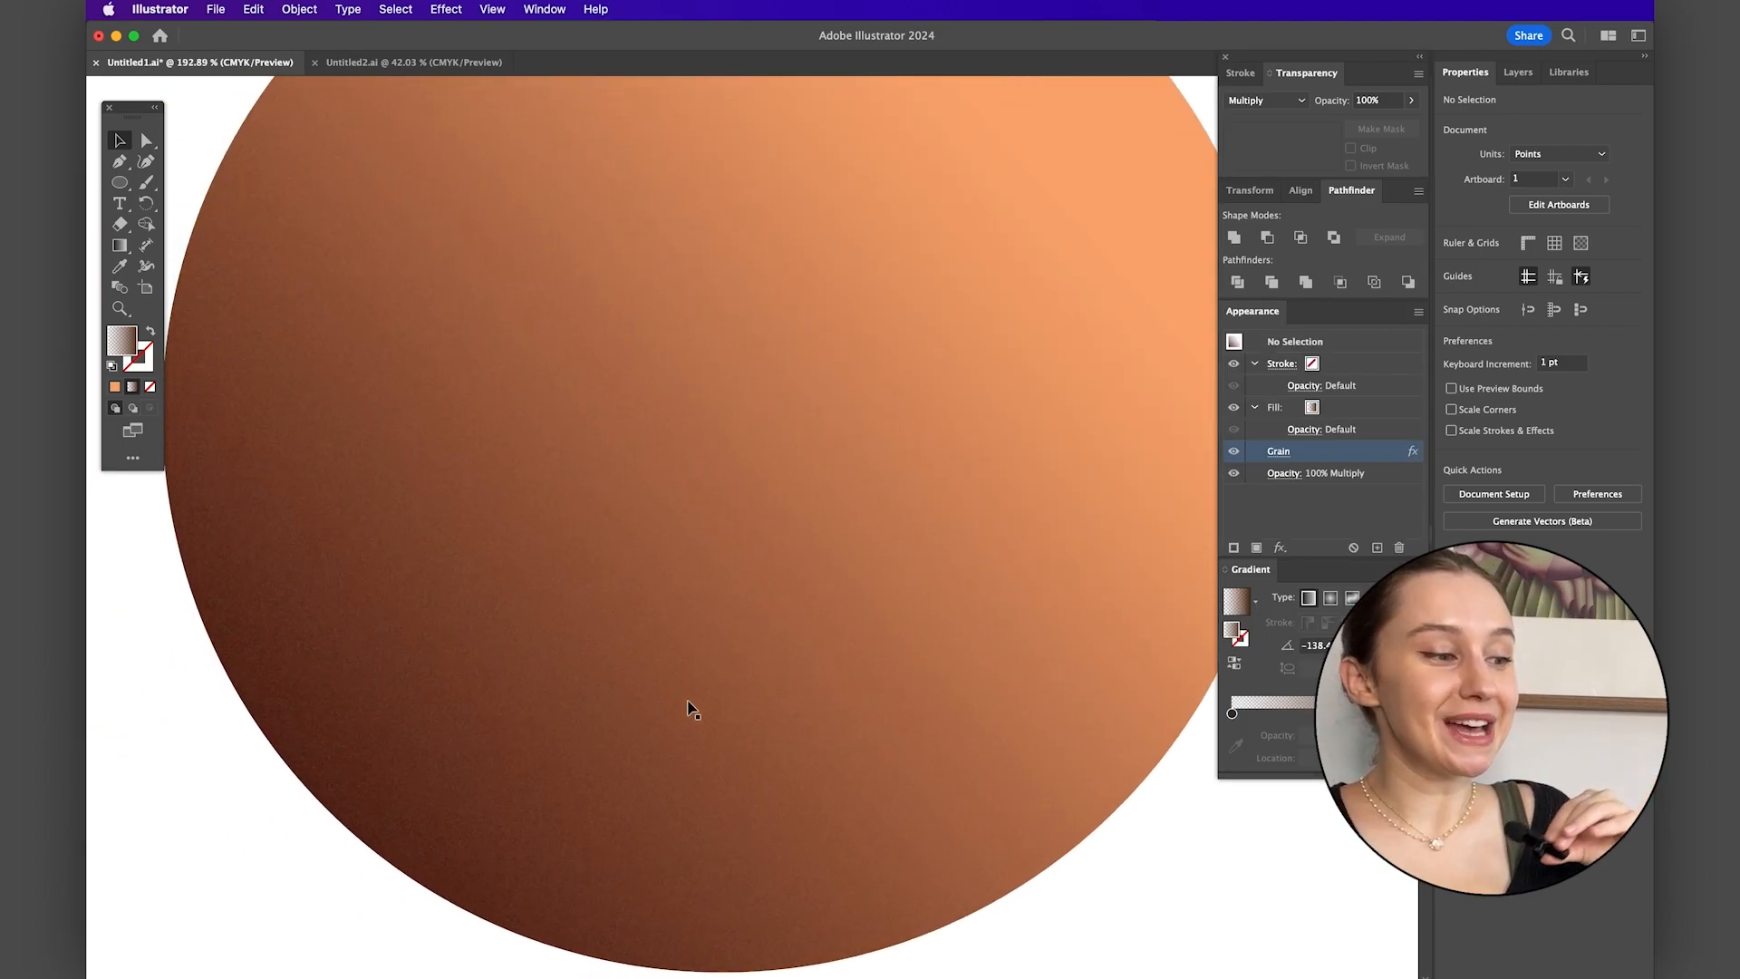
- Examine the Multiply-blended shading on the circle at several magnifications
scroll(691, 709, "down", 5)
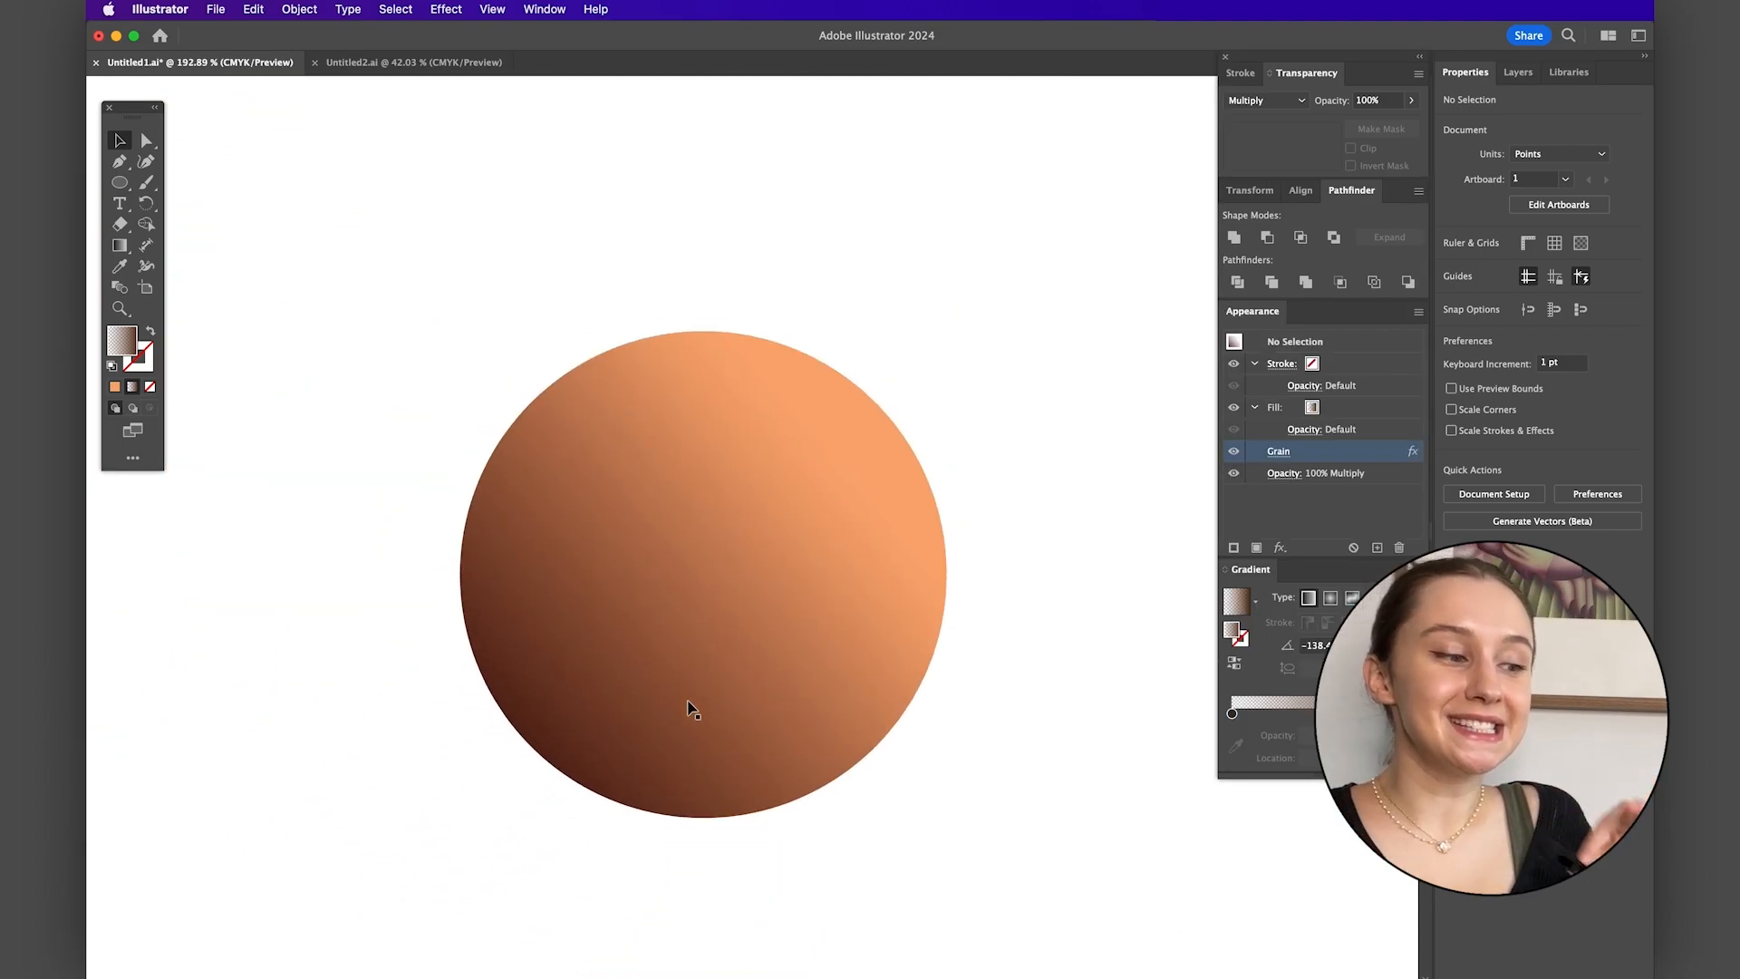
scroll(690, 708, "up", 3)
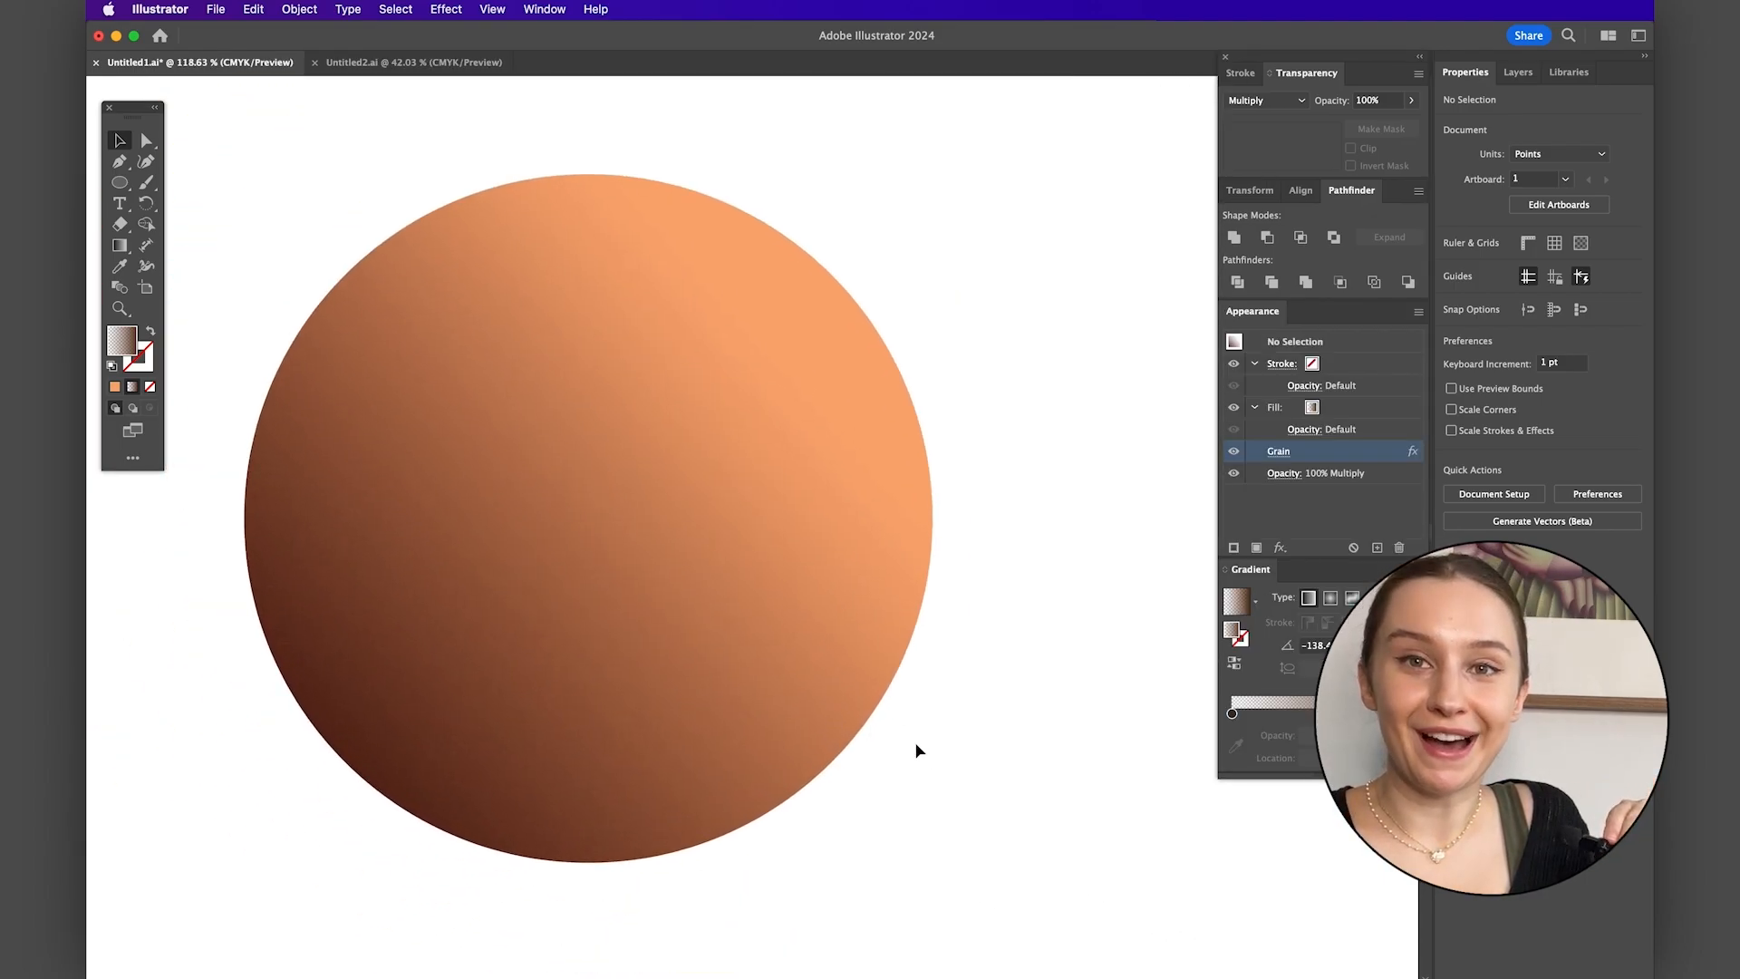
scroll(685, 662, "up", 3)
scroll(685, 662, "down", 4)
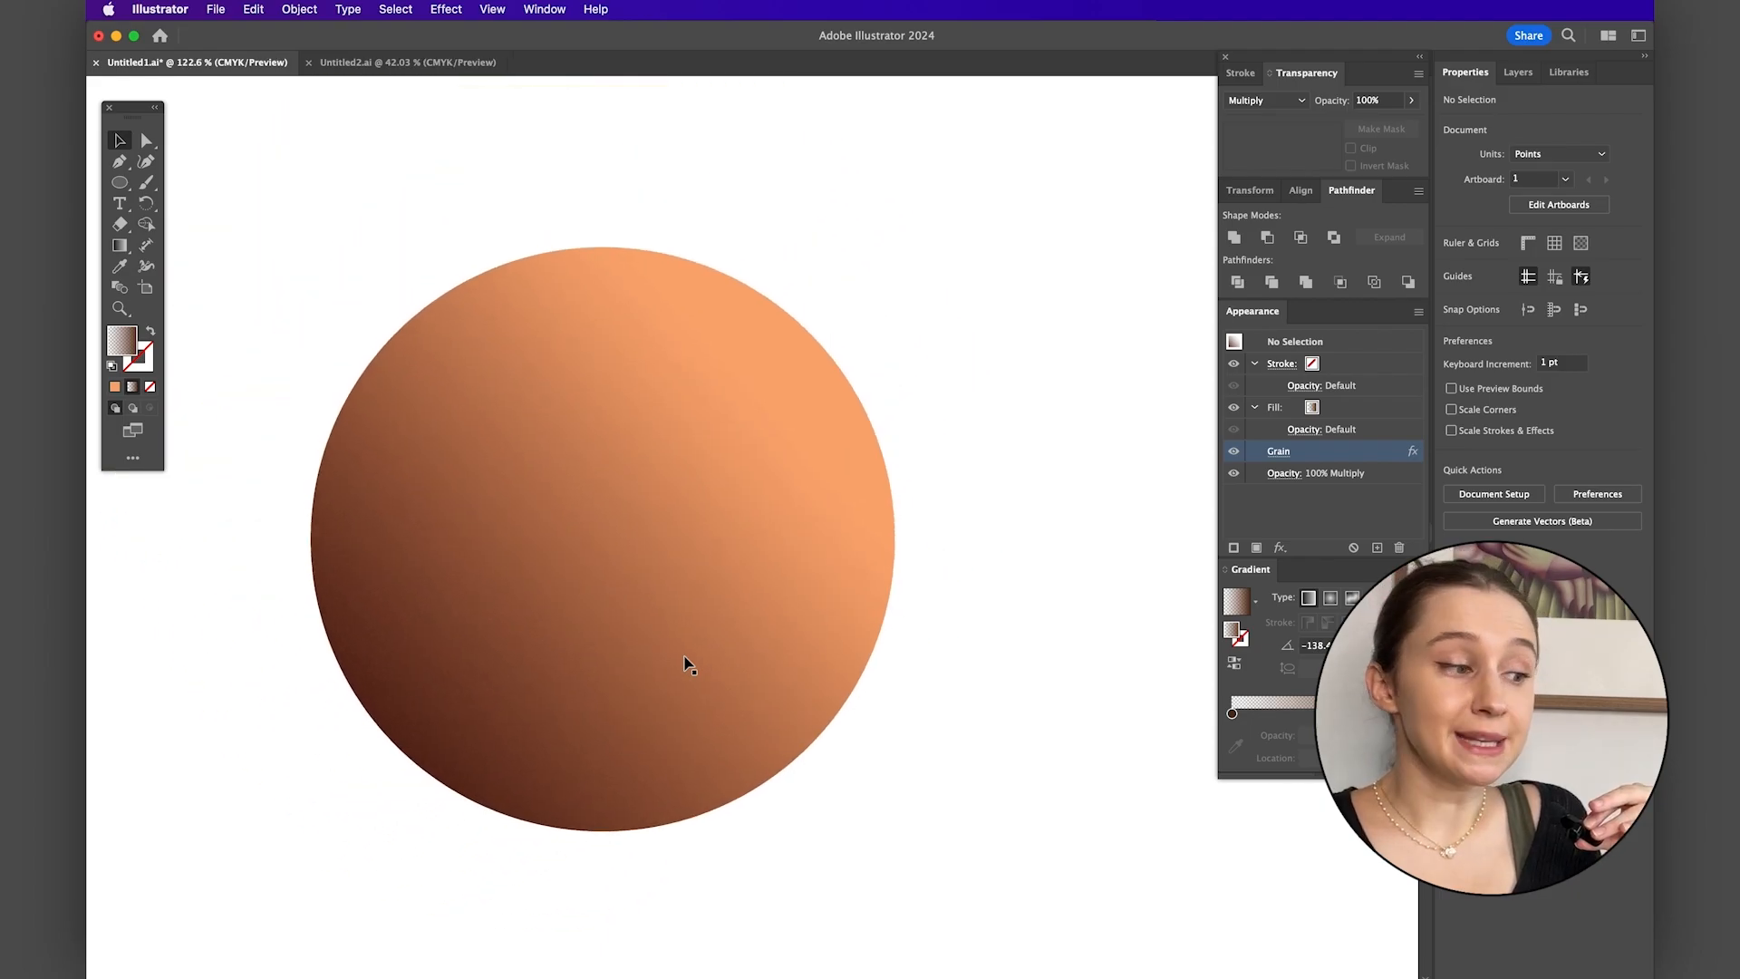
scroll(685, 664, "down", 2)
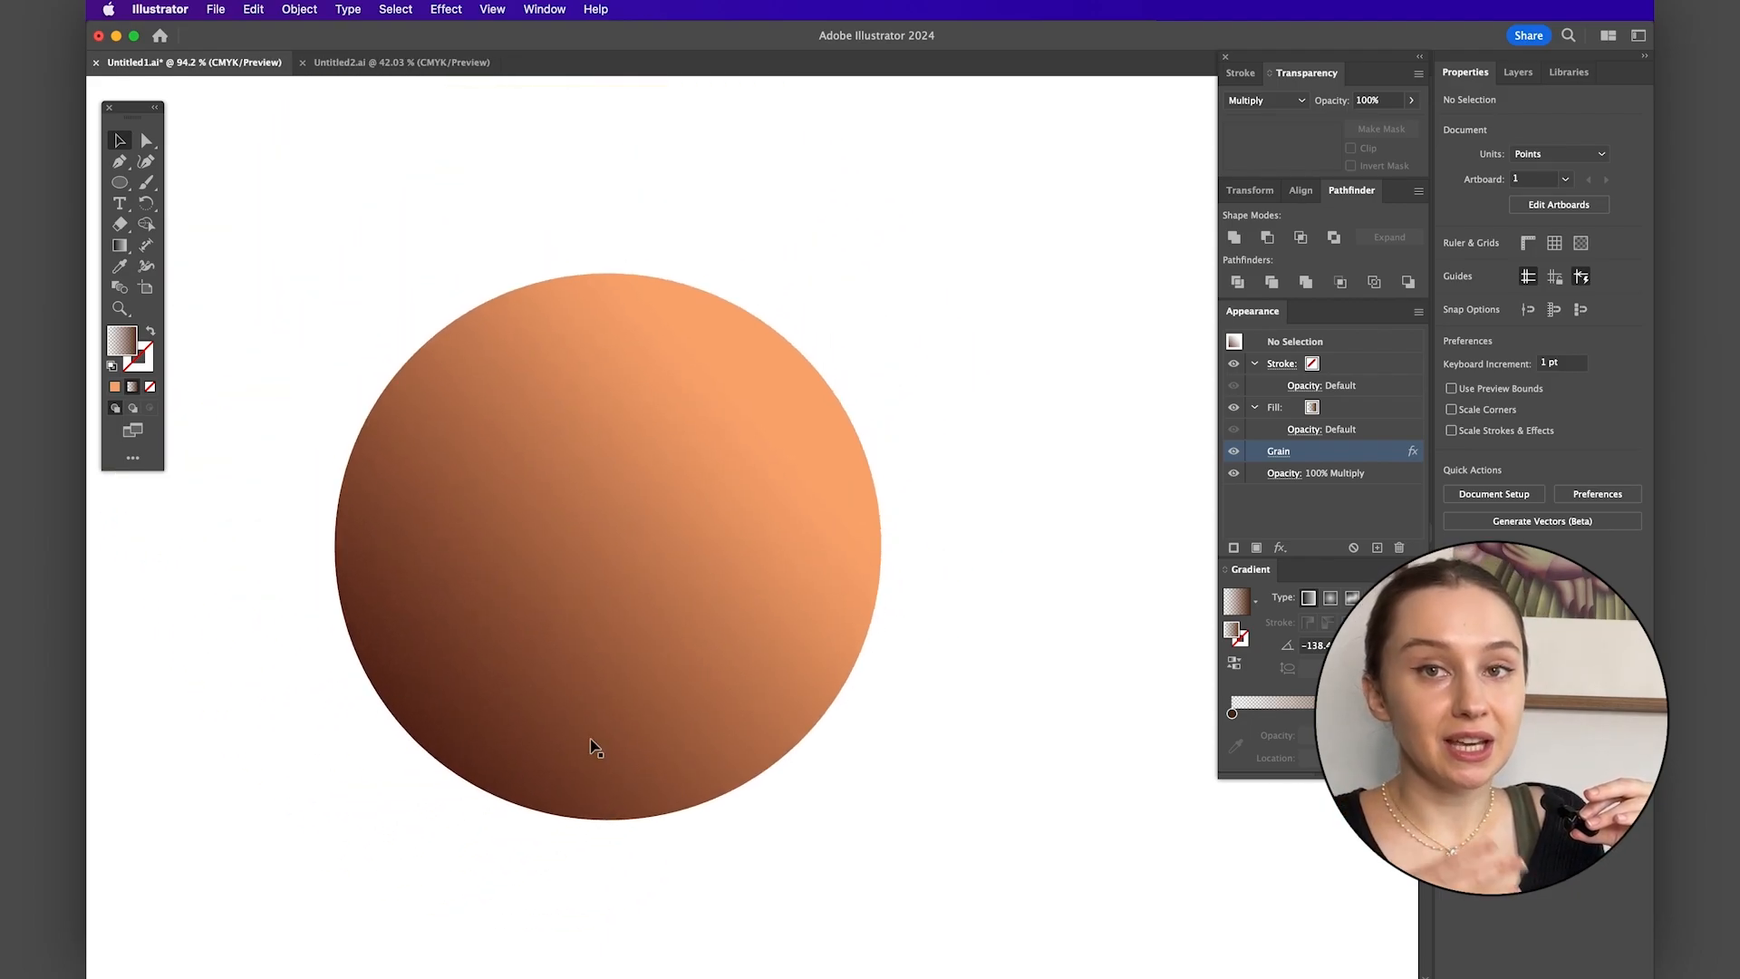
scroll(642, 552, "down", 3)
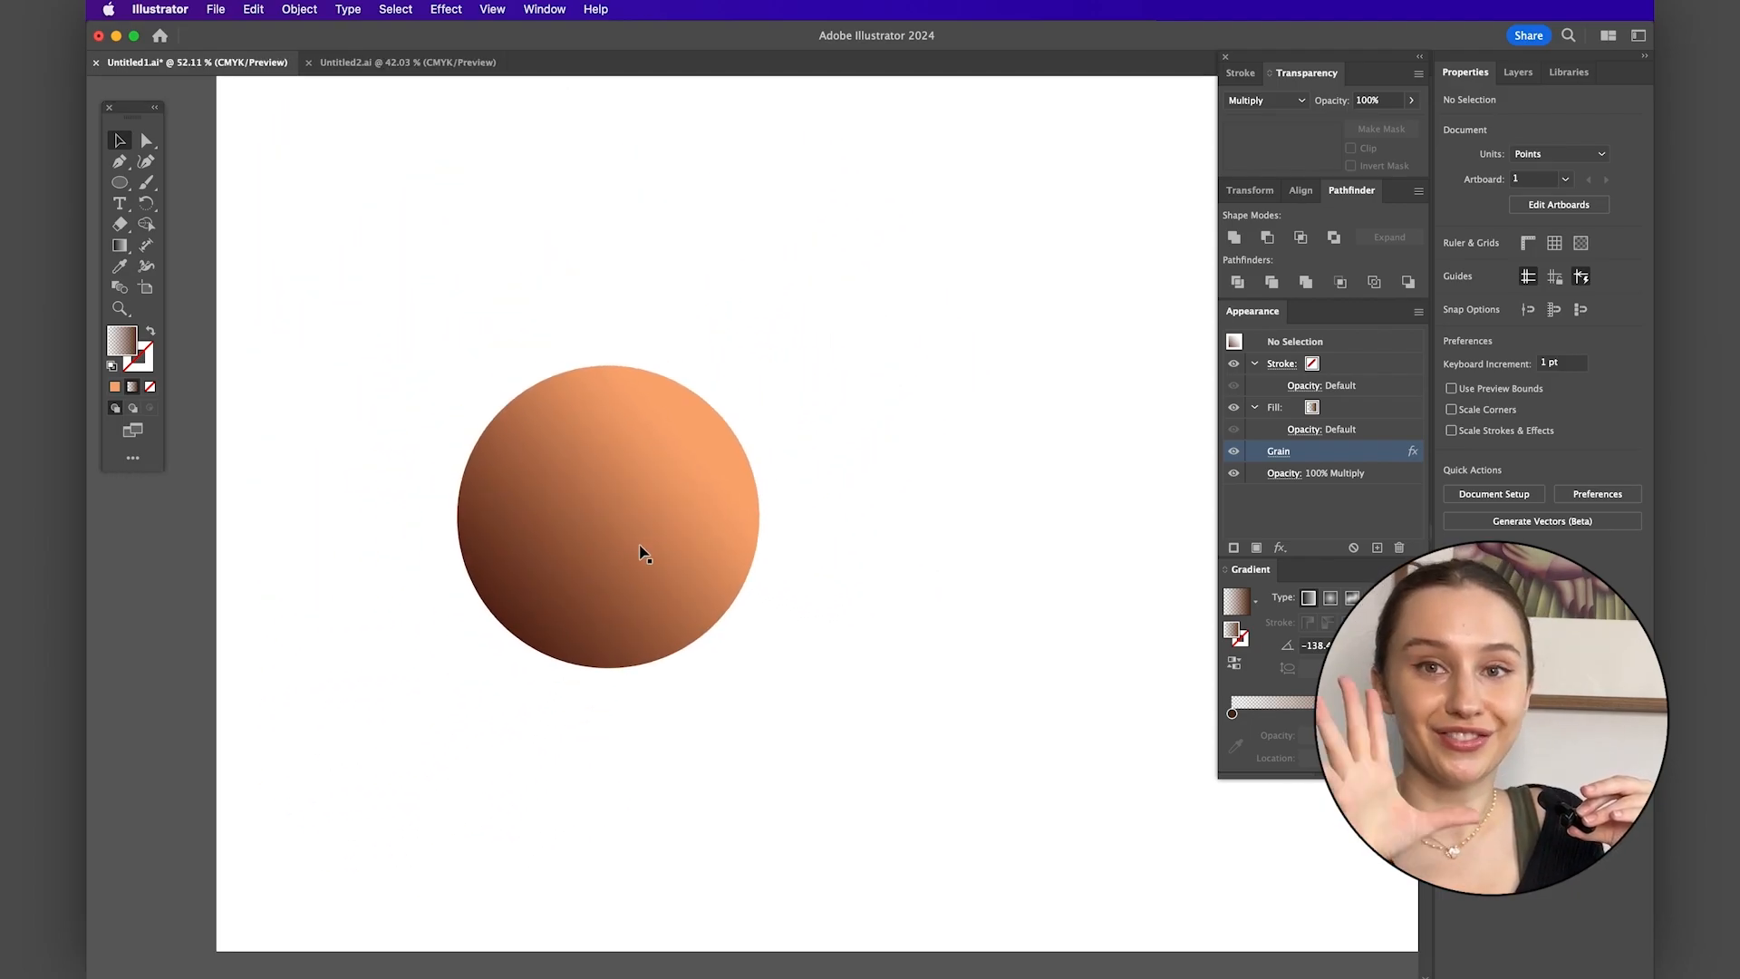
scroll(640, 545, "right", 1)
scroll(652, 553, "up", 2)
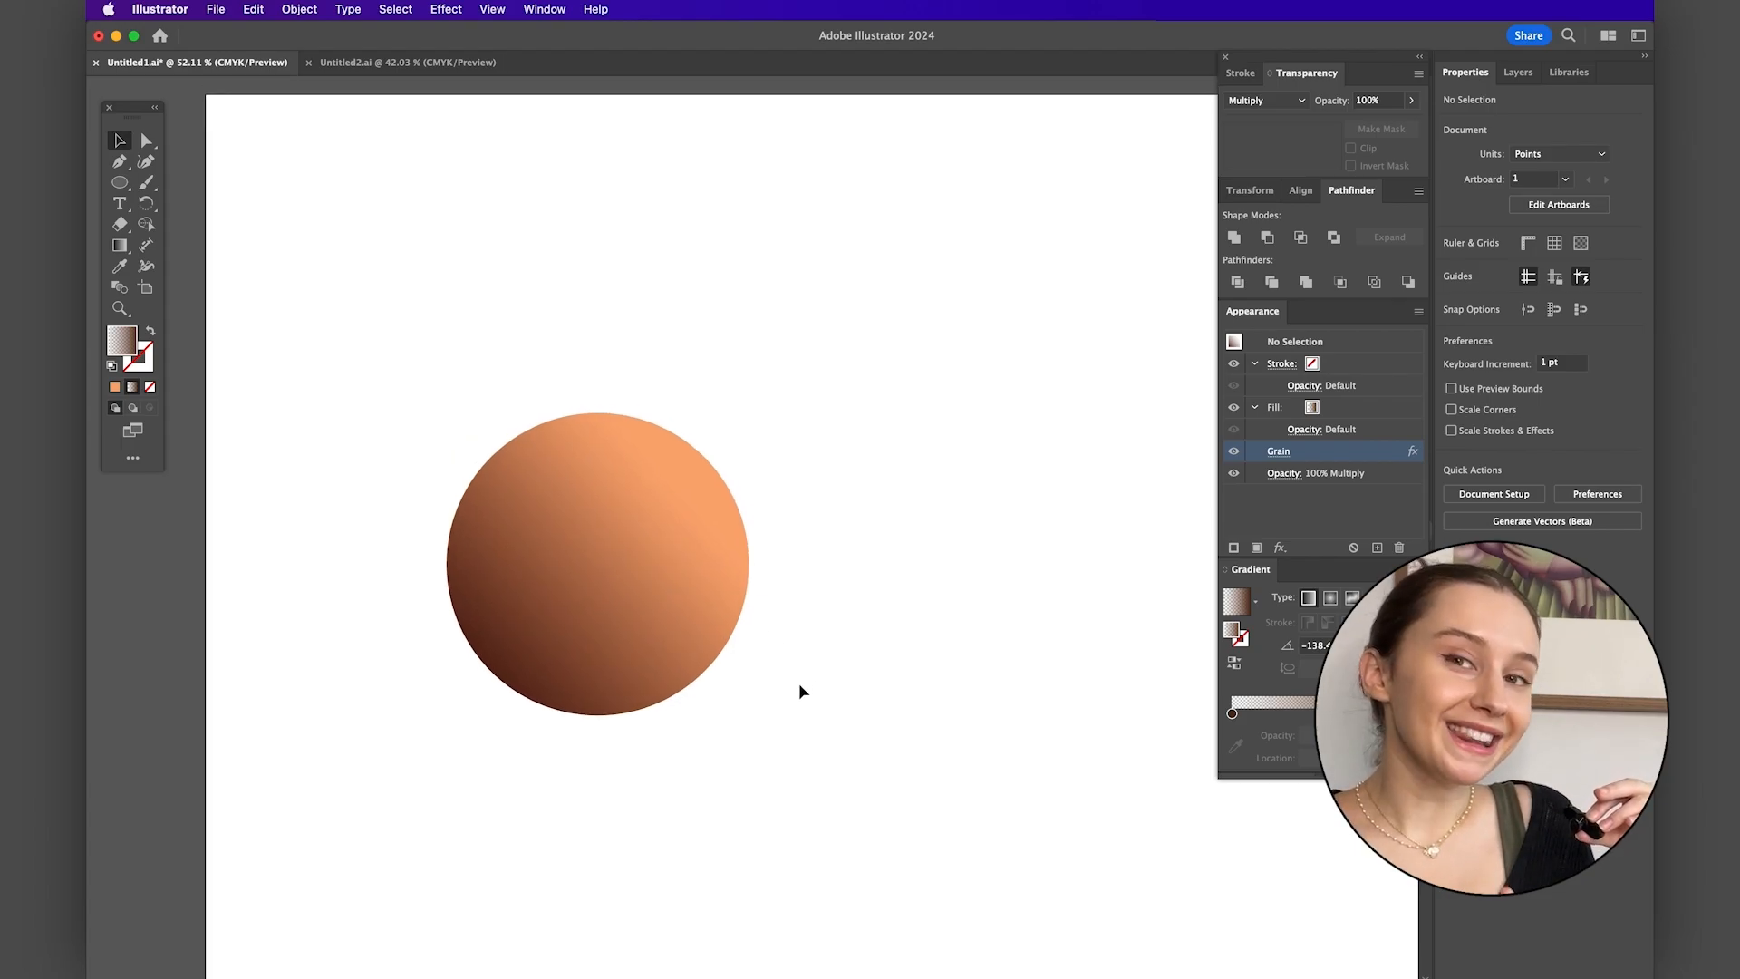
- Duplicate the clipped circle group horizontally to the right, placing the copy at about X 934 pt
left_click(567, 563)
scroll(564, 559, "right", 2)
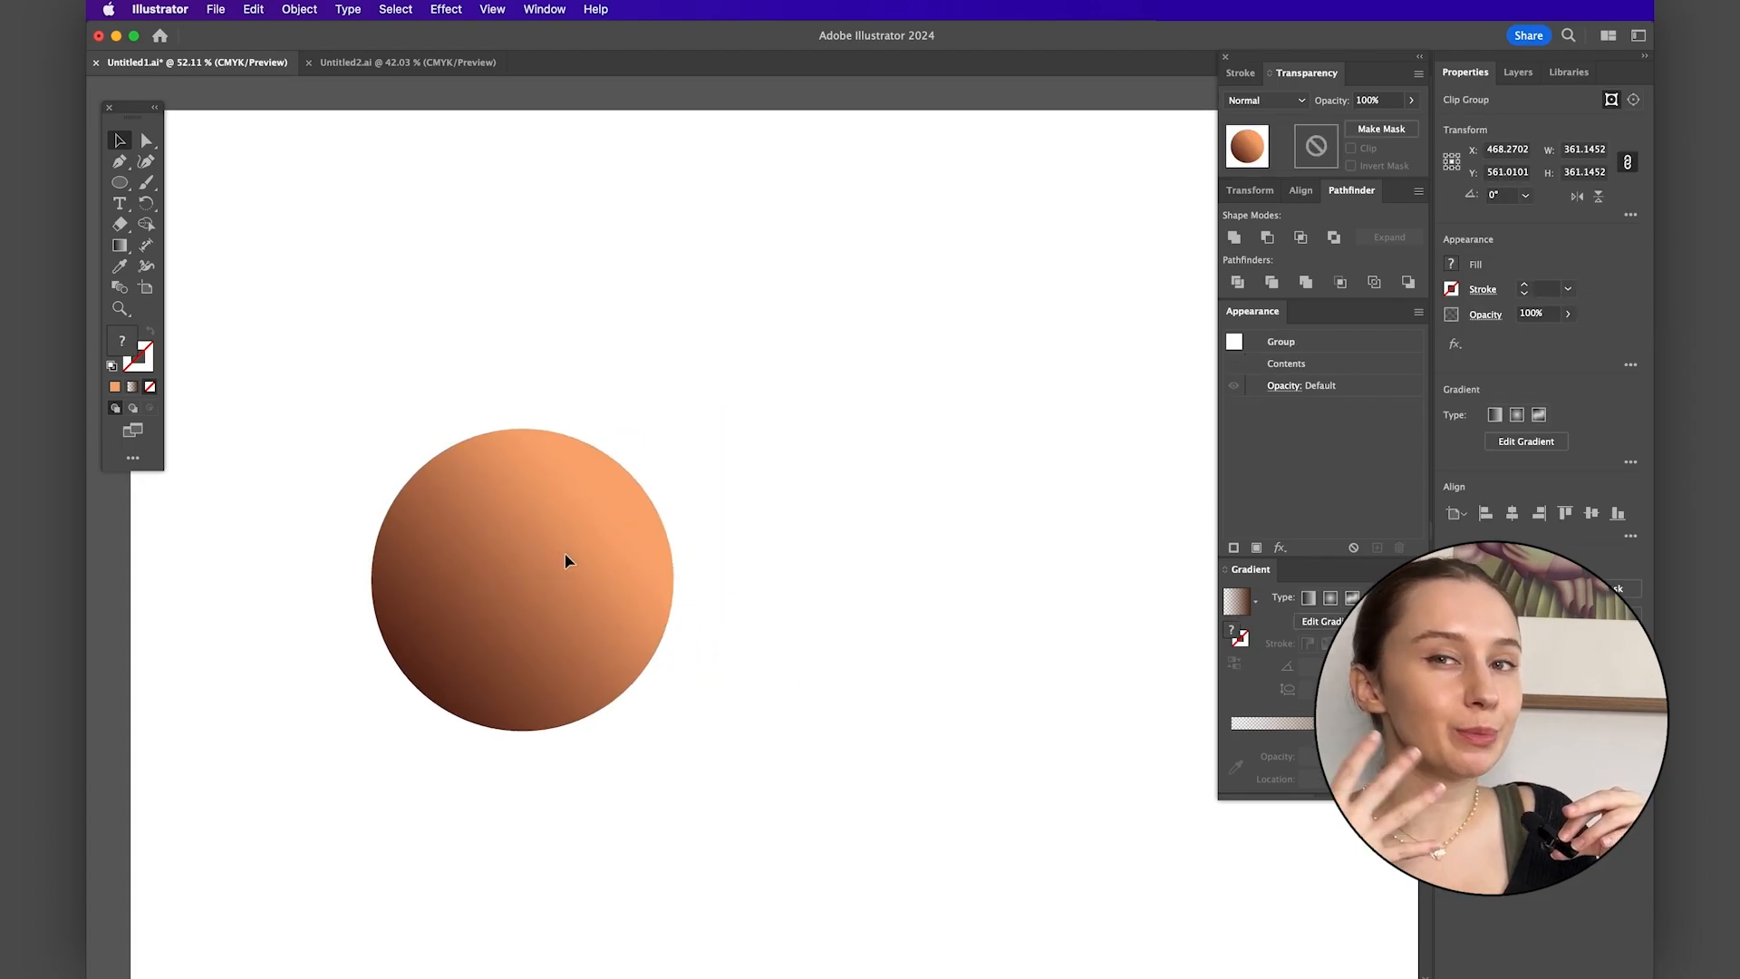
scroll(565, 561, "right", 1)
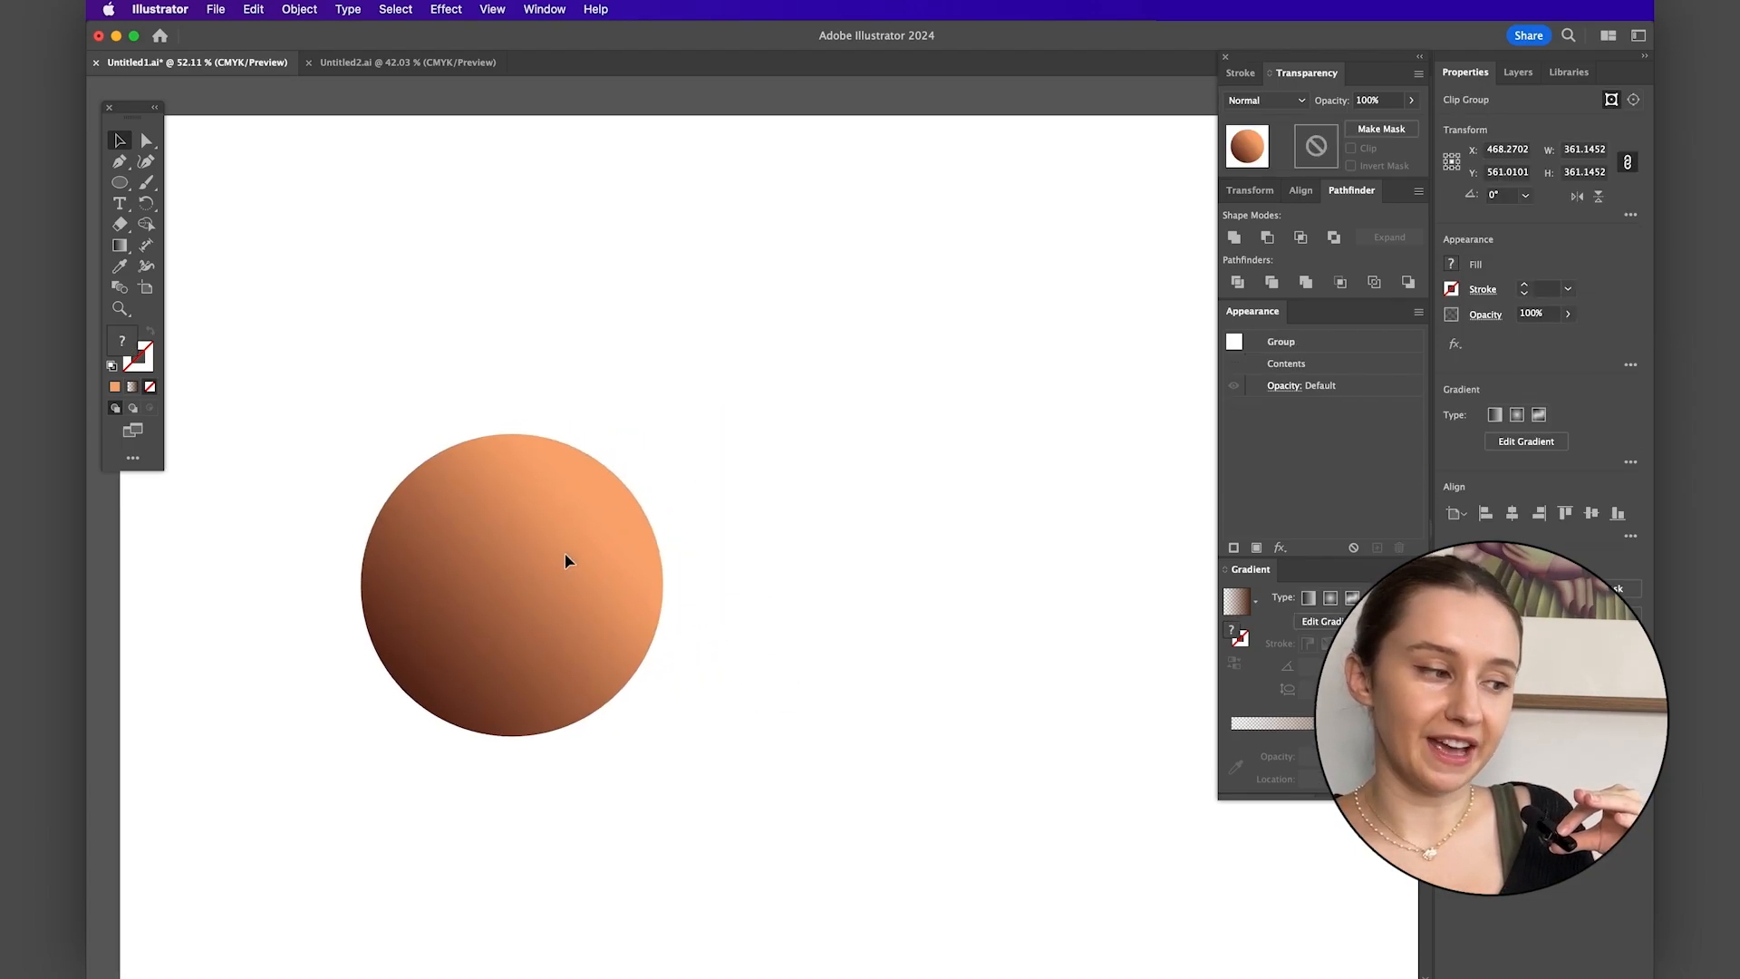
scroll(565, 561, "right", 1)
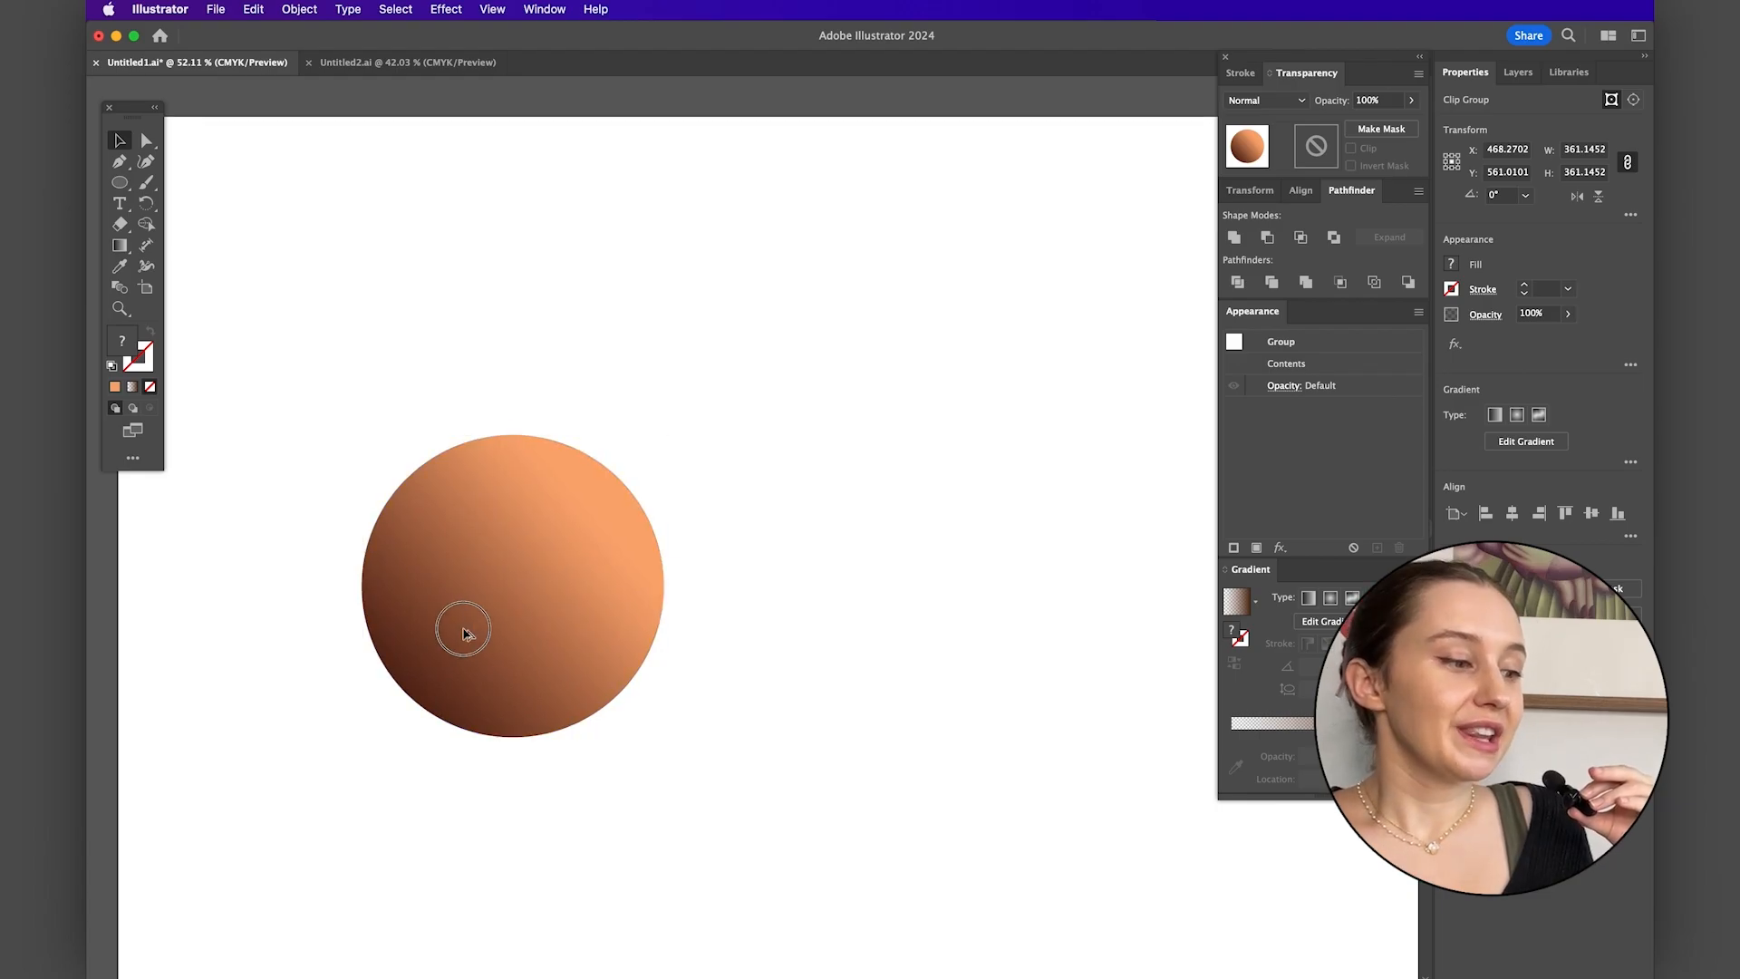
left_click_drag(456, 616, 839, 606)
scroll(836, 609, "down", 1)
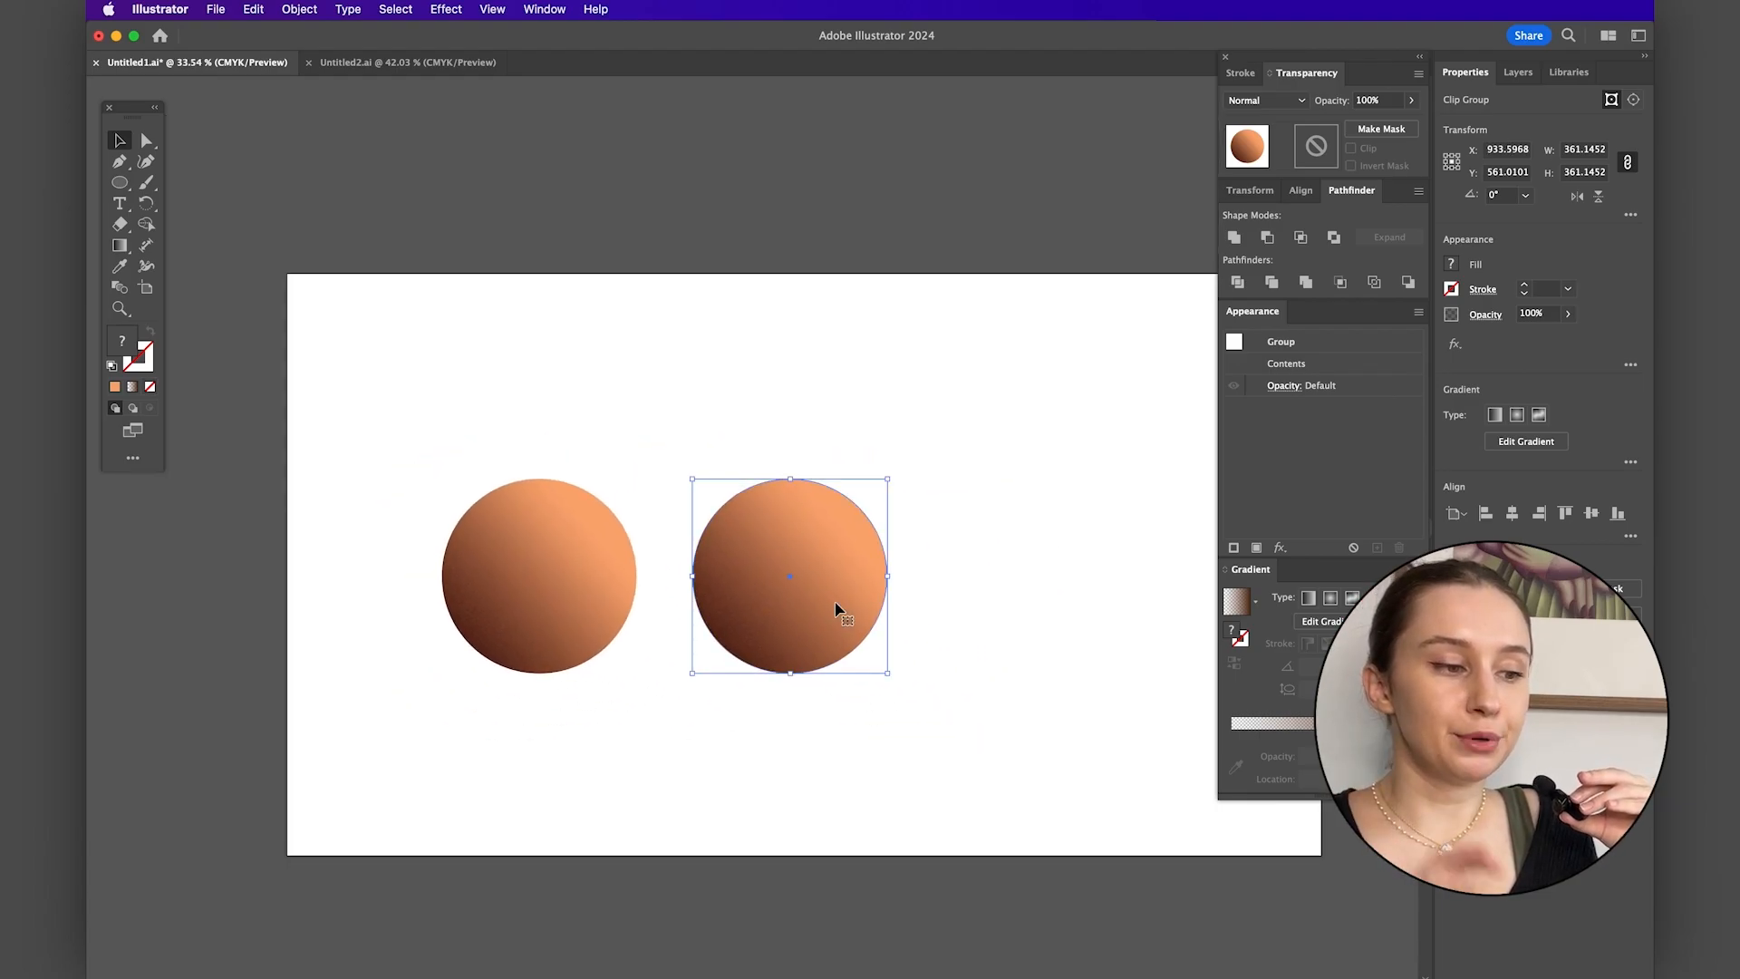
- Isolate the duplicated clip group and change the gradient circle inside it to a radial gradient
scroll(834, 606, "up", 5)
scroll(791, 610, "down", 1)
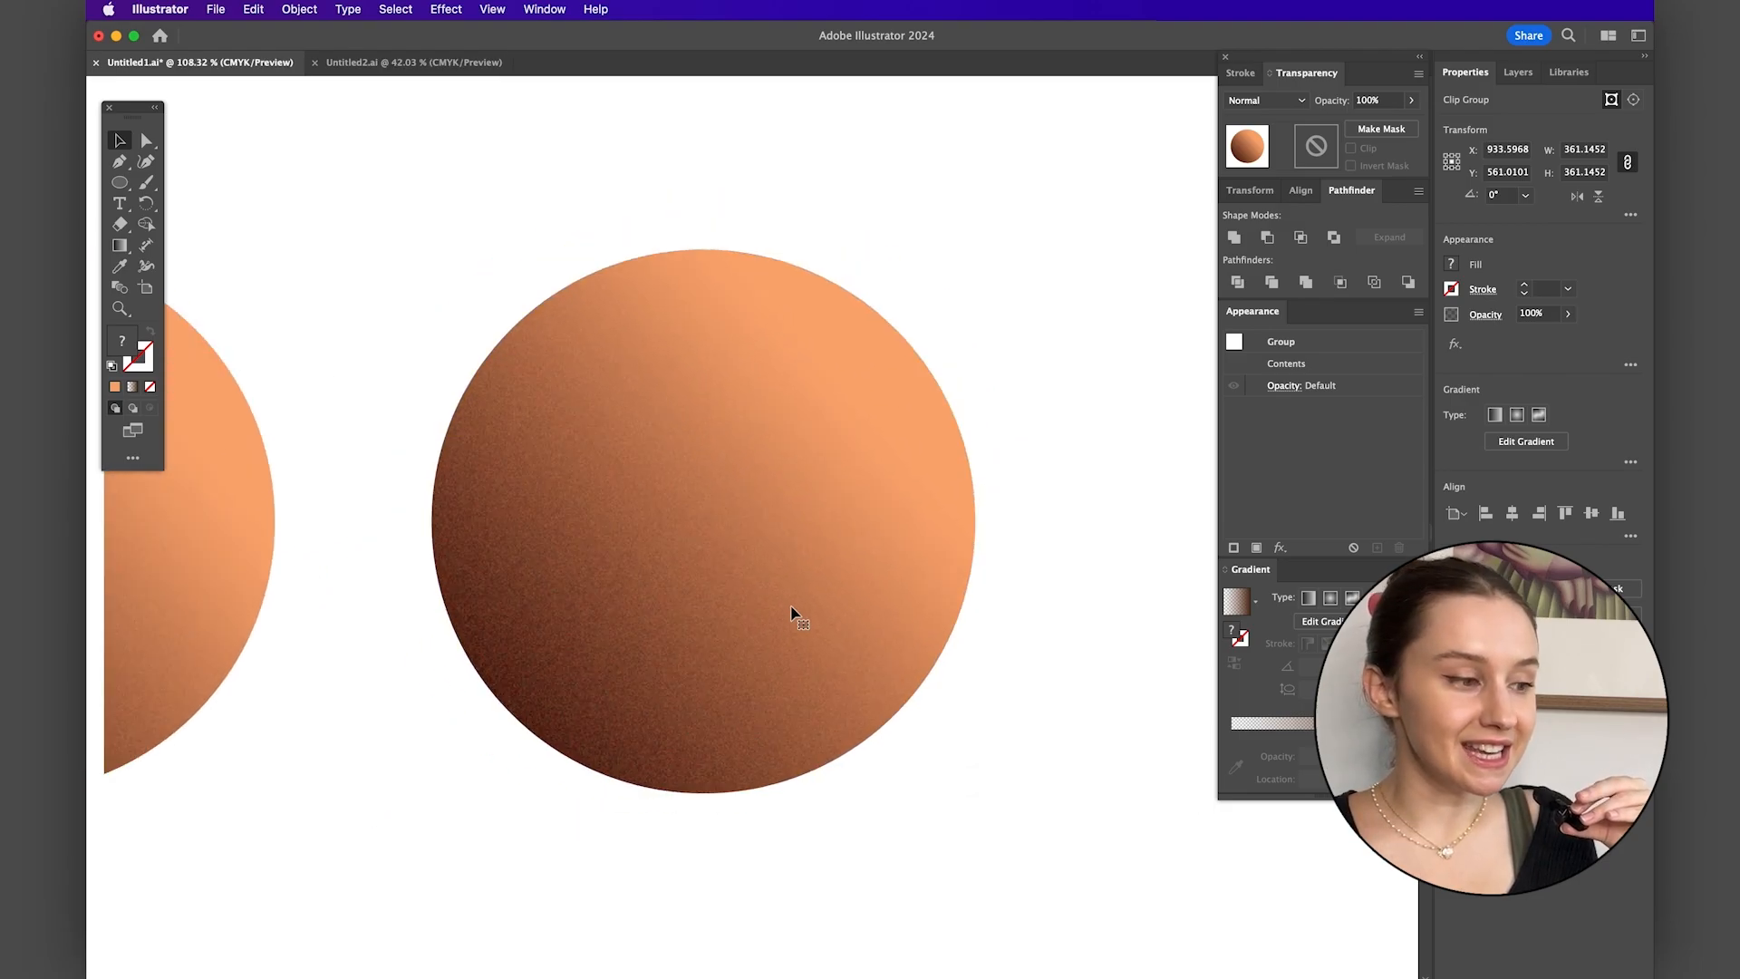
left_click(1017, 630)
scroll(789, 626, "up", 1)
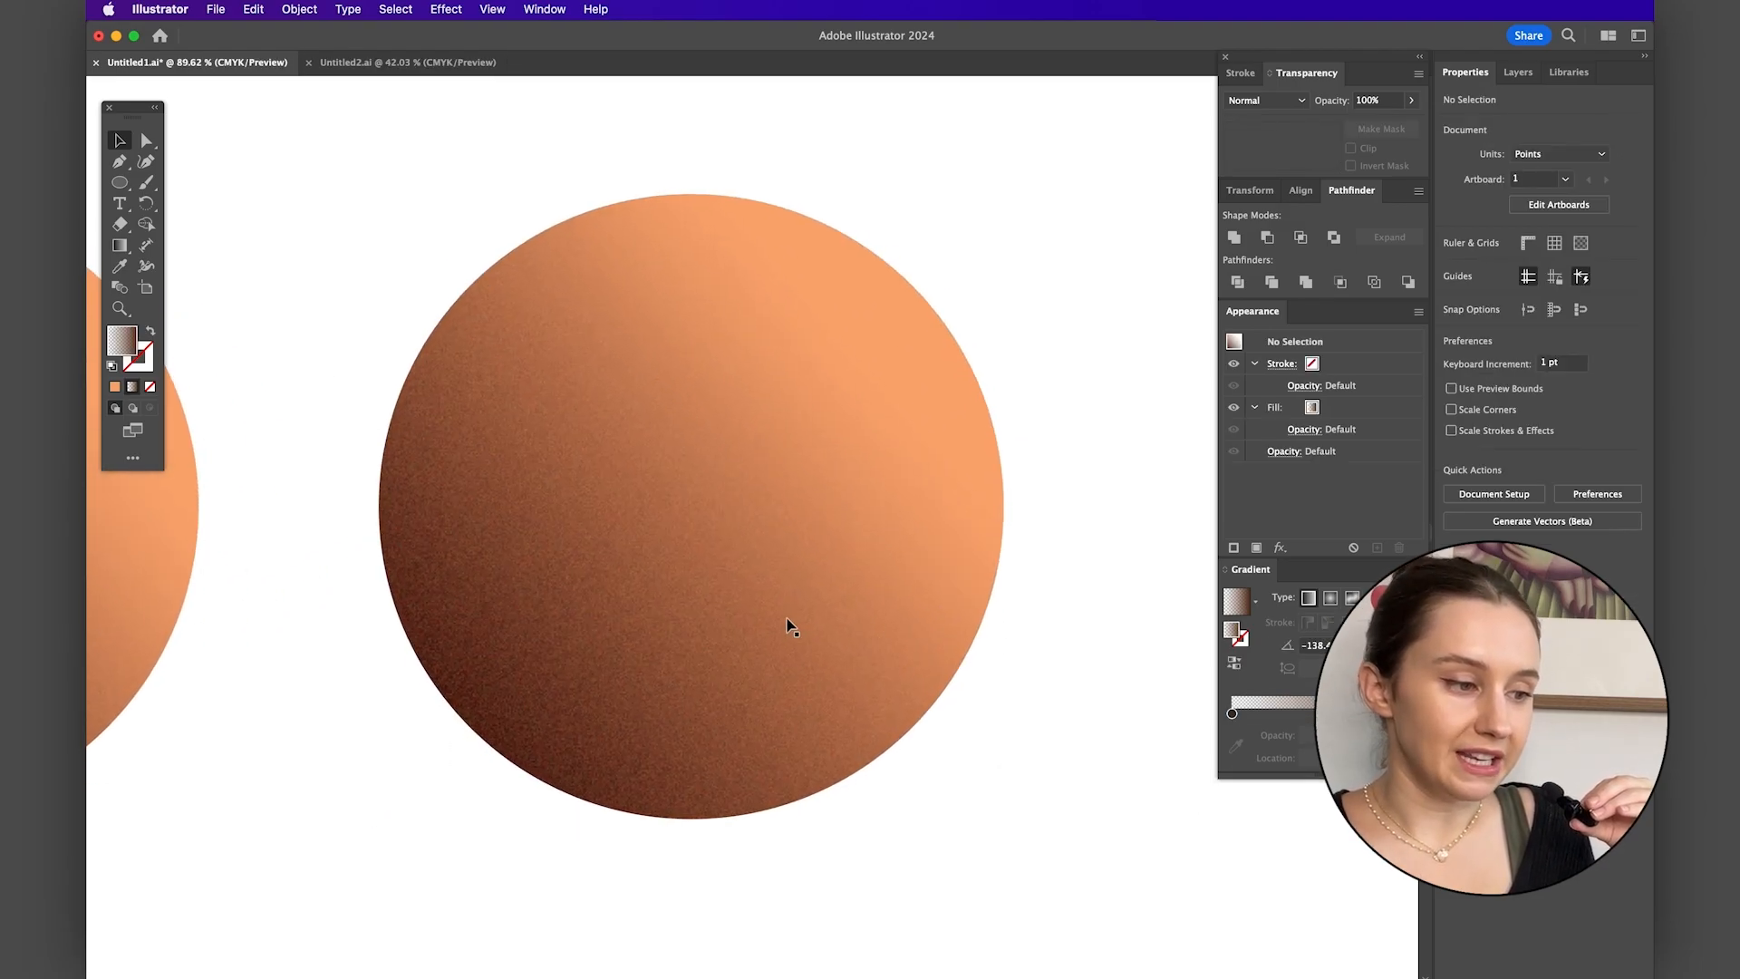
double_click(788, 621)
left_click(785, 617)
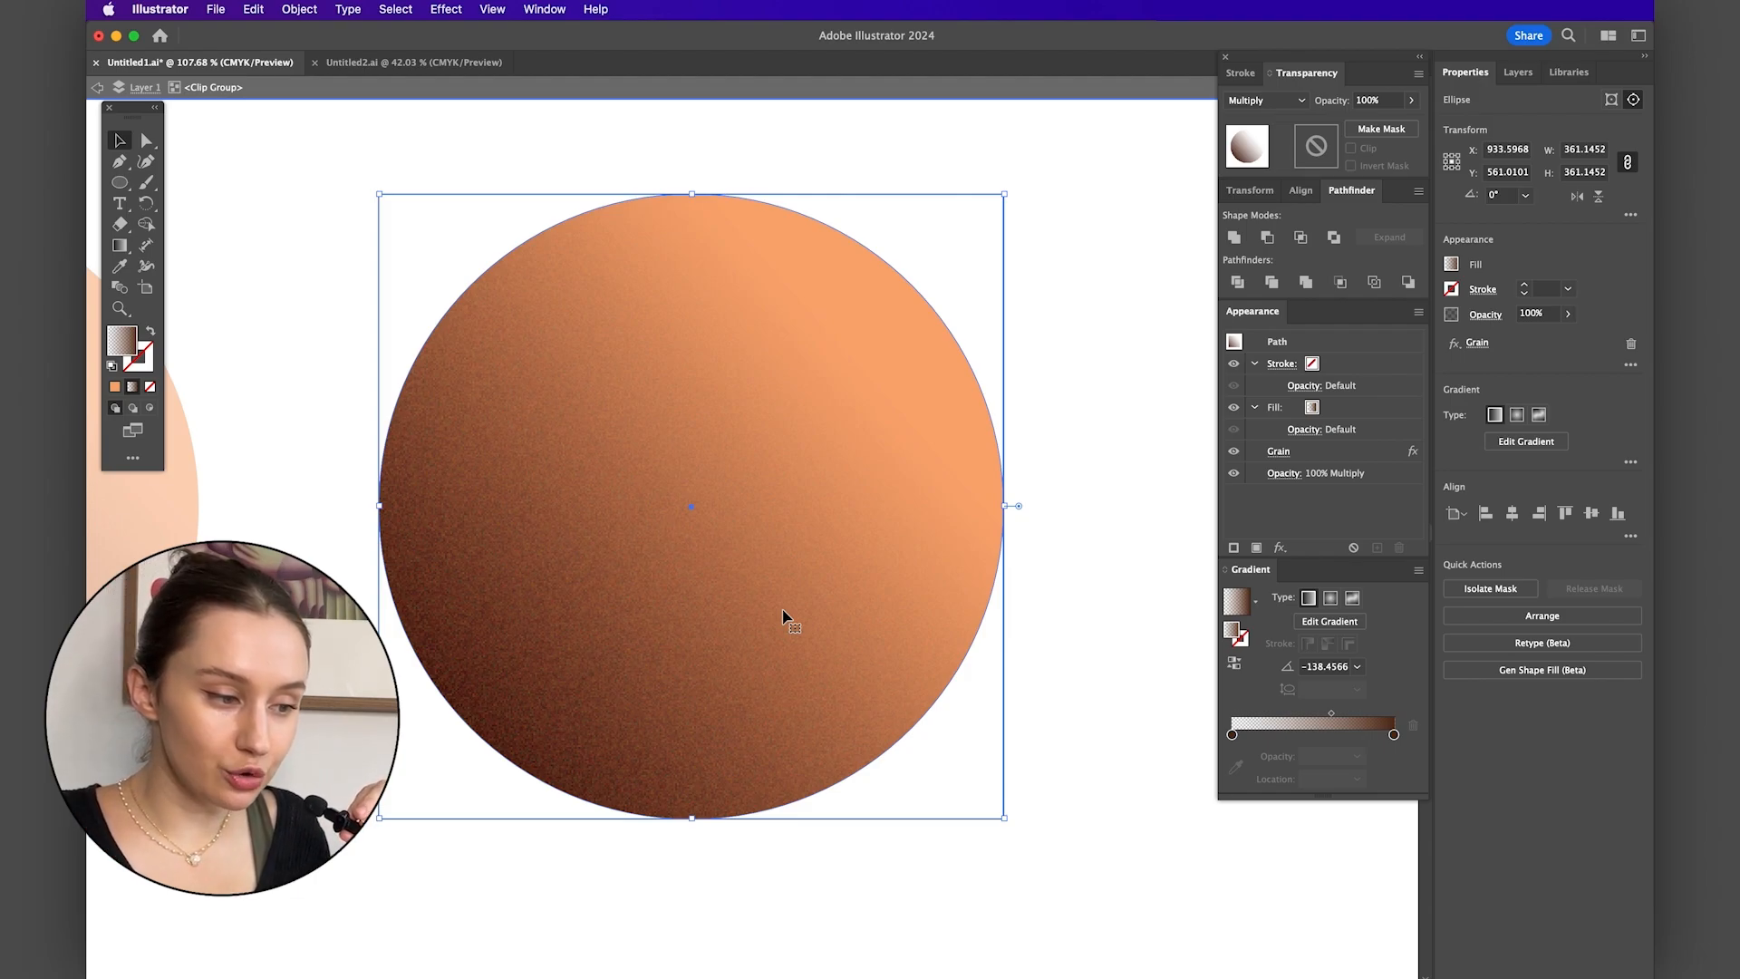
left_click(1330, 599)
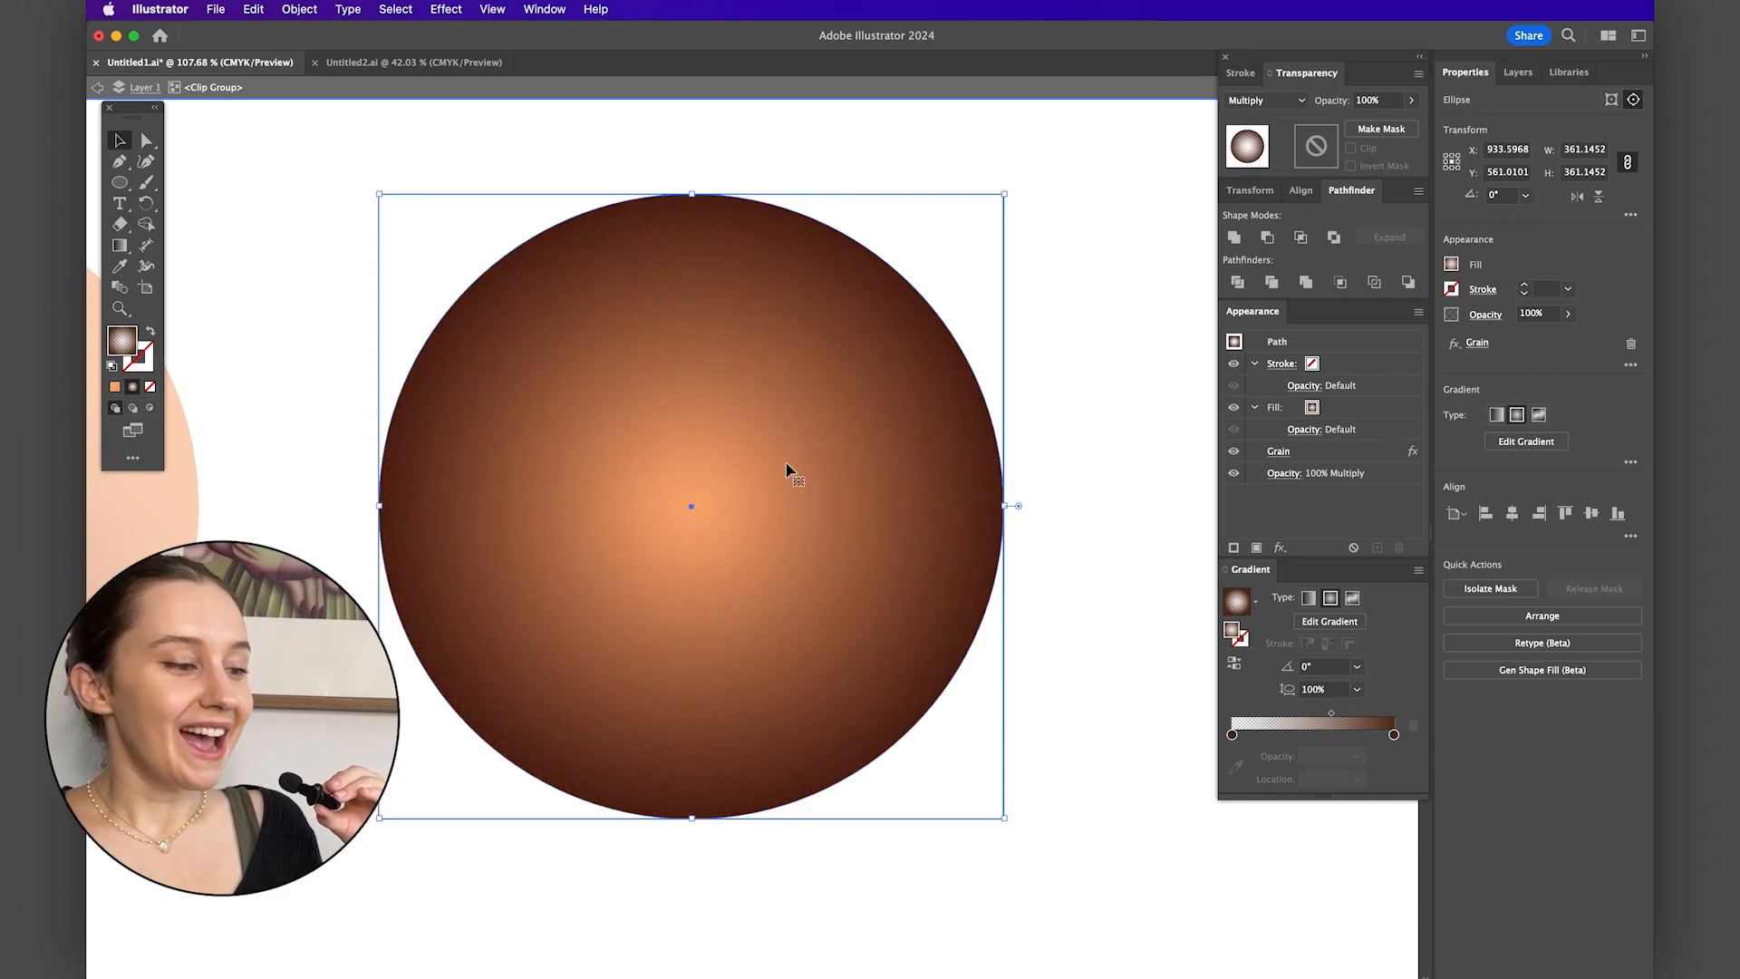
- Redraw the radial gradient from the circle's upper centre toward its lower-left edge, at an angle of about -117°
key("g")
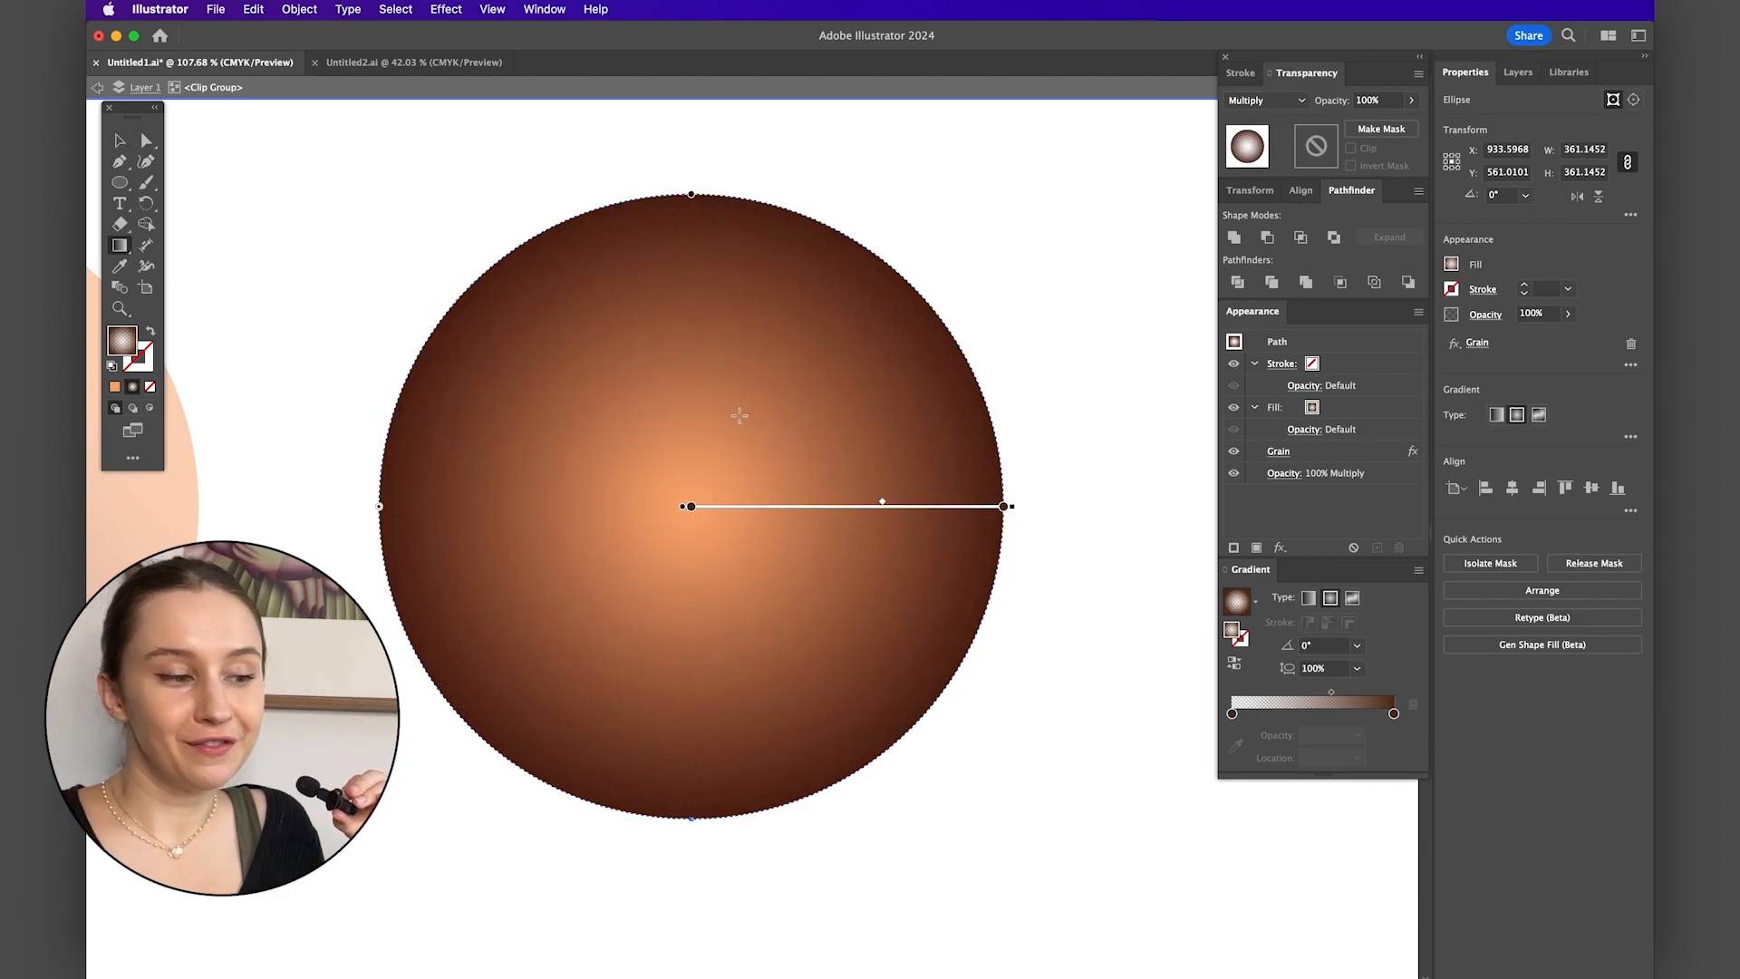
left_click_drag(578, 722, 834, 362)
left_click_drag(742, 423, 597, 666)
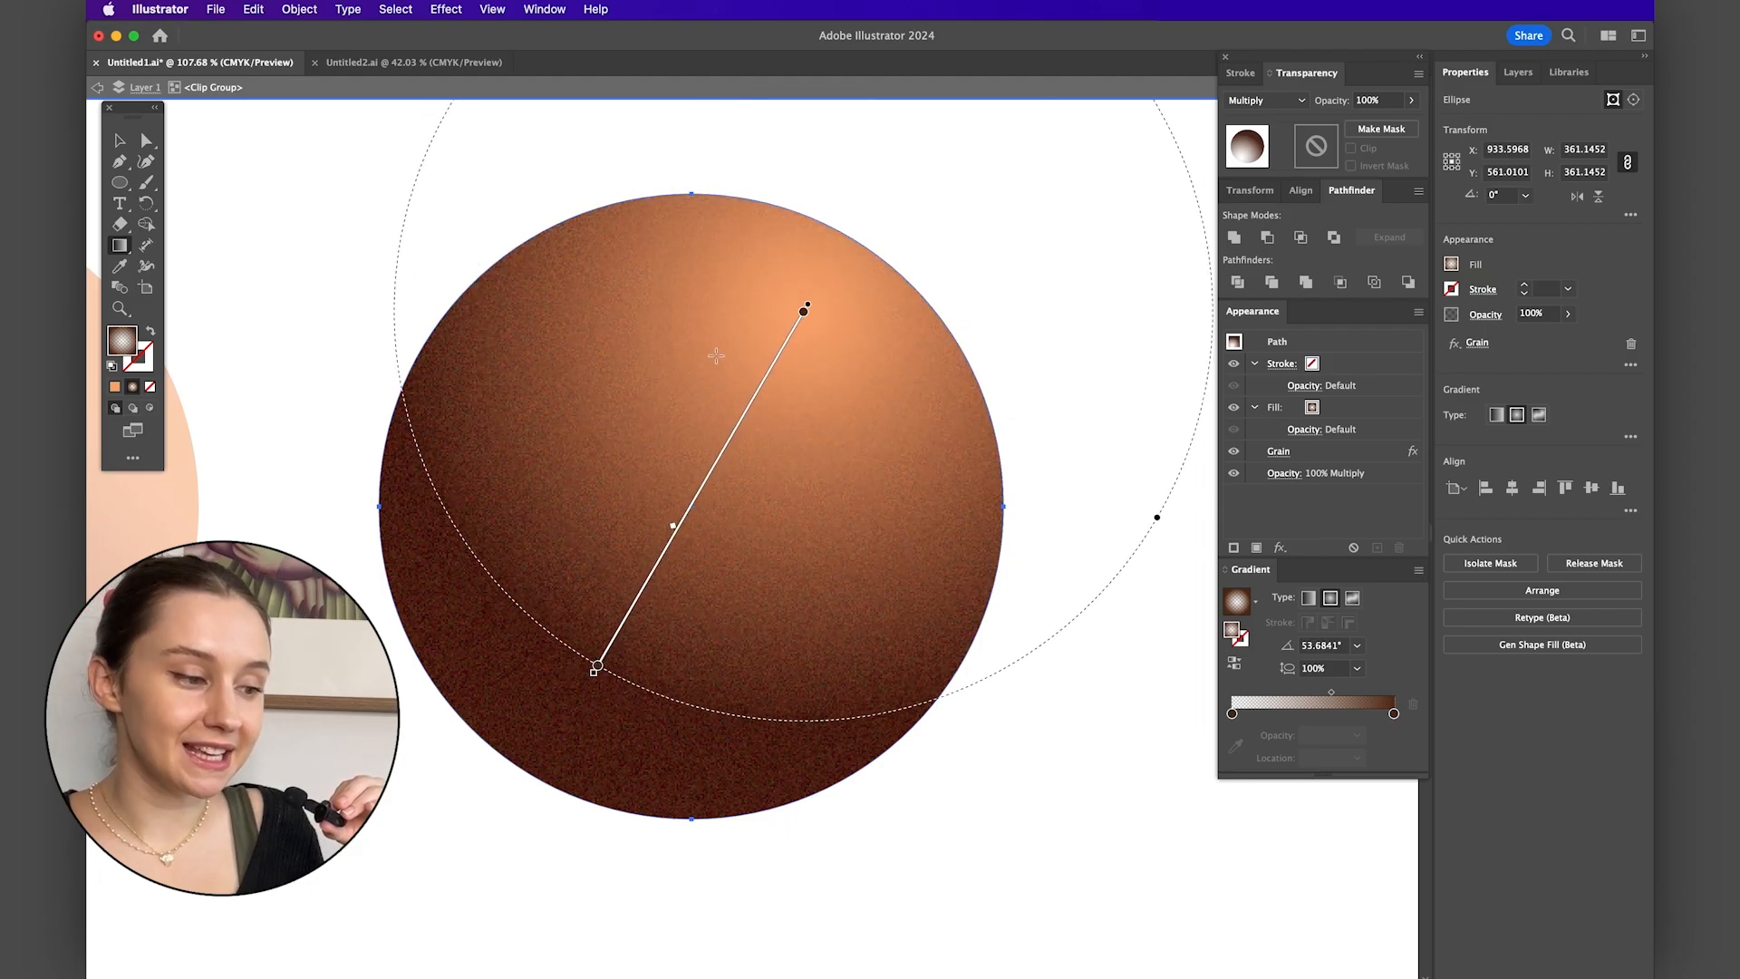
left_click_drag(716, 355, 538, 703)
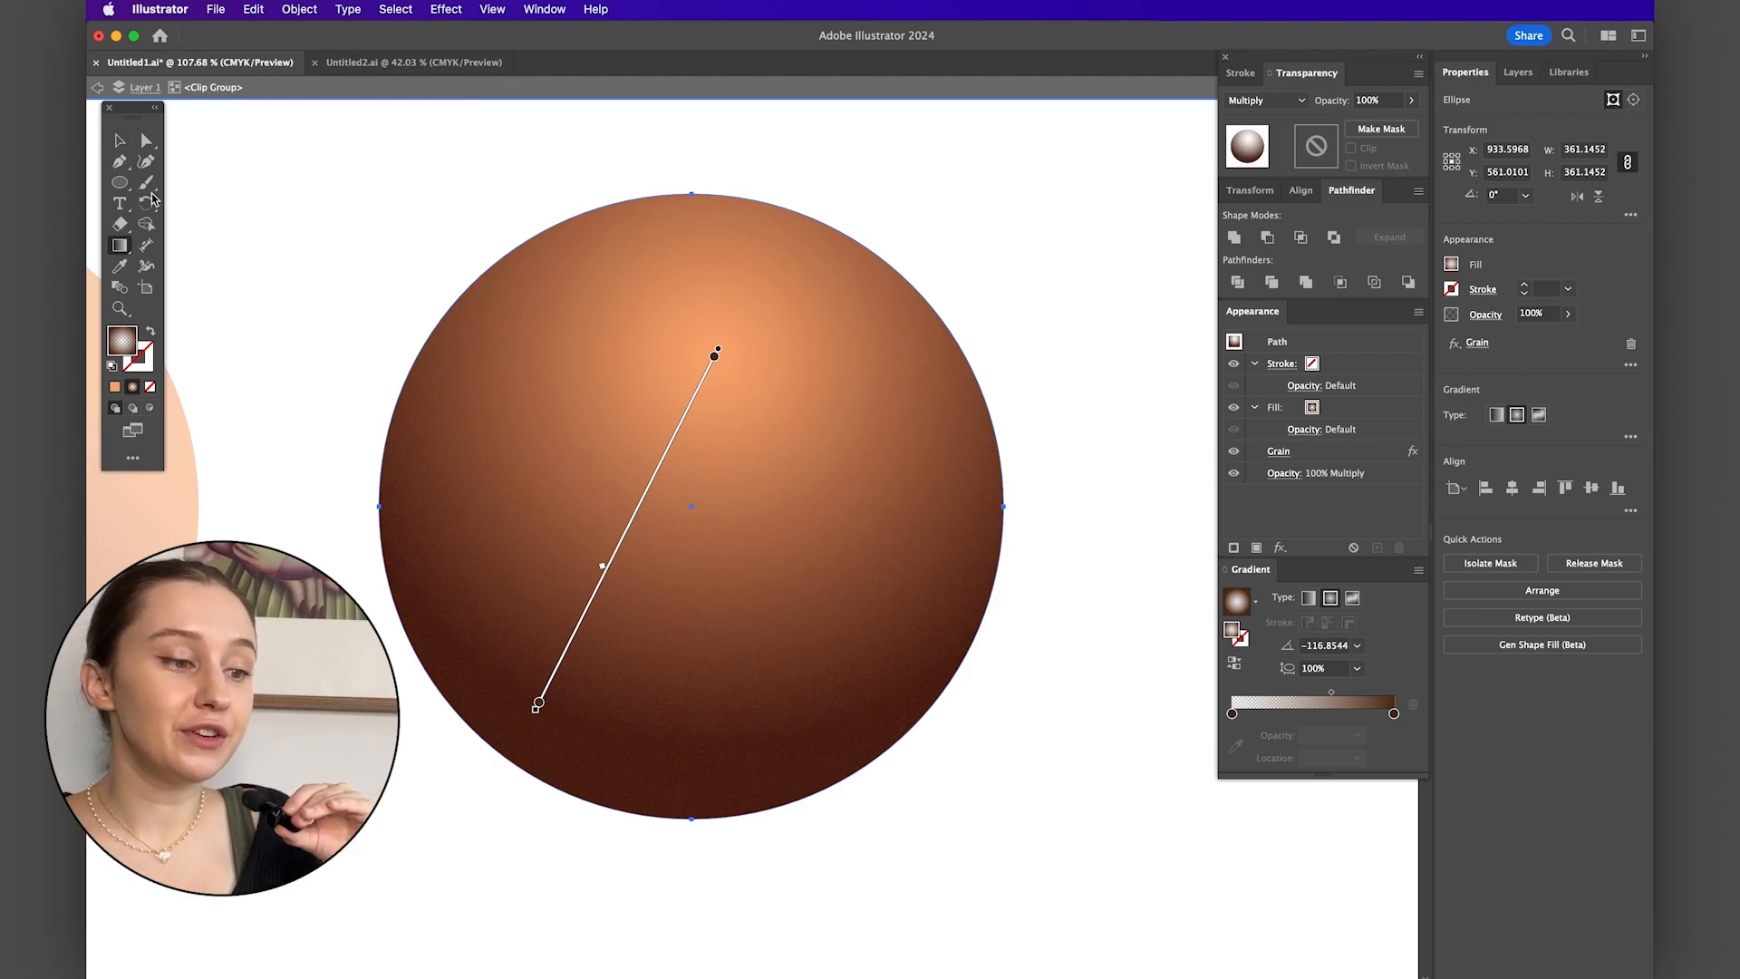
left_click(119, 140)
scroll(762, 493, "down", 3)
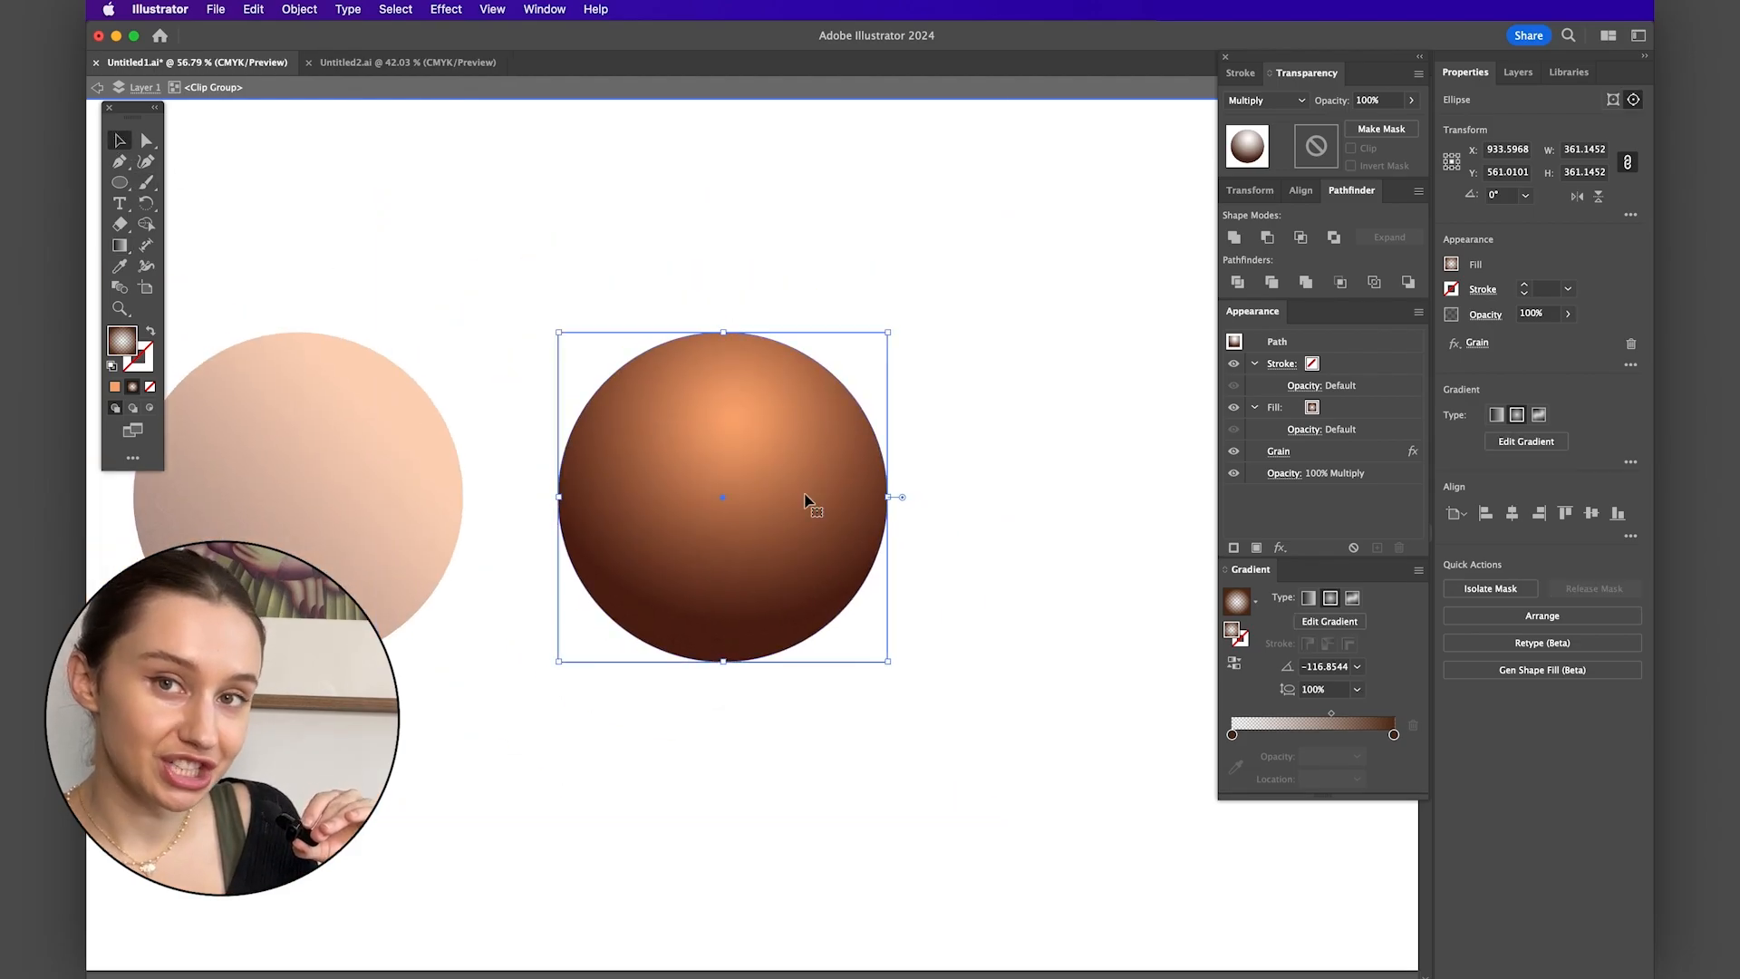
- Apply the circle's radial gradient to the top orange organic blob by sampling it with the Eyedropper
left_click(973, 523)
scroll(974, 523, "right", 4)
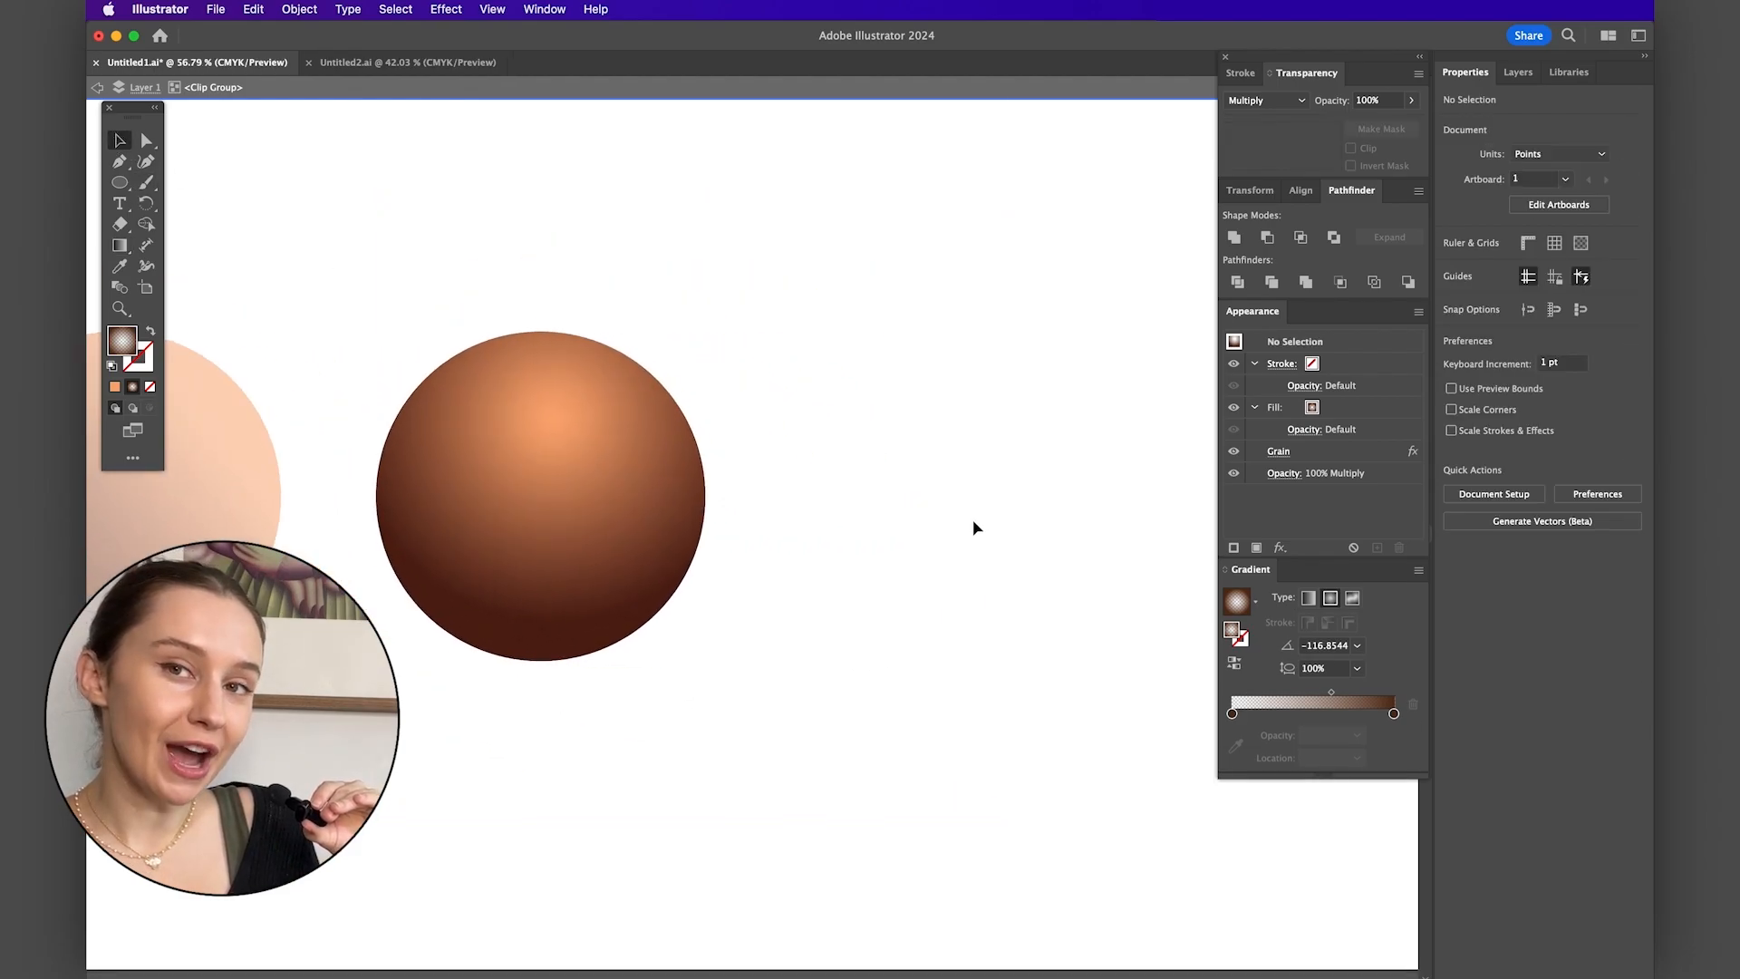
scroll(987, 528, "up", 3)
scroll(987, 533, "left", 5)
scroll(987, 533, "up", 3)
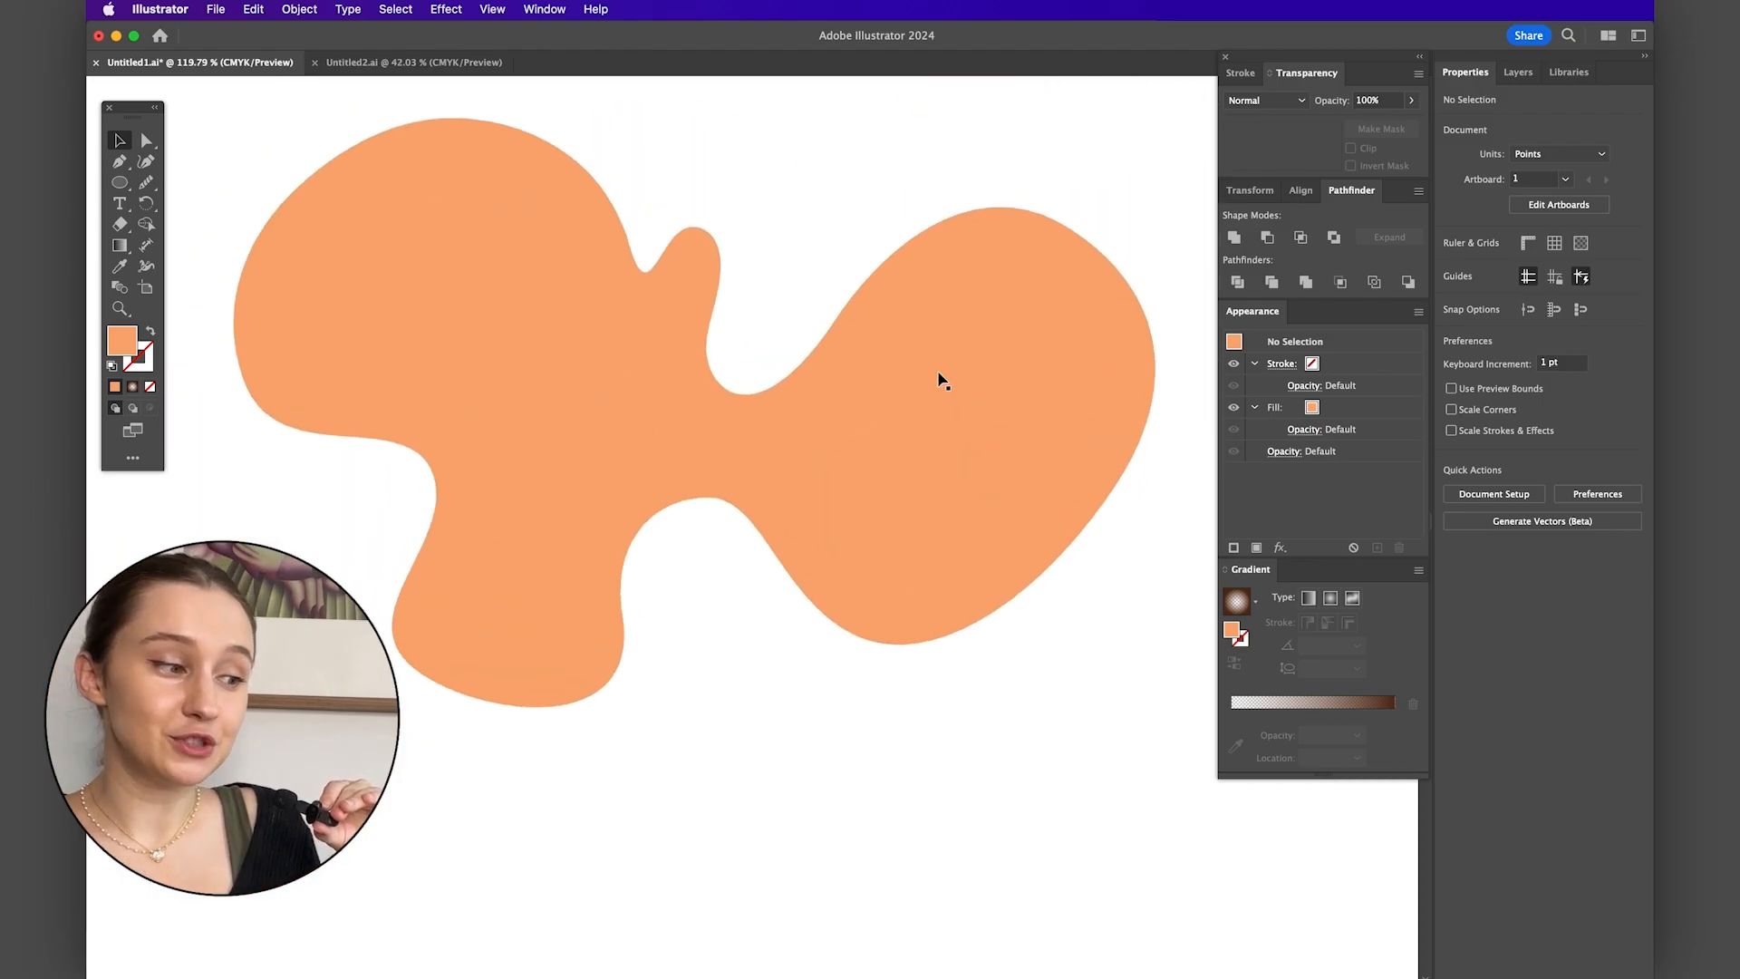
scroll(943, 381, "down", 2)
left_click(933, 389)
key("i")
left_click(368, 528)
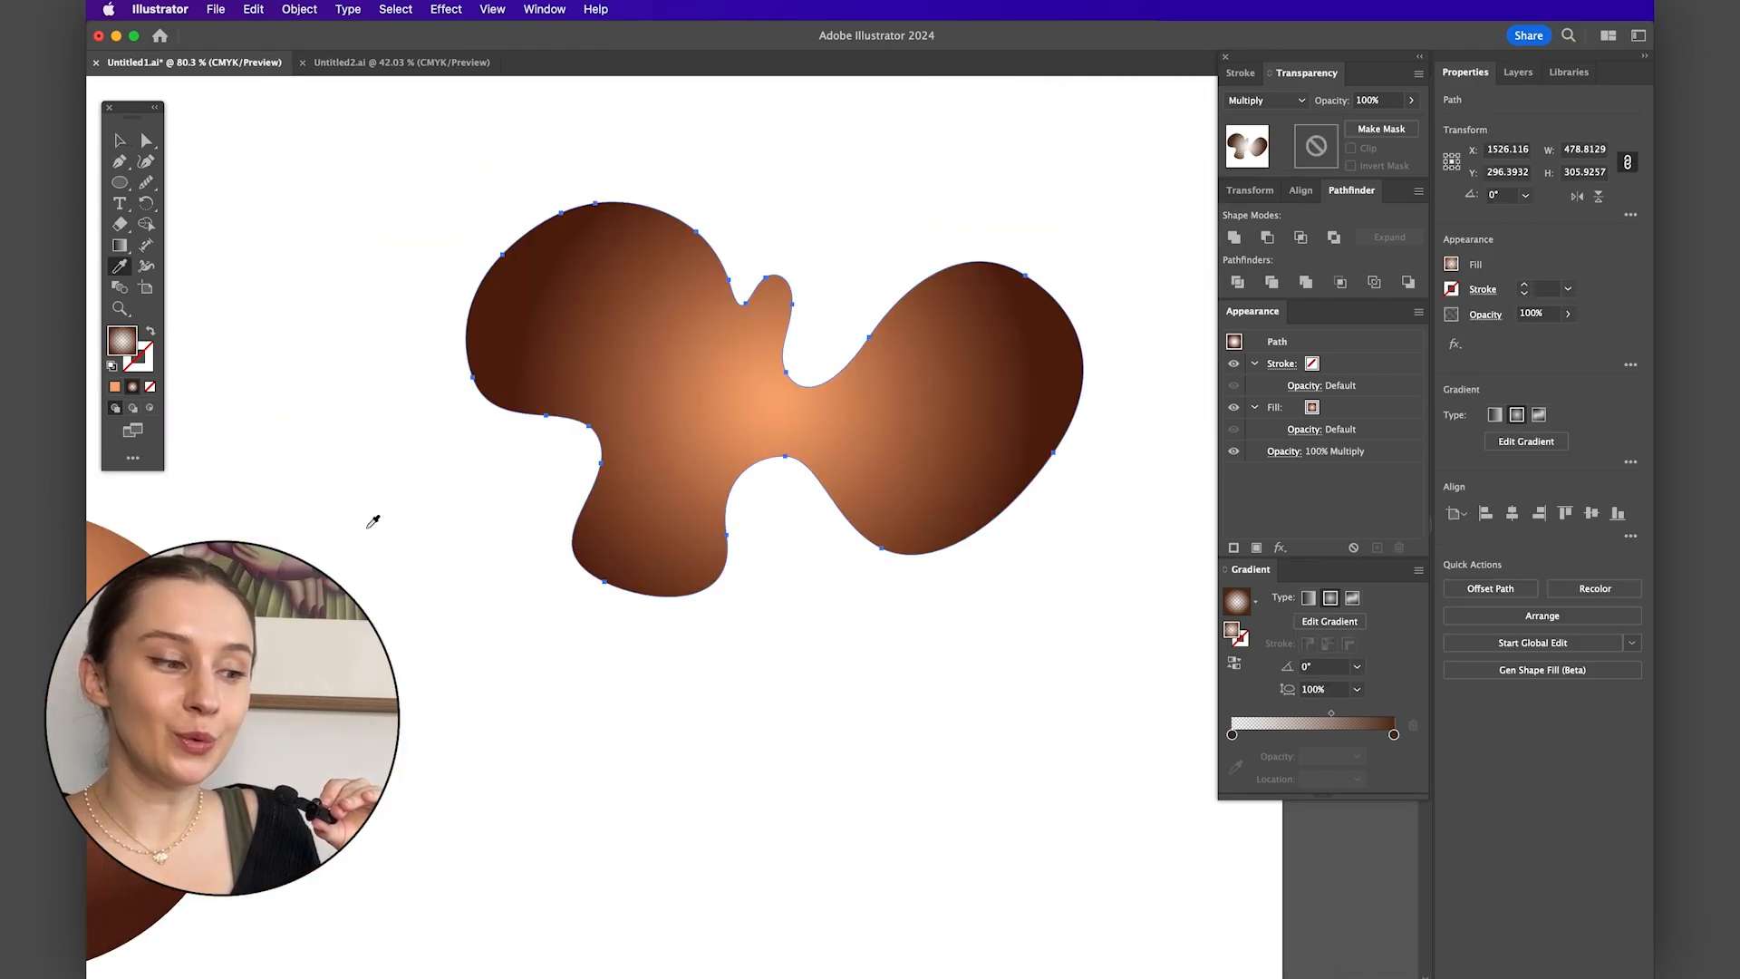
- Redraw and stretch the blob's radial gradient from its lower middle toward the far lobe, at an angle of about -1°
left_click(119, 245)
left_click_drag(681, 396, 842, 262)
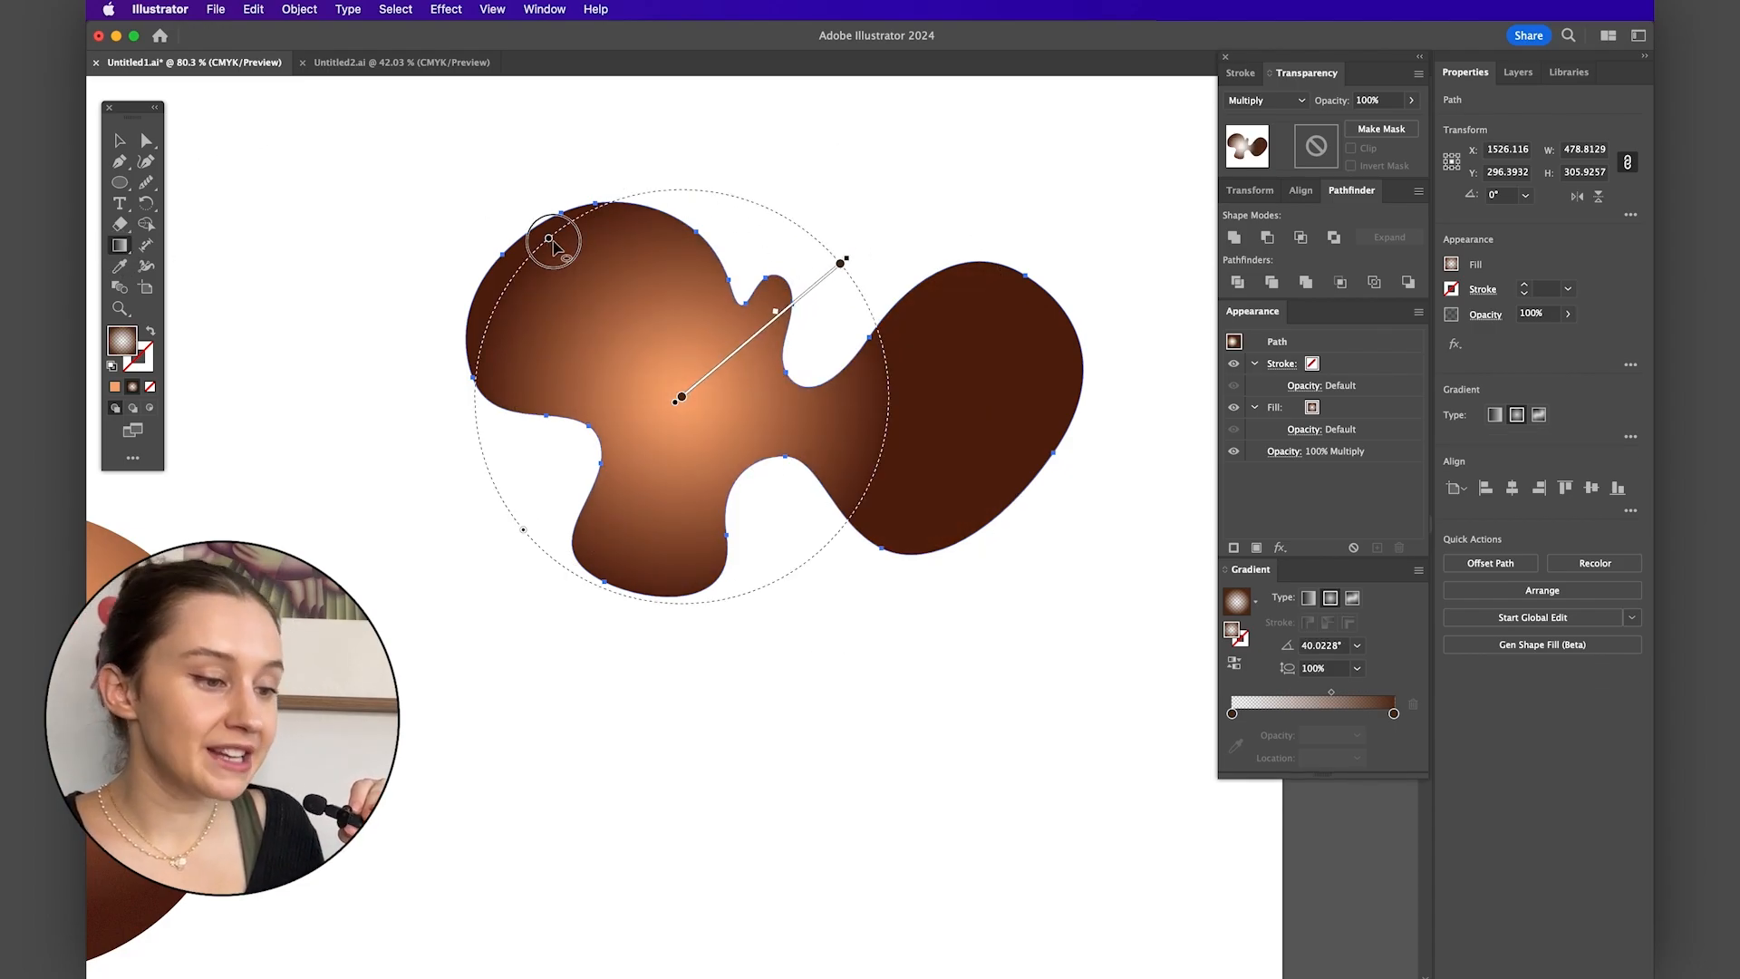
left_click_drag(549, 240, 616, 281)
left_click_drag(854, 257, 866, 496)
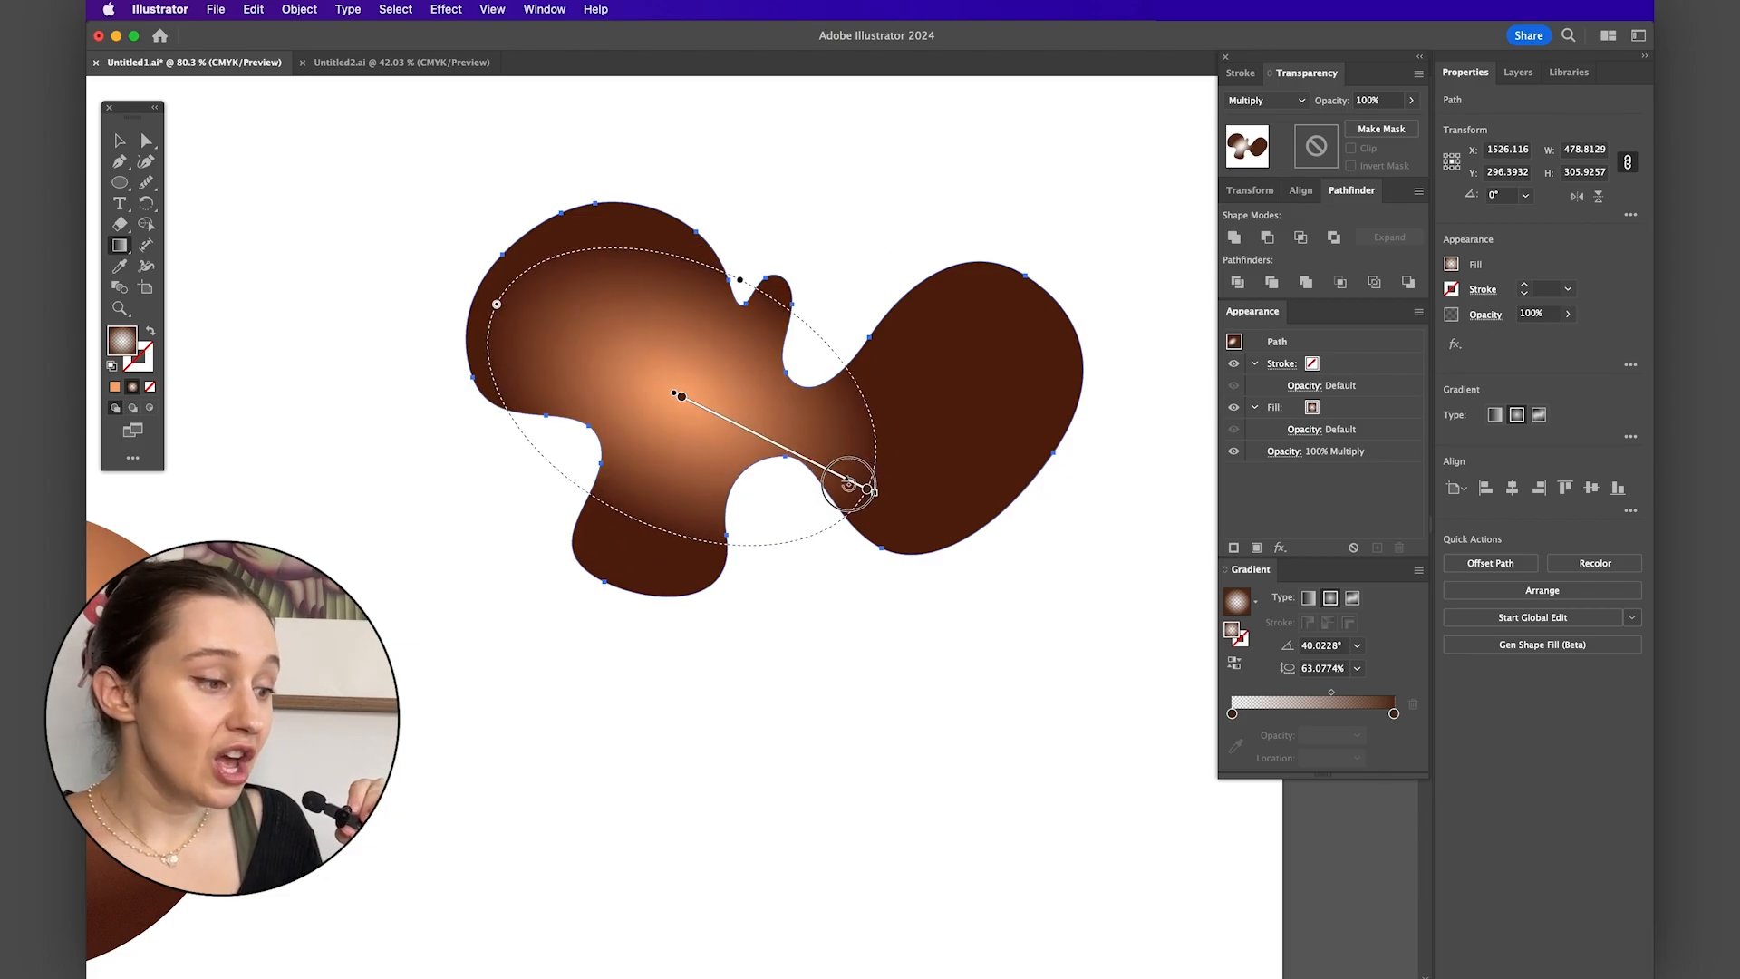
left_click_drag(654, 421, 968, 431)
key("v")
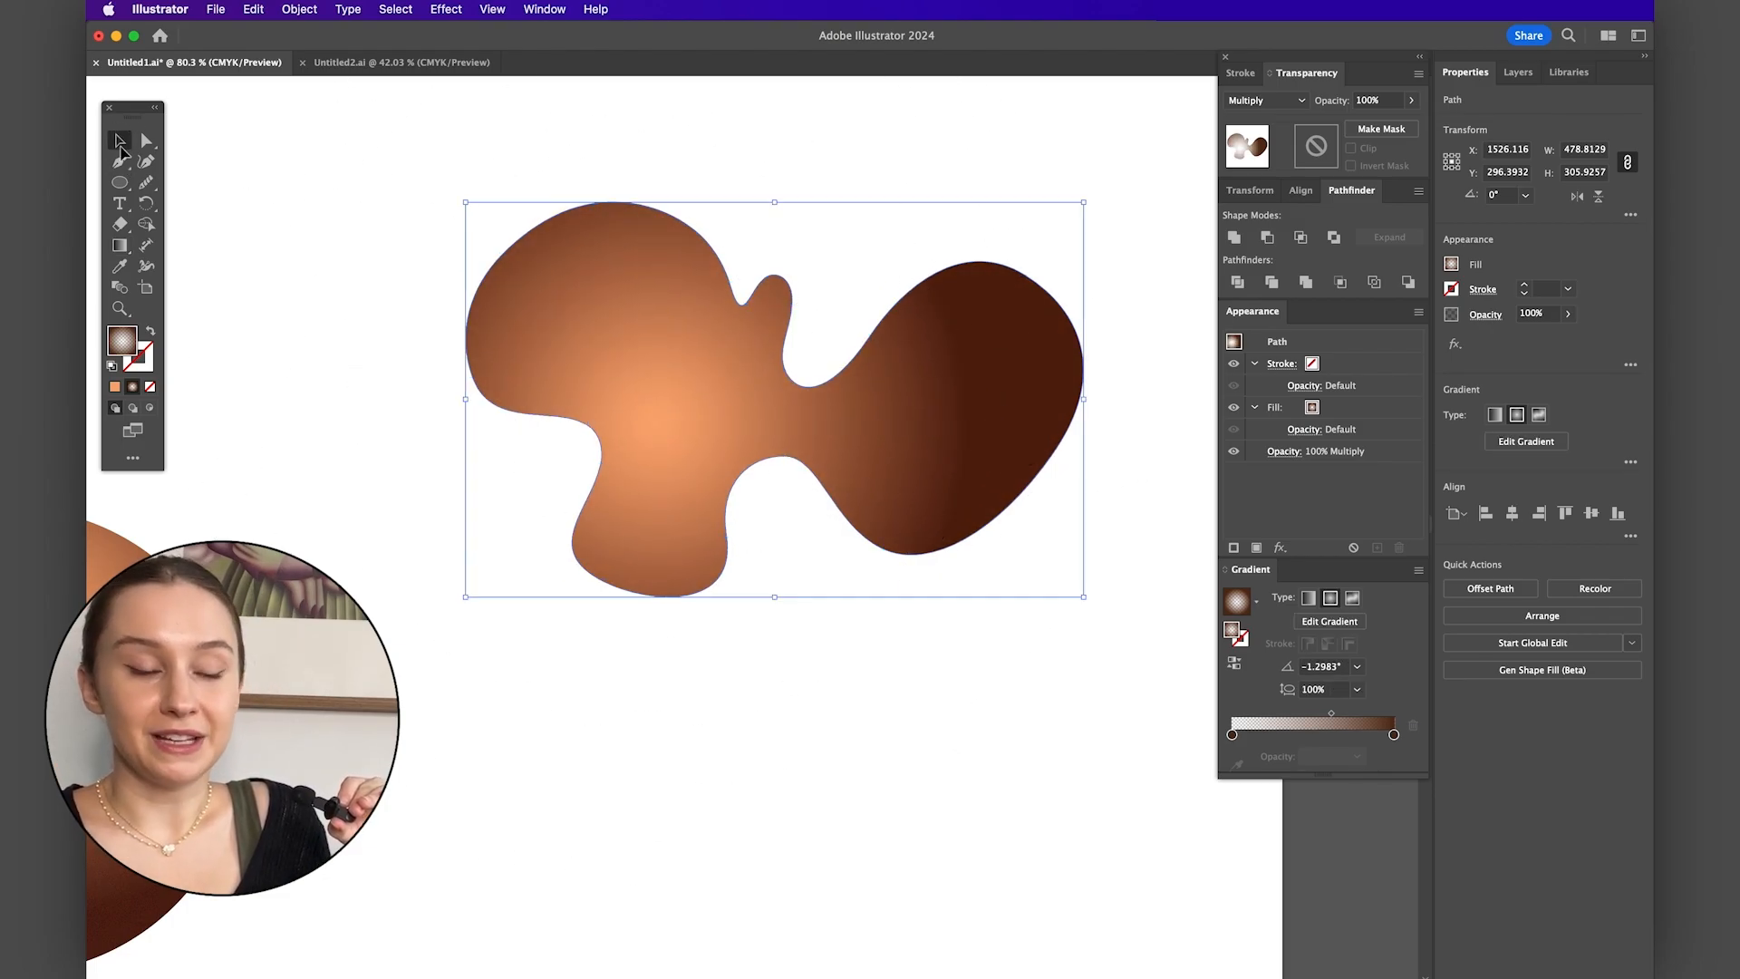
- Inspect the radial shading on the blob, and undo it back to the plain orange shape
left_click(848, 289)
scroll(847, 282, "up", 2)
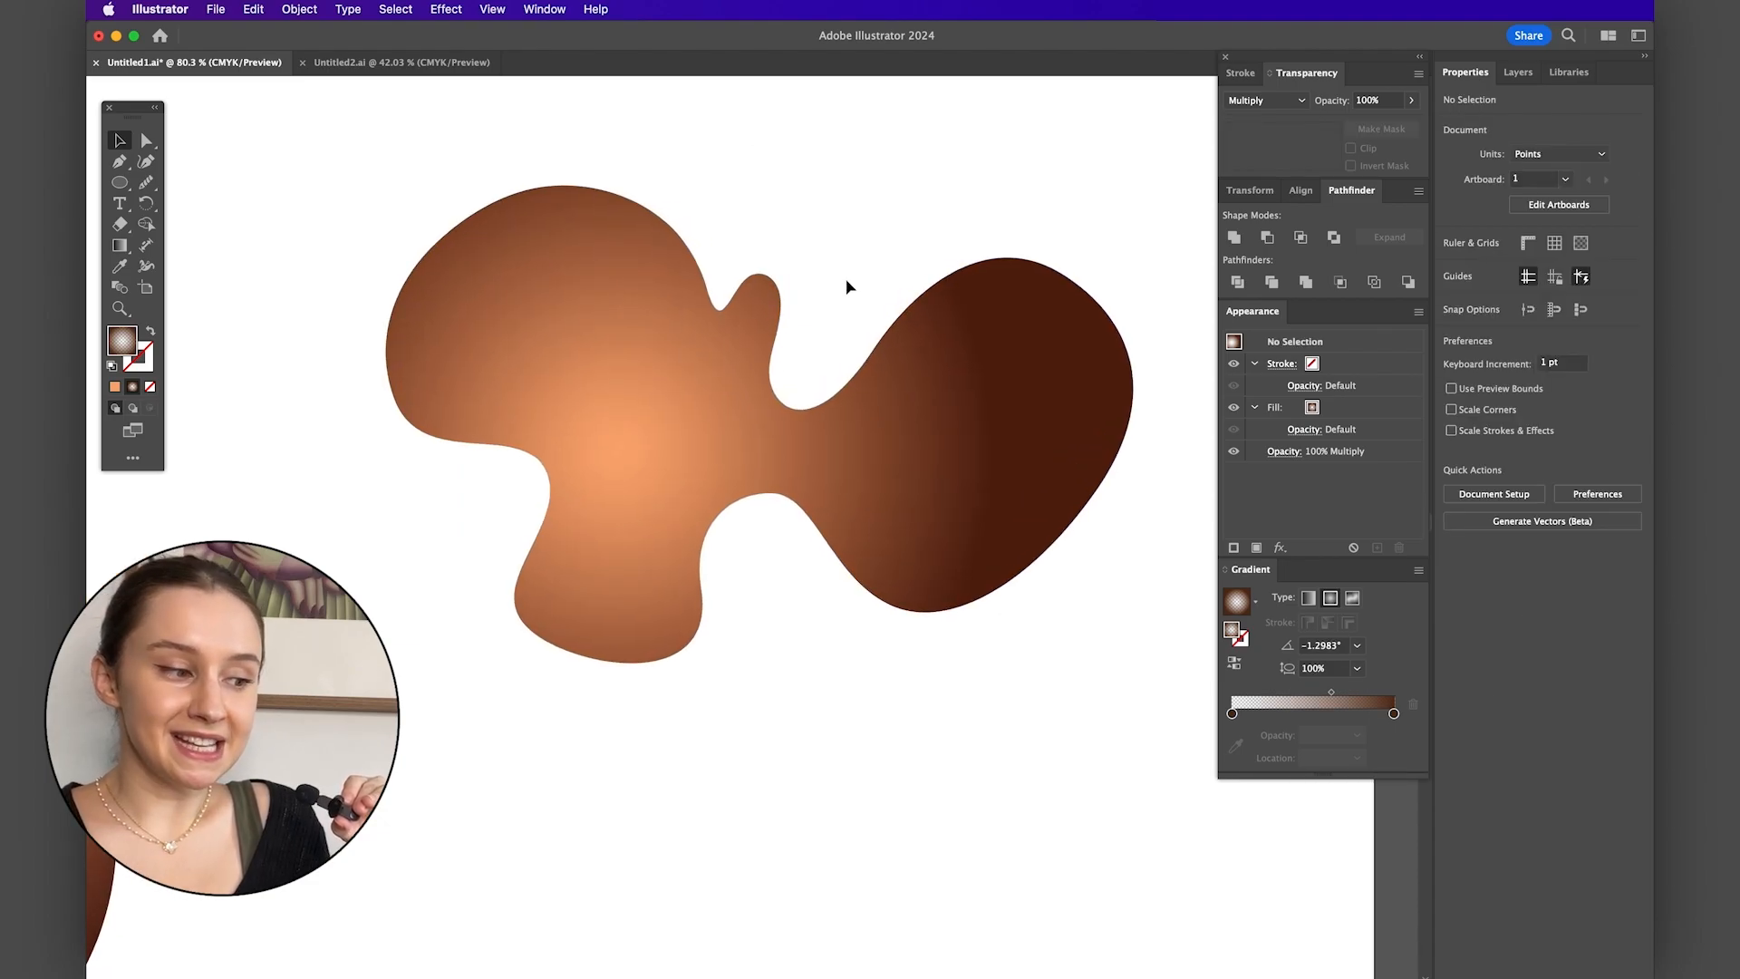
scroll(846, 282, "down", 2)
scroll(847, 282, "right", 2)
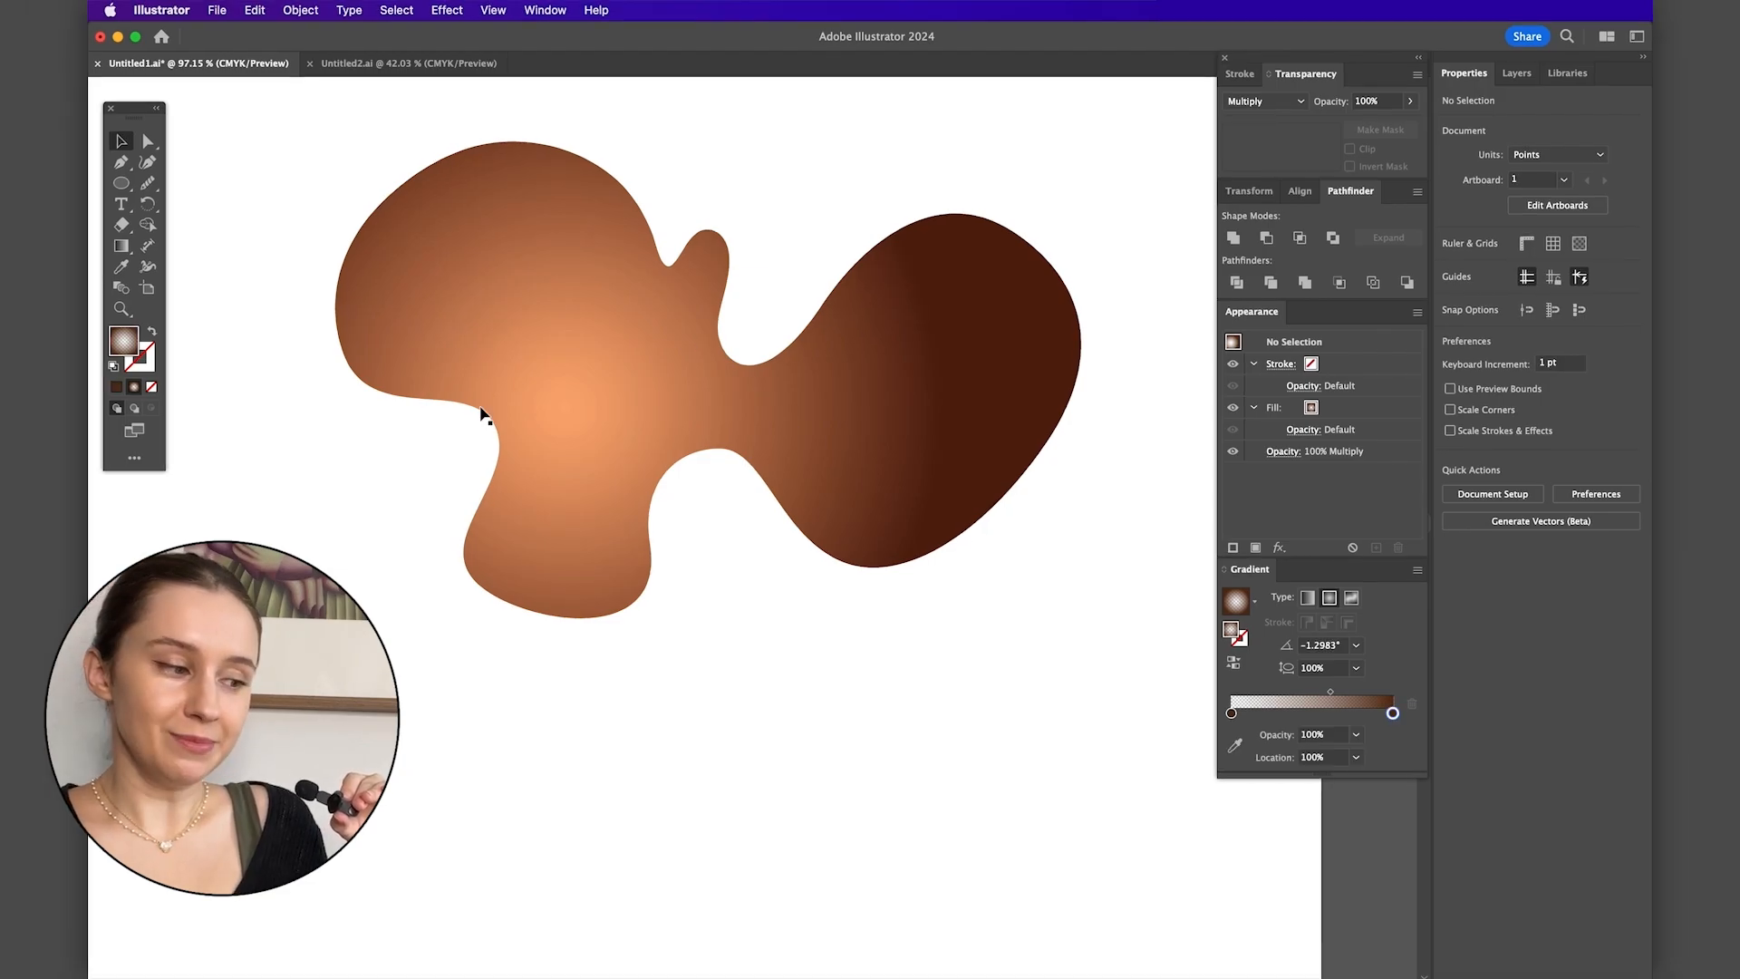
key("super+z")
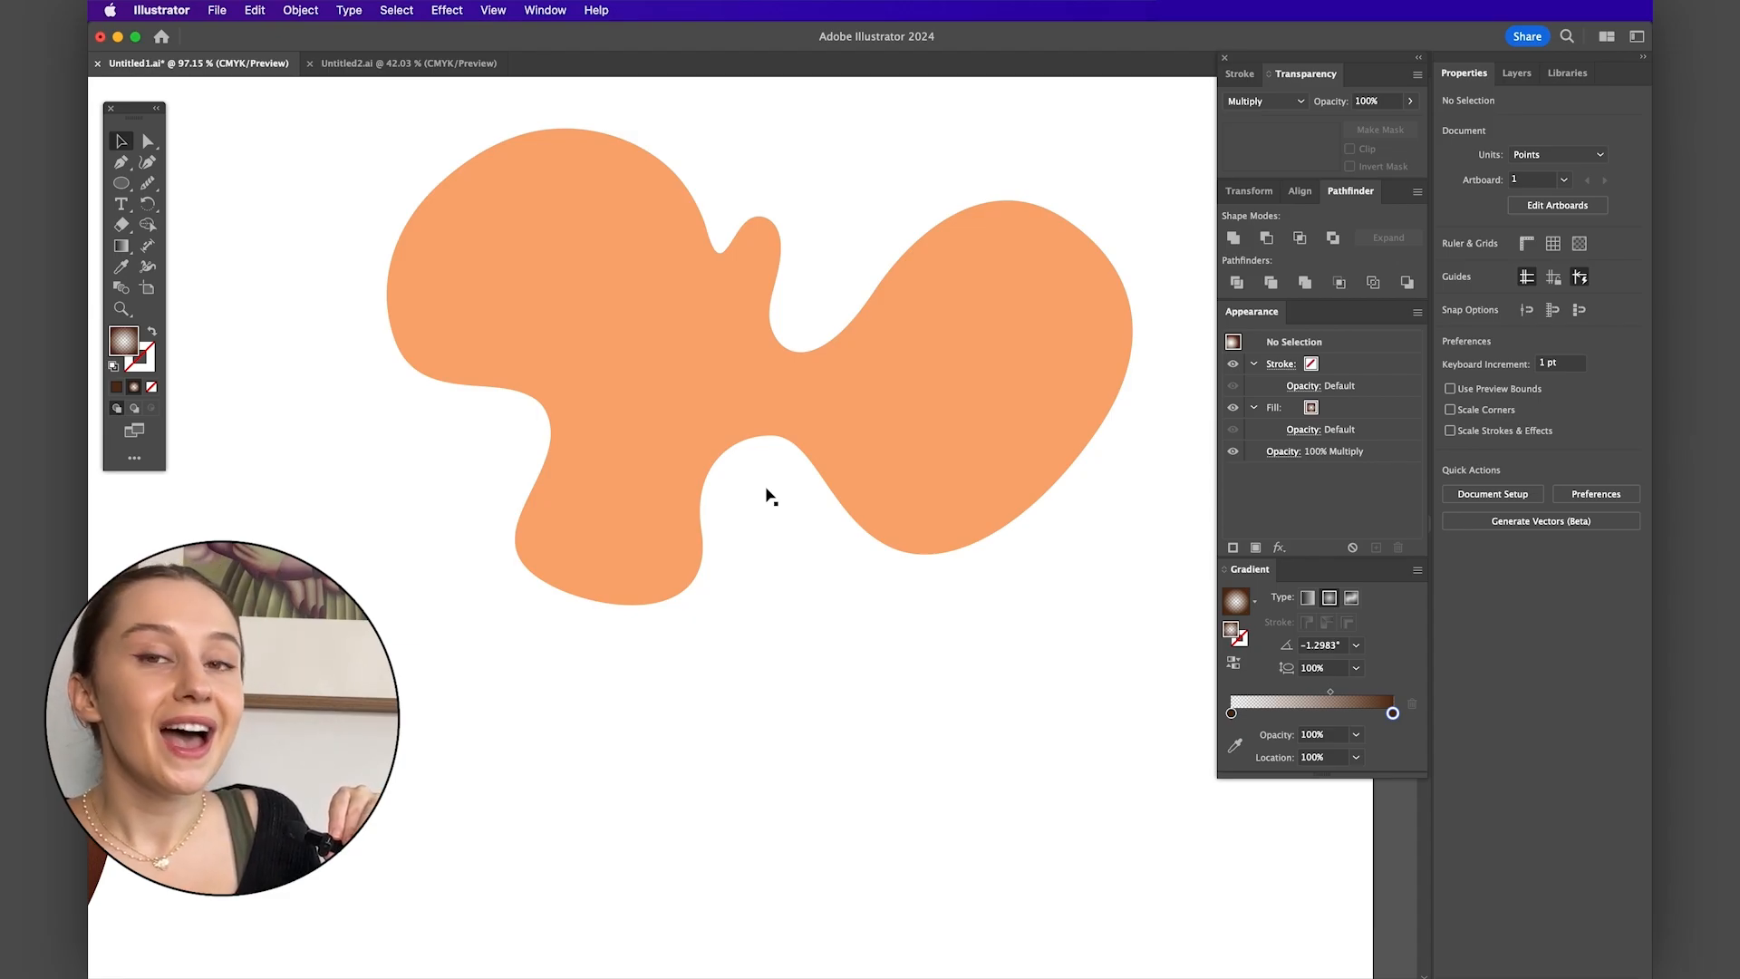
- Swap fill and stroke on the blob's top copy and set its stroke colour to dark brown 552C12
left_click(769, 436)
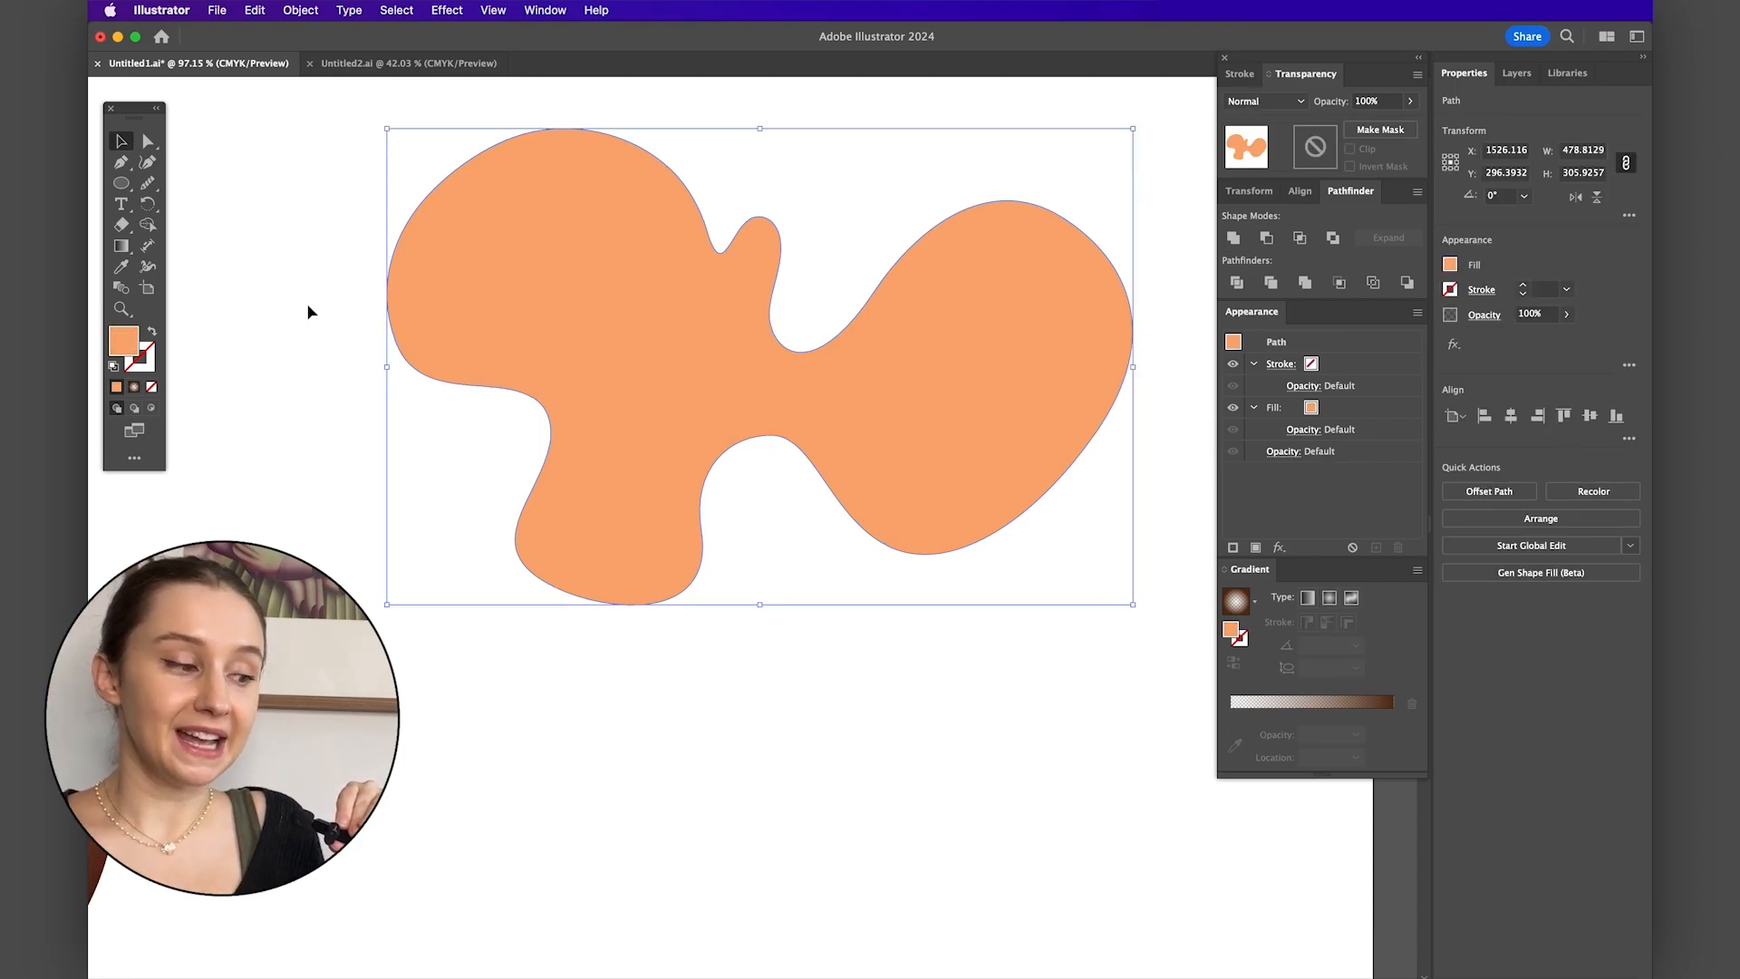
left_click(151, 333)
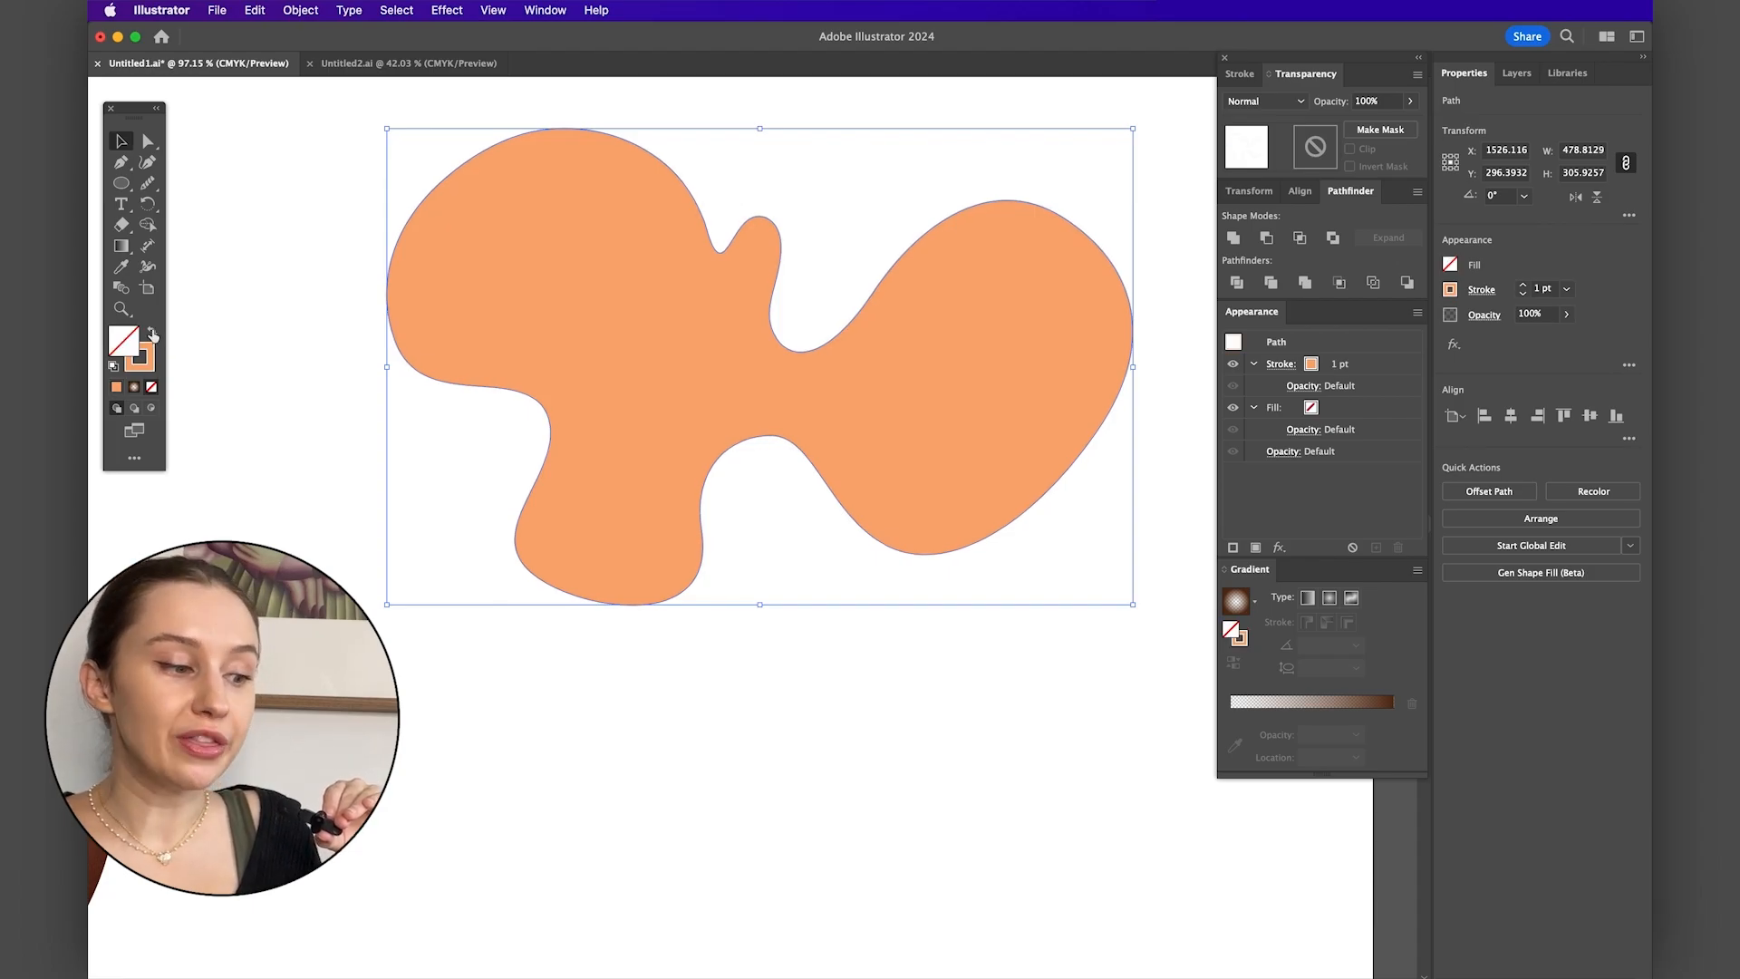
double_click(145, 359)
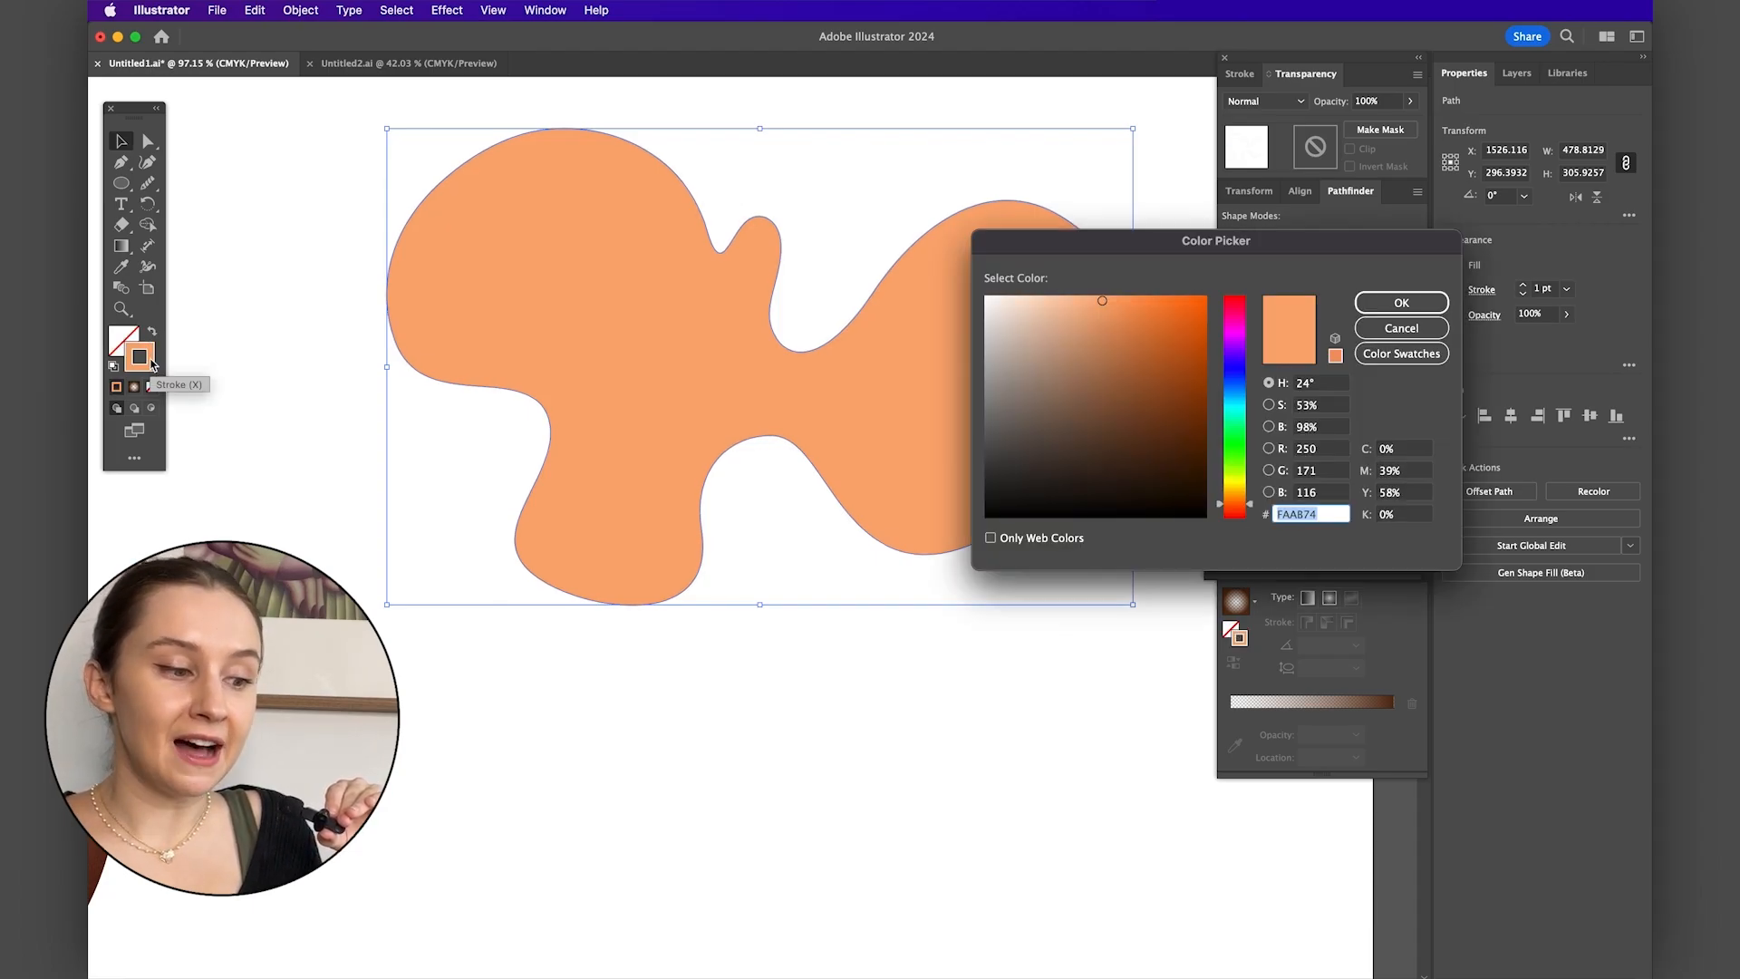
left_click_drag(1289, 244, 942, 236)
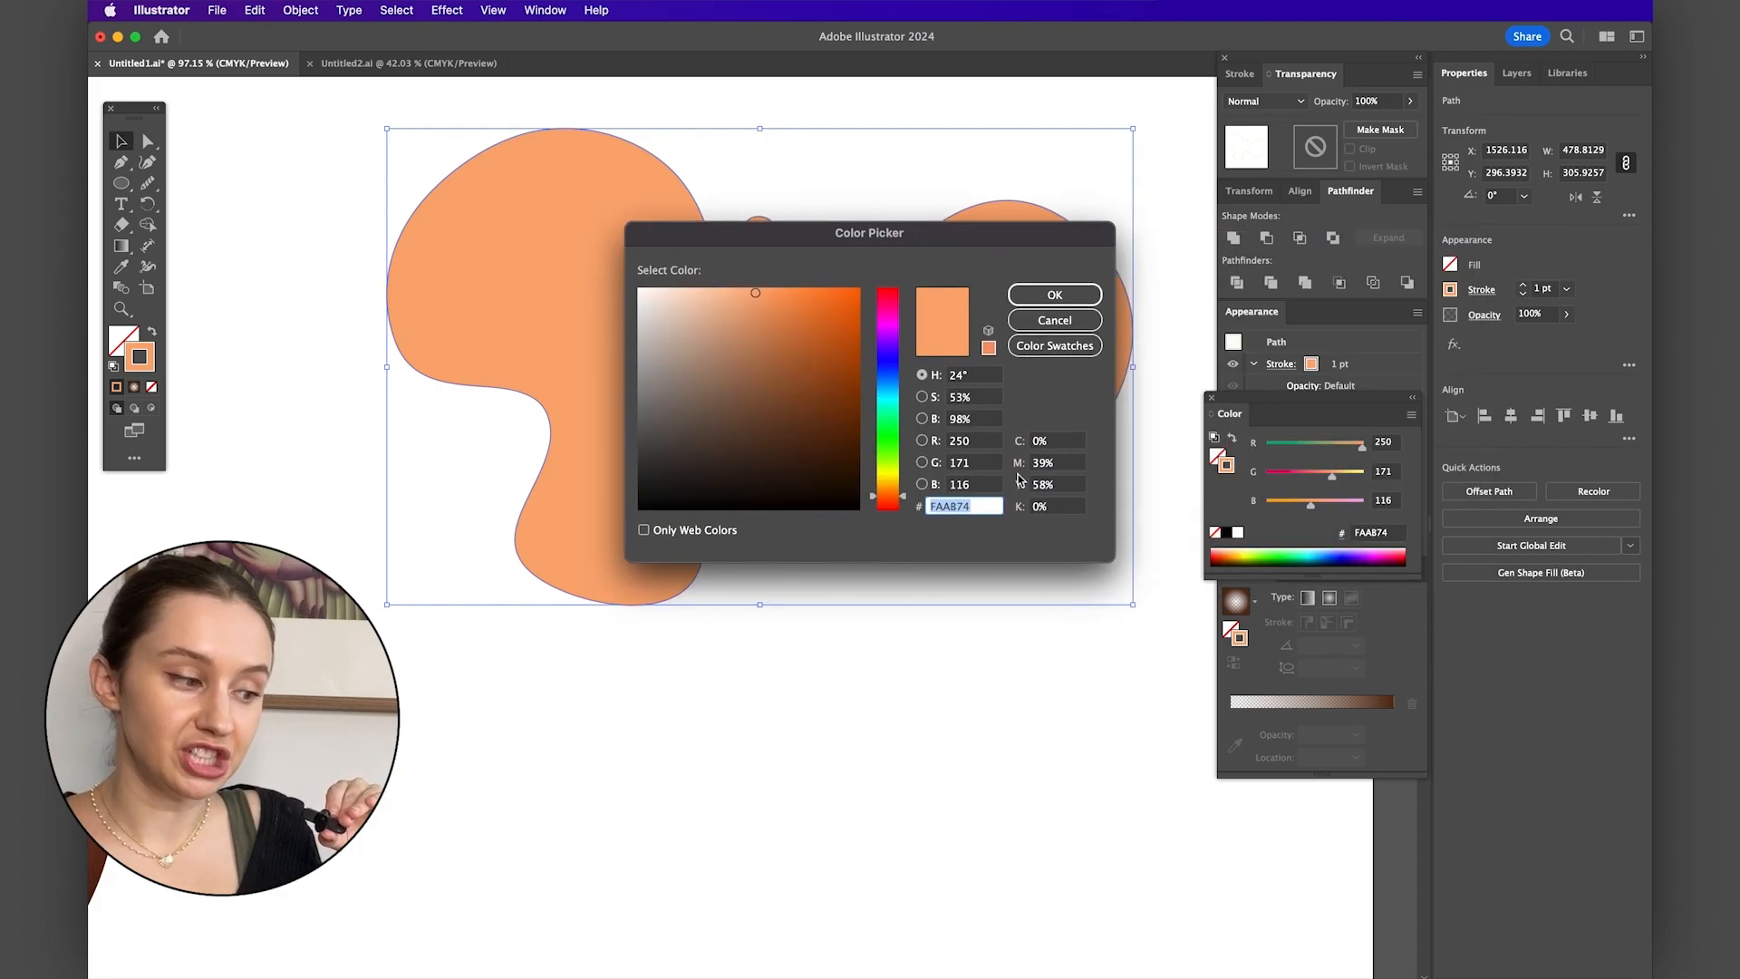
type("552C12")
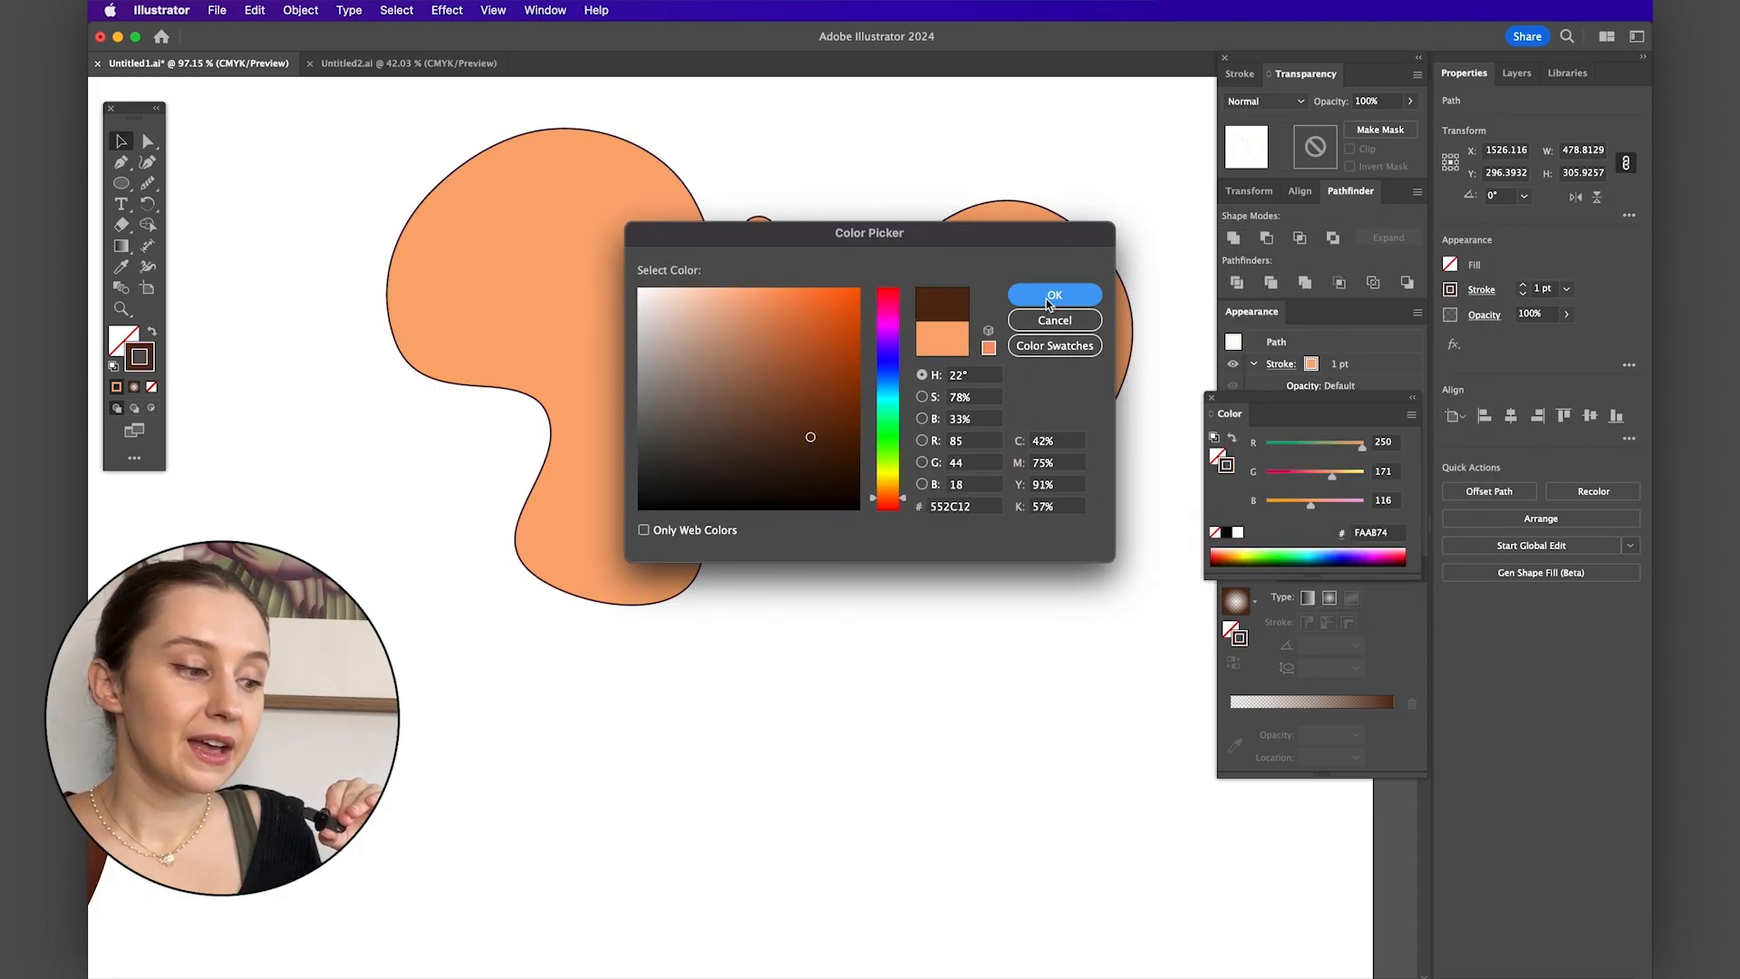
left_click(1051, 297)
- Thicken the blob's dark brown outline to a stroke weight of 19 pt
left_click(1525, 288)
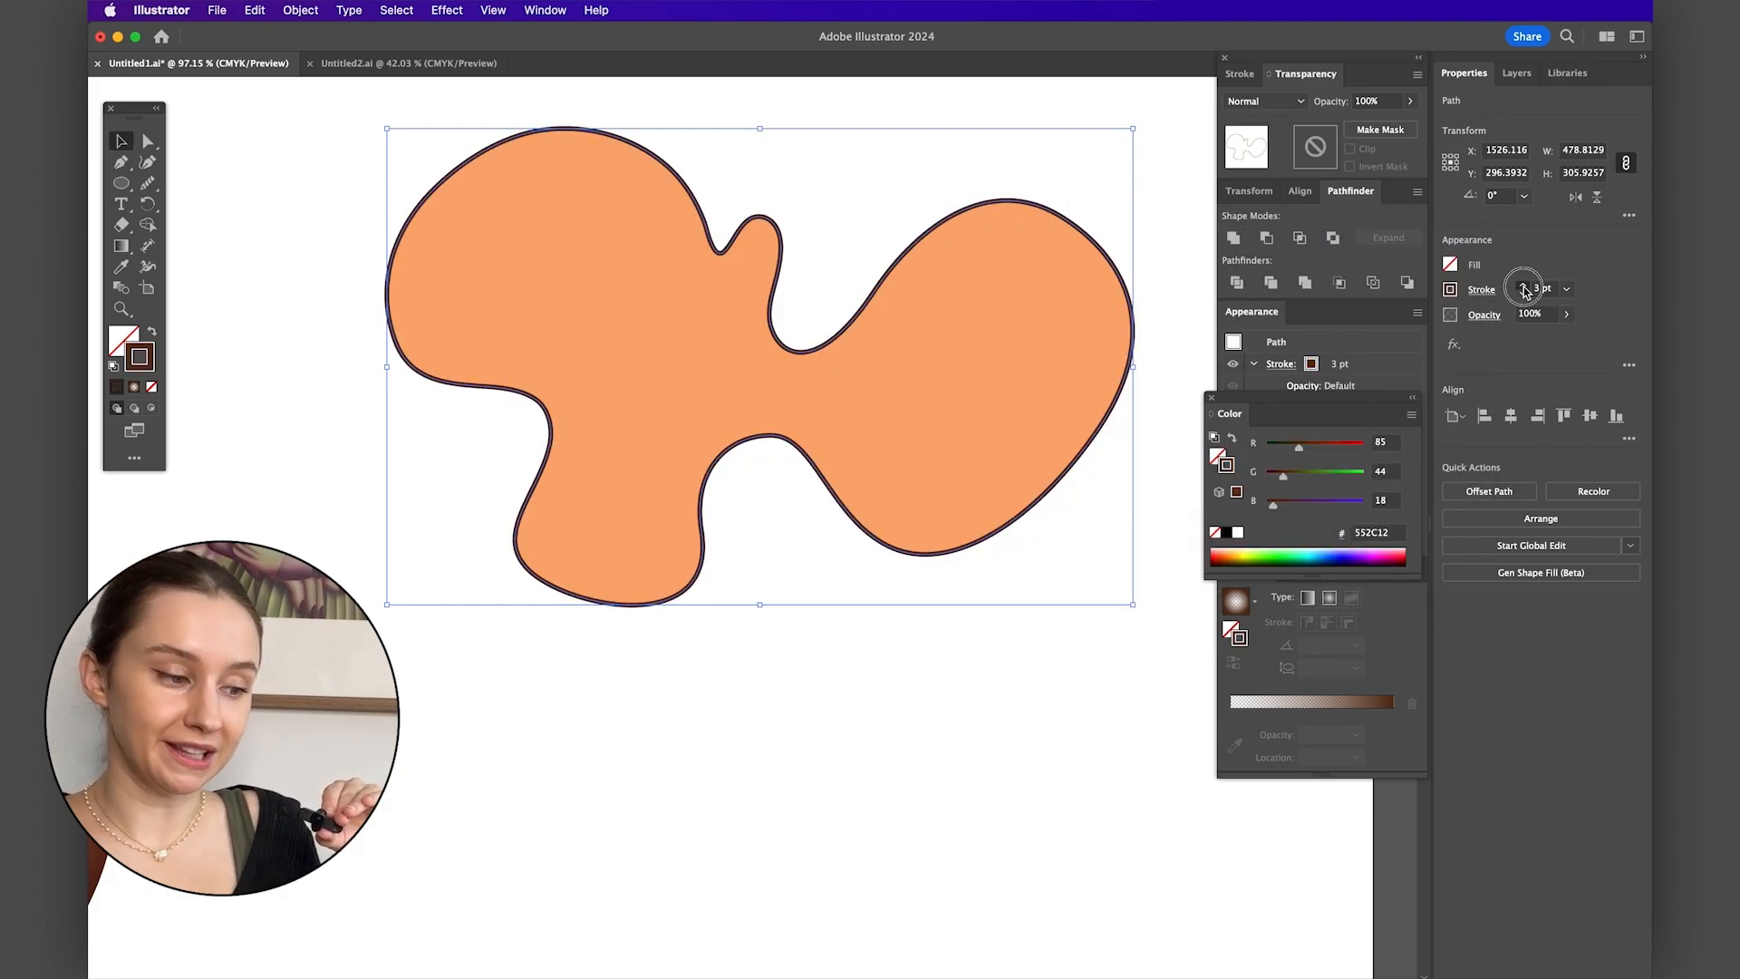
left_click(1525, 288)
left_click(1525, 288)
left_click(1524, 288)
left_click(1525, 288)
left_click(1524, 288)
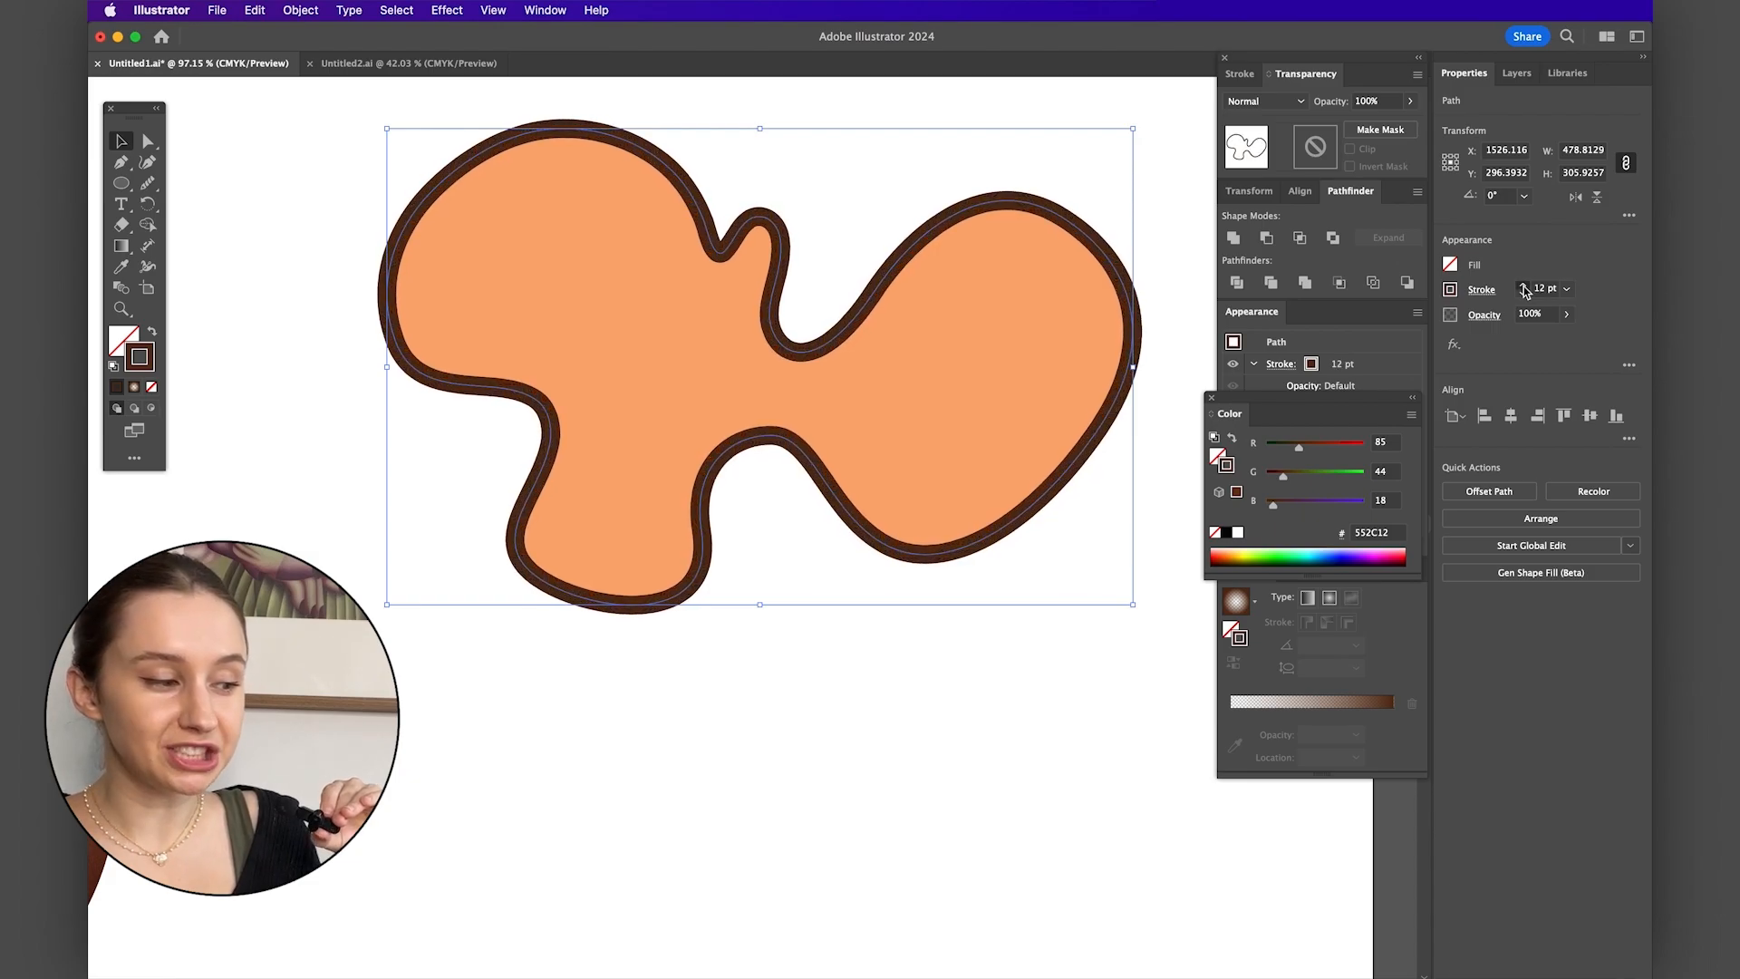
left_click(1525, 288)
left_click(1524, 288)
left_click(1525, 288)
left_click(1525, 288)
left_click(1524, 288)
left_click(1524, 288)
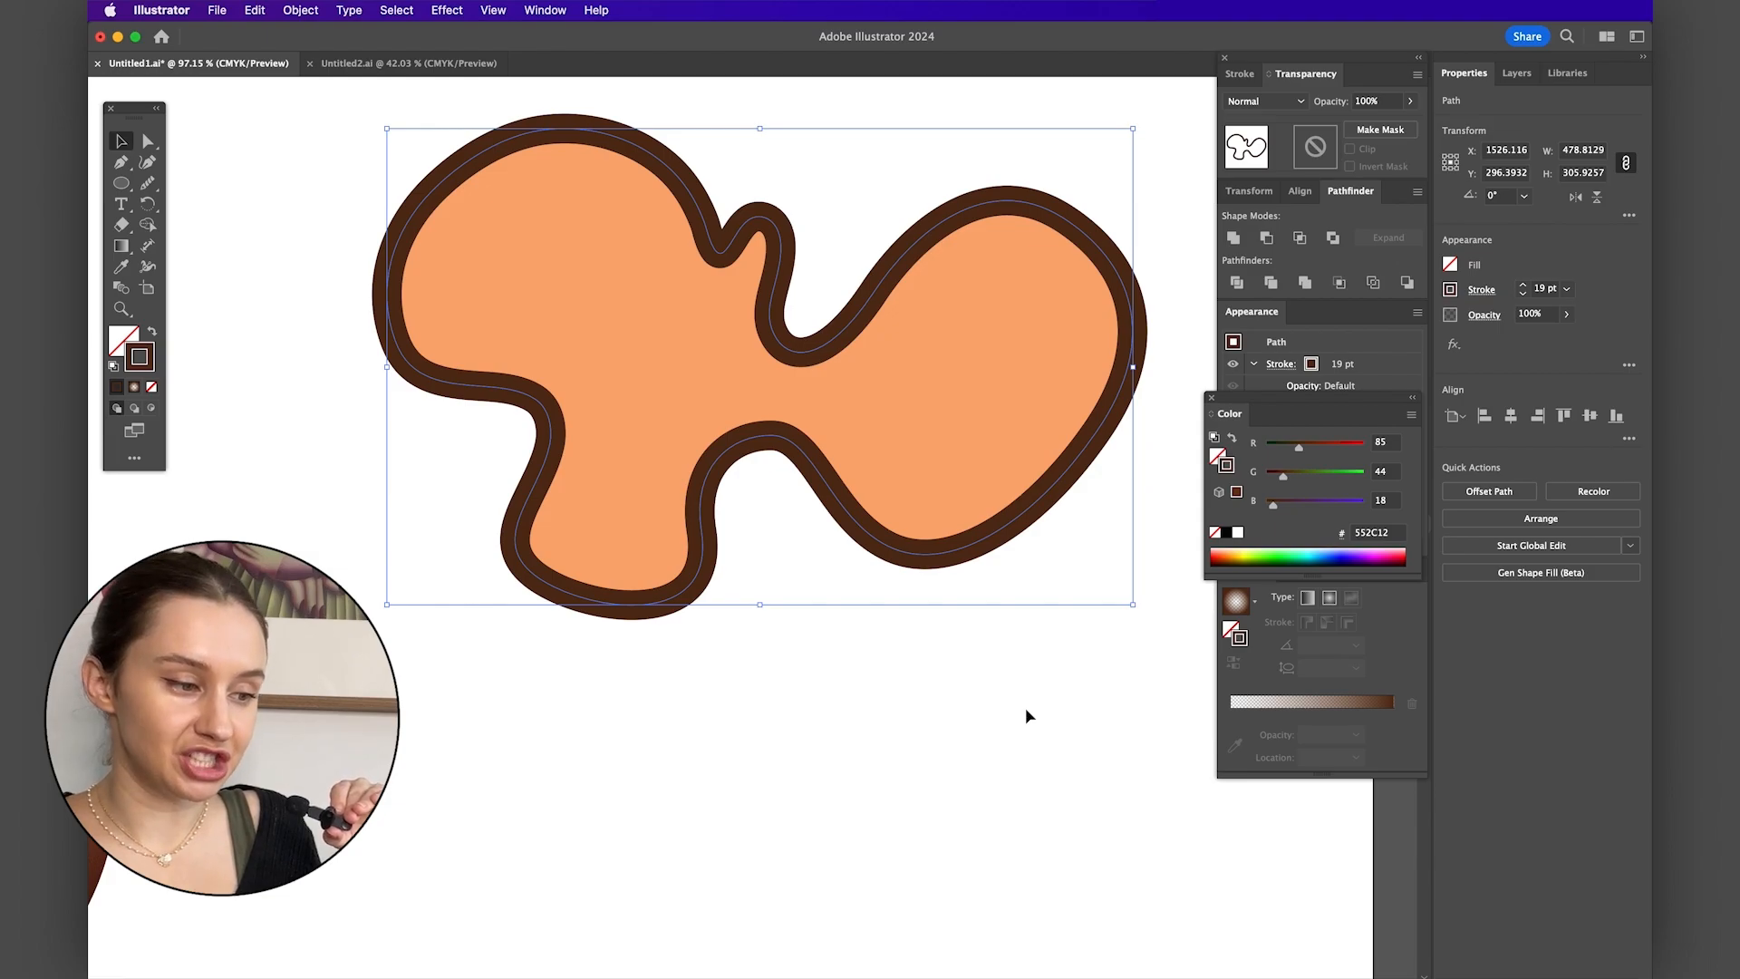
- Move the brown outline away from the orange blob beneath and undo the move
left_click_drag(705, 551, 895, 485)
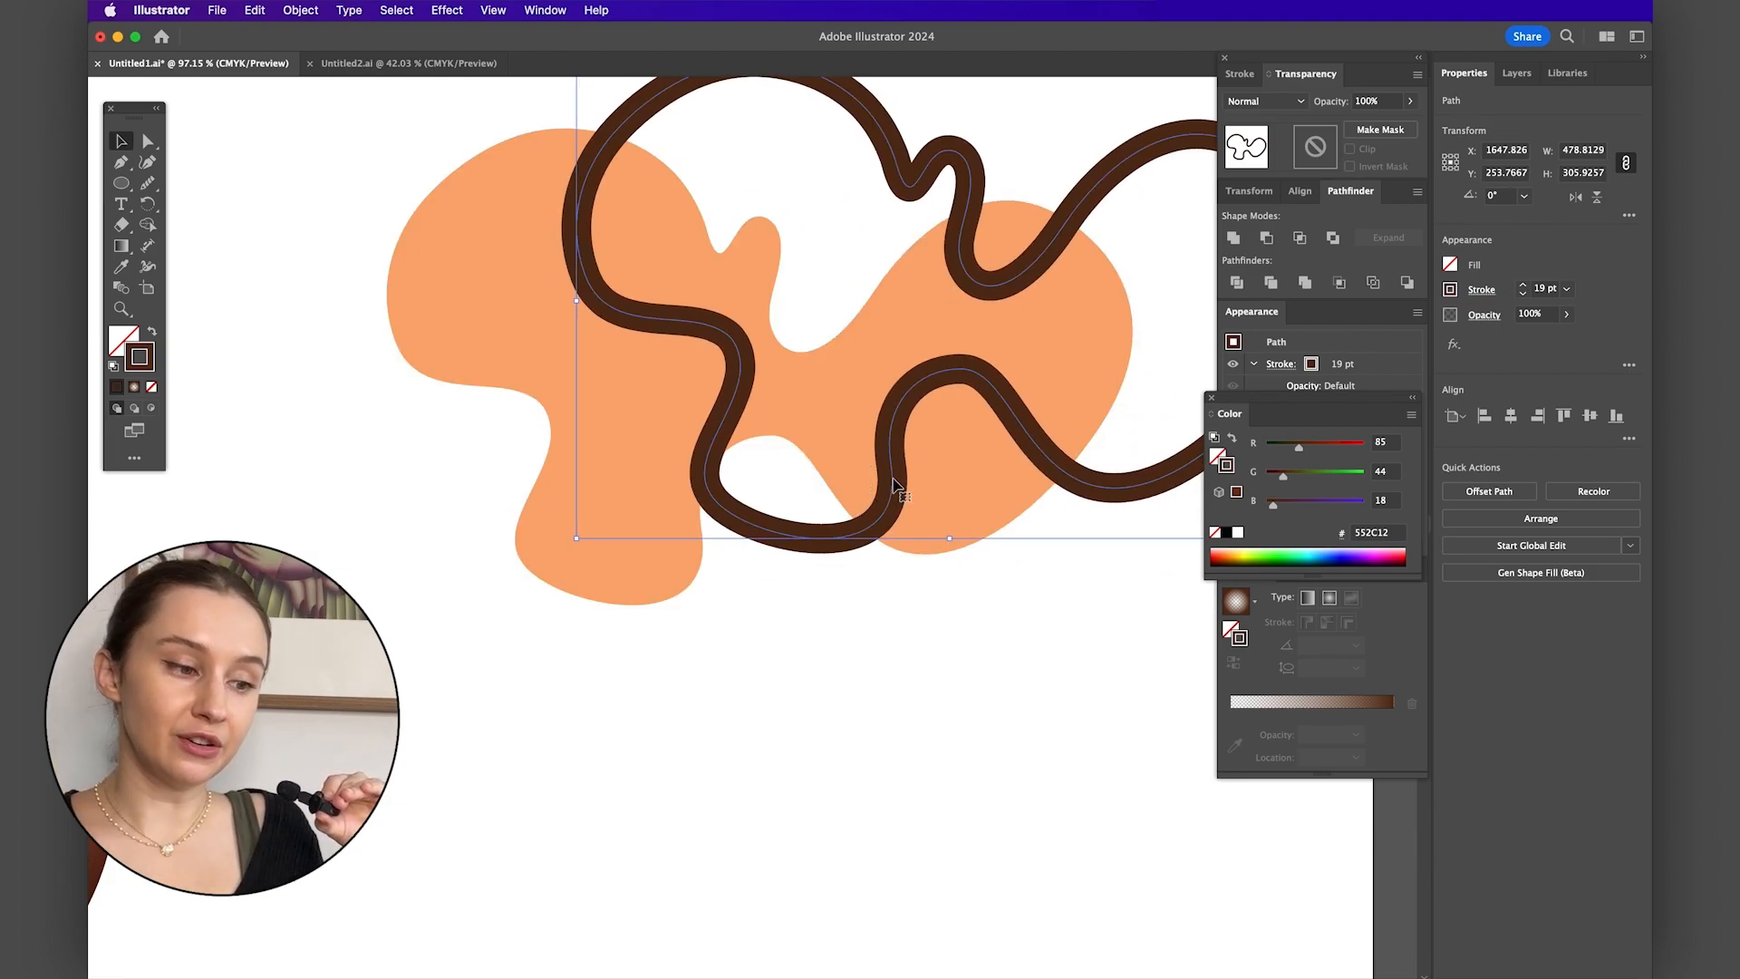
key("super+z")
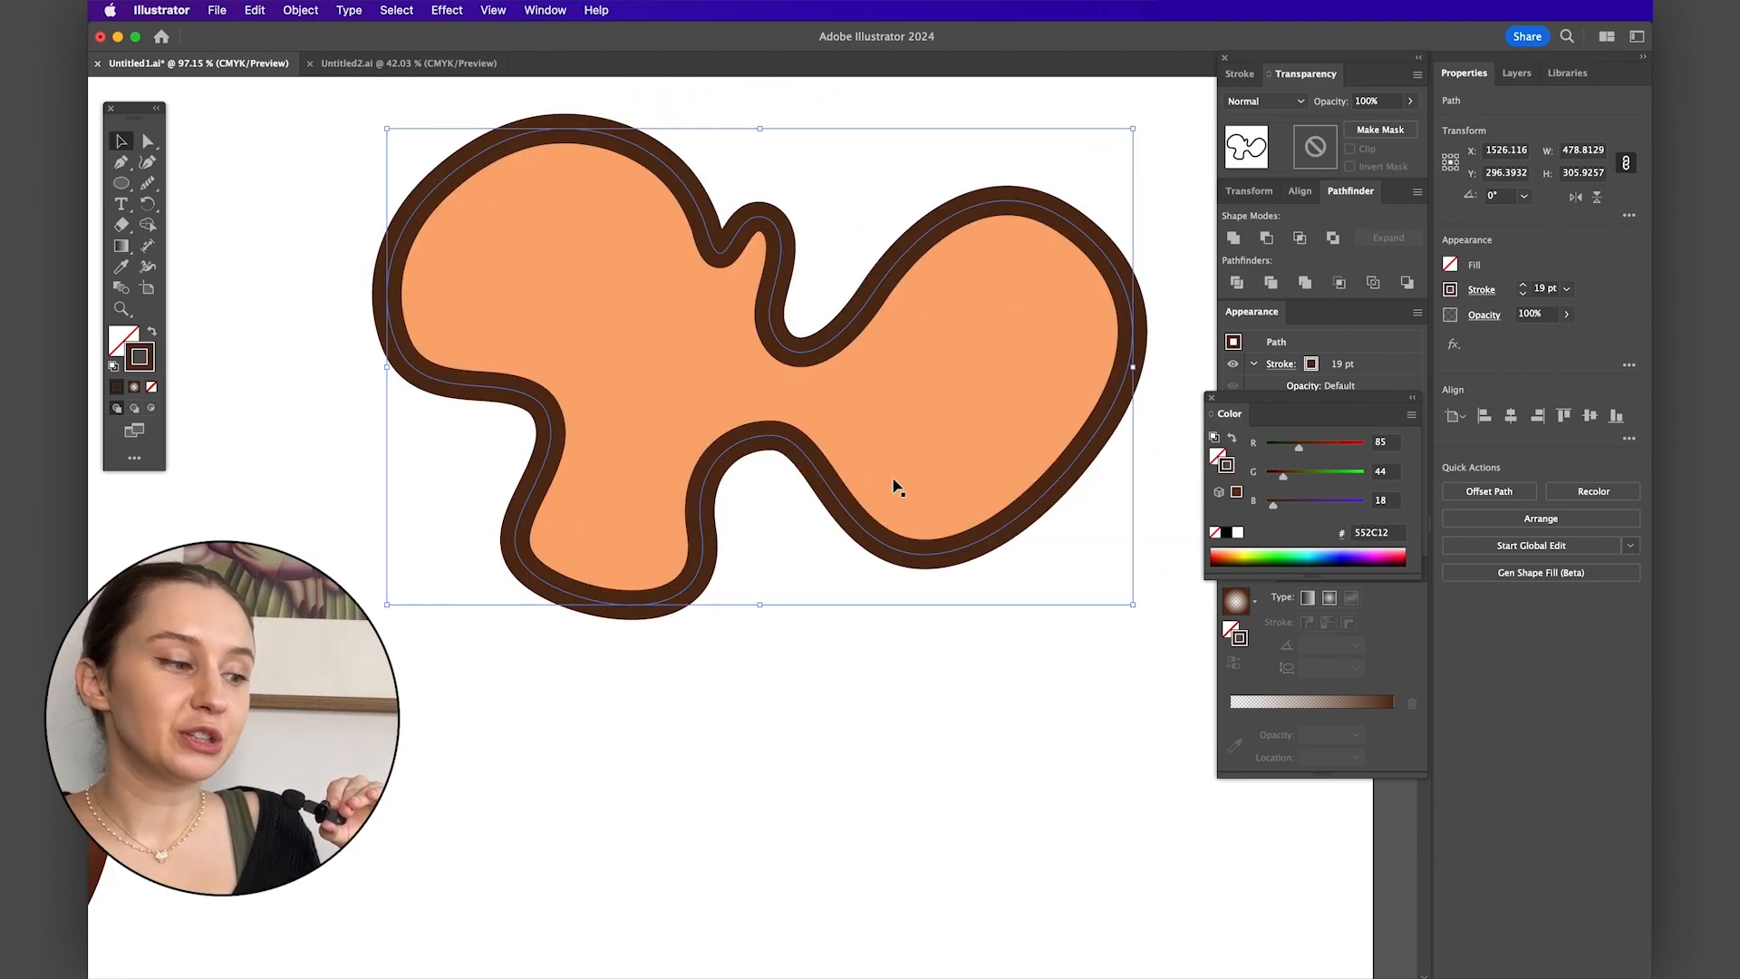
scroll(893, 479, "up", 1)
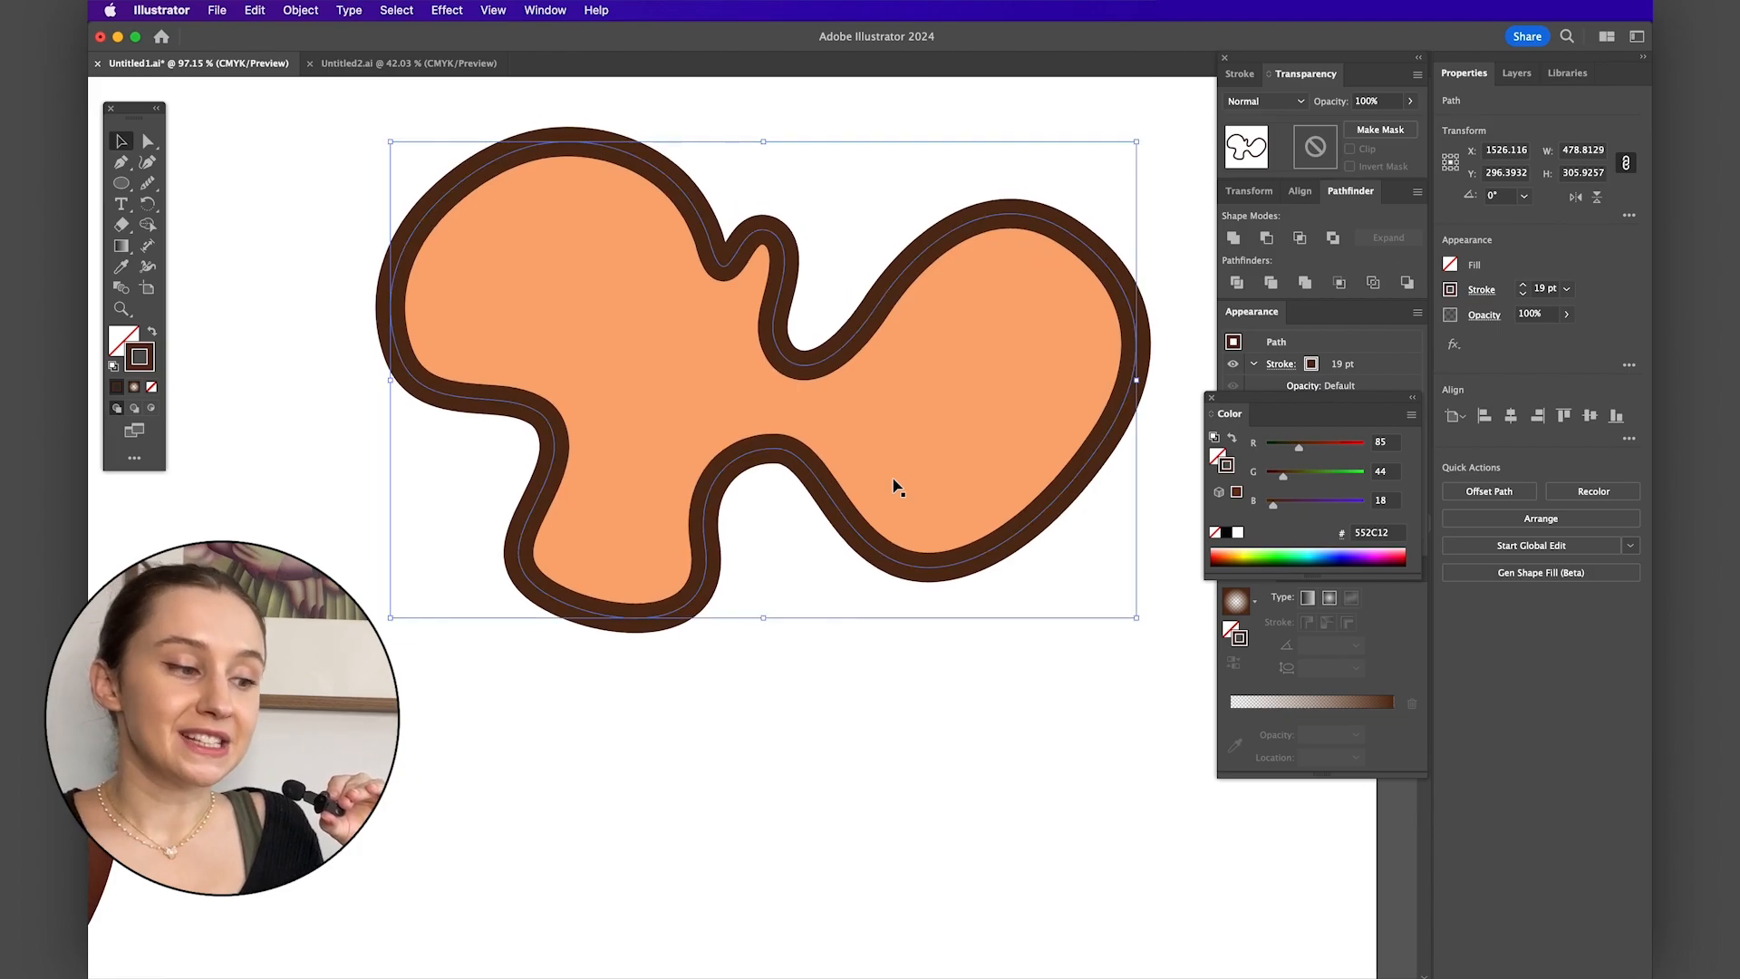
- Apply a Gaussian Blur effect with a radius of about 69 pixels to the brown outline
left_click(447, 11)
mouse_move(455, 403)
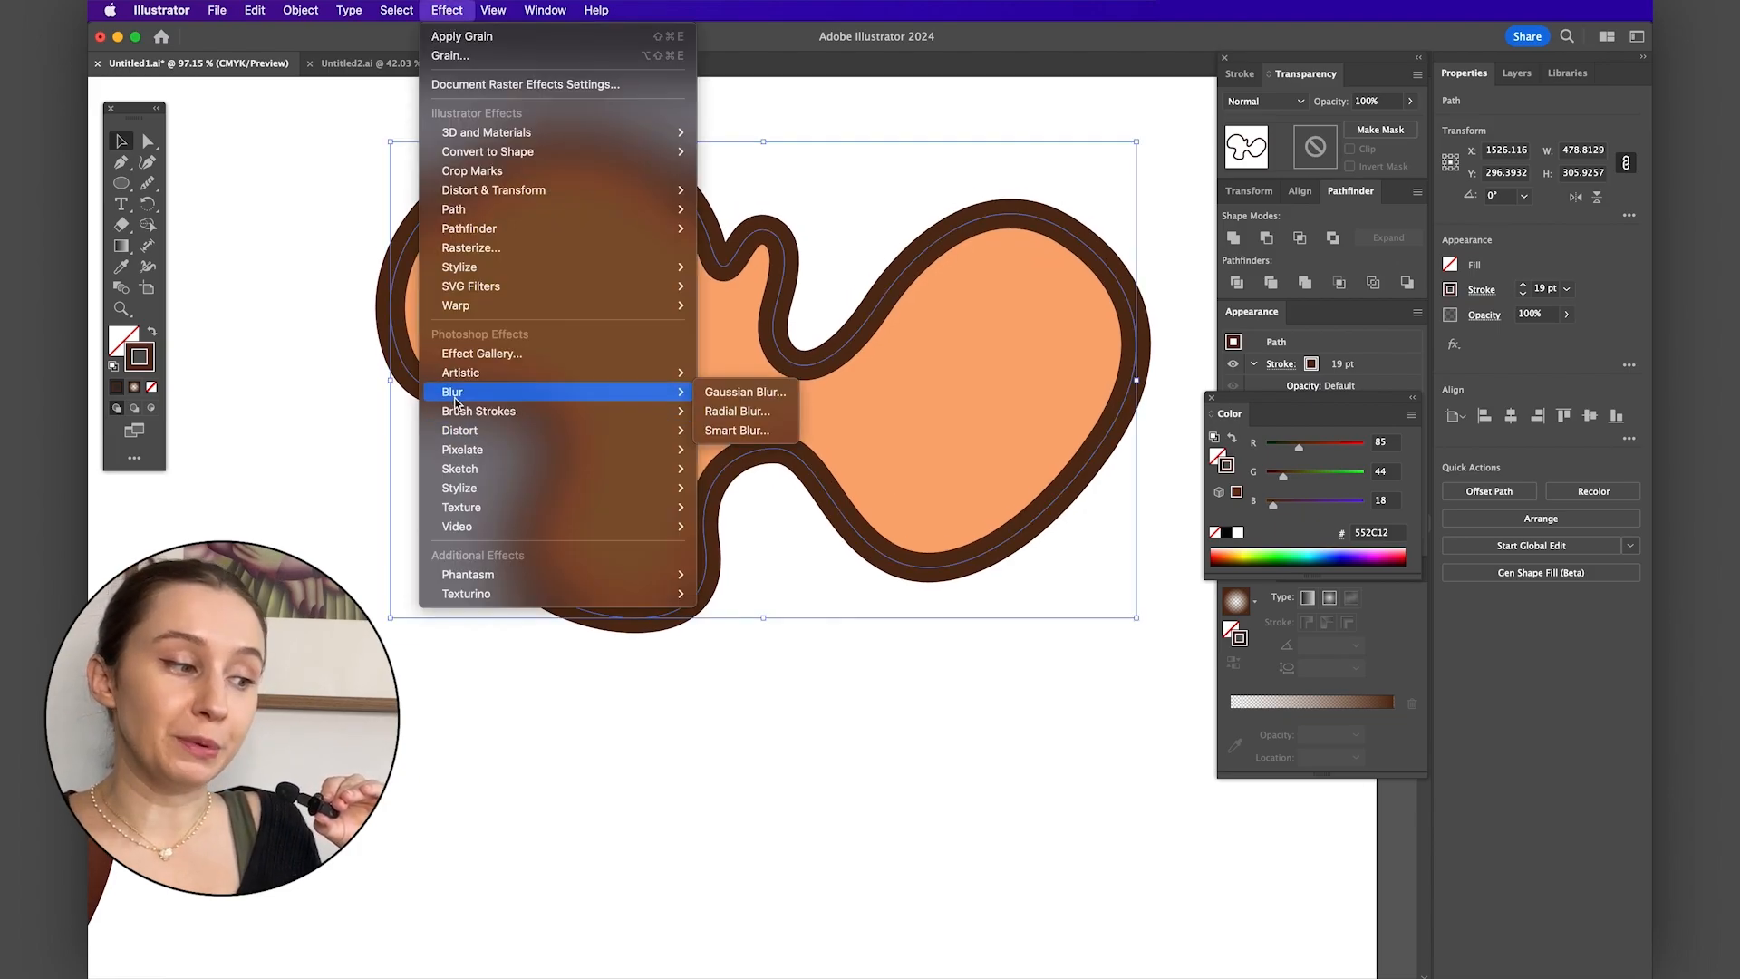
left_click(718, 393)
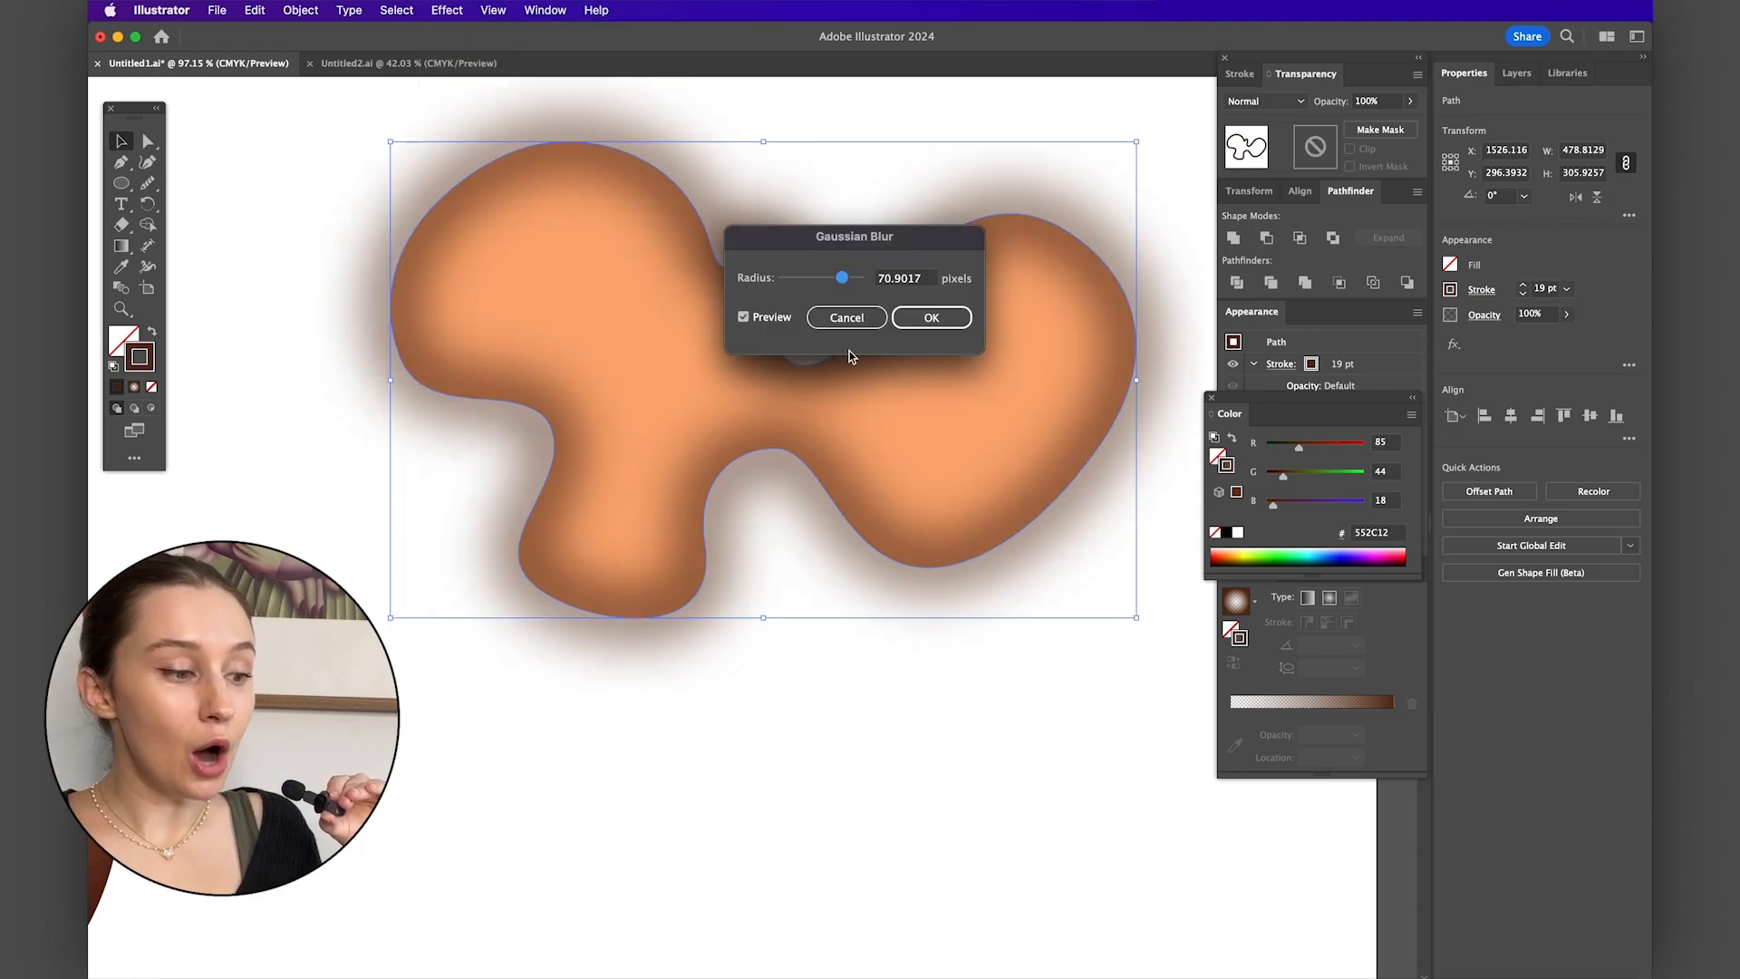
left_click_drag(846, 237, 755, 606)
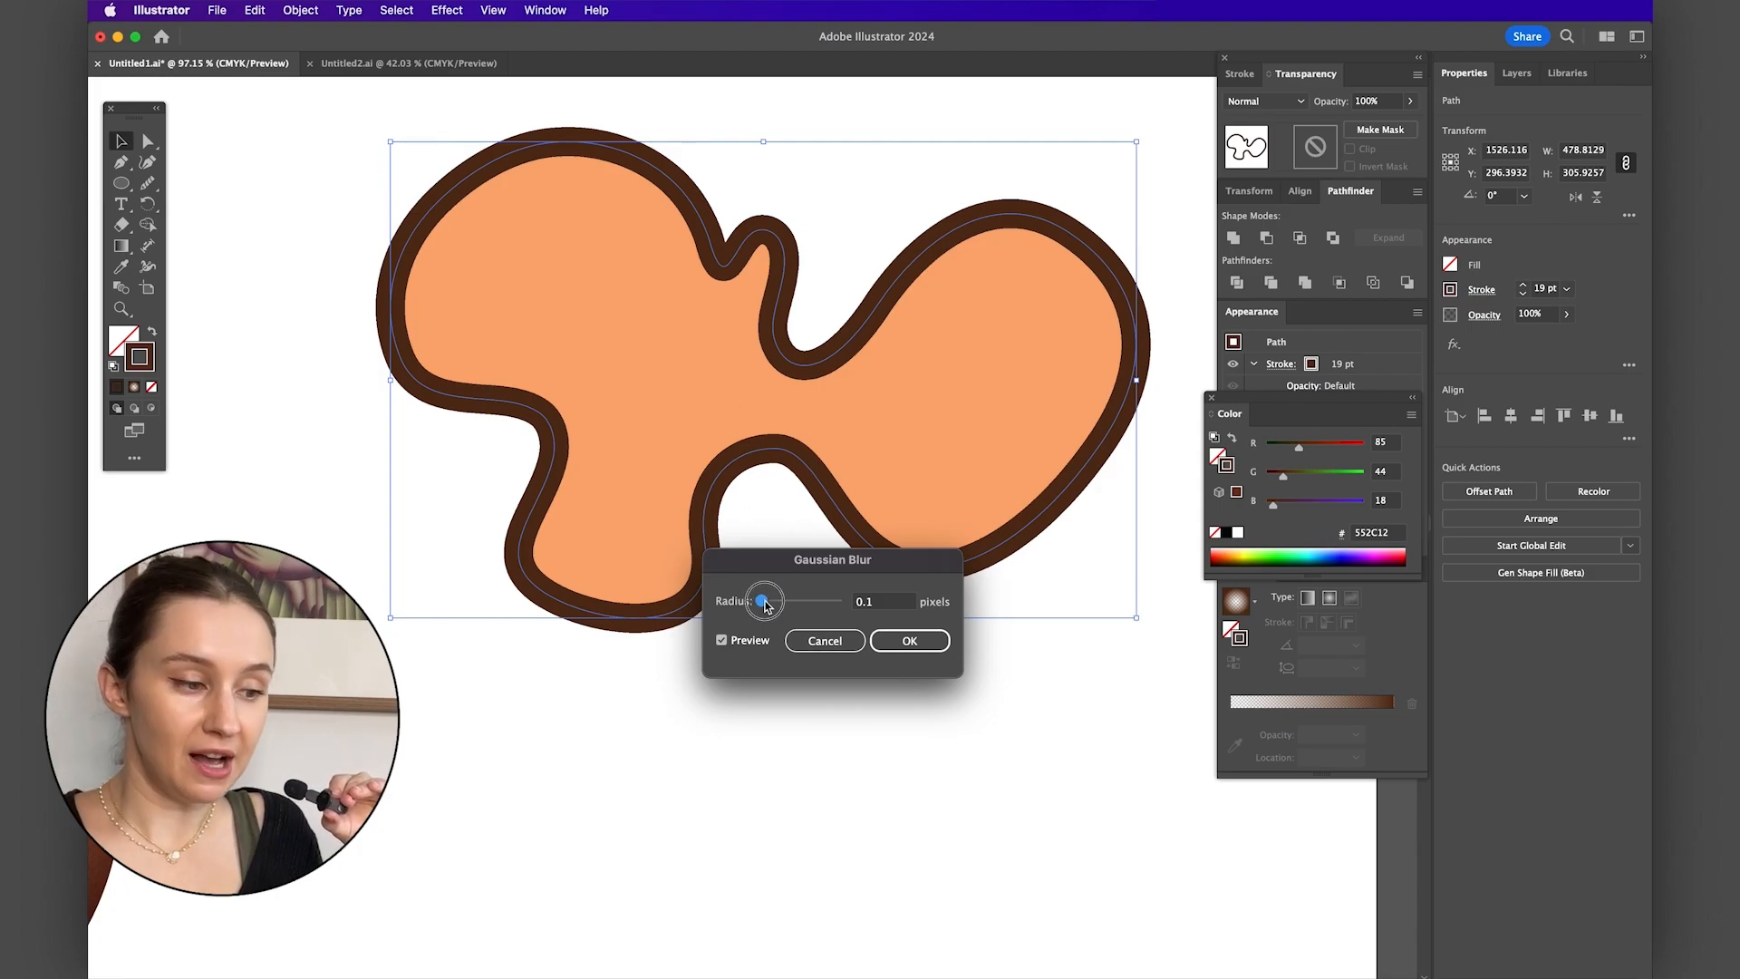
left_click_drag(764, 601, 824, 606)
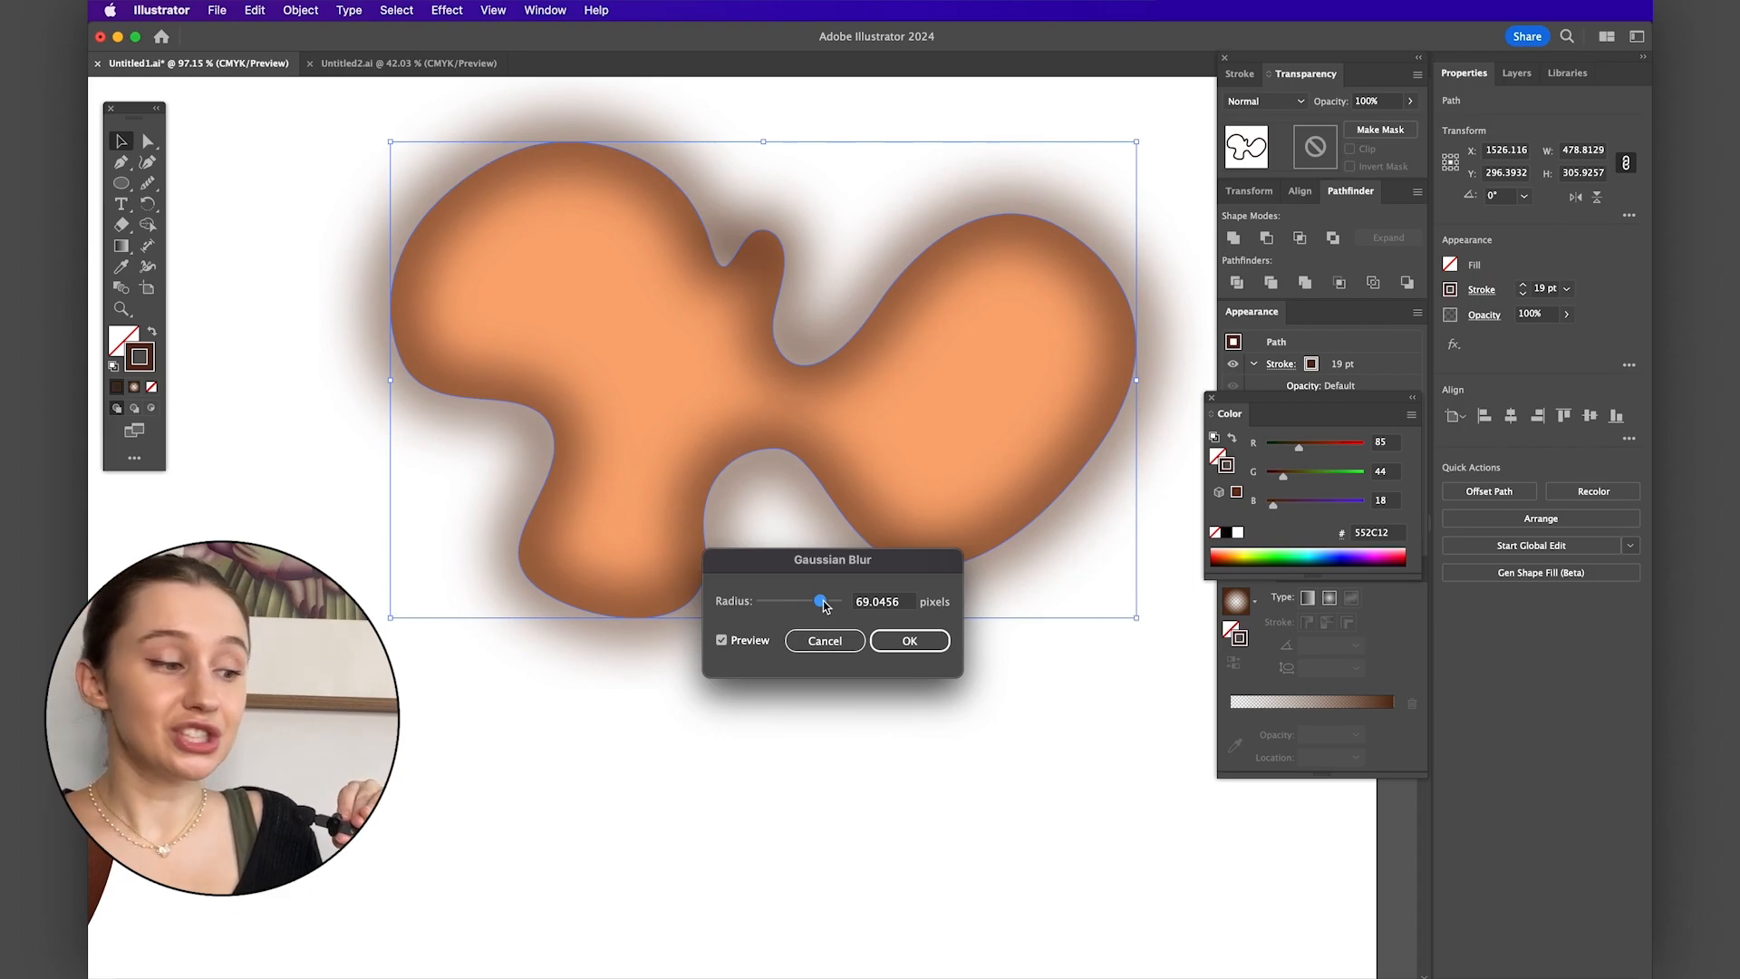
left_click(909, 642)
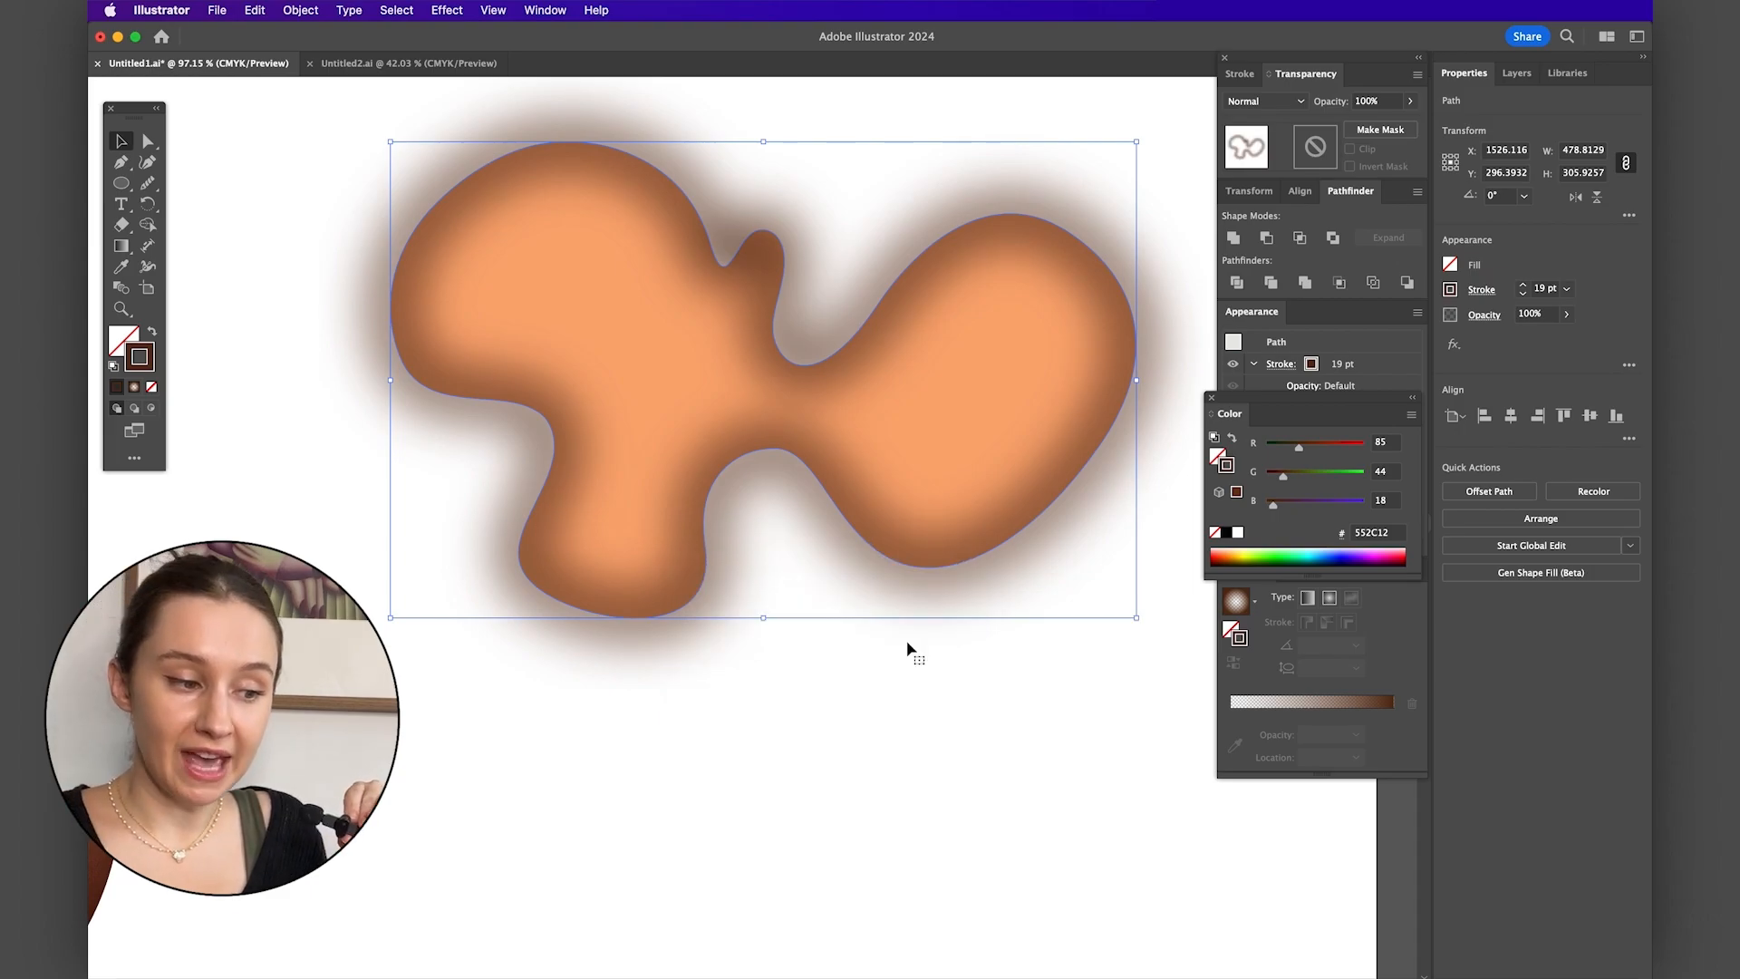
- Set the blurred outline's stroke weight to 20 pt and review its Gaussian Blur settings
left_click(1243, 74)
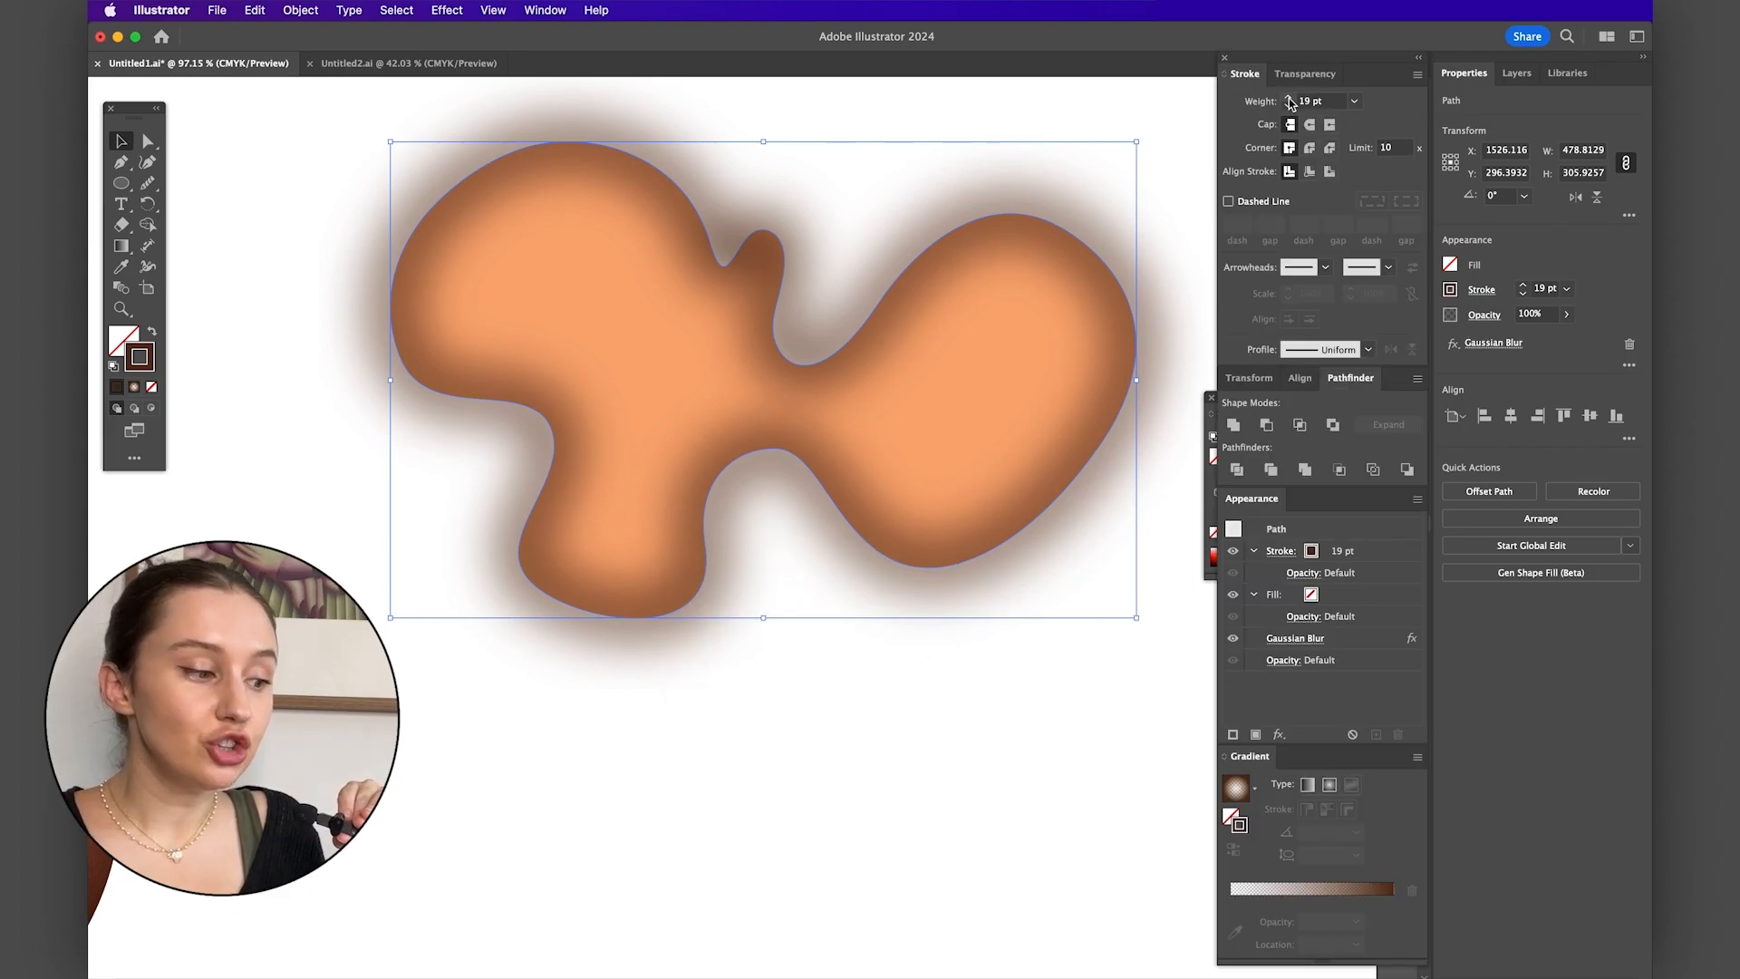
left_click(1288, 97)
left_click(1288, 106)
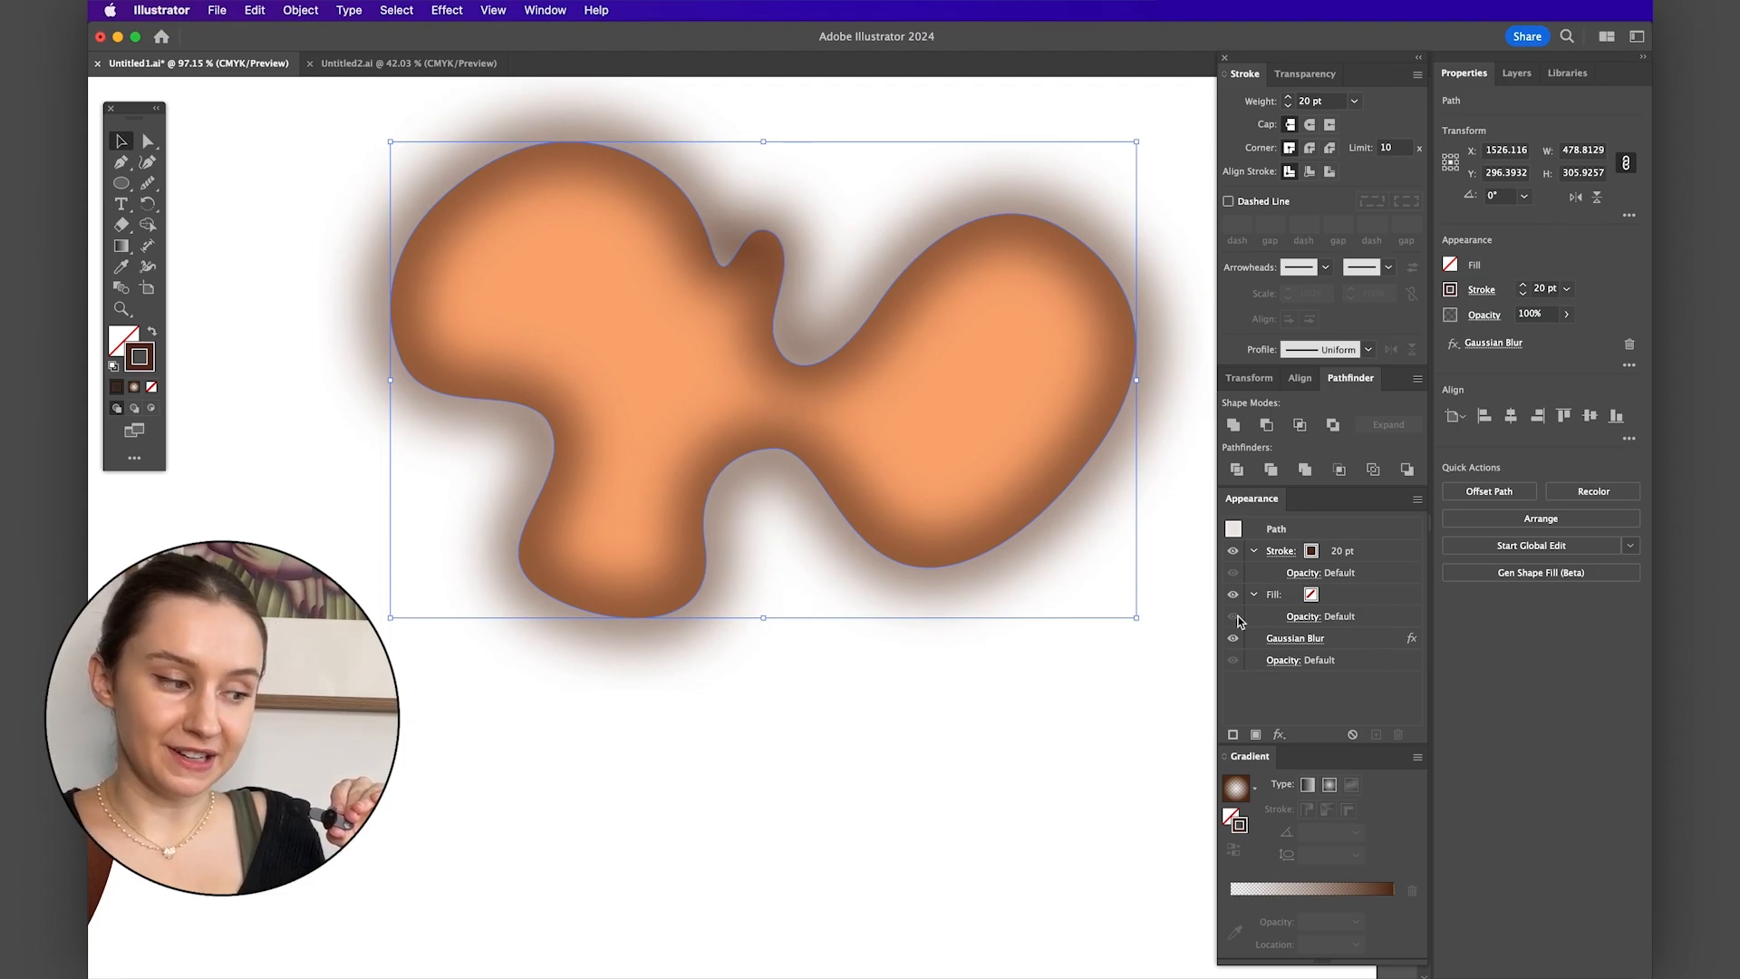
left_click(1287, 640)
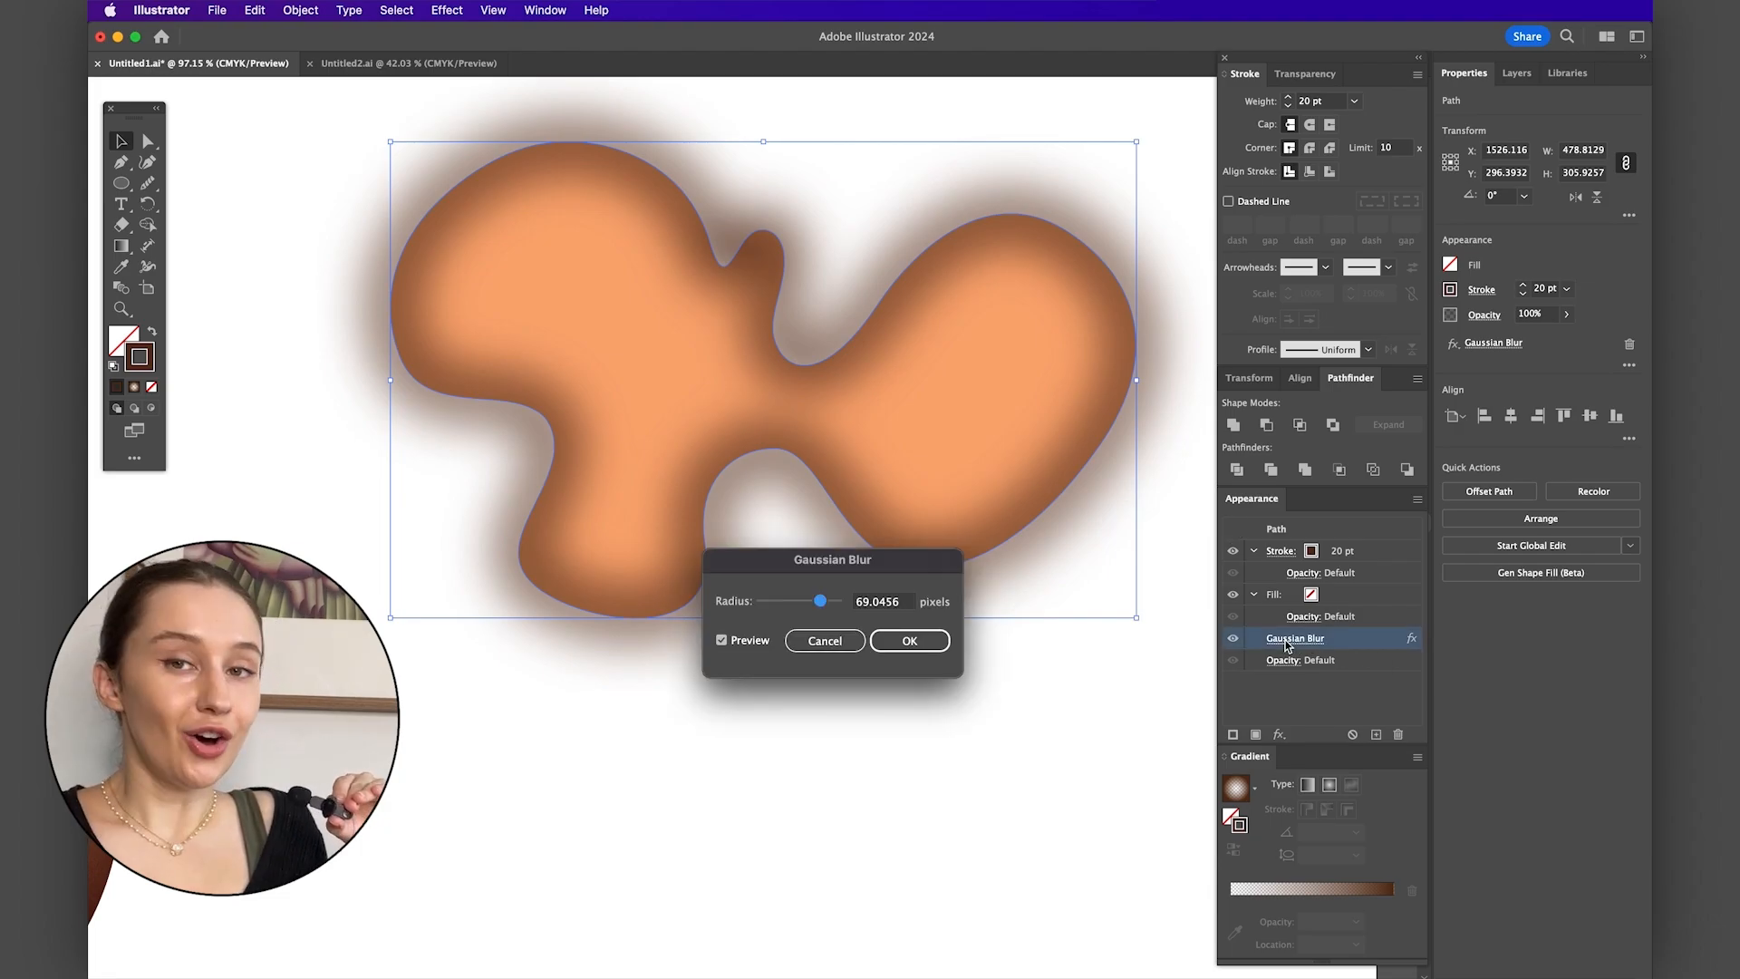
left_click(907, 640)
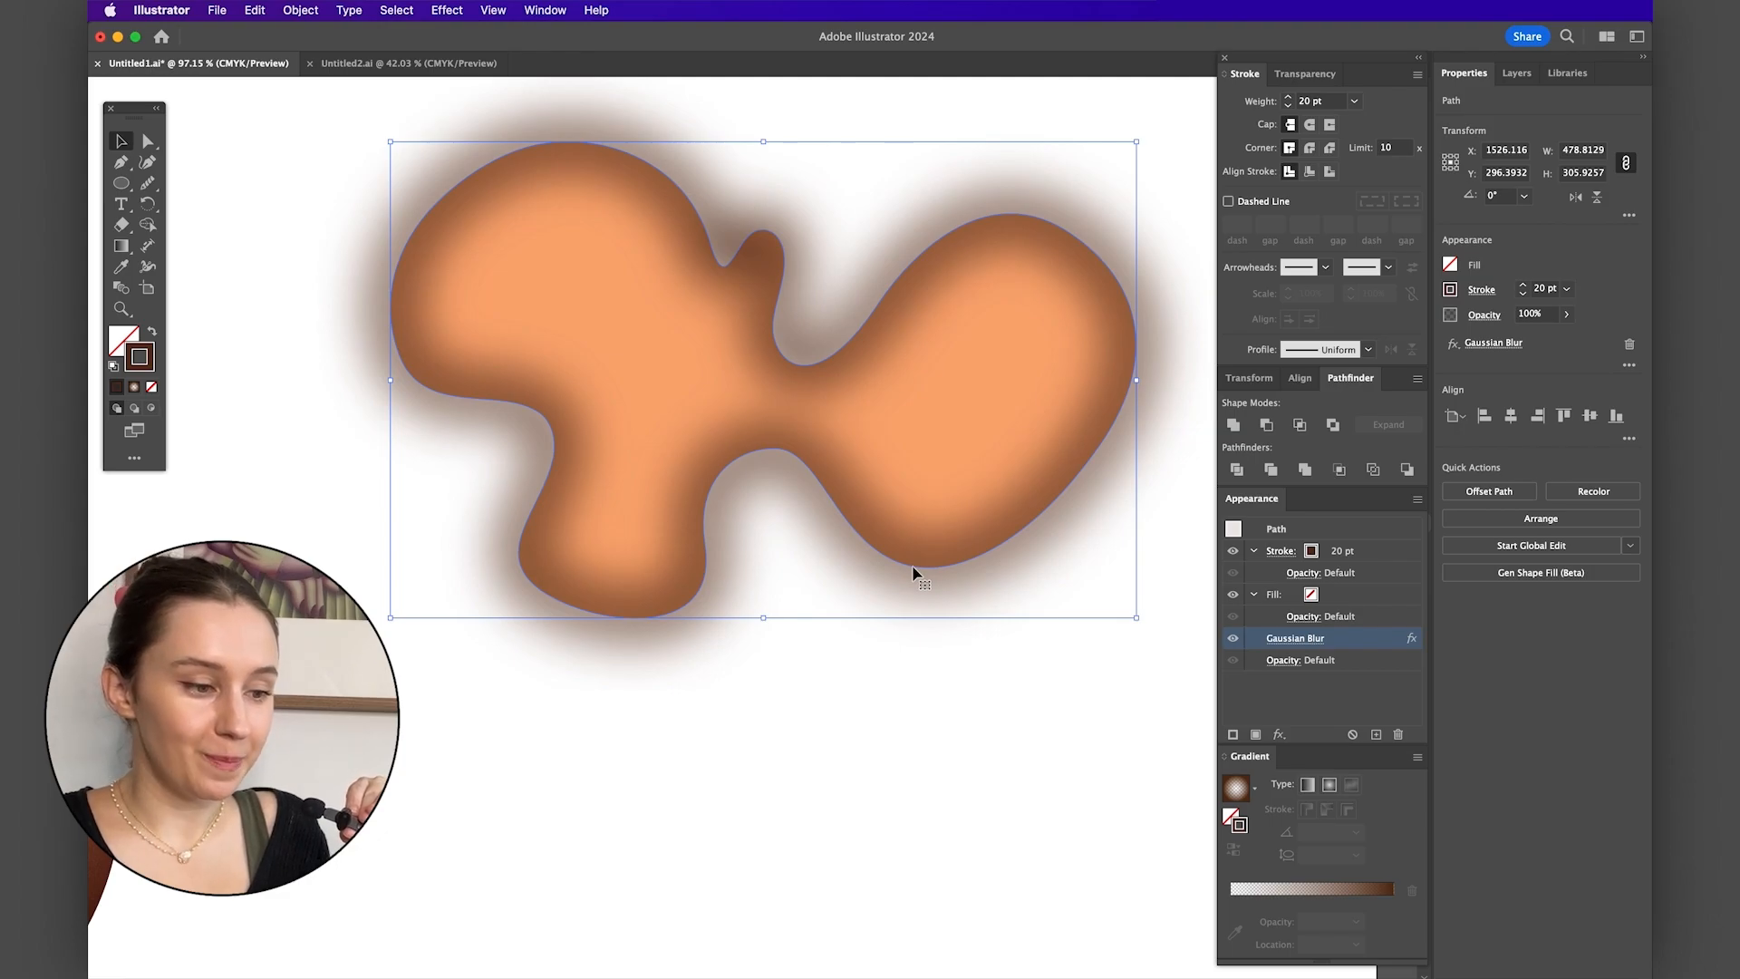
- Cut the blurred outline and paste it in place inside the orange blob using Draw Inside mode
left_click(258, 10)
left_click(271, 36)
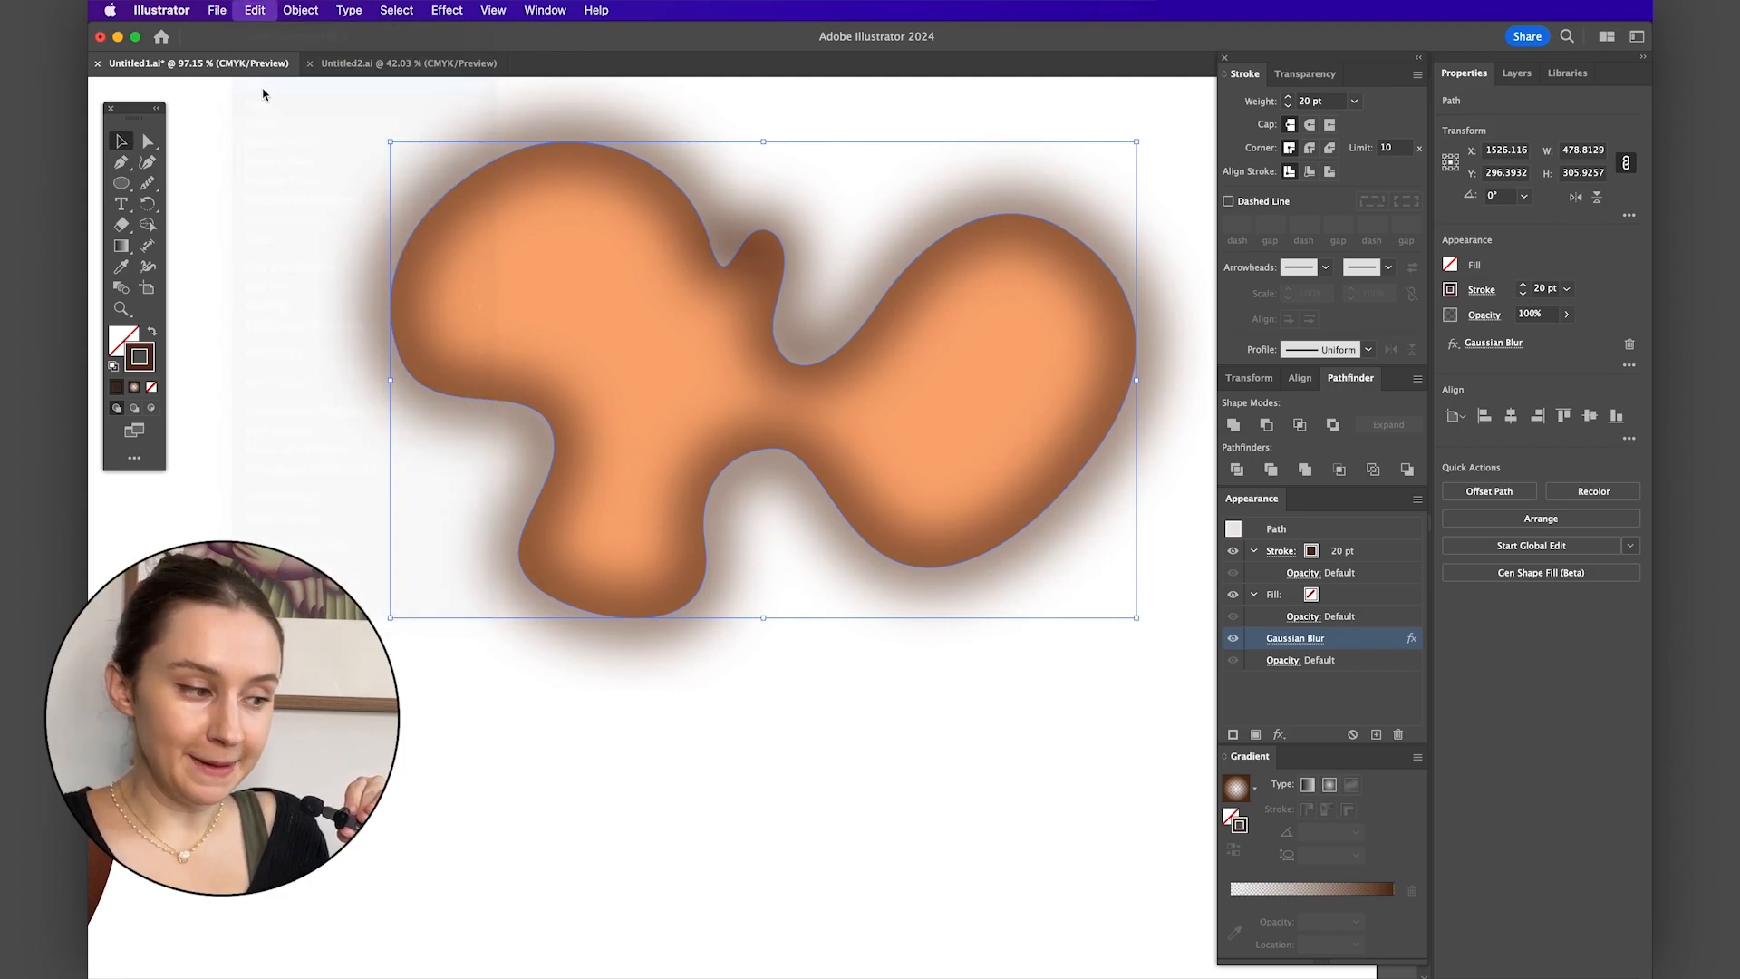
left_click(530, 270)
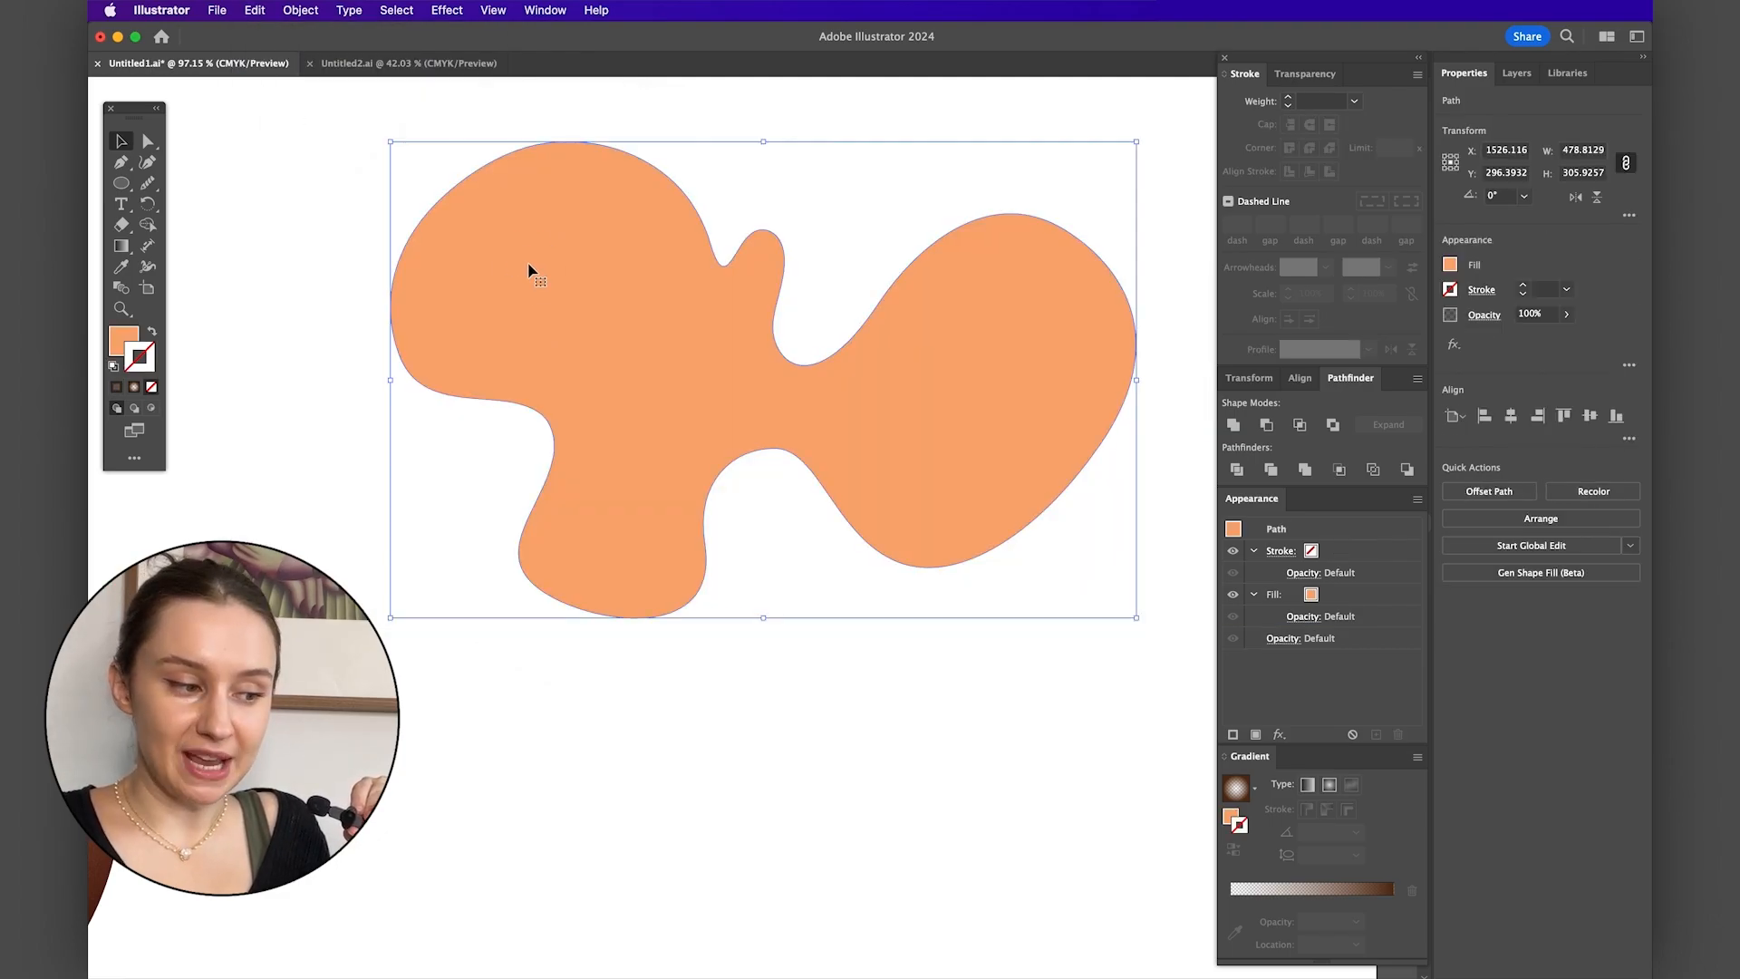
left_click(152, 410)
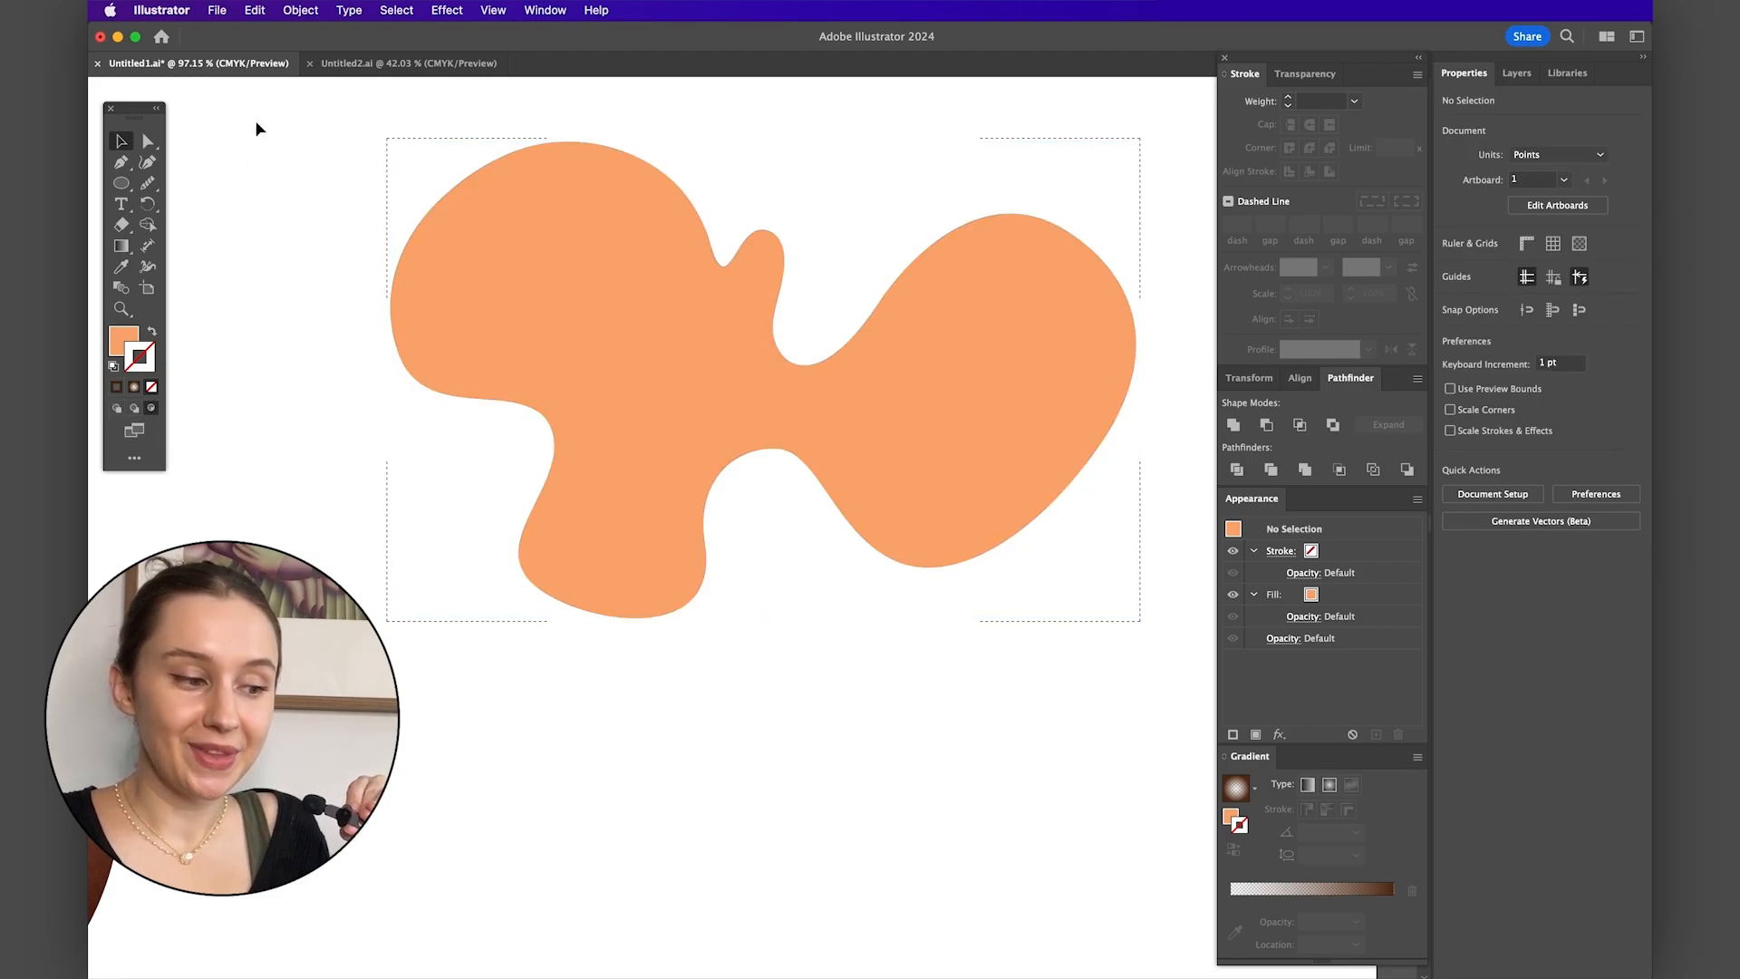
left_click(255, 10)
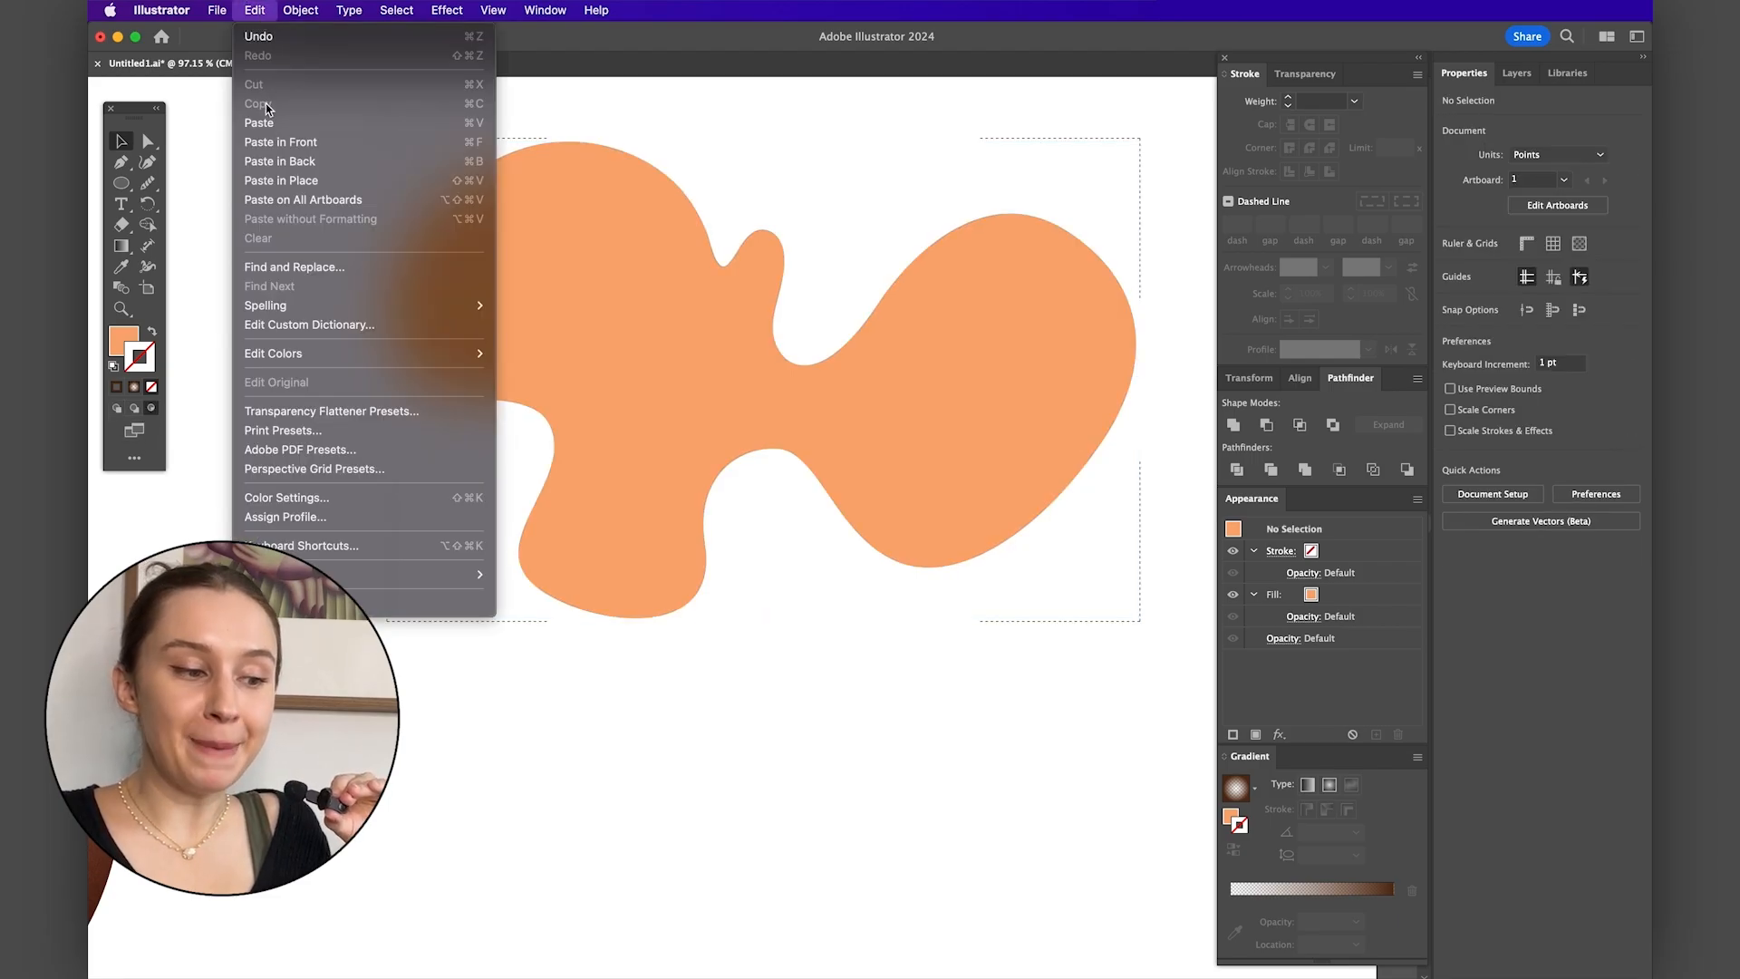
left_click(275, 185)
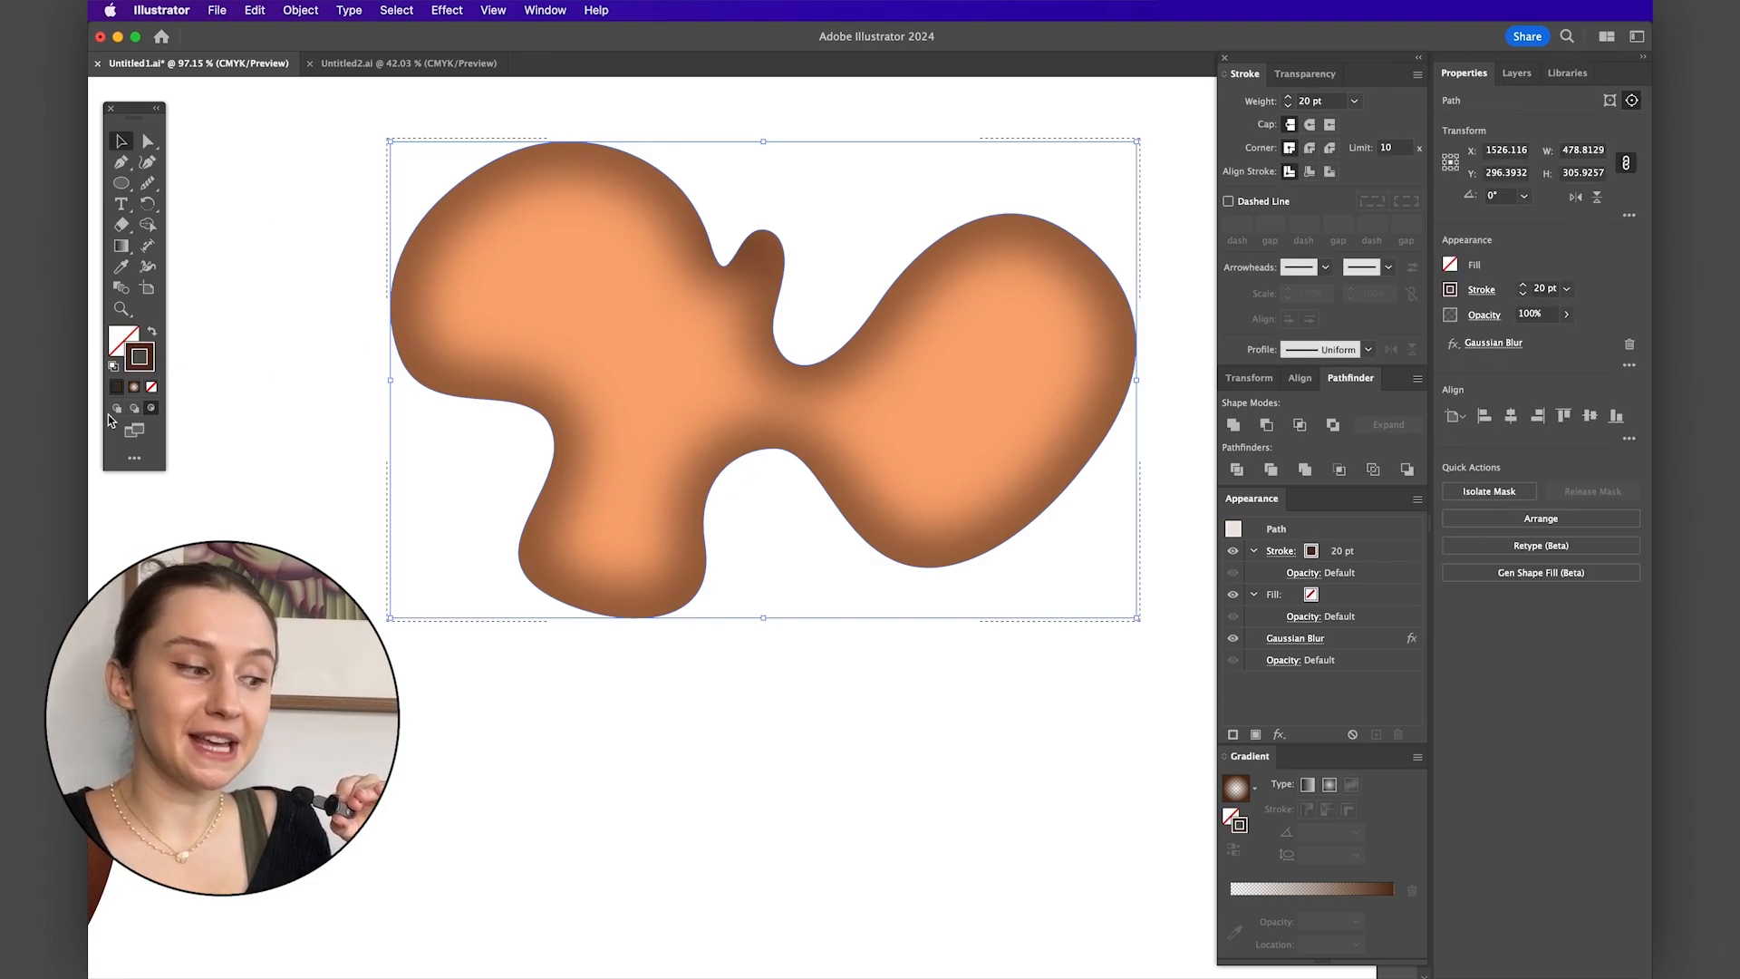
scroll(850, 469, "up", 5)
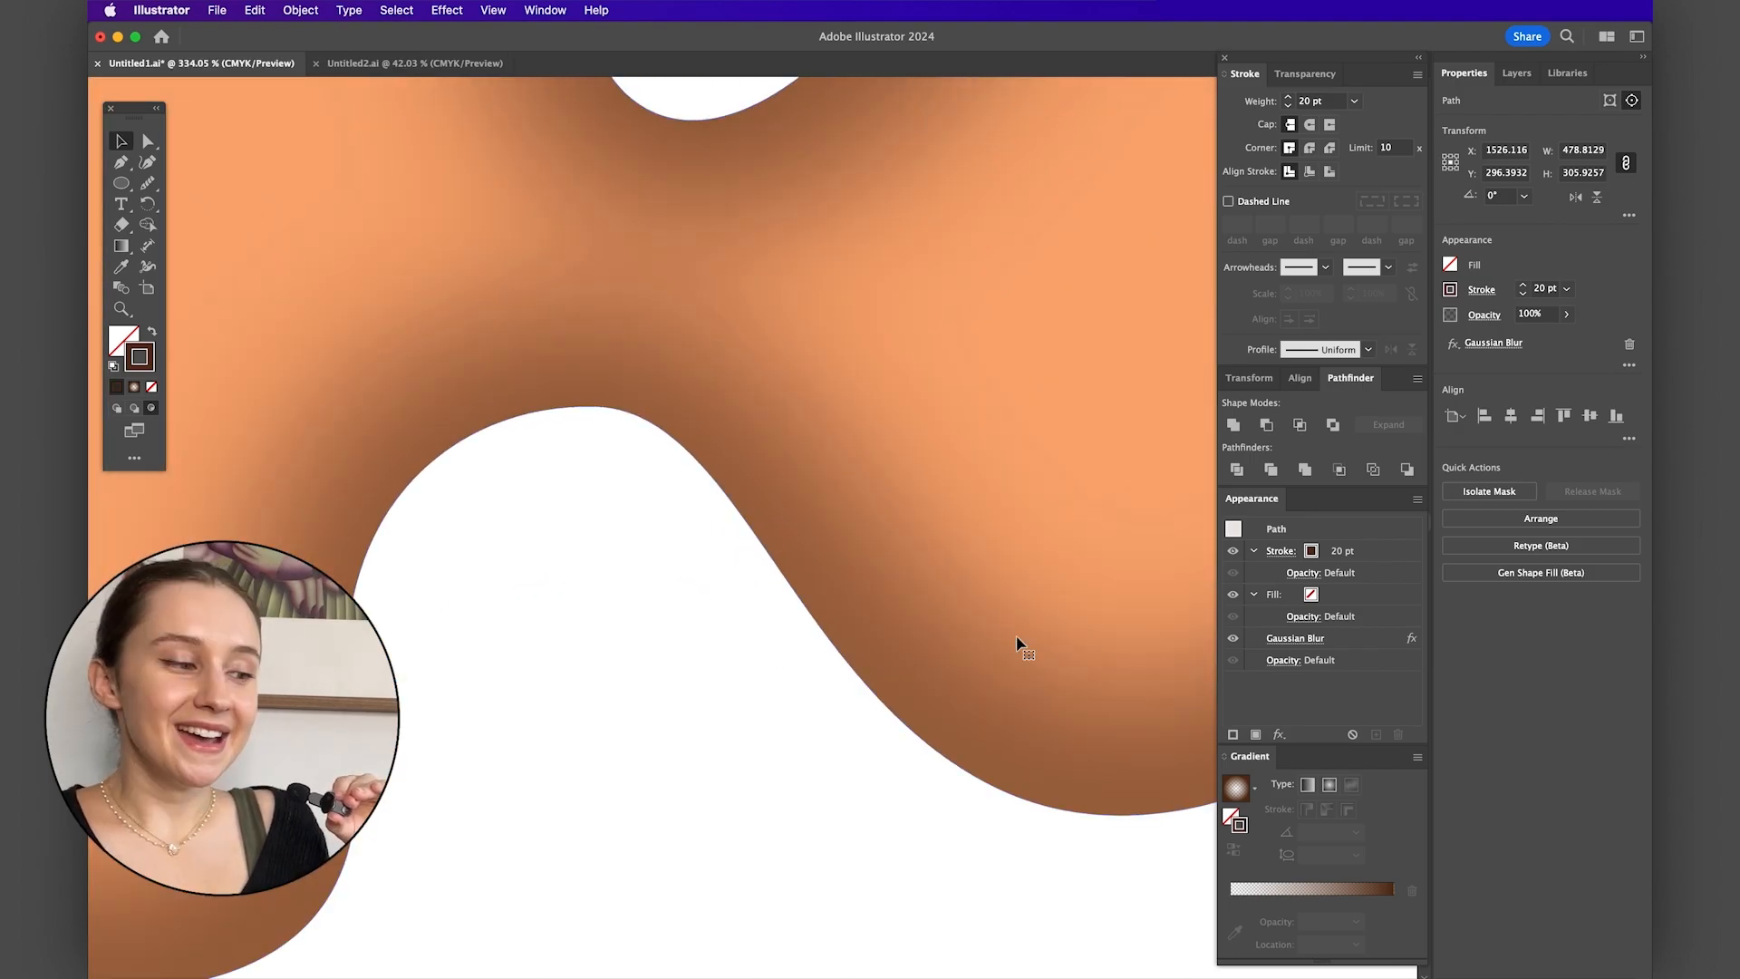
- Duplicate the shaded orange blob directly below the original
scroll(850, 652, "down", 3)
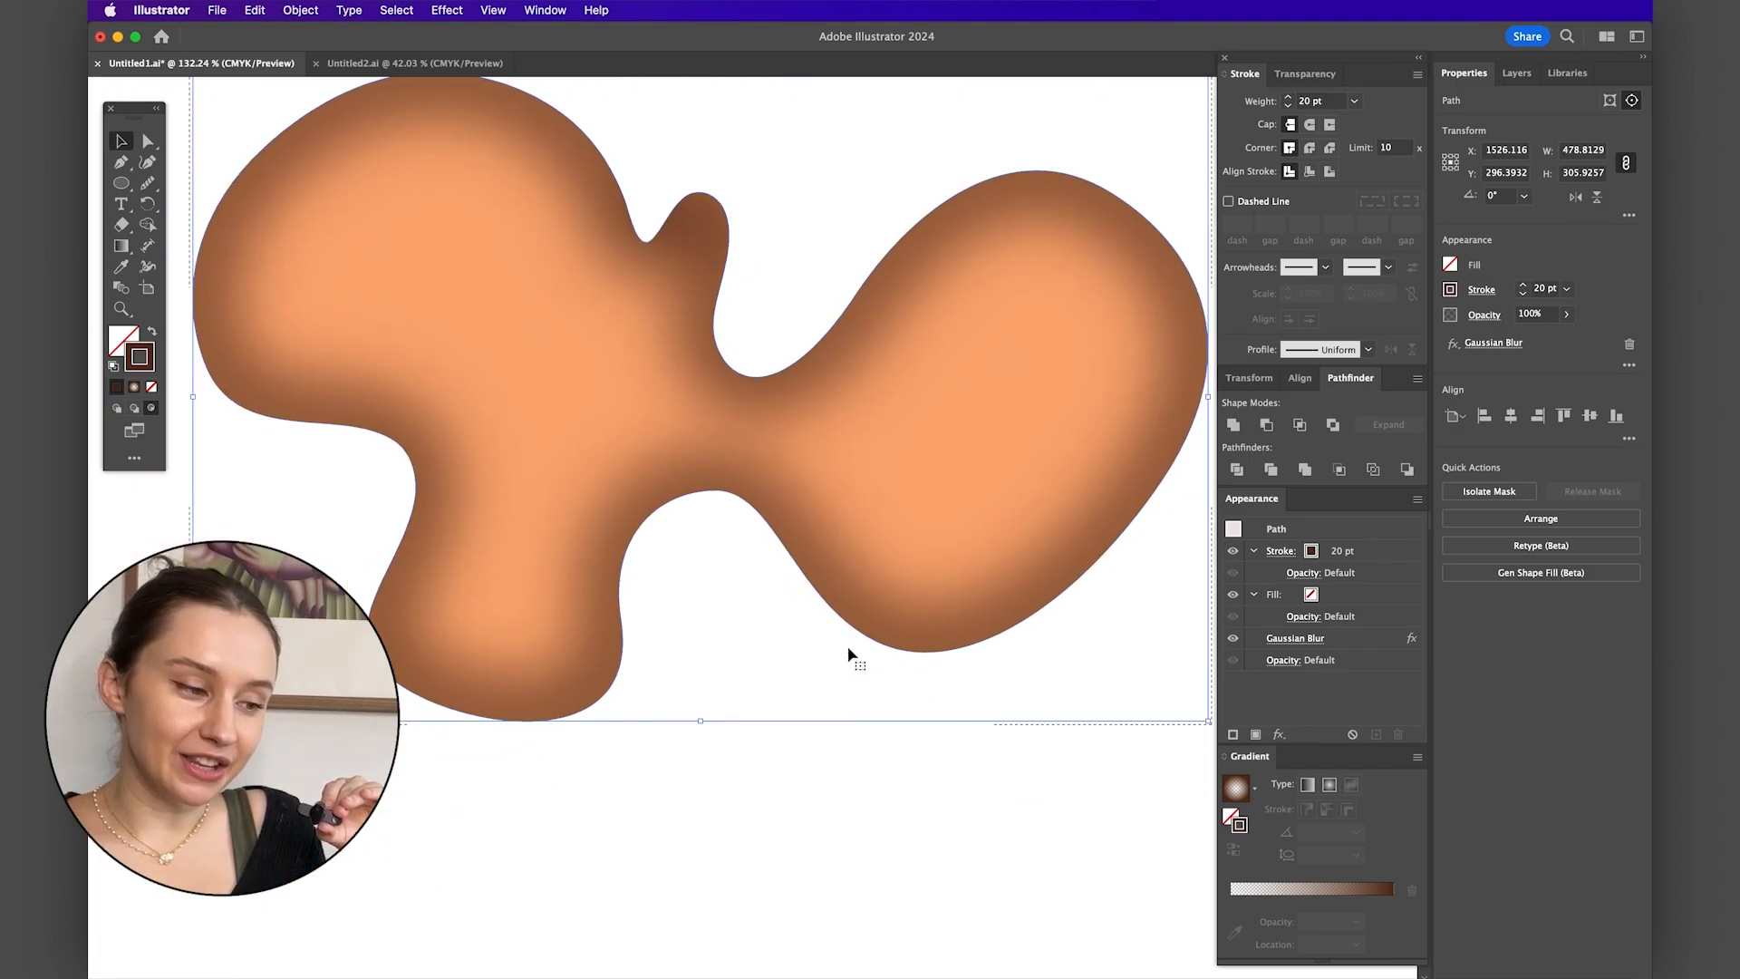
scroll(851, 654, "down", 2)
scroll(850, 654, "up", 1)
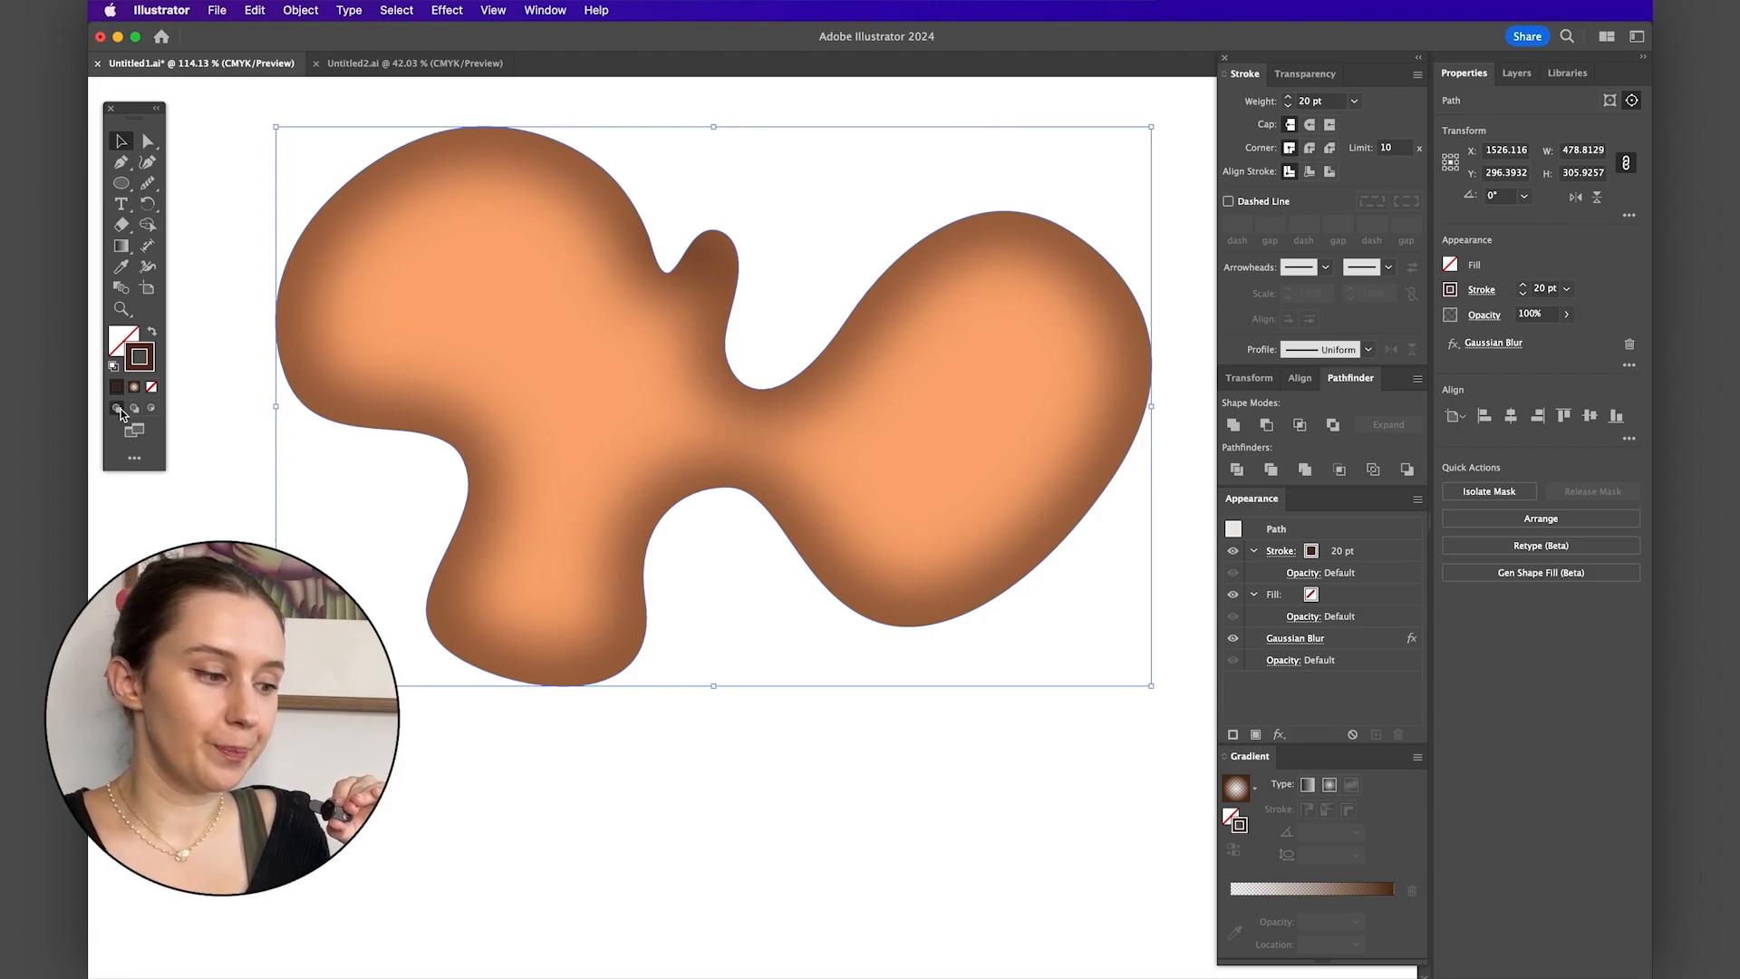
left_click_drag(776, 520, 761, 778)
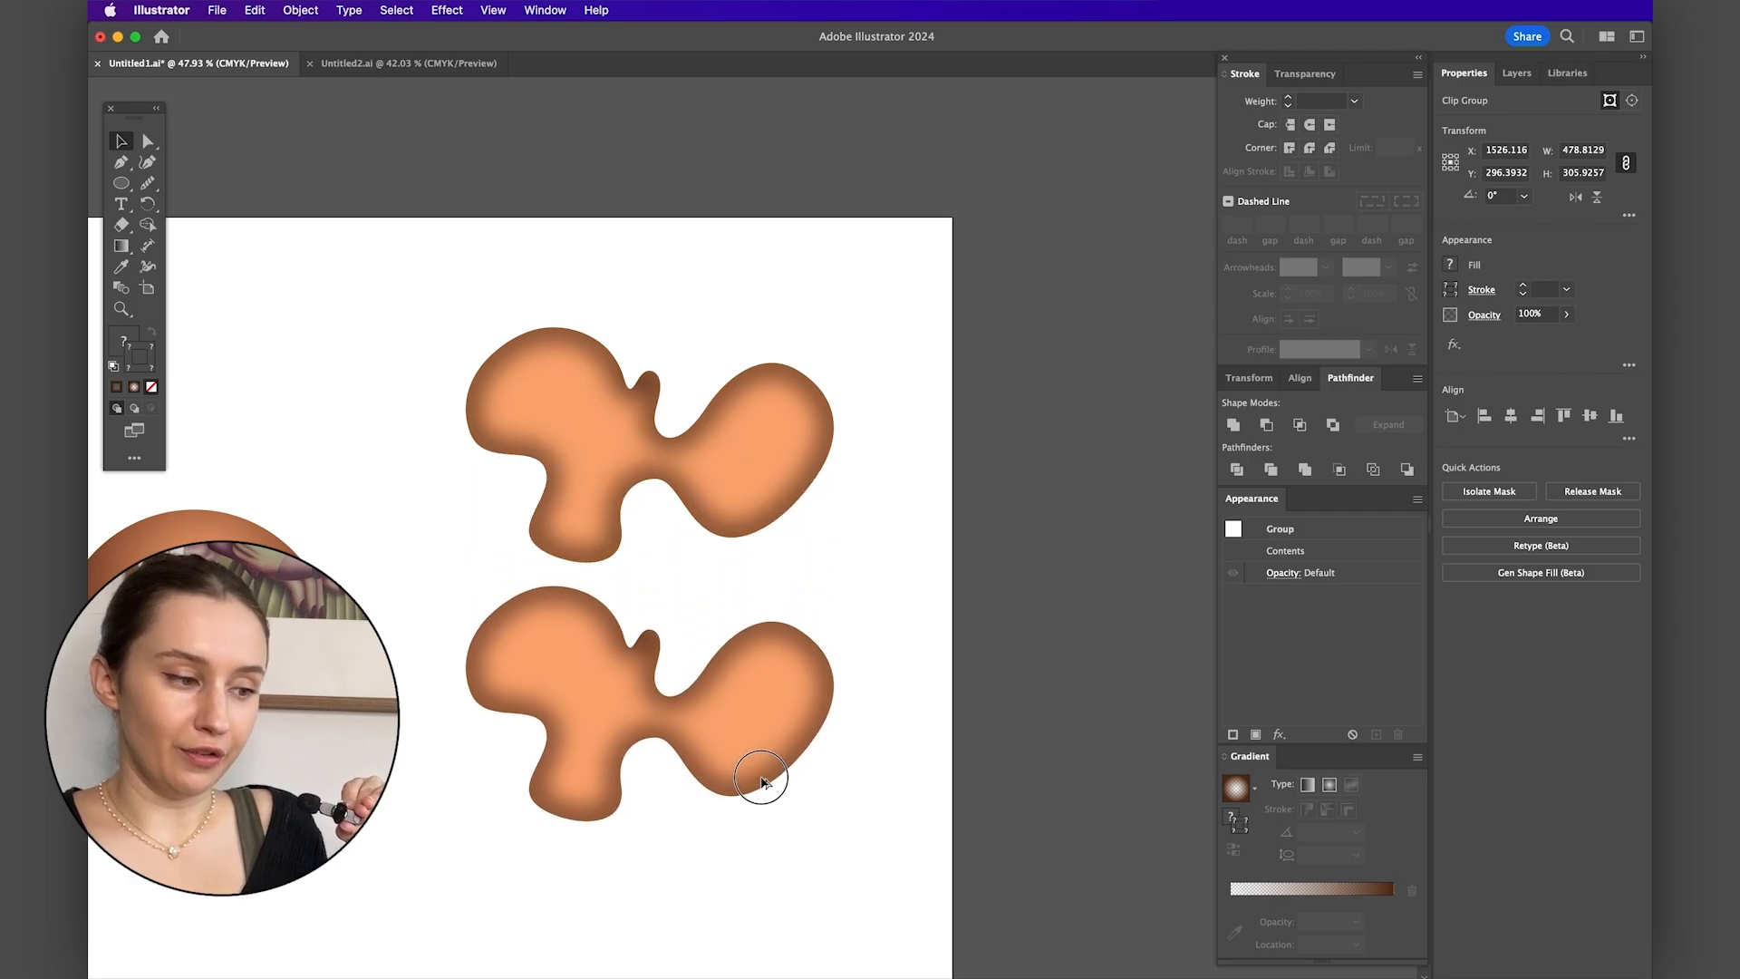
- Isolate the lower blob's clip group, select its brown outline and hide the outline's Gaussian Blur effect
double_click(712, 602)
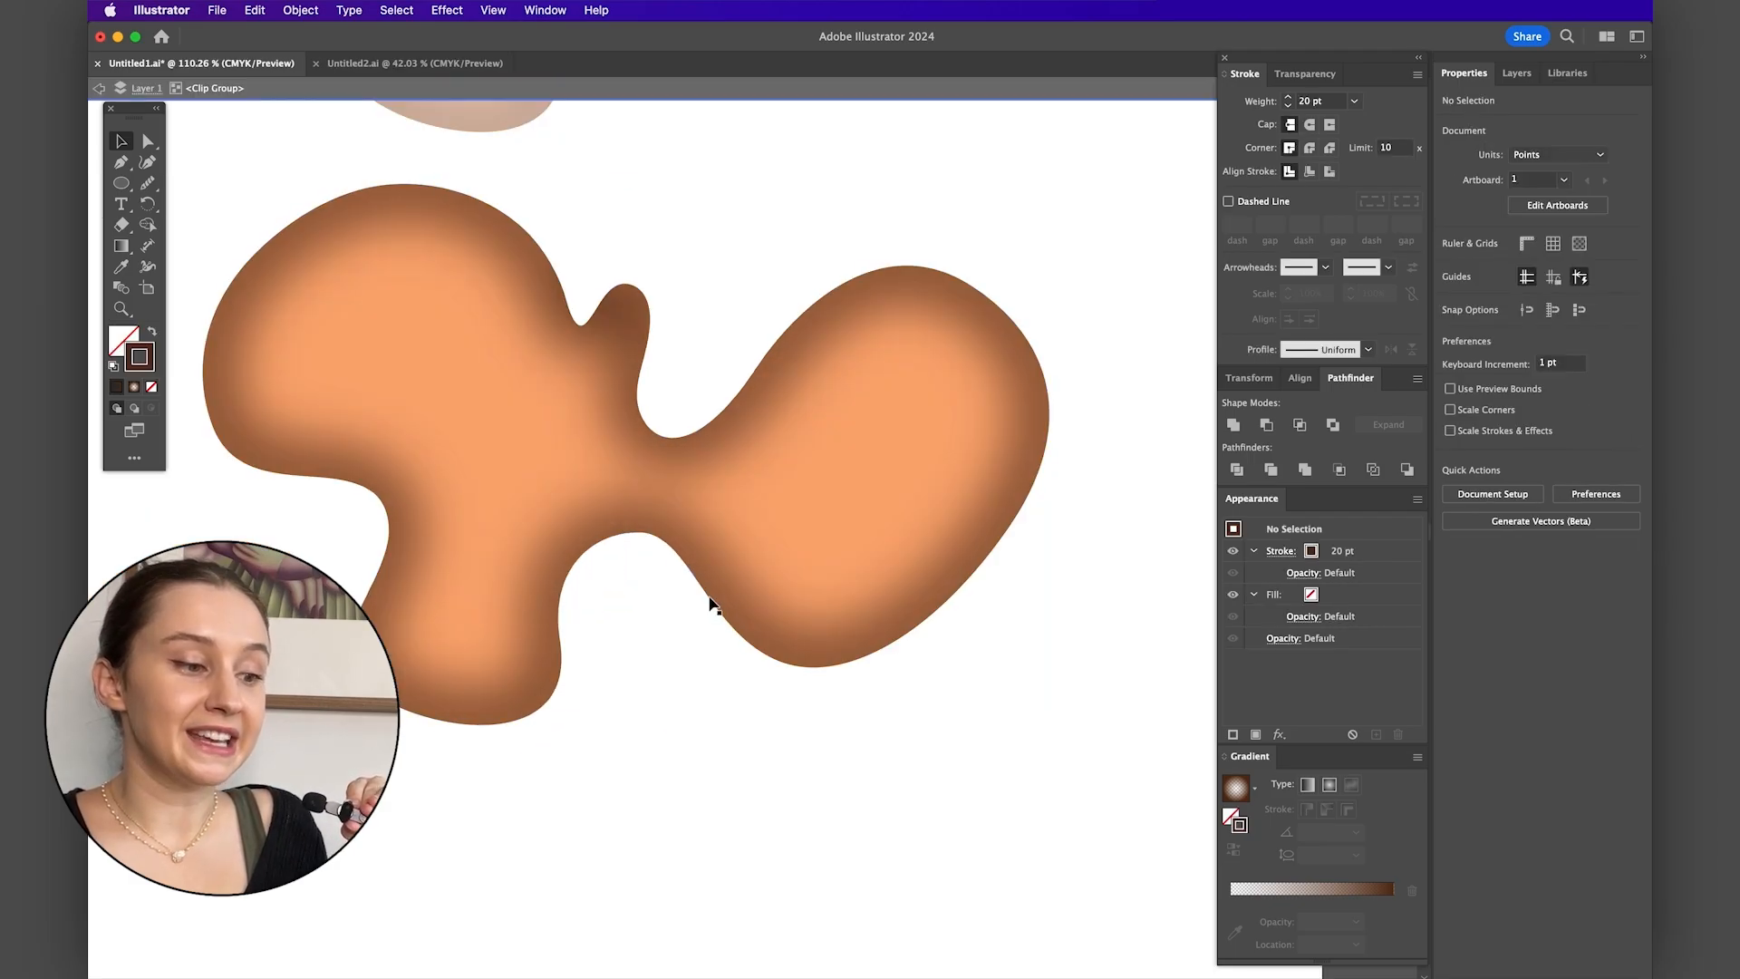
left_click(712, 603)
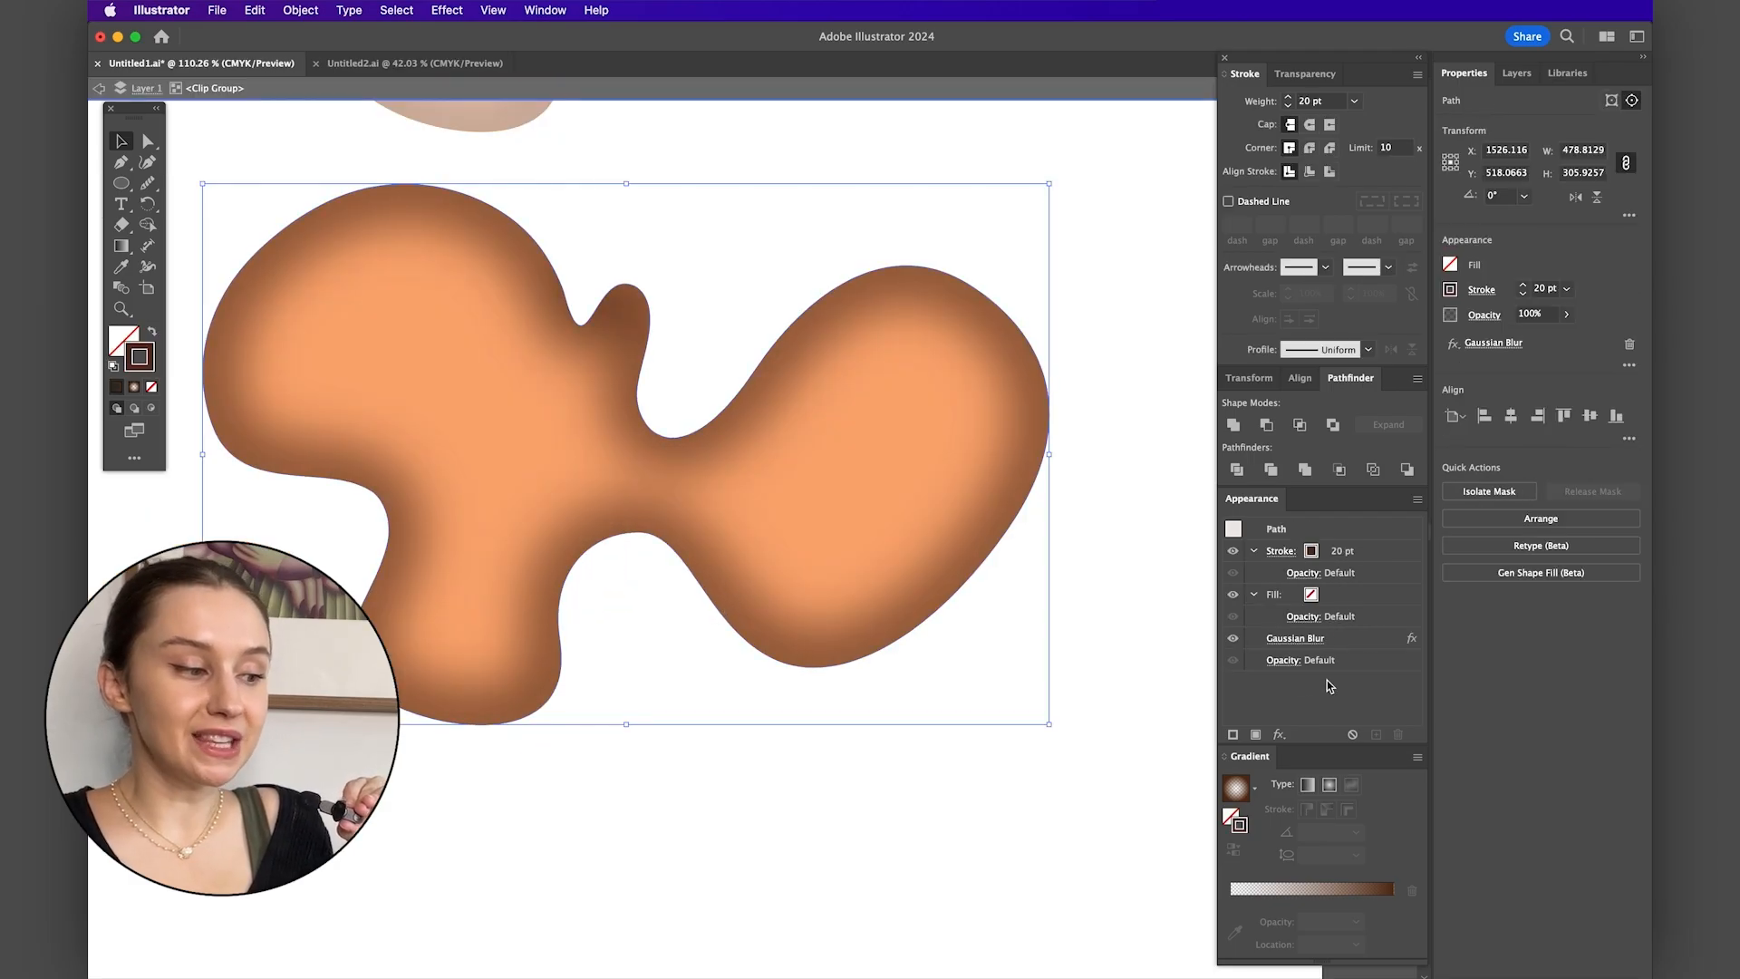
left_click(1234, 640)
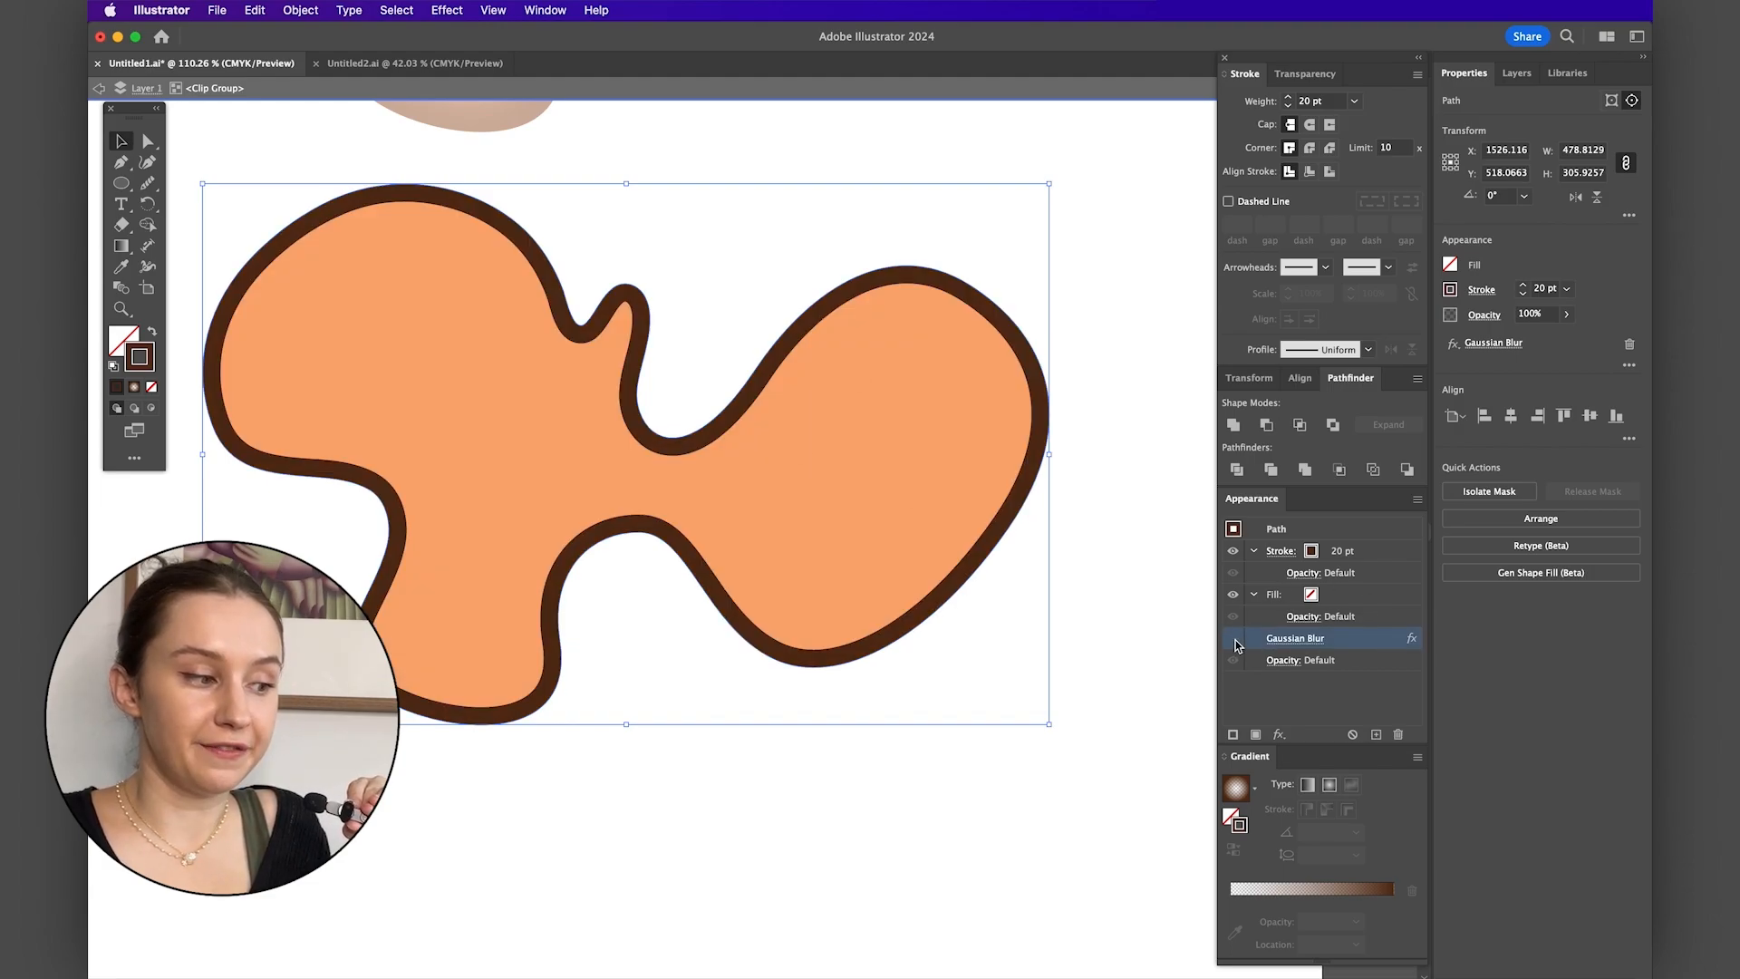
left_click(1235, 640)
left_click(1235, 640)
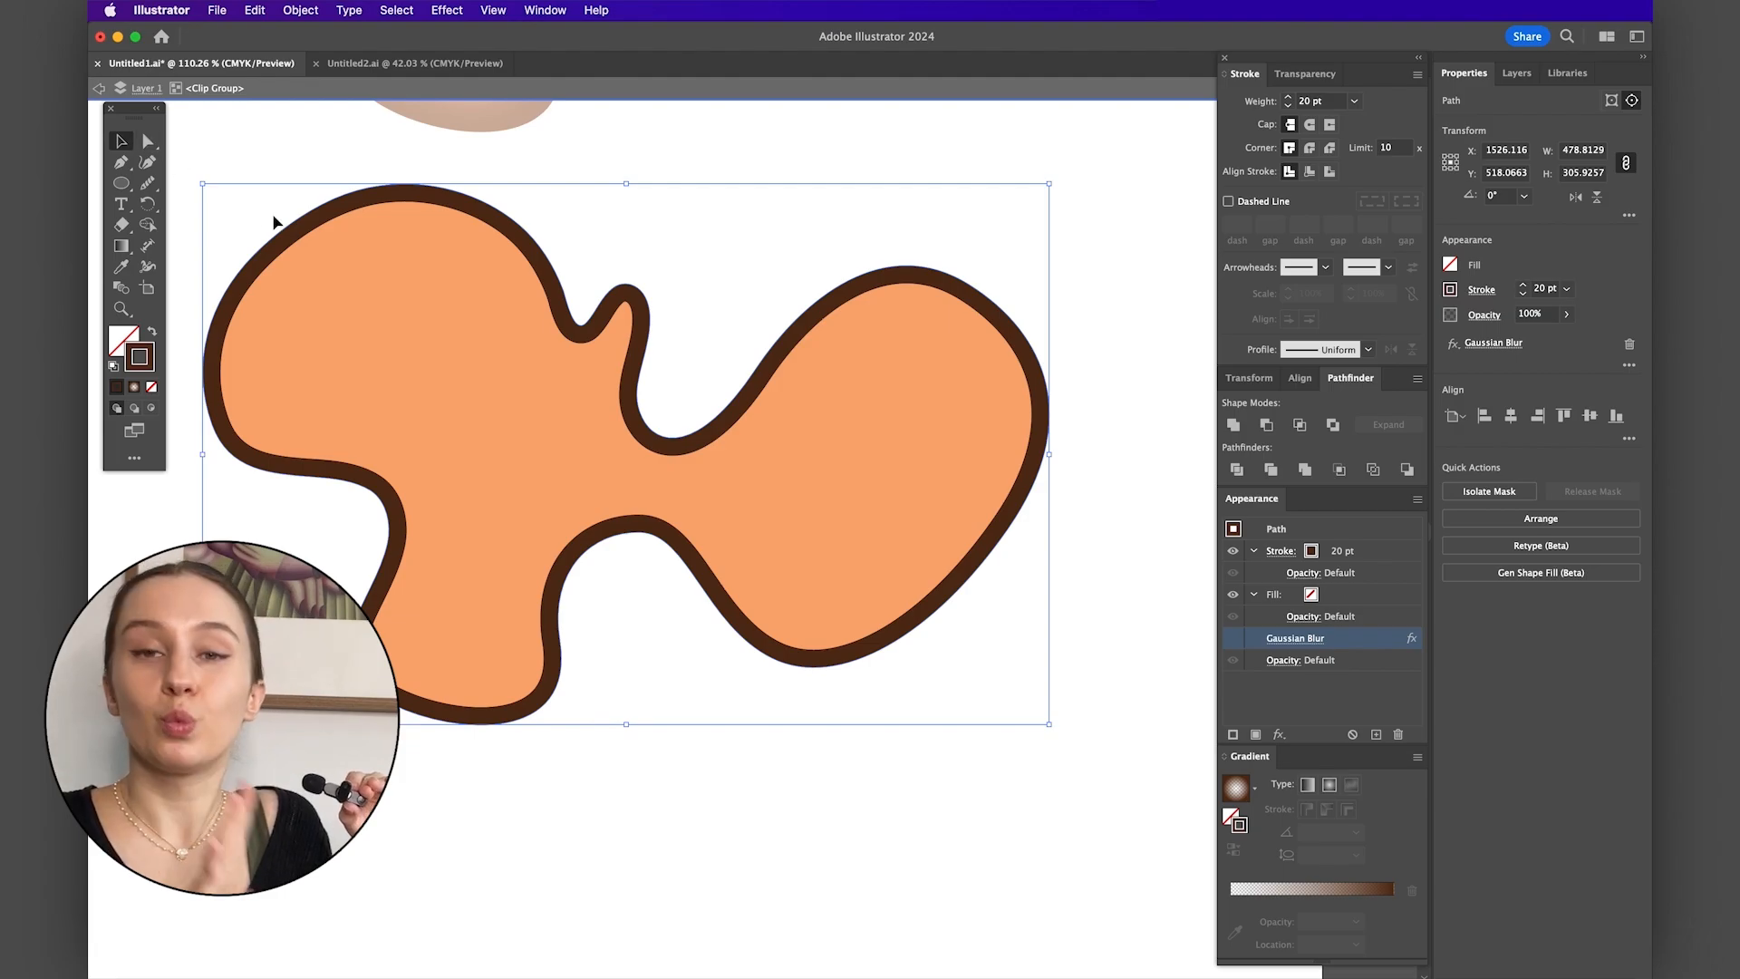
- Move the brown outline's anchor points outward past the blob's edge around the upper-left lobe and the right lobe
left_click(148, 140)
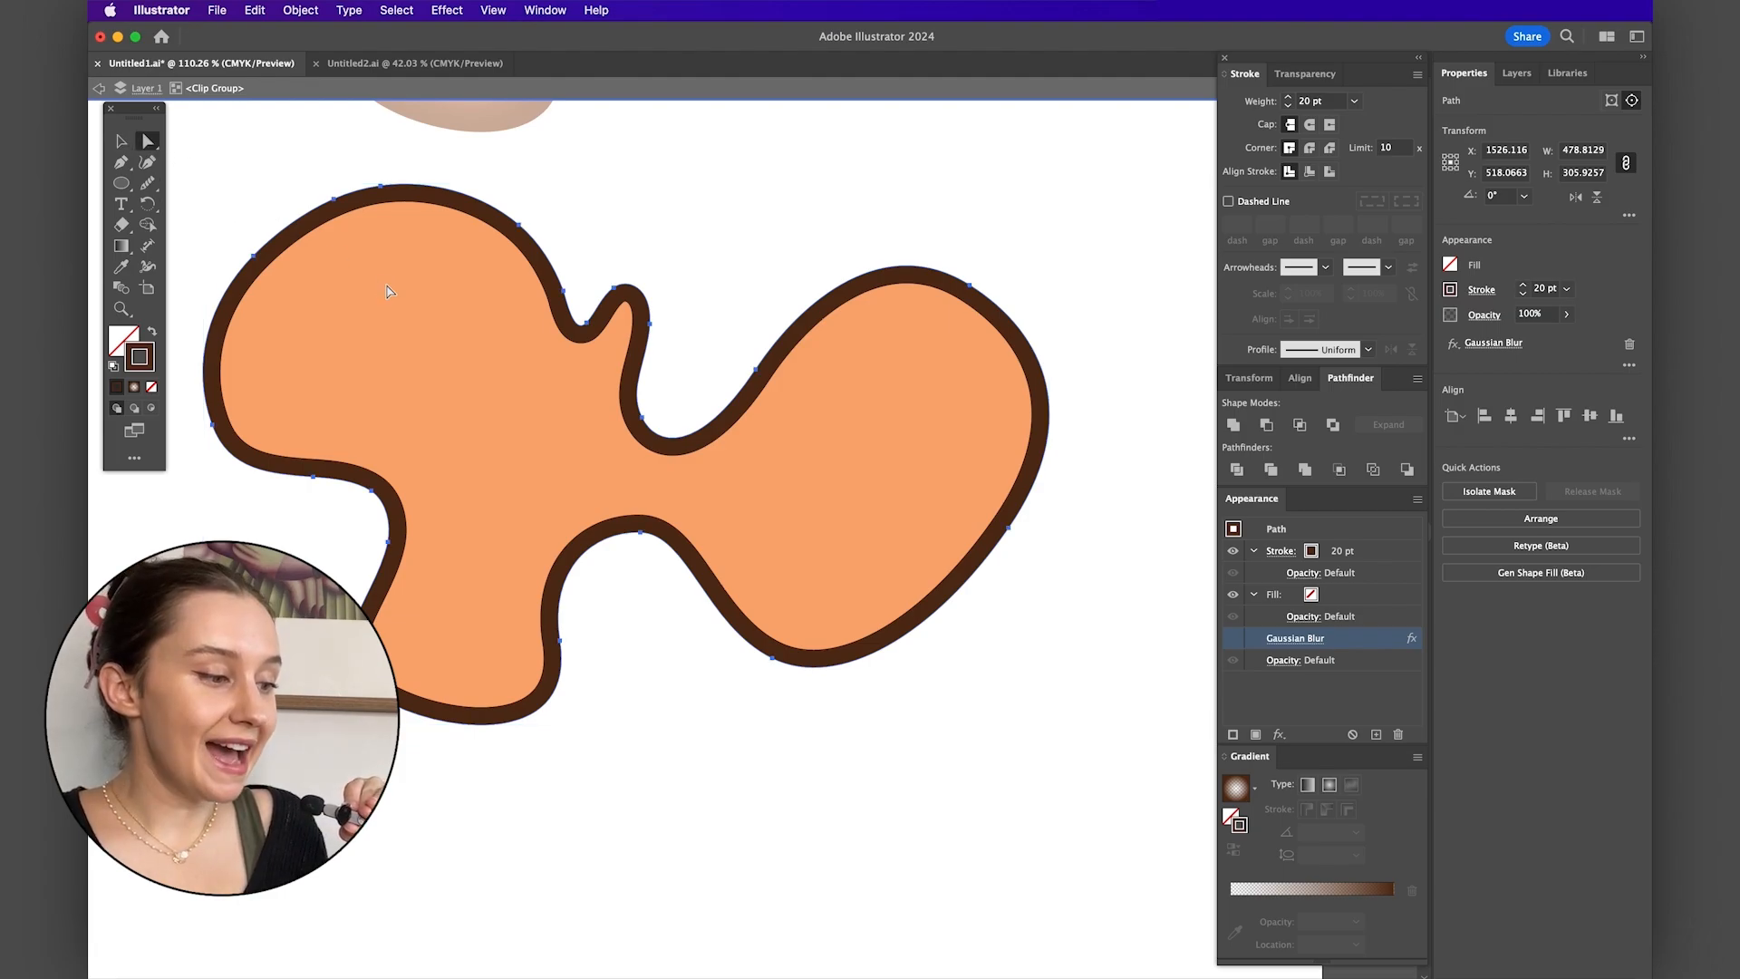
left_click(253, 256)
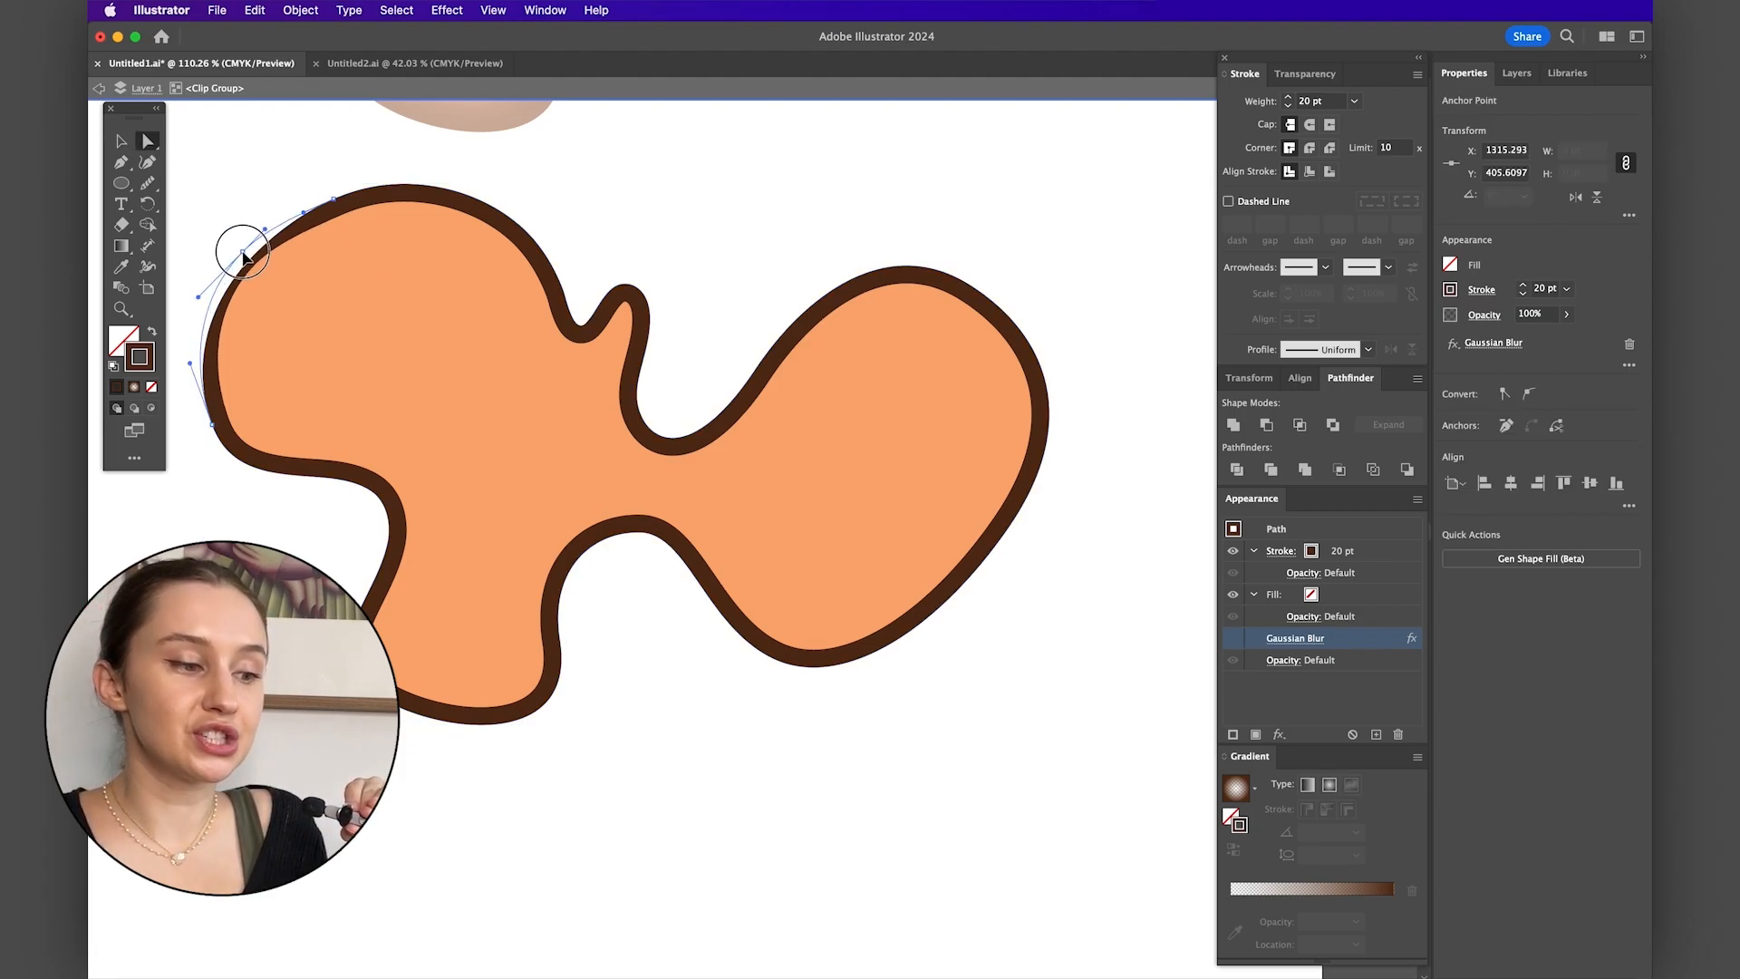
mouse_move(334, 198)
left_mouse_down()
mouse_move(316, 192)
mouse_move(377, 176)
mouse_move(308, 185)
left_mouse_up()
left_click(316, 191)
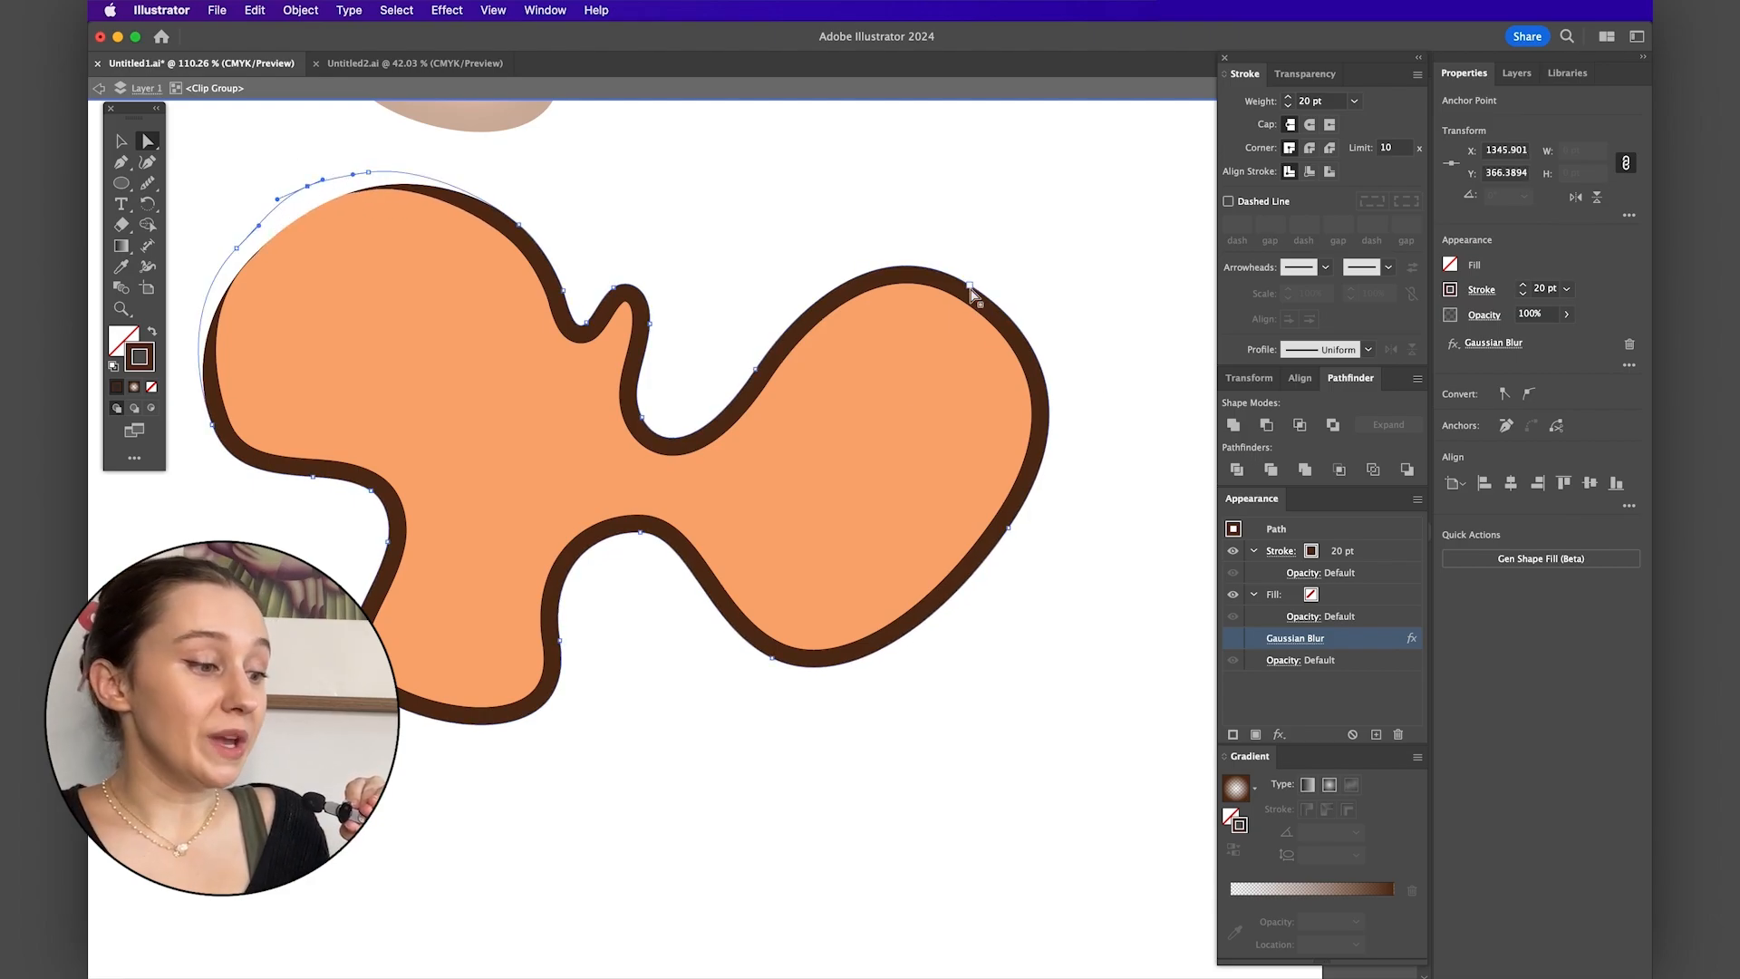
left_click_drag(970, 286, 1001, 243)
left_click_drag(756, 370, 755, 334)
left_click(1028, 544)
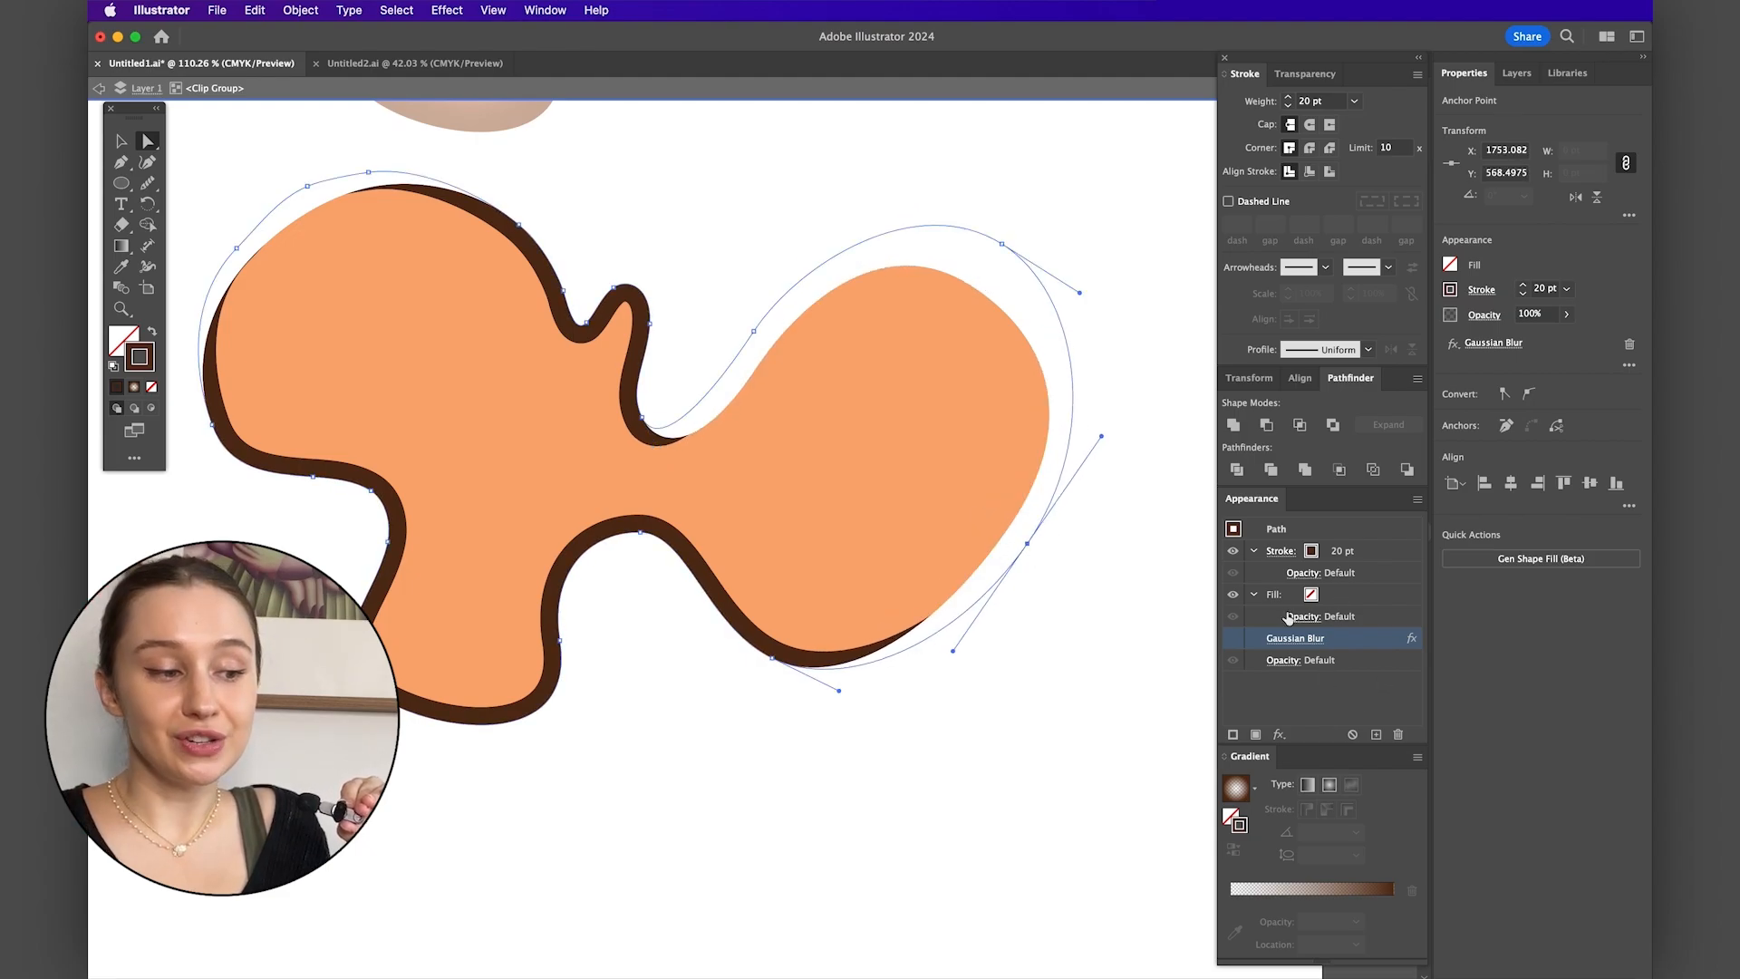
- Toggle the outline's Gaussian Blur to preview the shading of the reshaped path, leaving the effect hidden
left_click(1234, 639)
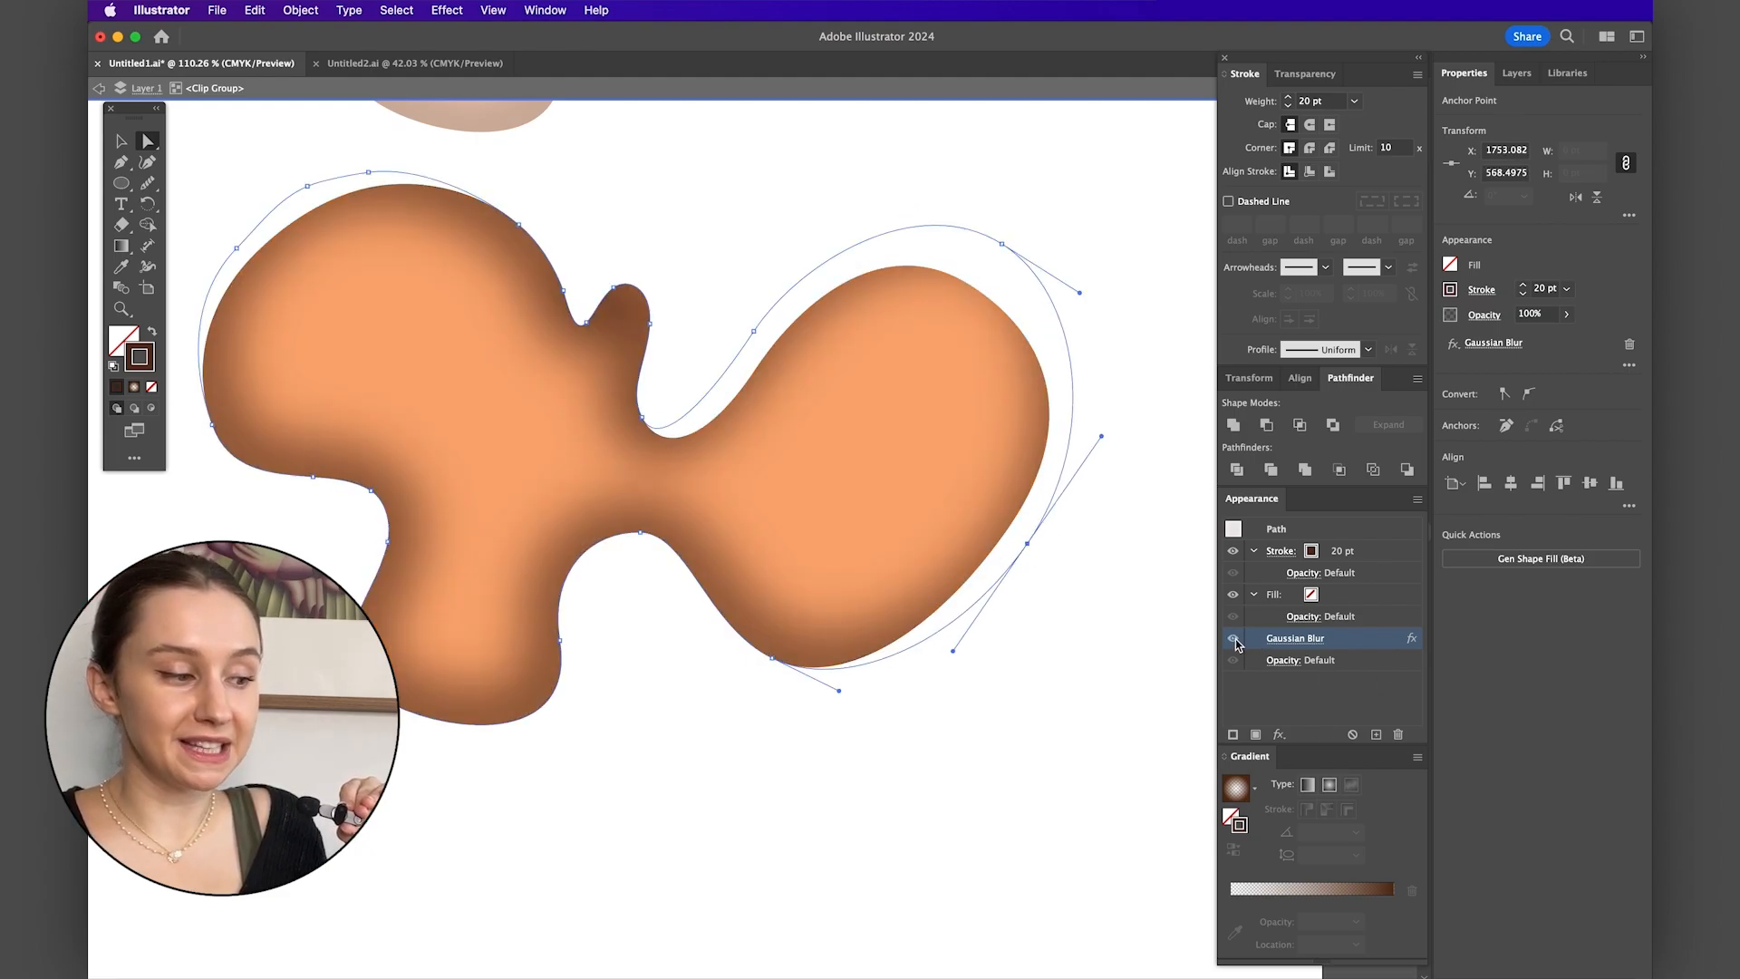
left_click(1234, 639)
left_click(1234, 639)
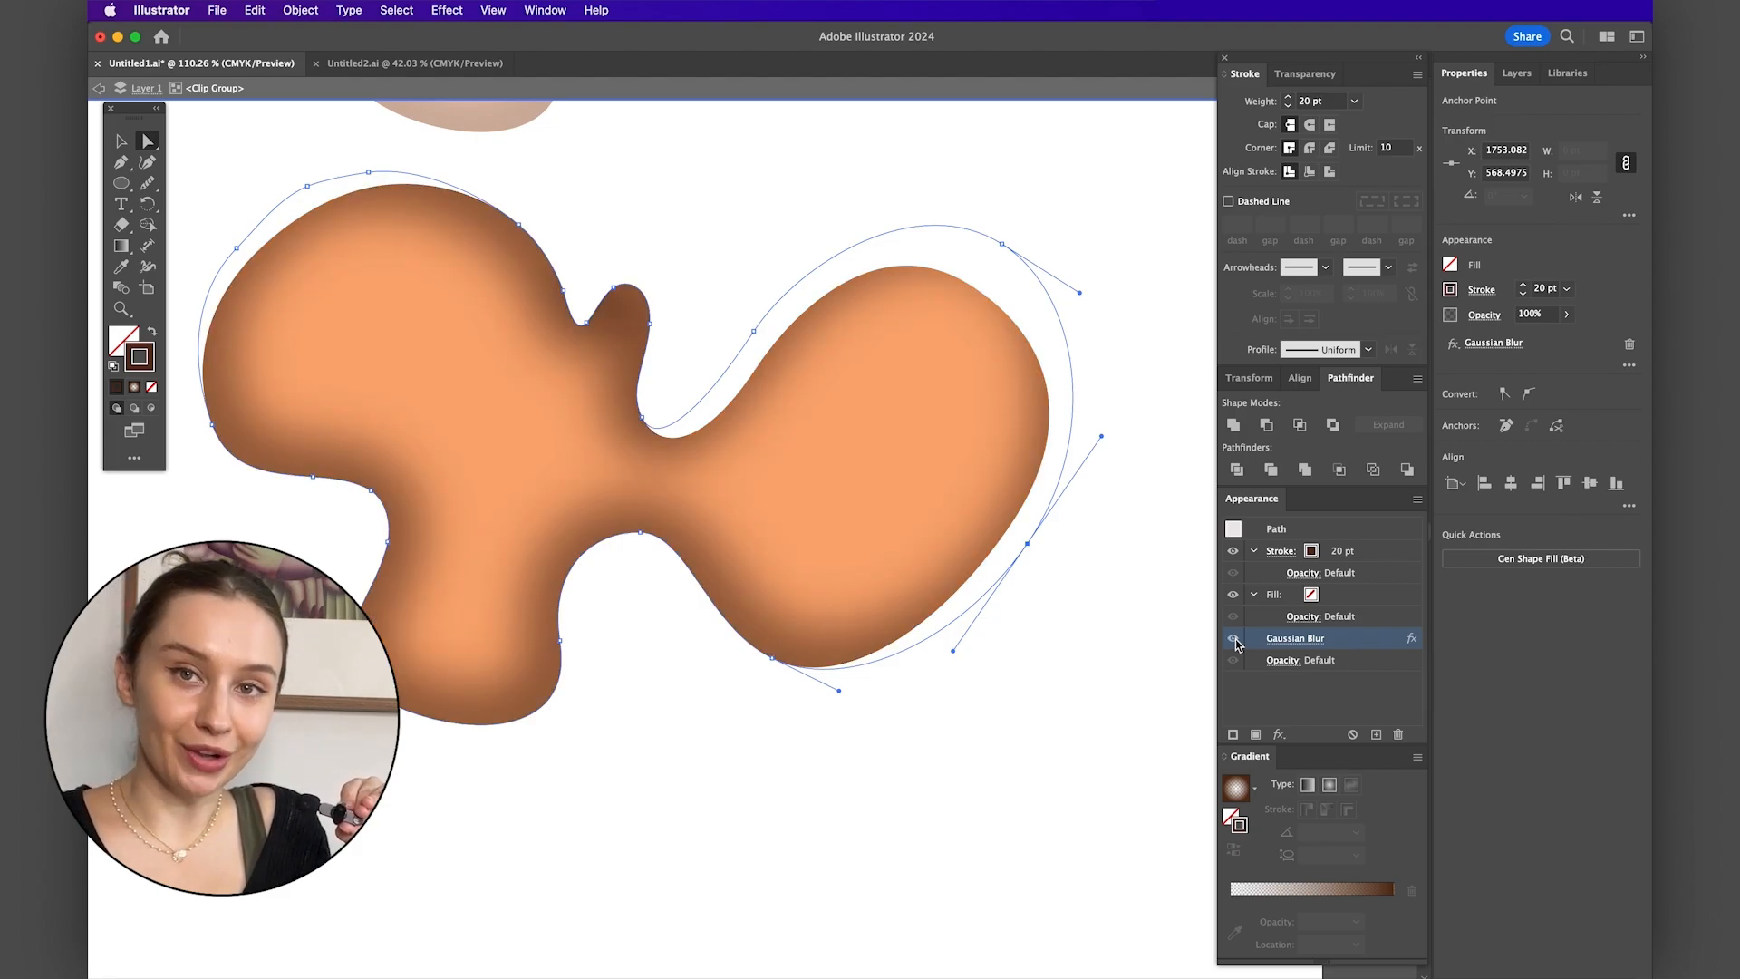
left_click(1234, 639)
- Delete the outline's anchor points from the top of the left lobe to the notch and move the loose end off the small bump
left_click(451, 203)
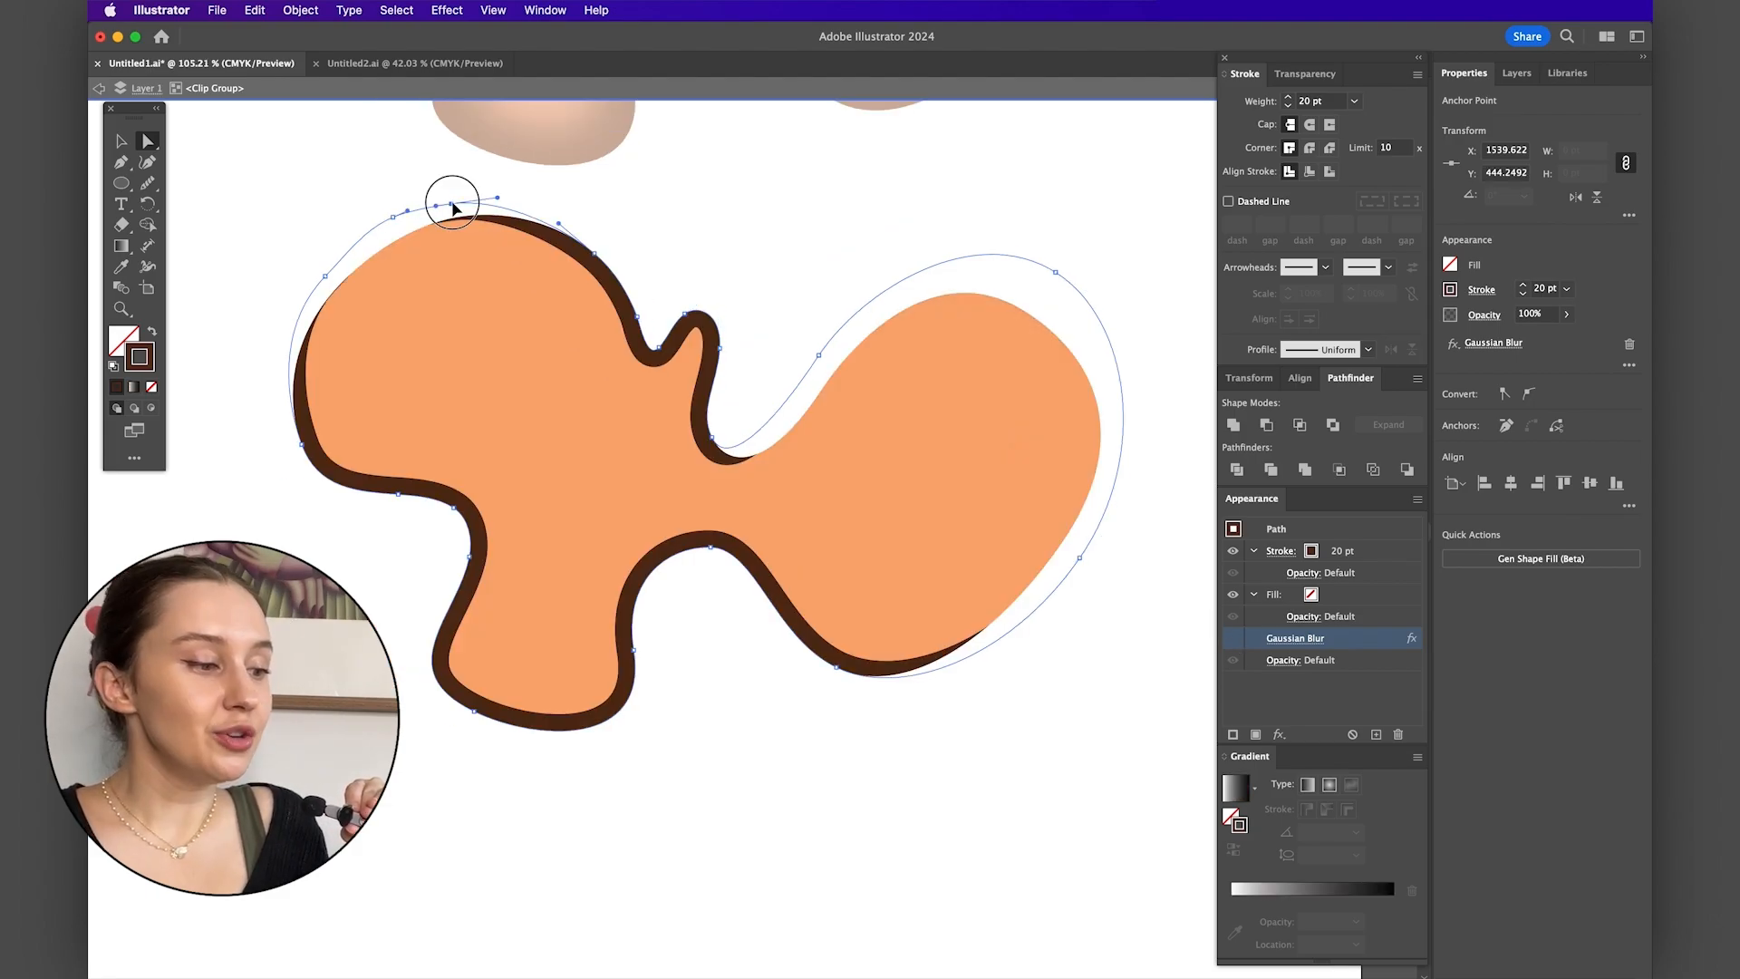
left_click(594, 253, "shift")
key("Delete")
left_click(659, 348)
key("Delete")
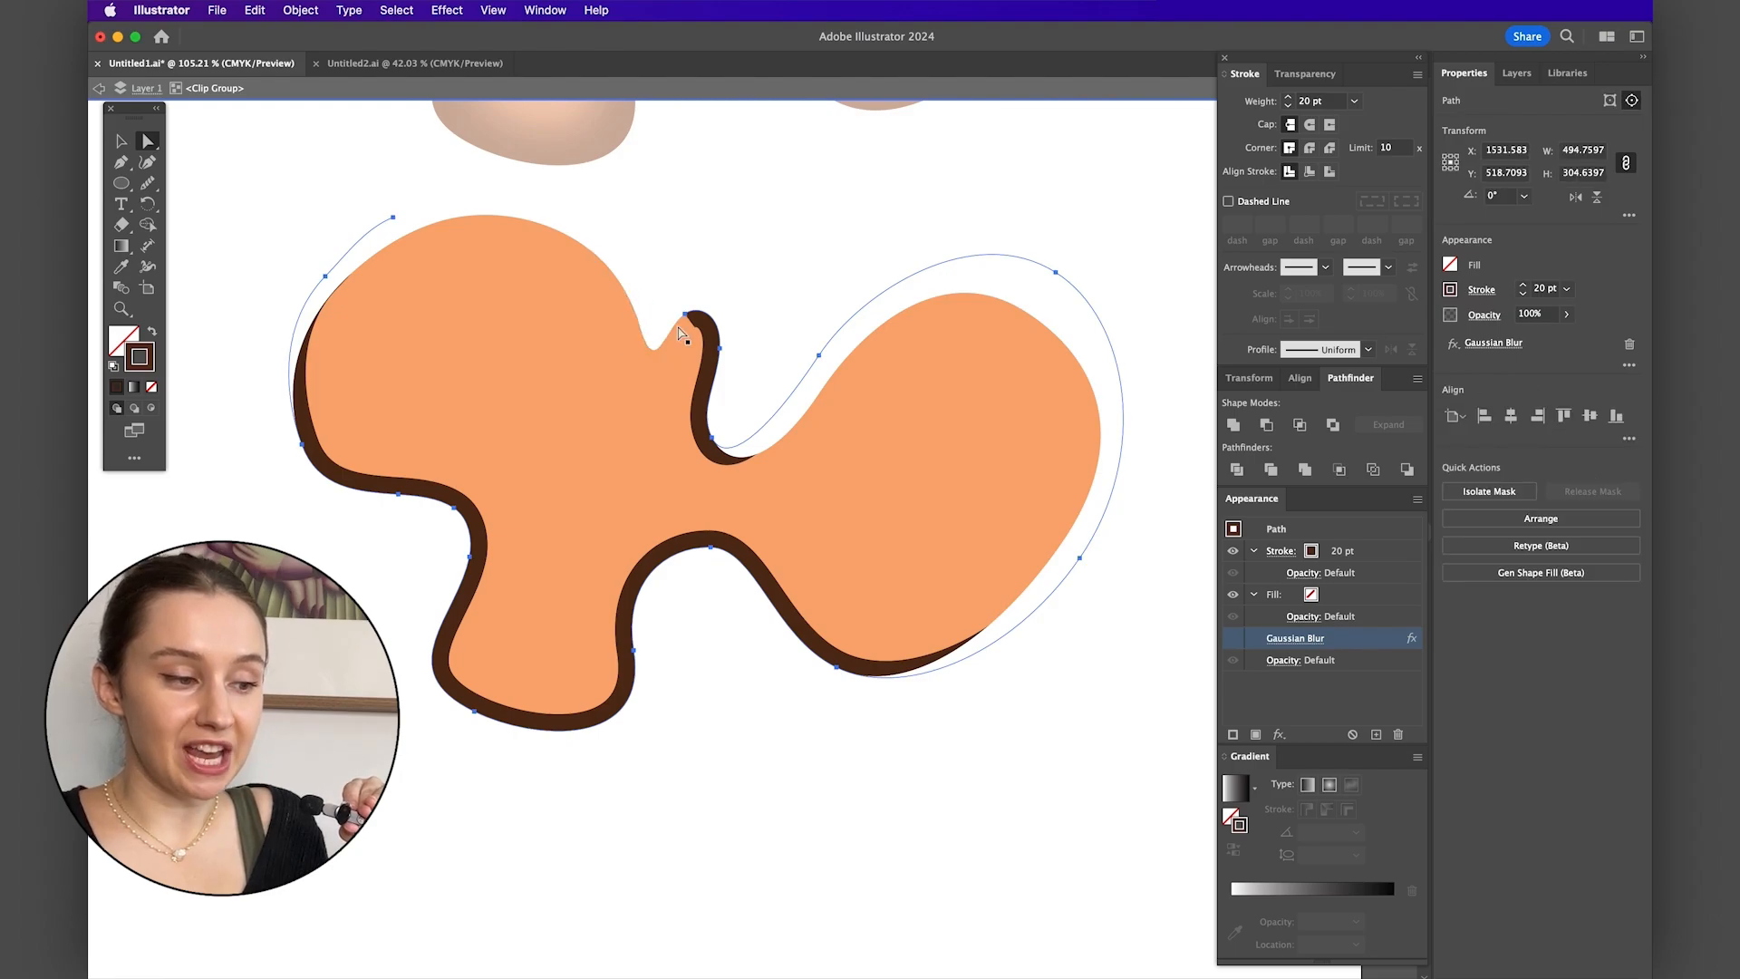
scroll(685, 326, "up", 3)
left_click_drag(685, 309, 672, 288)
- Draw a separate curved path with the Pen tool around the left lobe's upper edge, ending near the notch
scroll(673, 288, "down", 3)
key("p")
left_click(332, 397)
left_click_drag(450, 216, 583, 178)
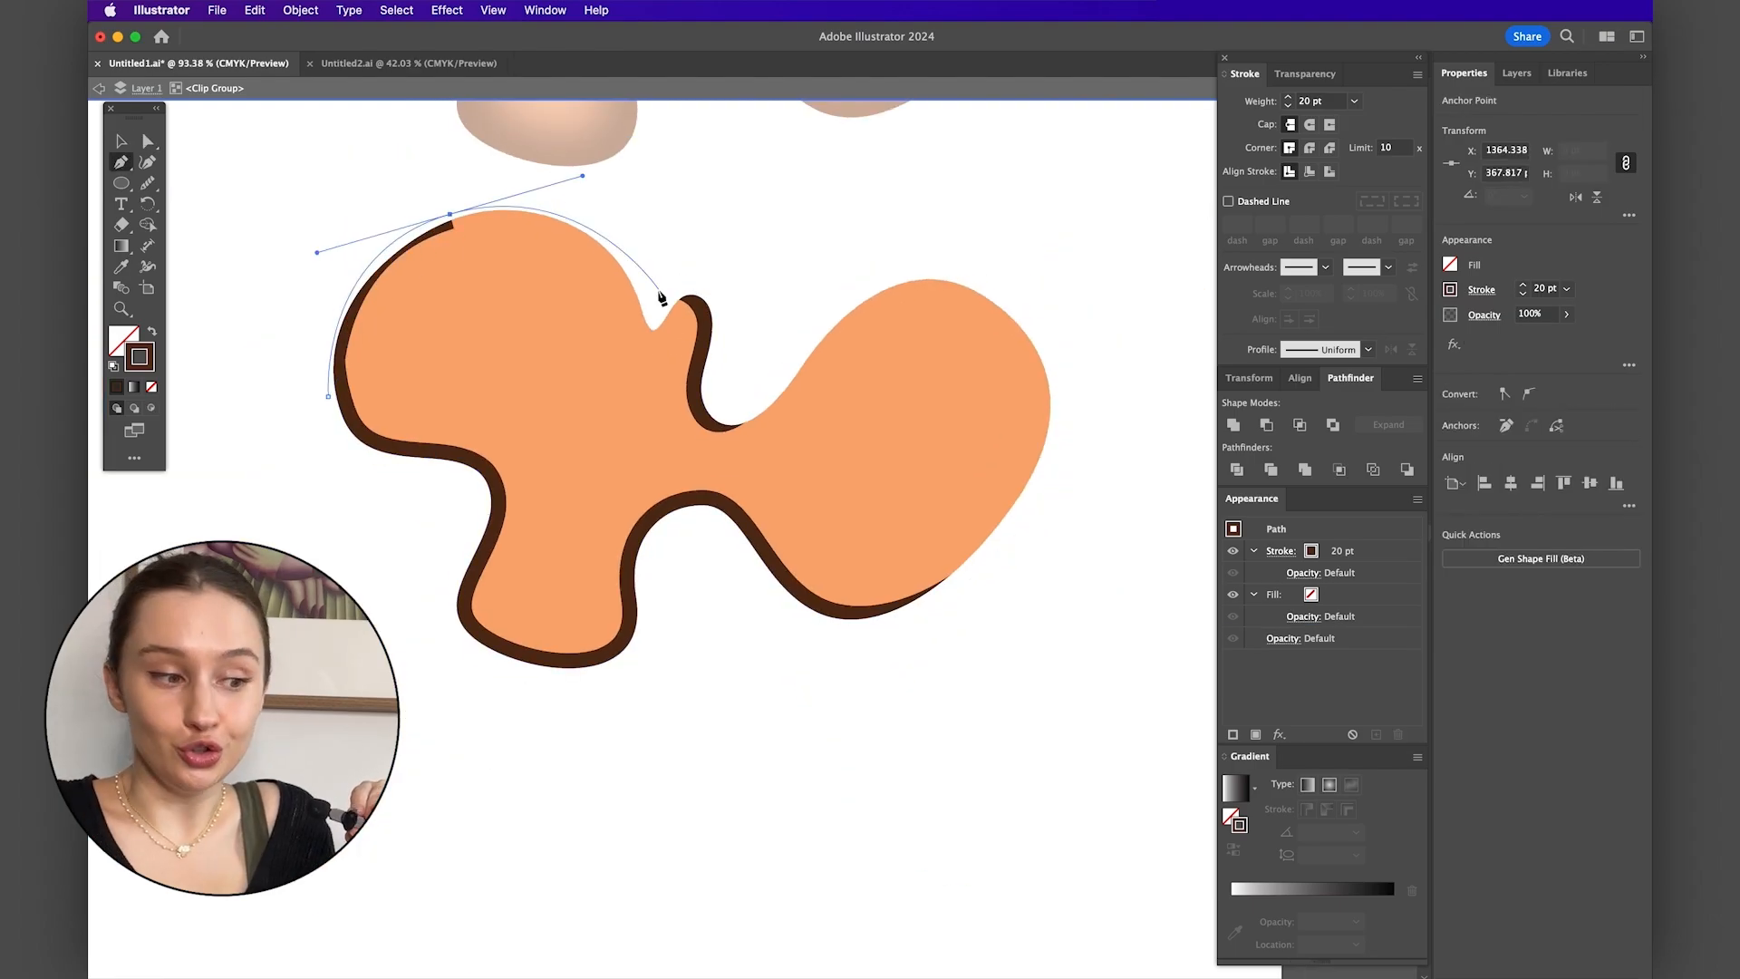
key("a")
mouse_move(655, 304)
left_mouse_down()
mouse_move(668, 337)
mouse_move(662, 313)
left_mouse_up()
- Set the new curved path's stroke weight to 34 pt and its stroke colour to dark green
scroll(645, 285, "up", 3)
scroll(345, 198, "down", 3)
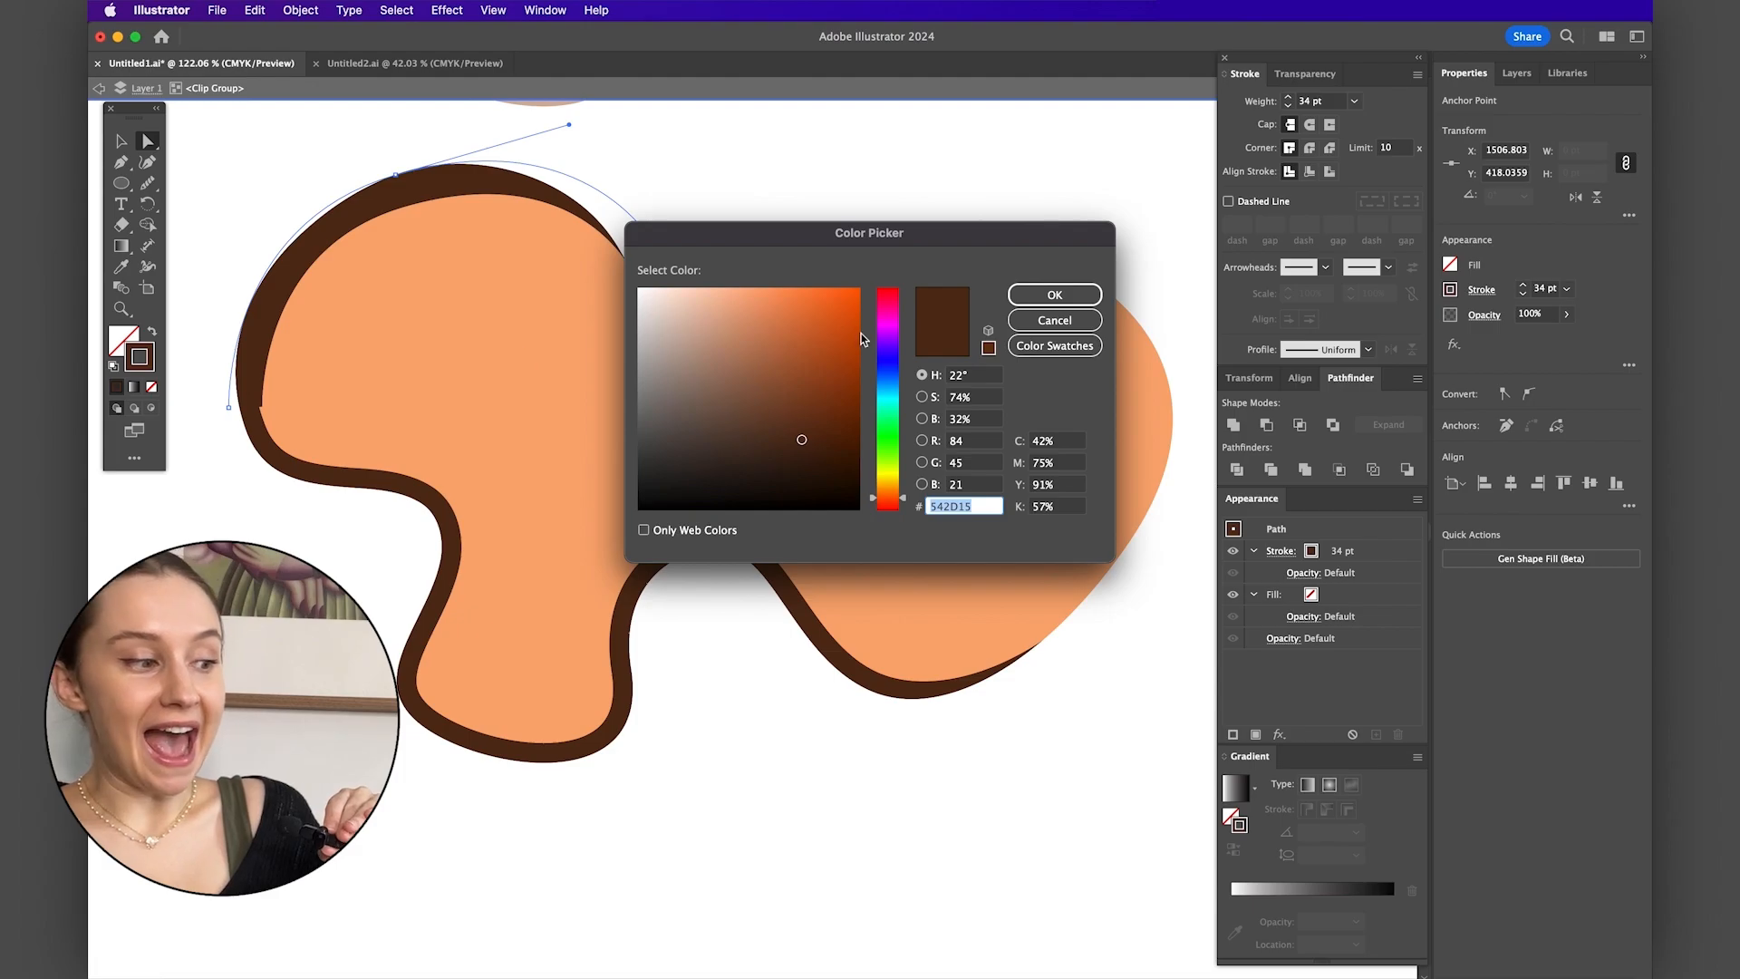
mouse_move(891, 334)
left_mouse_down()
mouse_move(890, 467)
mouse_move(797, 408)
left_mouse_up()
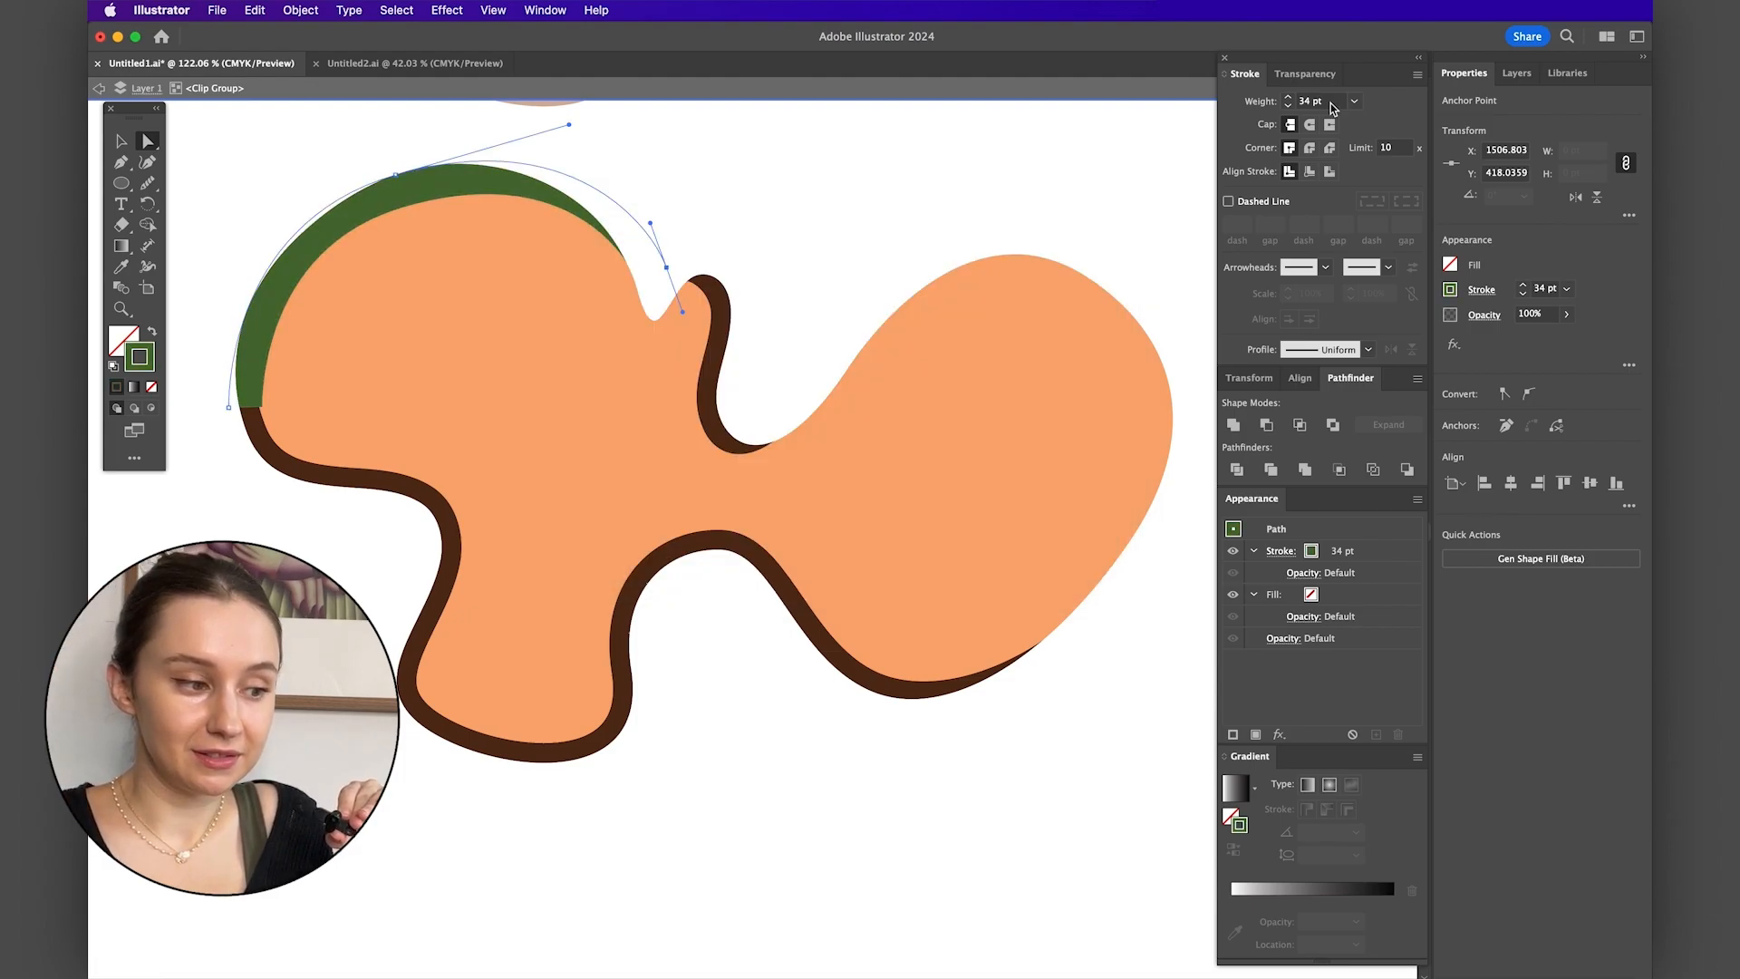
- Show the brown outline's Gaussian Blur again and apply a Gaussian Blur of about 69 pixels to the green stroke
left_click(1242, 637)
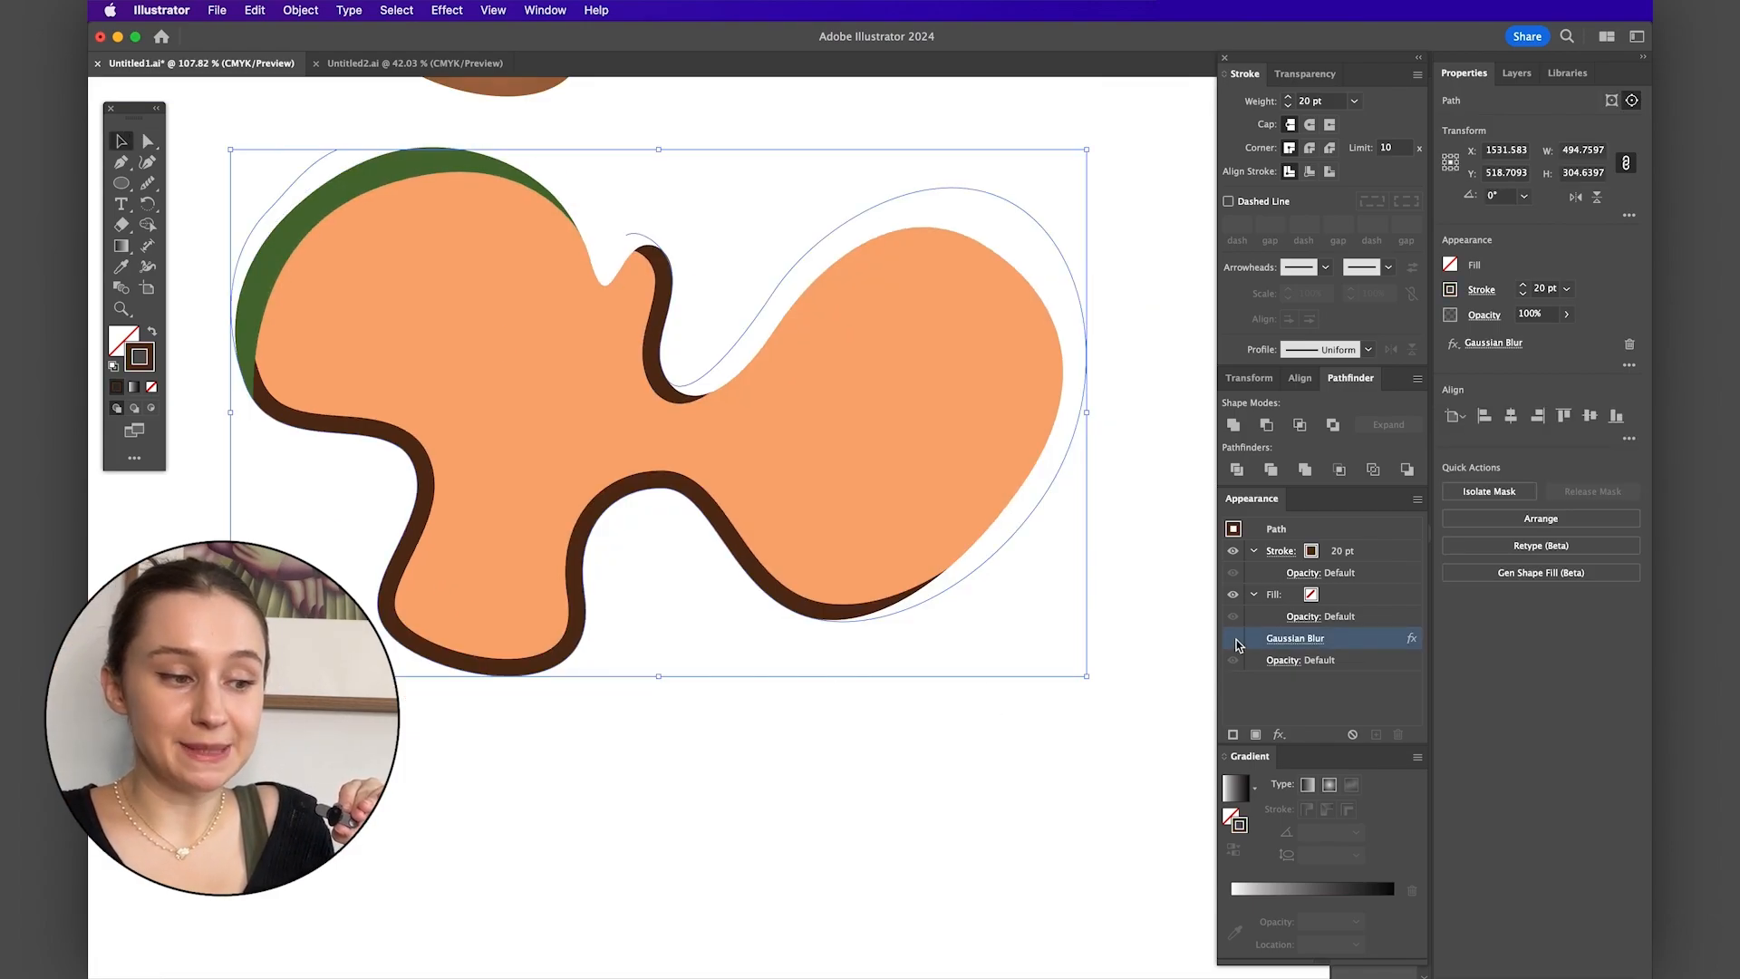
left_click(447, 10)
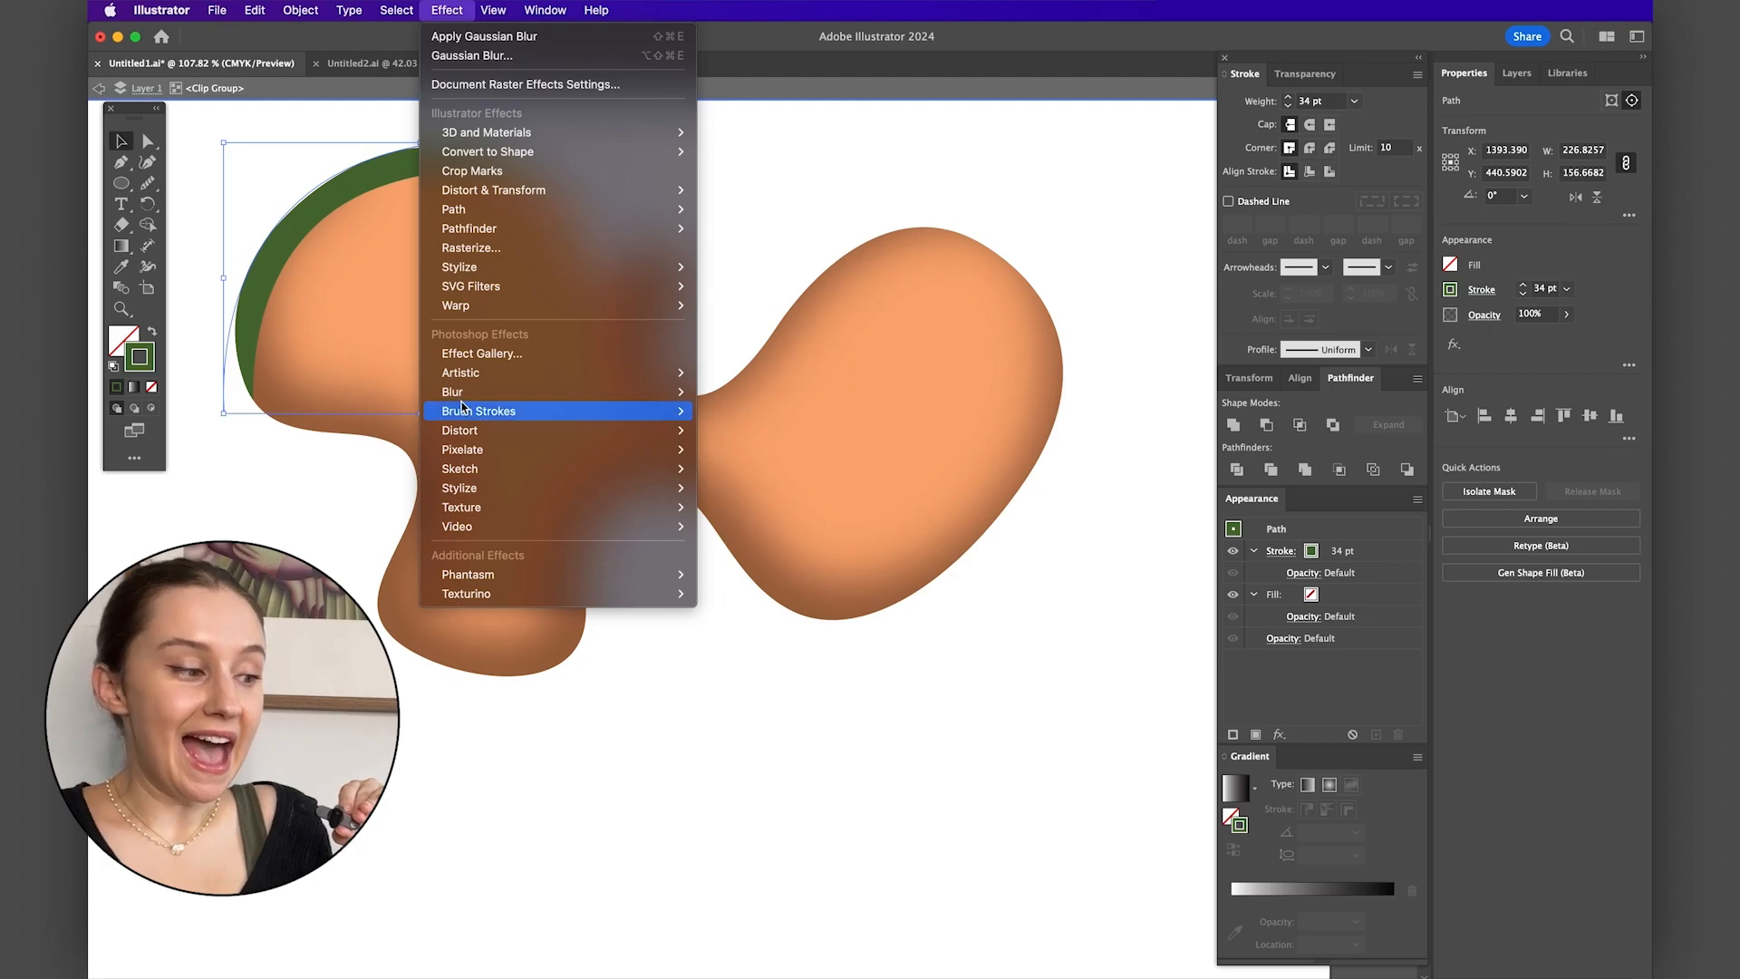
mouse_move(464, 391)
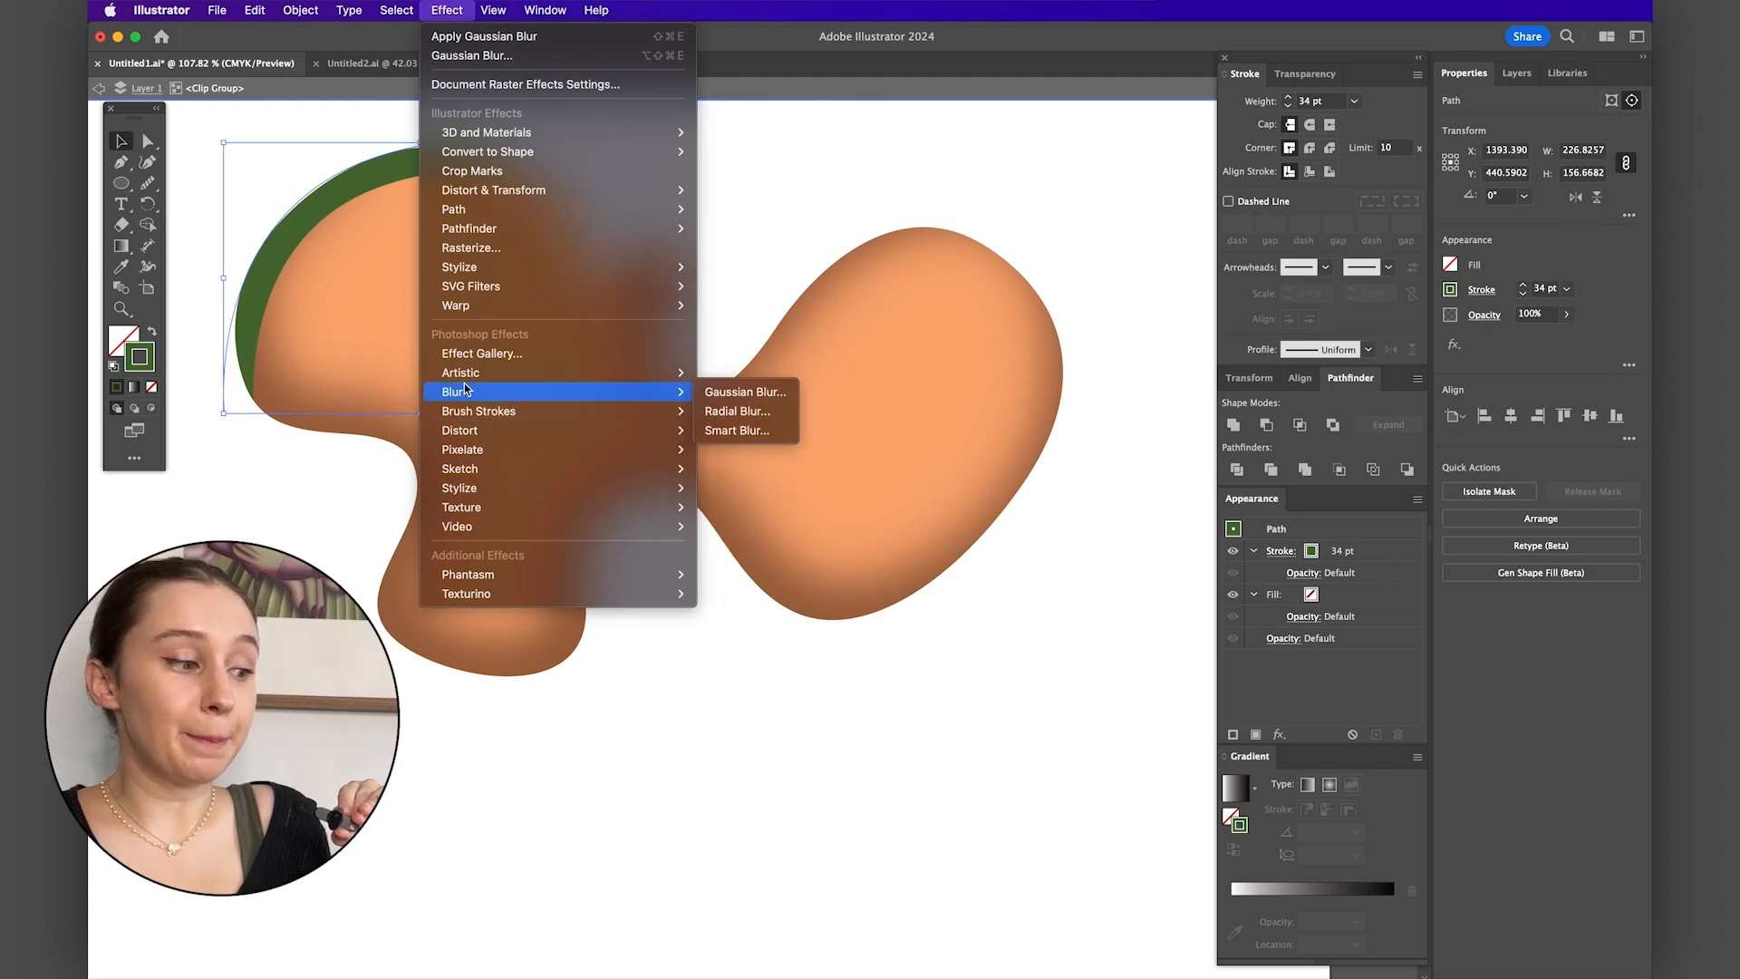
left_click(743, 390)
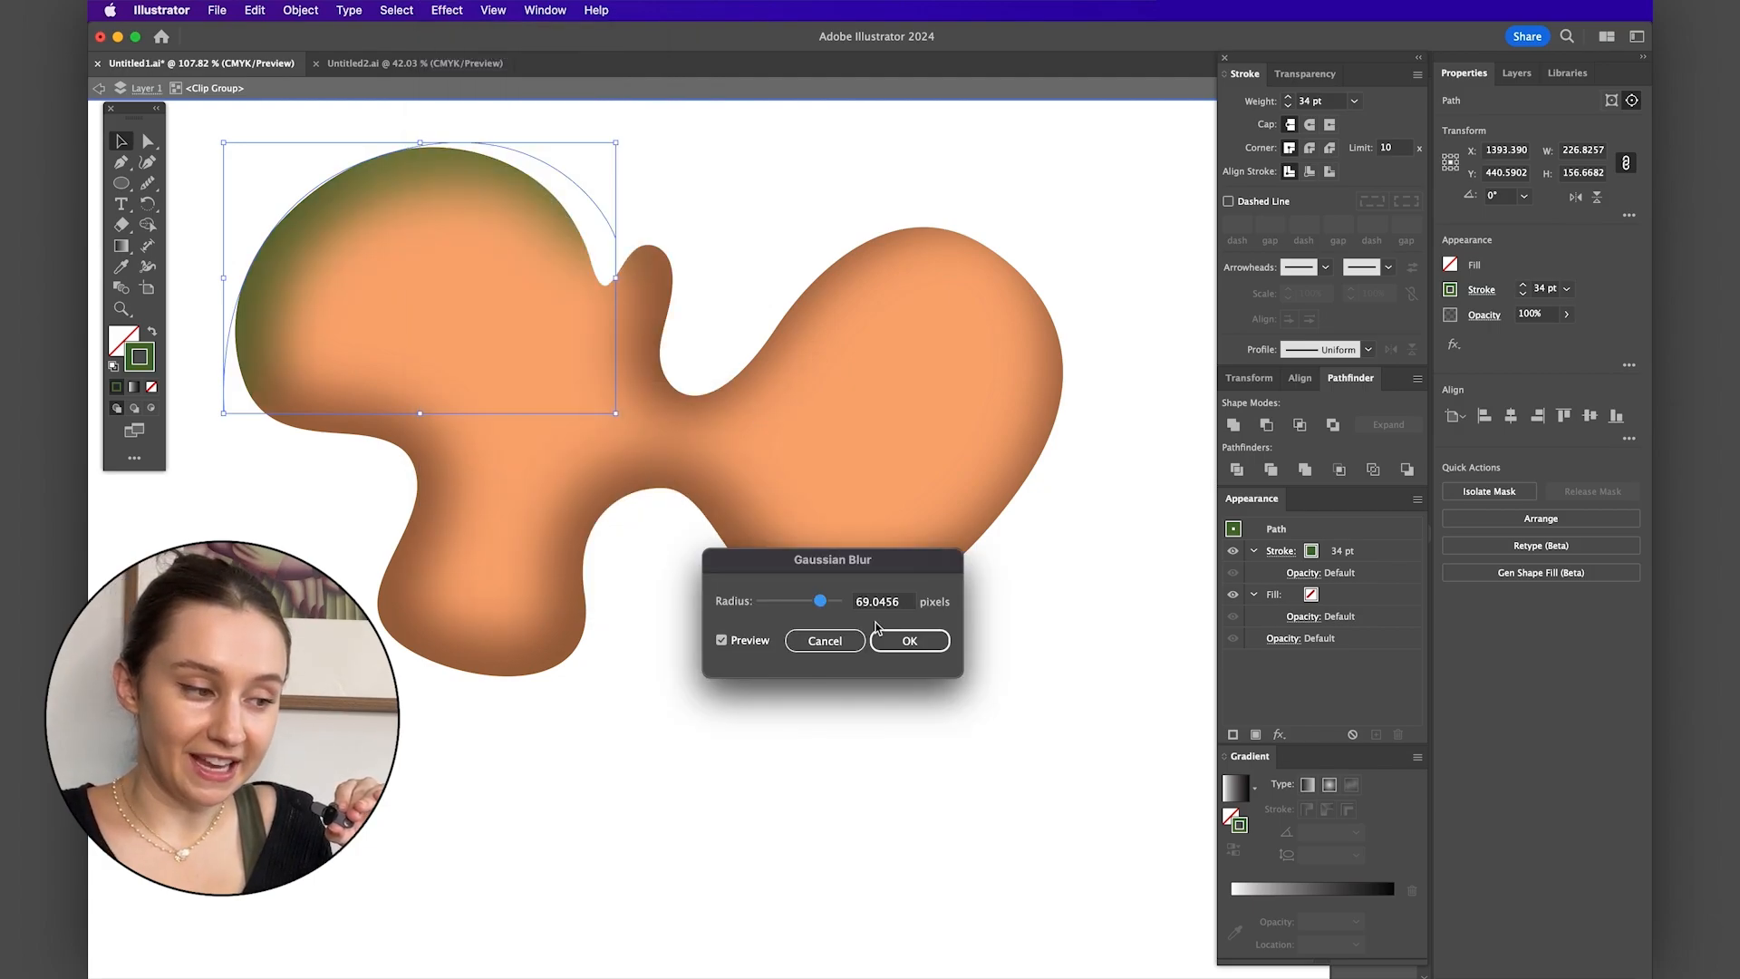
left_click(902, 640)
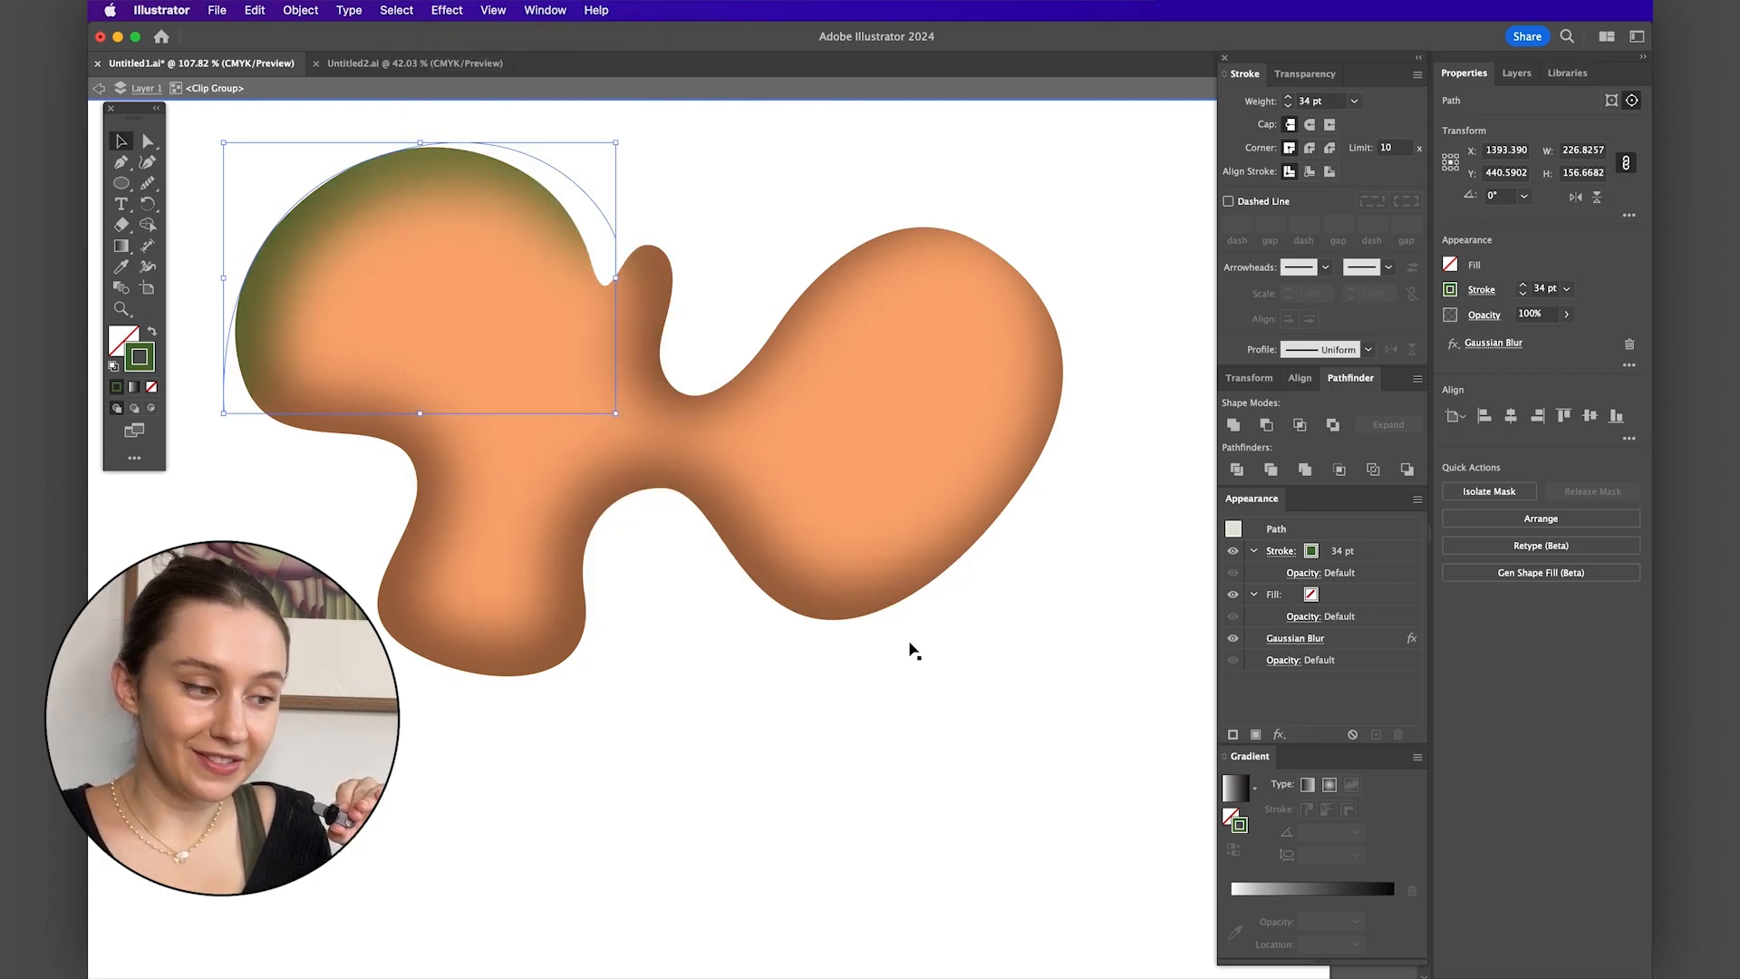
- With its blur temporarily hidden, move the brown outline's two outer anchor points on the right lobe inward, inside the blob's edge
left_click(907, 589)
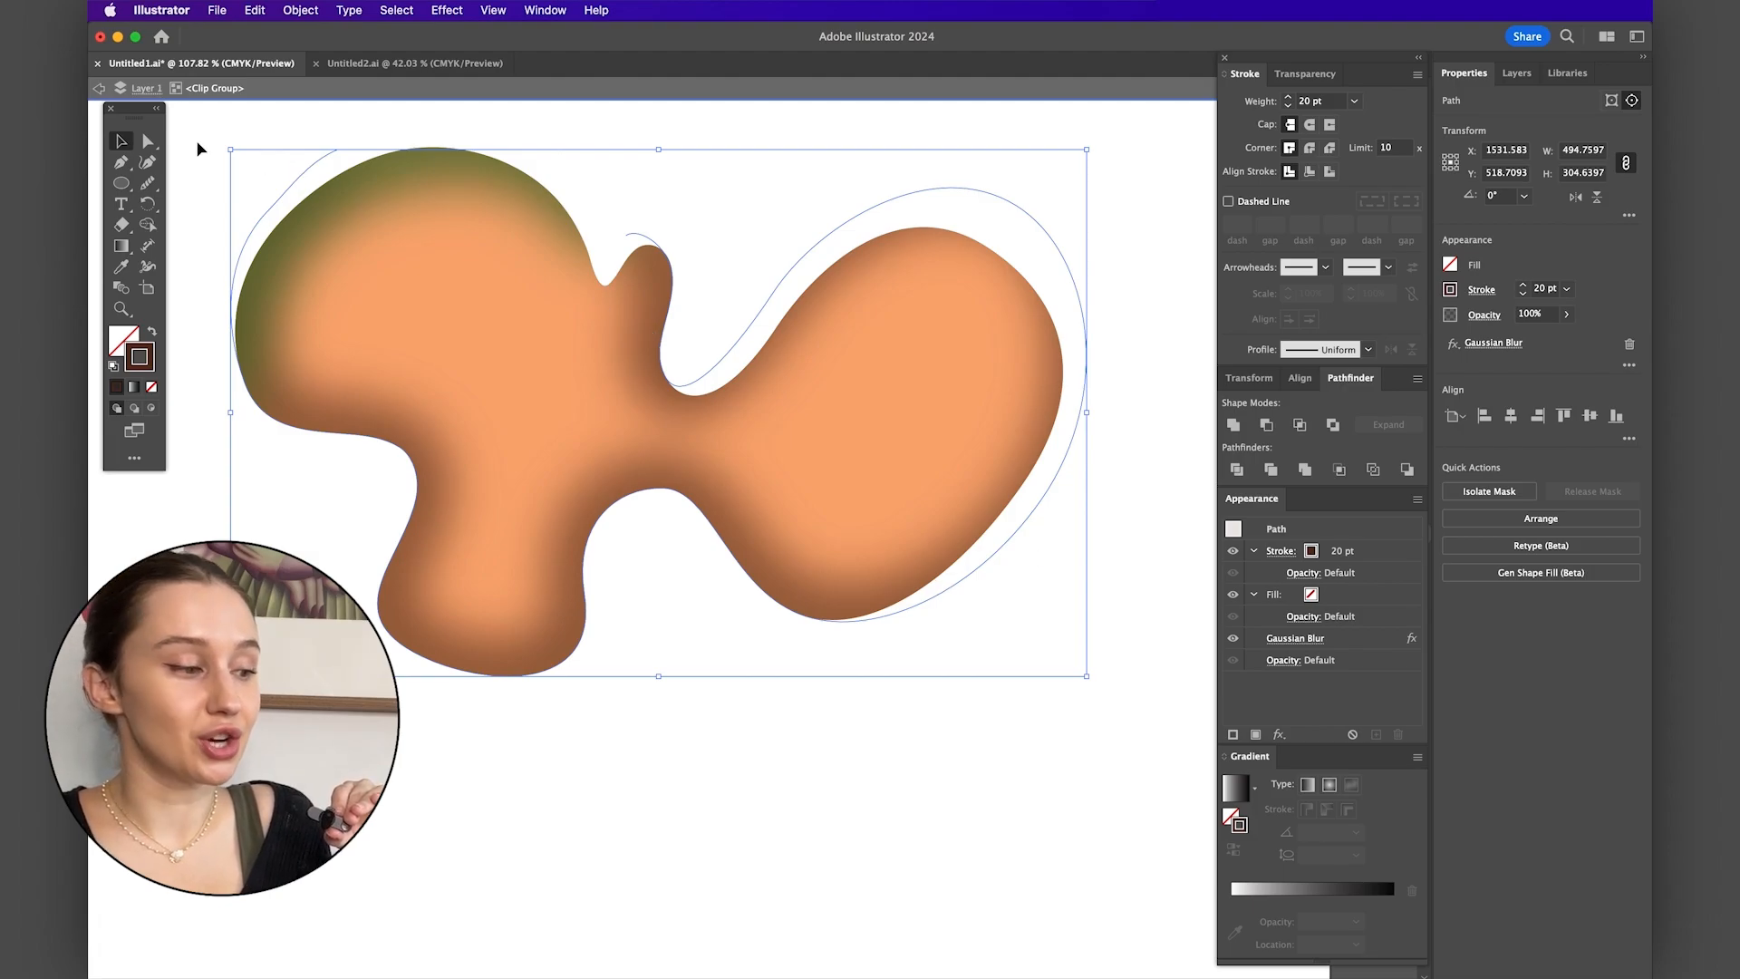
left_click(148, 141)
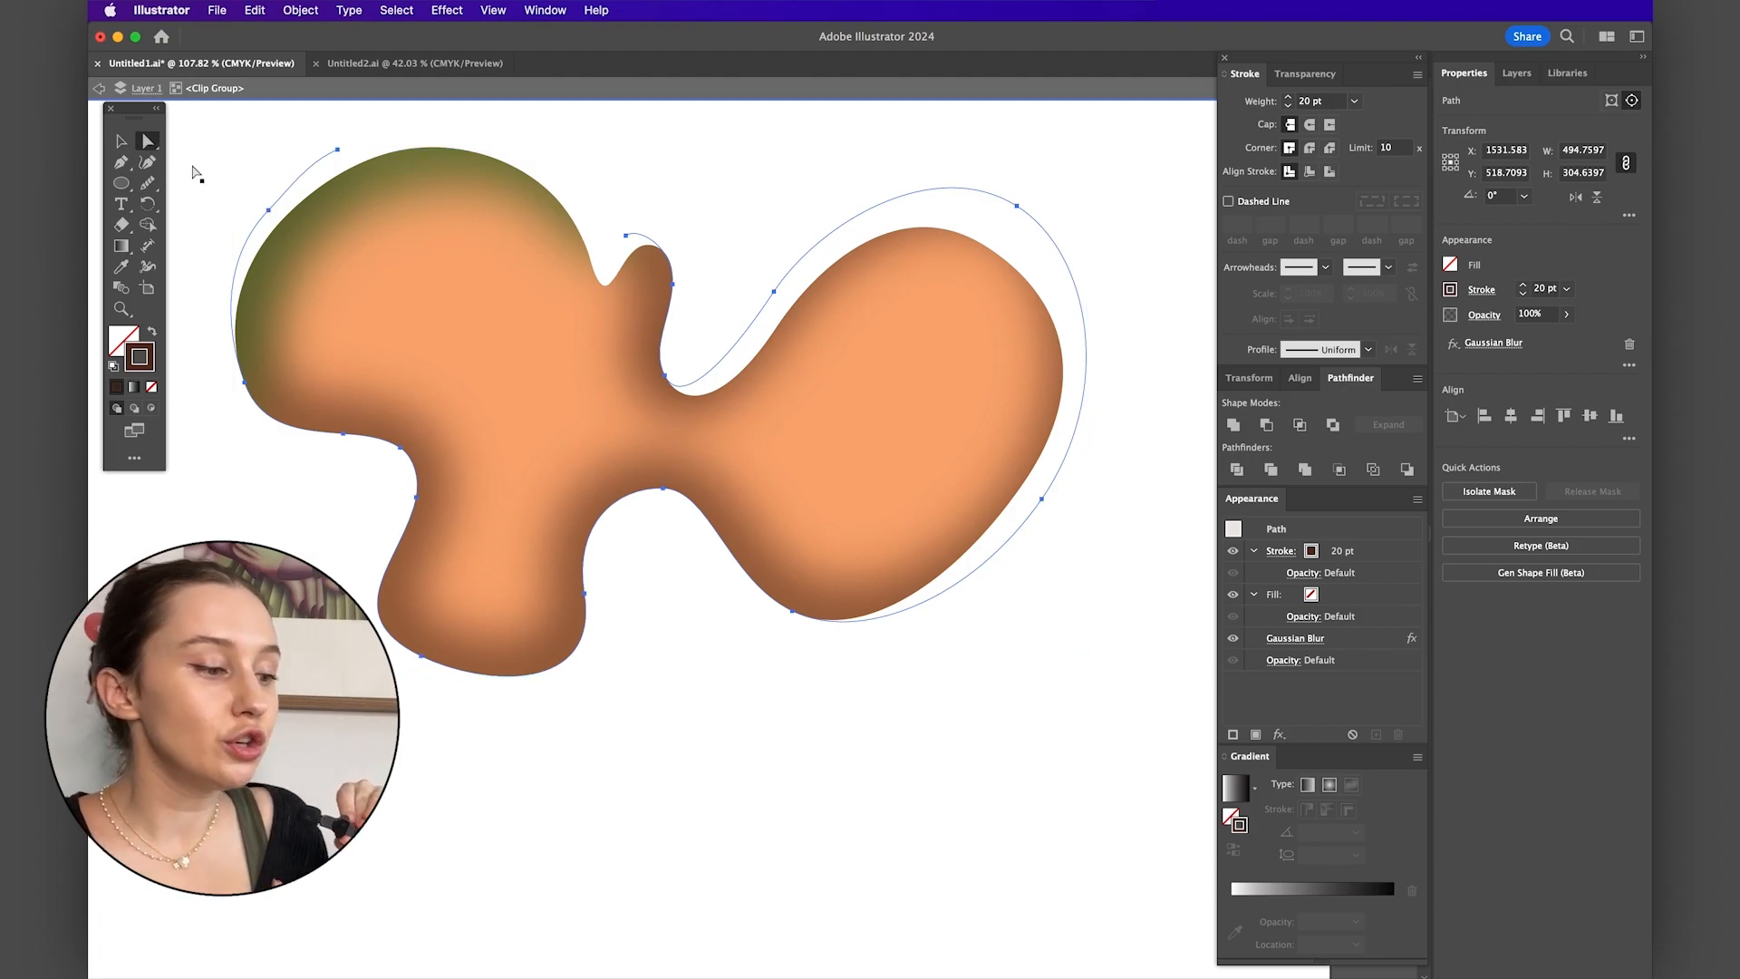
left_click(1232, 639)
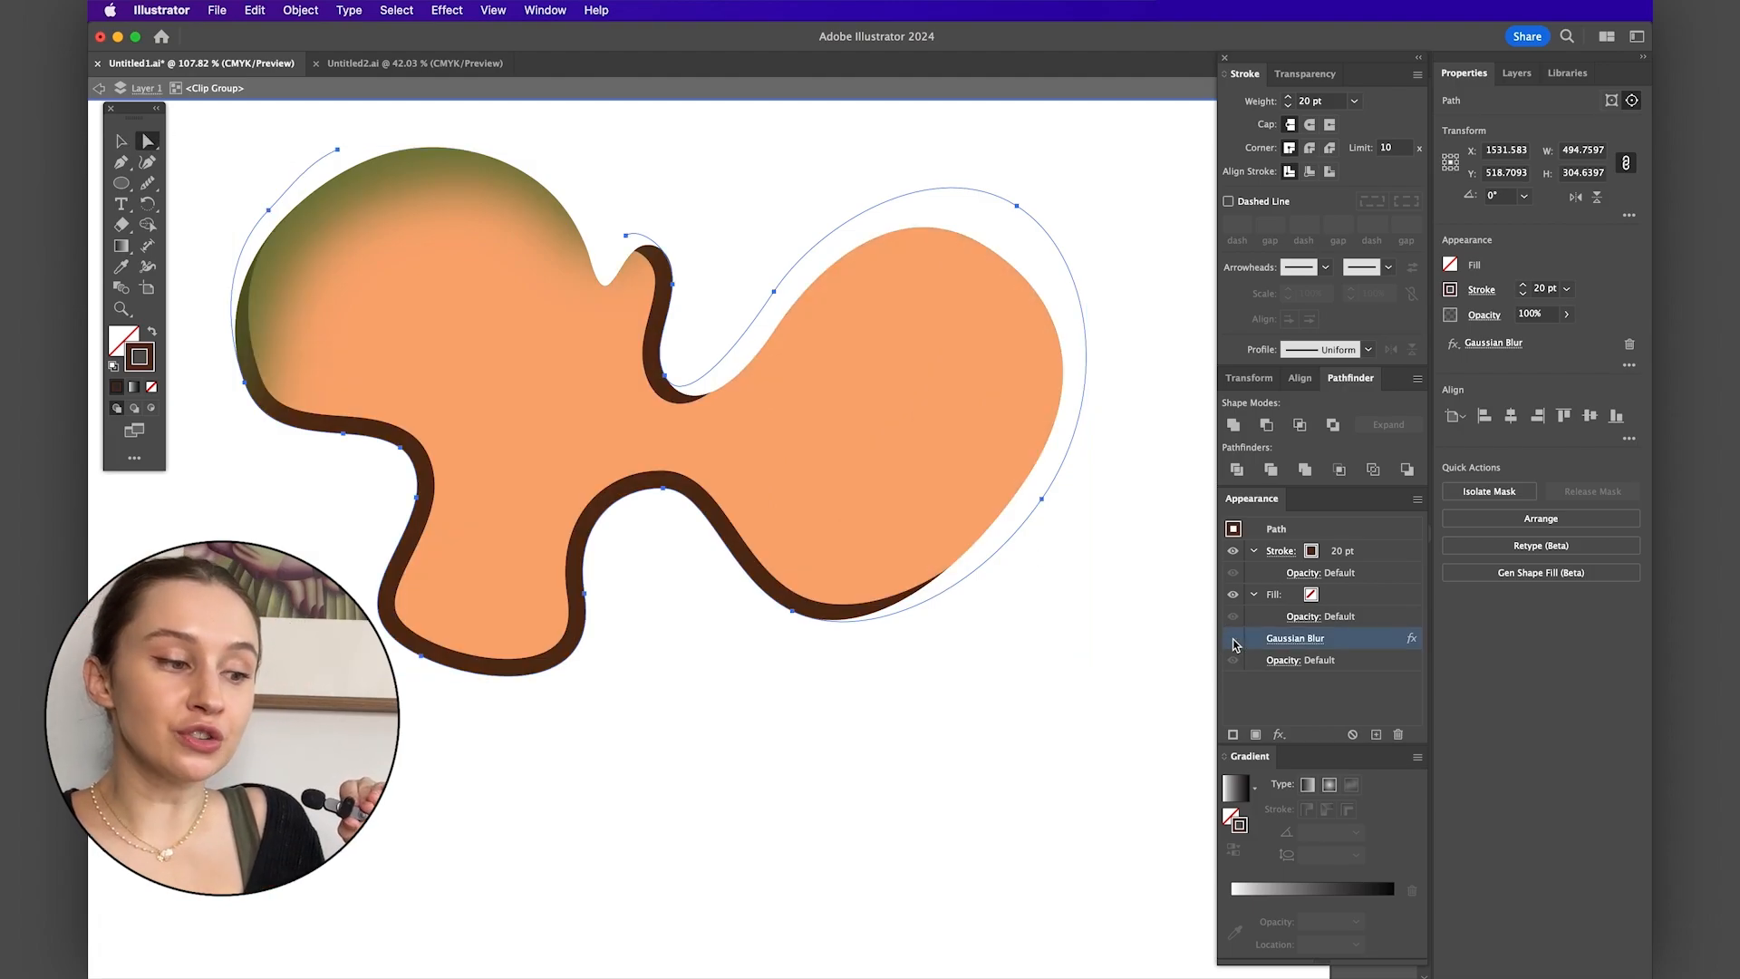
mouse_move(1019, 213)
left_mouse_down()
mouse_move(981, 288)
mouse_move(979, 265)
left_mouse_up()
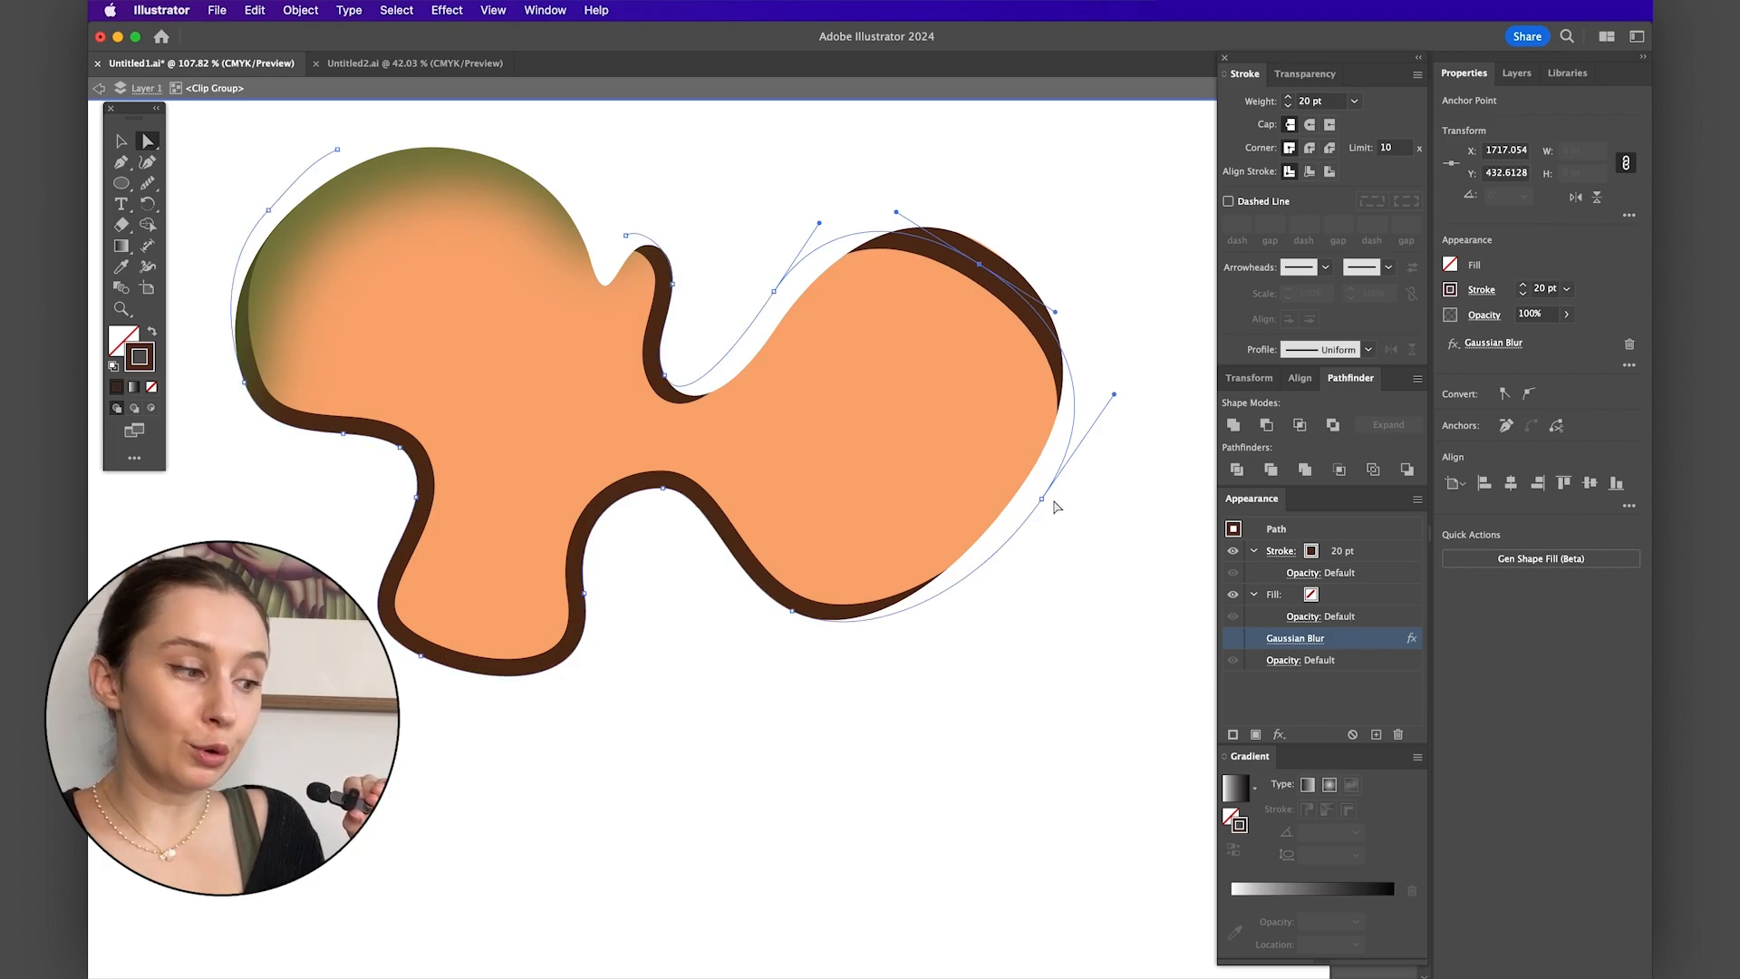
mouse_move(1042, 499)
left_mouse_down()
mouse_move(988, 480)
mouse_move(1002, 487)
left_mouse_up()
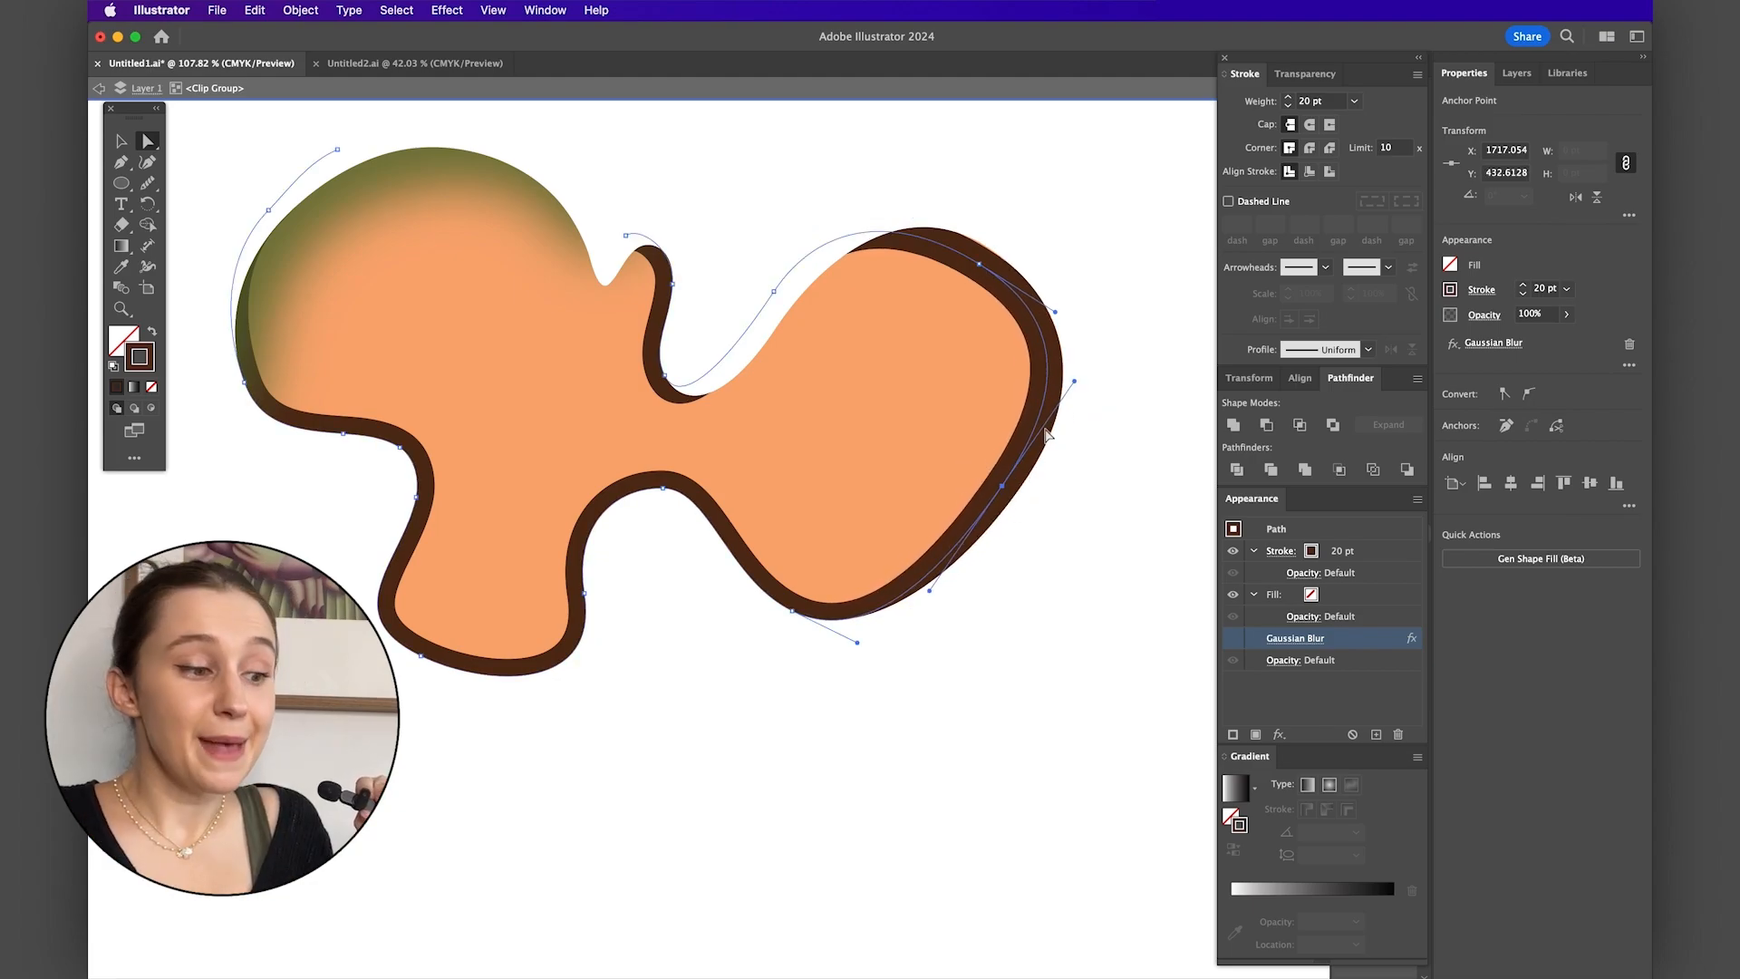
left_click(1233, 640)
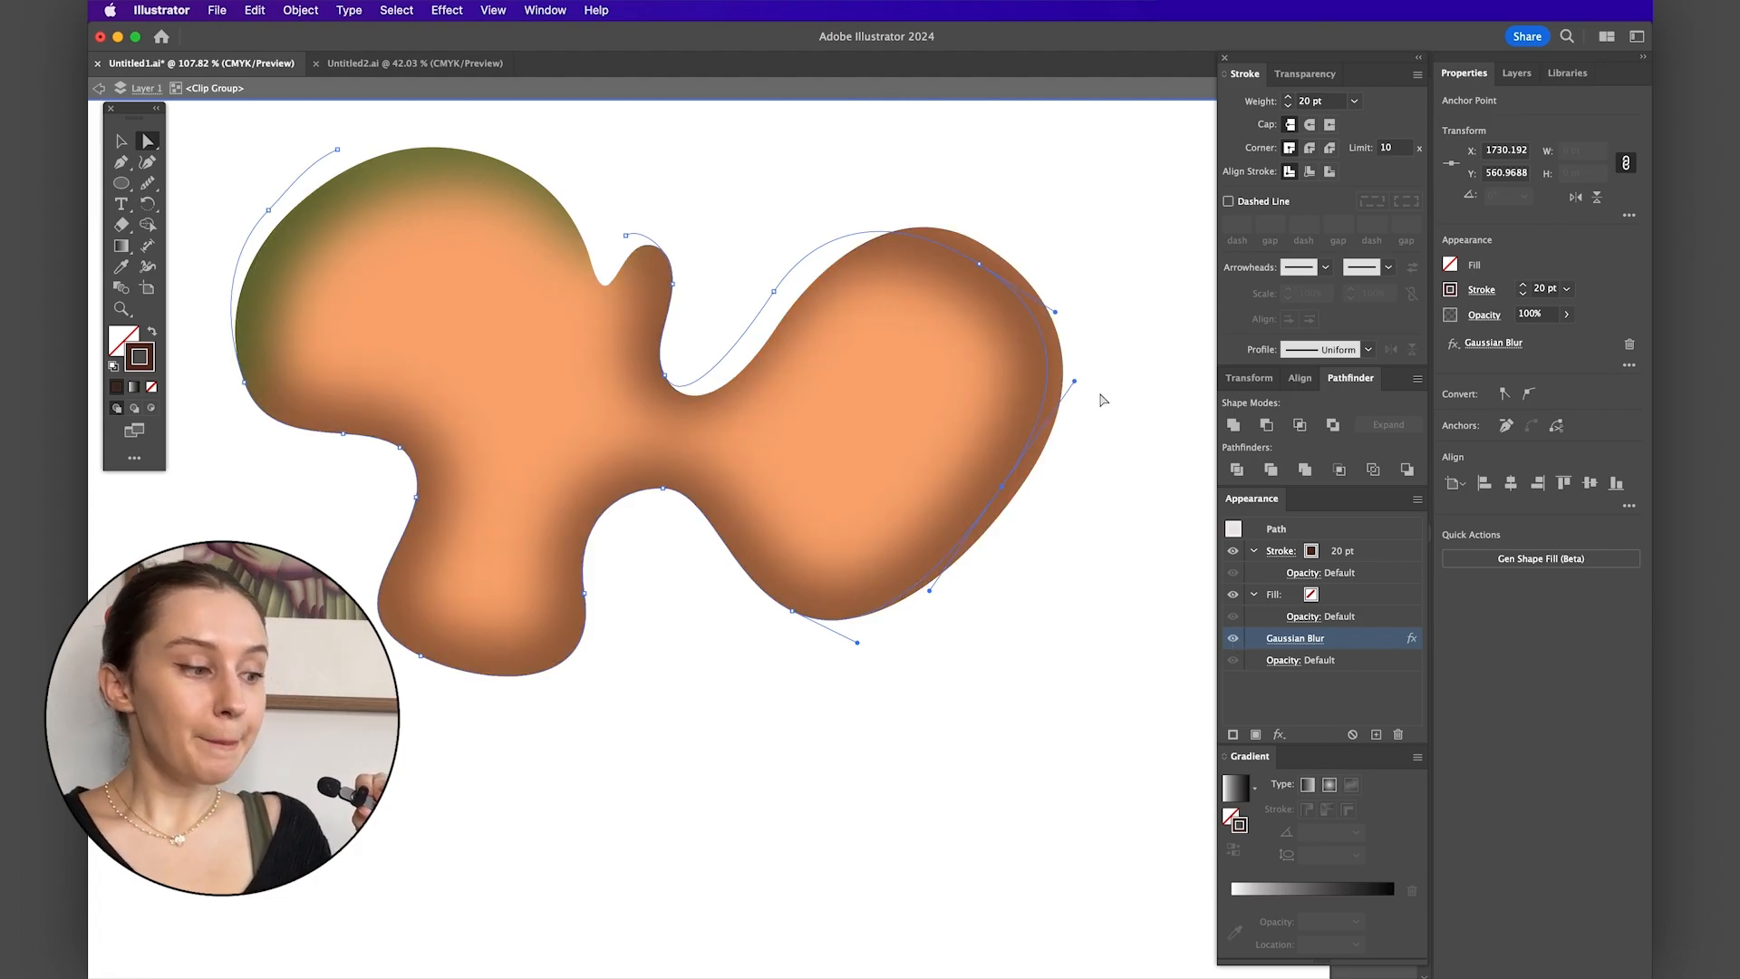
- Inspect the shading on the right lobe and undo the inward anchor point moves
scroll(1102, 400, "up", 1)
scroll(1075, 432, "up", 5)
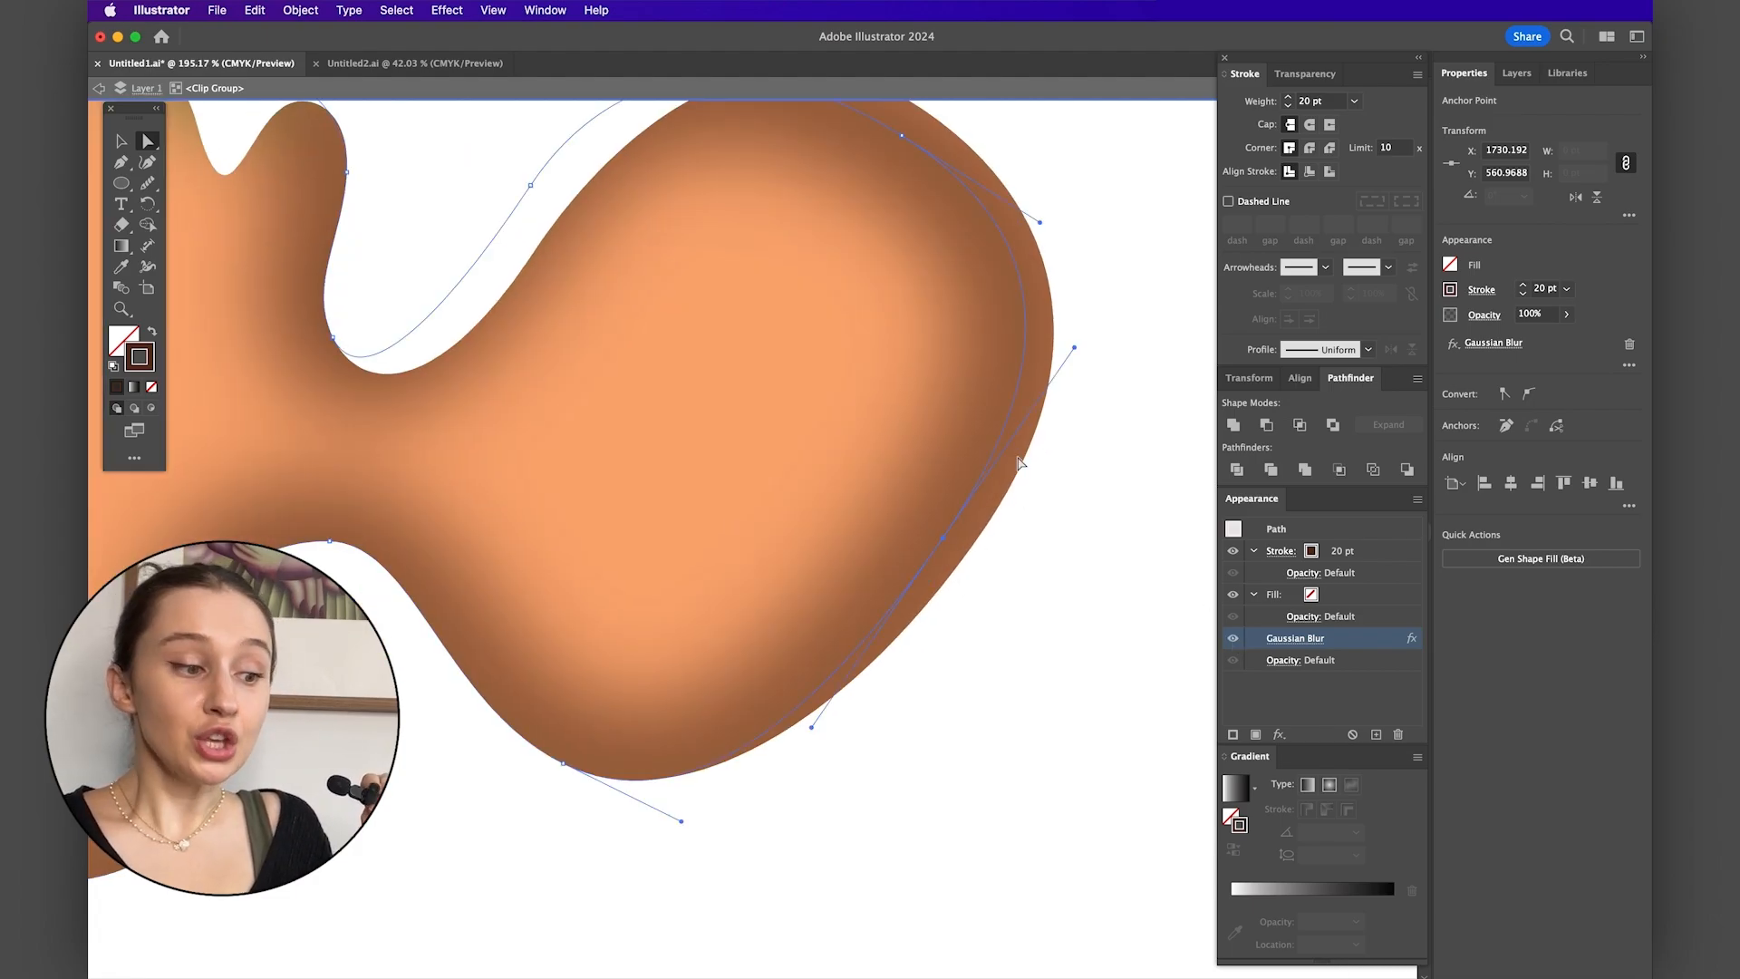
scroll(1028, 493, "down", 3)
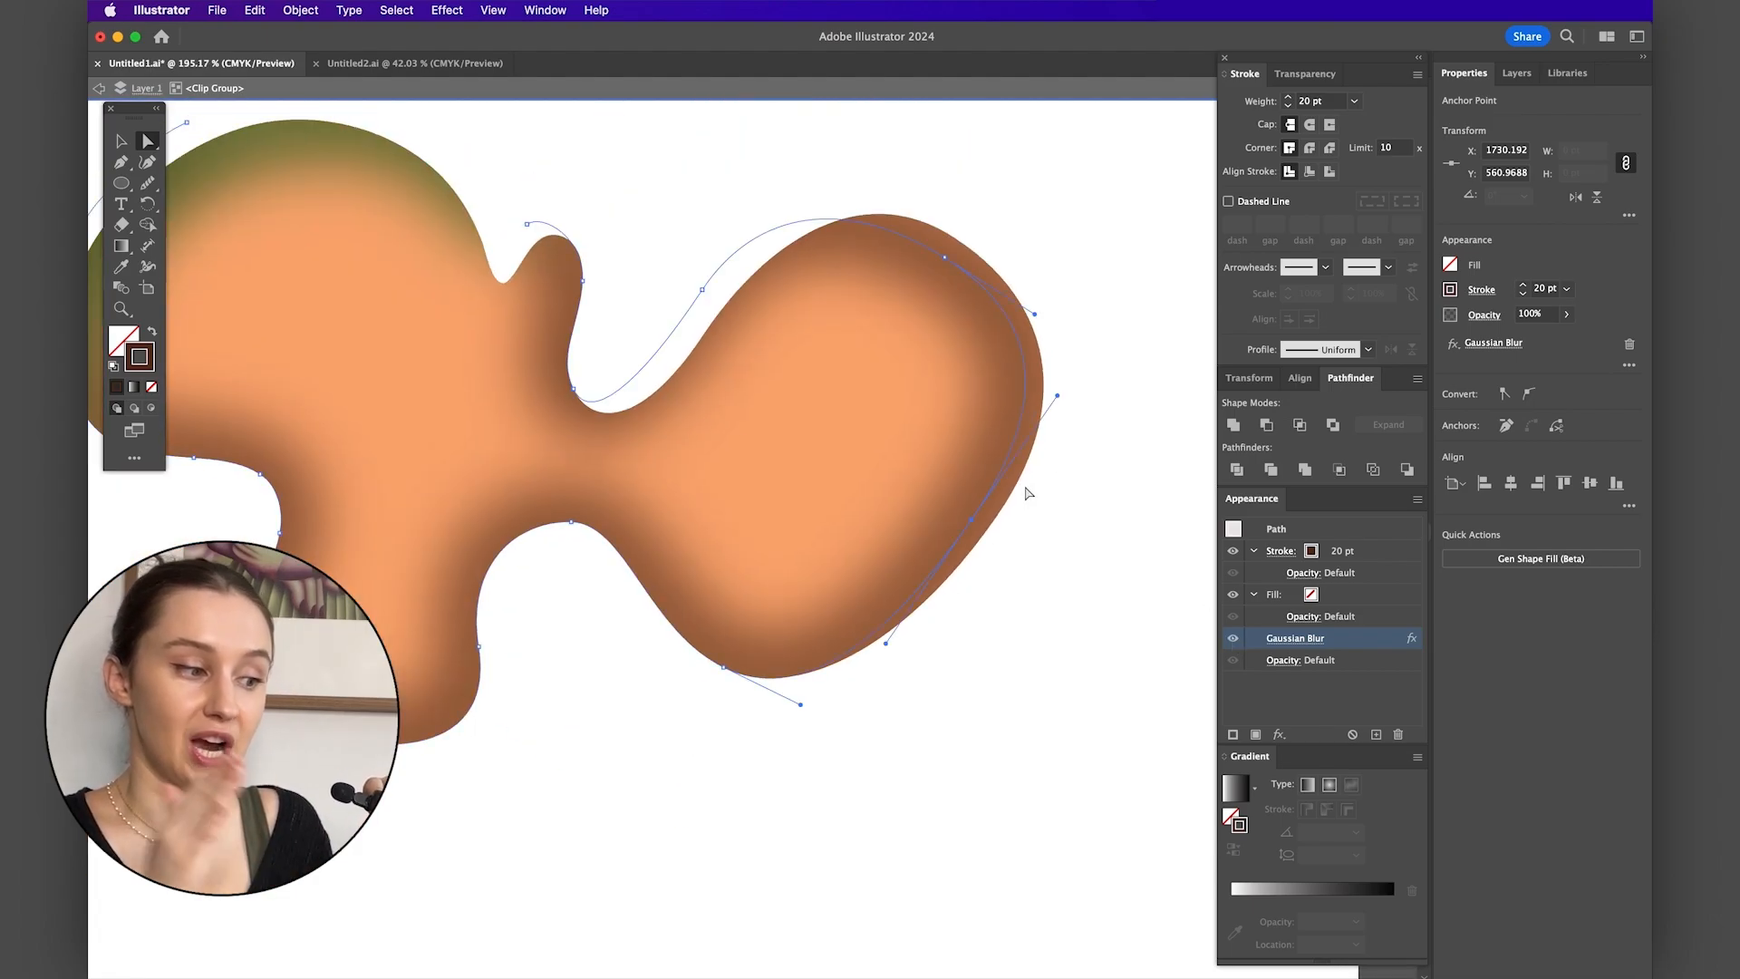
left_click(1231, 638)
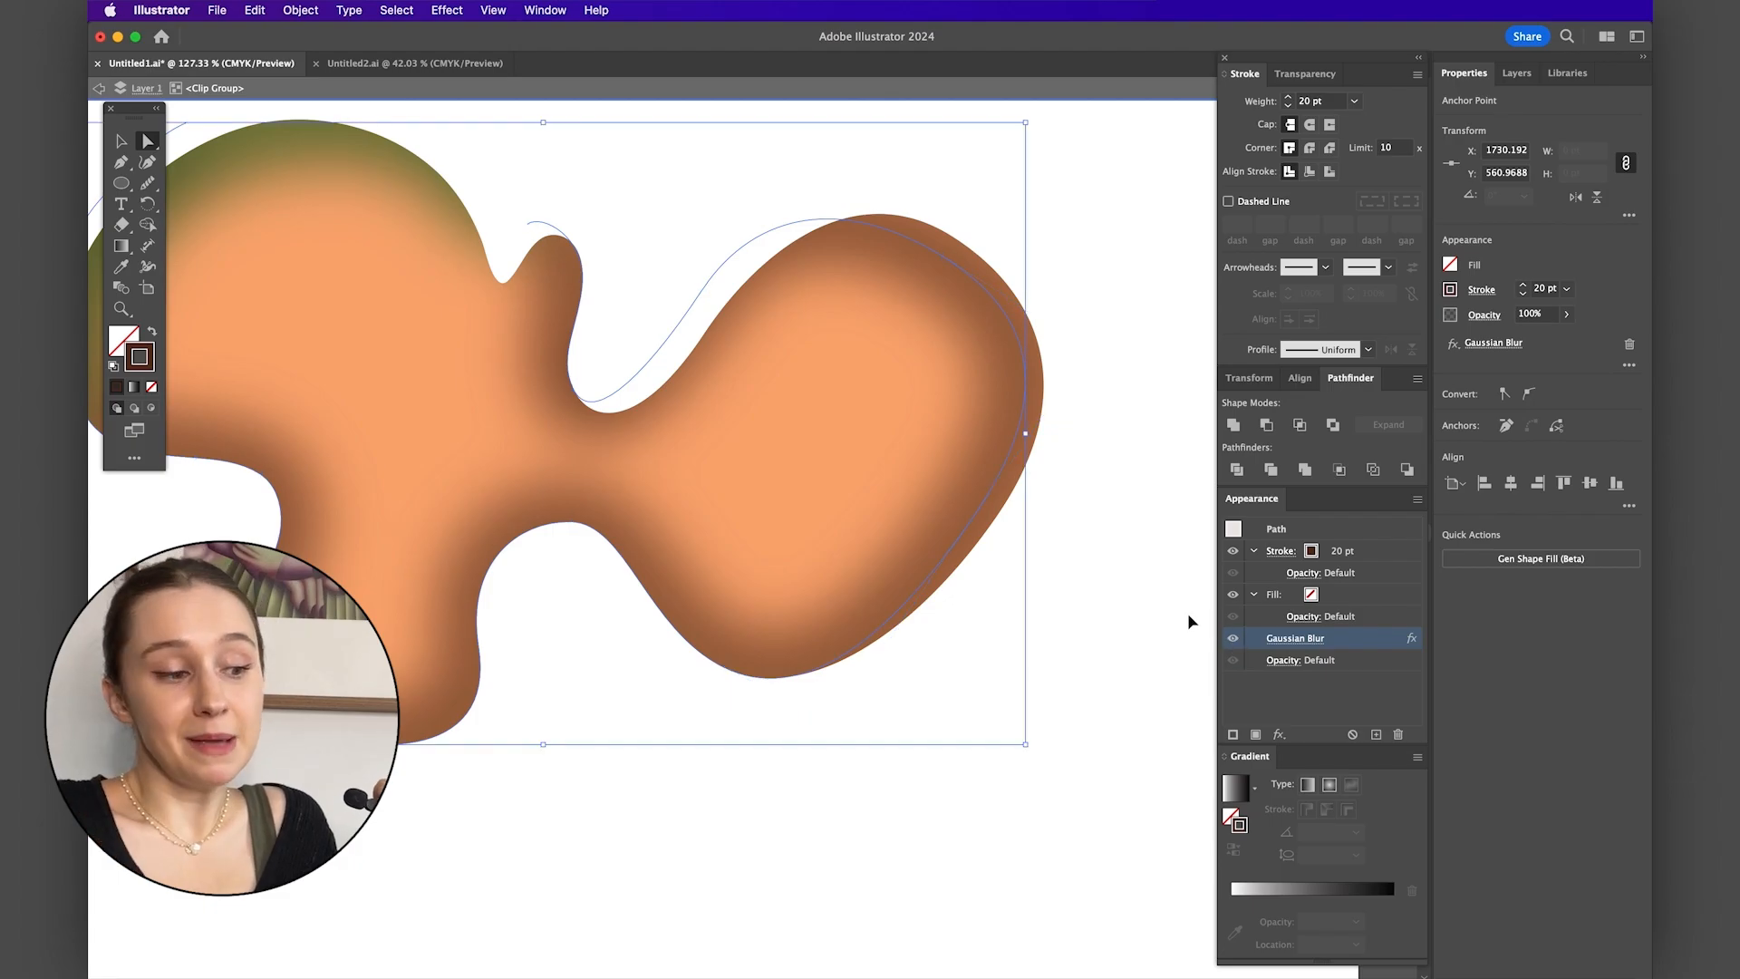
left_click(1121, 595)
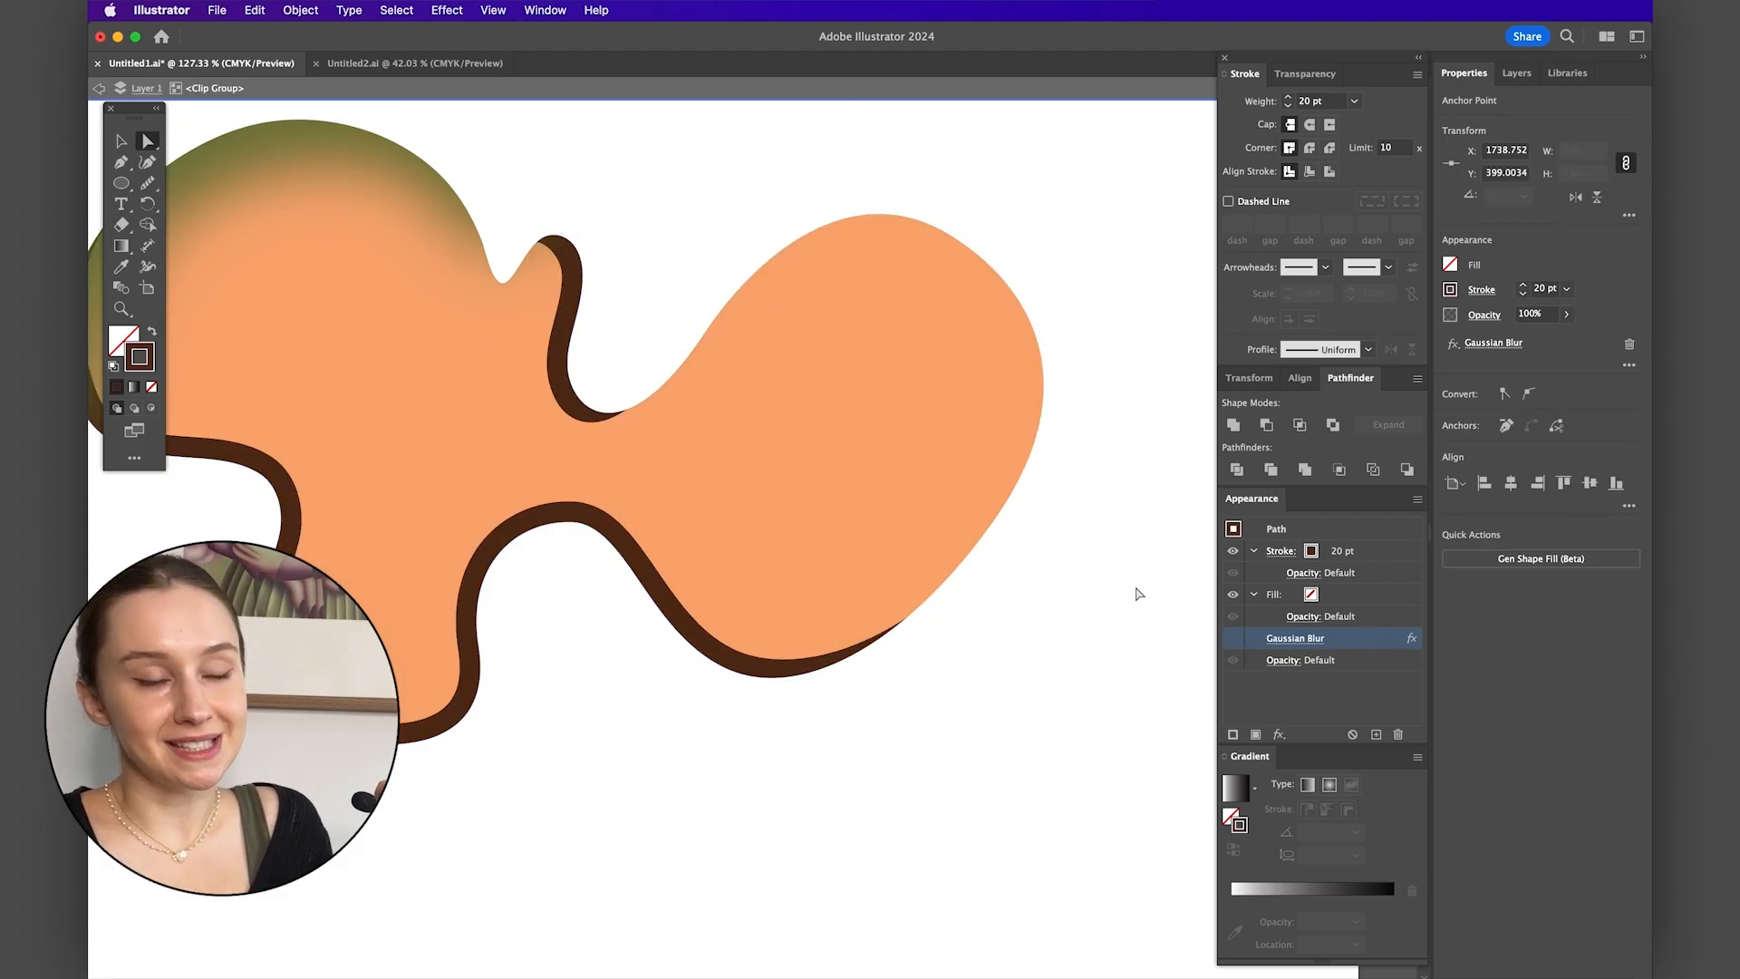
- Leave isolation mode, duplicate the green-and-brown shaded blob below itself and isolate the new copy's clip group
scroll(1030, 583, "down", 3)
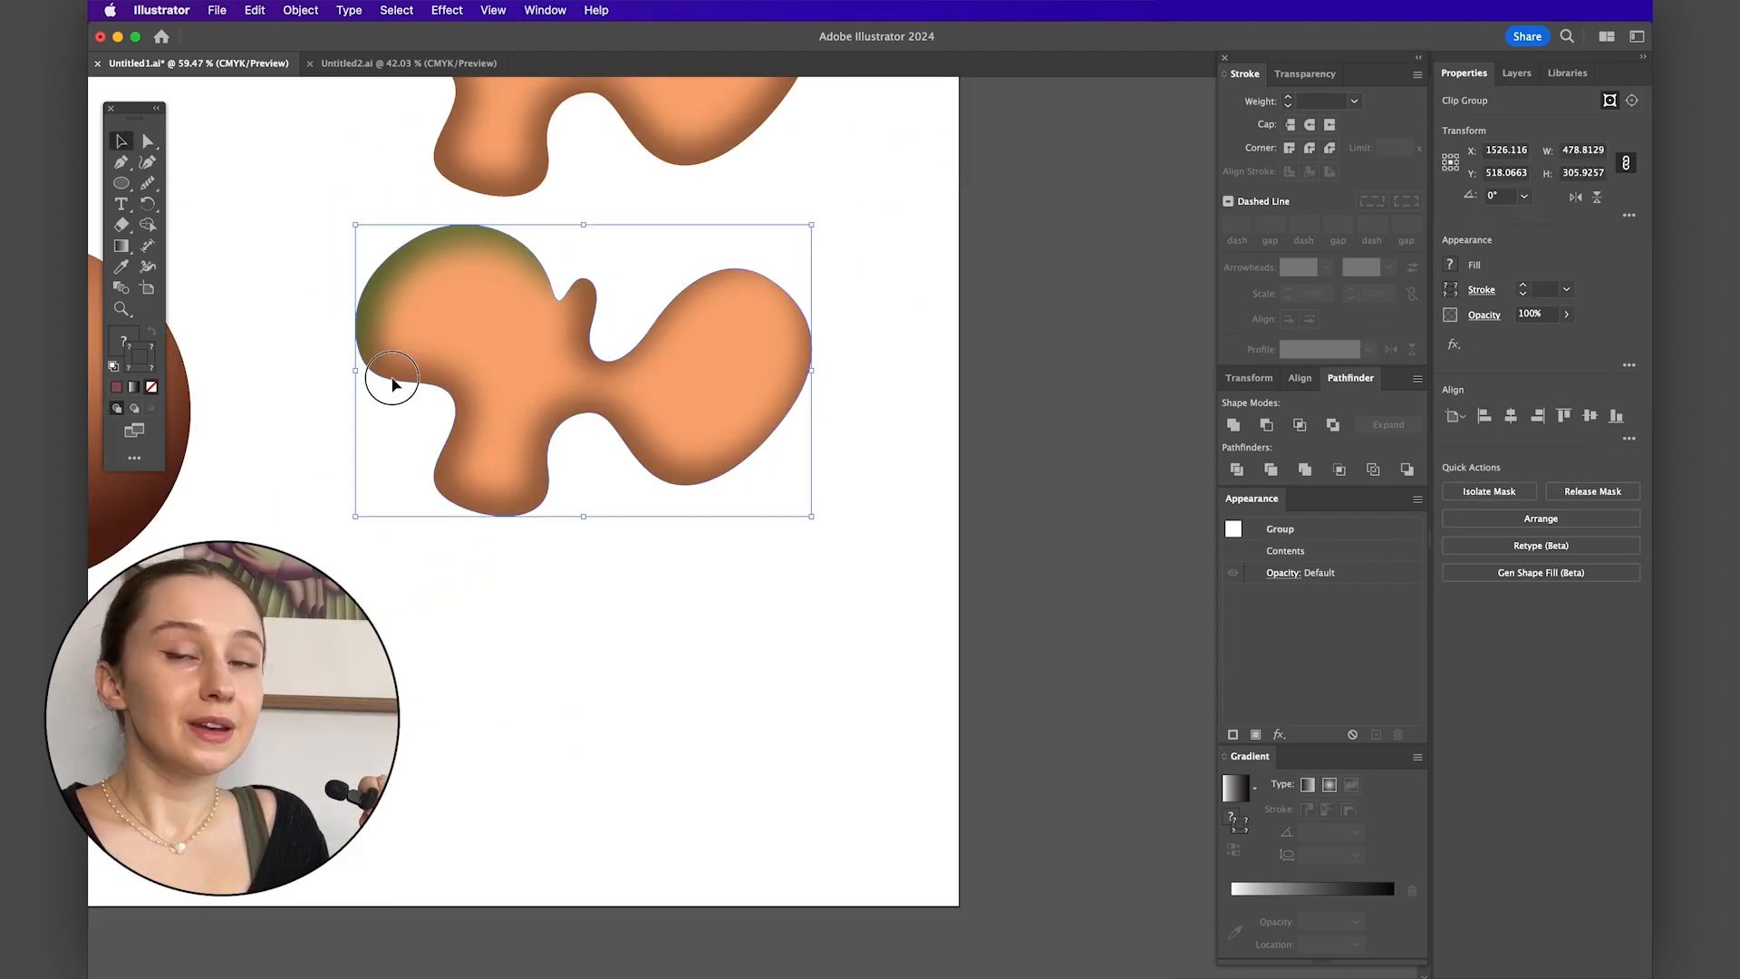
left_click_drag(388, 377, 399, 719, "alt")
scroll(399, 719, "down", 2)
scroll(398, 716, "up", 2)
double_click(392, 599)
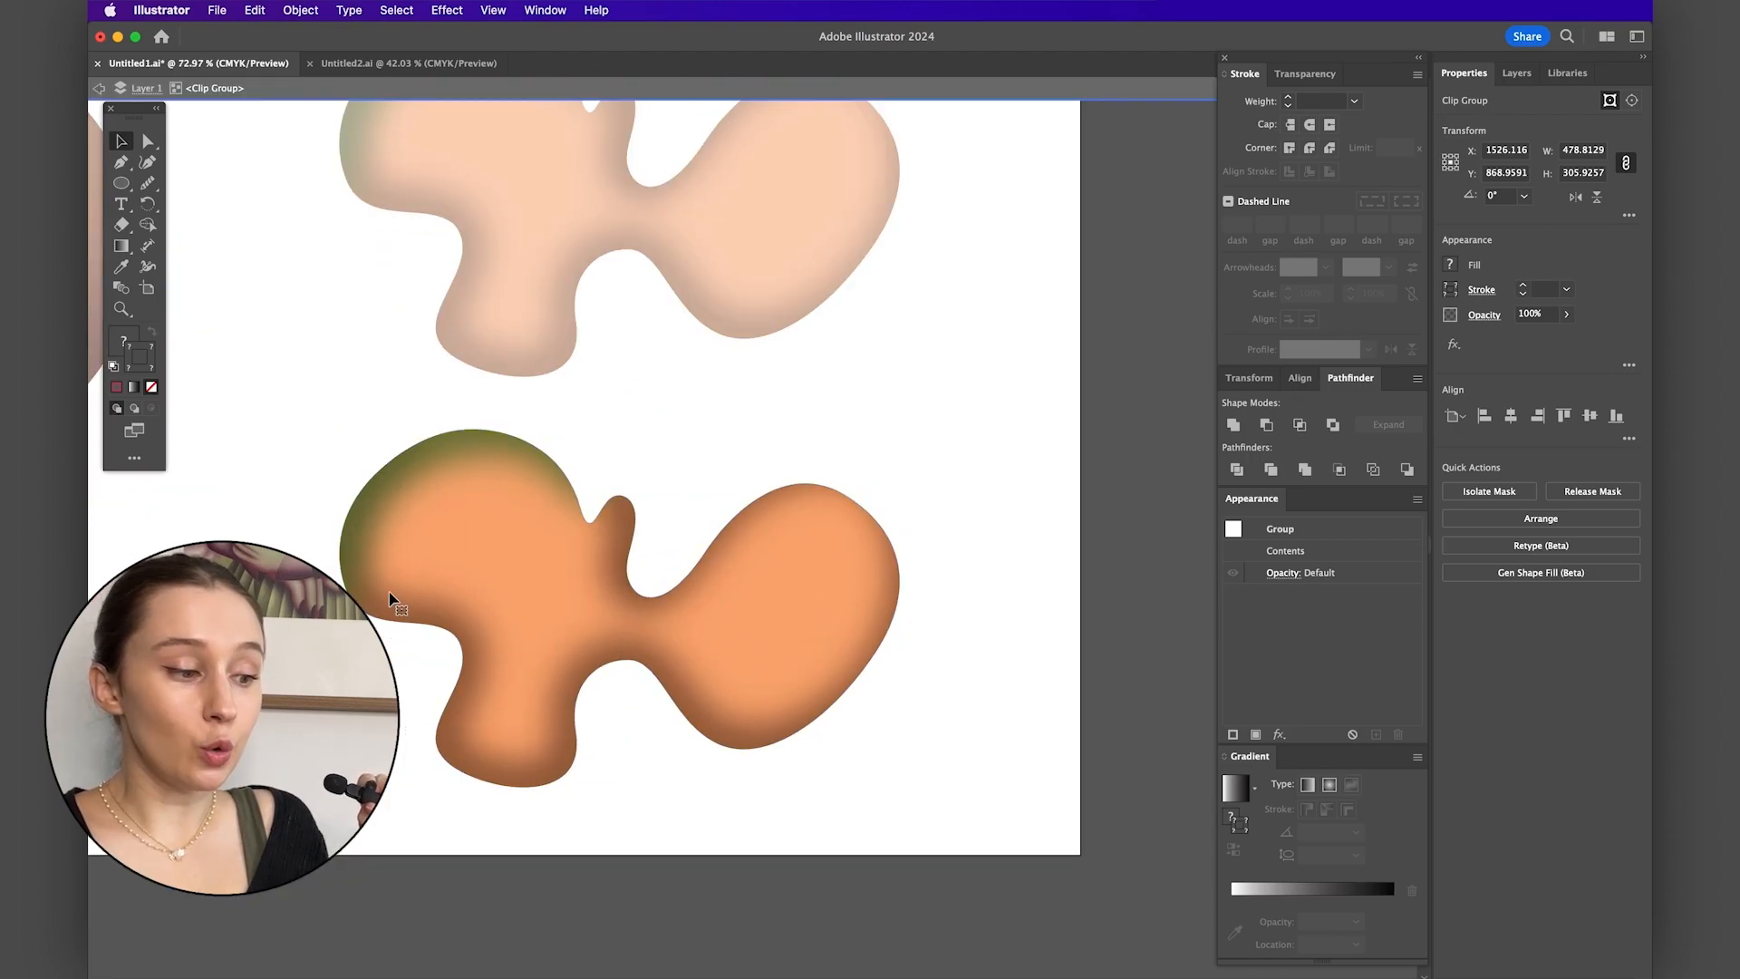
- Delete the green stroke and the blurred brown outline from the bottom blob copy, keeping its plain orange fill
left_click(370, 602)
key("Delete")
left_click(664, 575)
key("Delete")
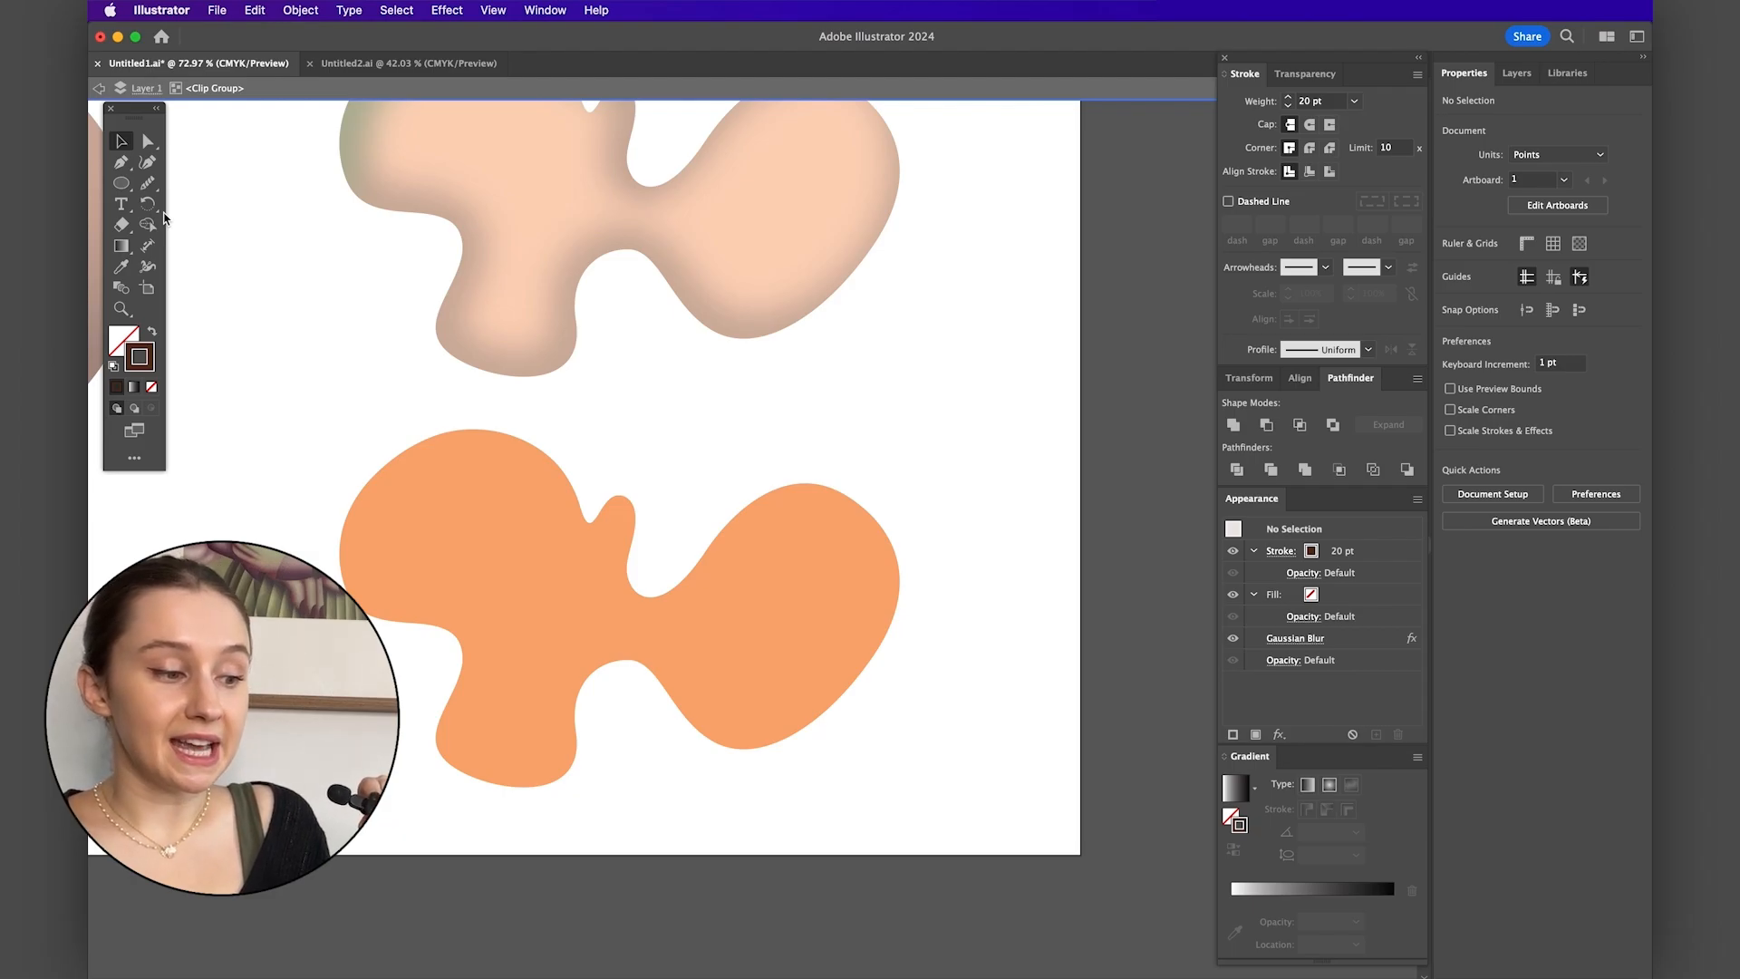
- Draw a closed dark brown filled shape with the Pen tool, covering the outer and lower edges of the blob's left lobe
left_click(121, 166)
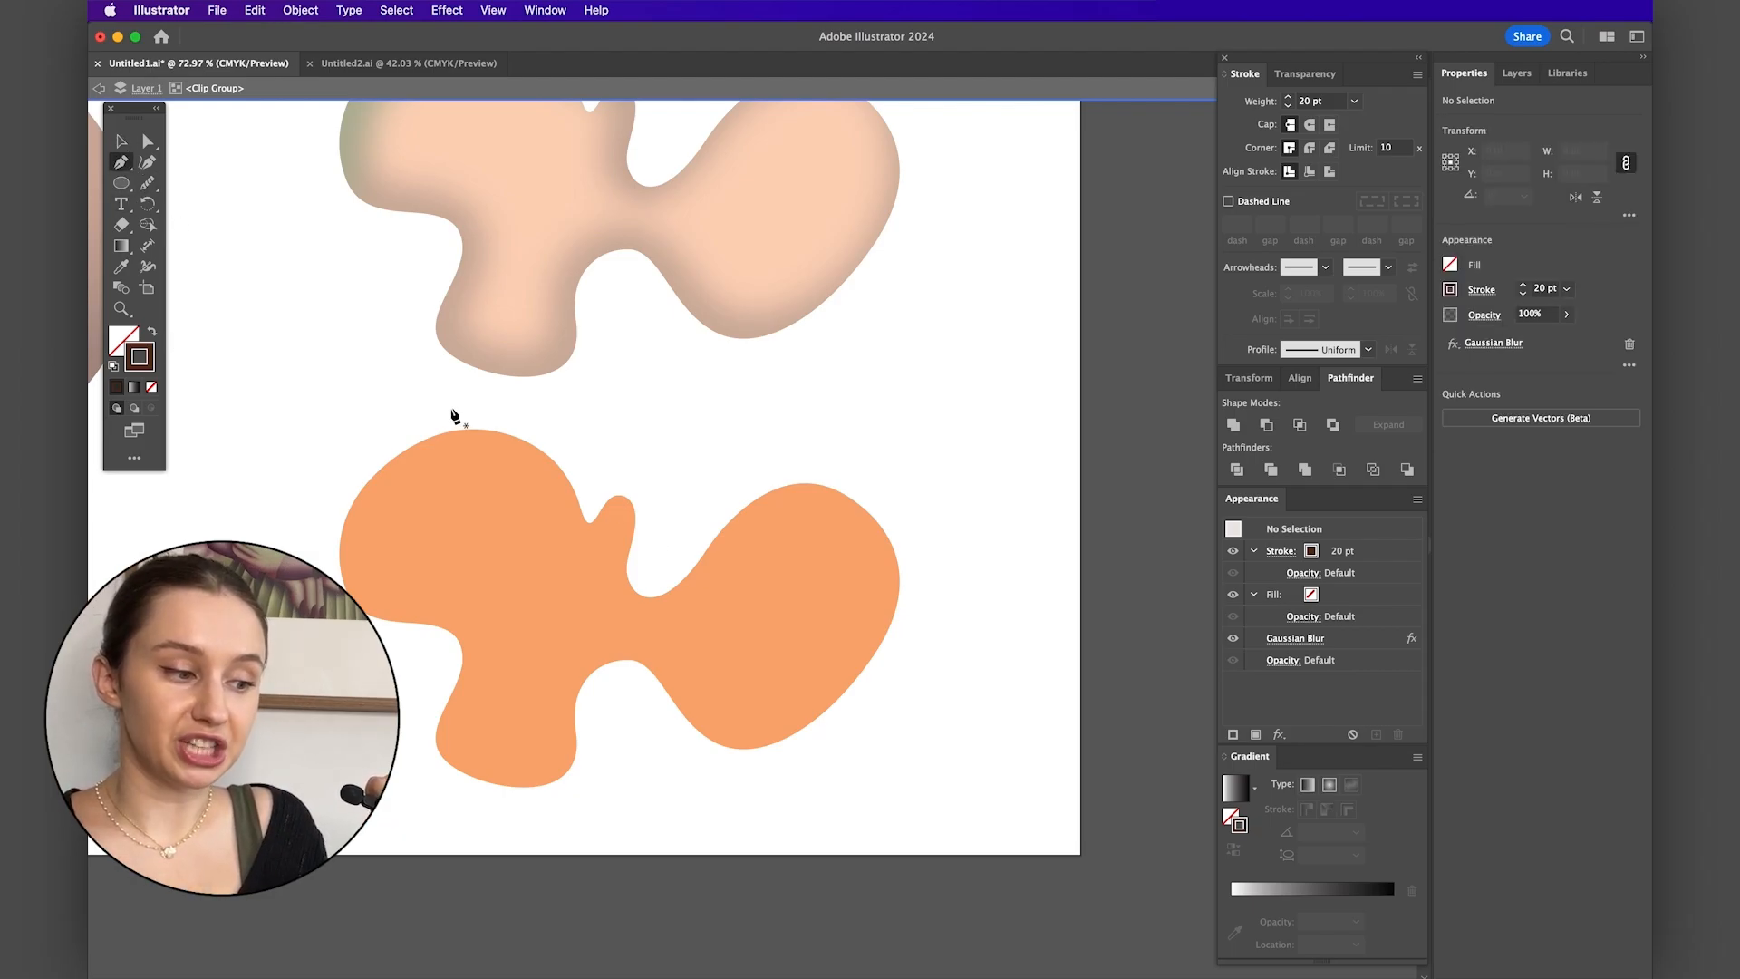
left_click(573, 491)
mouse_move(444, 500)
left_mouse_down()
mouse_move(378, 557)
mouse_move(496, 668)
left_mouse_up()
left_click(151, 332)
left_click_drag(424, 720, 399, 745)
left_click_drag(304, 425, 389, 369)
left_click_drag(562, 423, 585, 454)
left_click_drag(573, 492, 583, 504)
- Reposition the anchor points and handles along the brown shape's inner edge and lower tip to even out its curve
key("a")
scroll(439, 498, "up", 2)
left_click(444, 502)
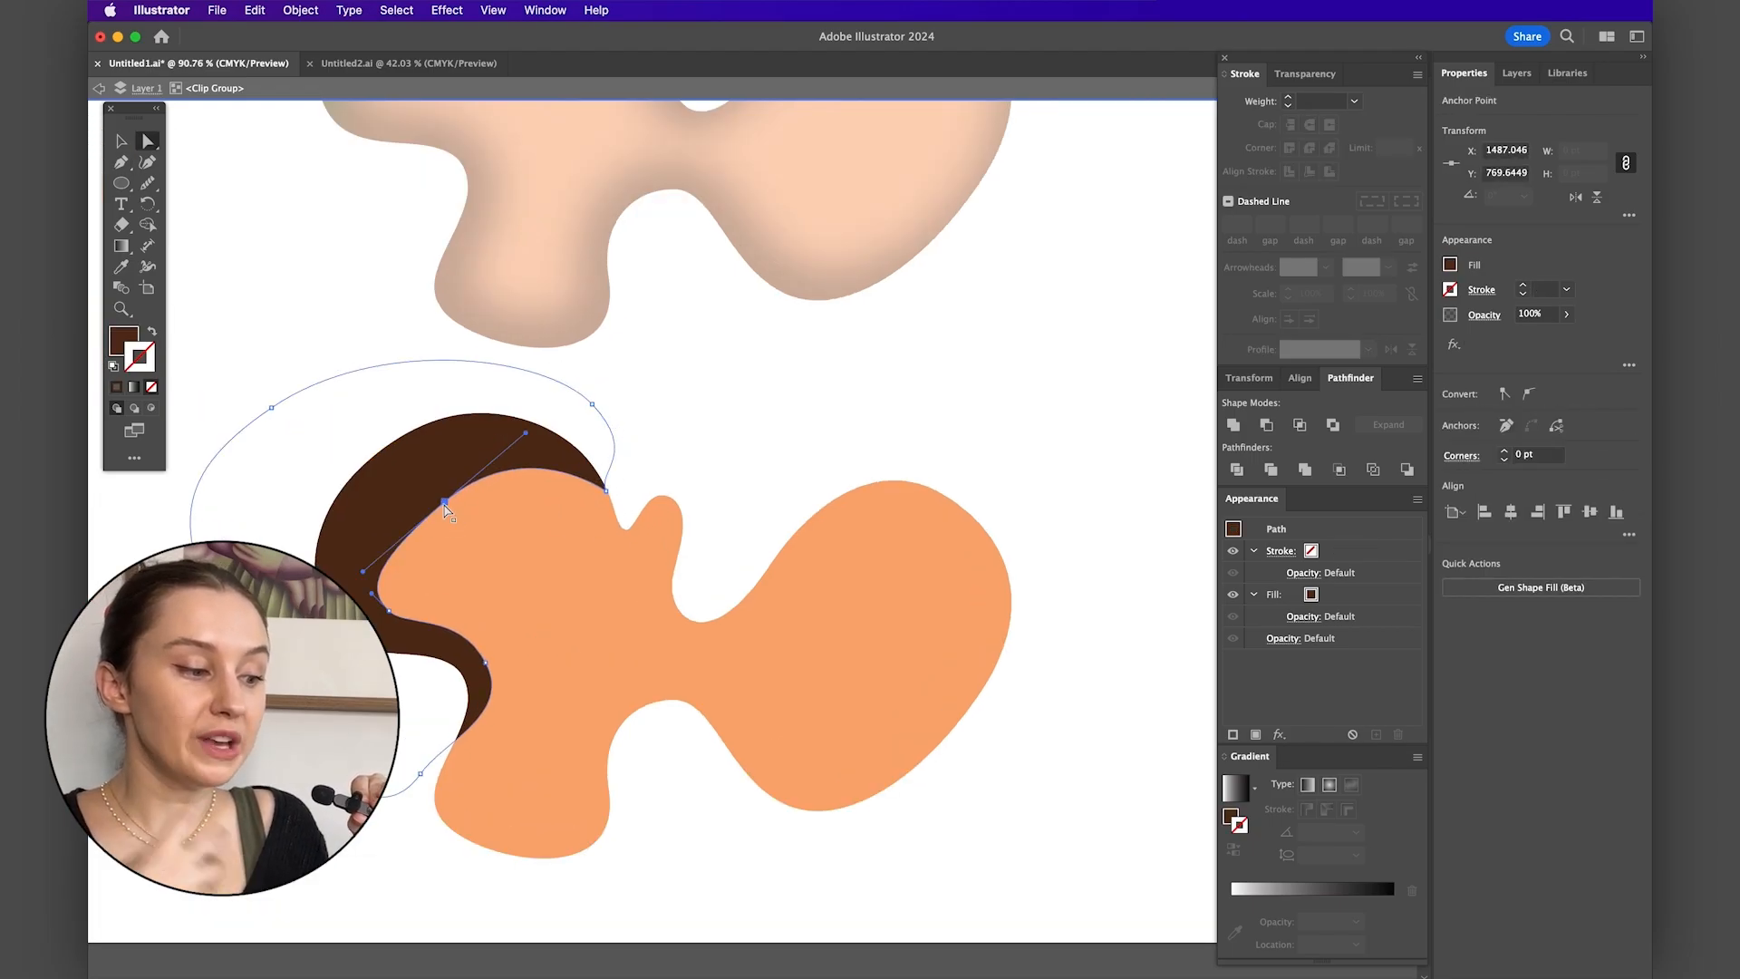
left_click_drag(444, 502, 419, 504)
left_click_drag(389, 611, 419, 612)
left_click_drag(485, 663, 501, 653)
mouse_move(420, 773)
left_mouse_down()
mouse_move(438, 812)
mouse_move(433, 792)
left_mouse_up()
left_click_drag(462, 757, 447, 748)
- Smooth the brown shape's inner edge inside the left lobe
left_click(147, 183)
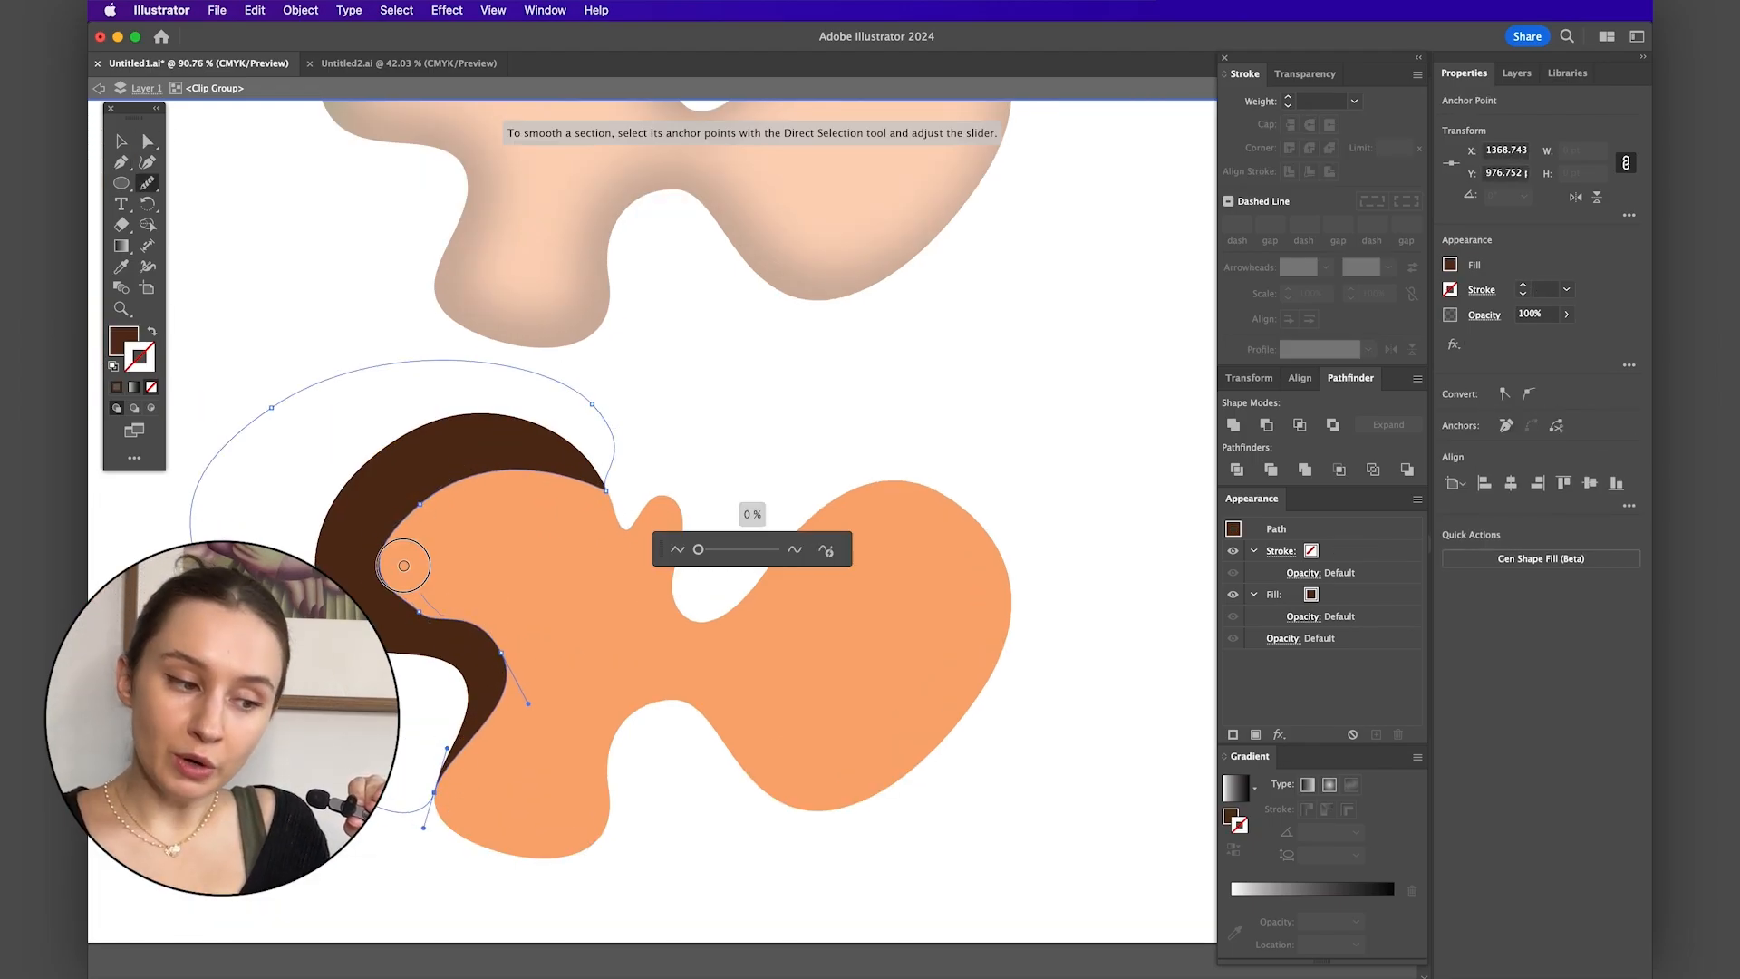
mouse_move(404, 565)
left_mouse_down()
mouse_move(509, 652)
mouse_move(408, 602)
left_mouse_up()
left_click_drag(546, 464, 383, 576)
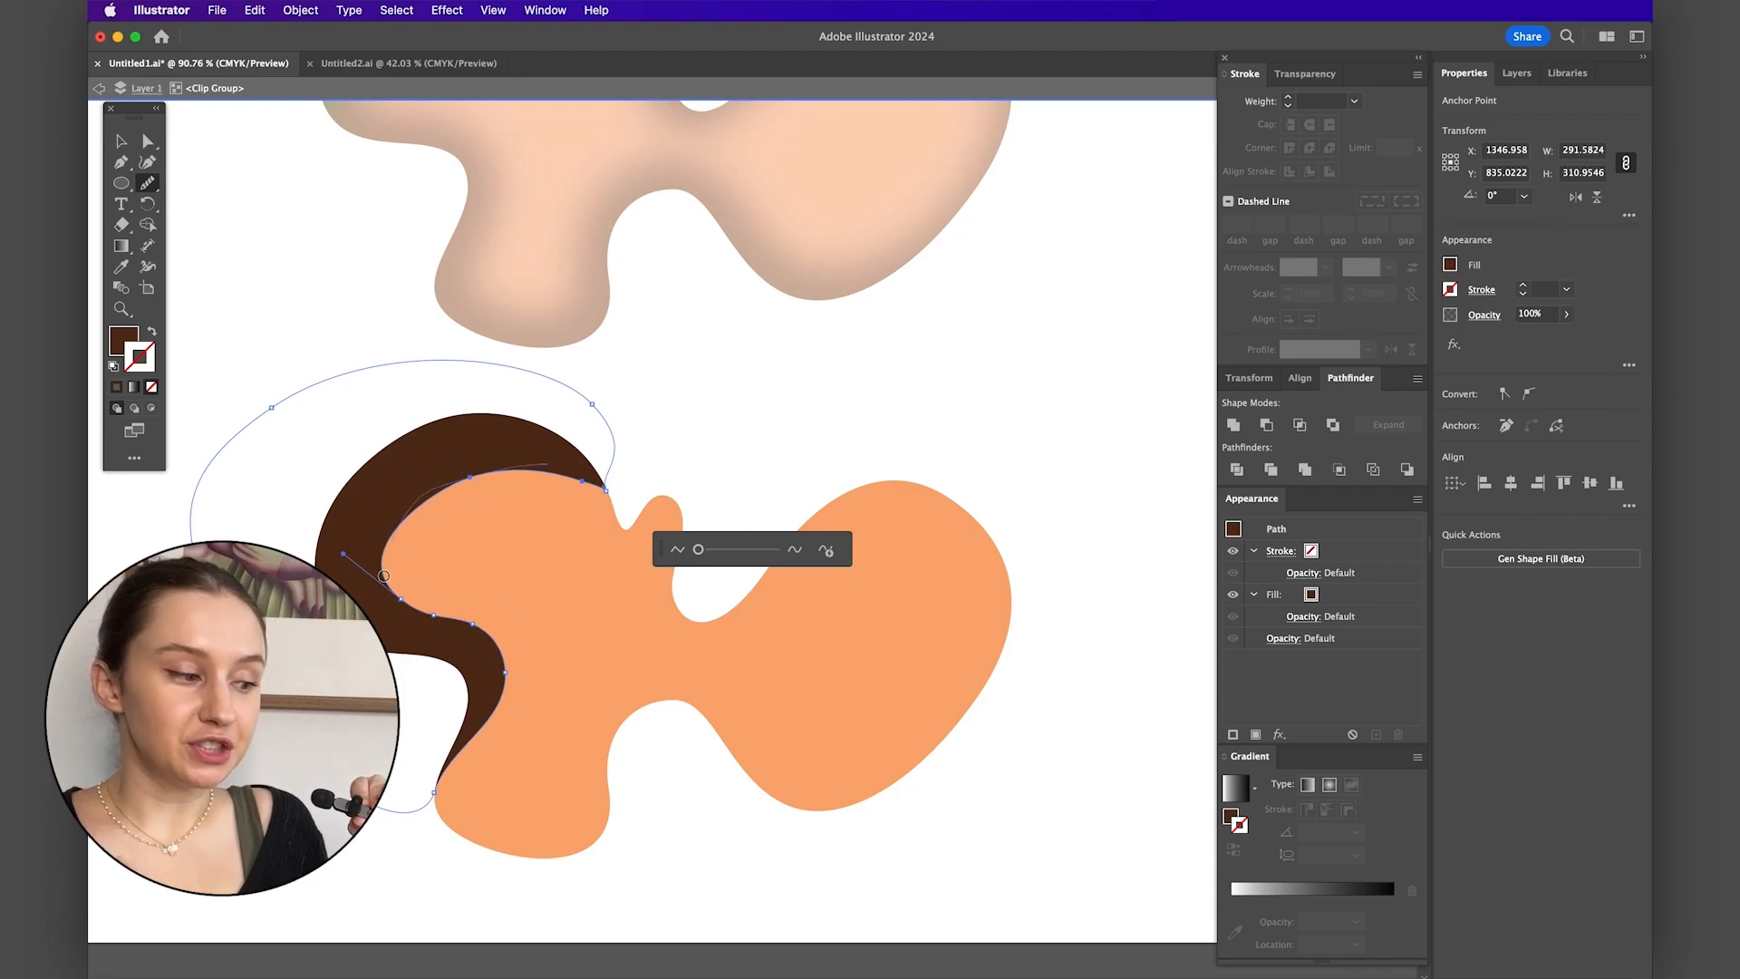
- Draw a second closed brown shape along the bottom of the lower lobe and the concave underside leading to the right lobe
key("p")
left_click(440, 820)
left_click_drag(539, 825, 575, 797)
left_click_drag(573, 691, 575, 635)
left_click_drag(699, 691, 745, 750)
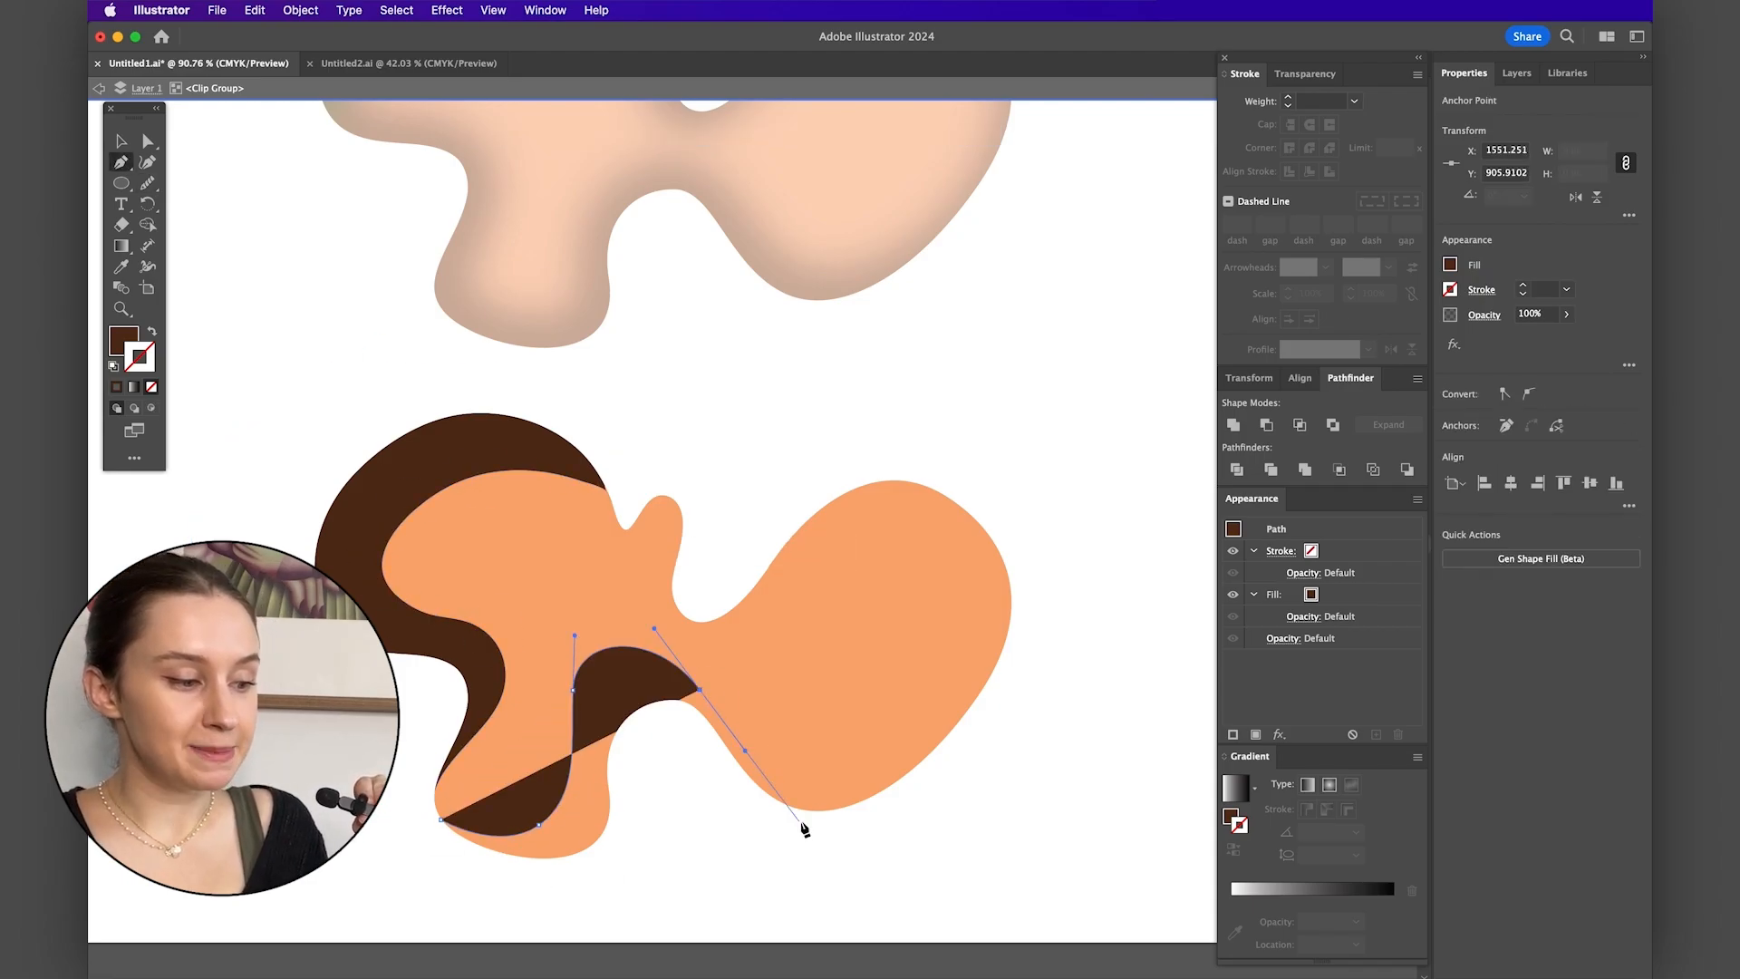
left_click_drag(820, 809, 861, 810)
left_click_drag(649, 897, 580, 917)
left_click_drag(441, 820, 431, 852)
- Draw a third closed brown shape wrapping the neck notch and the upper and outer edges of the right lobe
left_click(670, 579)
left_click_drag(713, 638, 777, 645)
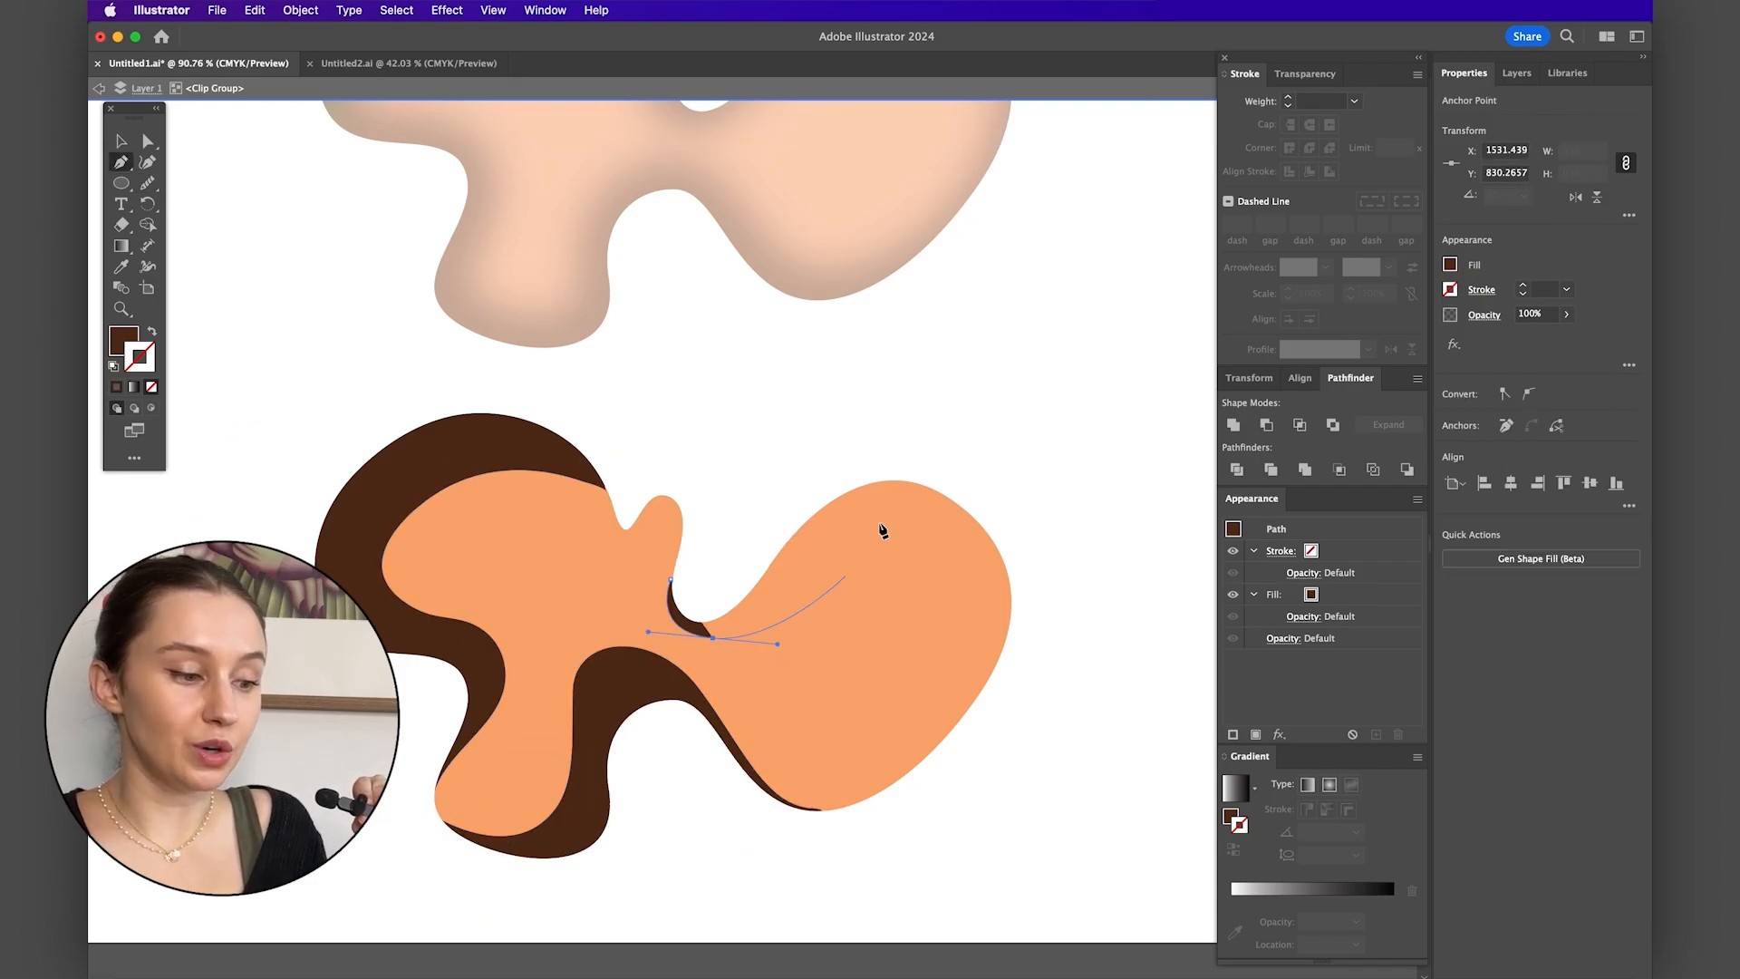
left_click_drag(885, 548, 950, 548)
mouse_move(919, 730)
left_mouse_down()
mouse_move(885, 789)
mouse_move(742, 828)
left_mouse_up()
left_click_drag(1014, 796, 1115, 699)
left_click_drag(1056, 462, 951, 388)
left_click_drag(798, 446, 757, 498)
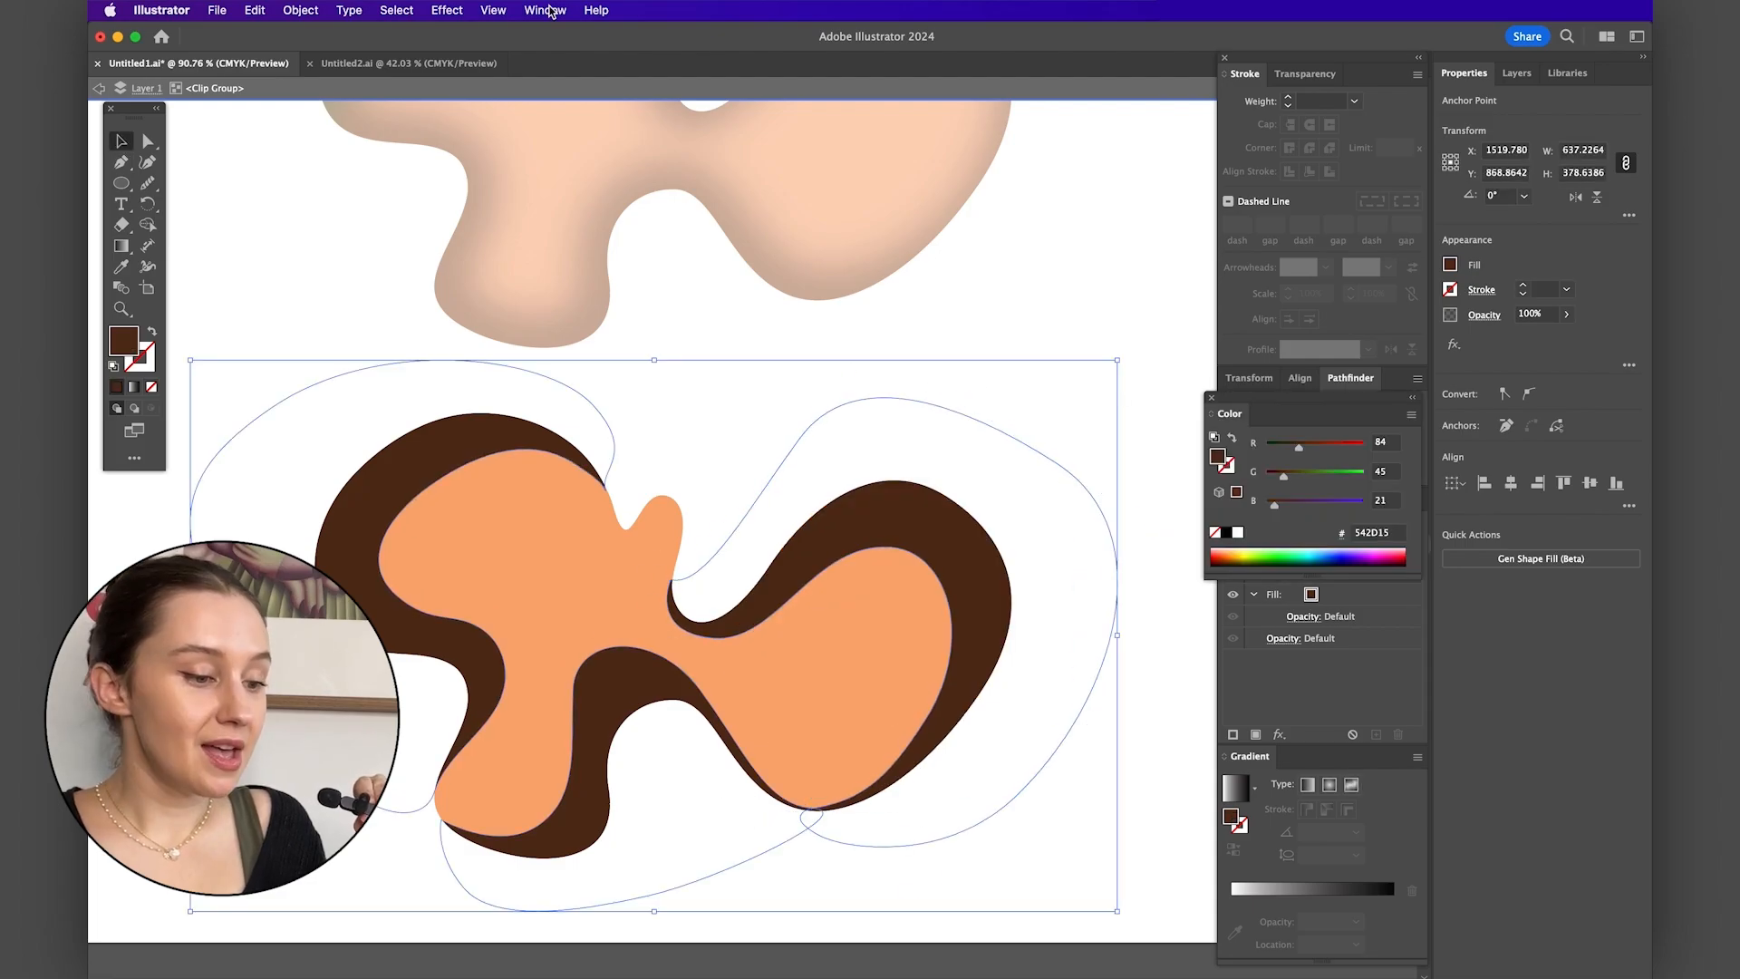
- Apply a Gaussian Blur of about 69 pixels to the brown shading shapes
left_click(448, 11)
mouse_move(562, 392)
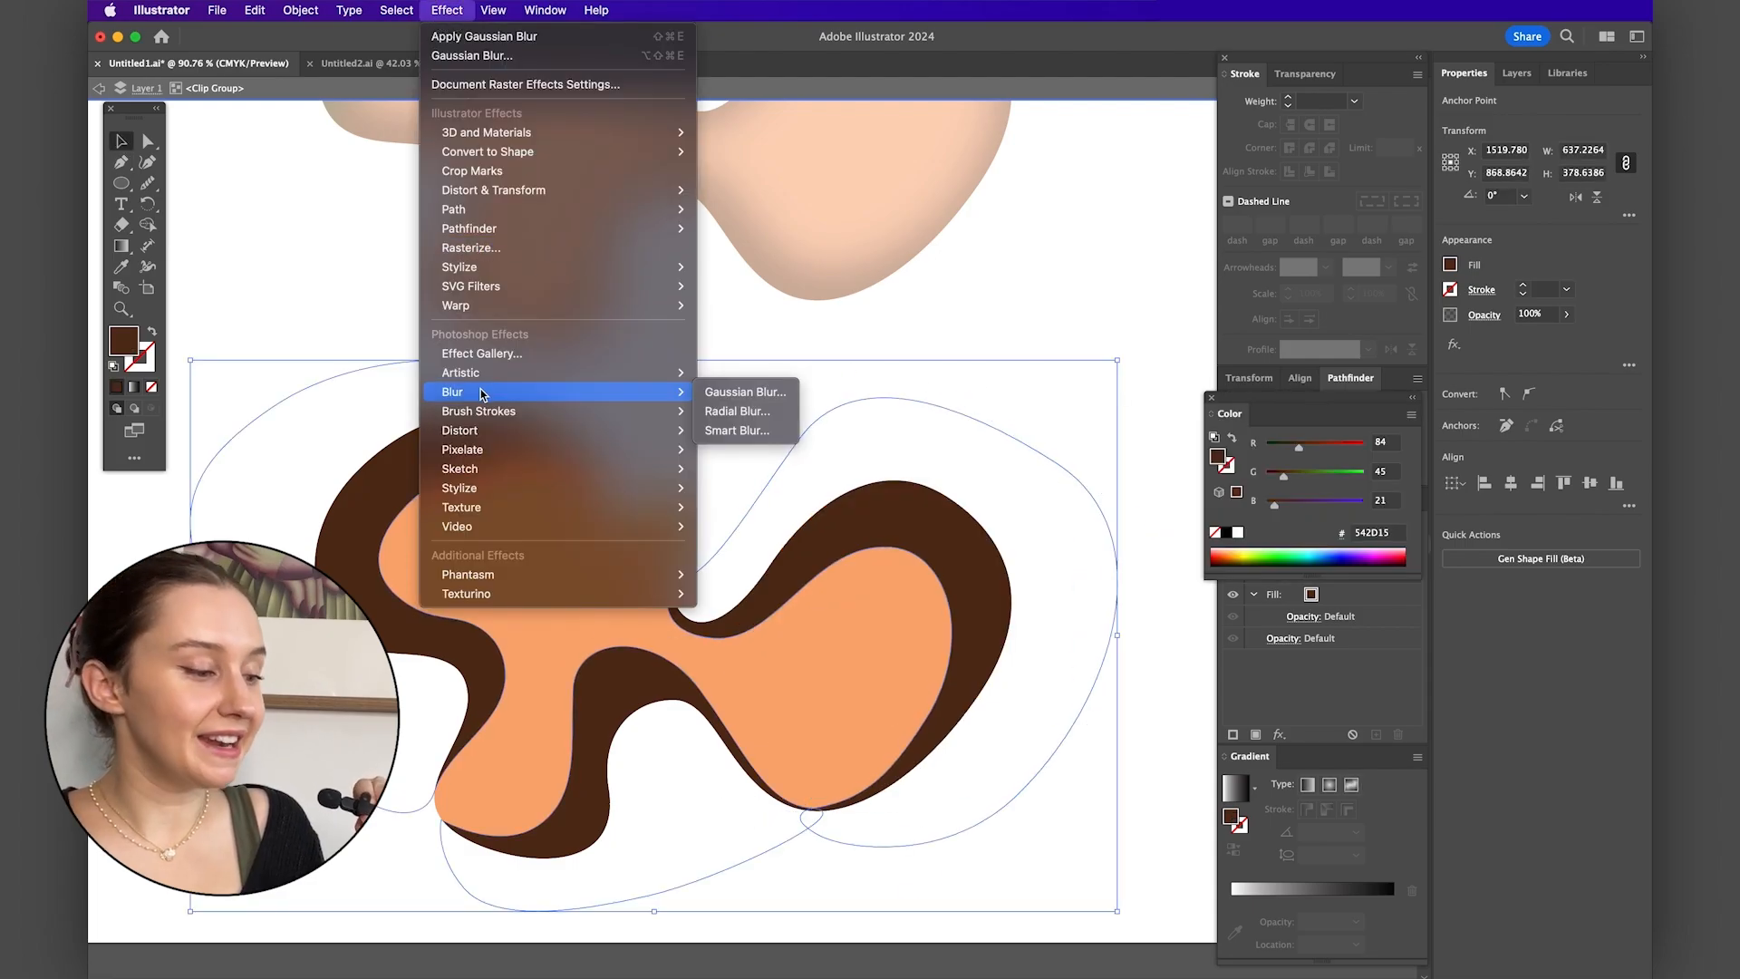
left_click(789, 404)
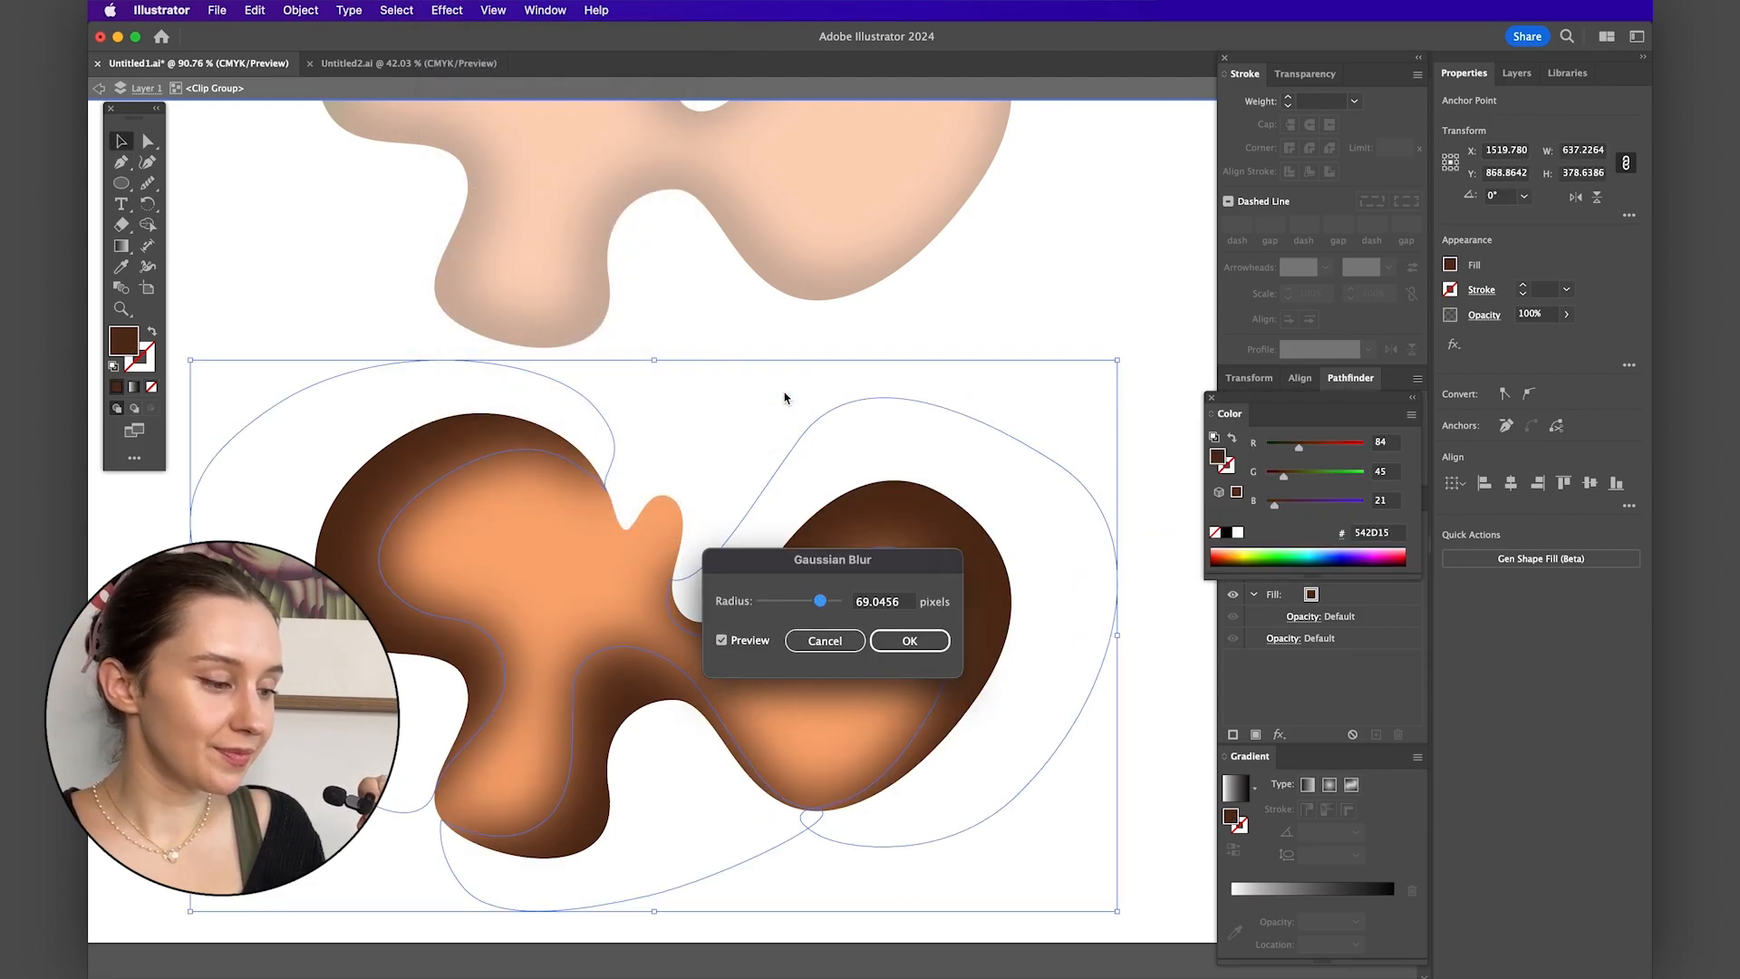
left_click(929, 651)
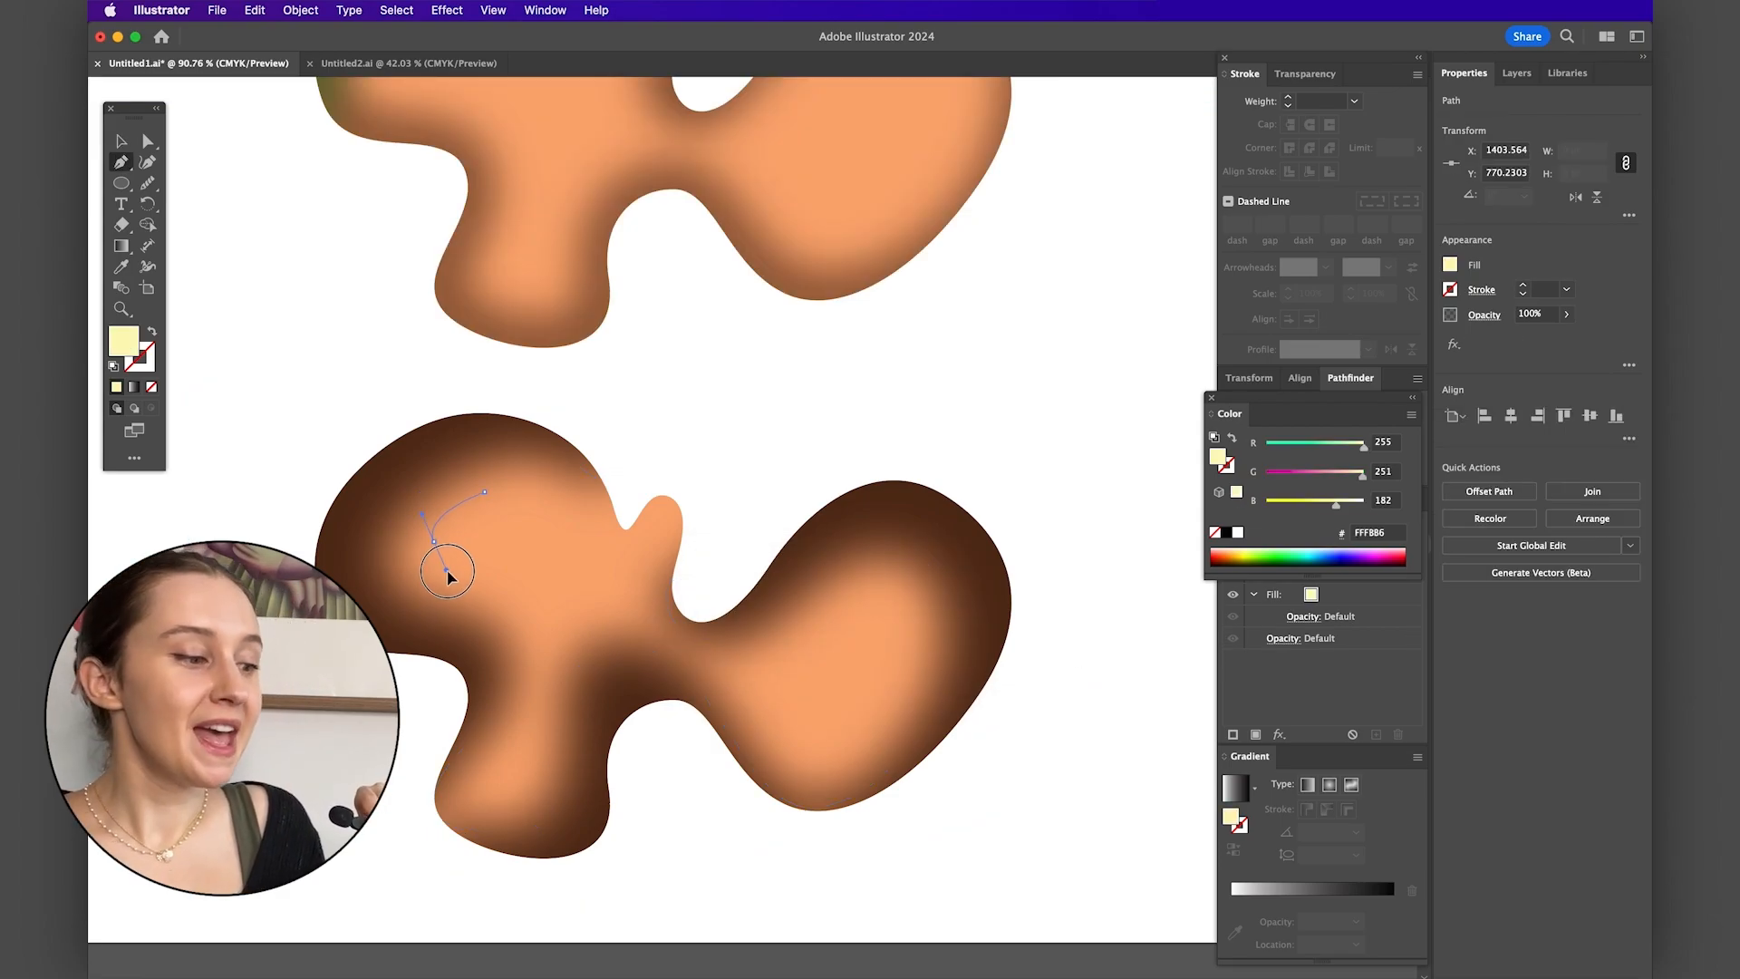
- Complete a pale yellow highlight shape running from the left lobe down into the lower lobe and smooth its edge
left_click(523, 620)
left_click_drag(551, 772, 575, 726)
scroll(571, 671, "down", 5)
scroll(571, 670, "left", 3)
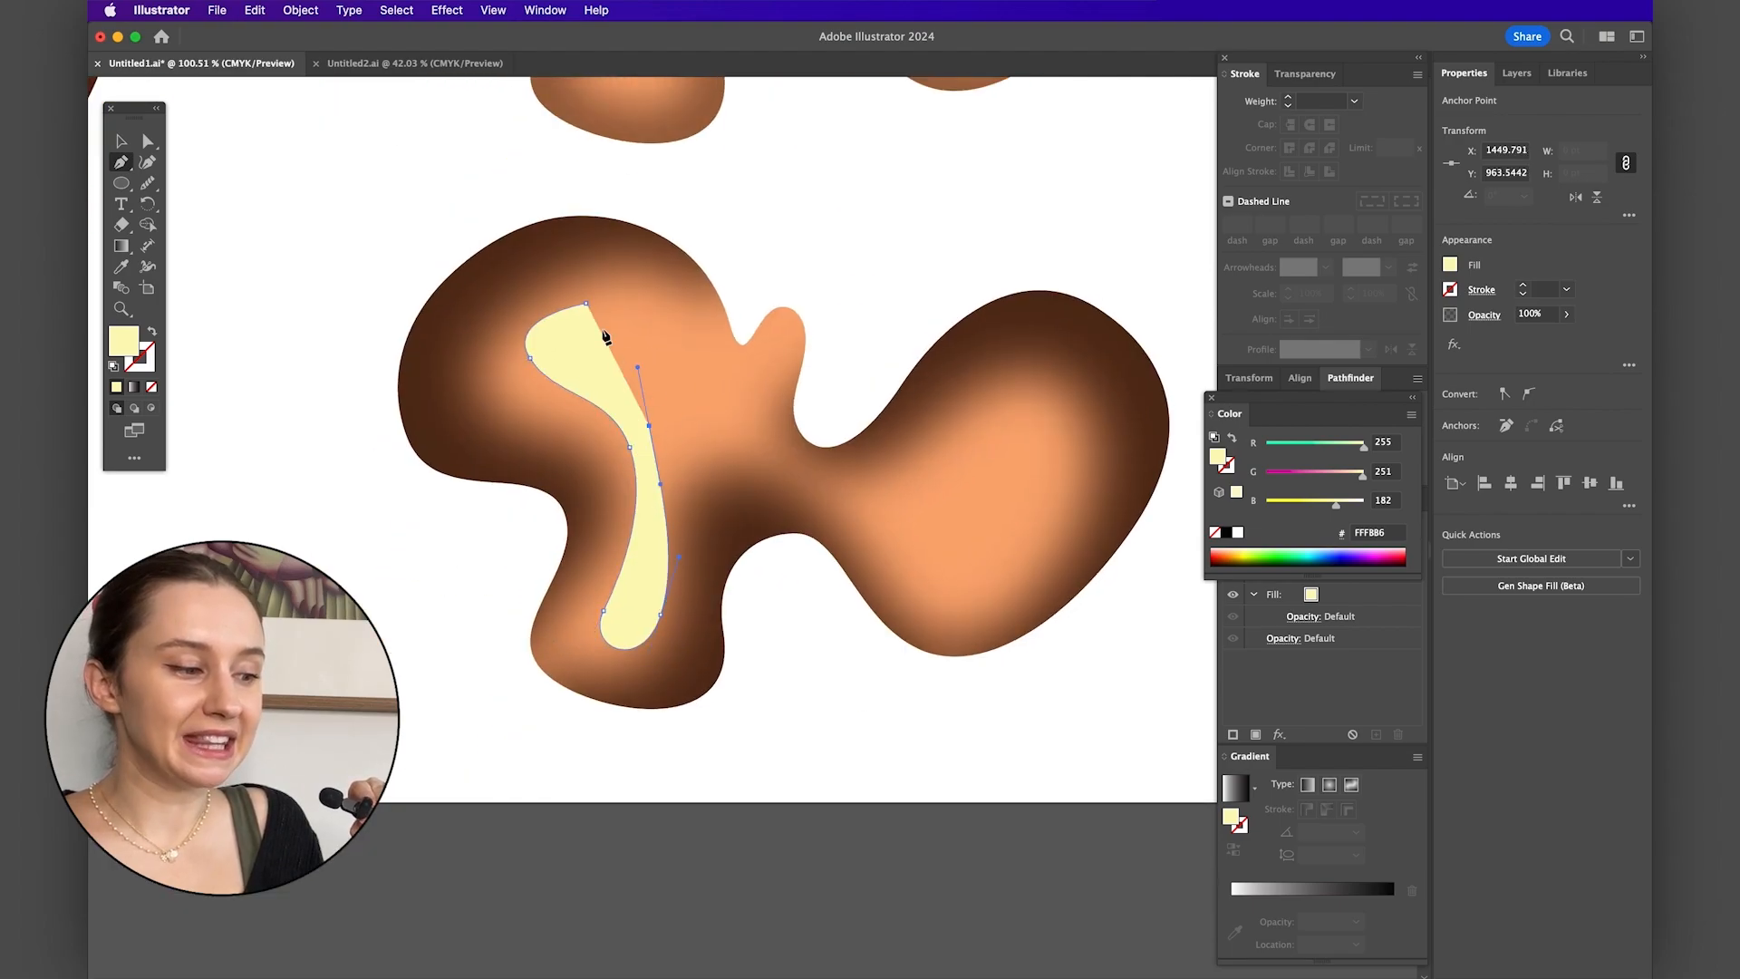
left_click_drag(575, 393, 602, 414)
- Draw a curved pale yellow highlight shape inside the right lobe with the Pen tool
key("p")
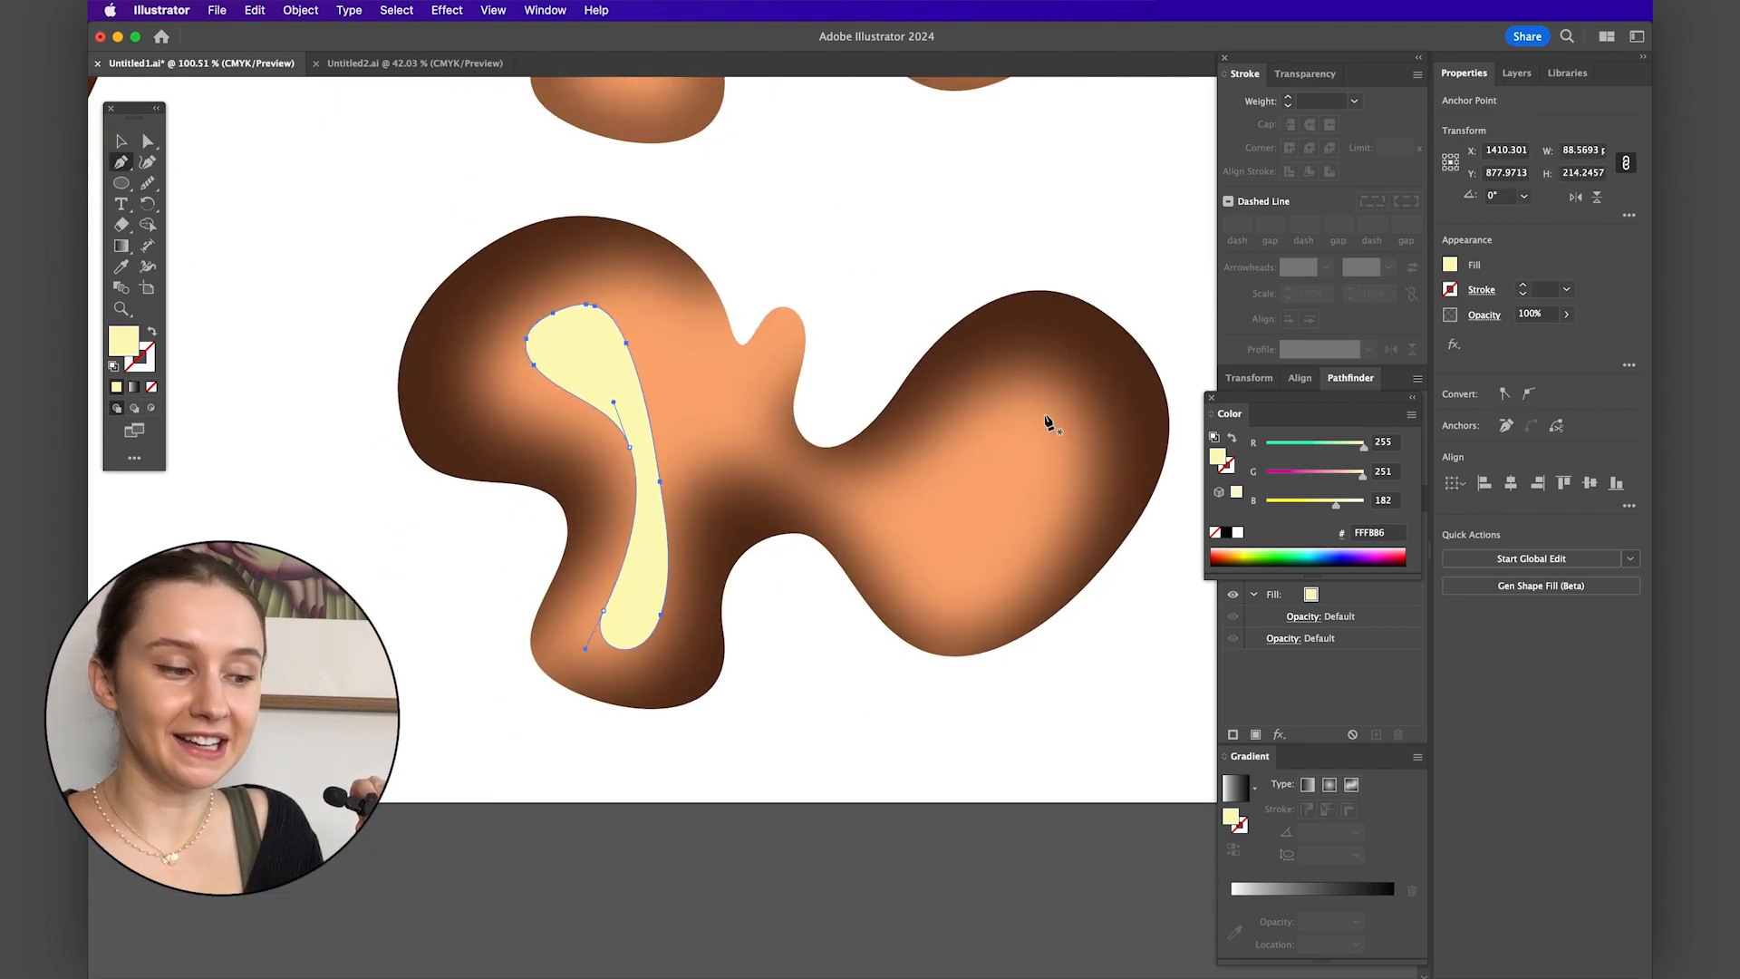
left_click(1055, 406)
left_click_drag(1004, 385, 967, 401)
left_click_drag(933, 539, 937, 583)
left_click_drag(967, 535, 967, 497)
left_click_drag(1026, 438, 1062, 429)
left_click(1056, 406)
- Select both pale yellow highlight shapes and apply a Gaussian Blur to them
key("v")
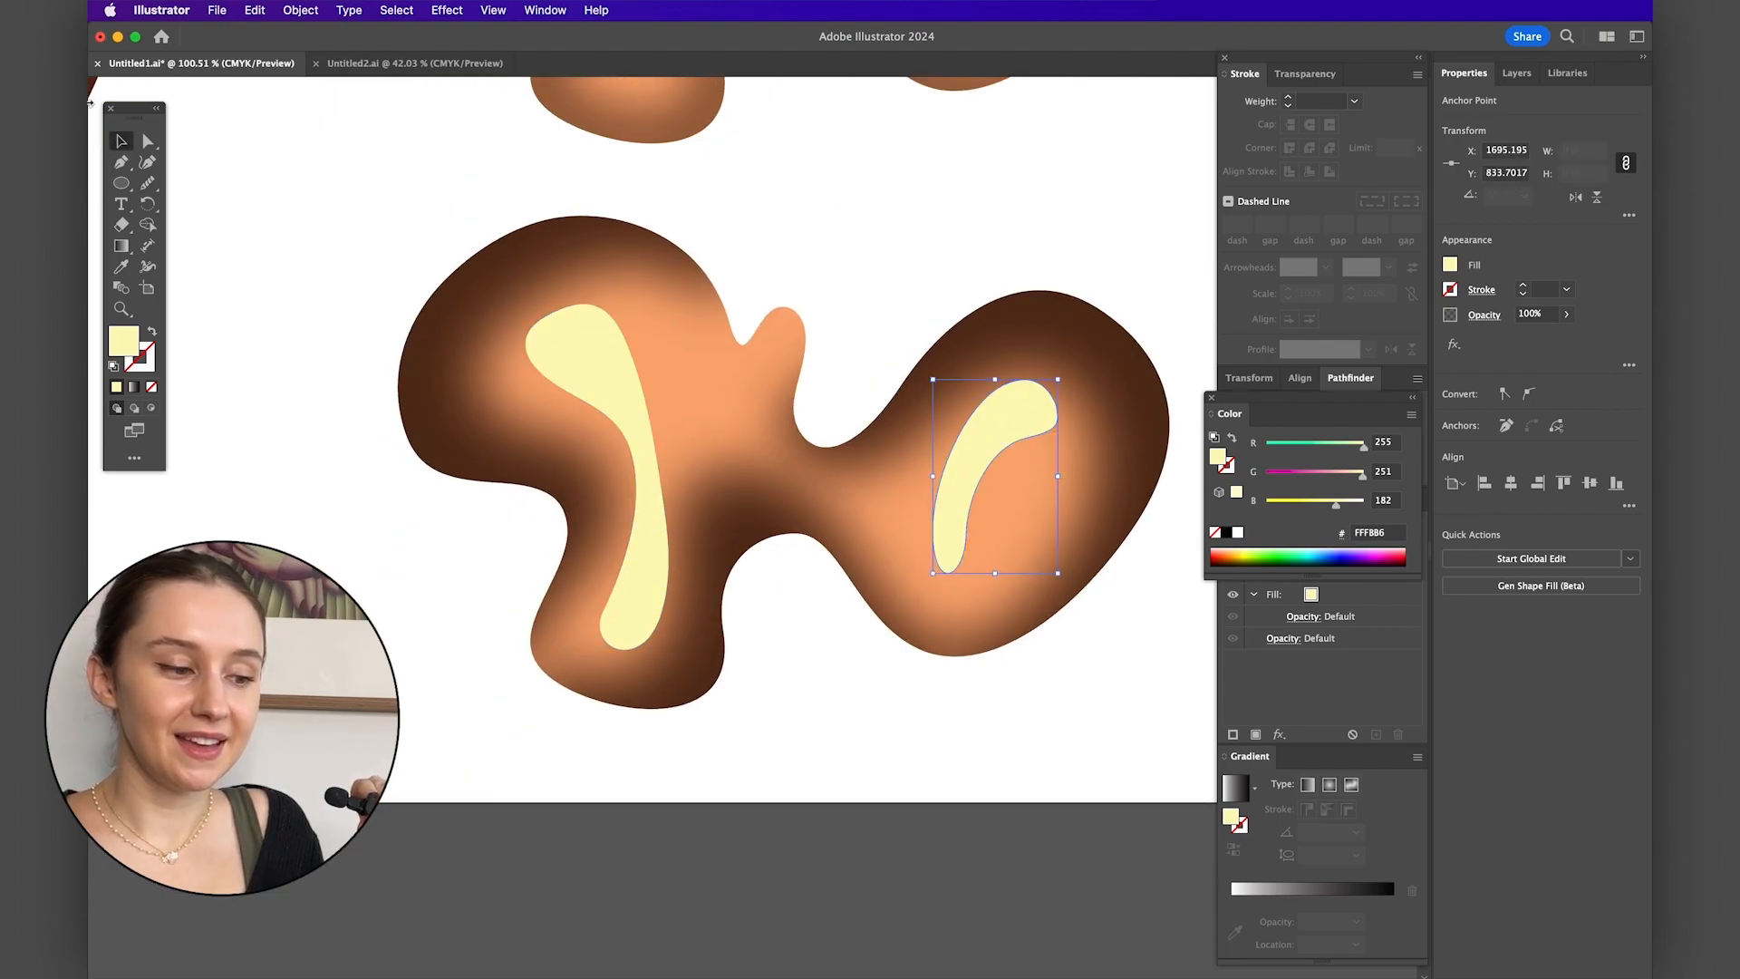
left_click(633, 411, "shift")
left_click(447, 10)
mouse_move(653, 387)
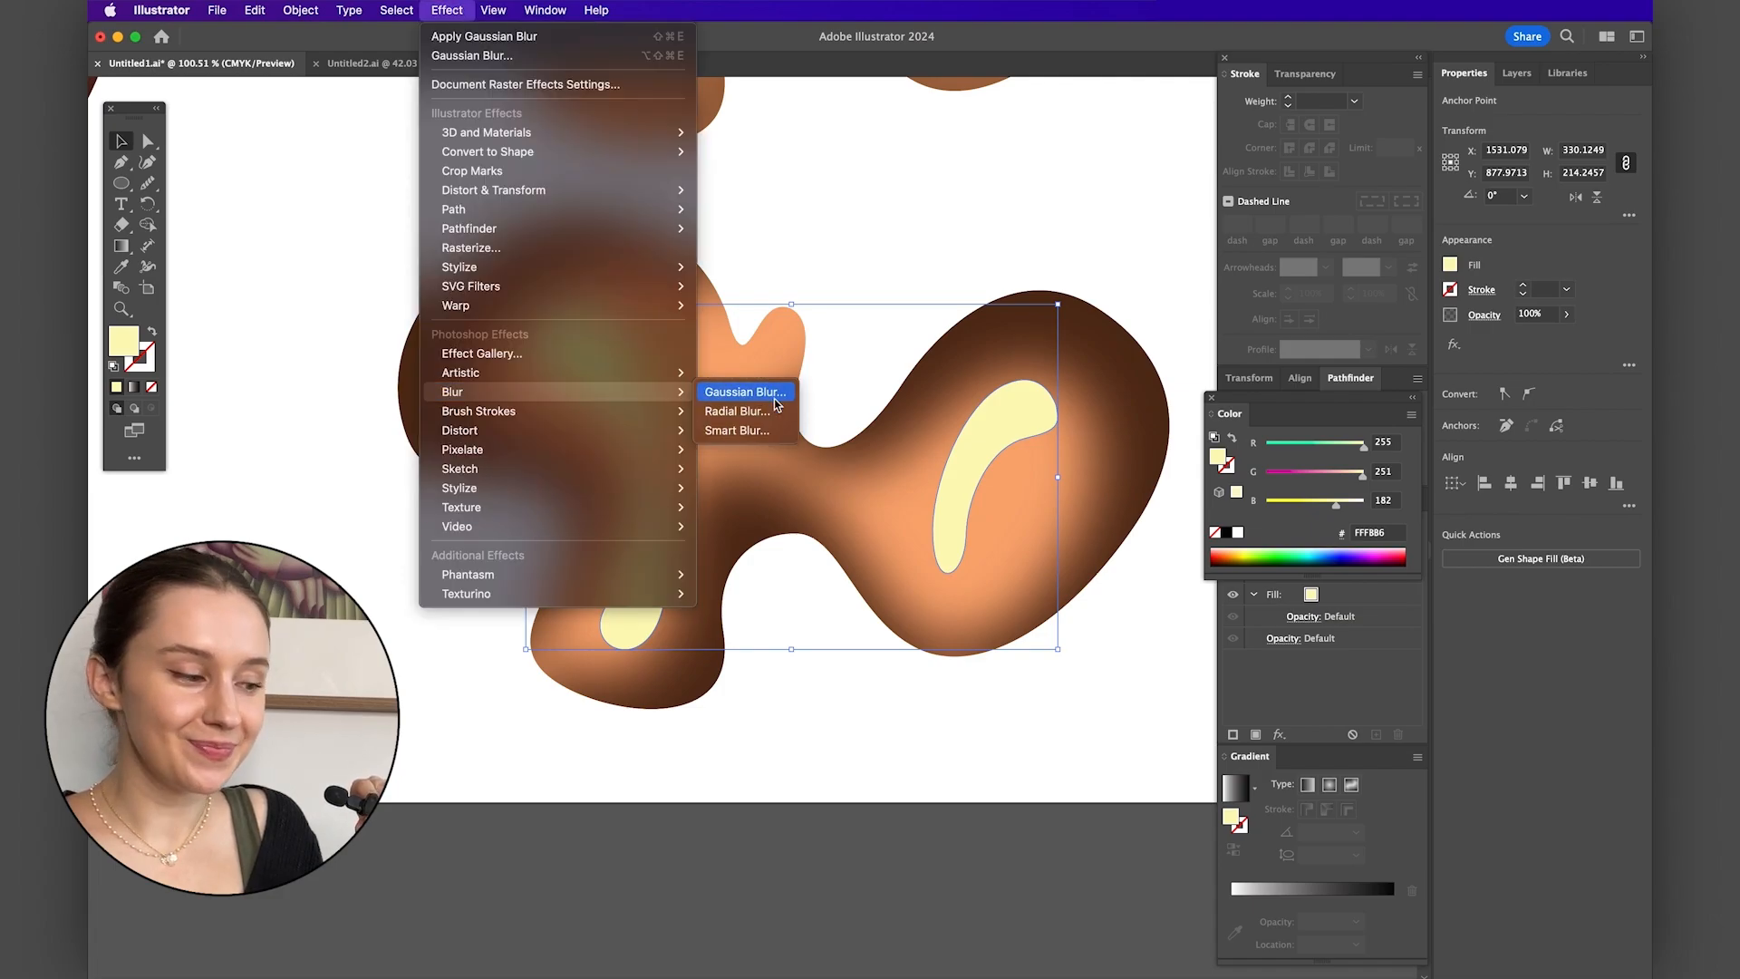
left_click(738, 388)
left_click(920, 645)
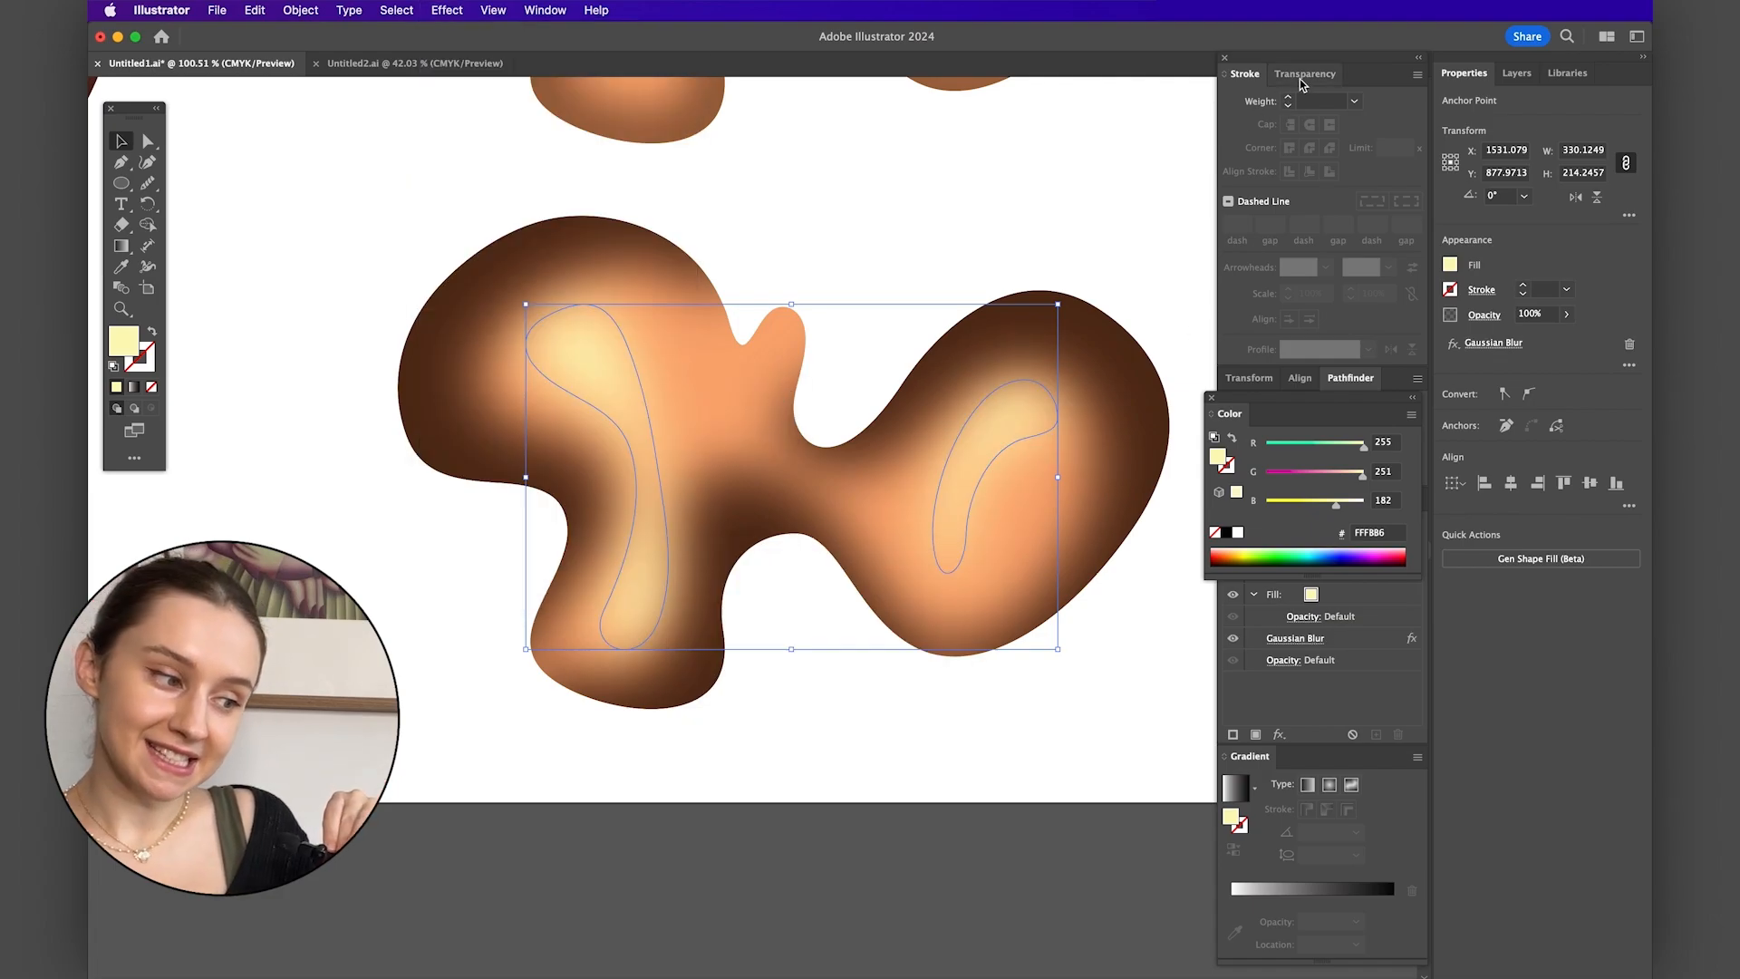
- Set the blending mode of both blurred highlights to Overlay and deselect them
left_click(1305, 73)
left_click(1265, 102)
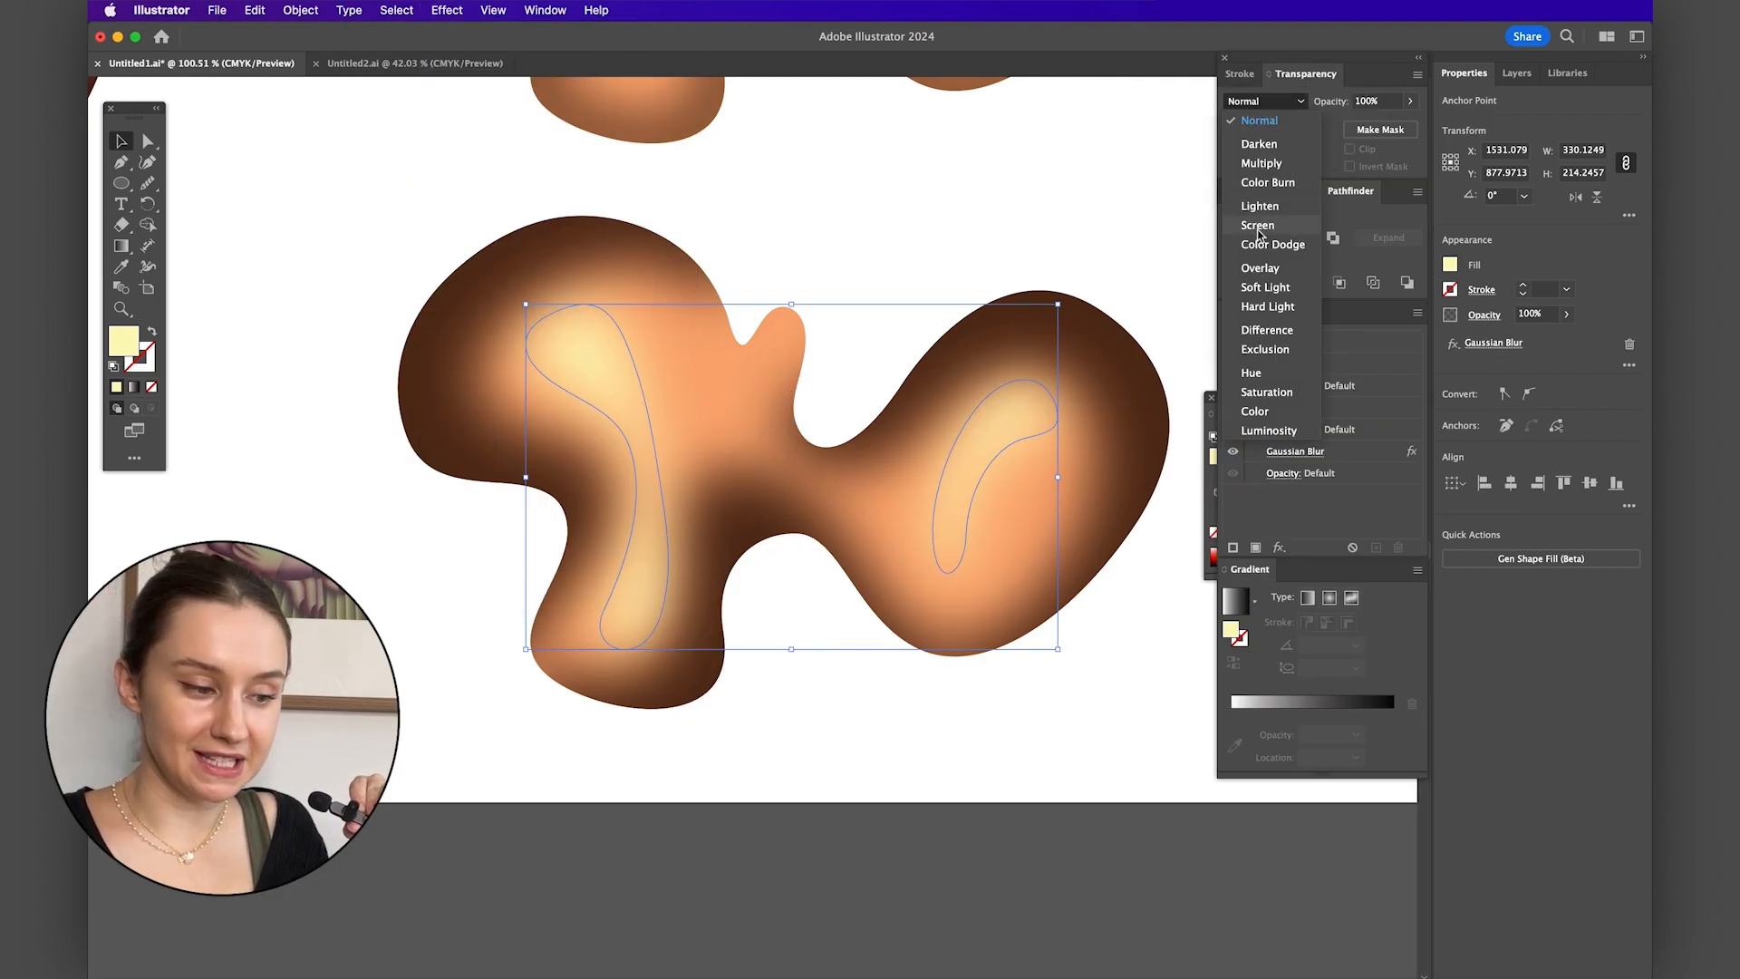
left_click(1259, 268)
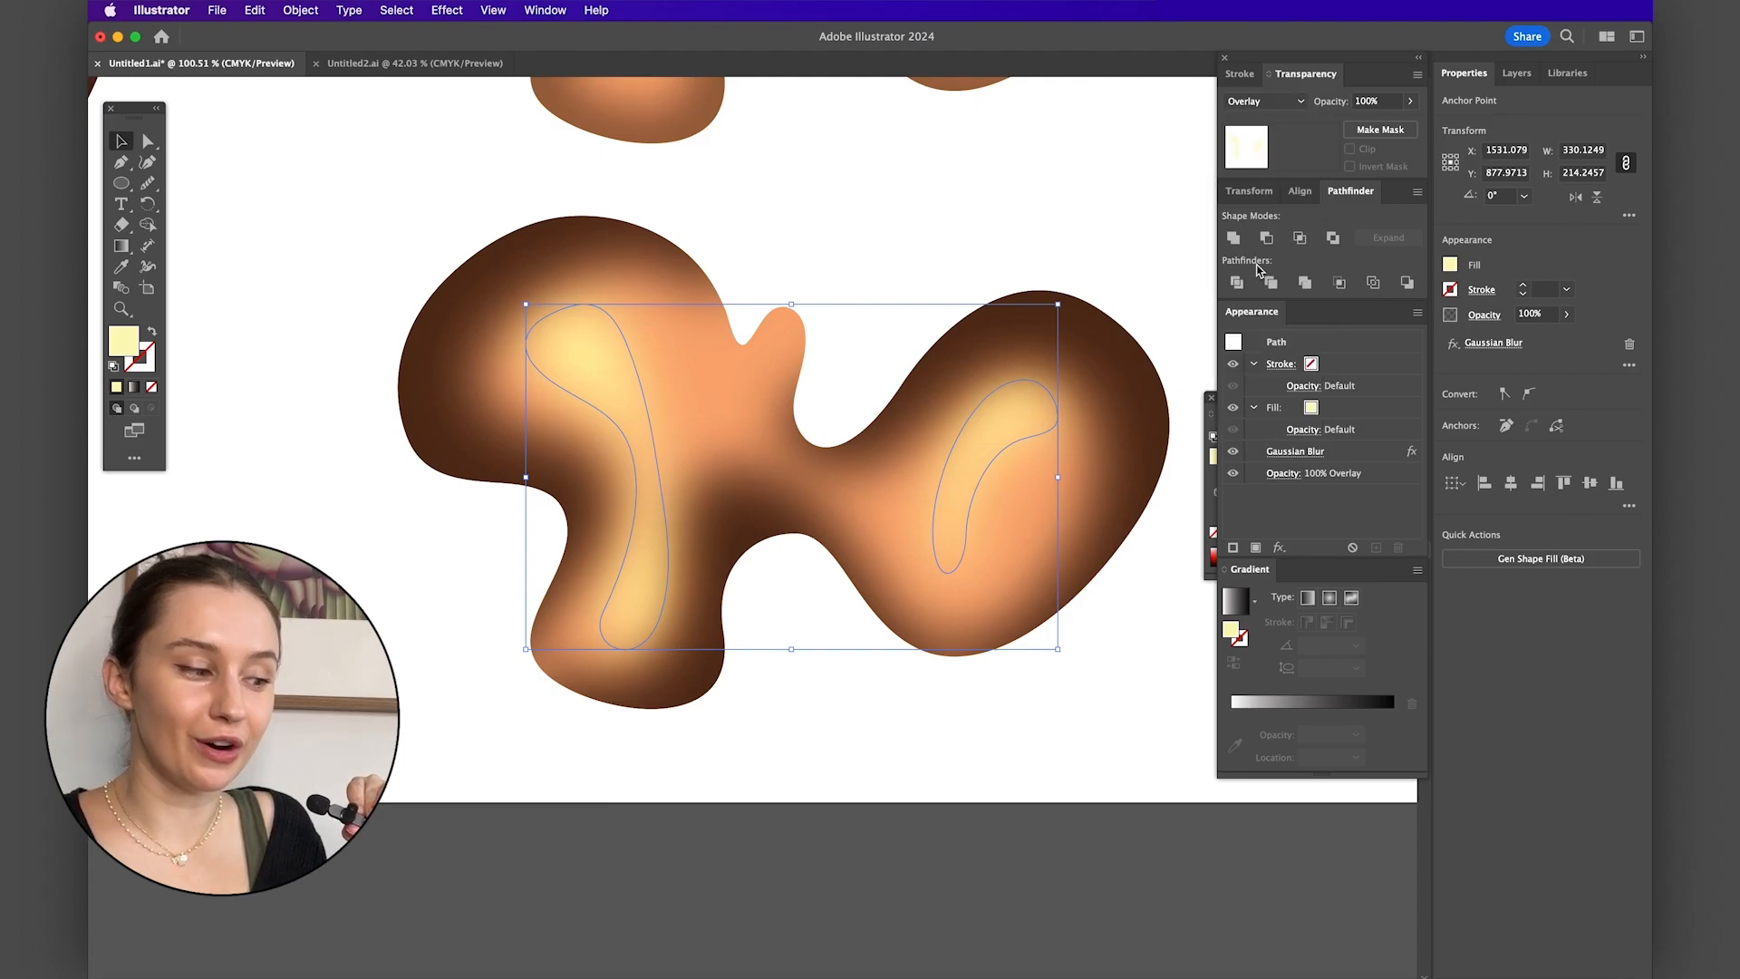
left_click(1005, 202)
- Isolate the clip group of the topmost brown-edged blob and select its blurred brown outline
scroll(912, 383, "down", 4)
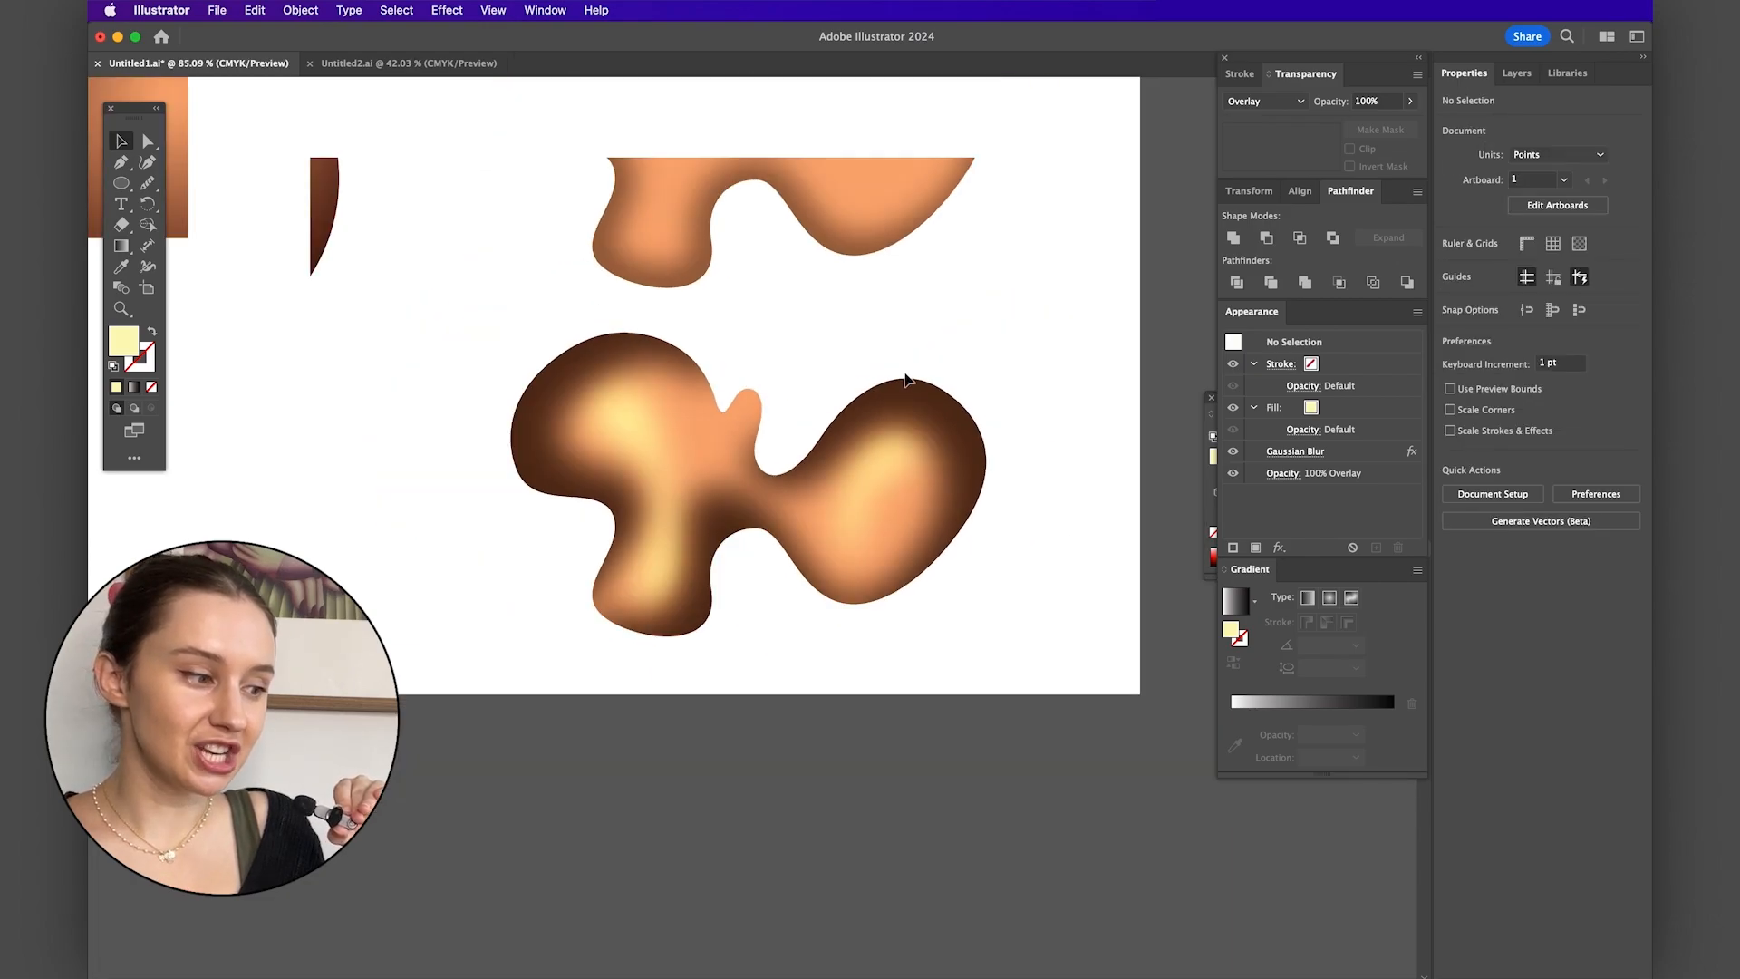
scroll(905, 380, "down", 3)
scroll(904, 380, "up", 4)
scroll(905, 380, "up", 2)
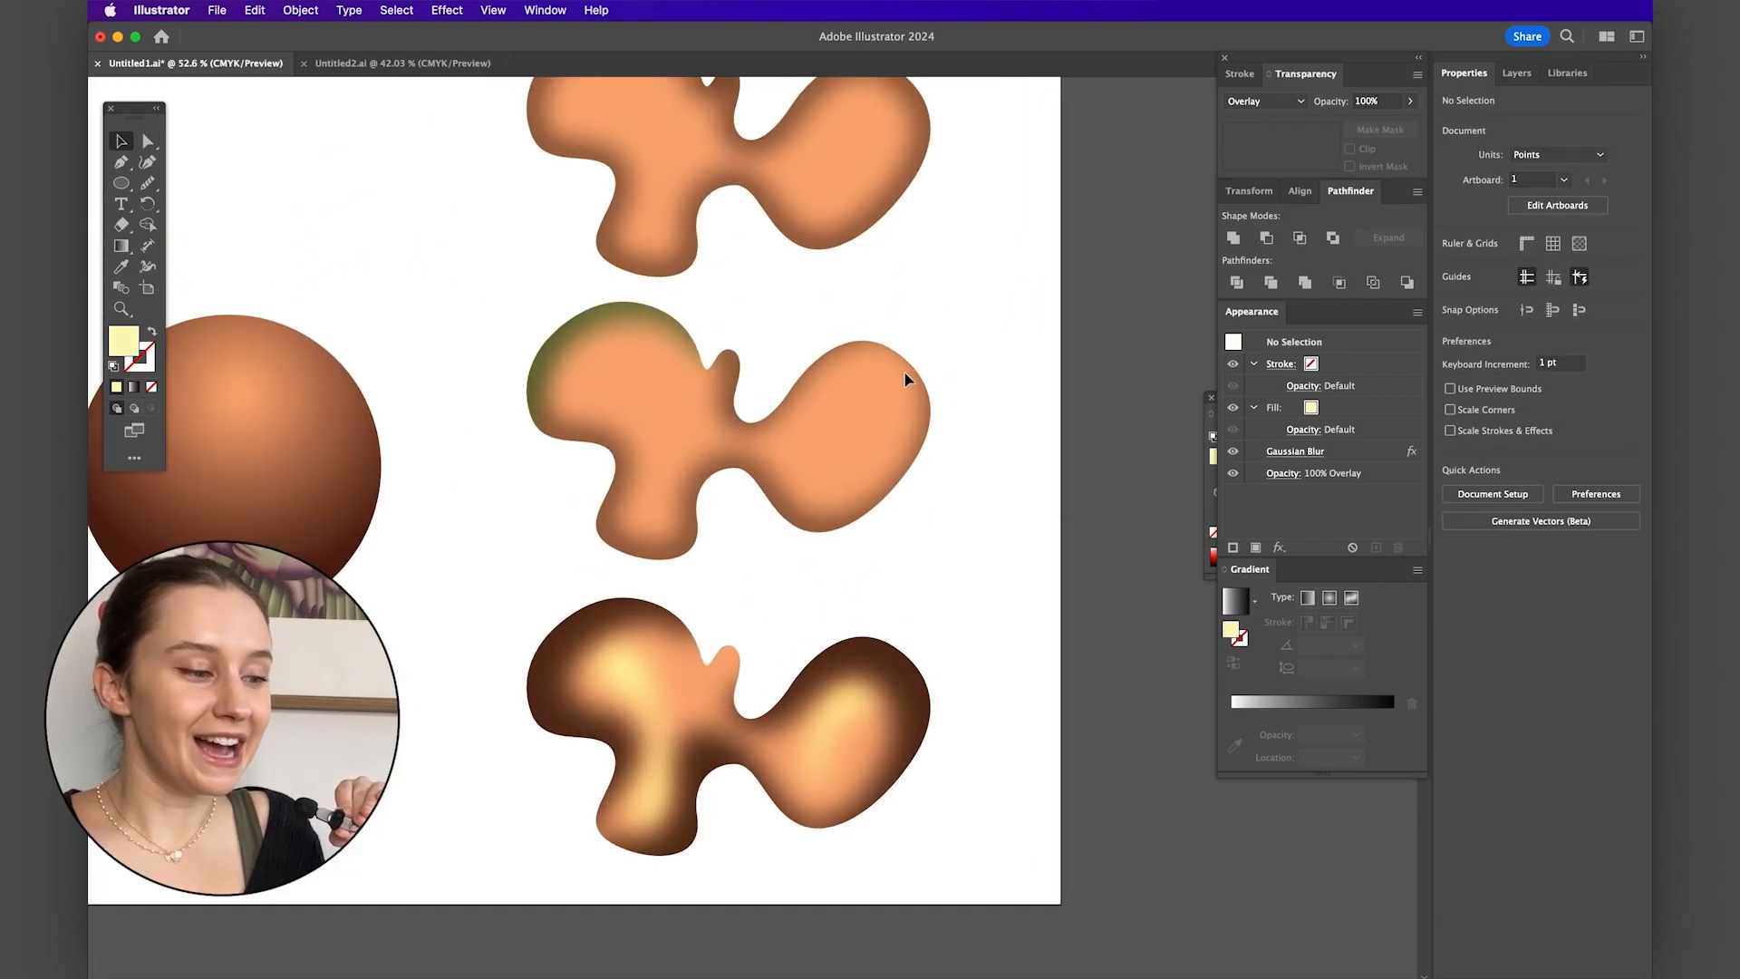
scroll(877, 292, "up", 1)
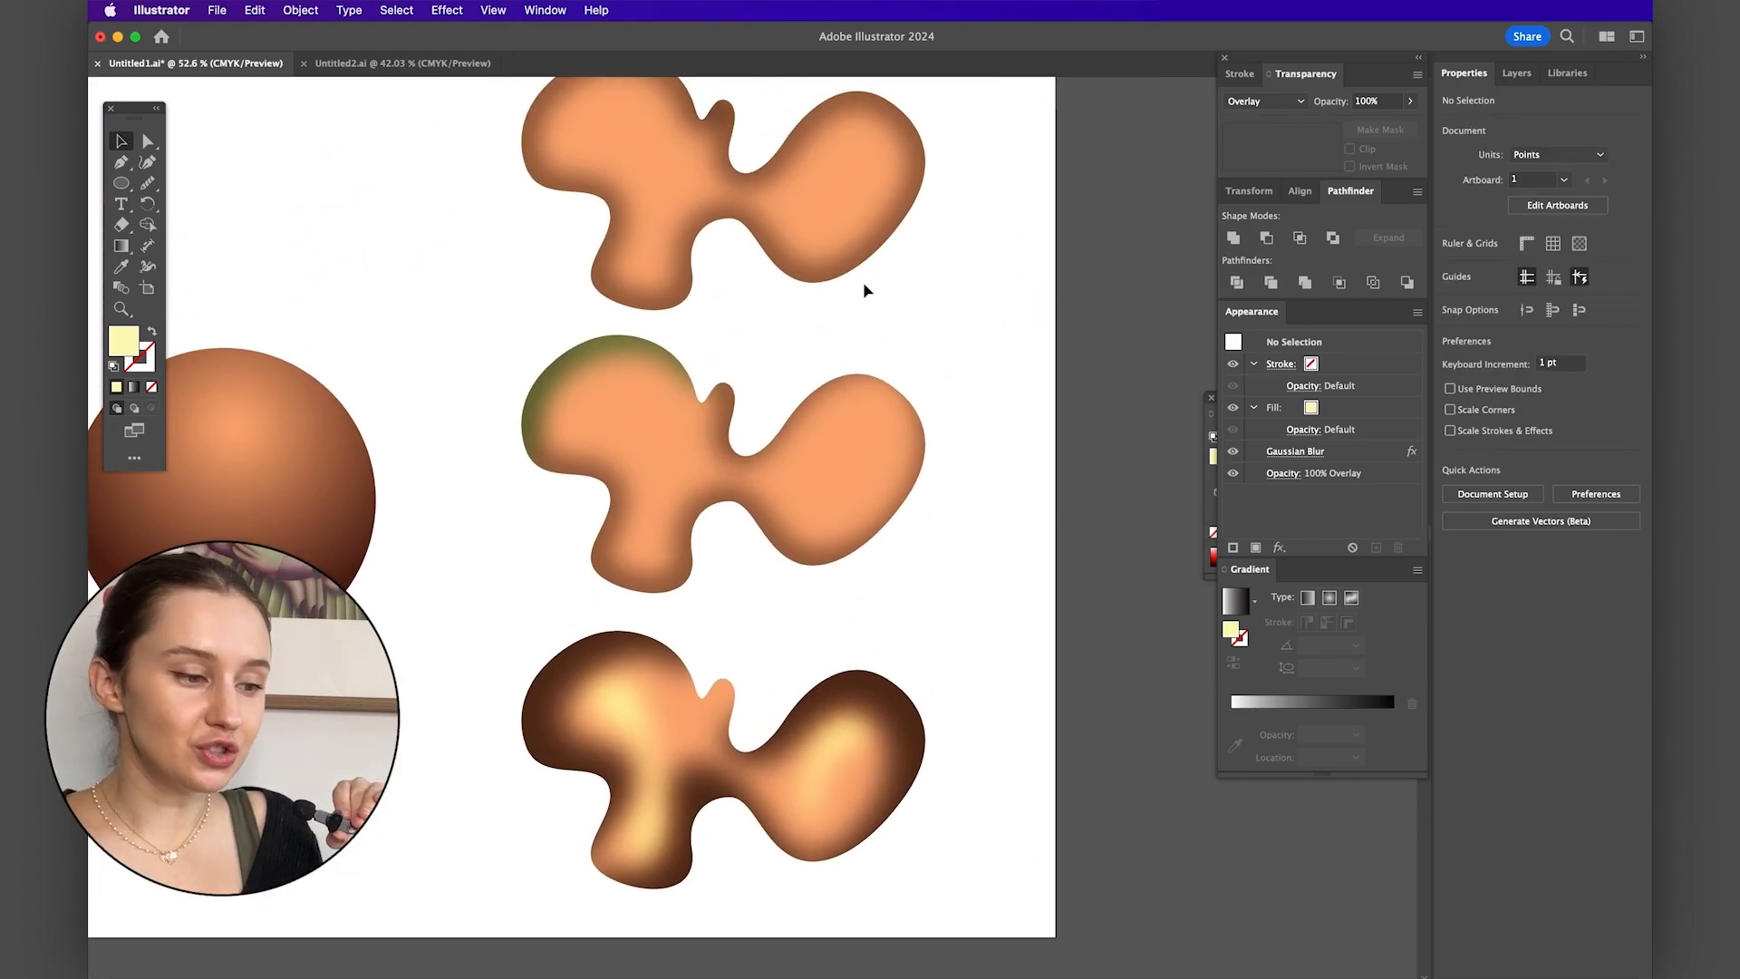
scroll(847, 280, "up", 4)
double_click(812, 510)
left_click(898, 589)
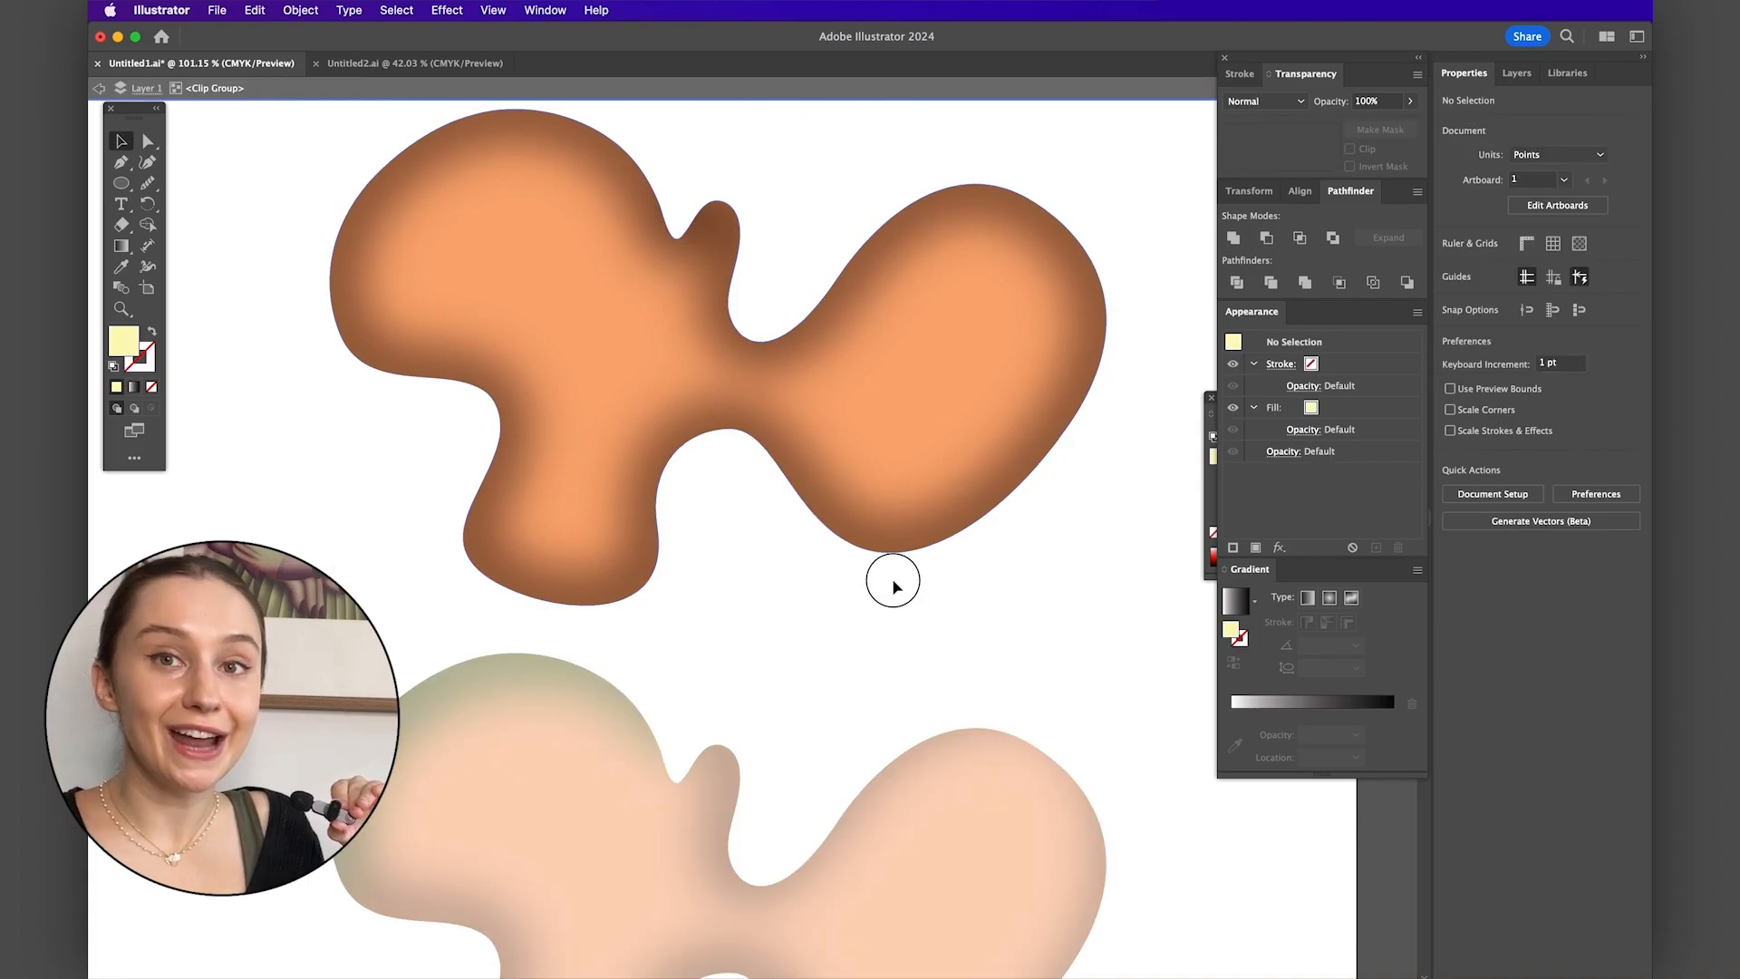
left_click(812, 439)
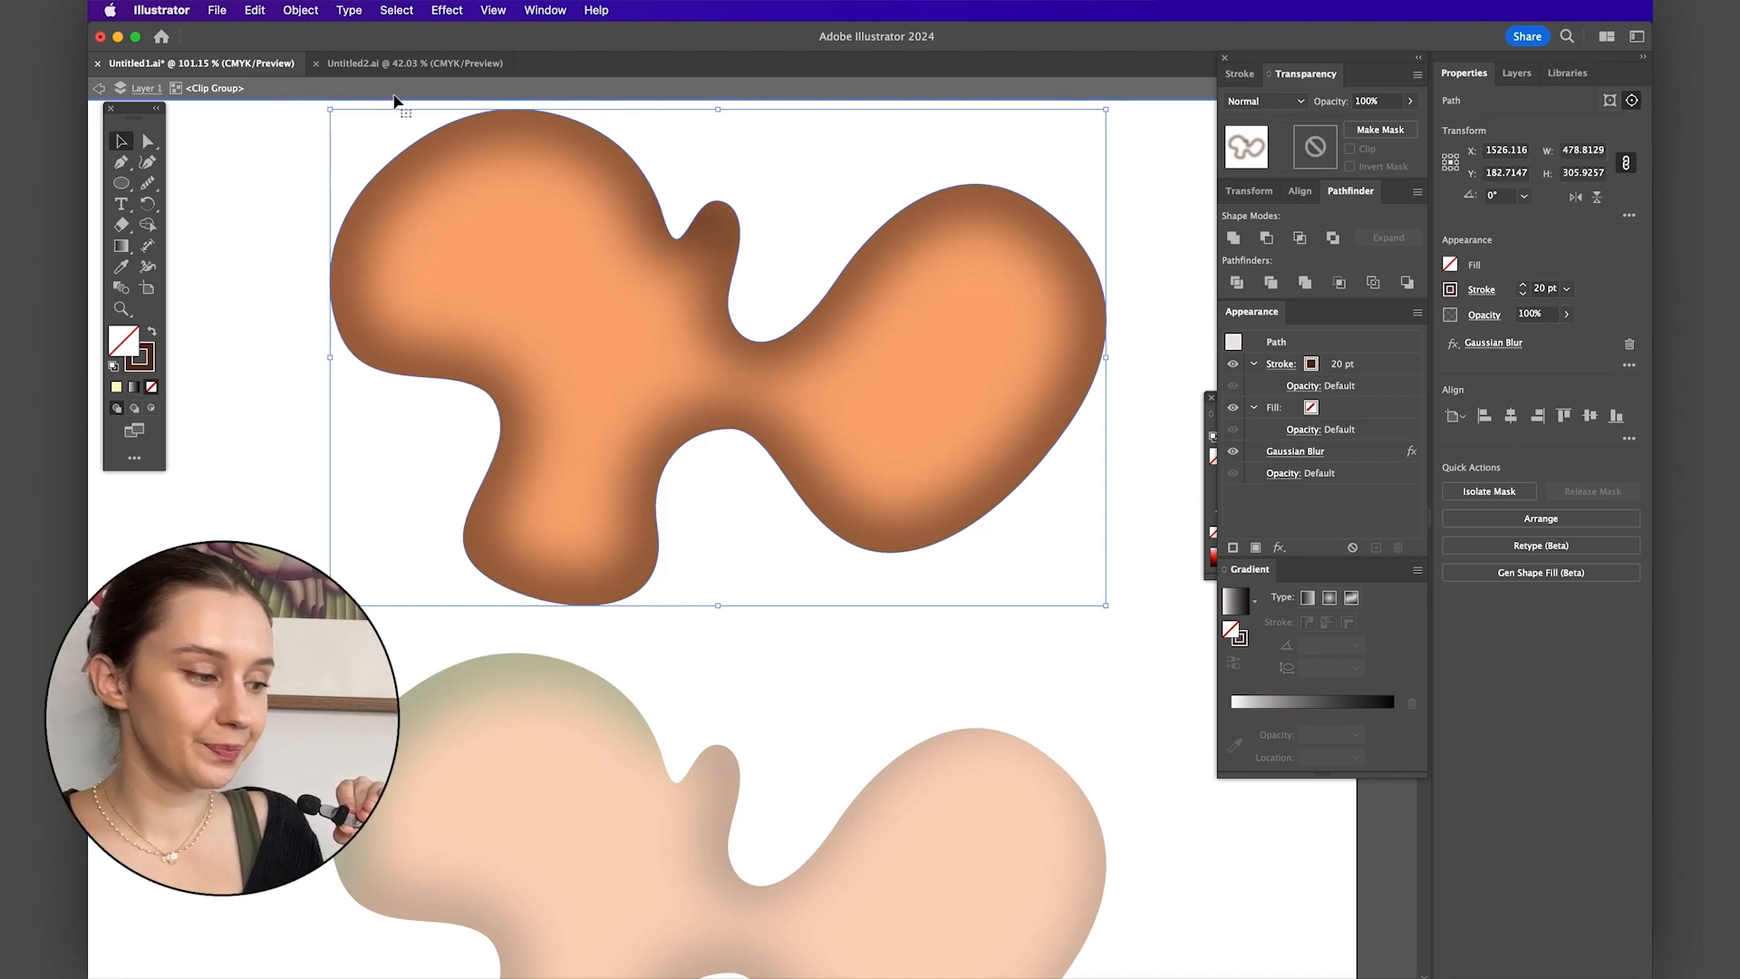
- Apply a Grain texture effect to the blurred outline with intensity 26, contrast 53 and the Soft grain type
left_click(447, 10)
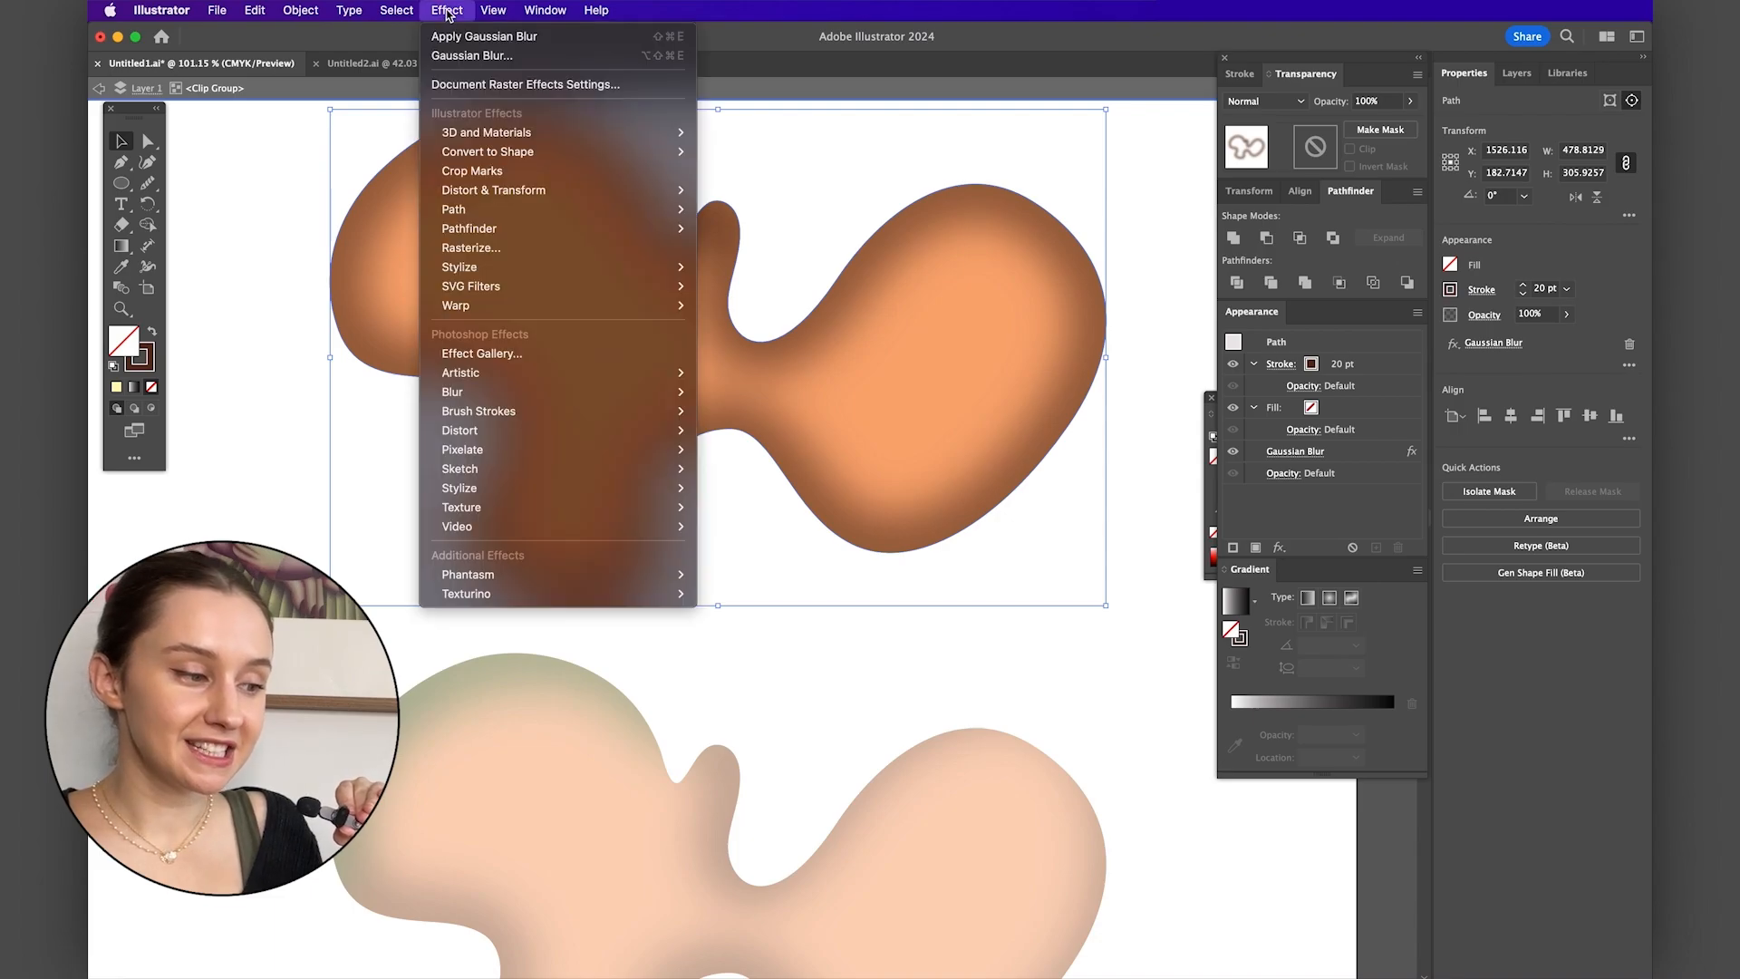
mouse_move(494, 507)
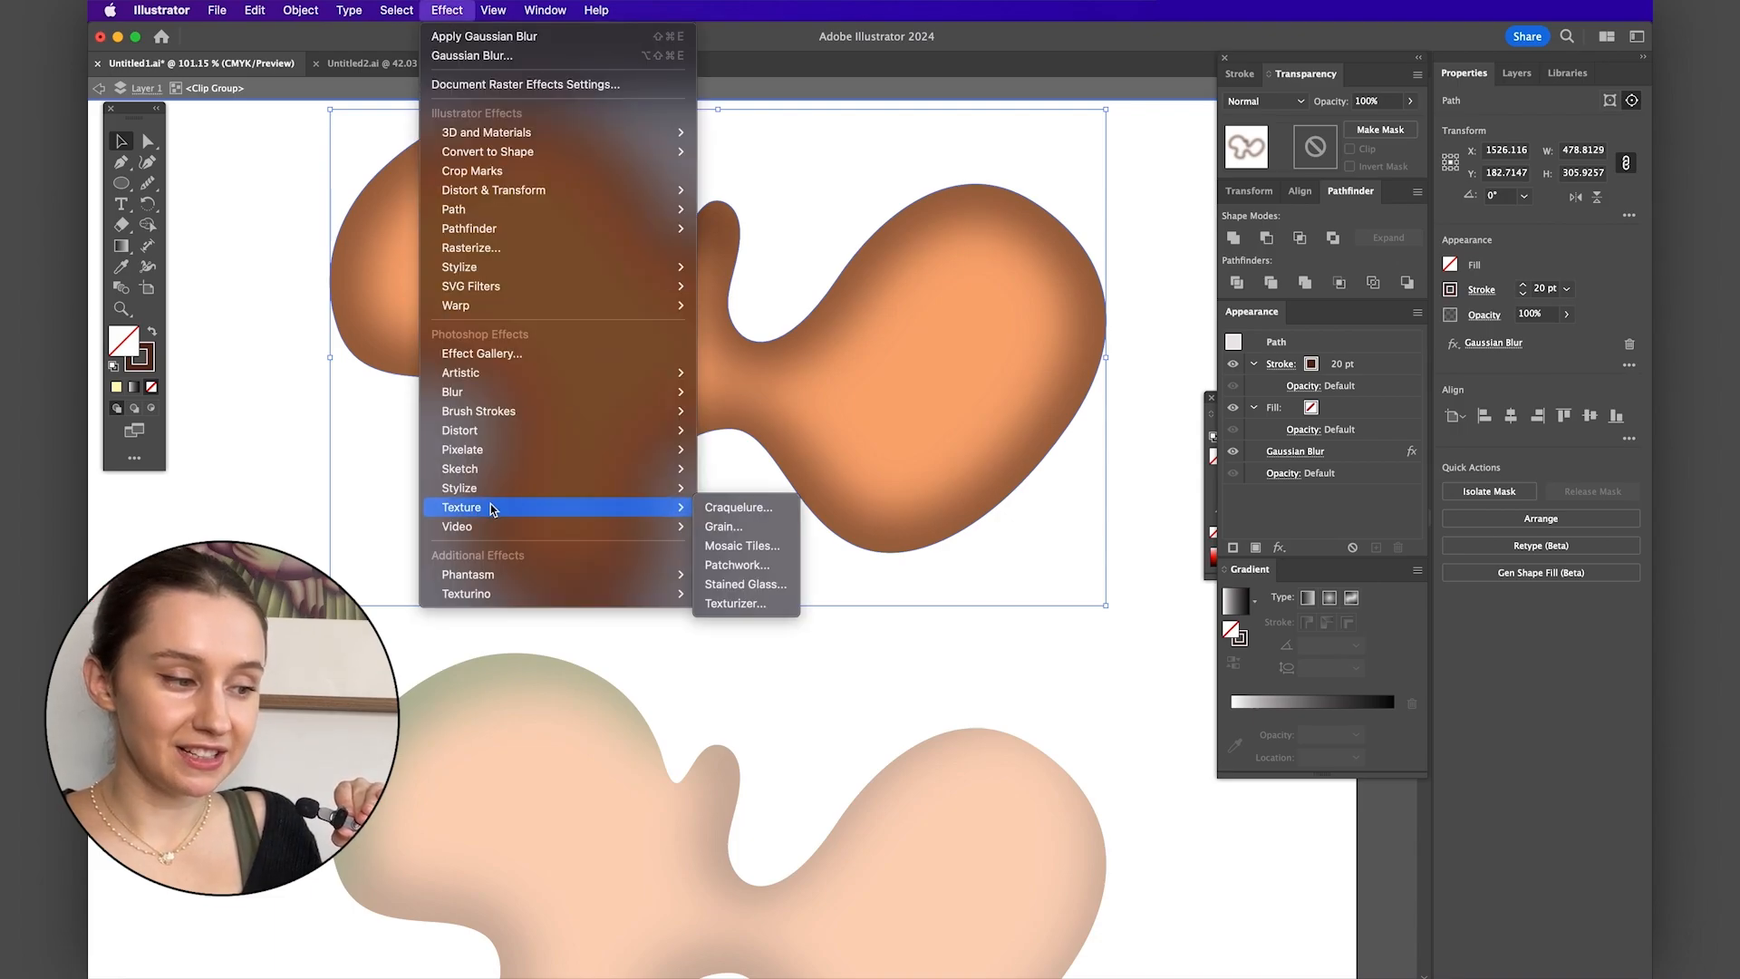
left_click(764, 534)
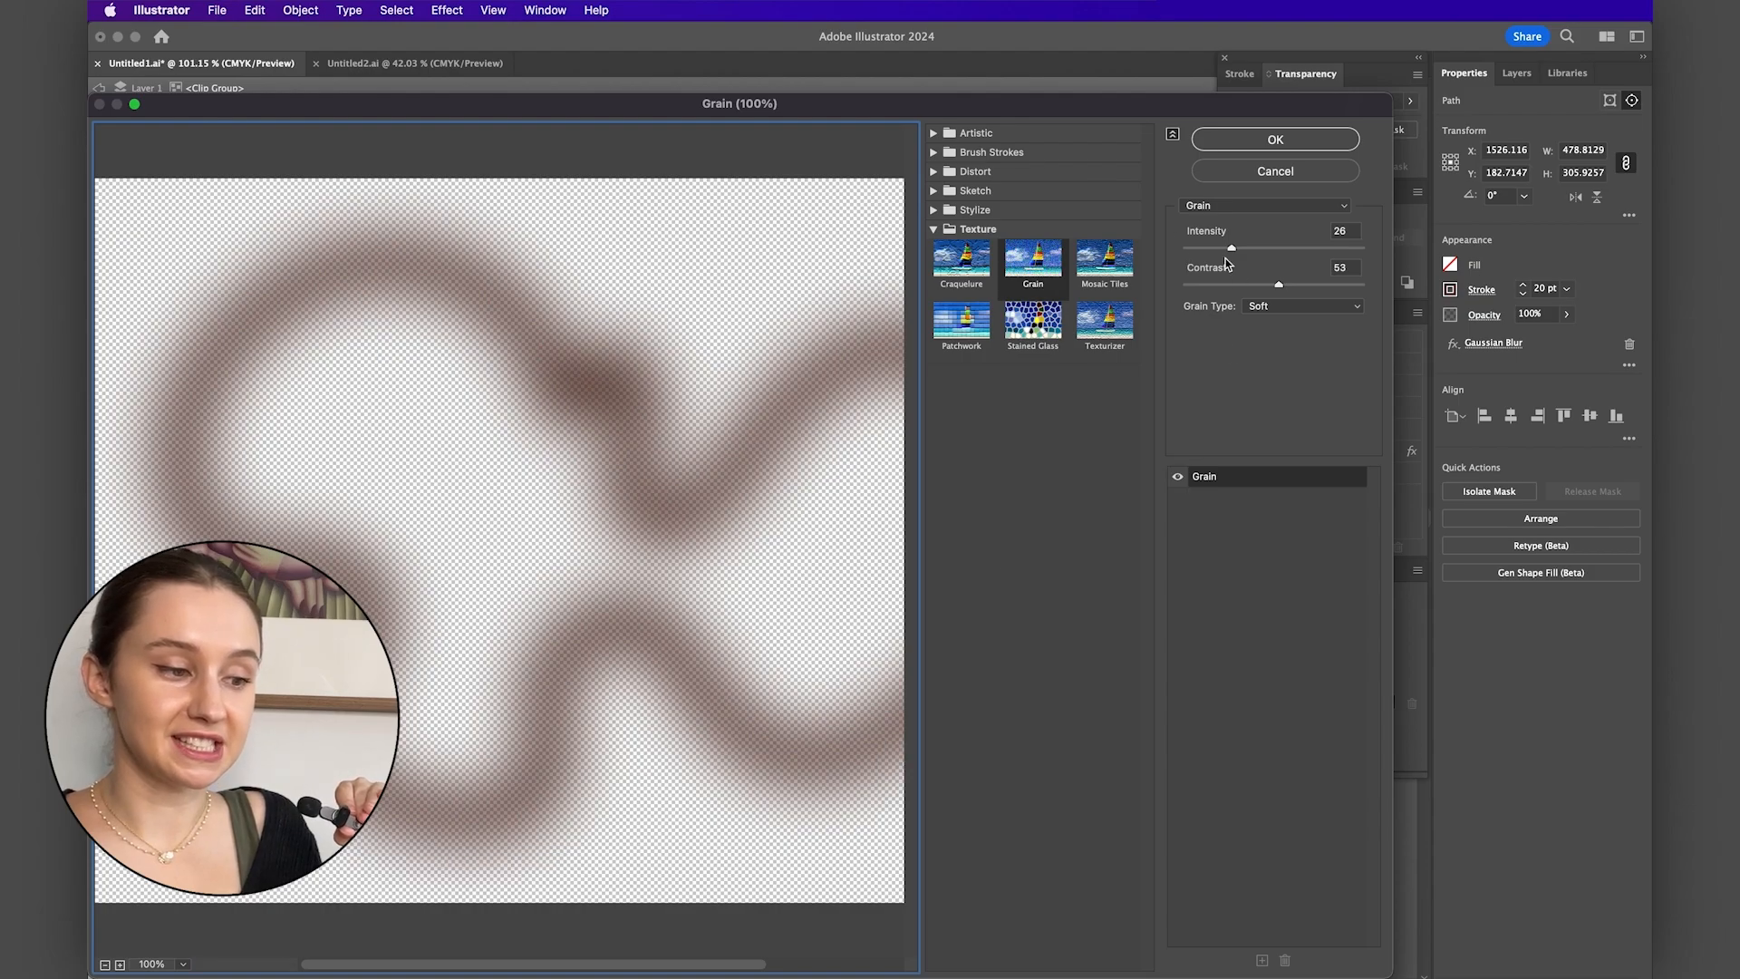
left_click(1274, 141)
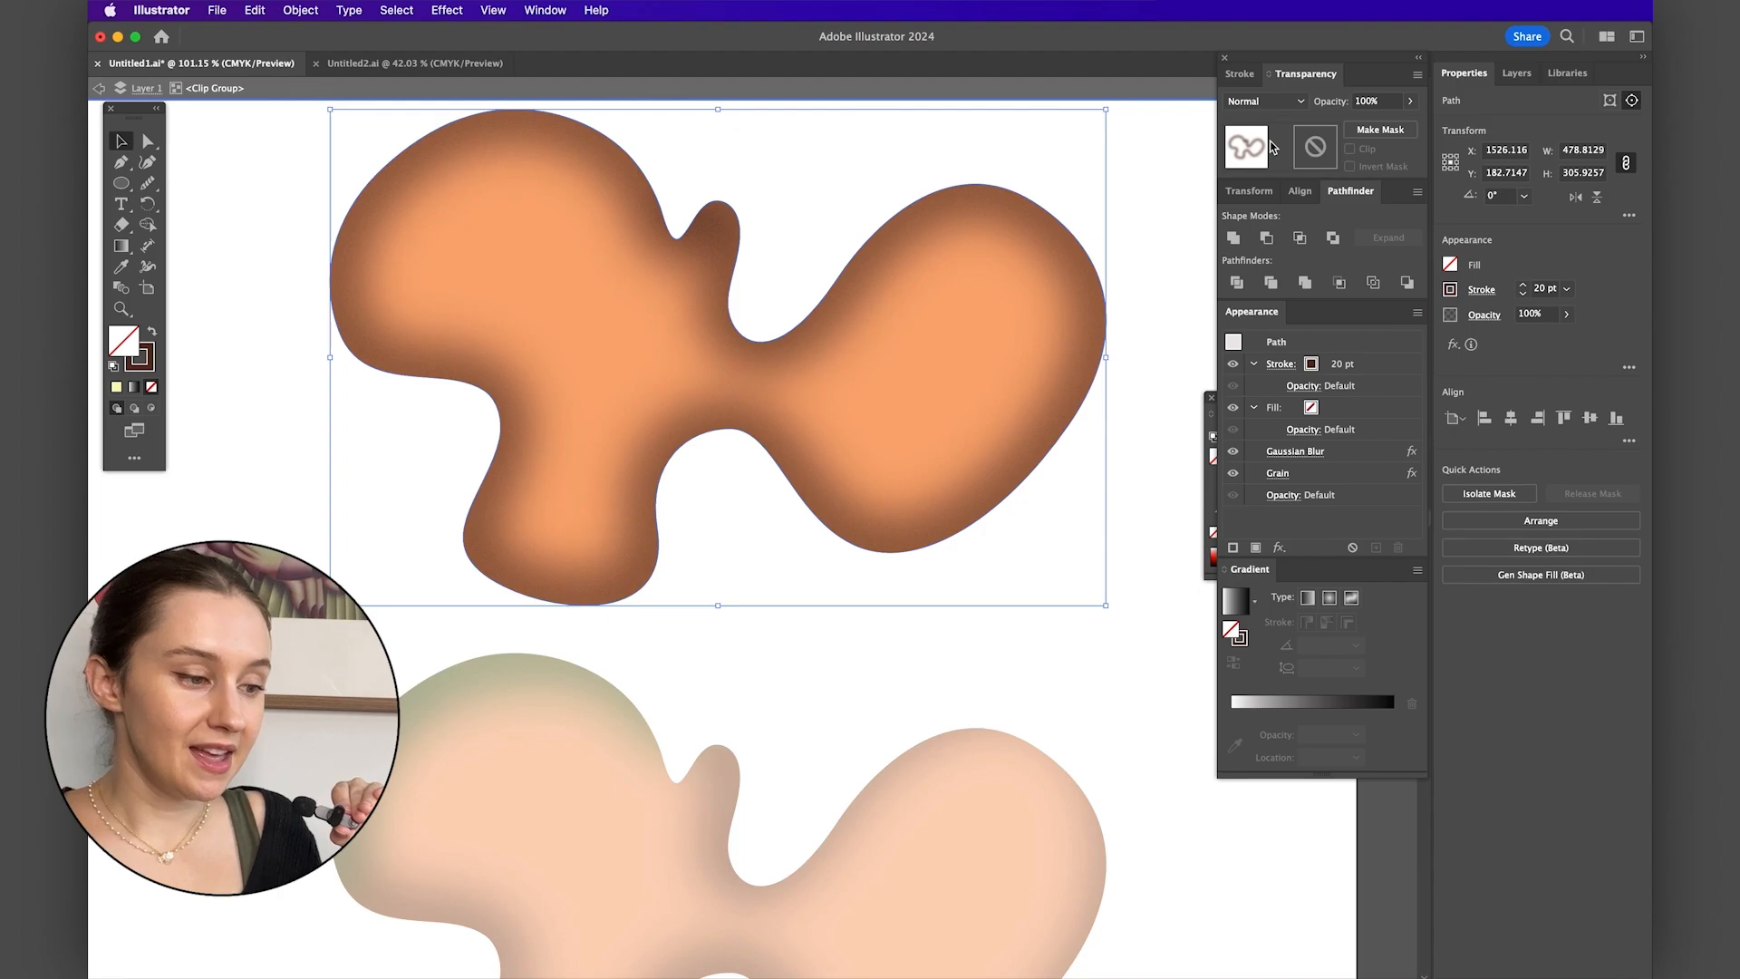
- Inspect the grain up close and set the brown outline's blending mode to Multiply
scroll(758, 424, "up", 5)
scroll(751, 428, "up", 10)
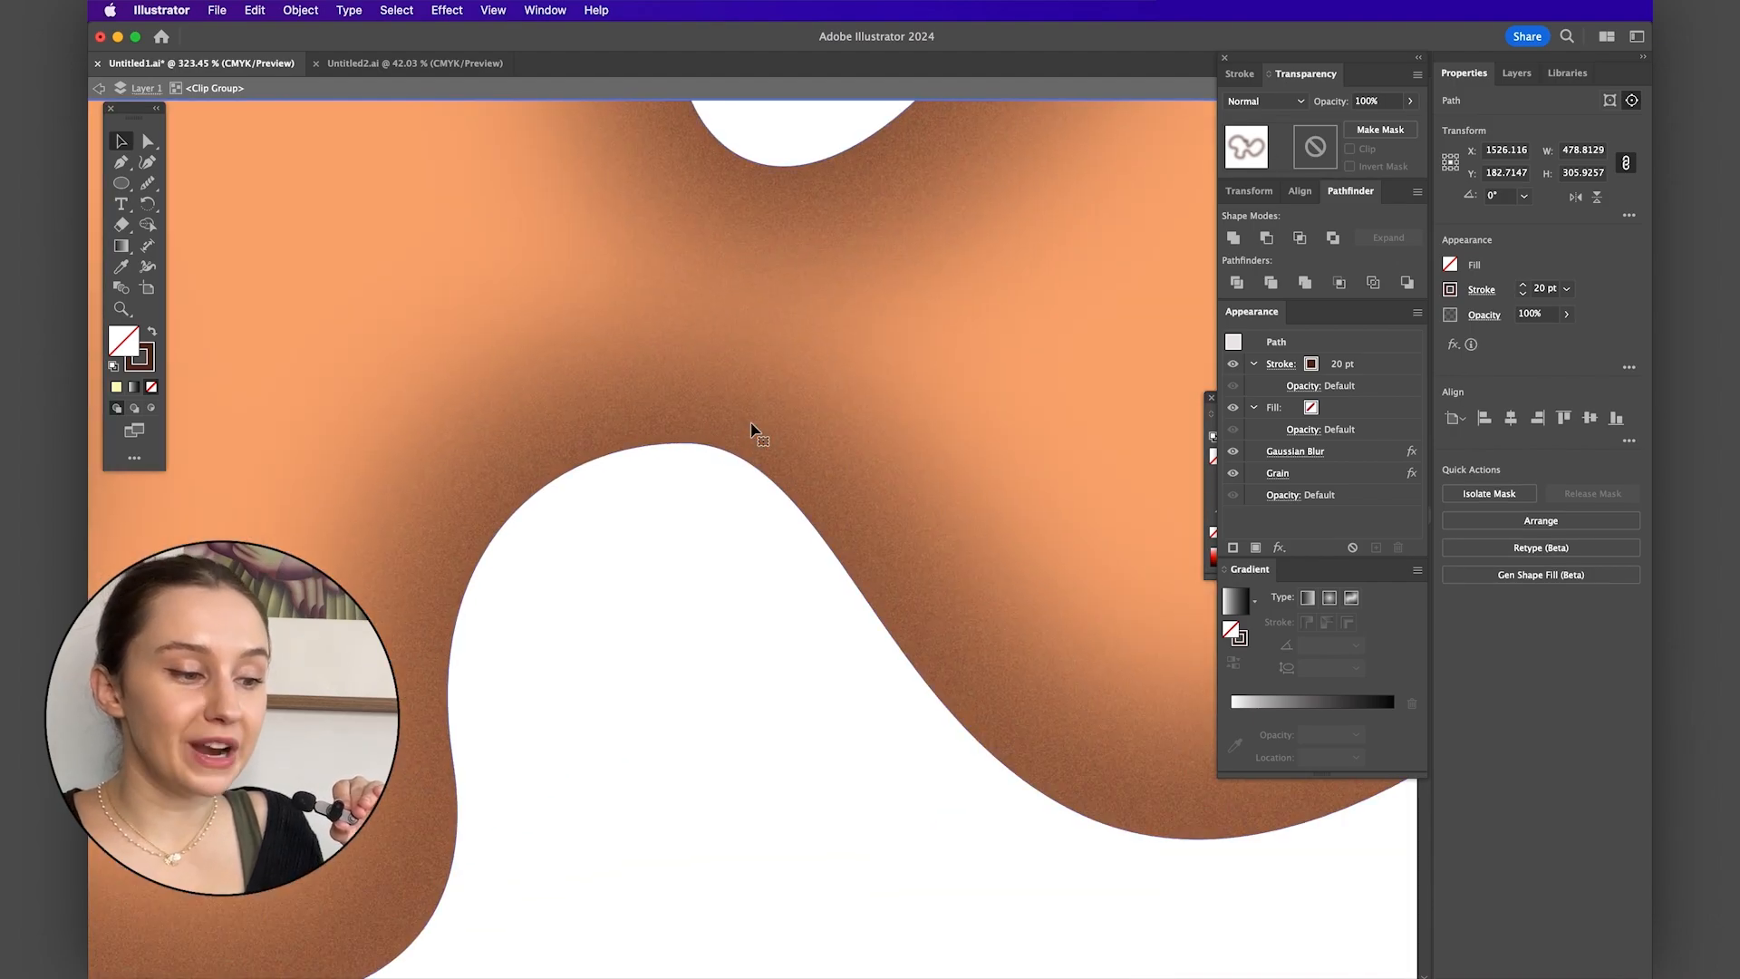
scroll(751, 428, "down", 12)
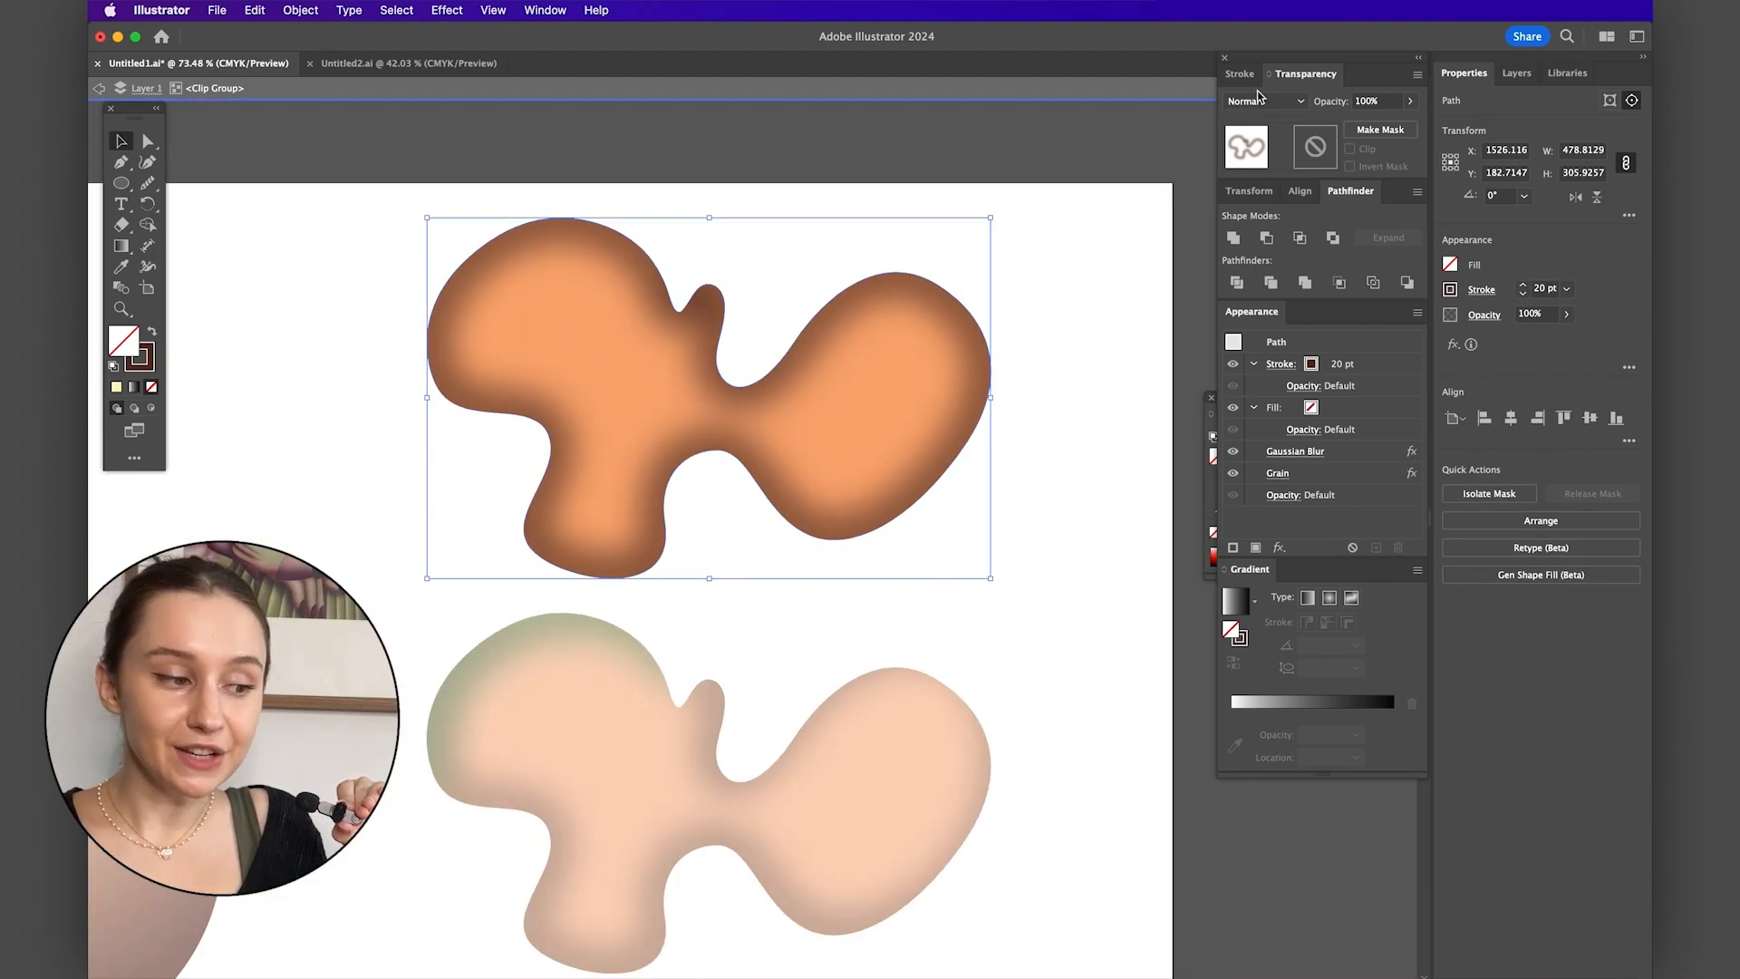
left_click(1258, 97)
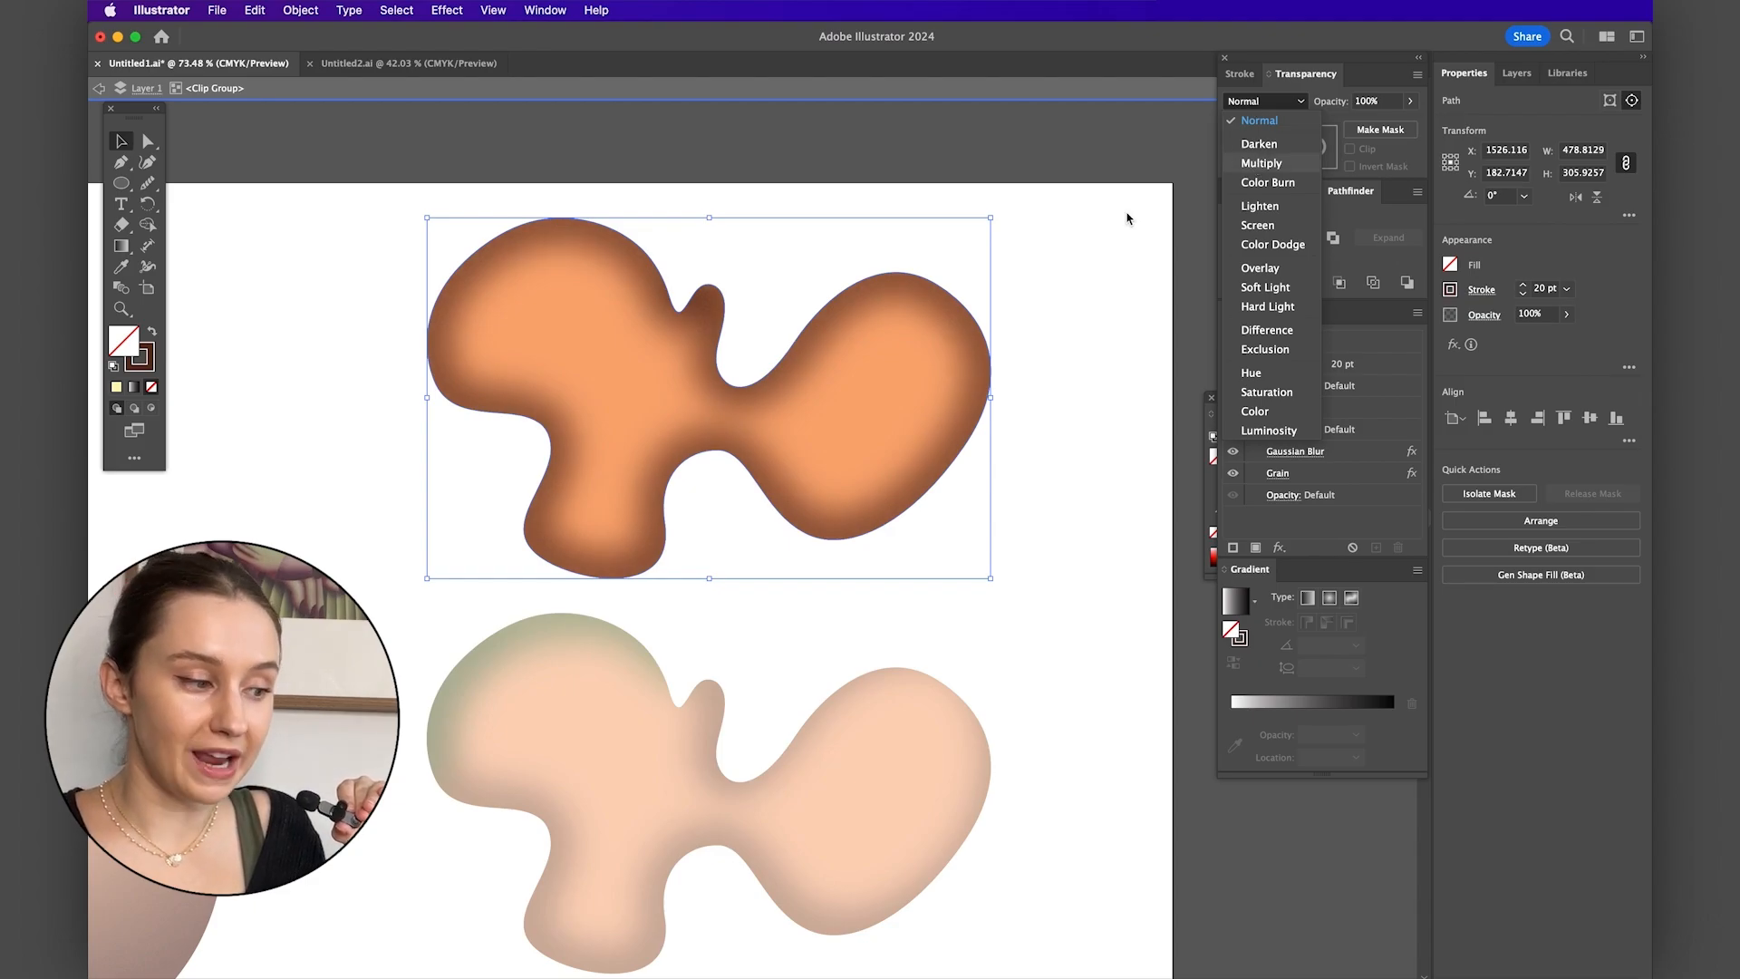
scroll(821, 419, "up", 3)
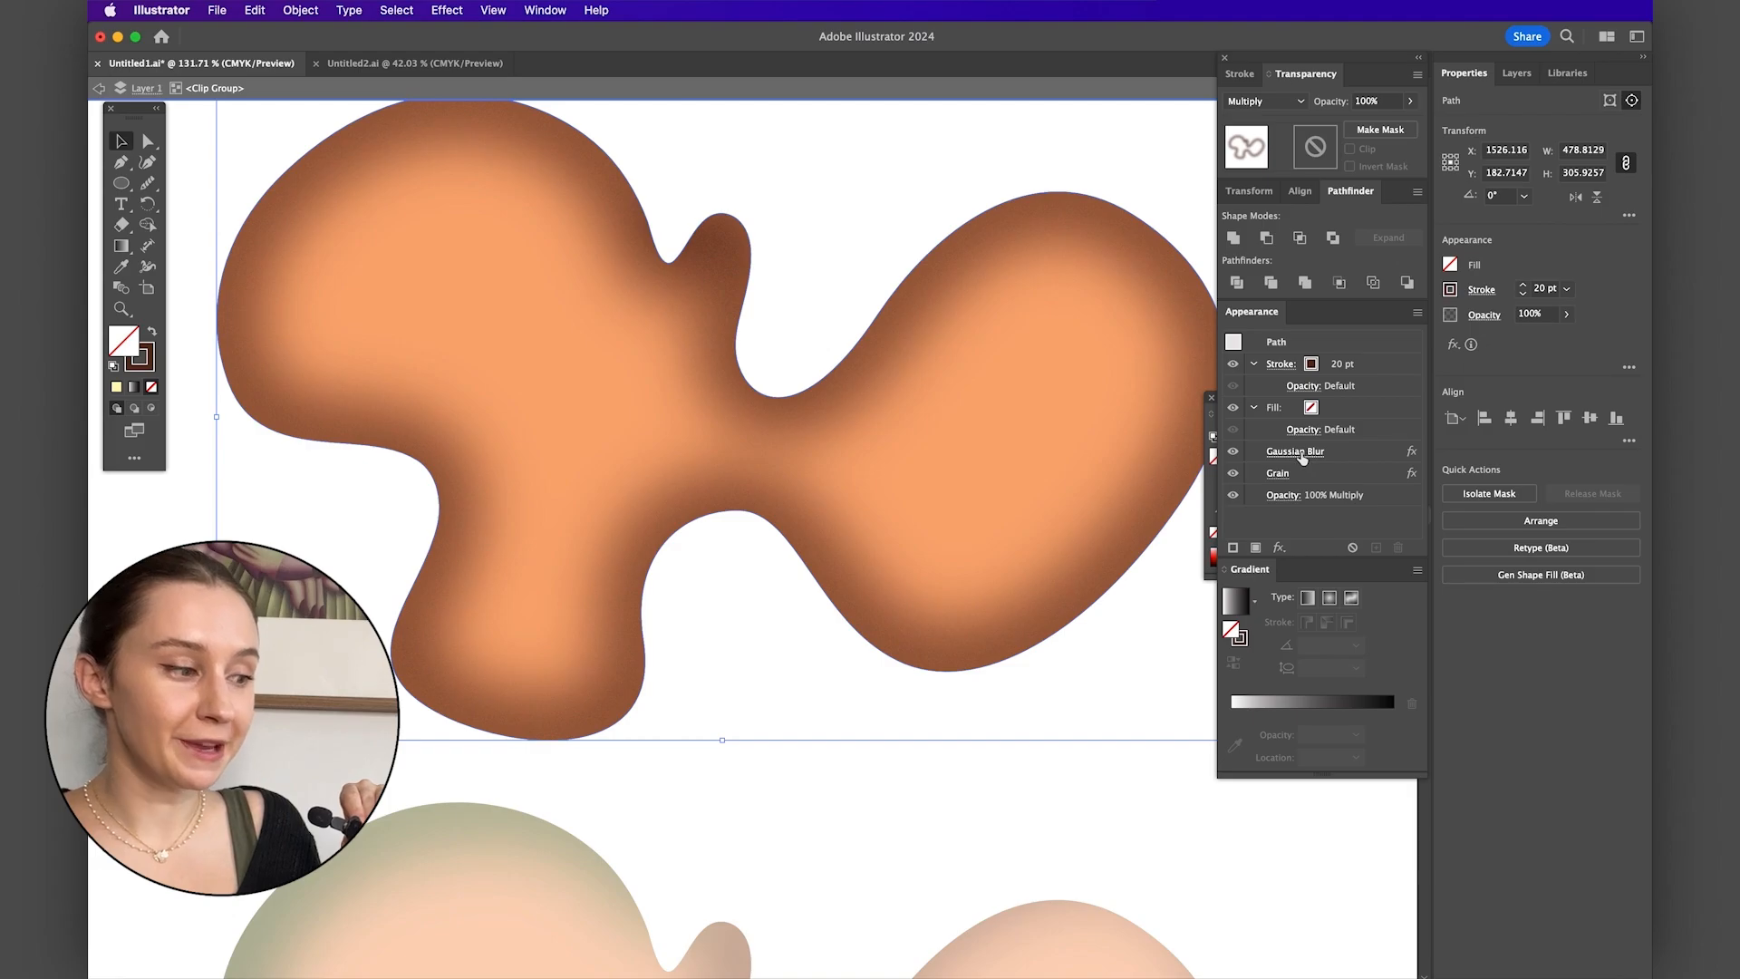
- Review the outline's Gaussian Blur and Grain effect settings, and show its stroke options
left_click(1282, 451)
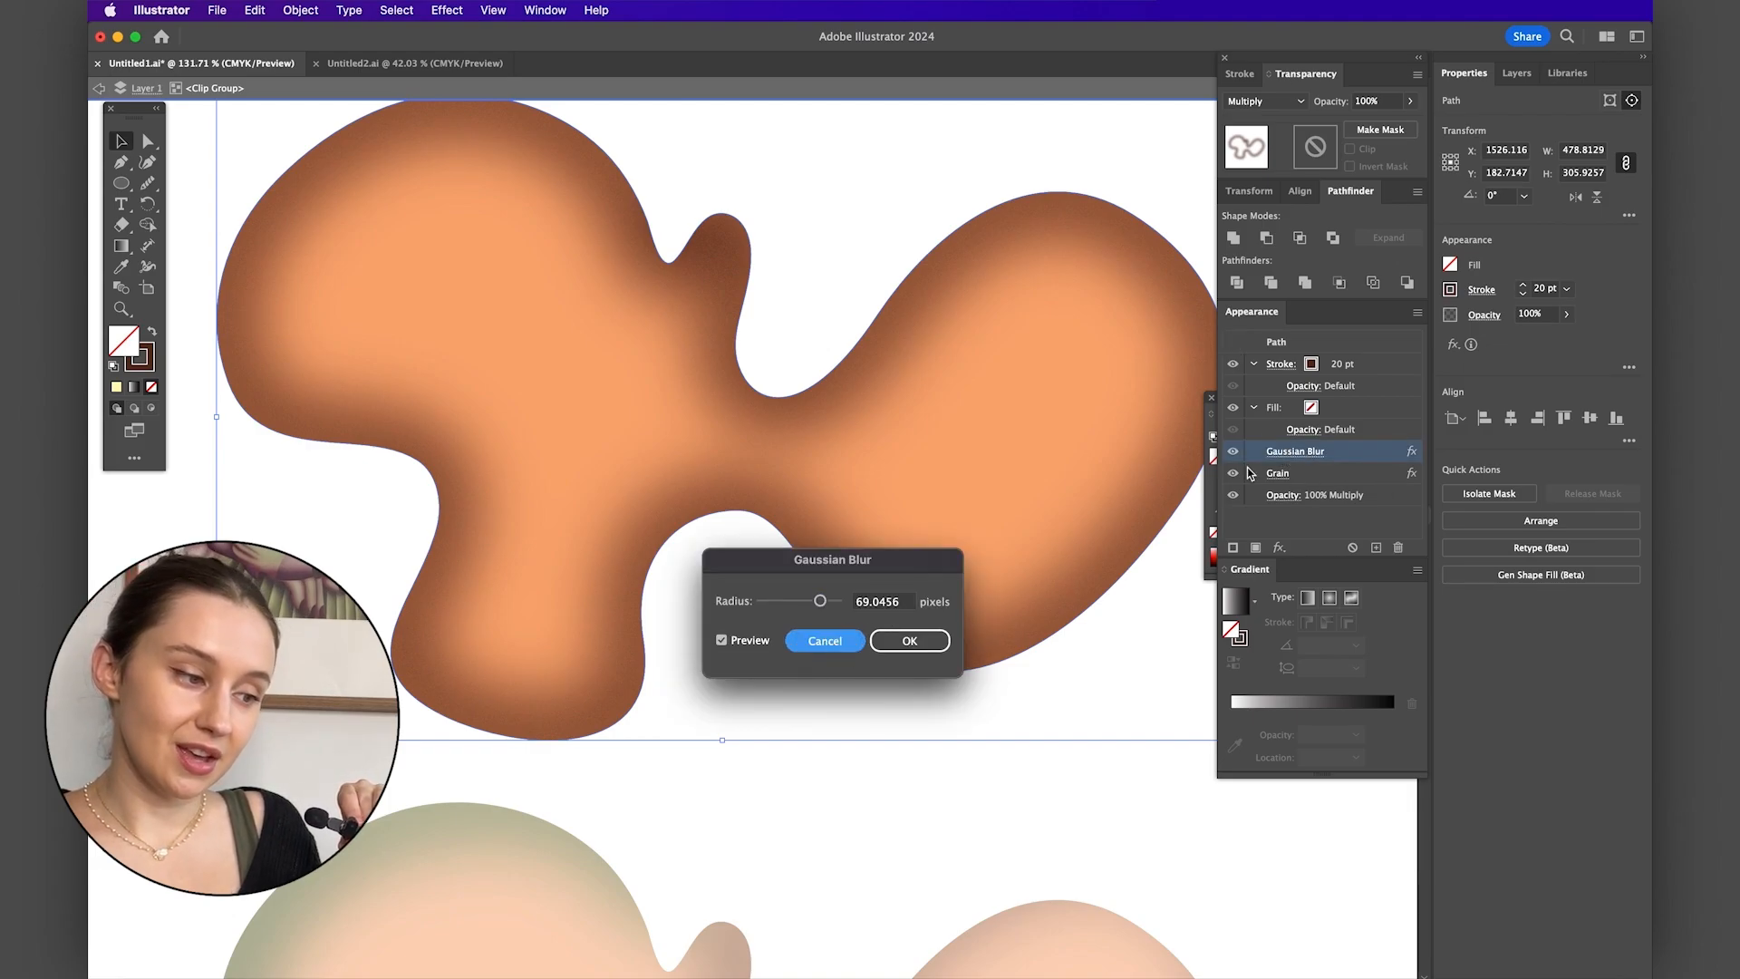
key("Escape")
left_click(1278, 473)
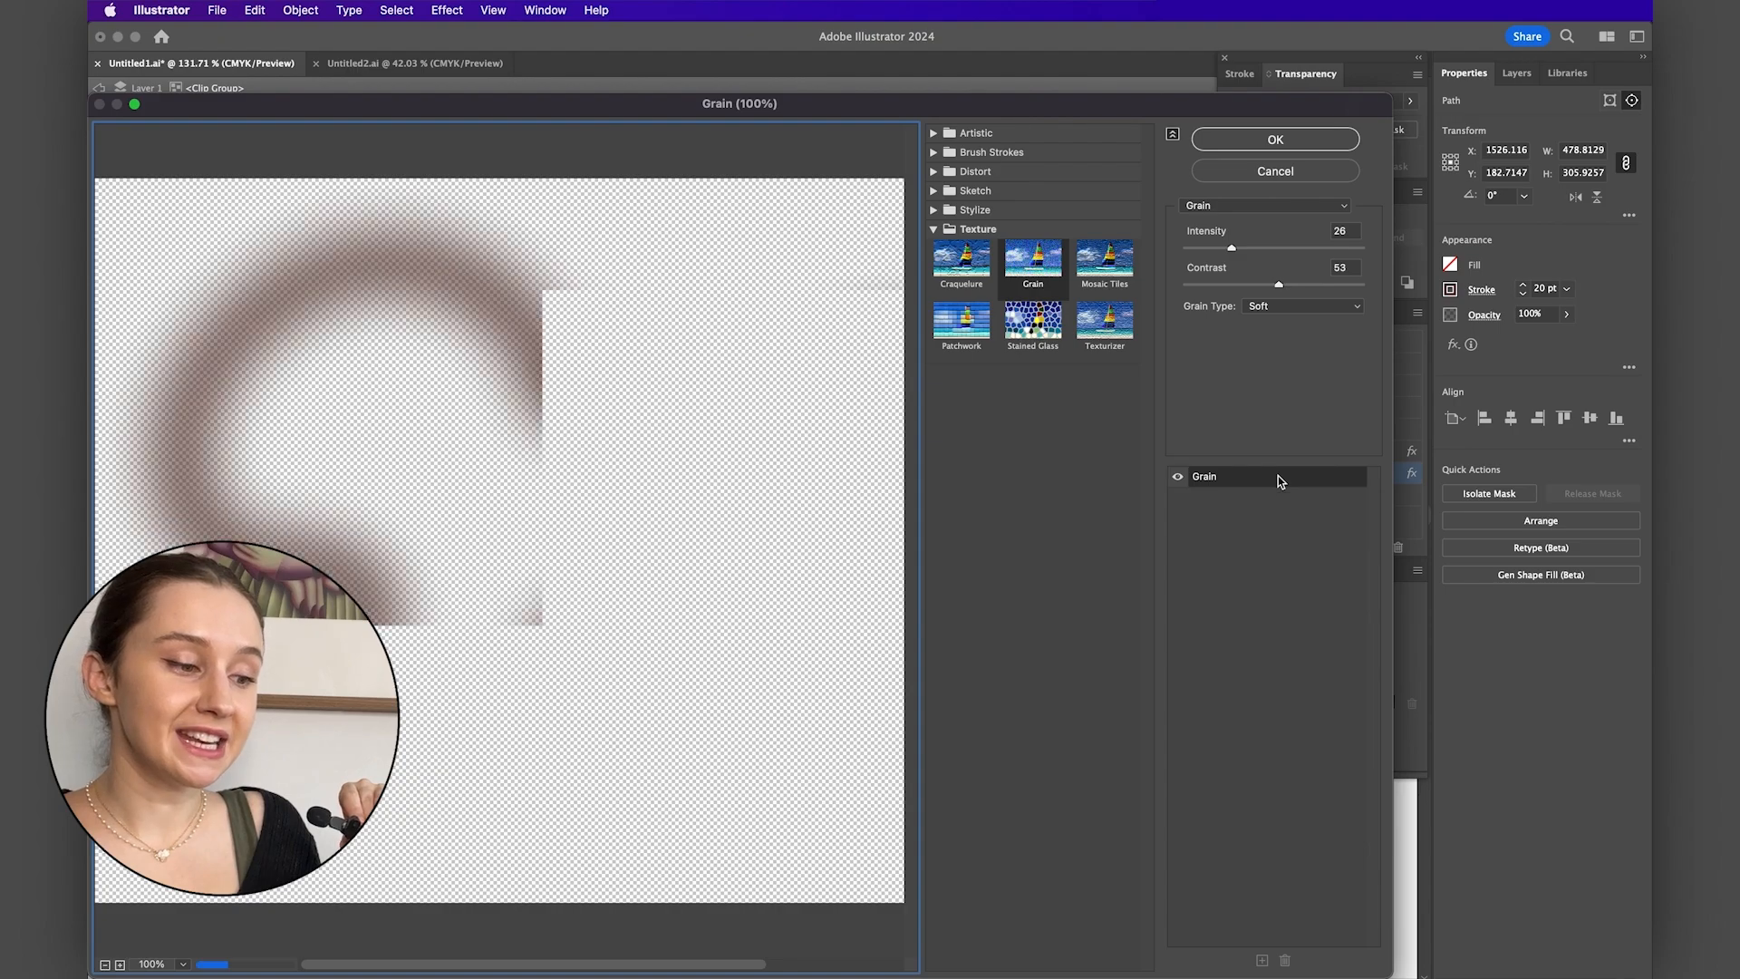
left_click(1260, 172)
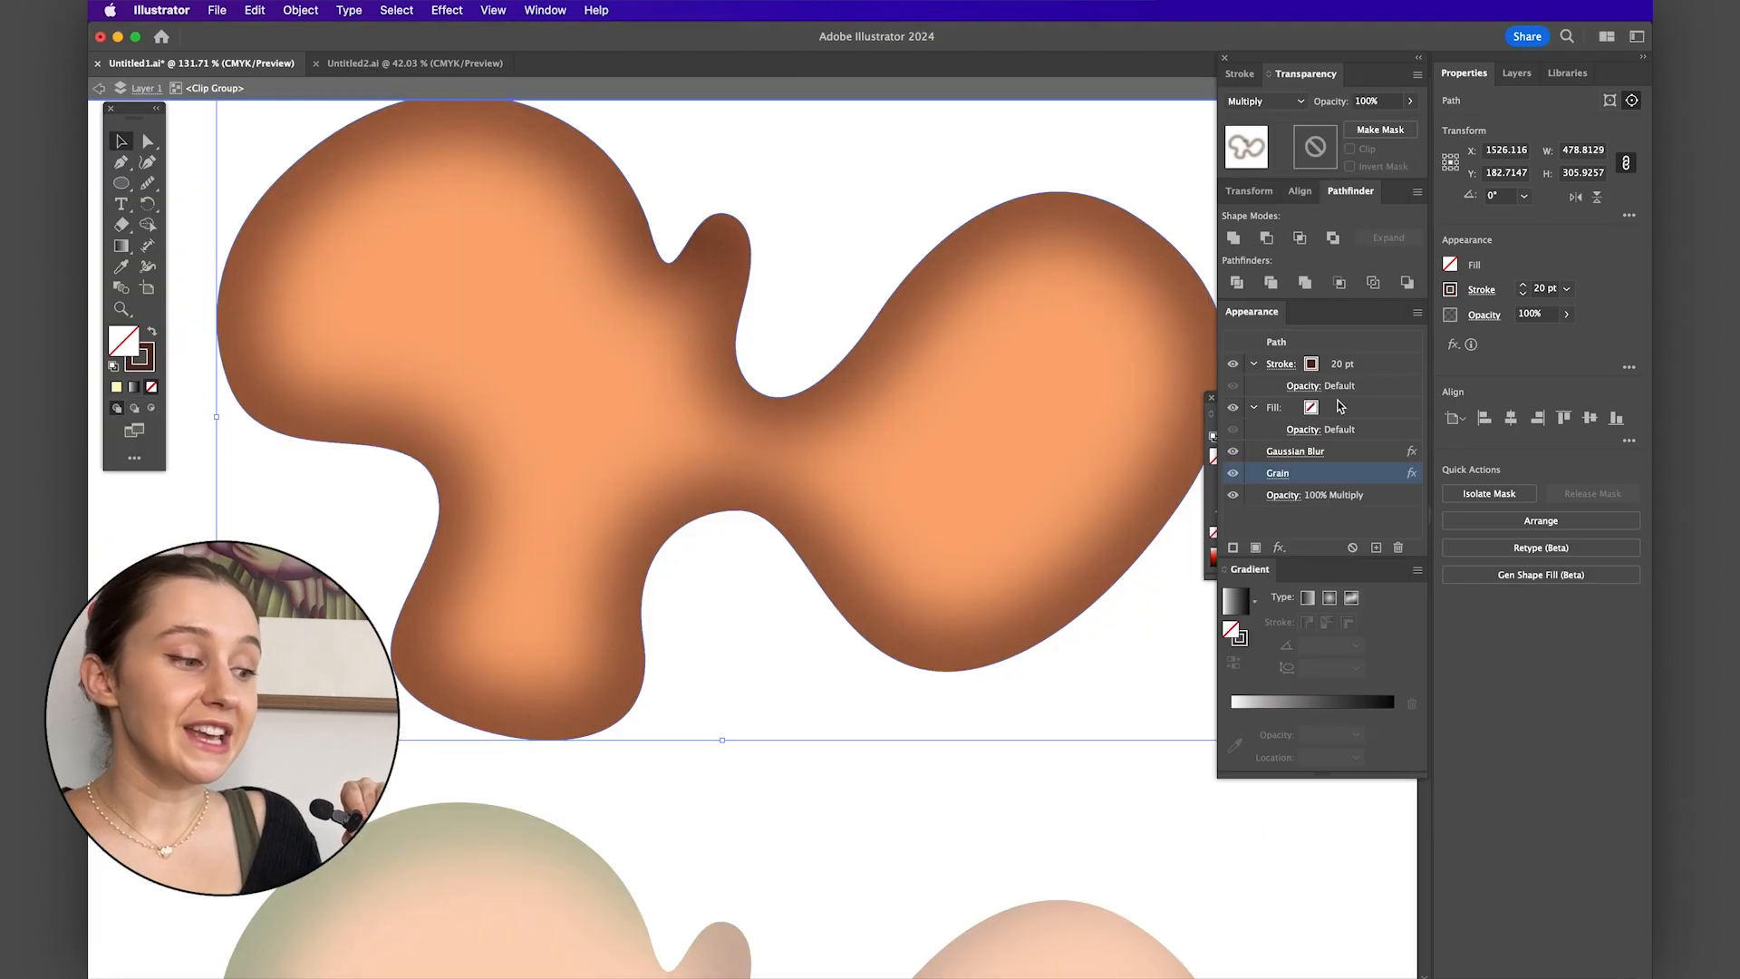
left_click(1240, 76)
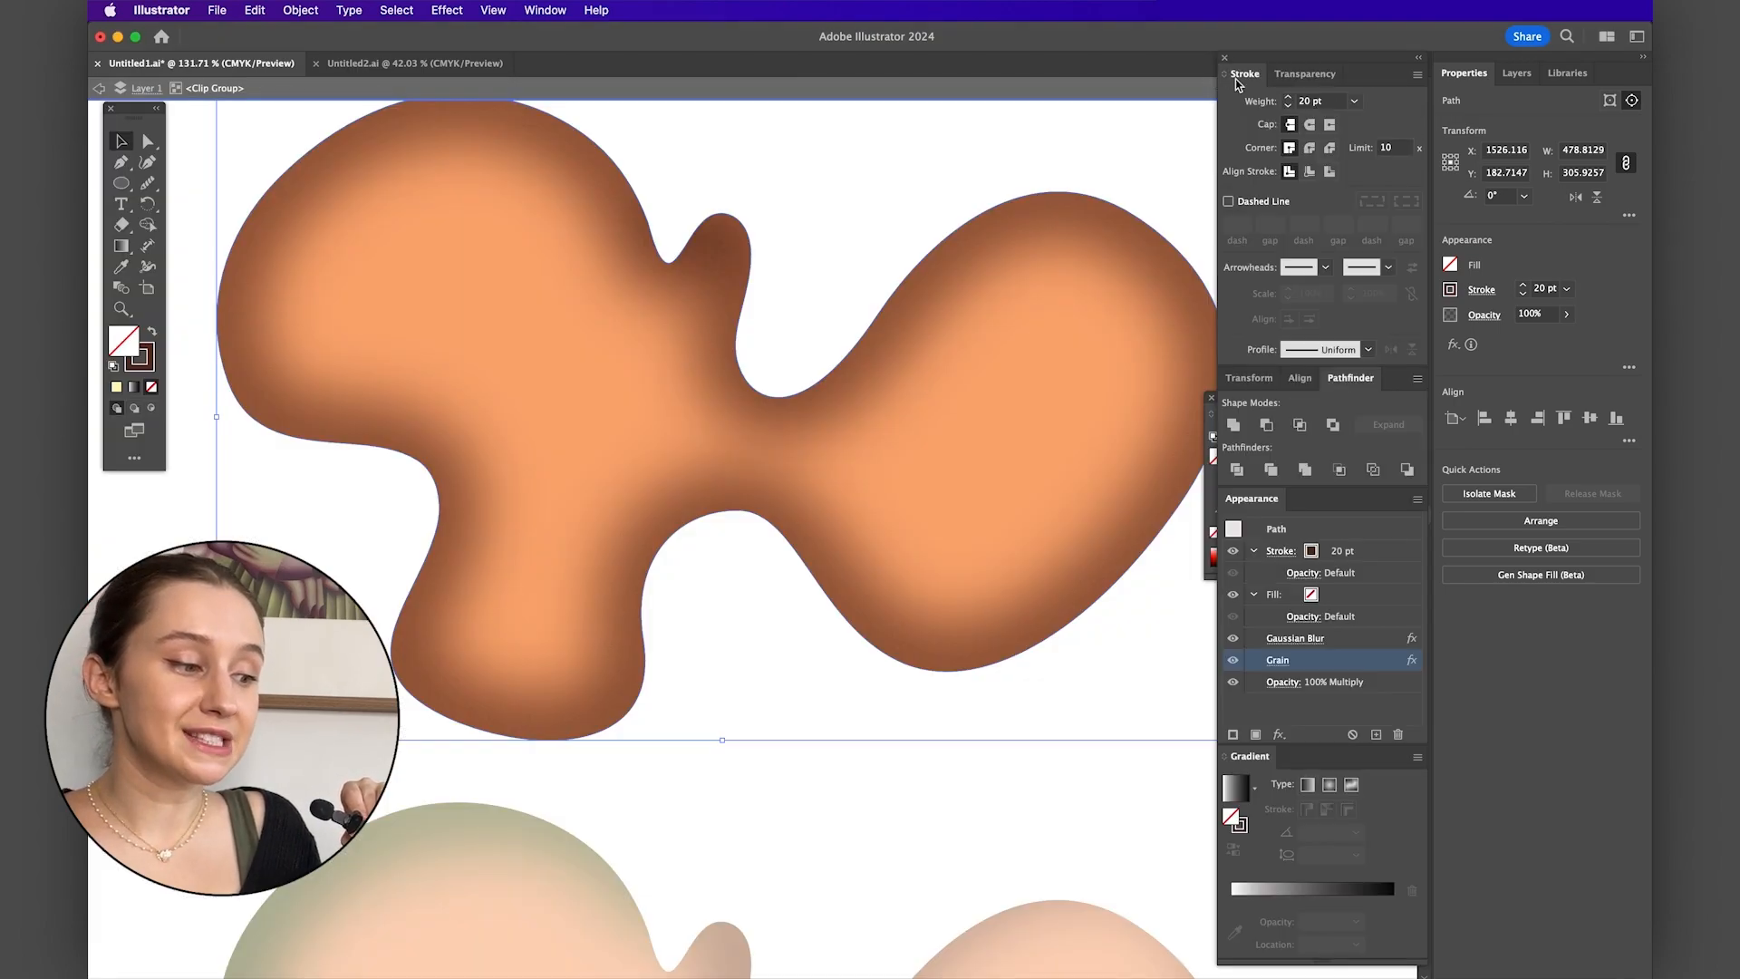
- Set the top blob's blurred outline to 22 pt and pull its anchor point near the narrow neck inward to widen the shadow
left_click(1288, 106)
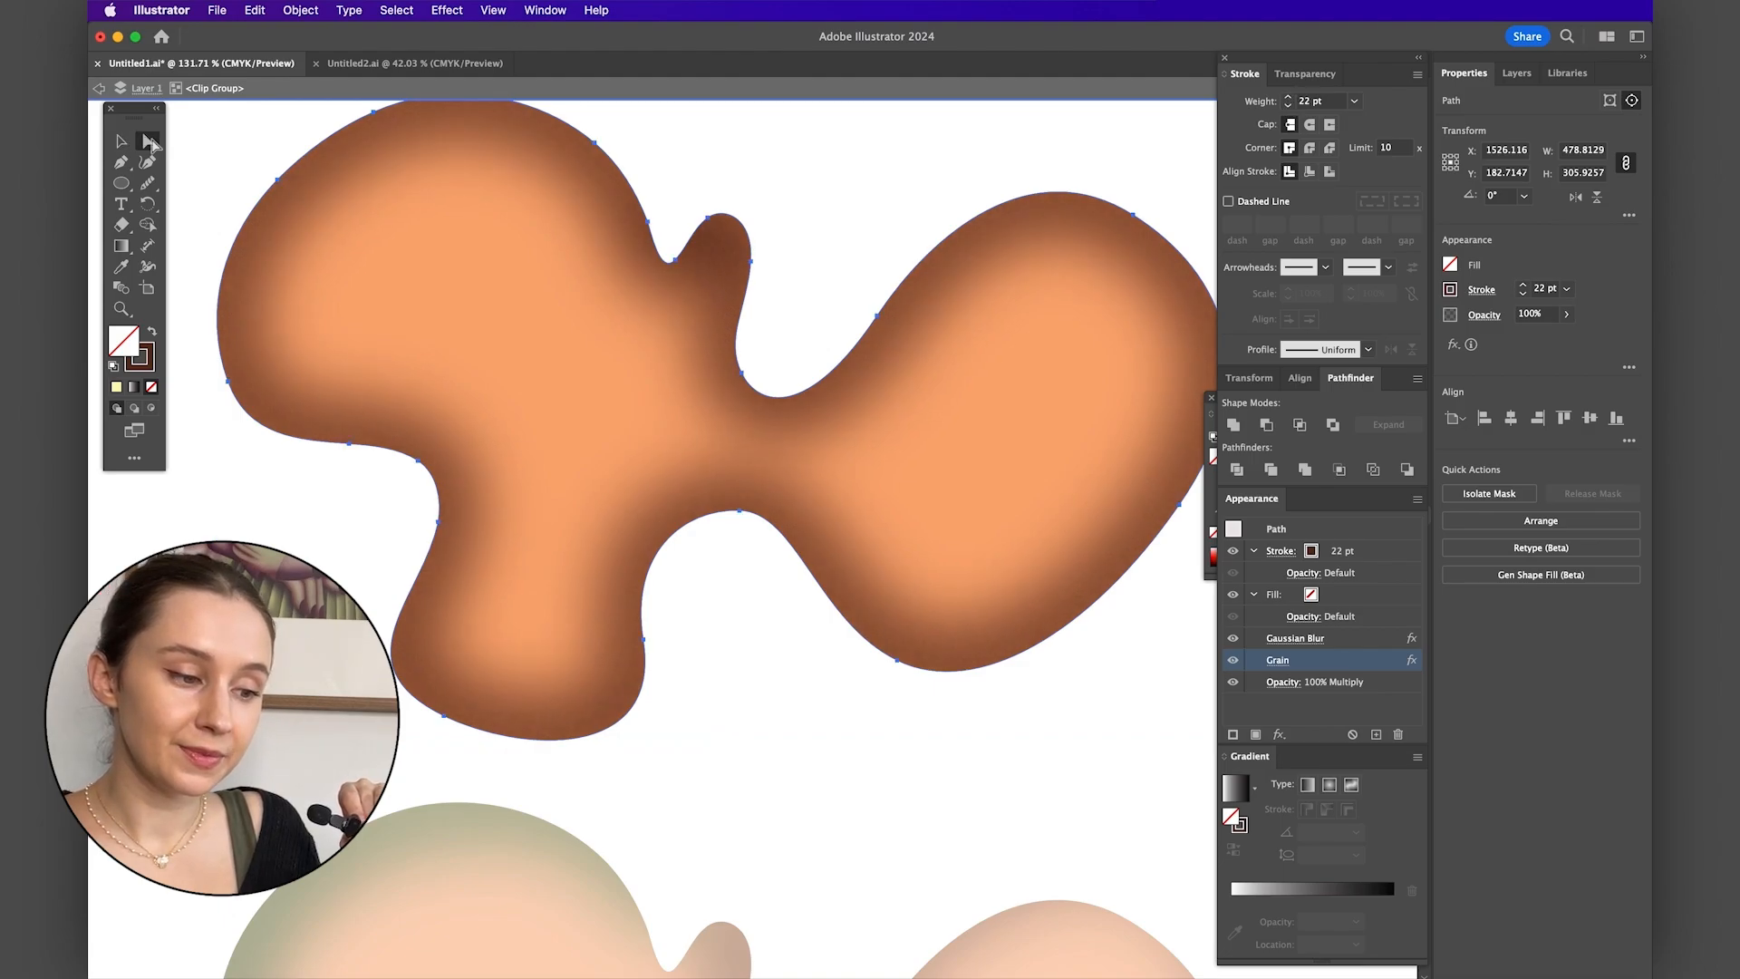
key("a")
left_click_drag(747, 372, 776, 497)
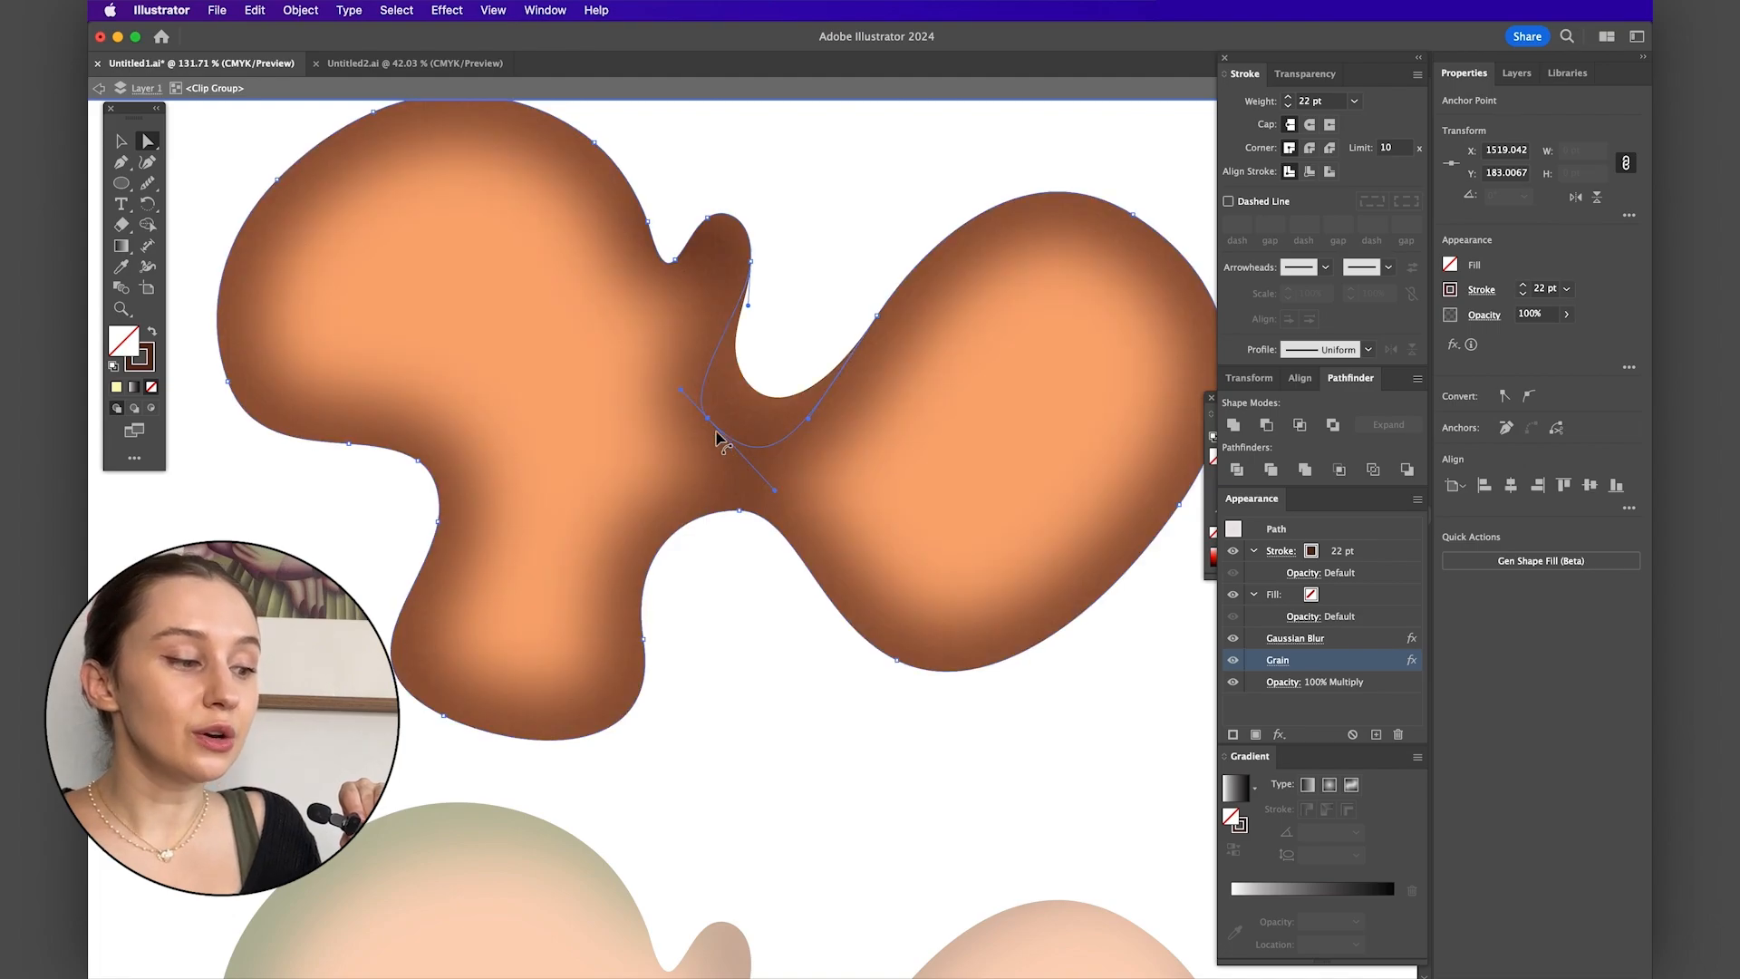
left_click_drag(707, 417, 660, 415)
scroll(420, 661, "down", 4)
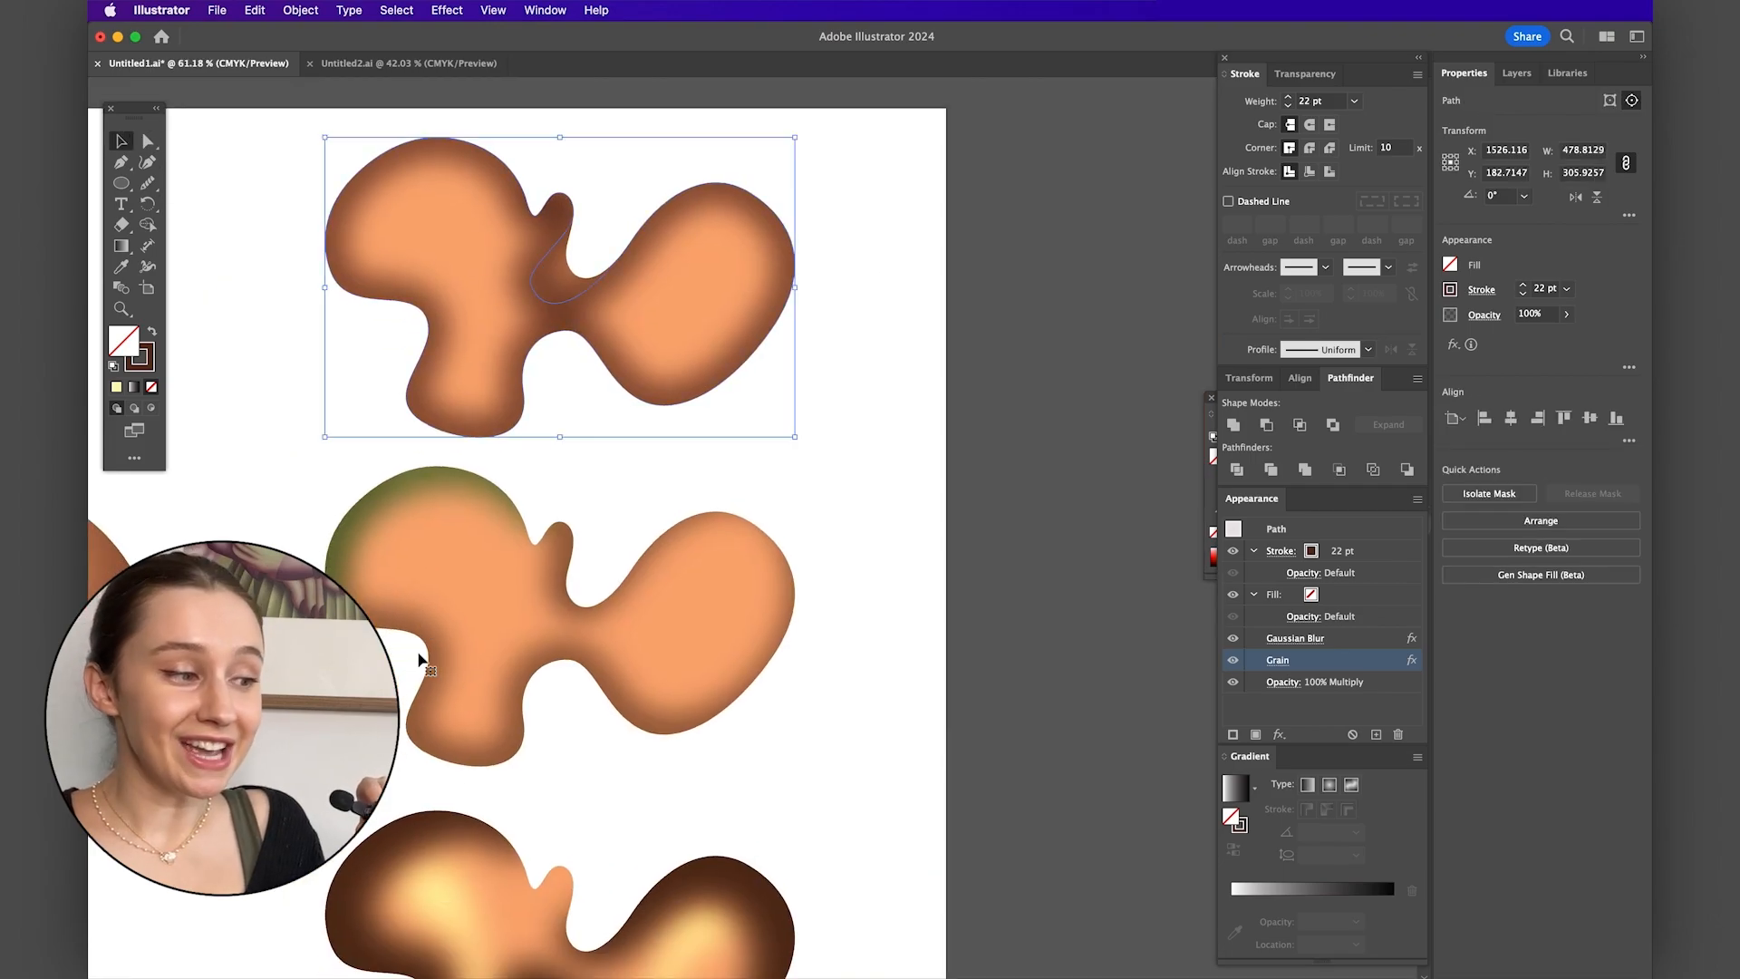
- Apply a Grain texture effect to the middle blob's blurred green and brown strokes and set their blending mode to Multiply
scroll(420, 661, "up", 5)
scroll(420, 660, "down", 1)
scroll(429, 686, "down", 1)
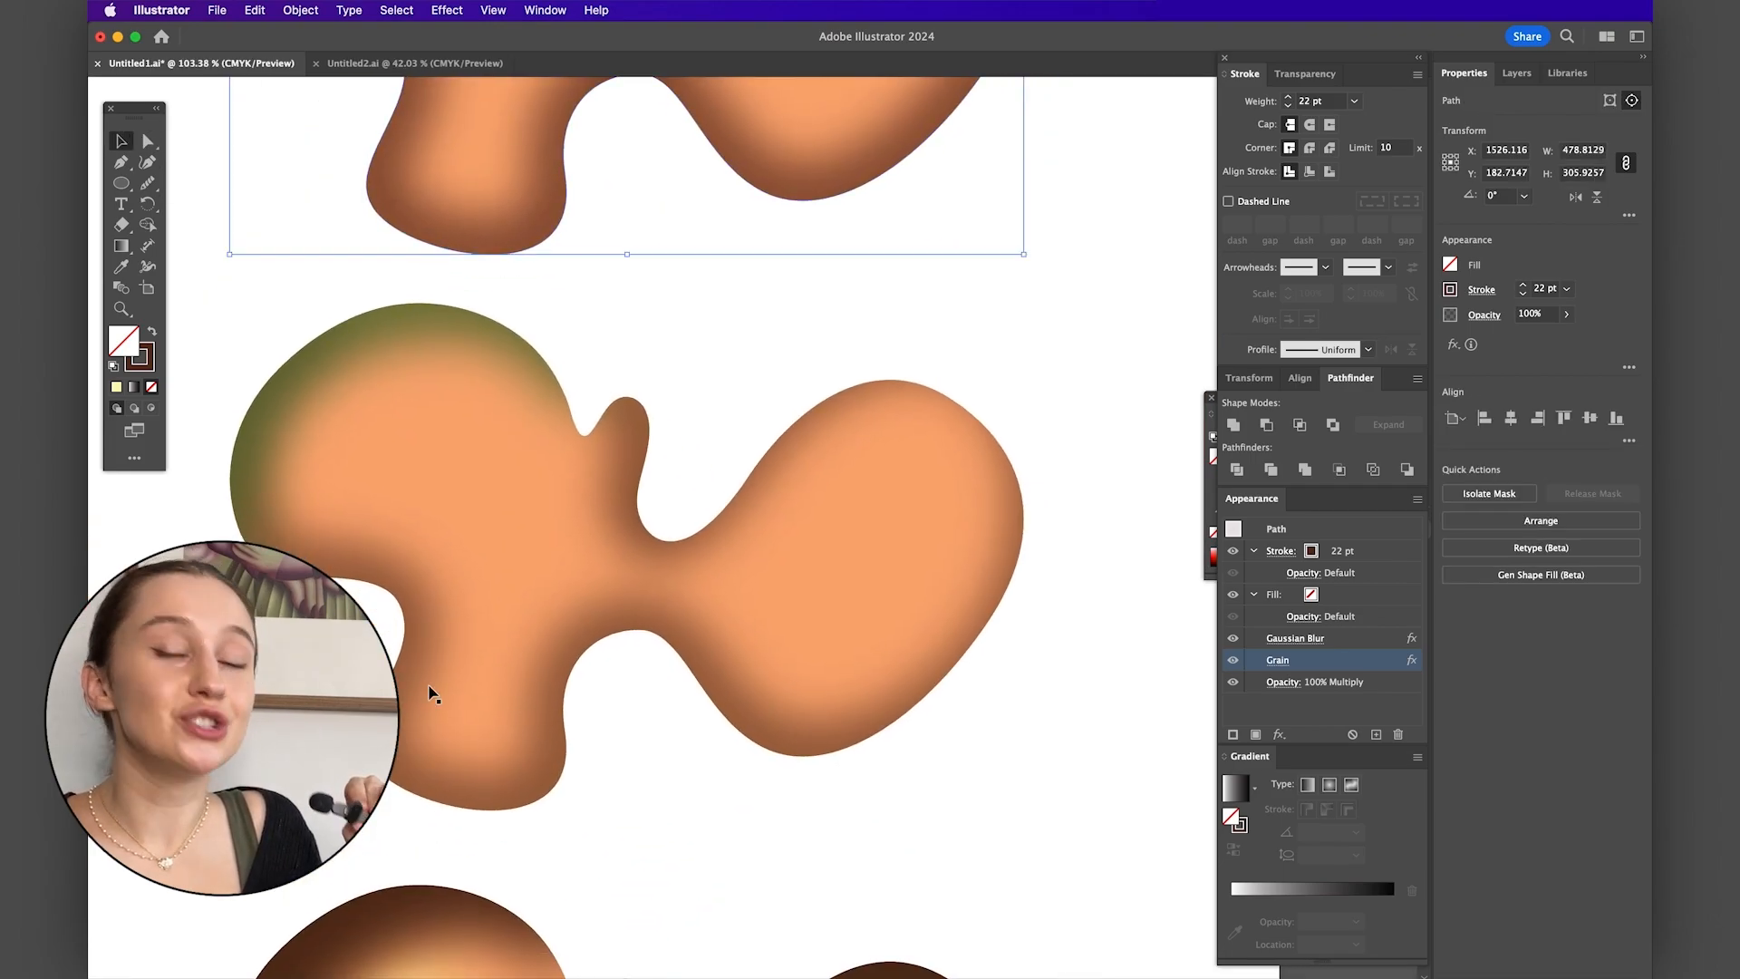
left_click(605, 644)
double_click(604, 641)
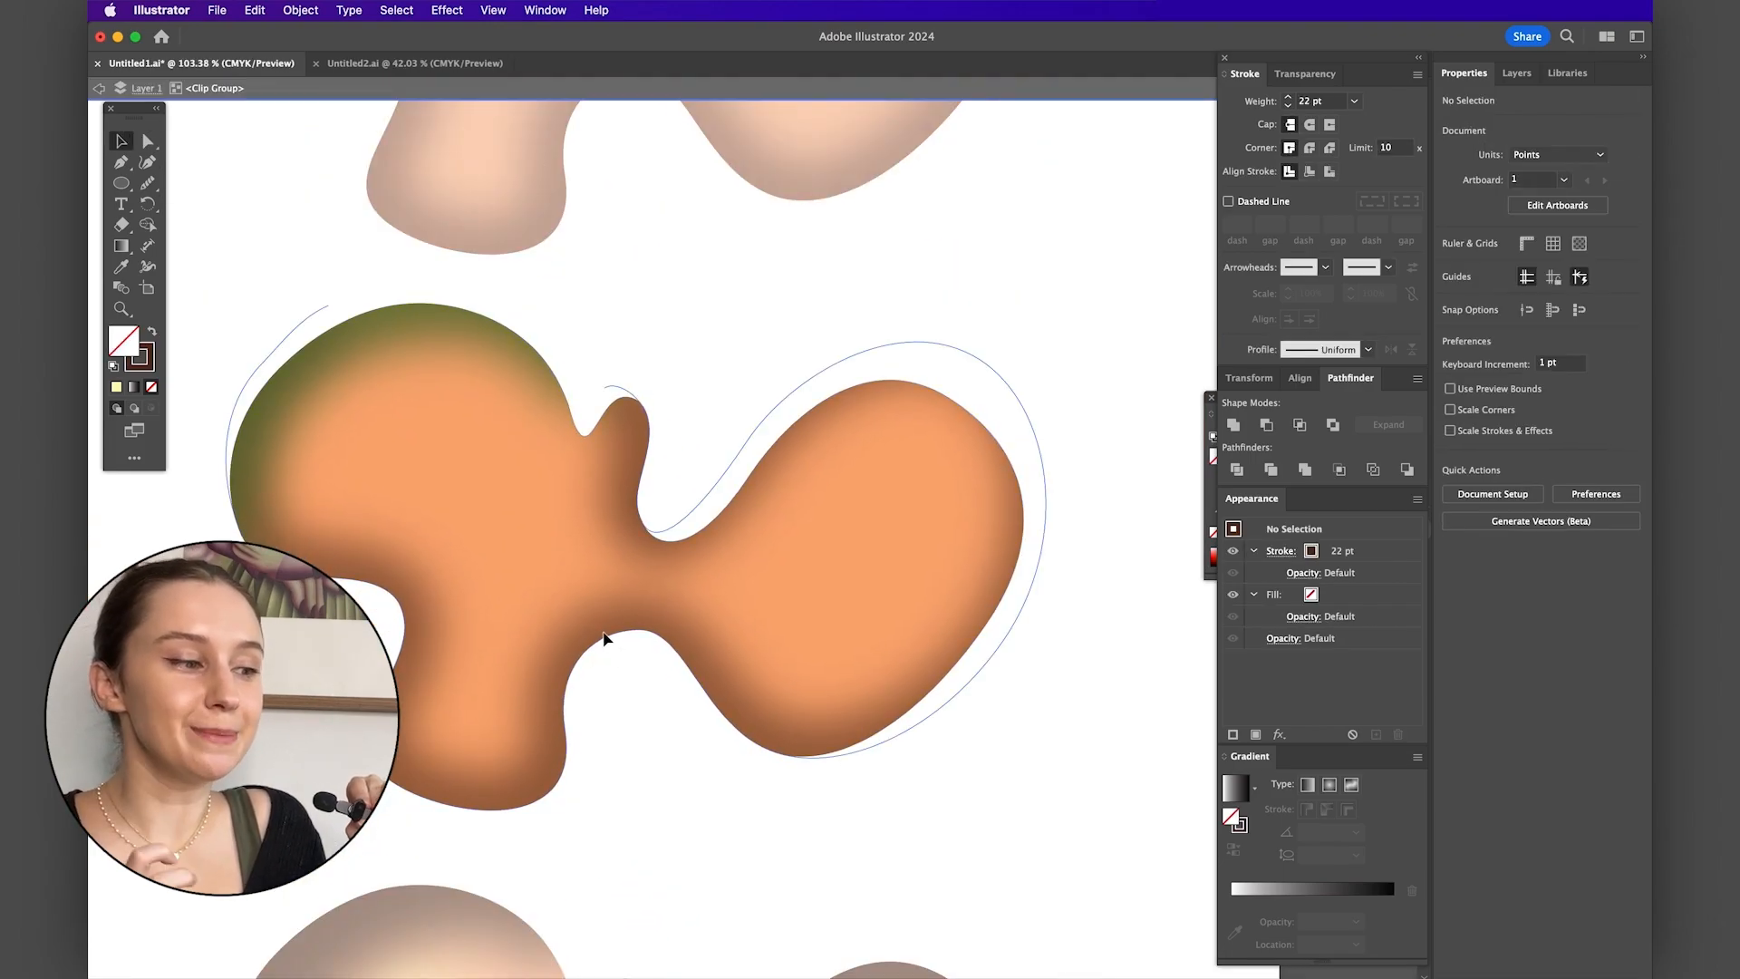
left_click(605, 637)
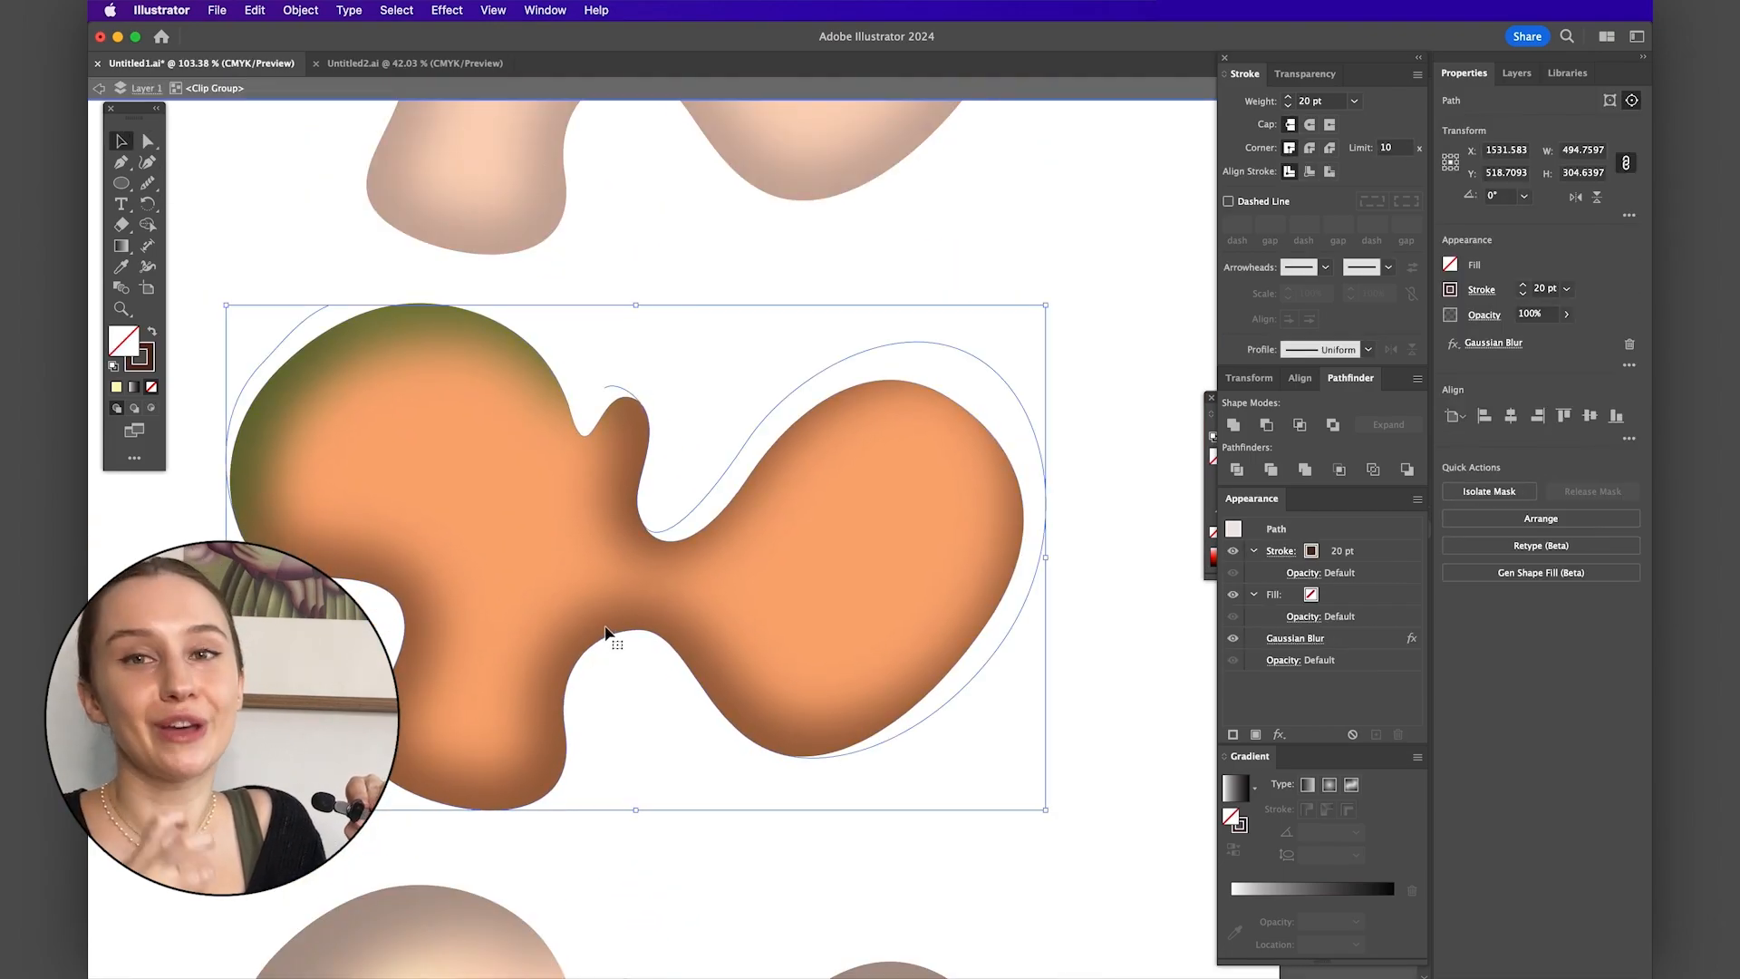
left_click(346, 343, "shift")
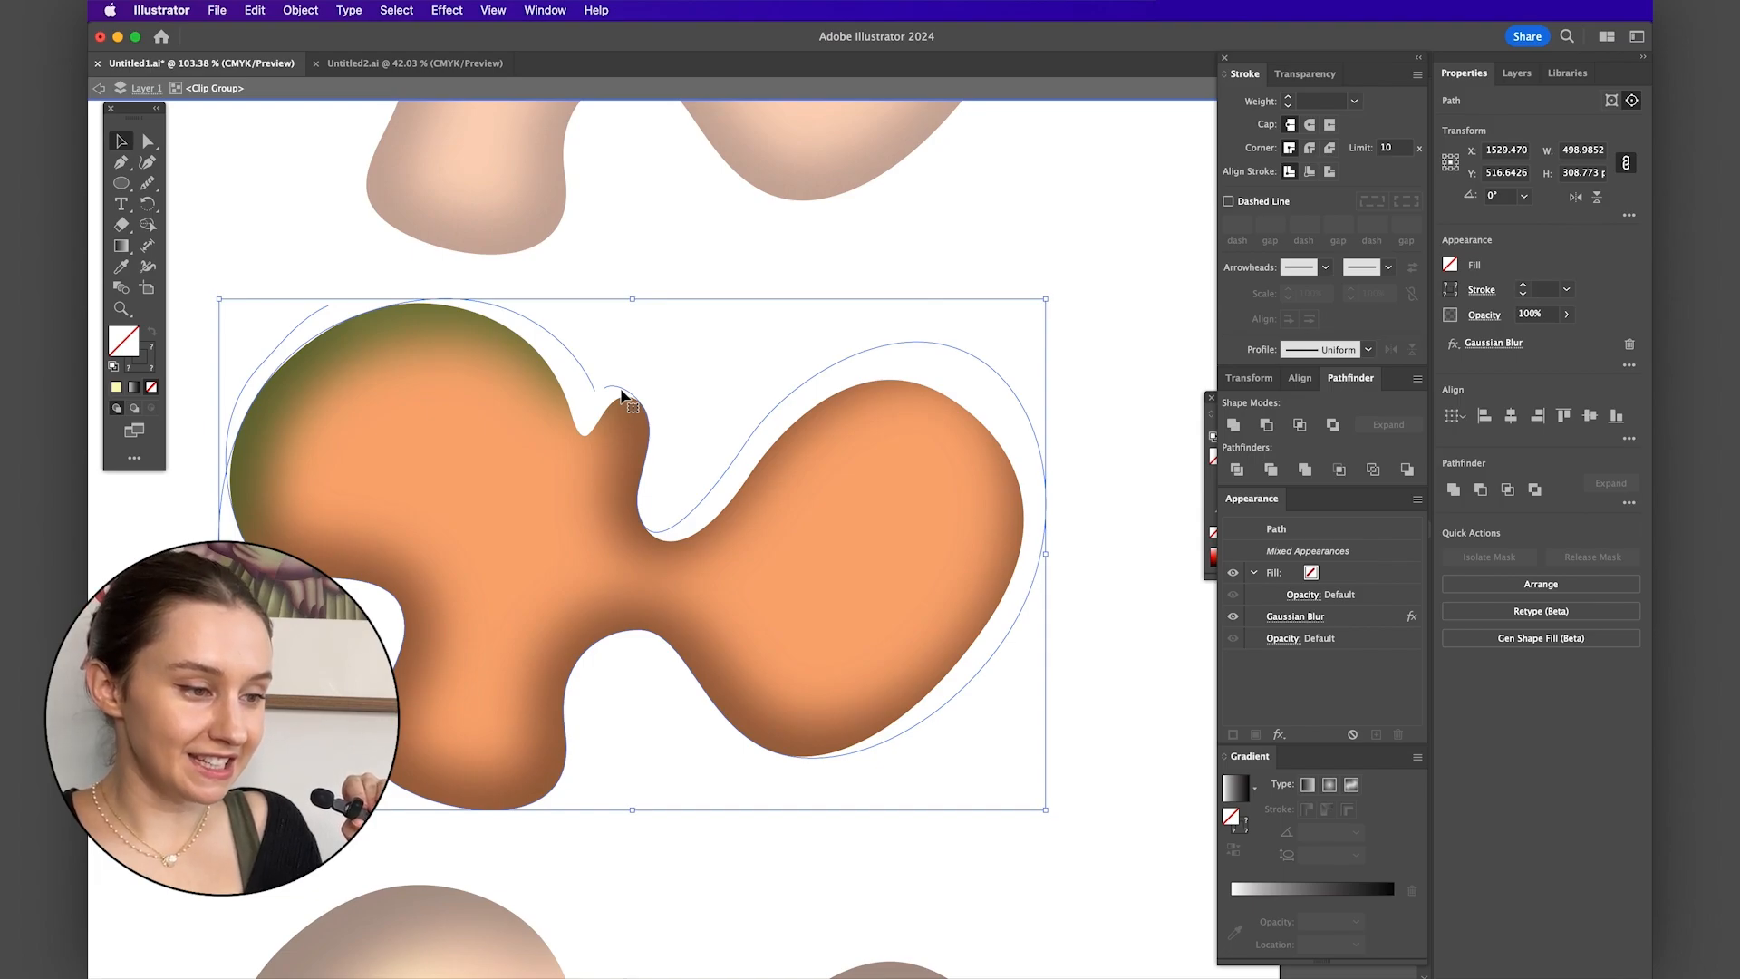
scroll(551, 163, "down", 5)
left_click(448, 11)
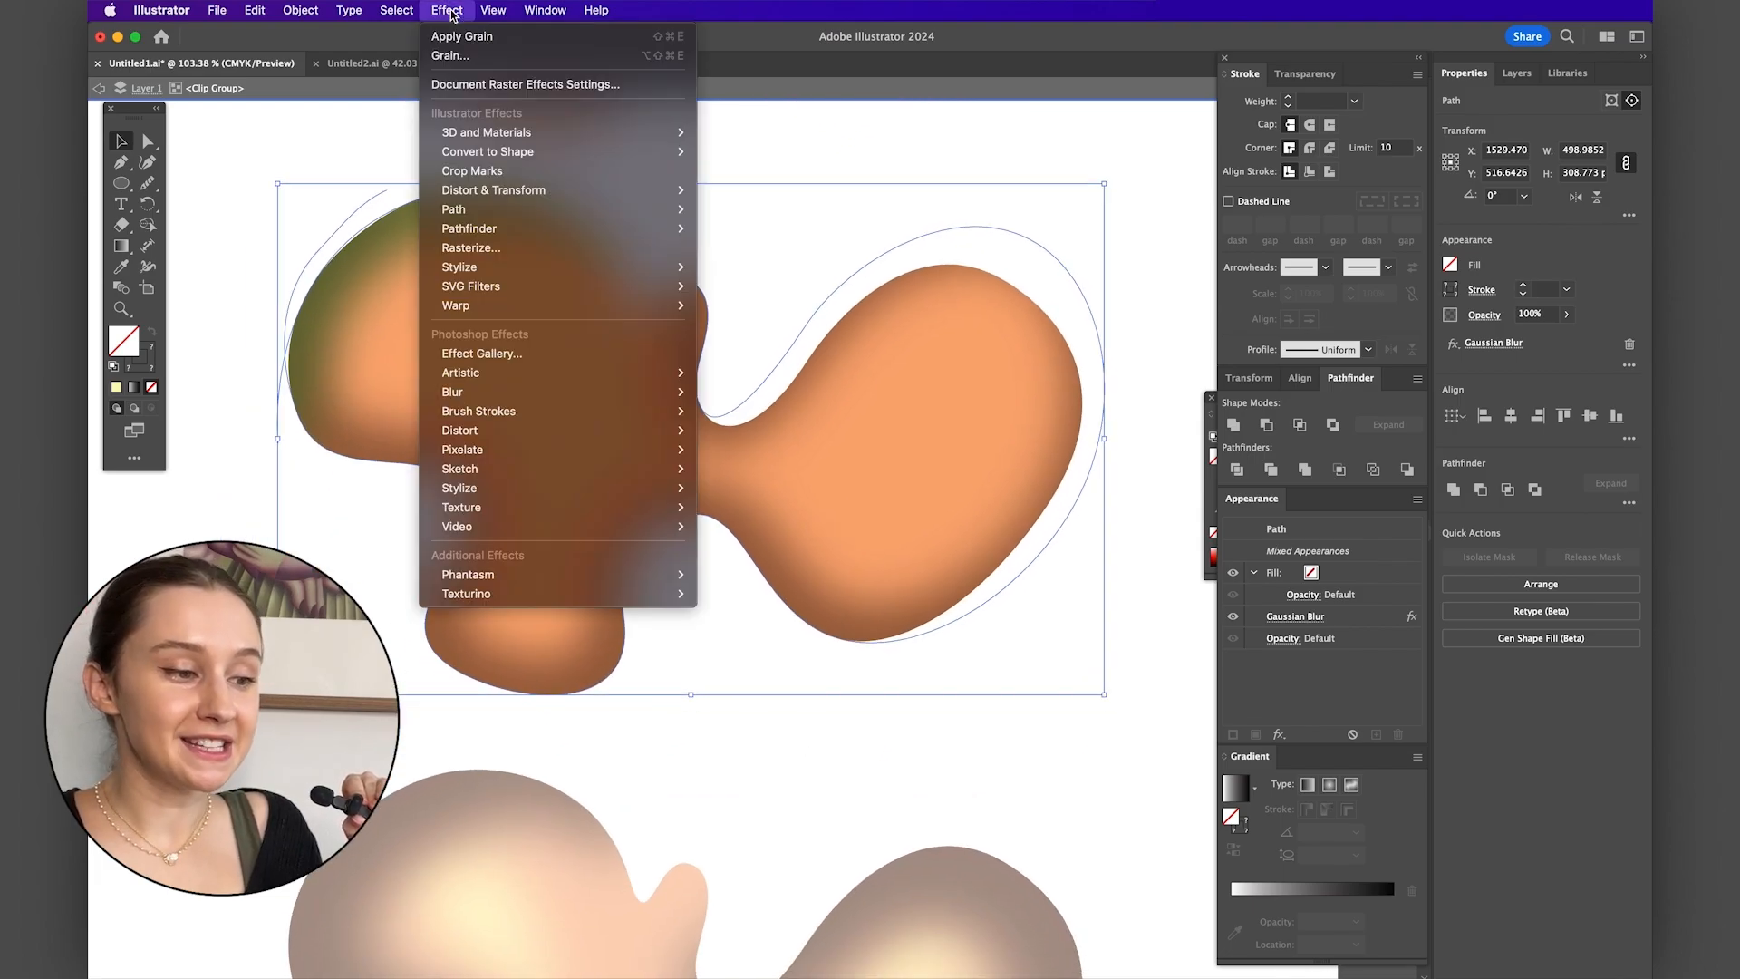
mouse_move(498, 508)
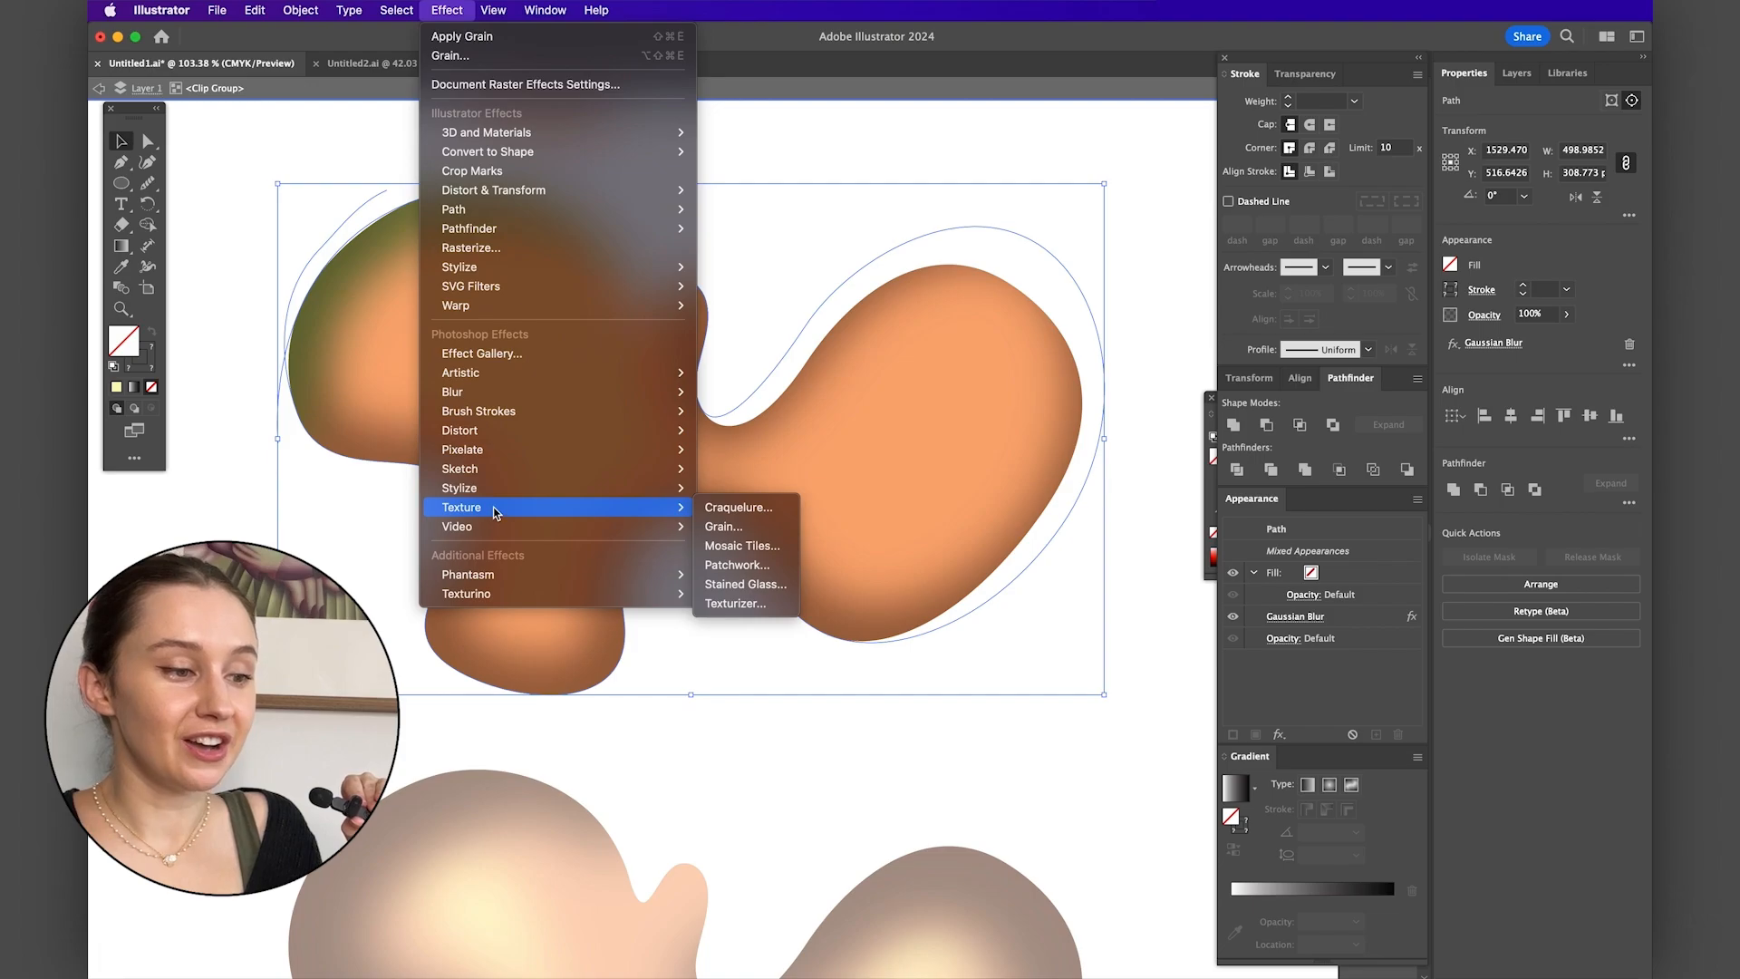
left_click(733, 529)
left_click(1306, 137)
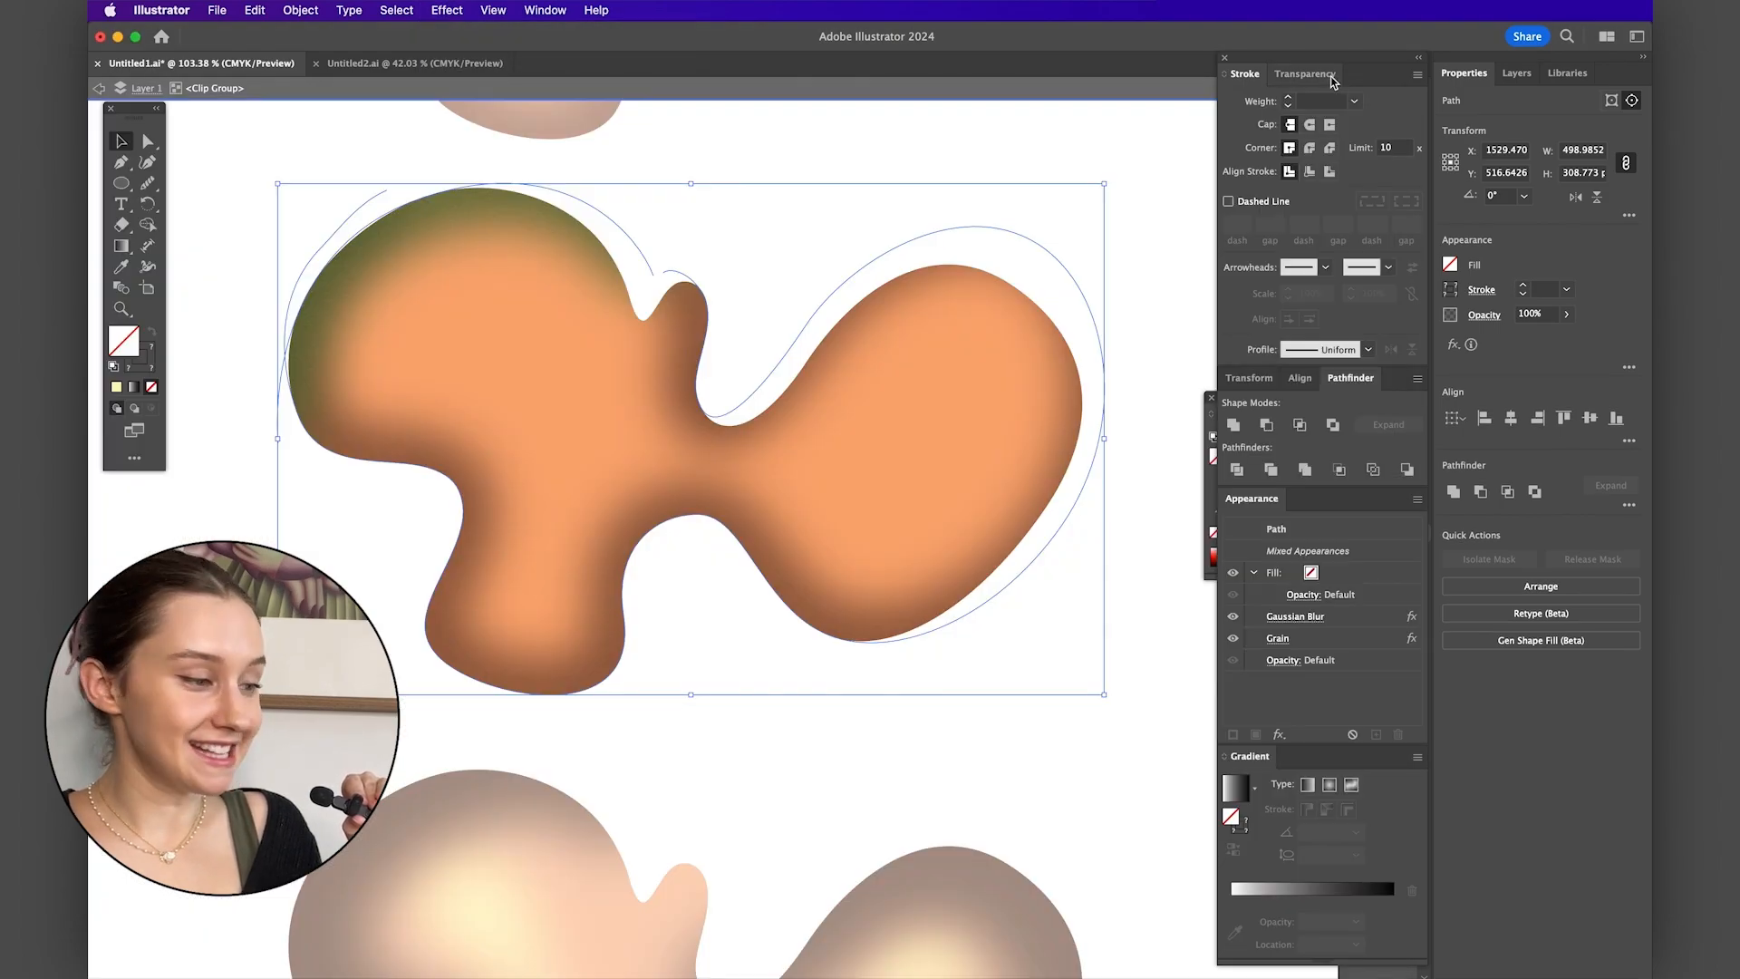
left_click(1315, 76)
double_click(1052, 656)
- Apply a Grain texture effect to the bottom blob's dark brown shadow shapes and yellow highlight shapes inside its clip group
scroll(1052, 657, "down", 5)
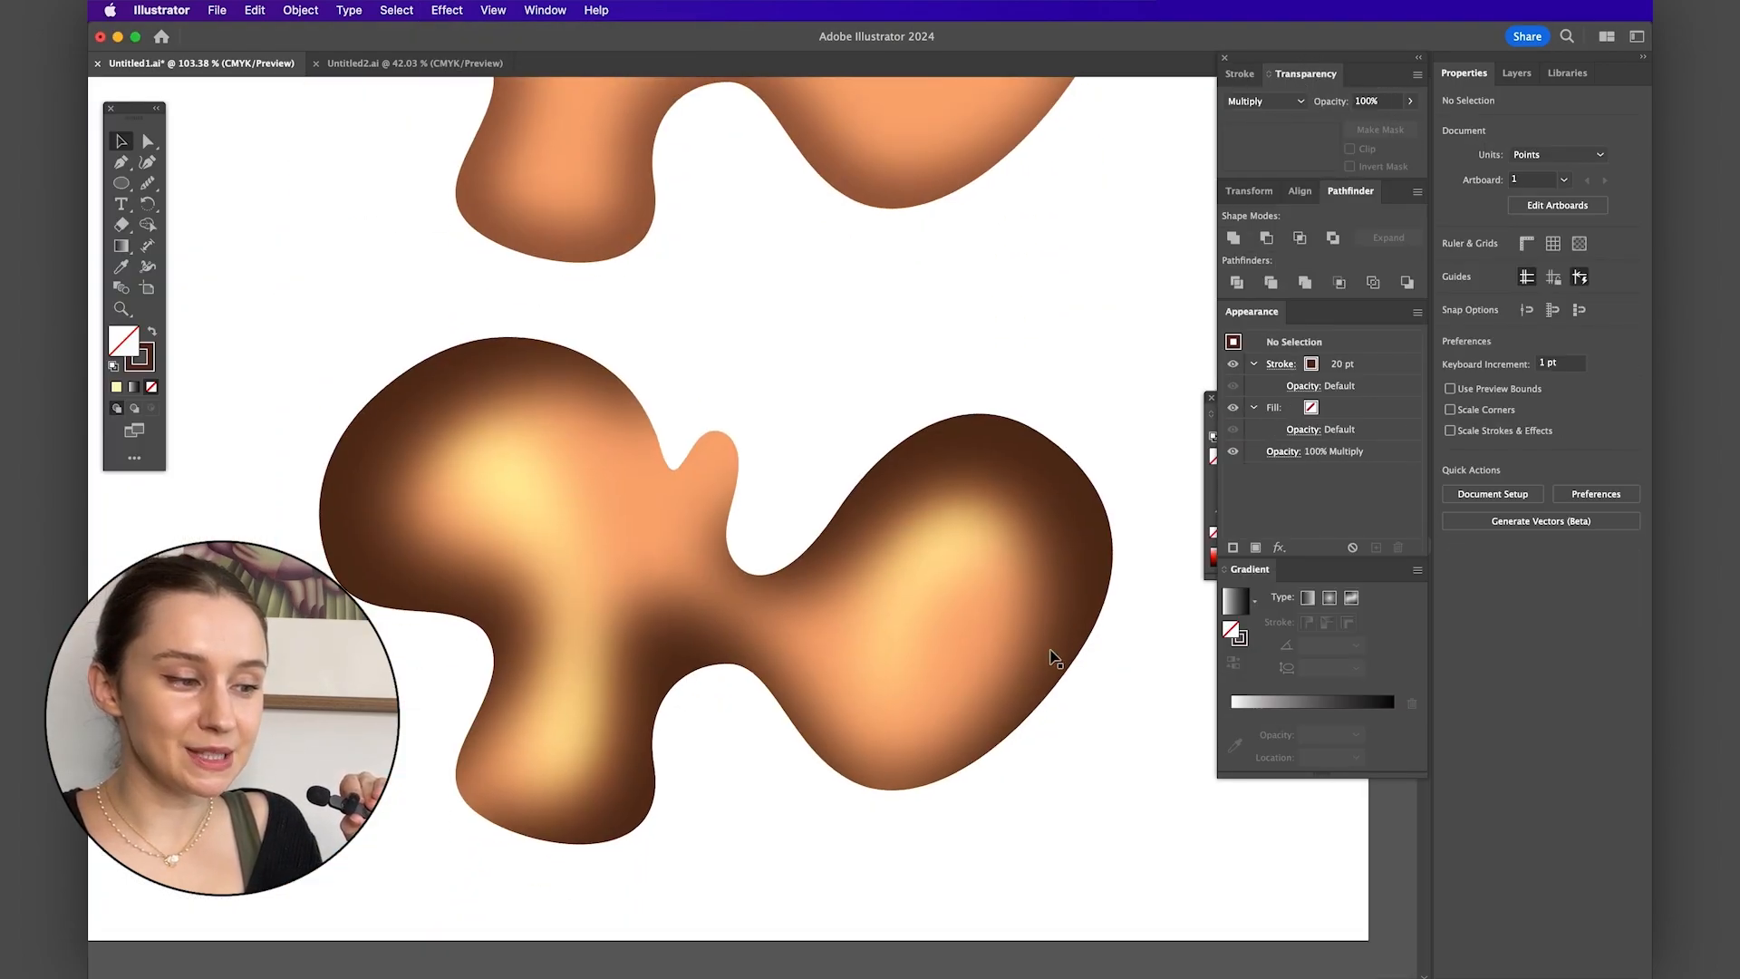
scroll(1052, 656, "down", 2)
left_click(1087, 372)
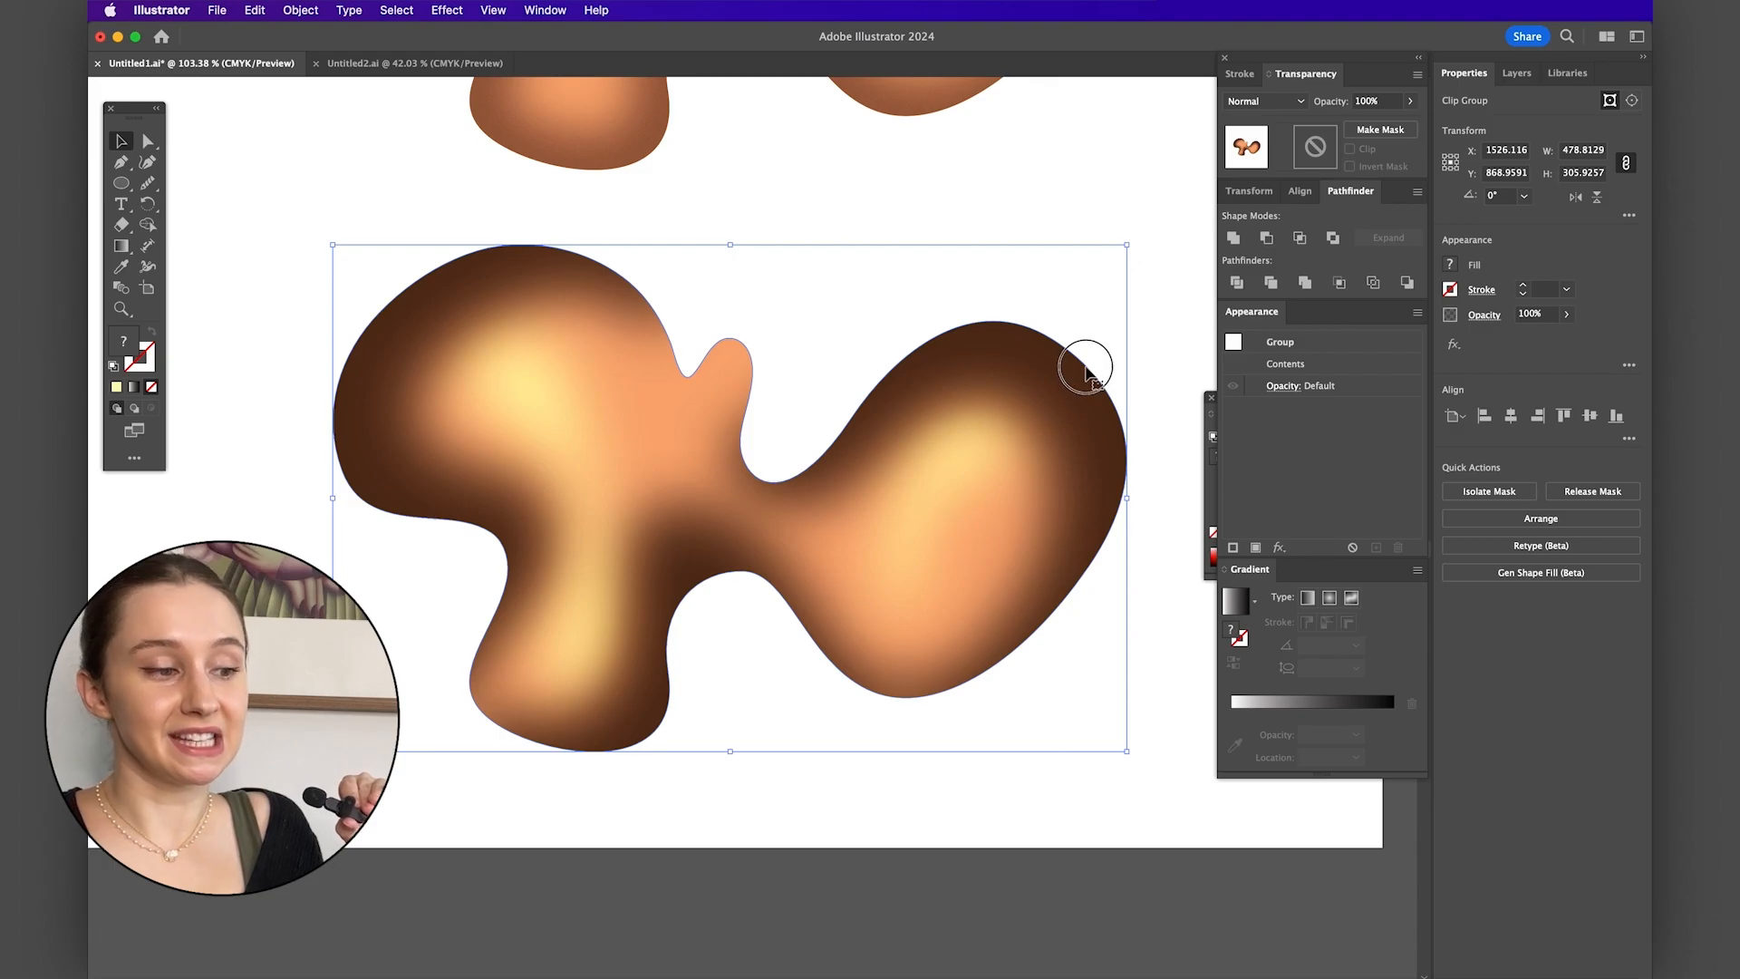
double_click(1088, 371)
left_click(369, 357, "shift")
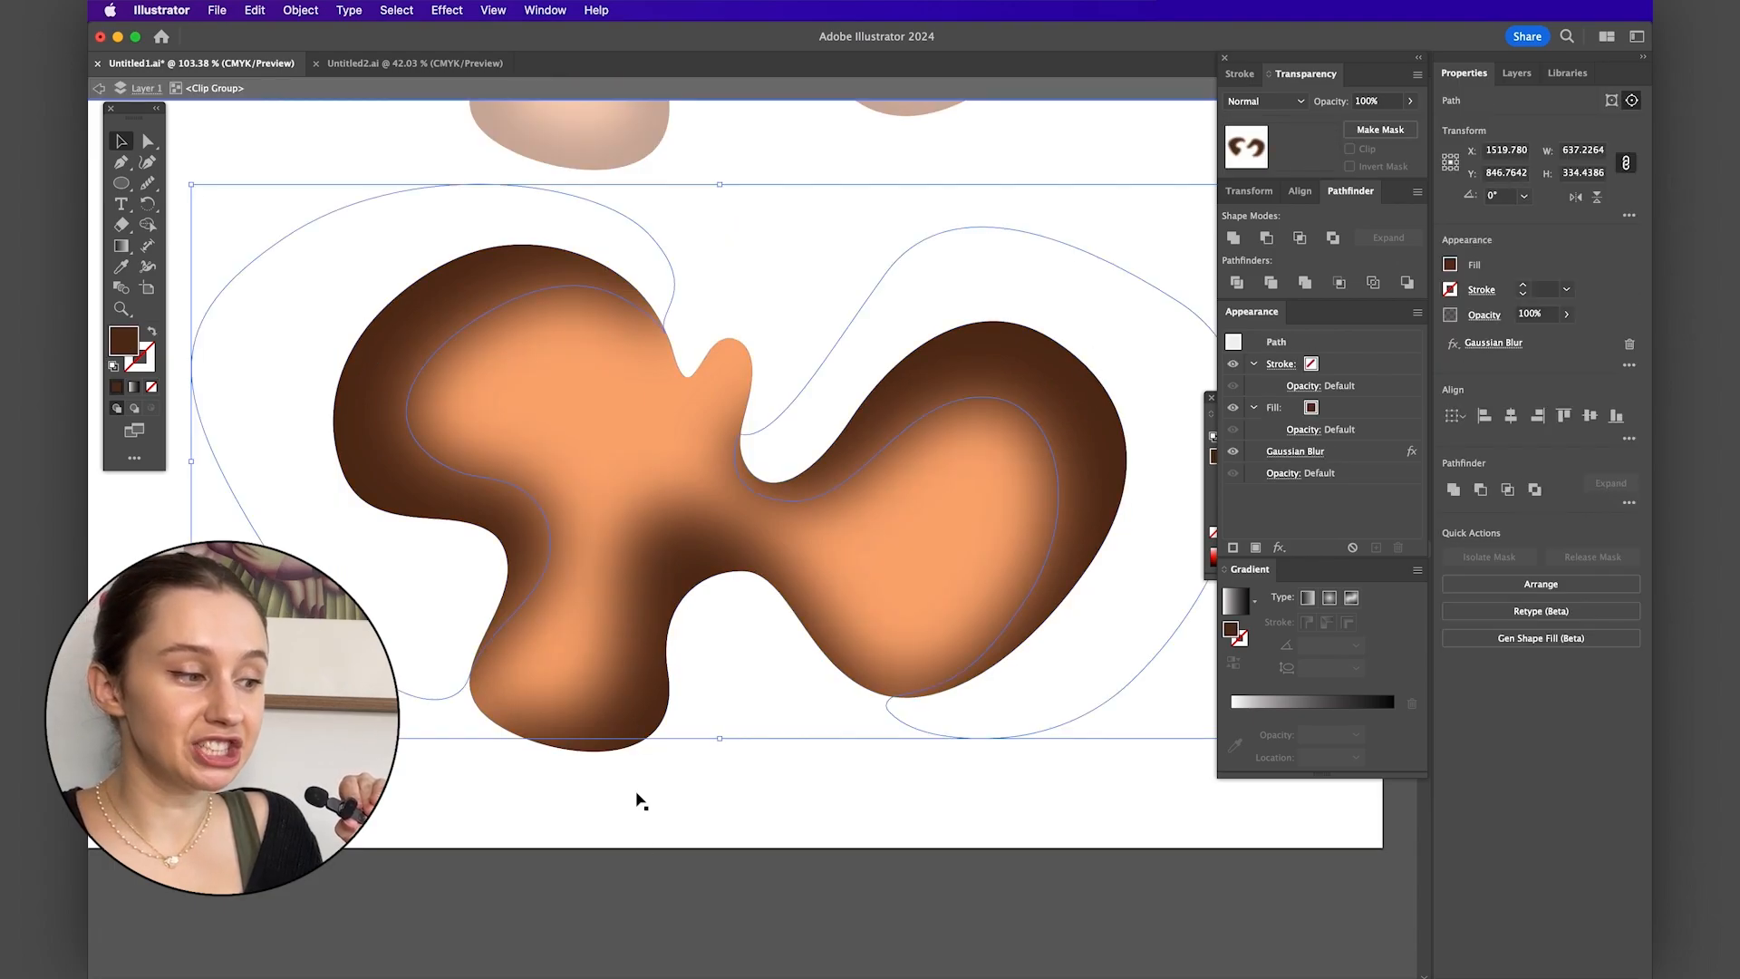
left_click(641, 801, "shift")
left_click(540, 416, "shift")
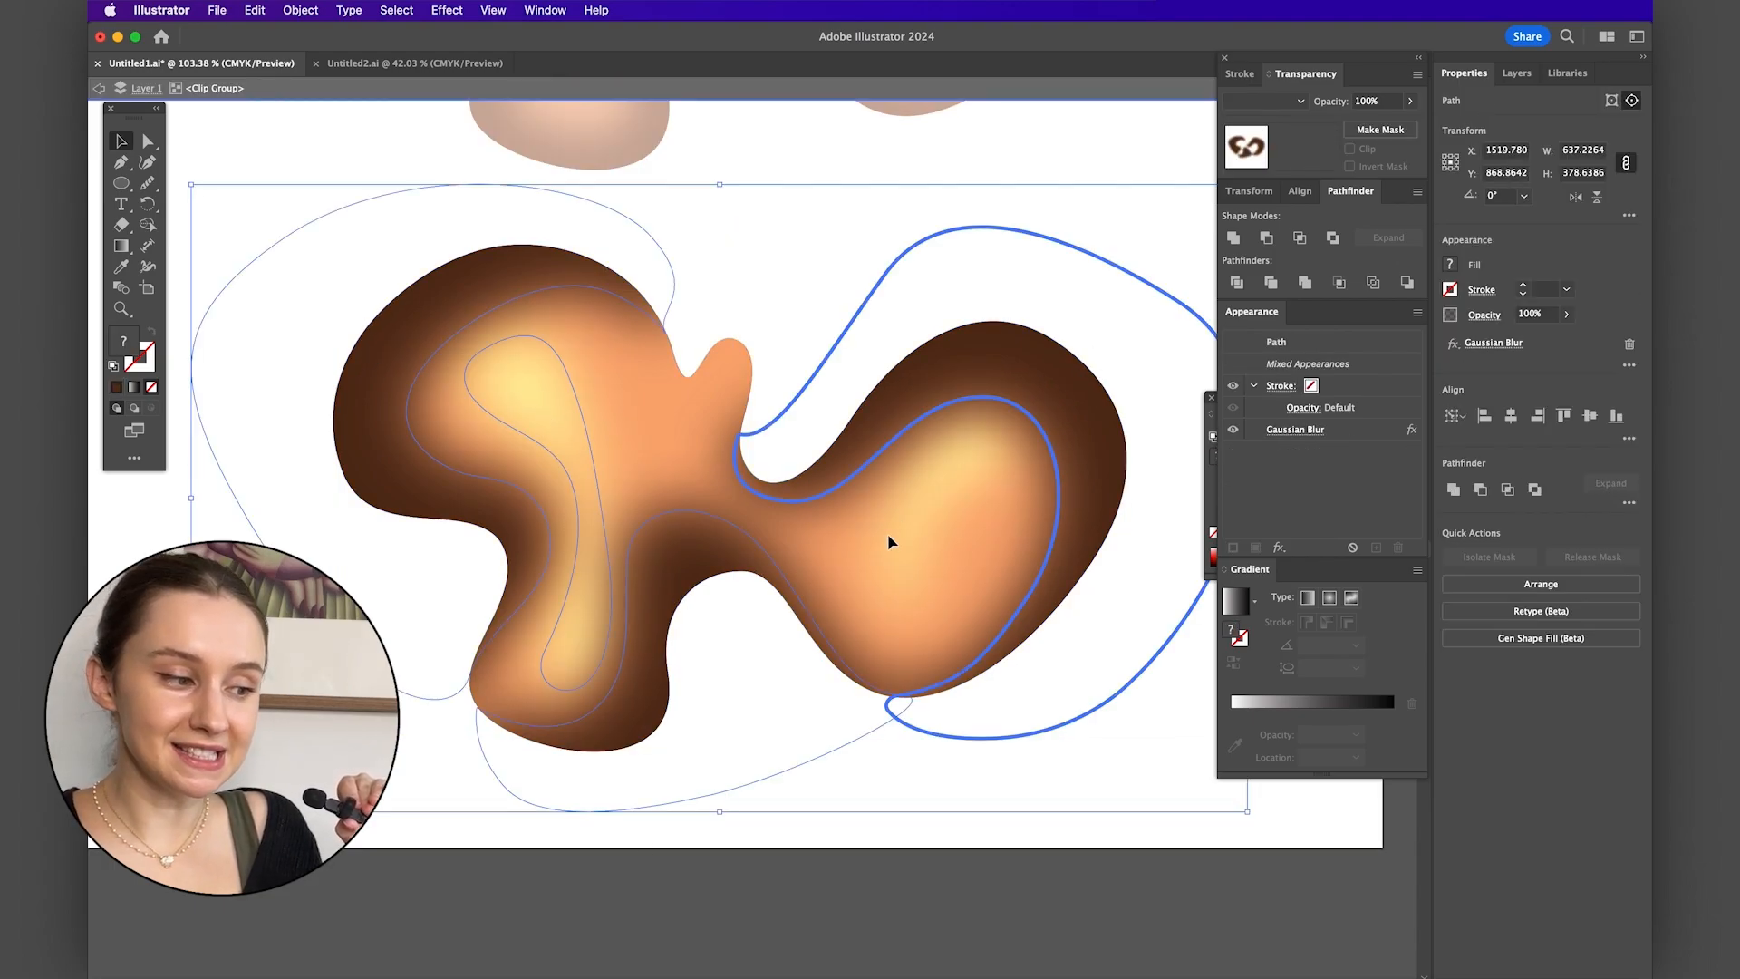
left_click(903, 565, "shift")
left_click(446, 10)
mouse_move(503, 509)
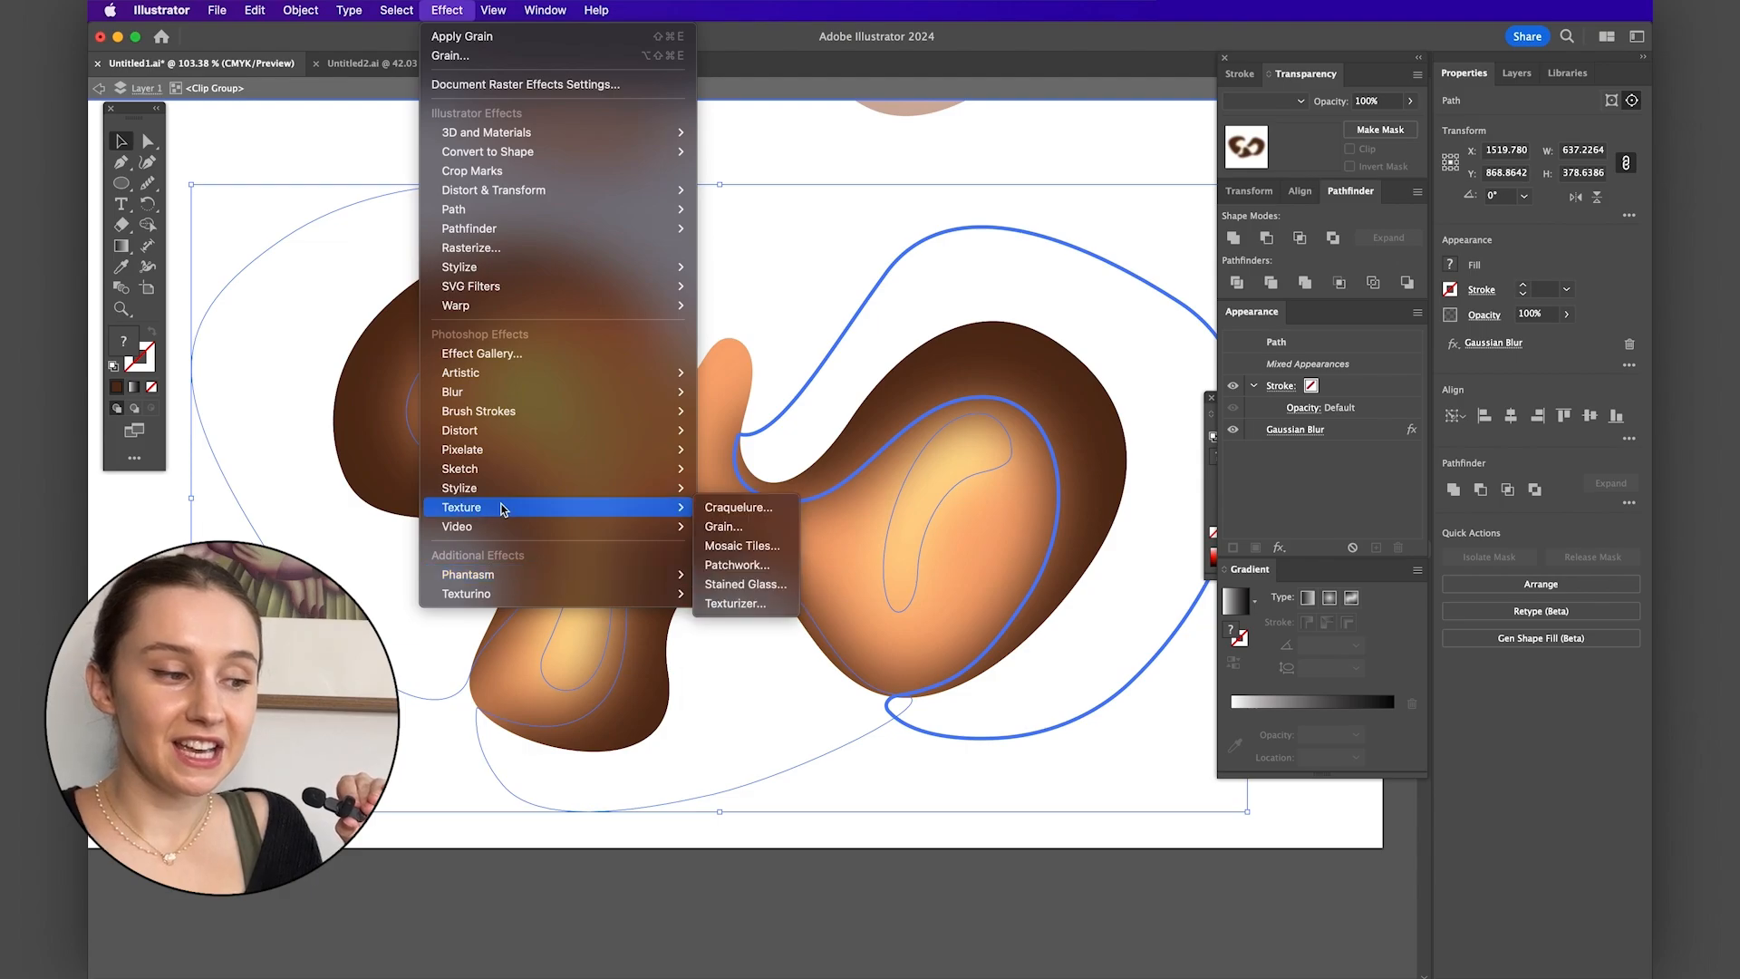
left_click(725, 526)
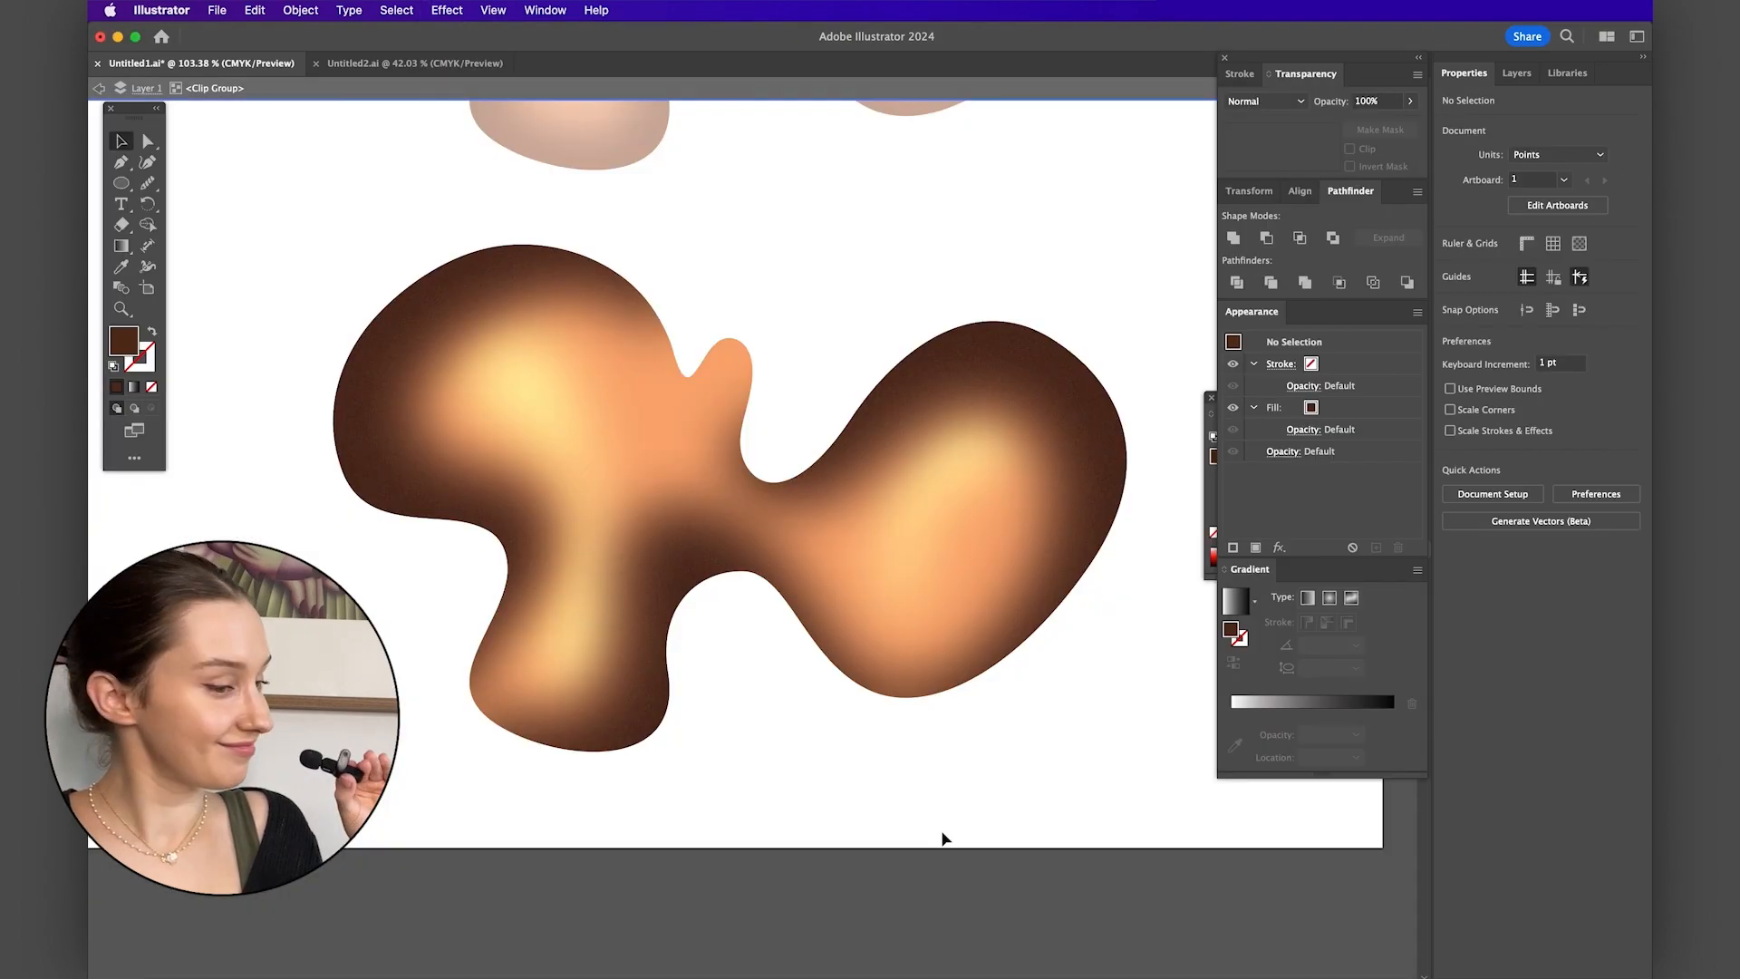
- Compare the grainy shading on the three blob shapes
scroll(826, 540, "down", 5)
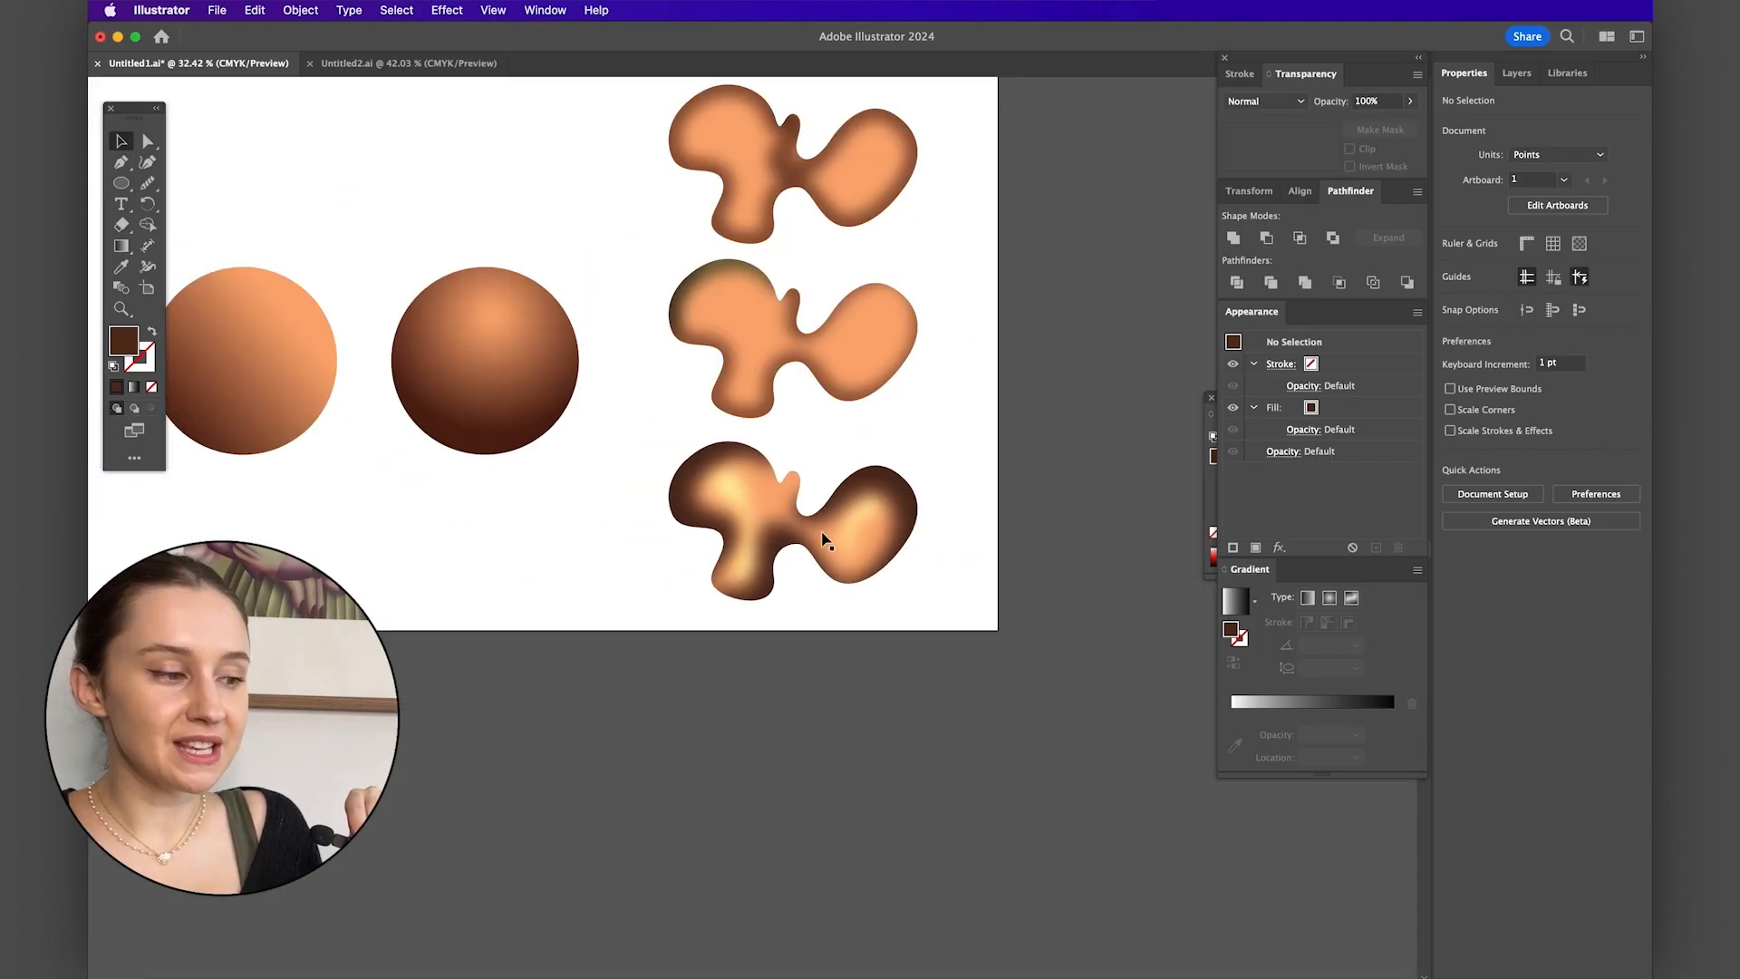
scroll(826, 540, "up", 3)
scroll(825, 540, "up", 2)
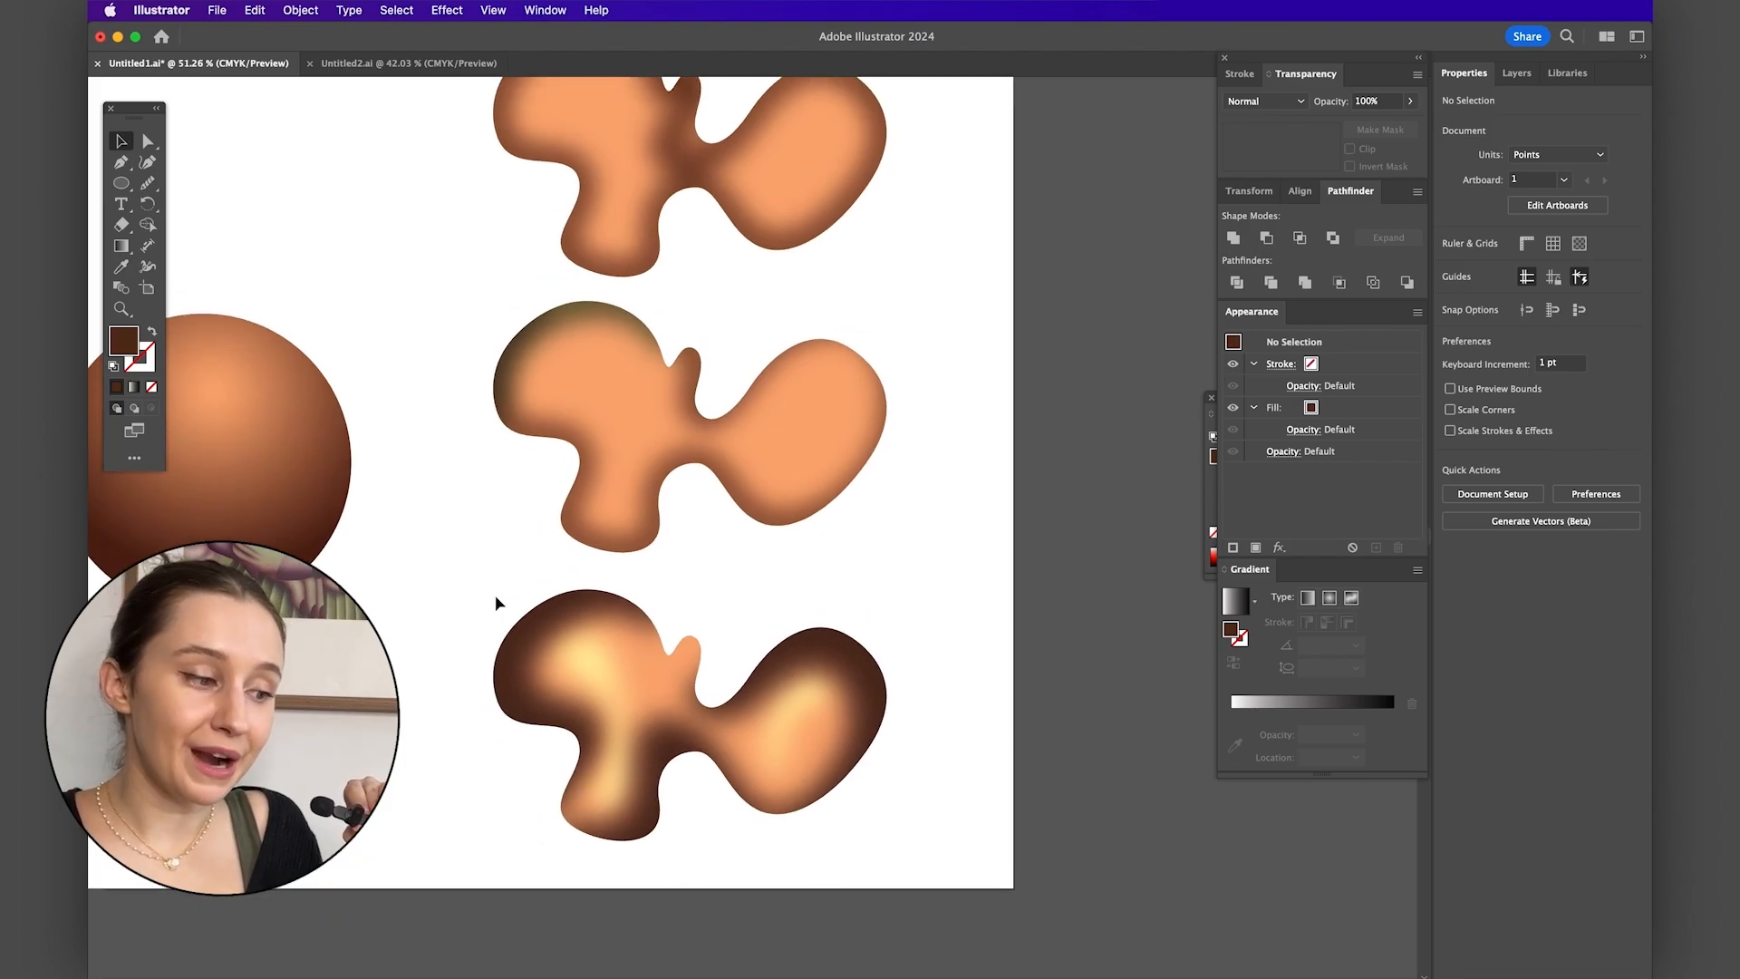
scroll(809, 838, "up", 2)
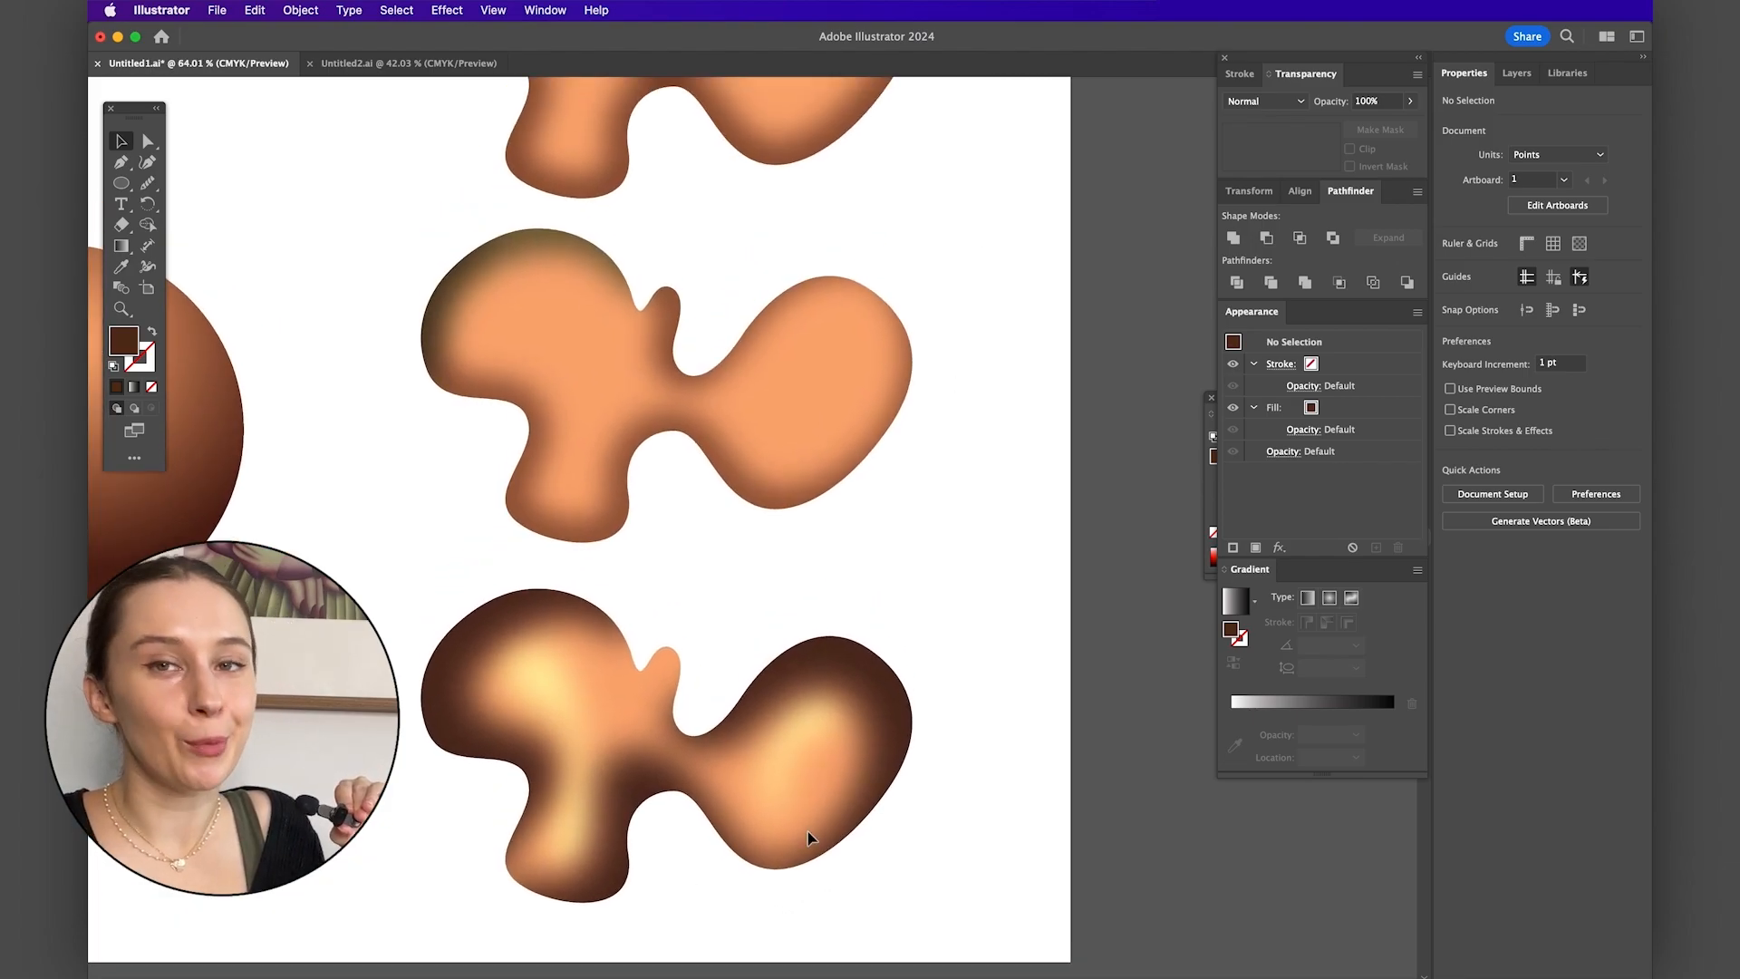
scroll(810, 839, "up", 2)
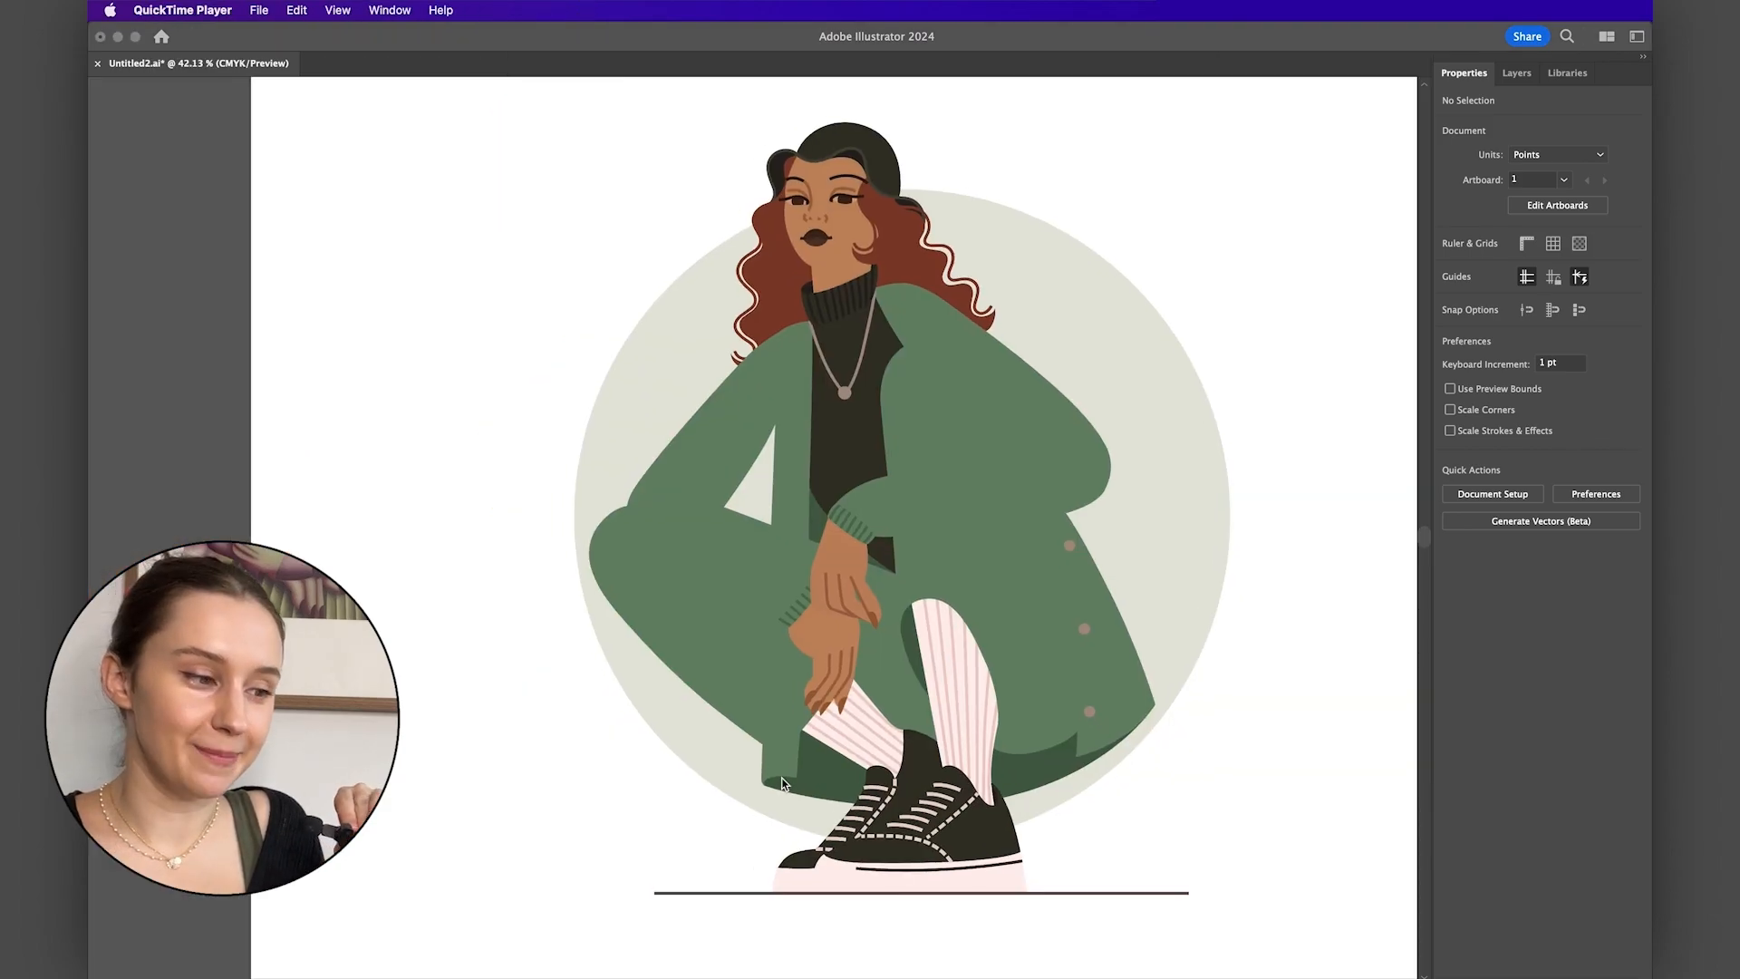
- Switch back to Illustrator with the Untitled2 illustration of the crouching woman in the green coat
scroll(785, 785, "up", 2)
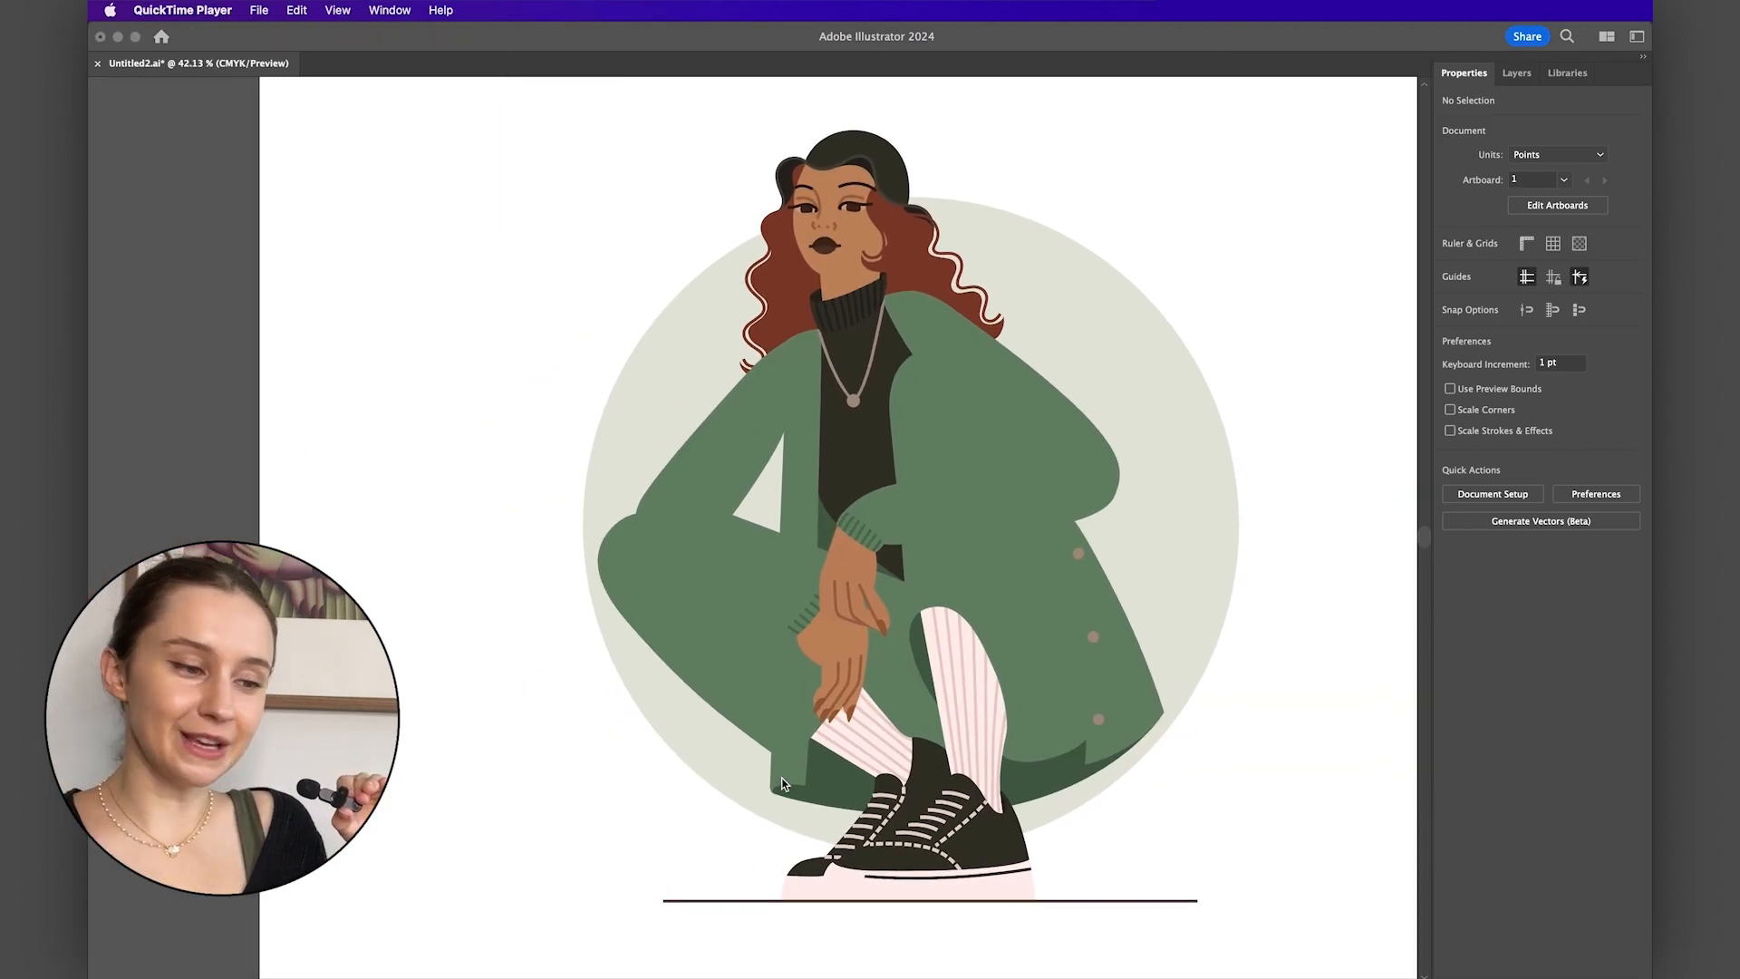
left_click(781, 784)
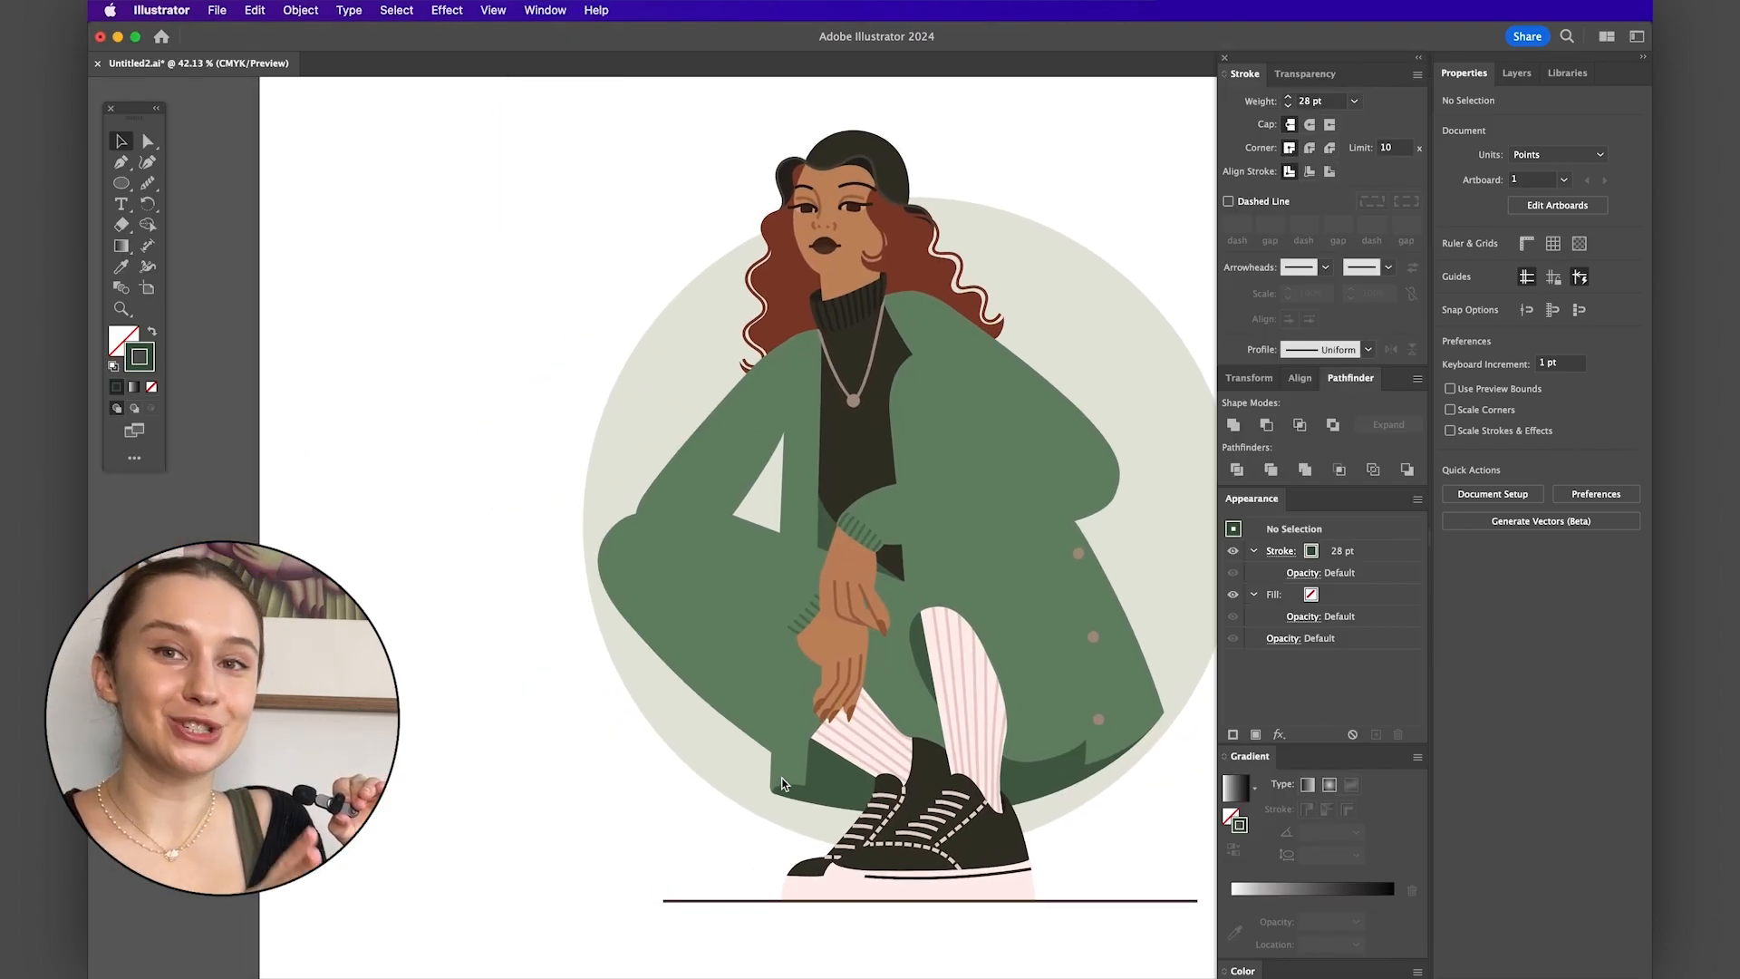
scroll(785, 785, "right", 3)
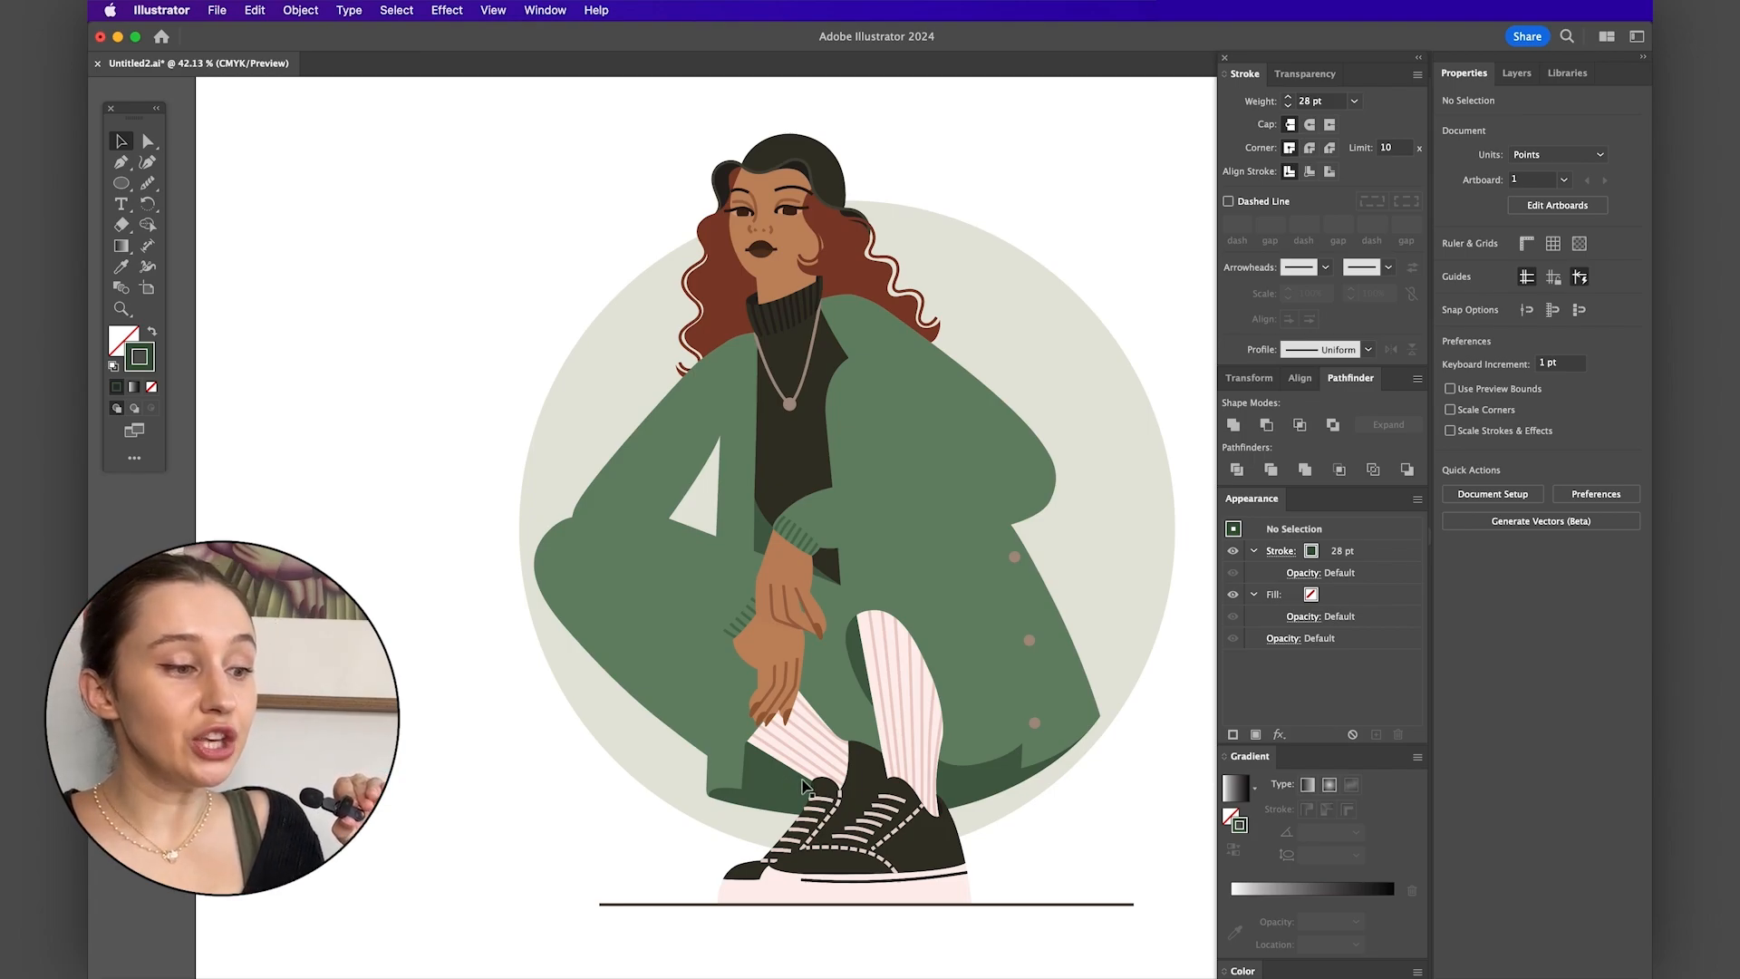
scroll(805, 785, "down", 2)
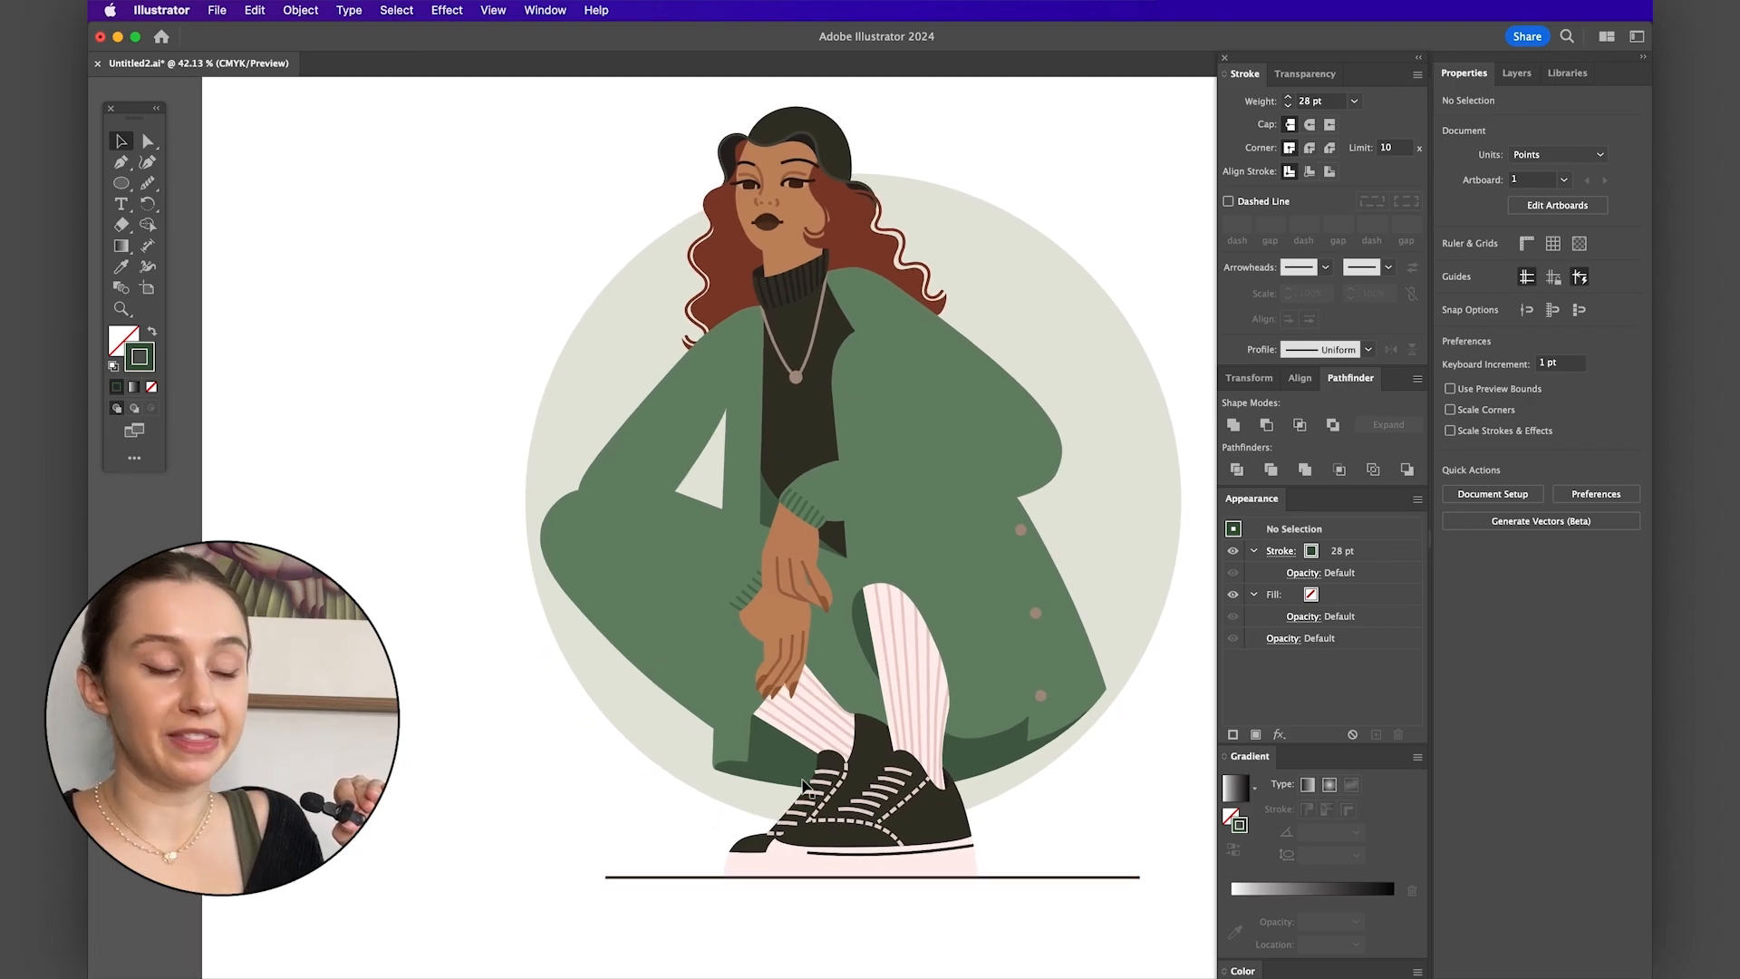
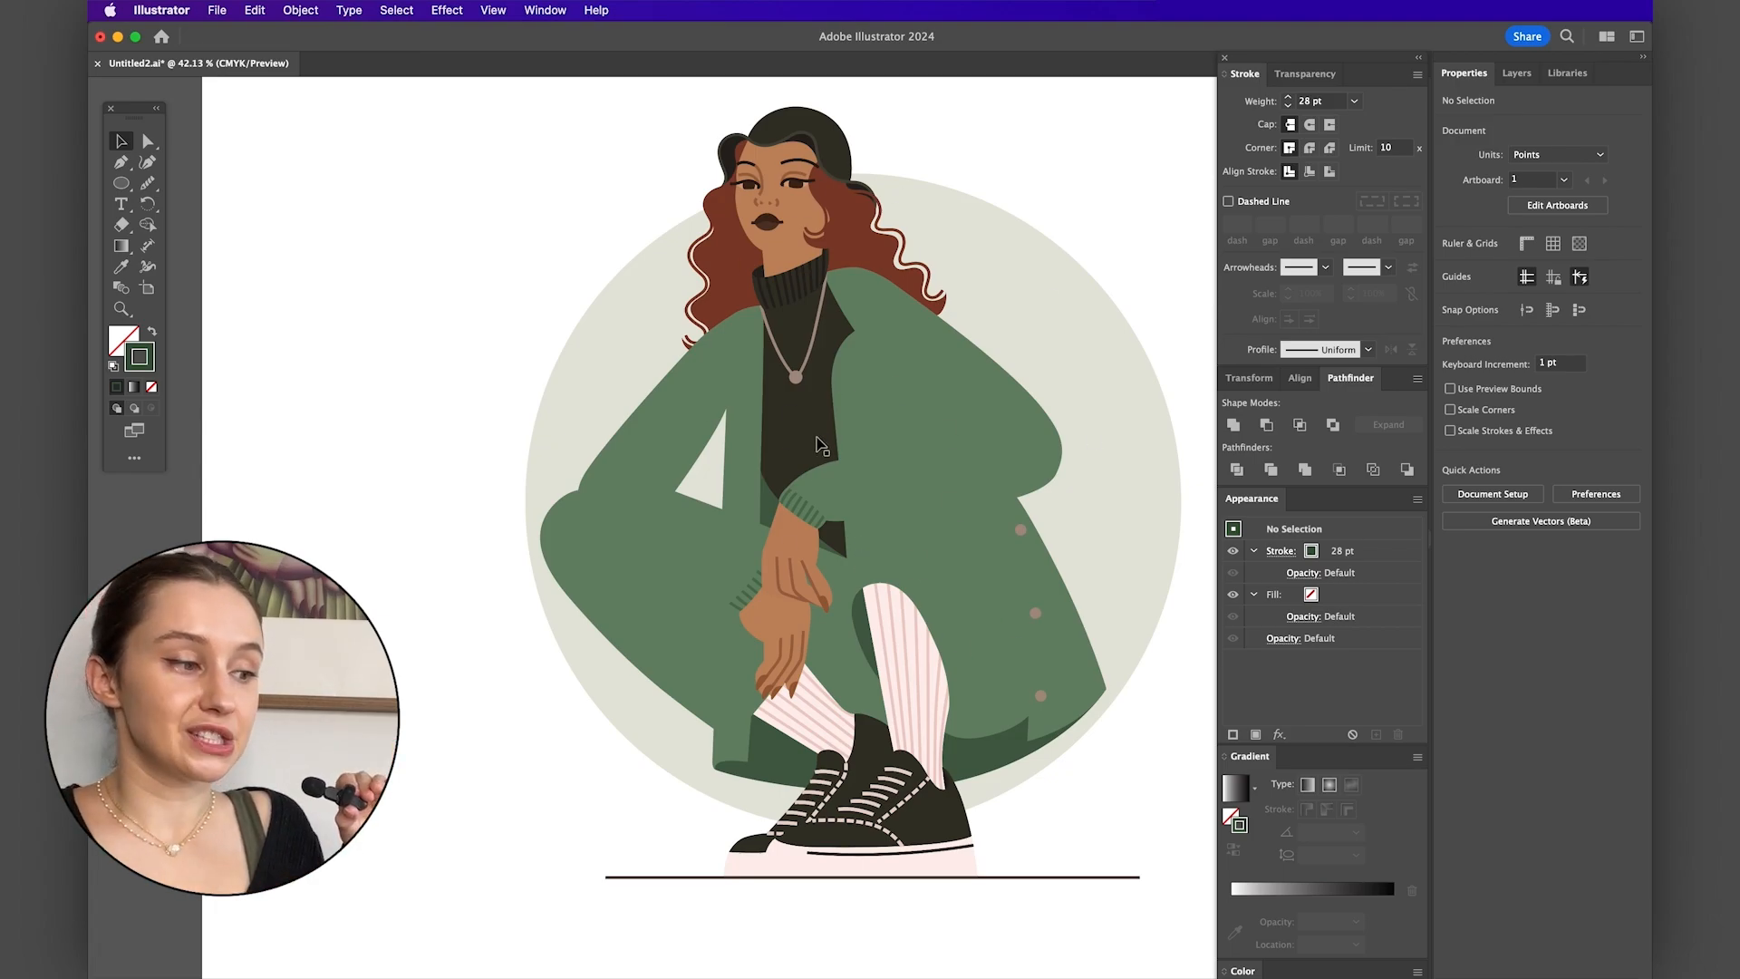
- Give the buttoned lower panel shape of the coat a dark green stroke and no fill
left_click(1072, 654)
scroll(1072, 655, "up", 3)
scroll(867, 661, "up", 5)
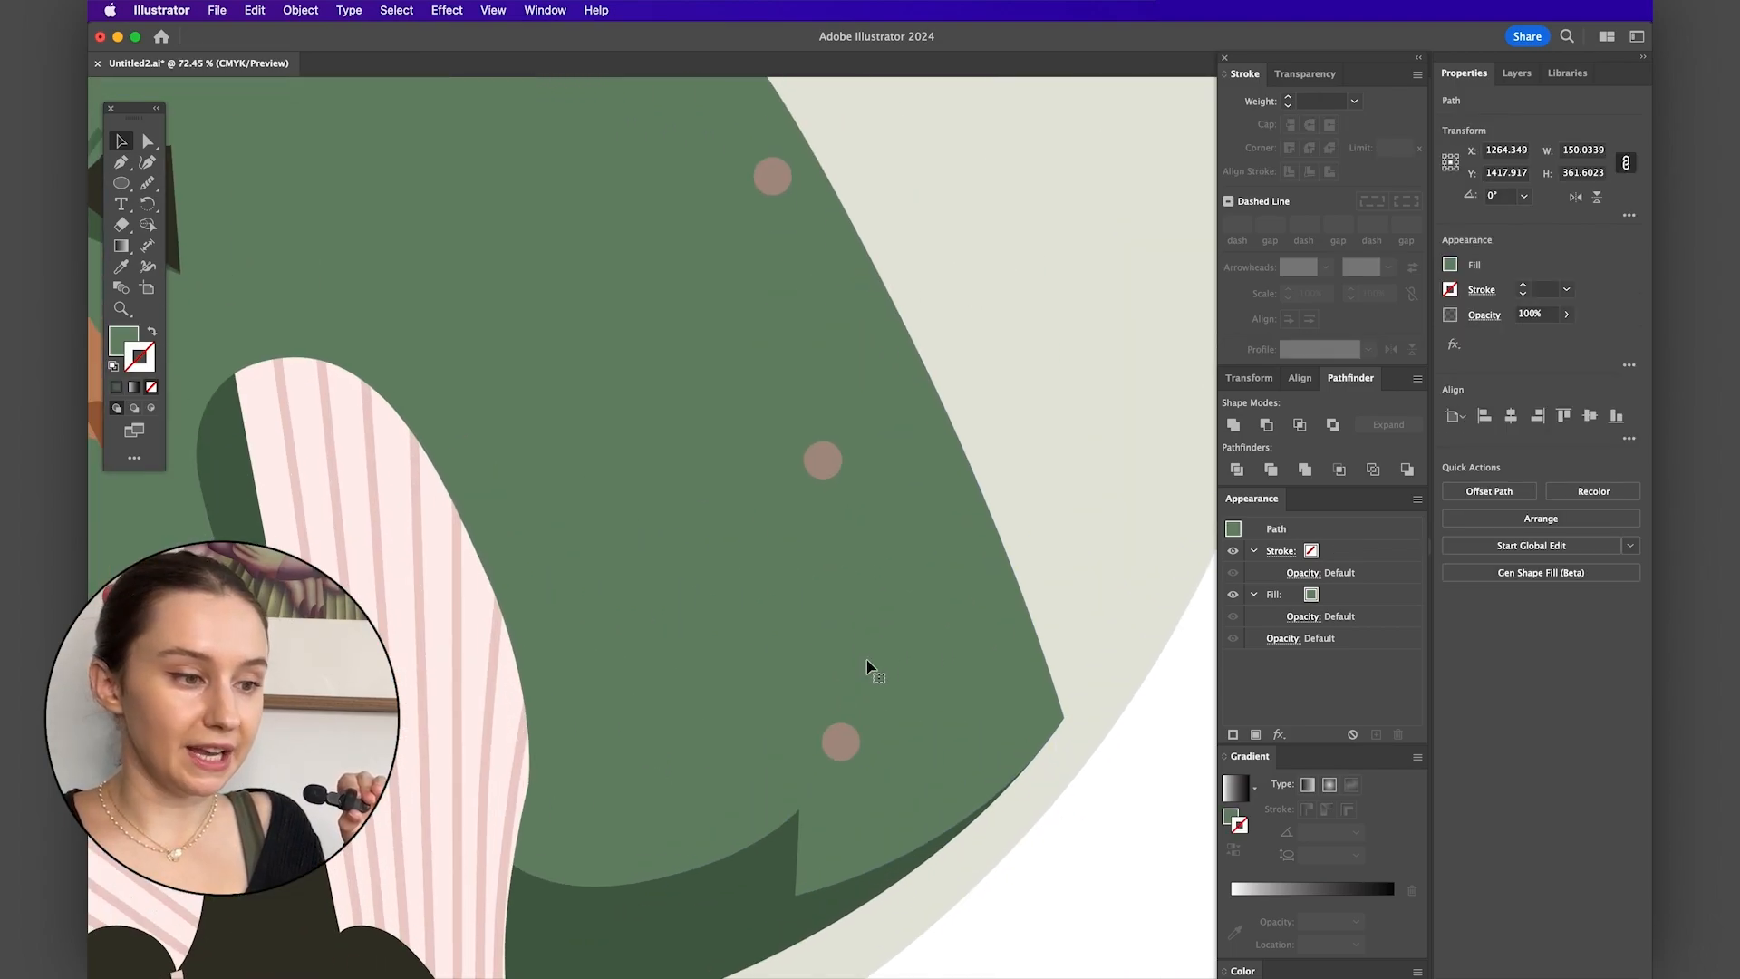
scroll(866, 660, "right", 3)
scroll(866, 660, "down", 3)
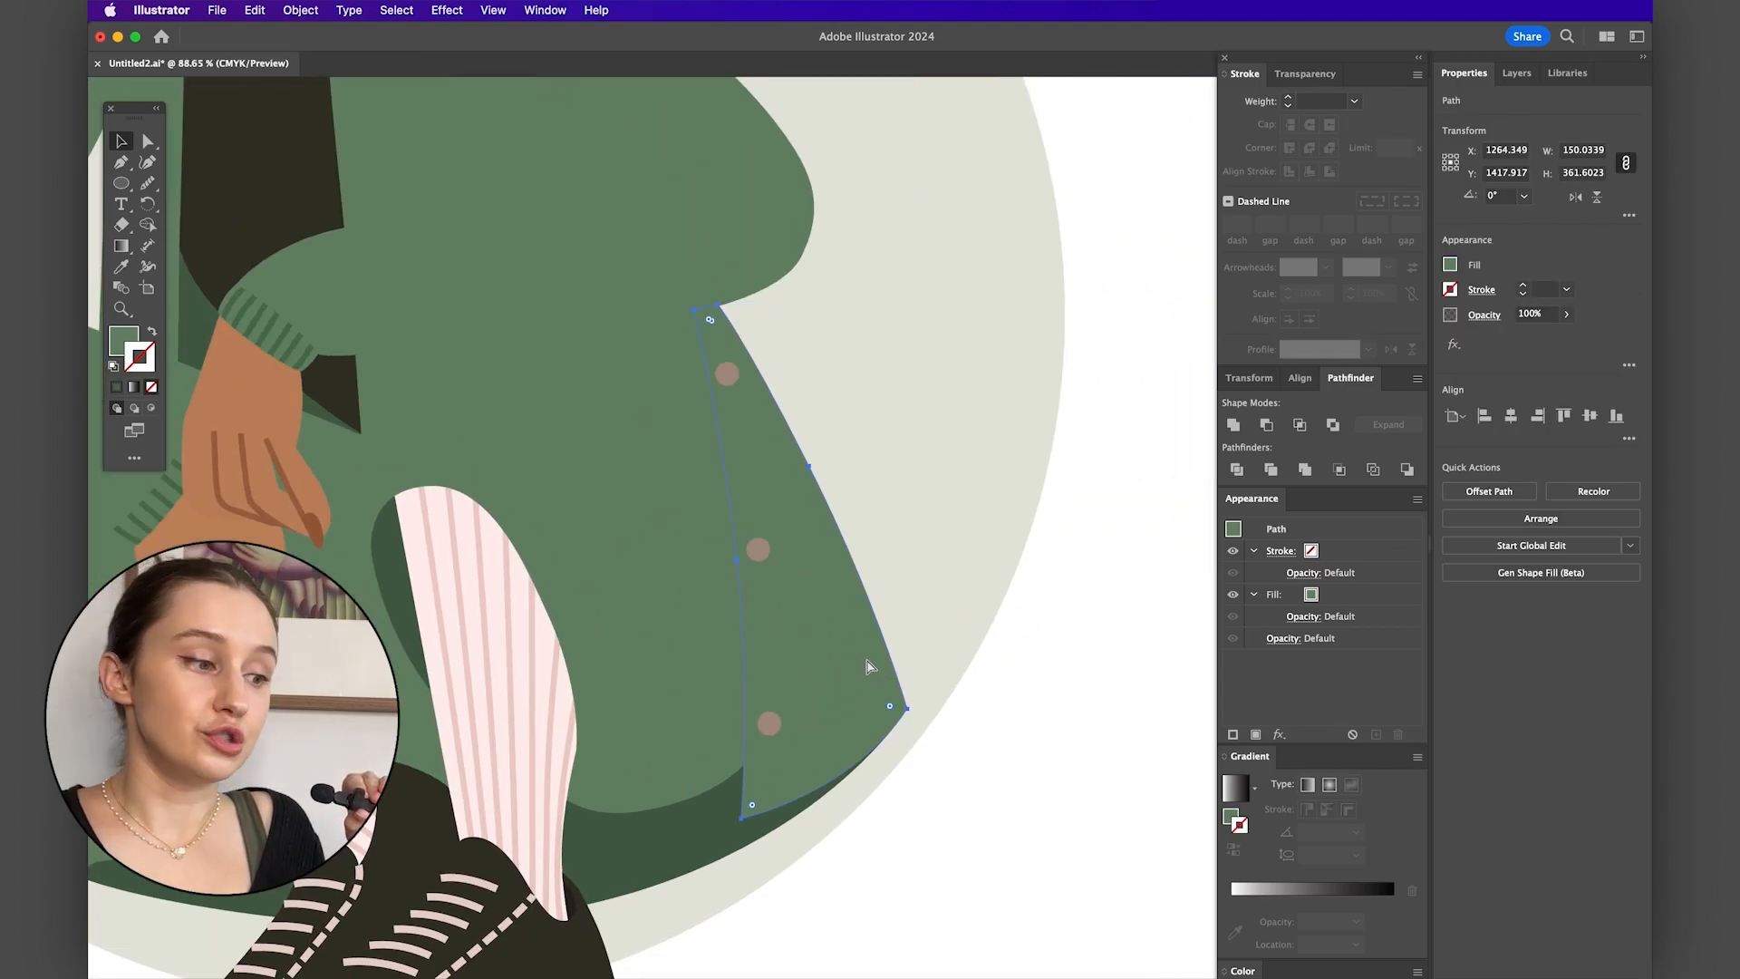
left_click(867, 666)
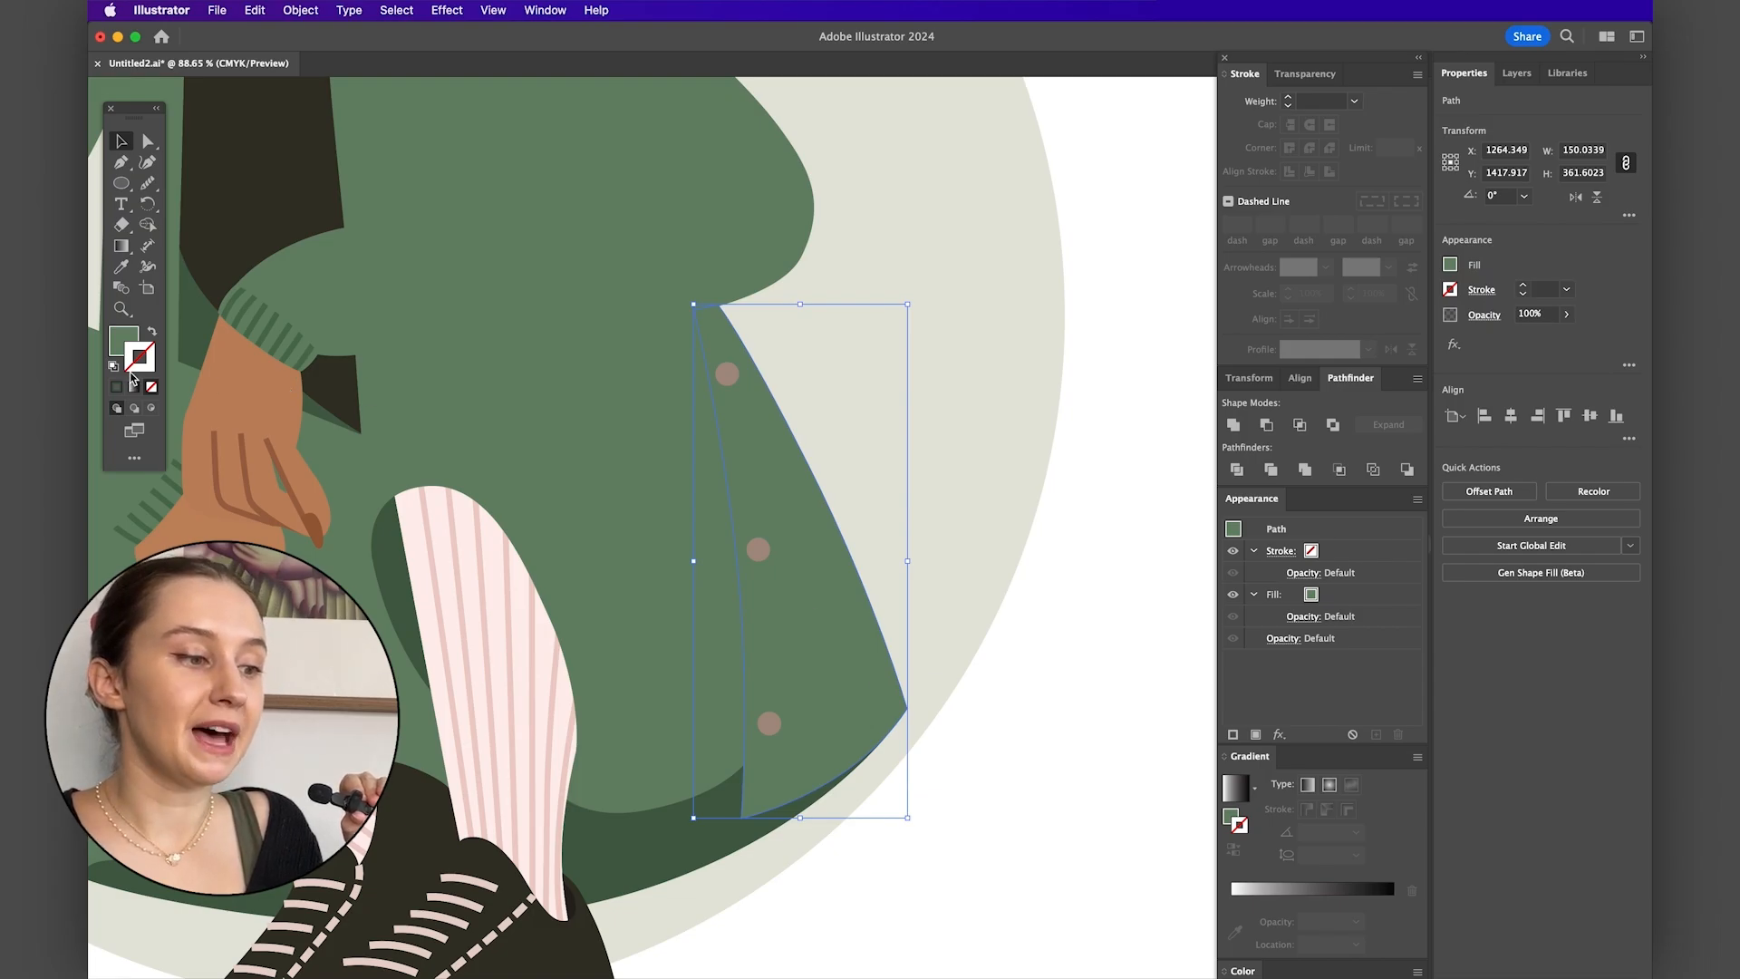
key("shift+x")
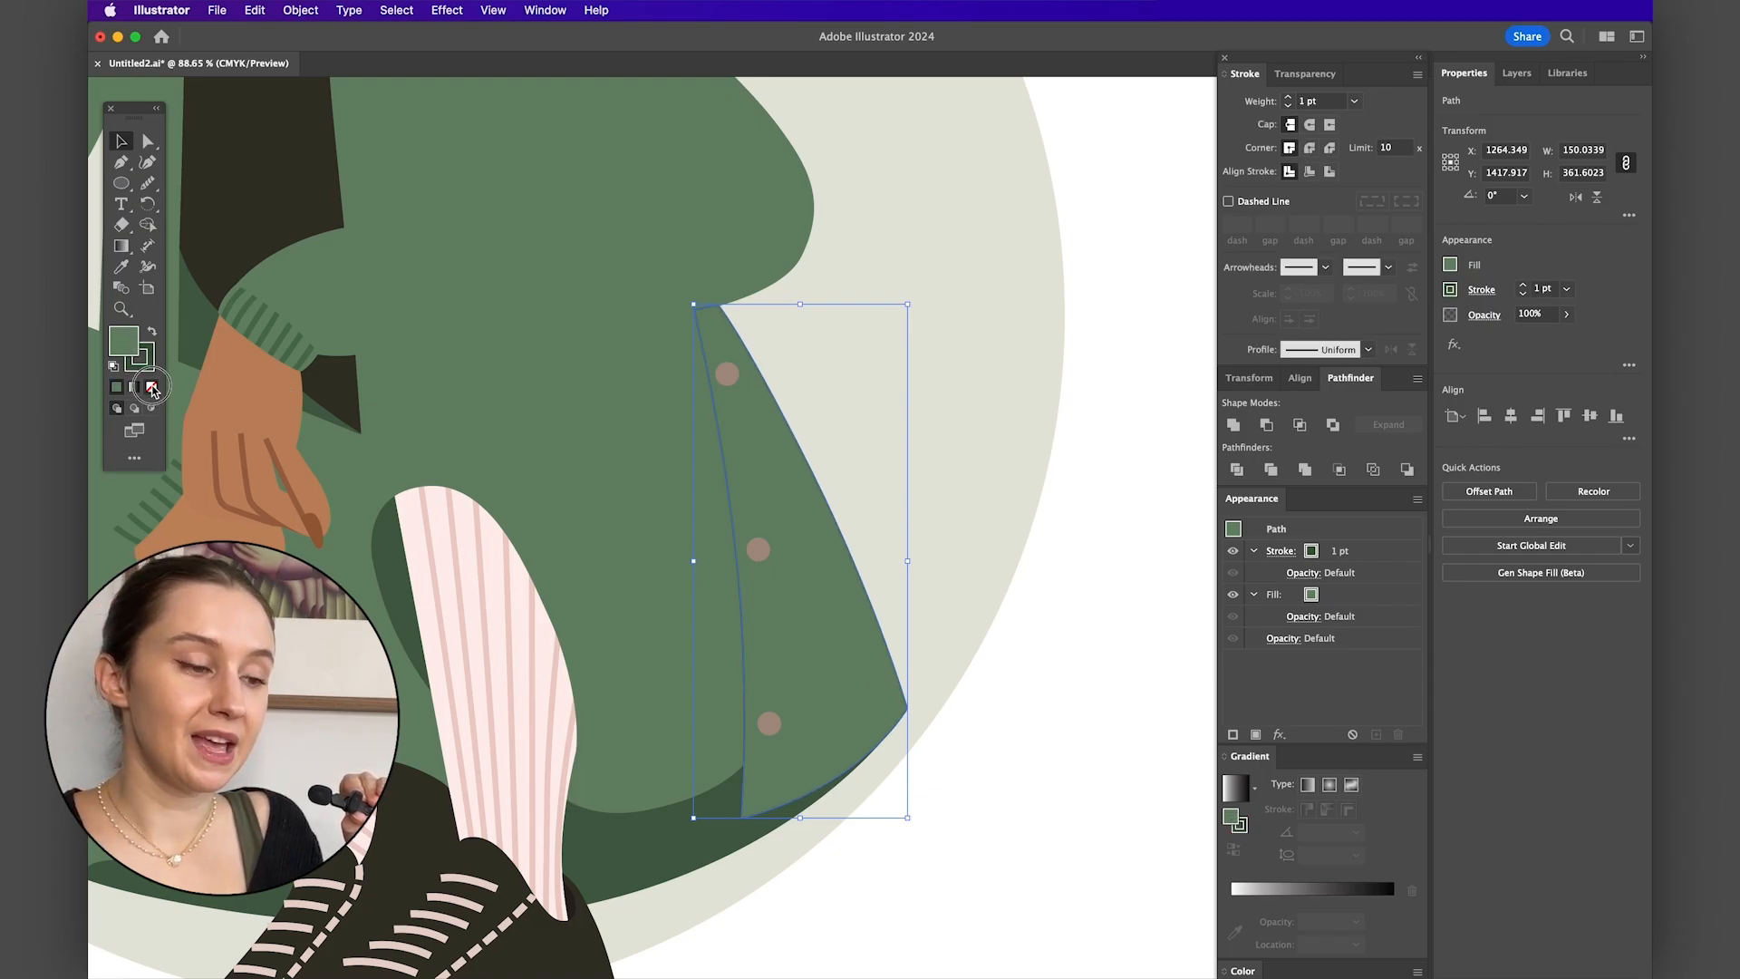
left_click(143, 361)
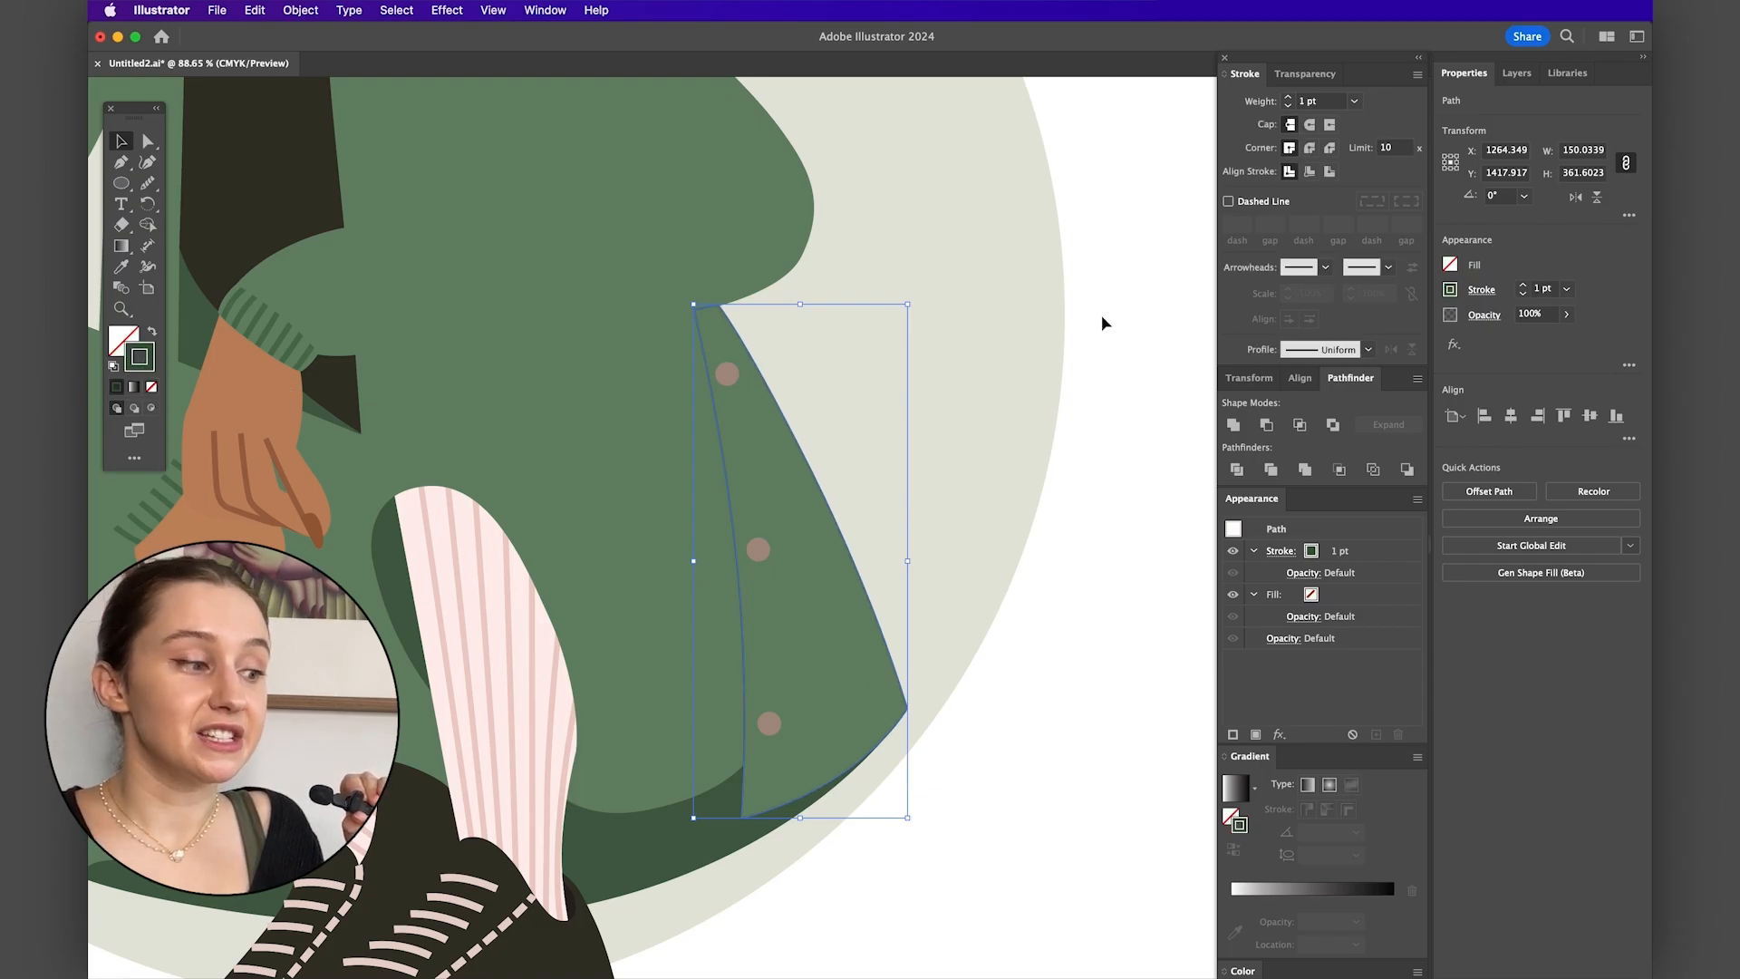
- Set the coat panel outline's stroke weight to 28 pt
left_click(1288, 98)
left_click(1288, 97)
left_click(1288, 98)
left_click(1288, 98)
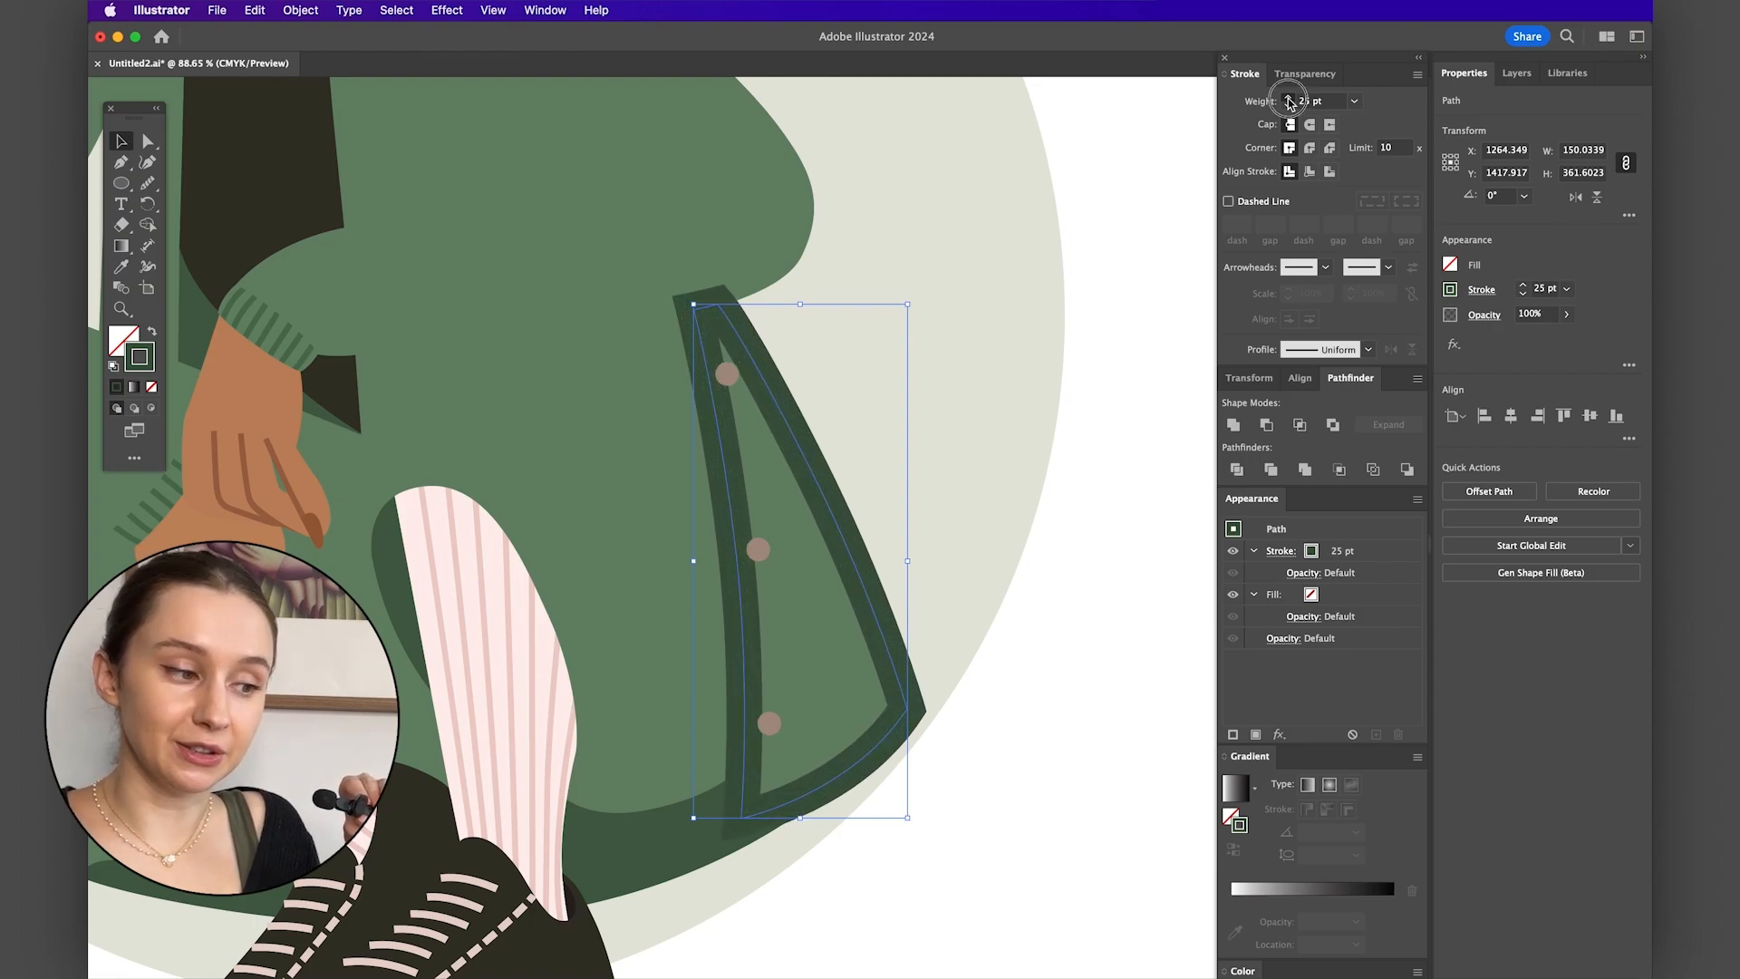
- Apply a Gaussian Blur with a radius of about 62 pixels to the coat panel's dark green outline
left_click(447, 10)
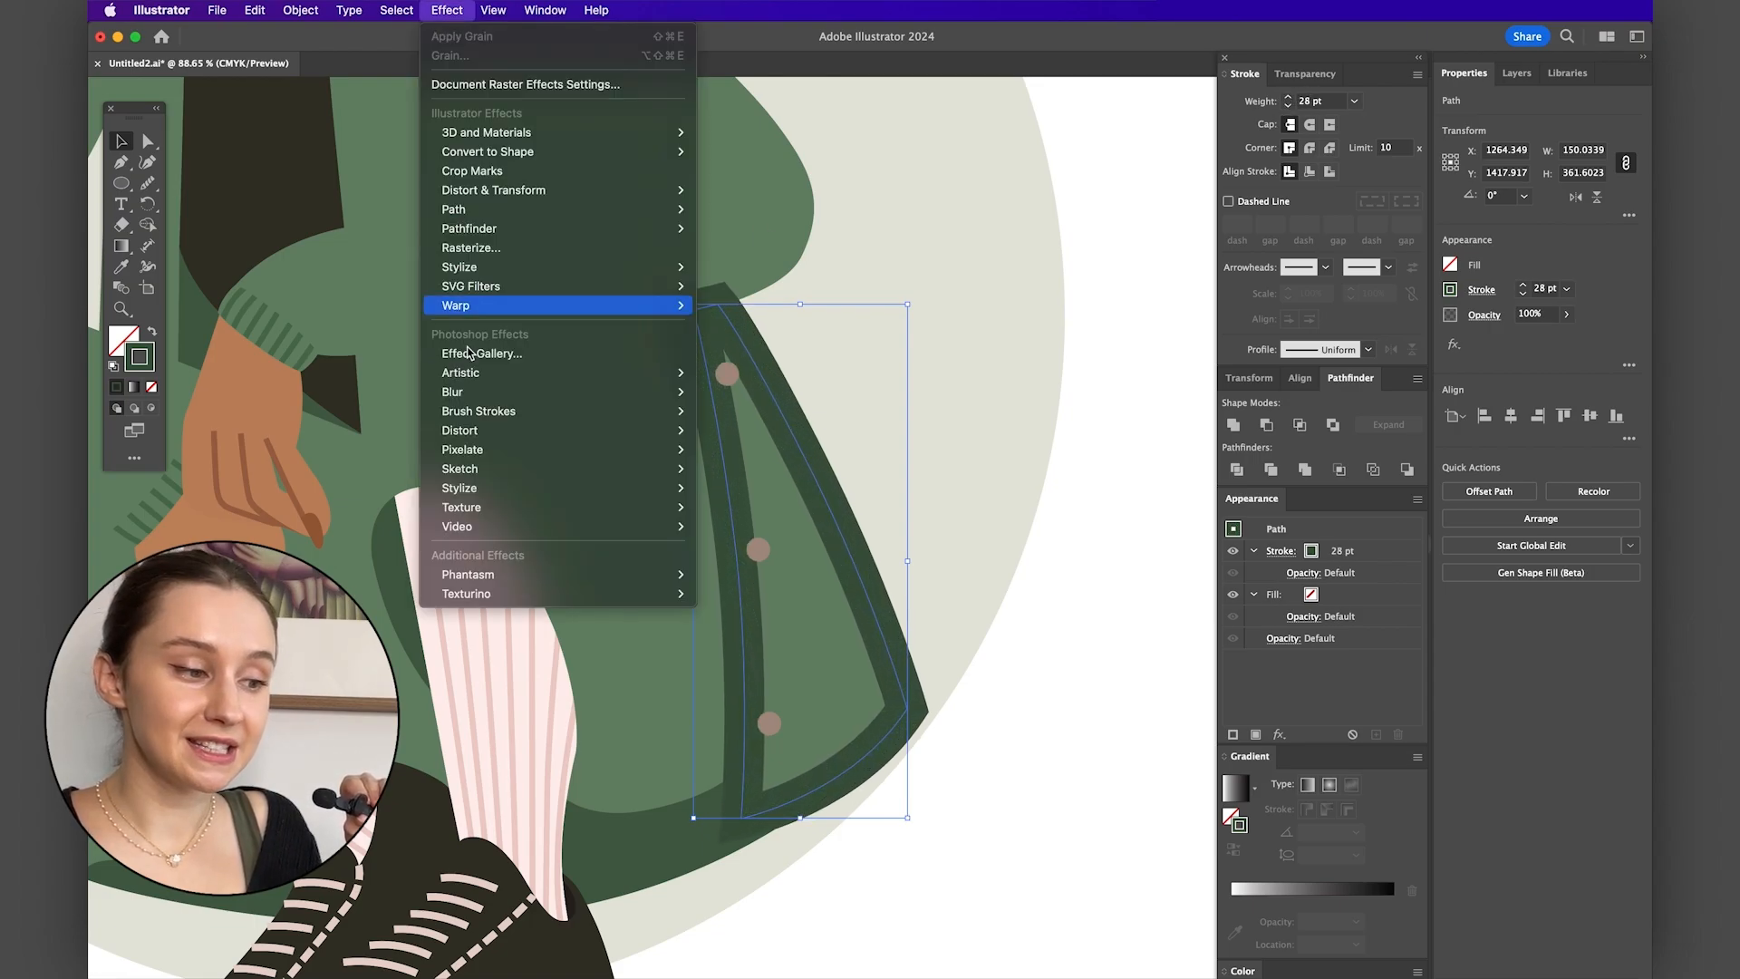
mouse_move(477, 394)
left_click(741, 393)
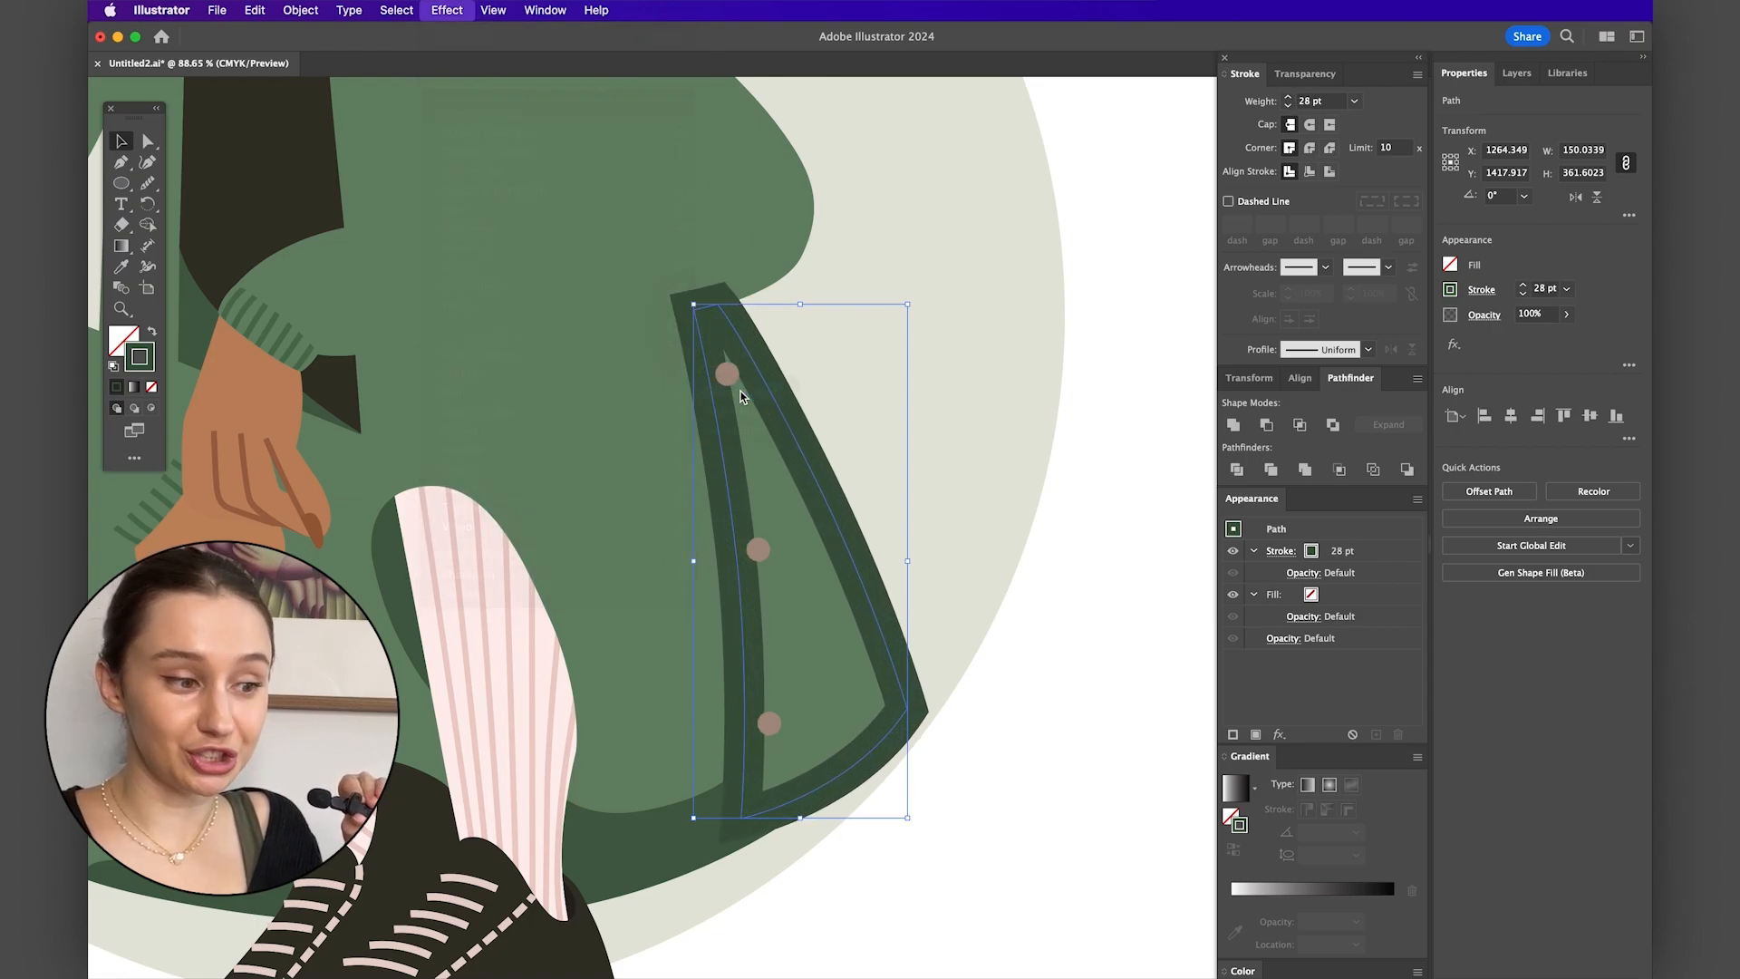
left_click_drag(1039, 505, 1041, 505)
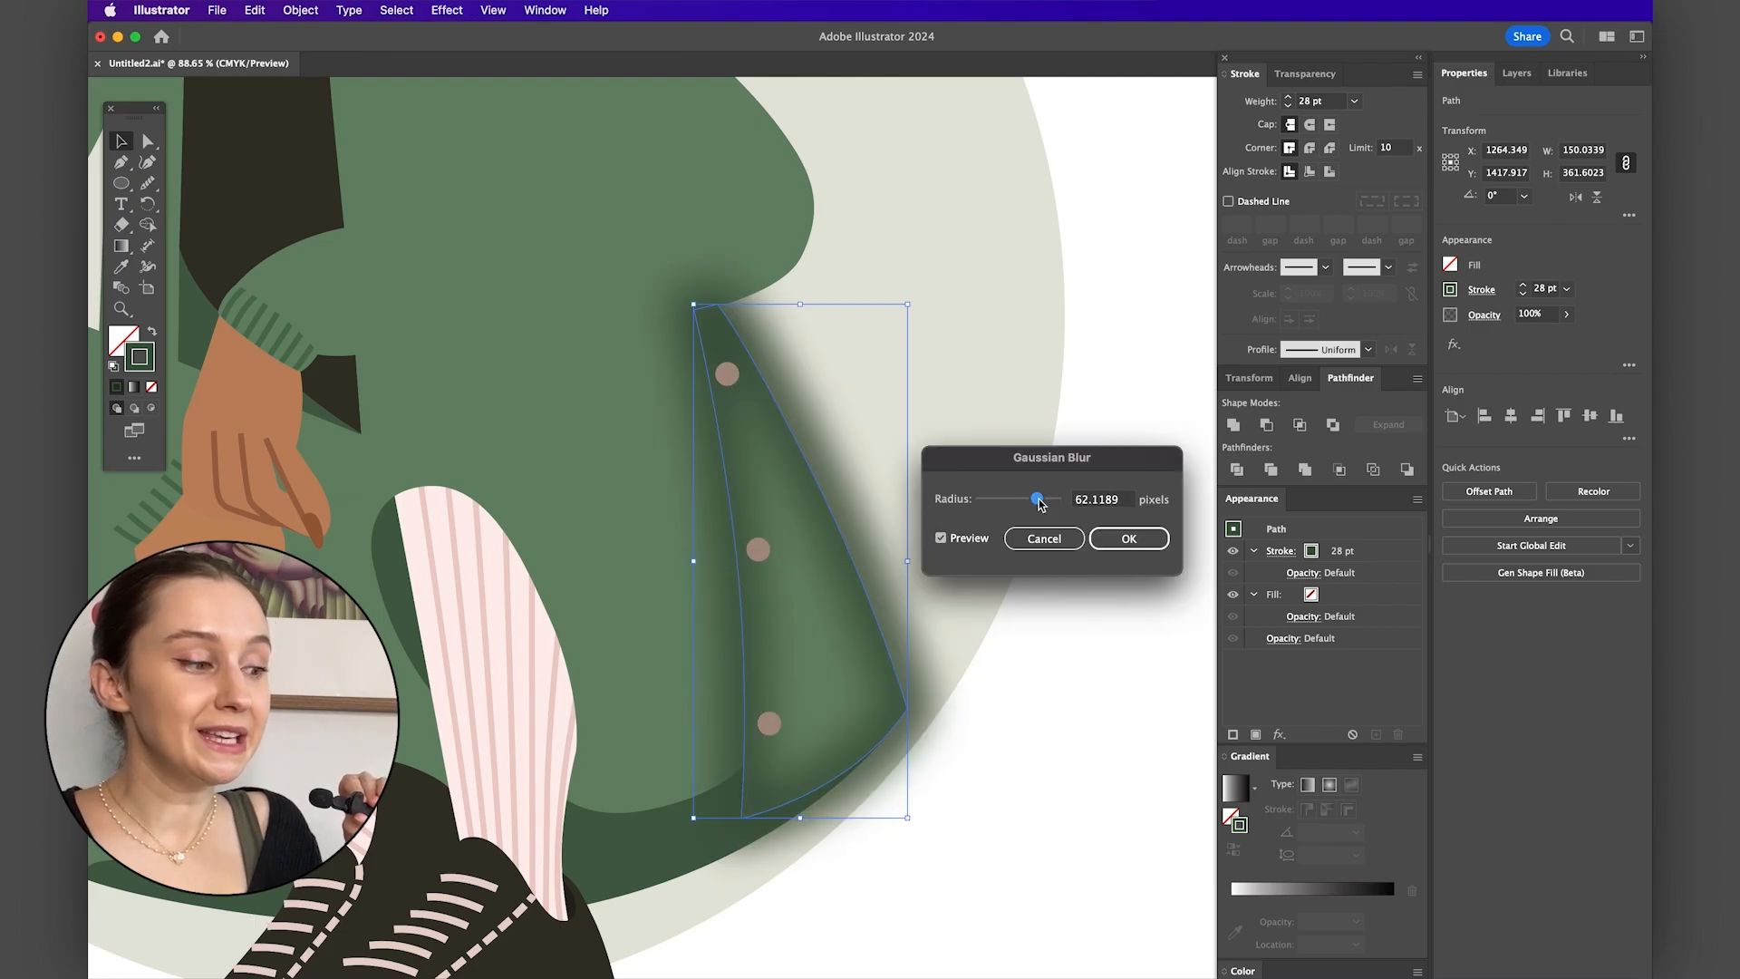
left_click(1128, 539)
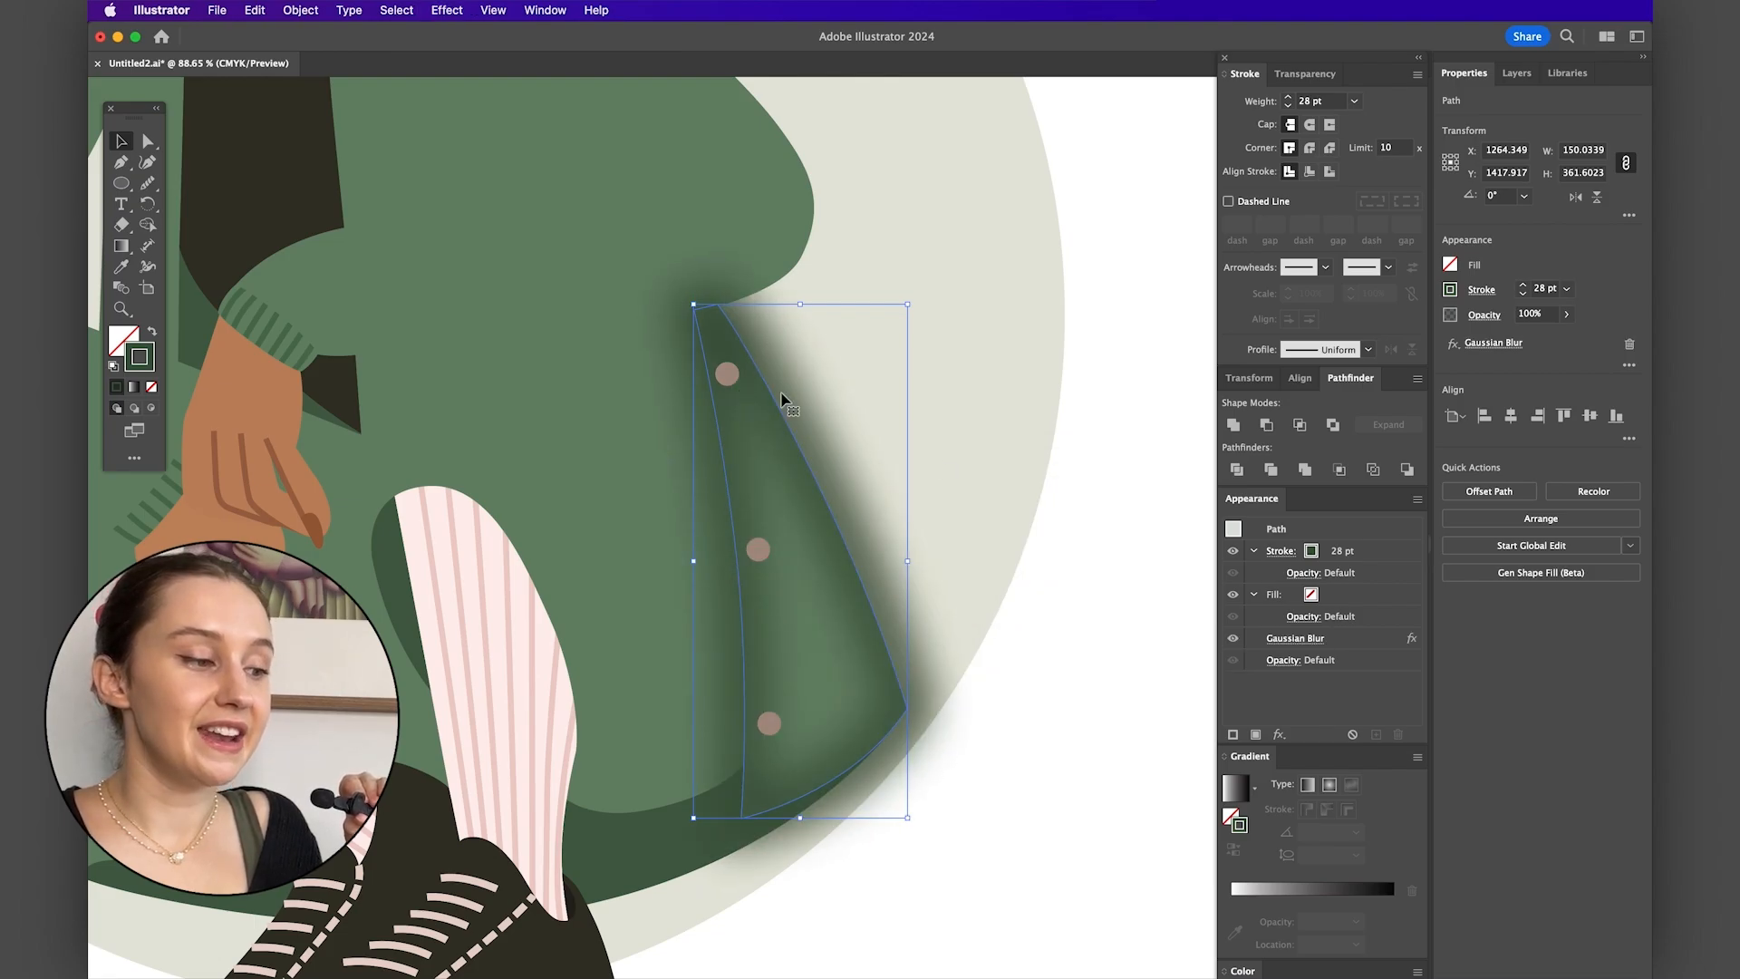
- Apply a Grain texture effect to the blurred coat panel outline with intensity 26, contrast 53 and grain type Soft
left_click(447, 10)
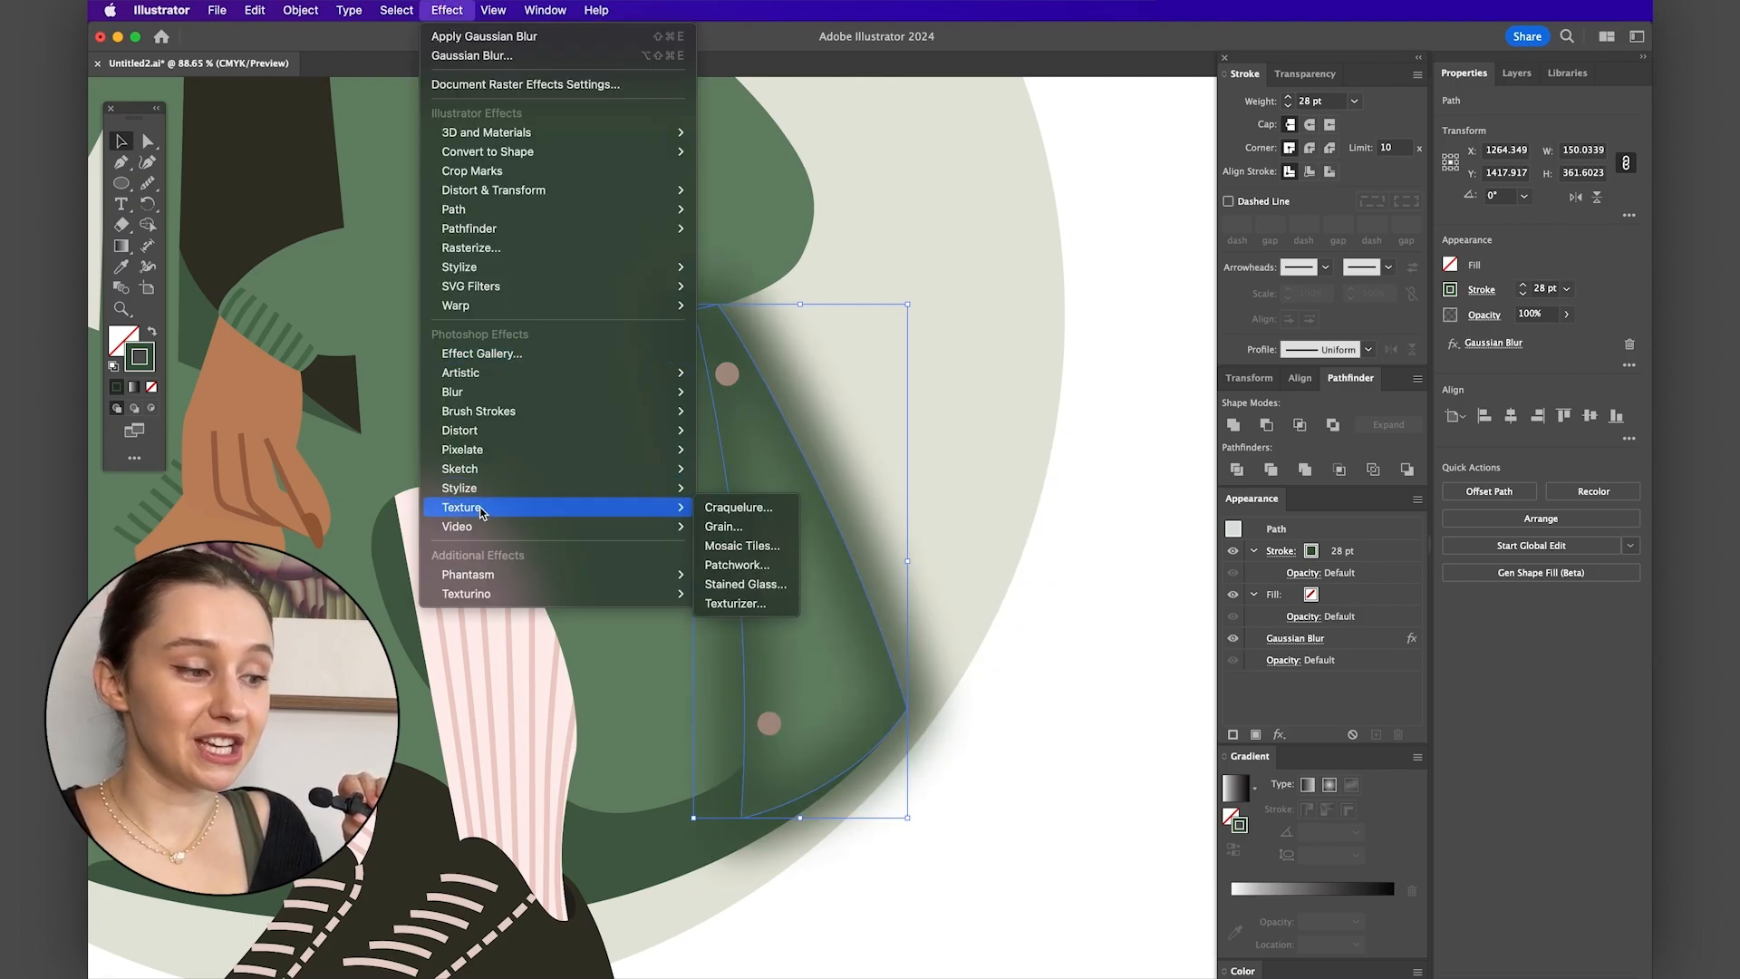
left_click(785, 529)
left_click(1291, 136)
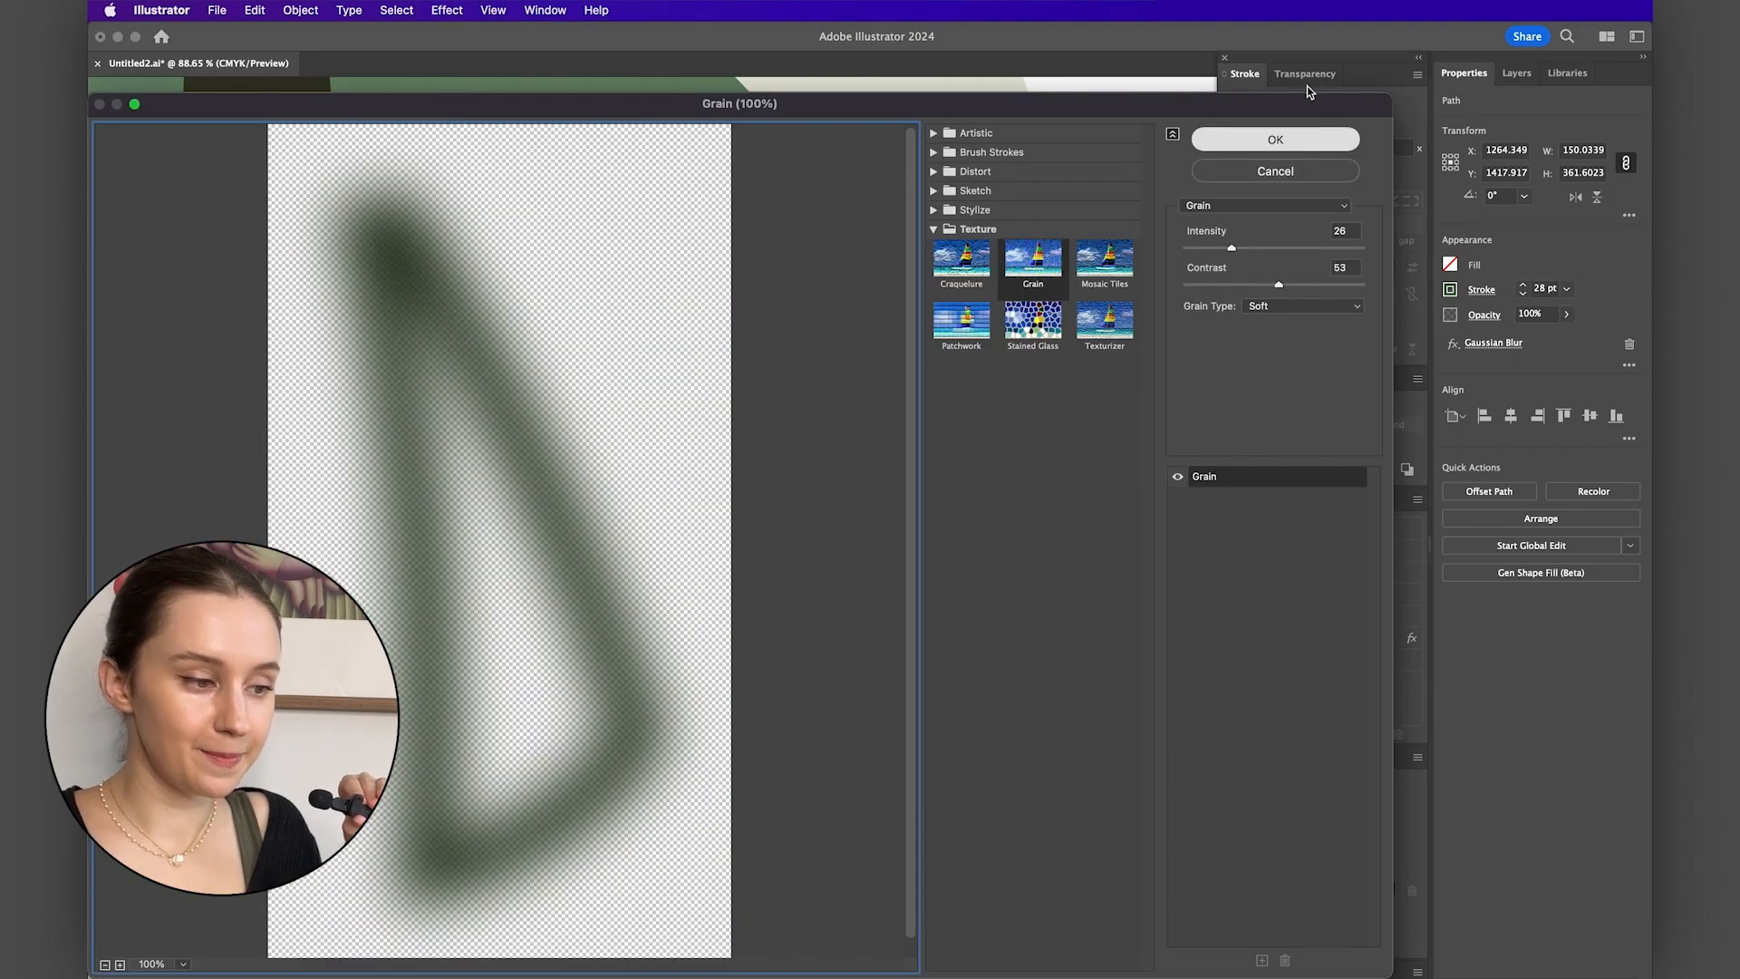
- Set the grainy coat panel outline's blending mode to Multiply
left_click(1305, 73)
left_click(1265, 100)
left_click(1263, 164)
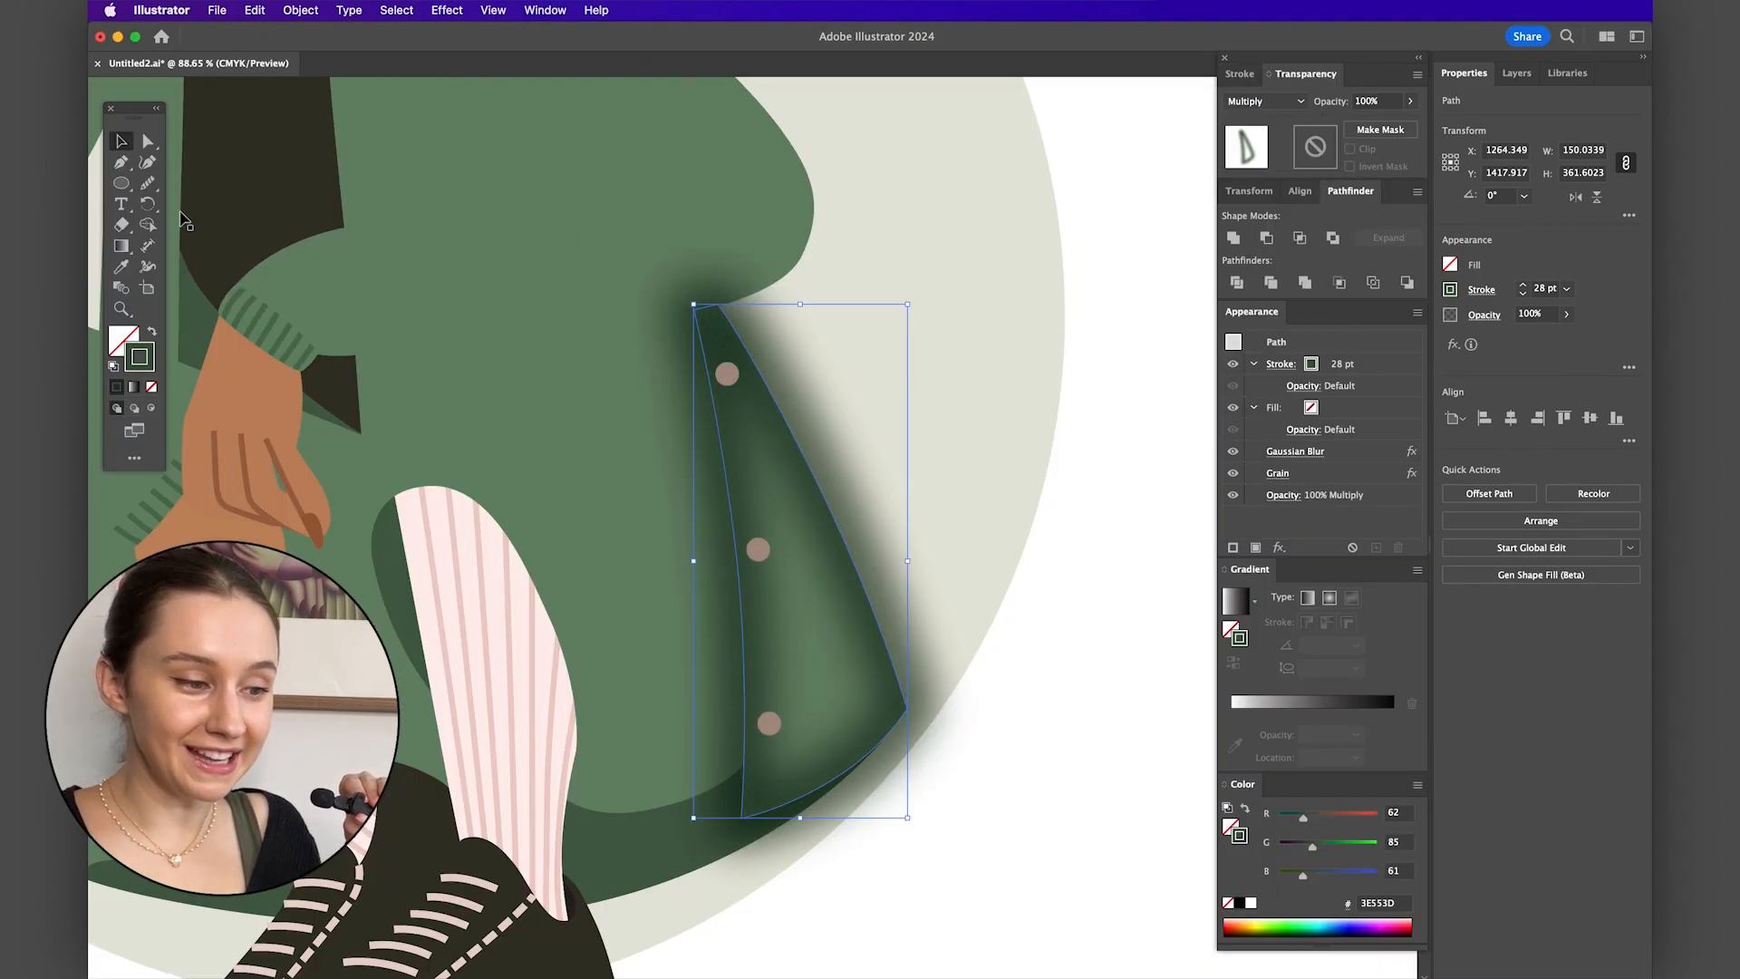
- Cut the grainy outline, paste it in place inside the buttoned coat panel shape using Draw Inside, and restore normal drawing mode
left_click(254, 10)
left_click(260, 85)
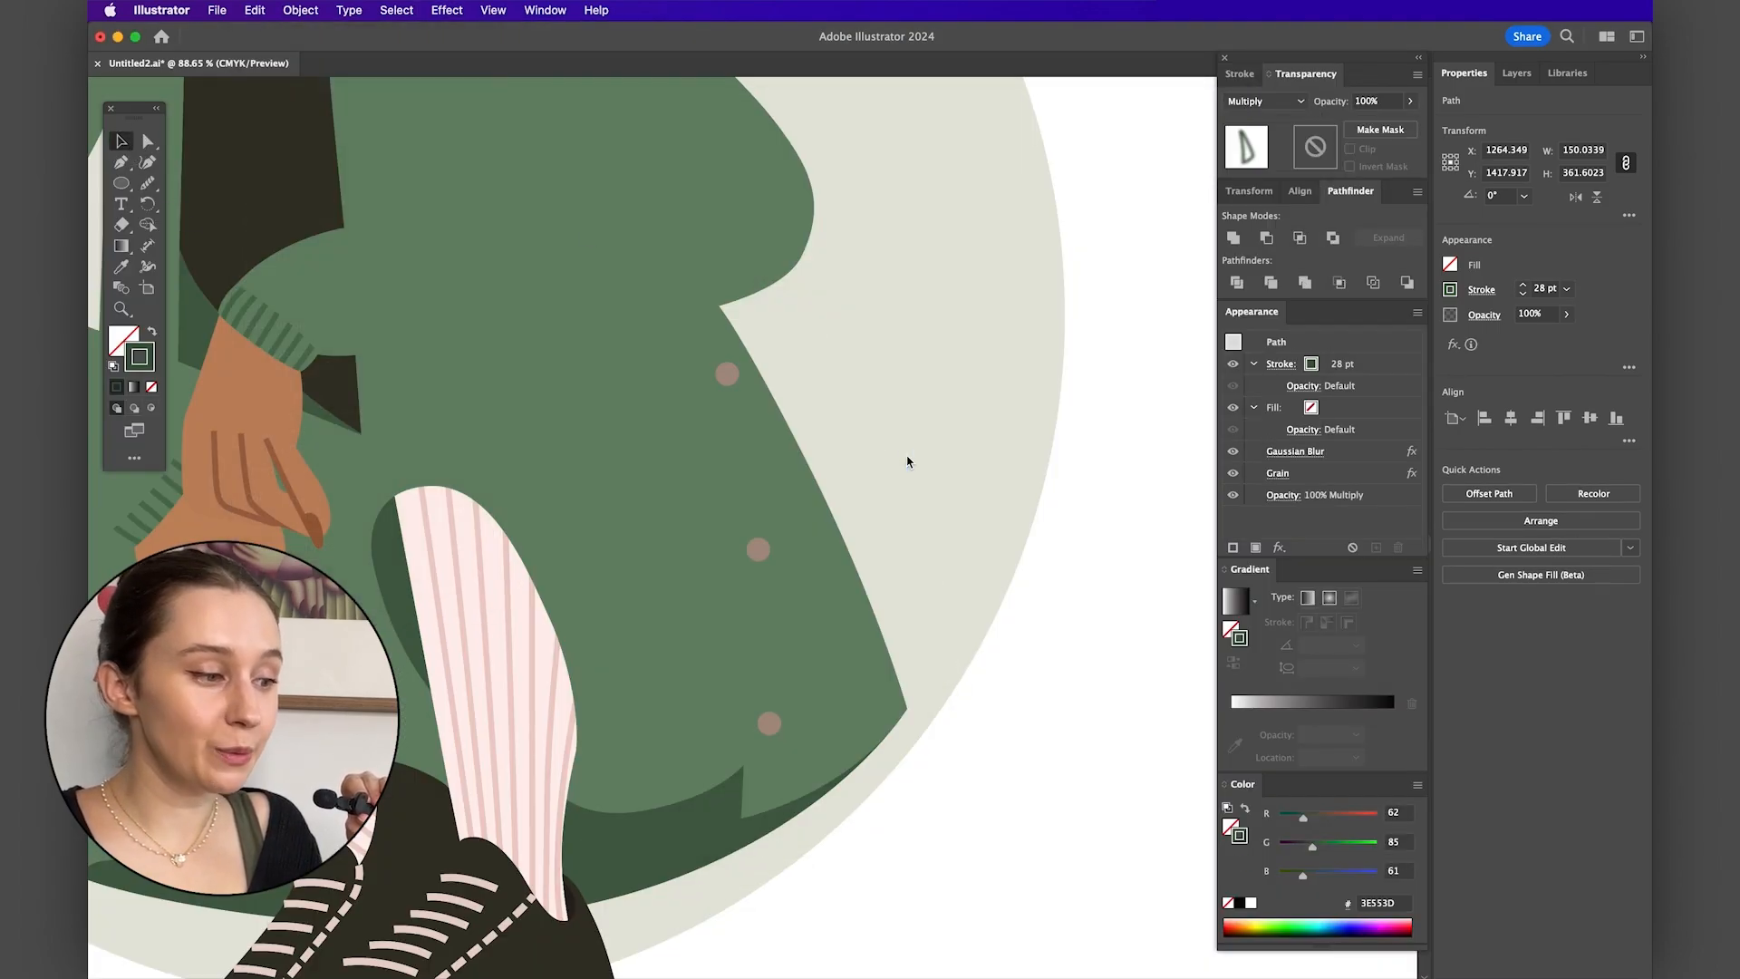
left_click(813, 547)
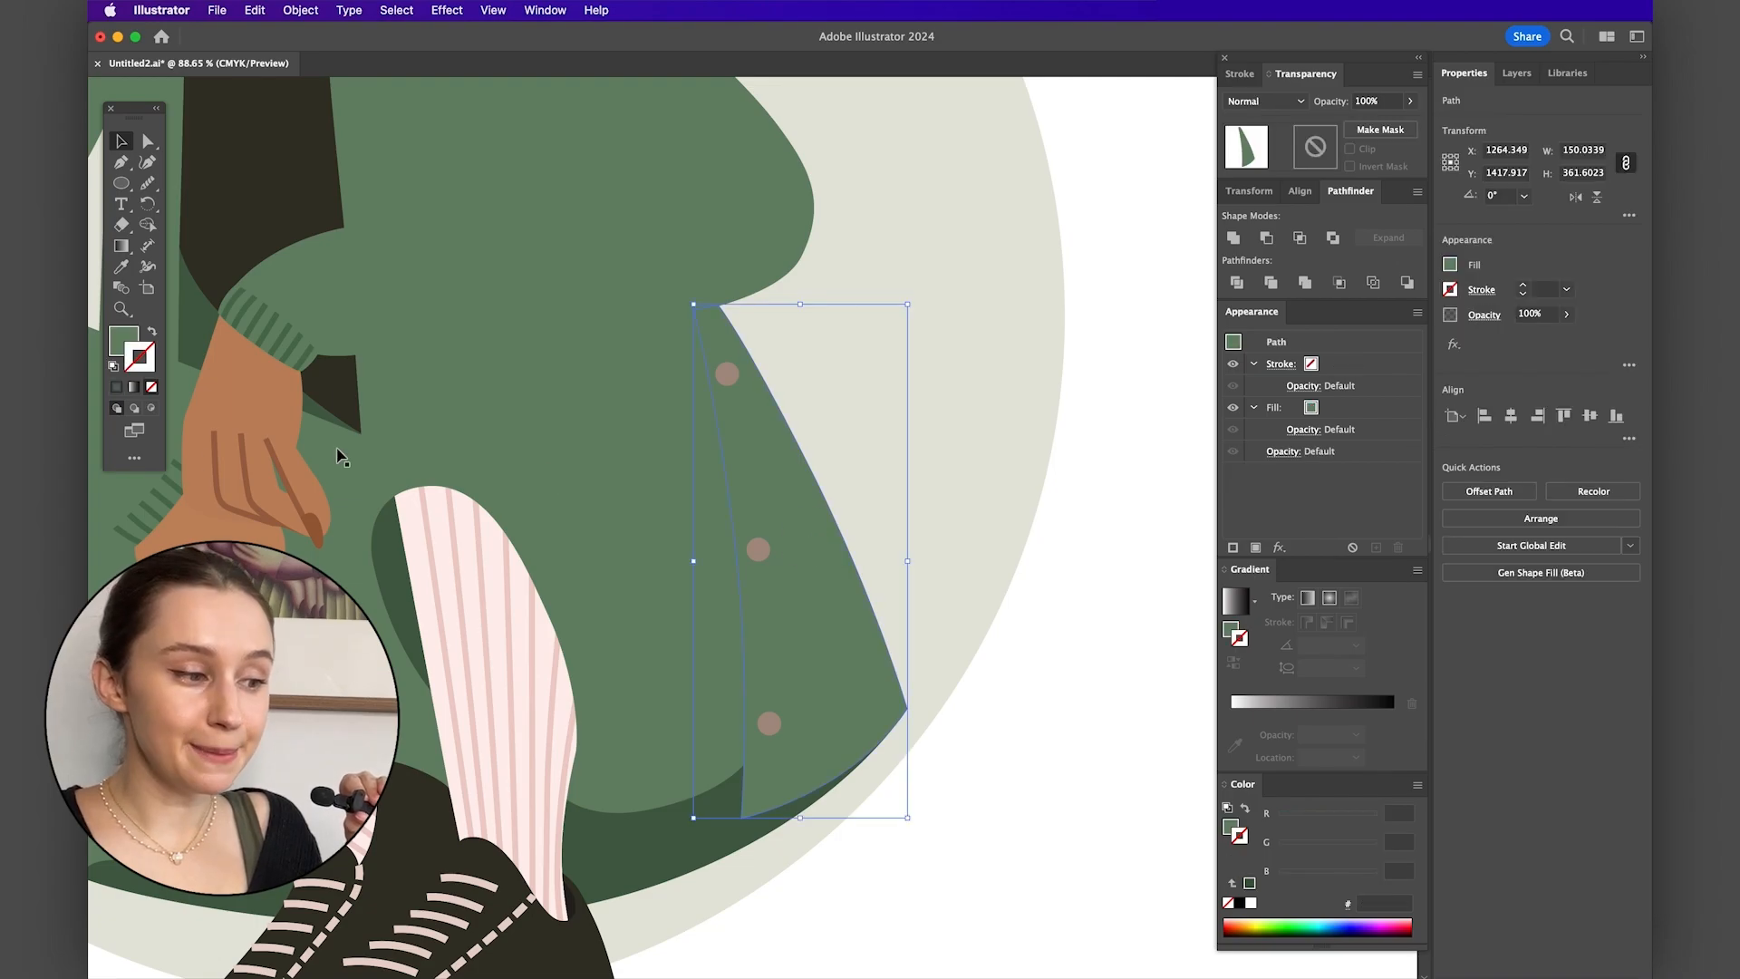
left_click(152, 409)
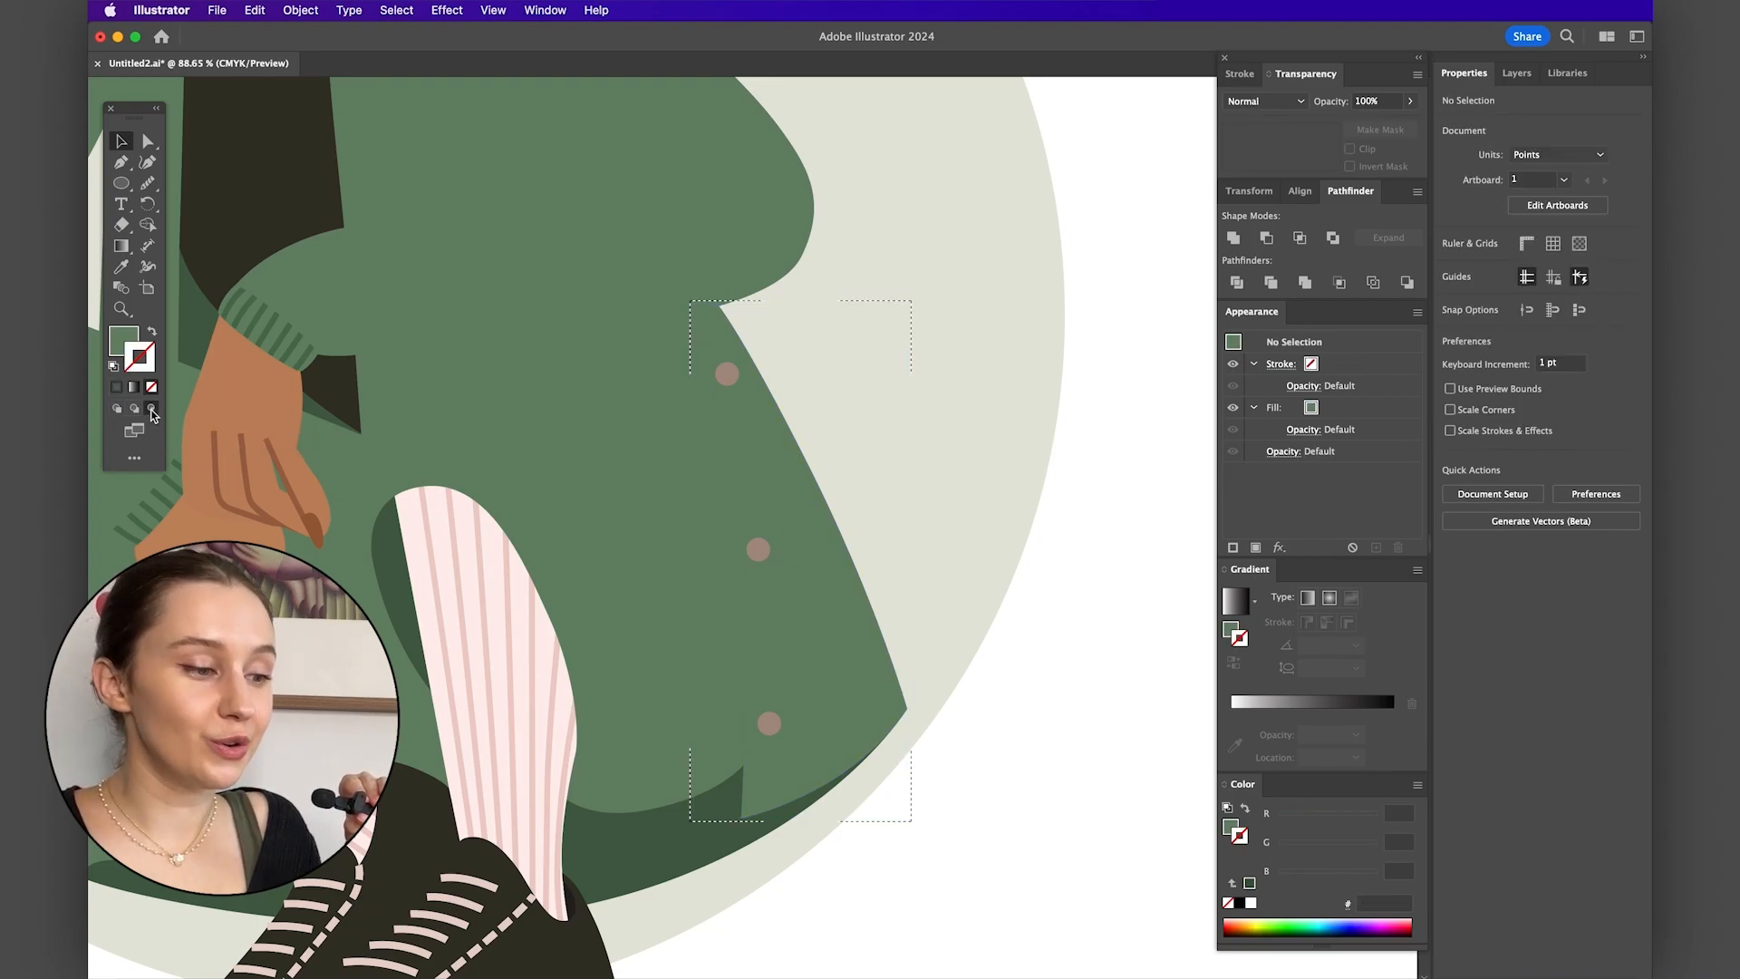
left_click(265, 11)
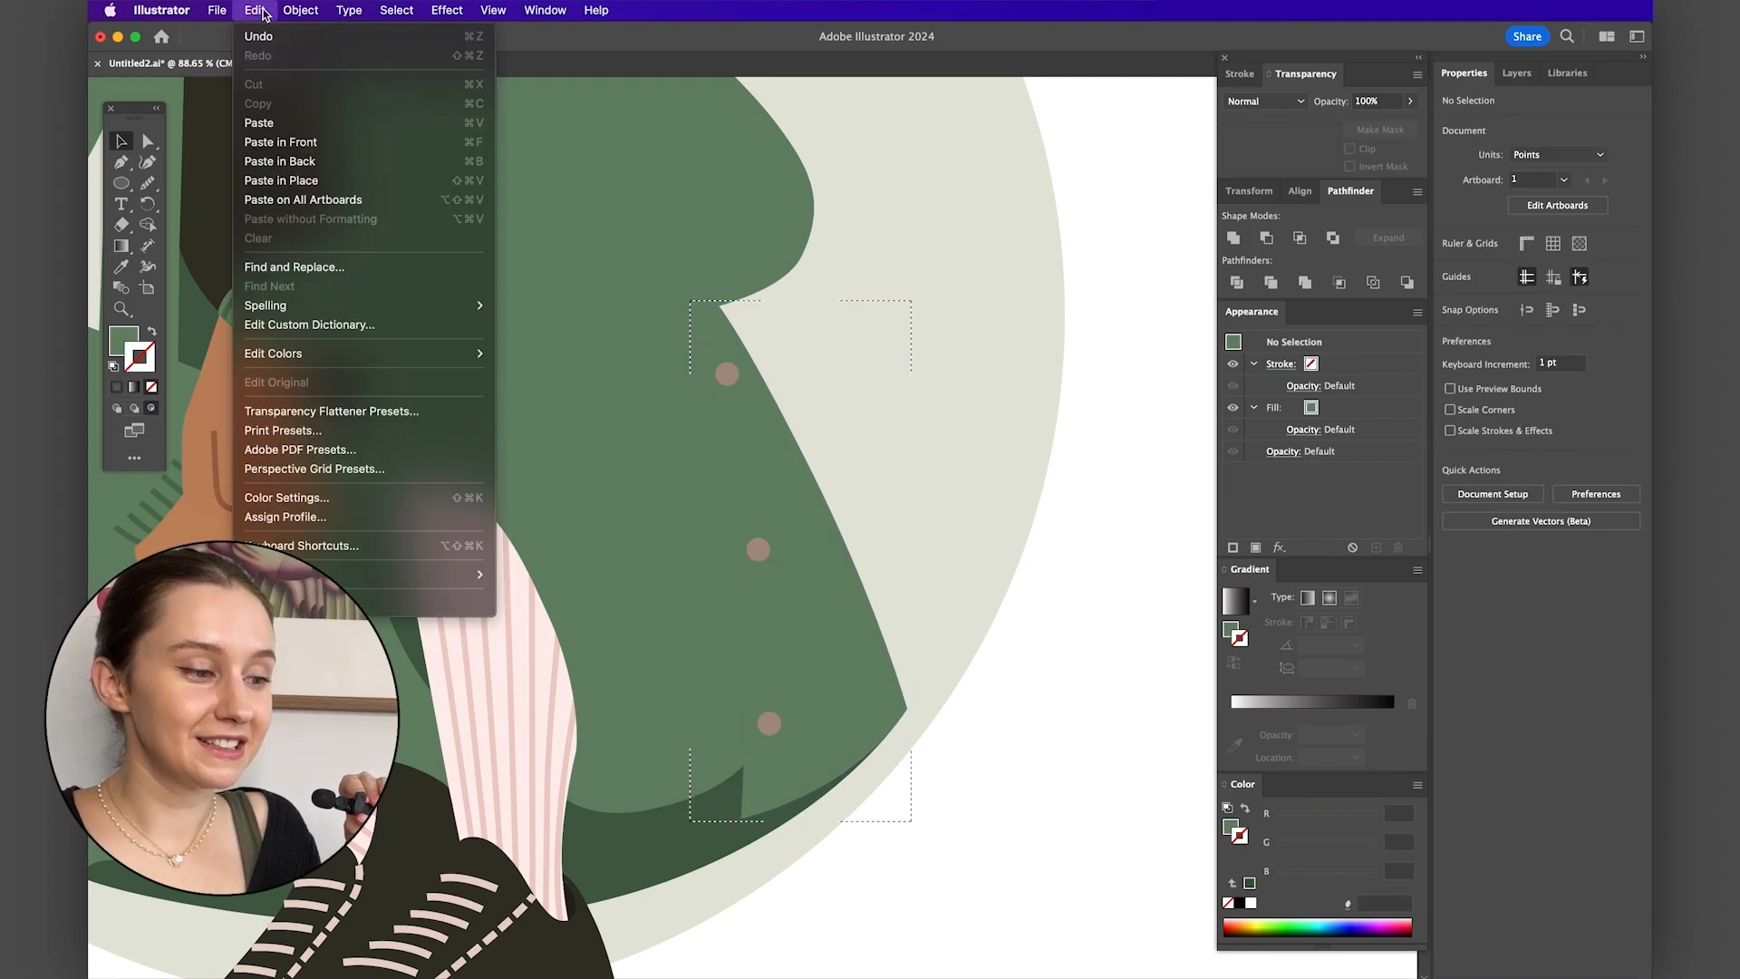
left_click(292, 182)
left_click(116, 409)
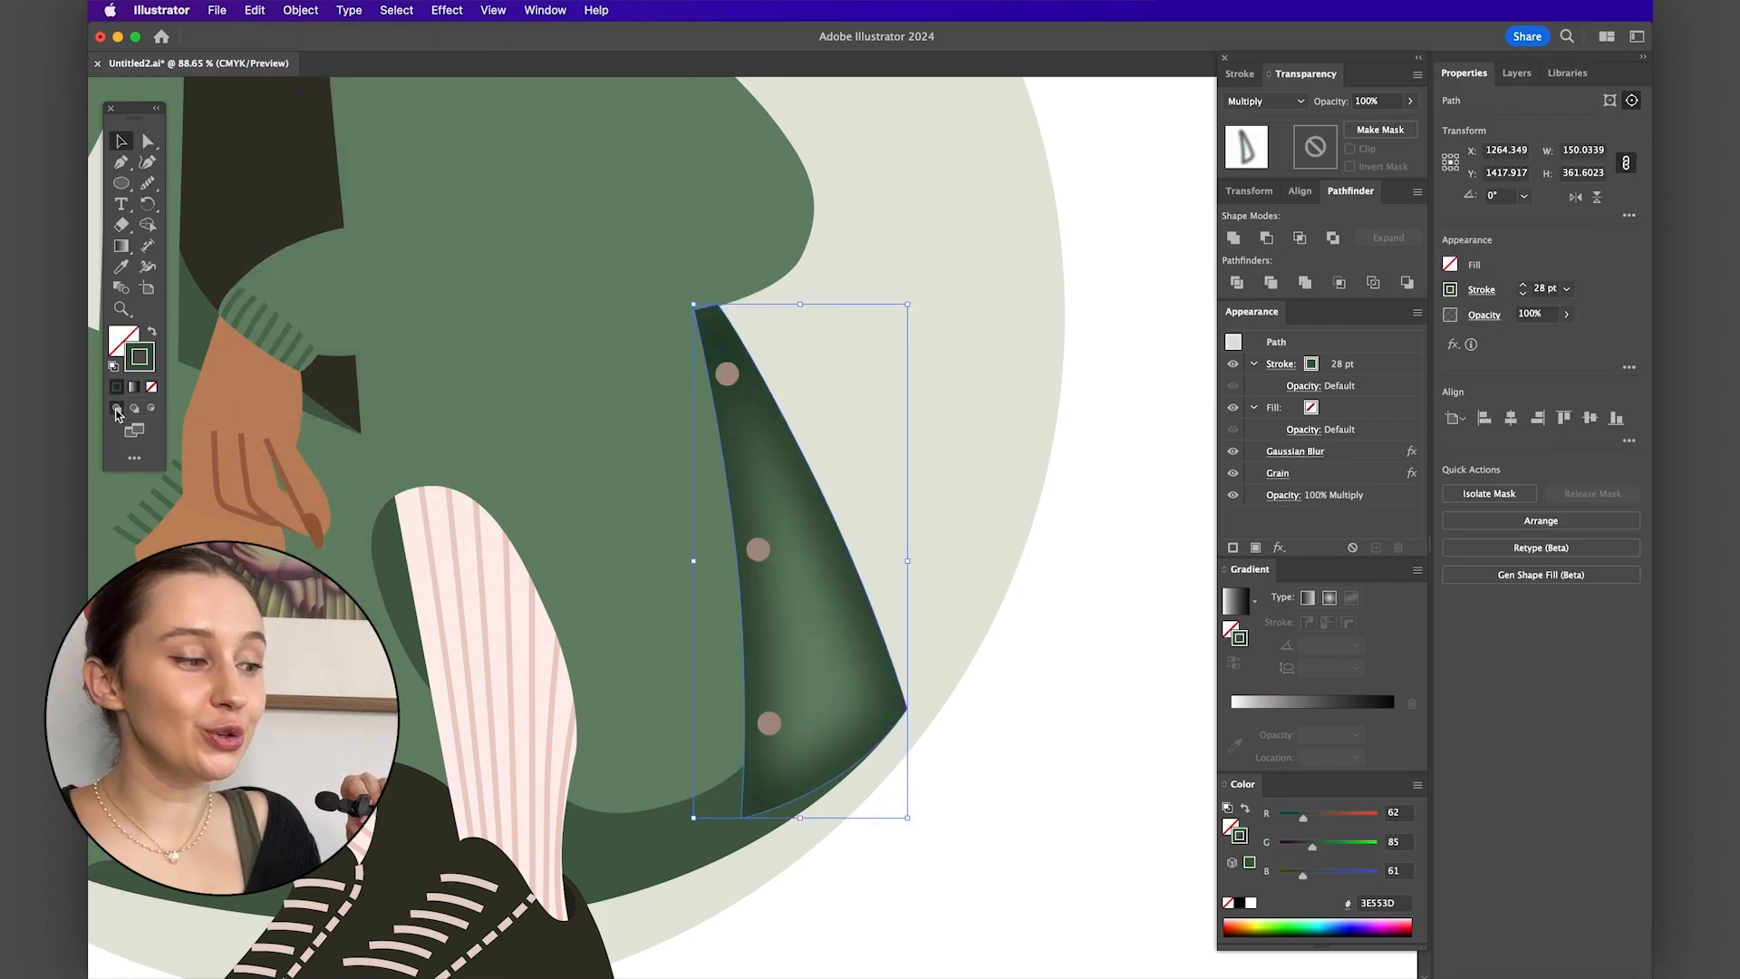
- Draw an unfilled circle about 78 pt wide with the 28 pt dark green stroke beside the woman's shoulder, and move it slightly outward
scroll(861, 614, "down", 5)
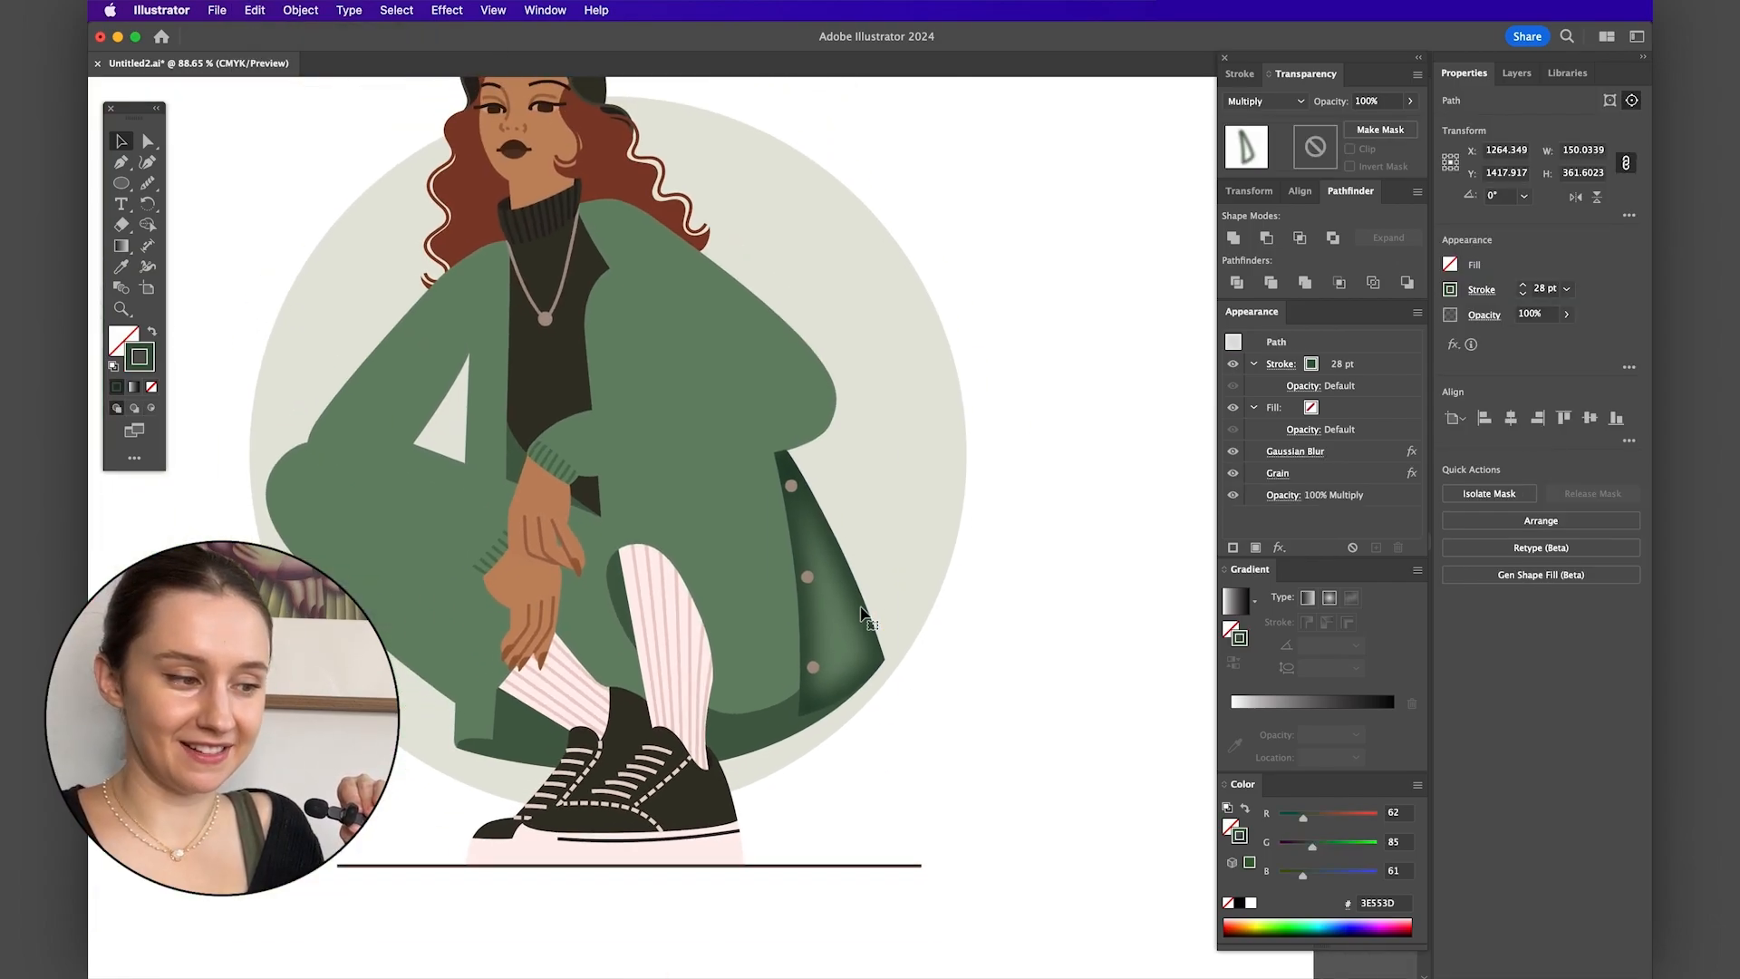
scroll(861, 615, "up", 3)
scroll(861, 614, "down", 1)
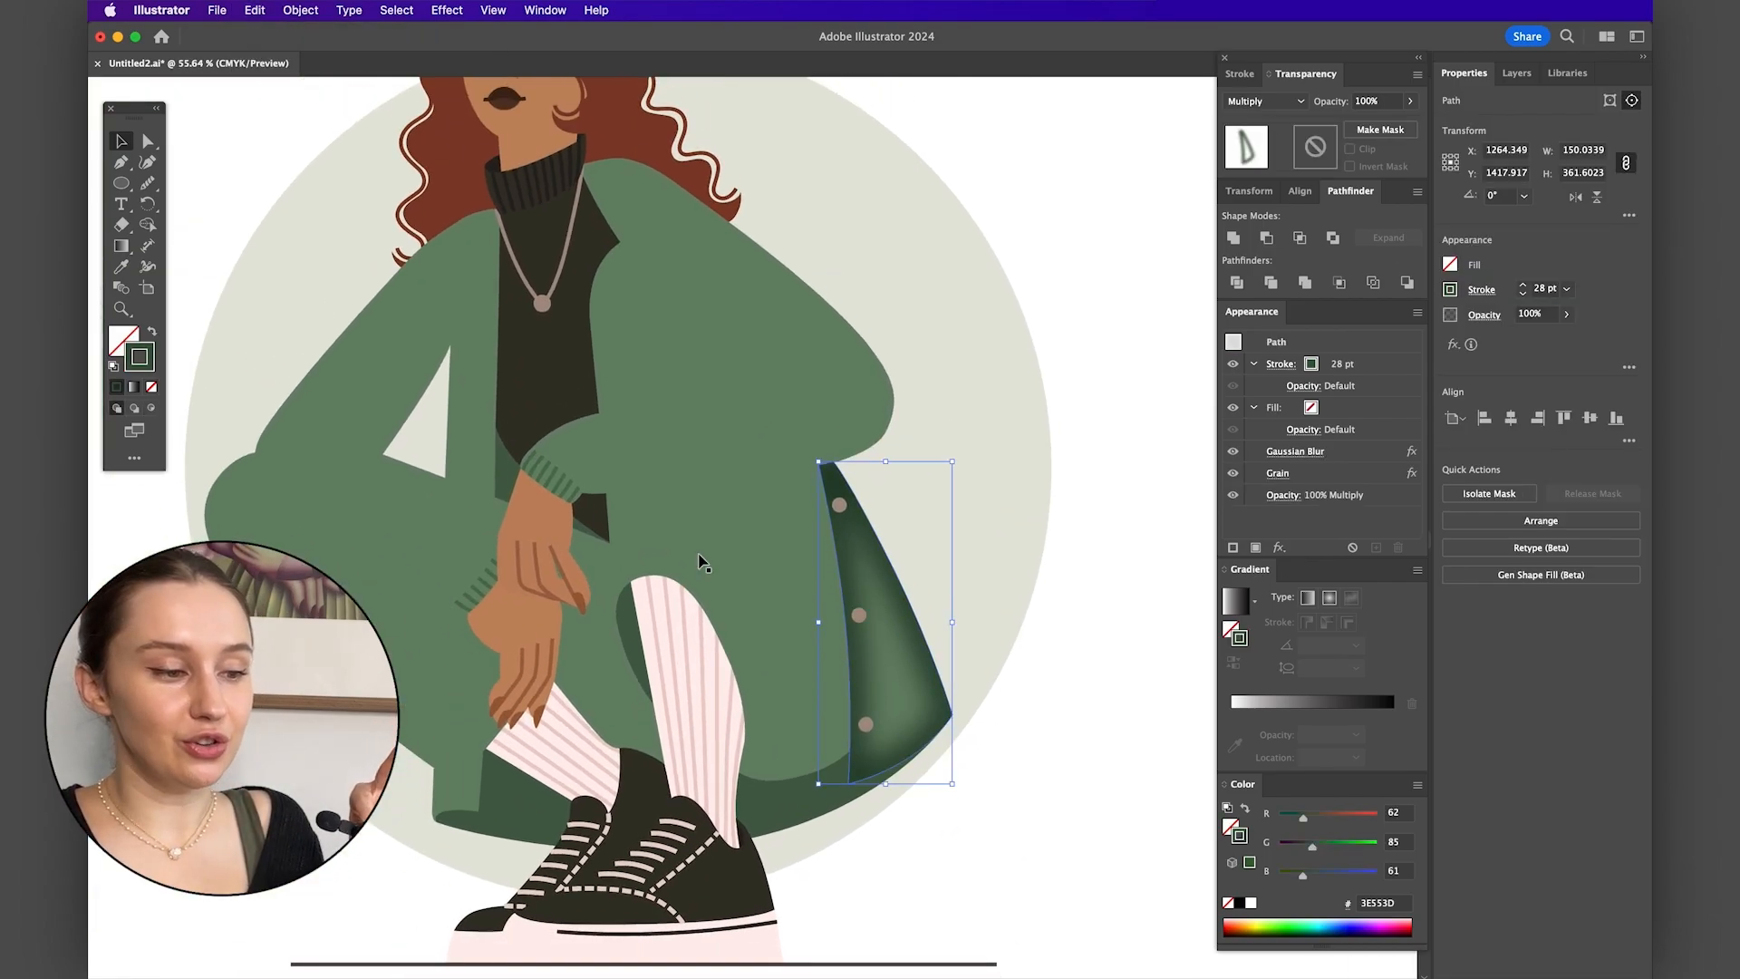
left_click(127, 182)
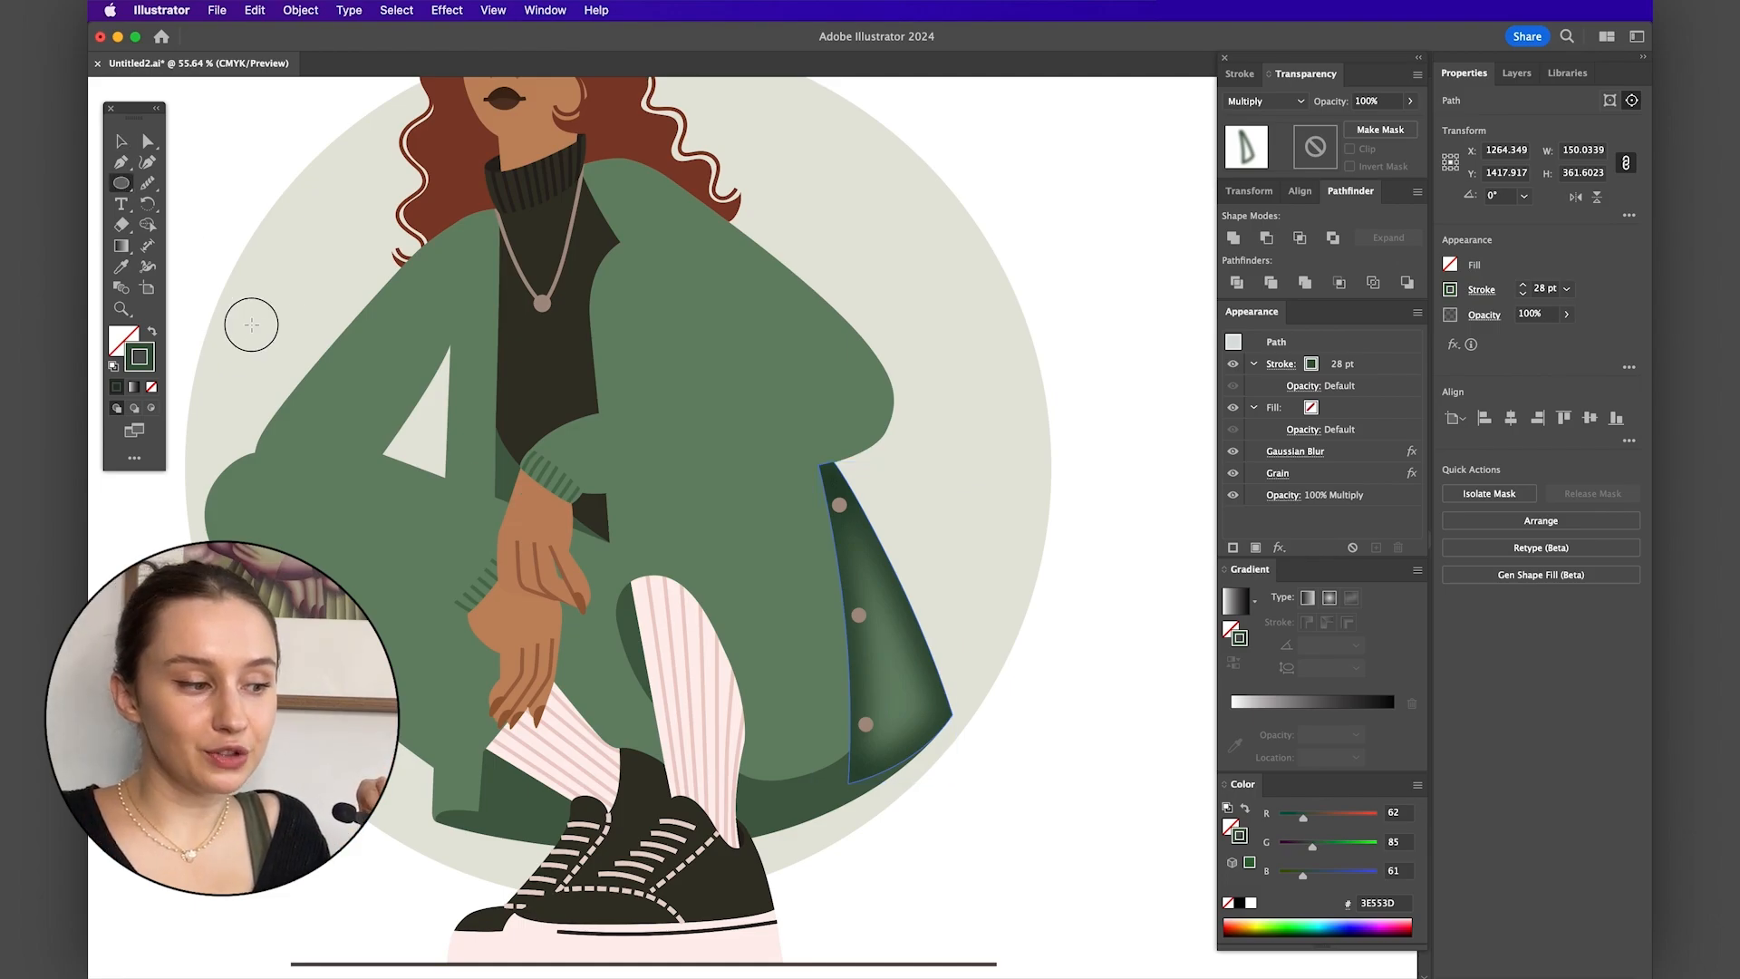
left_click_drag(231, 341, 301, 272)
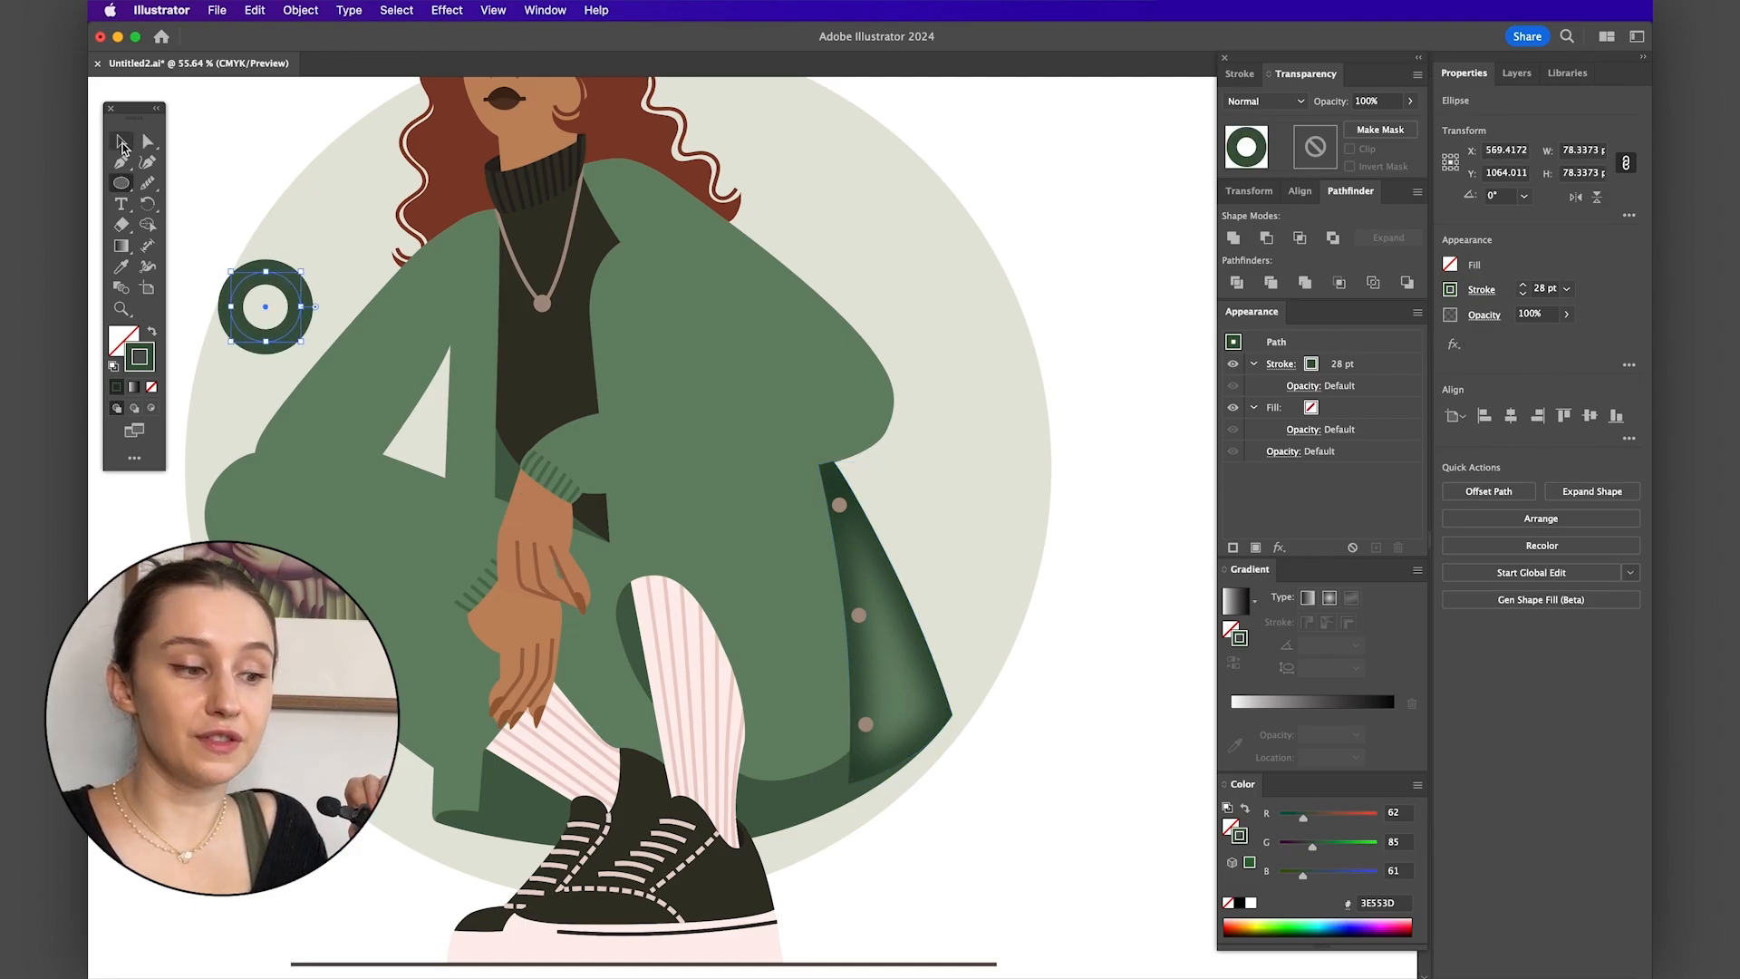
left_click(122, 144)
scroll(264, 328, "up", 3)
scroll(263, 329, "left", 3)
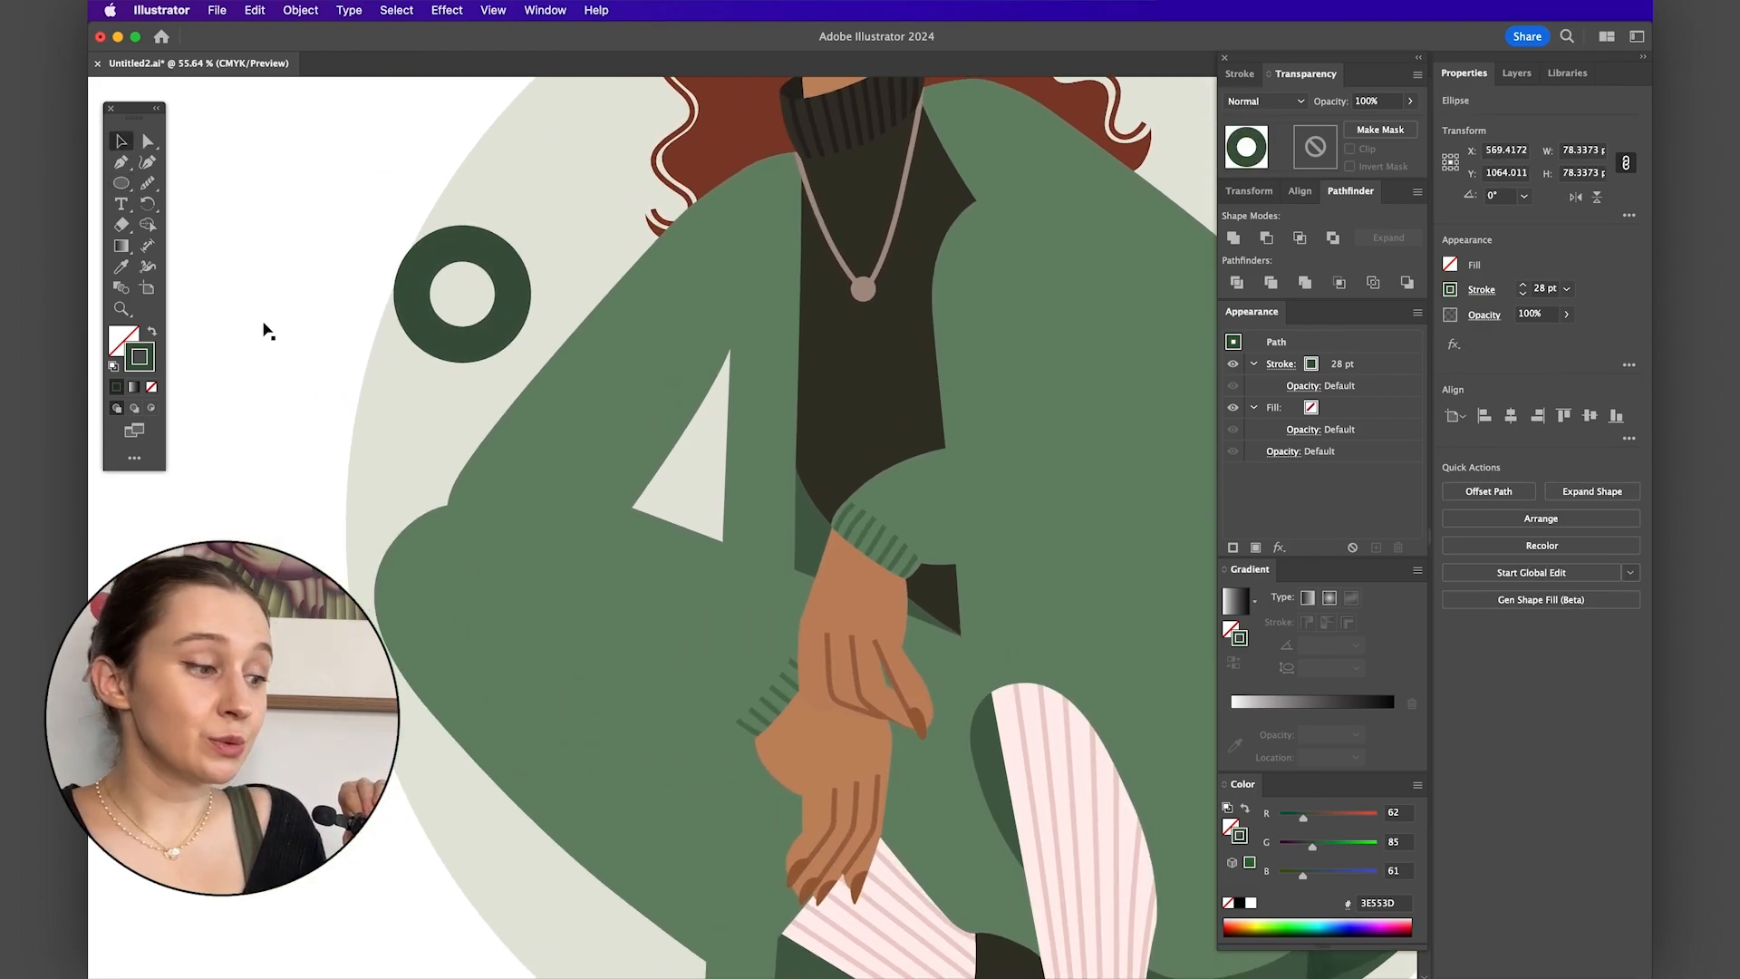
left_click_drag(498, 349, 409, 355)
scroll(399, 356, "down", 2)
scroll(388, 357, "down", 4)
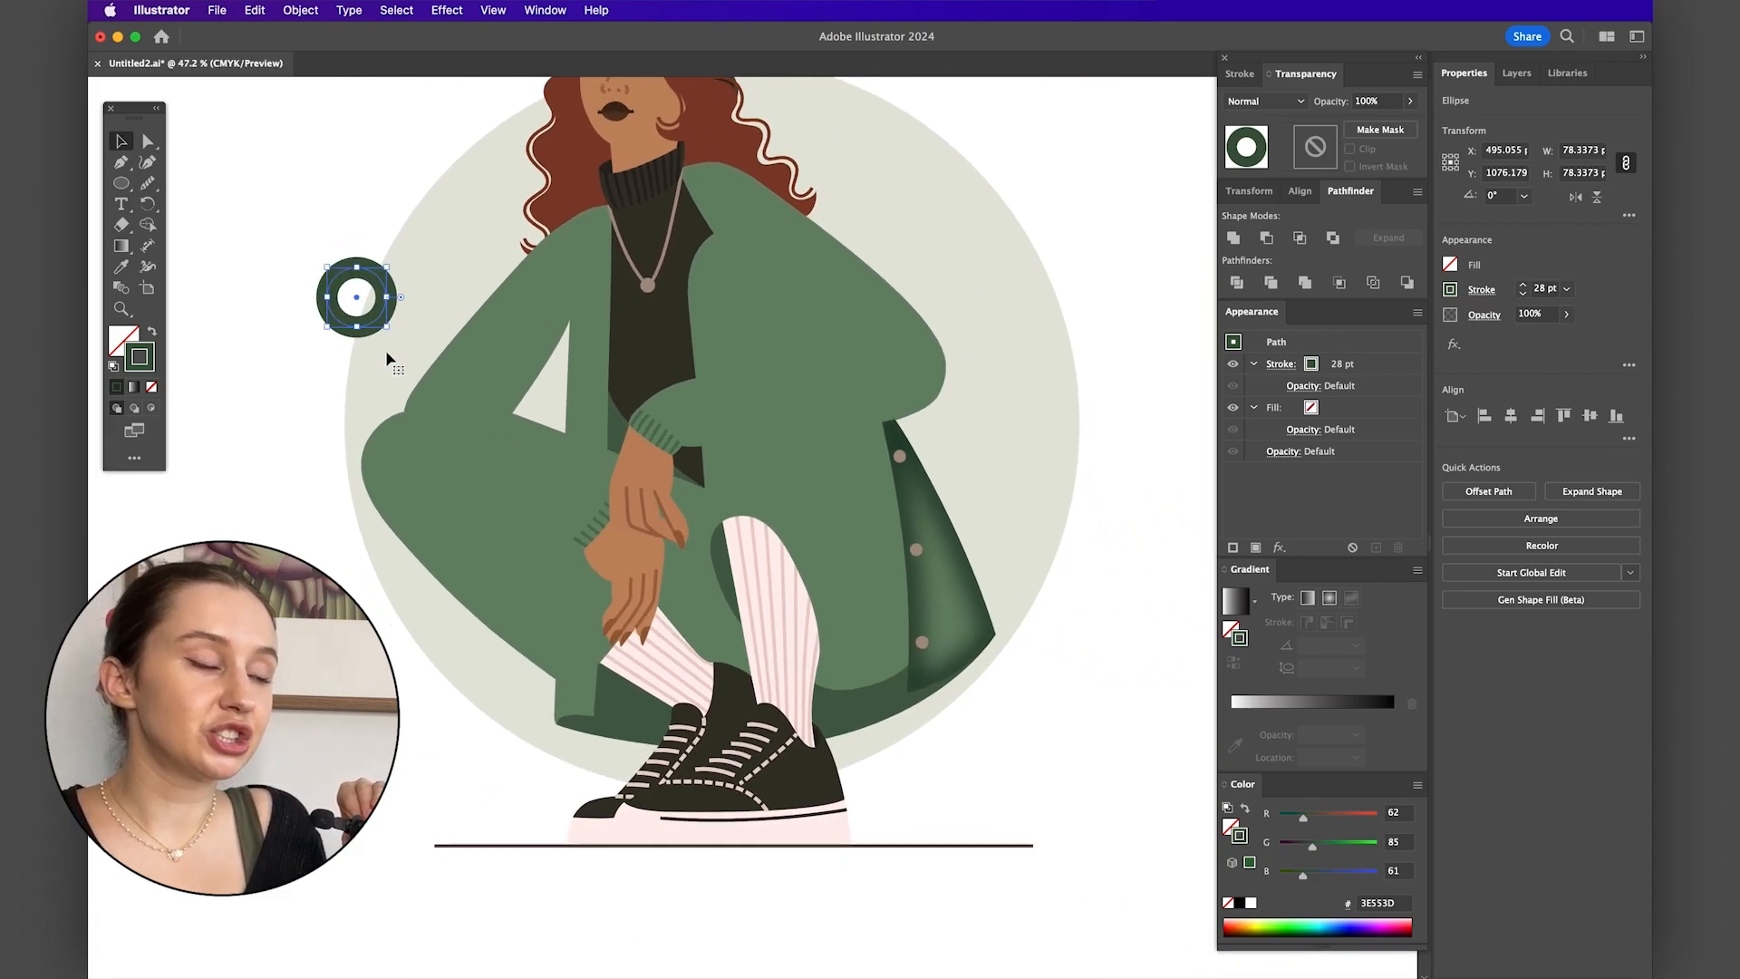
scroll(471, 441, "up", 2)
scroll(471, 441, "right", 2)
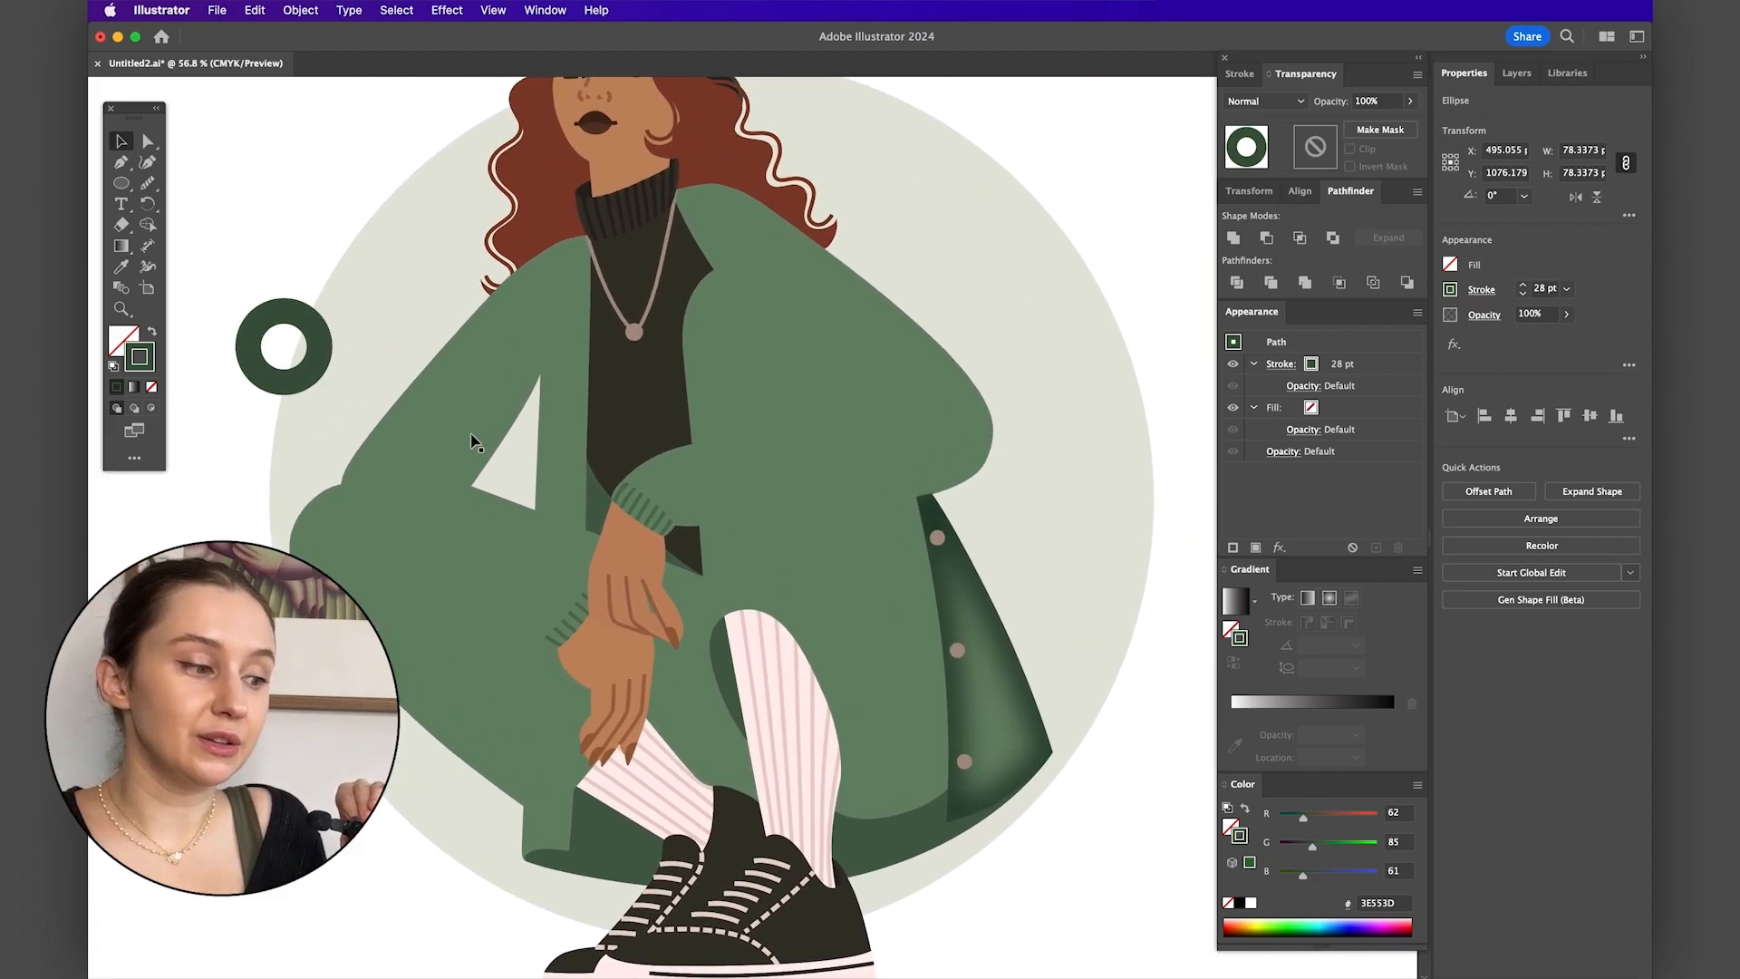
scroll(472, 441, "left", 2)
scroll(471, 442, "down", 1)
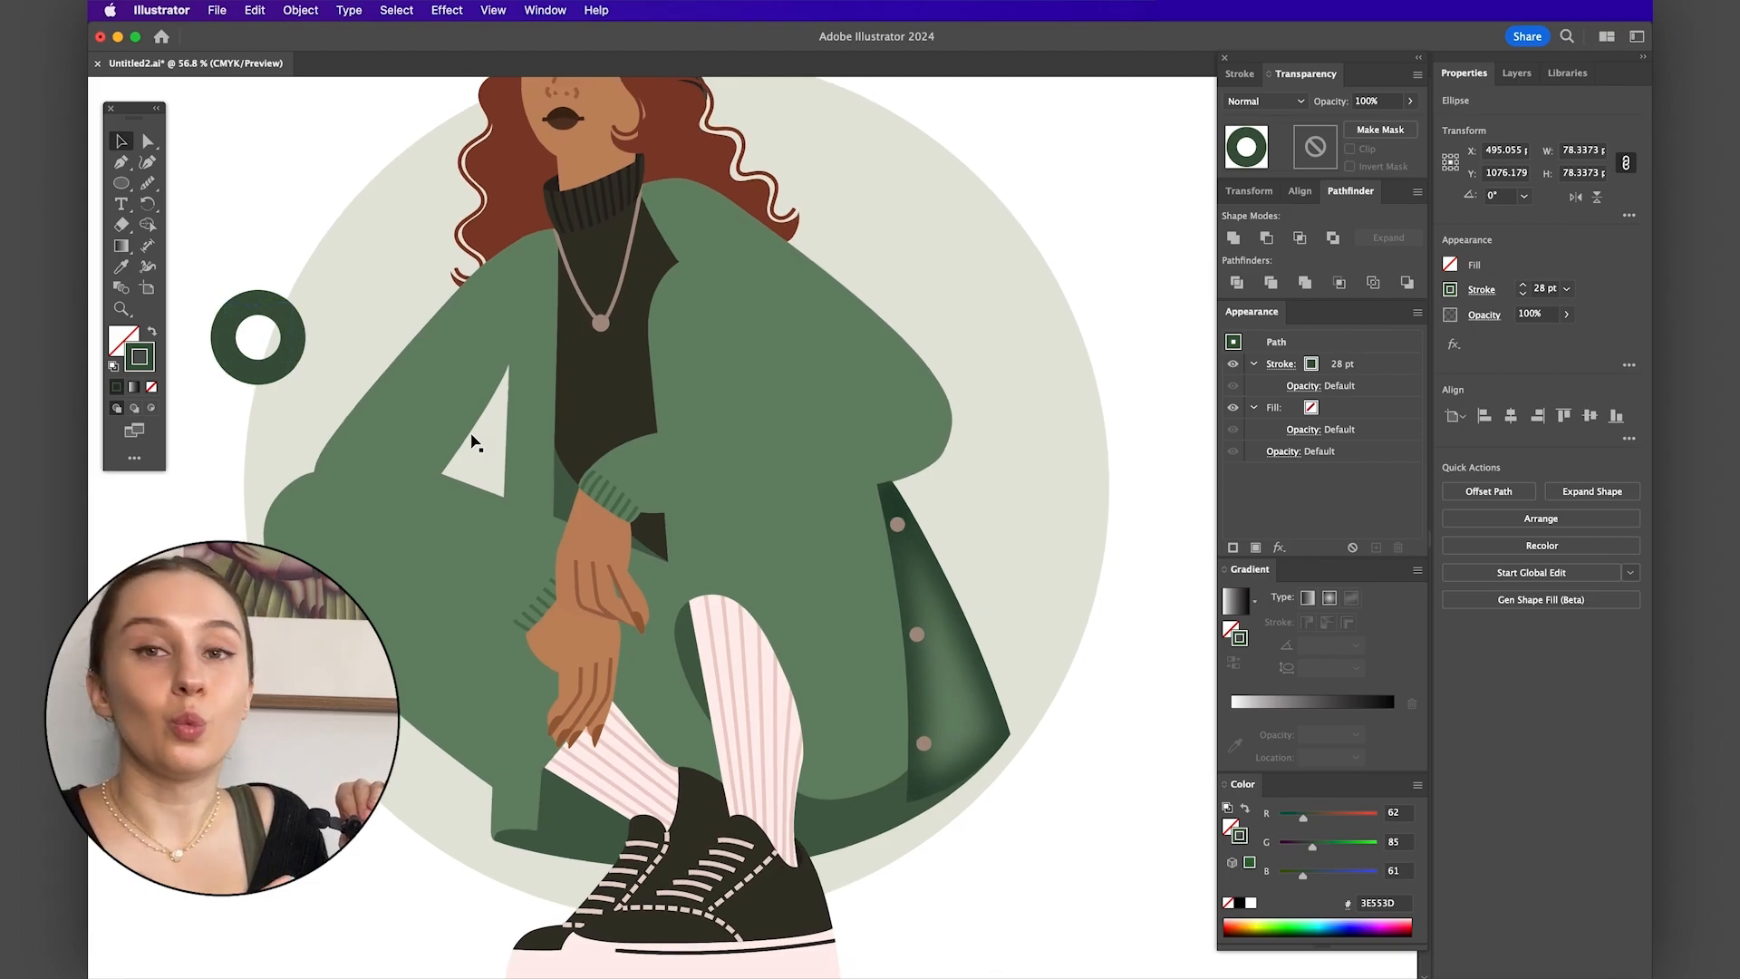
scroll(471, 441, "down", 2)
scroll(472, 442, "left", 1)
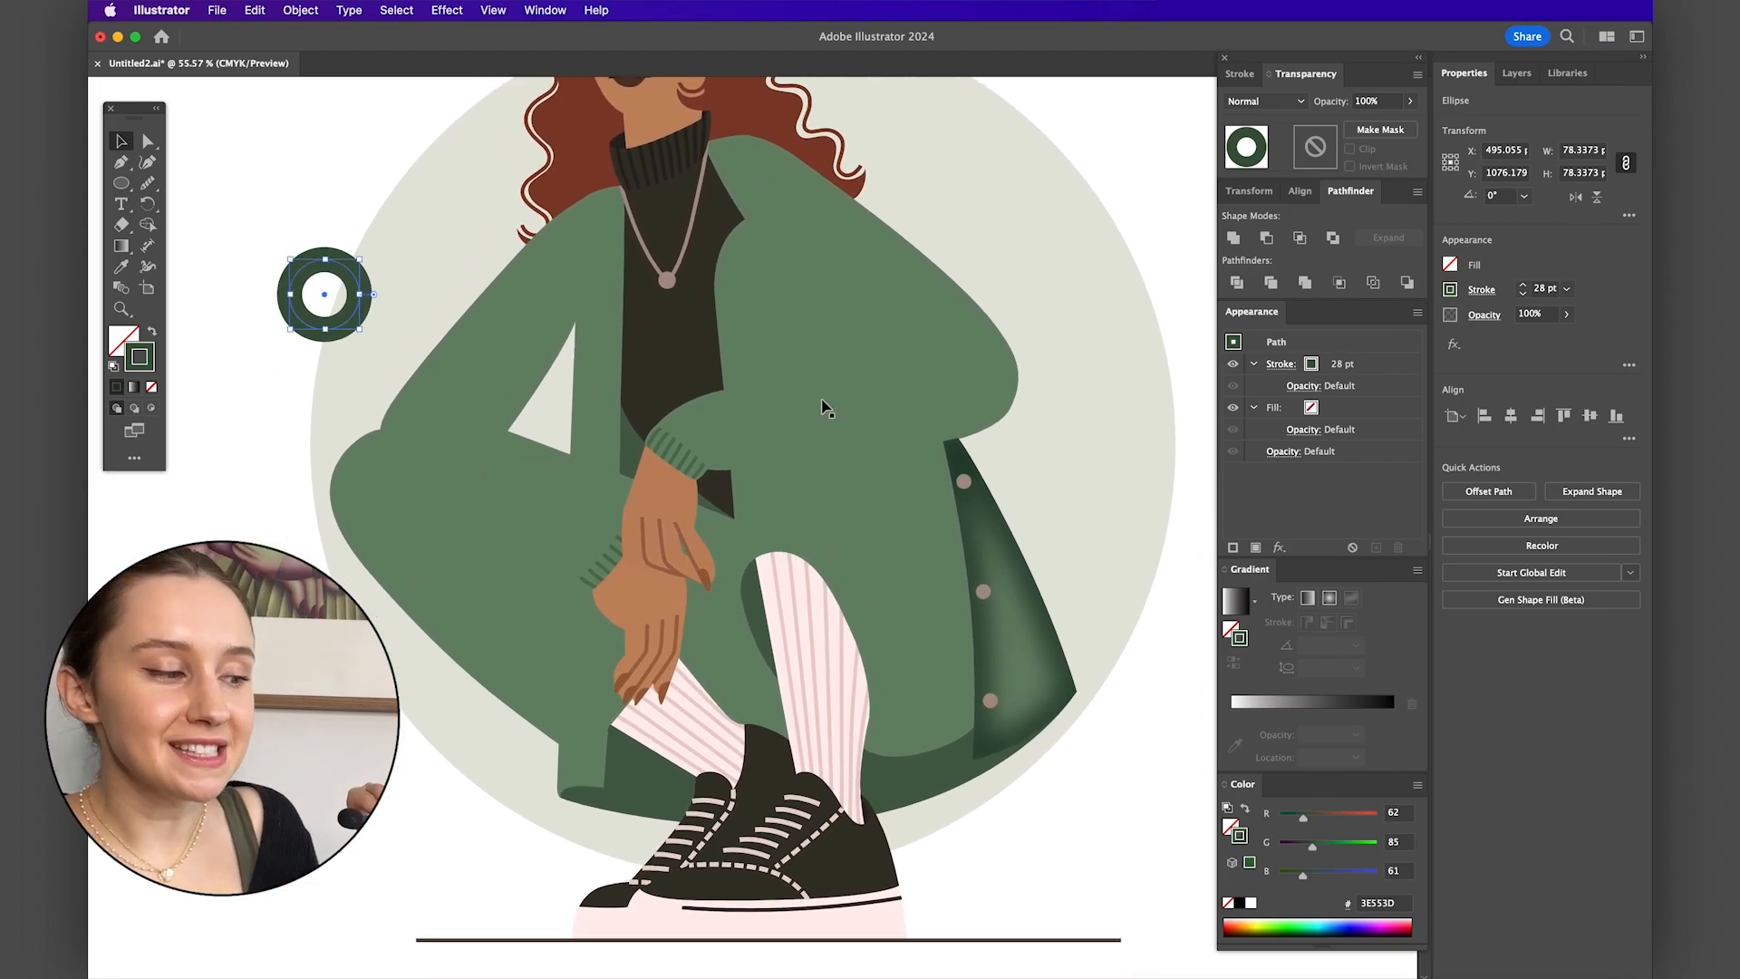
- Recolour the rear leg shape next to the buttoned coat panel with the darker green fill 417041
left_click(761, 402)
scroll(934, 529, "up", 3)
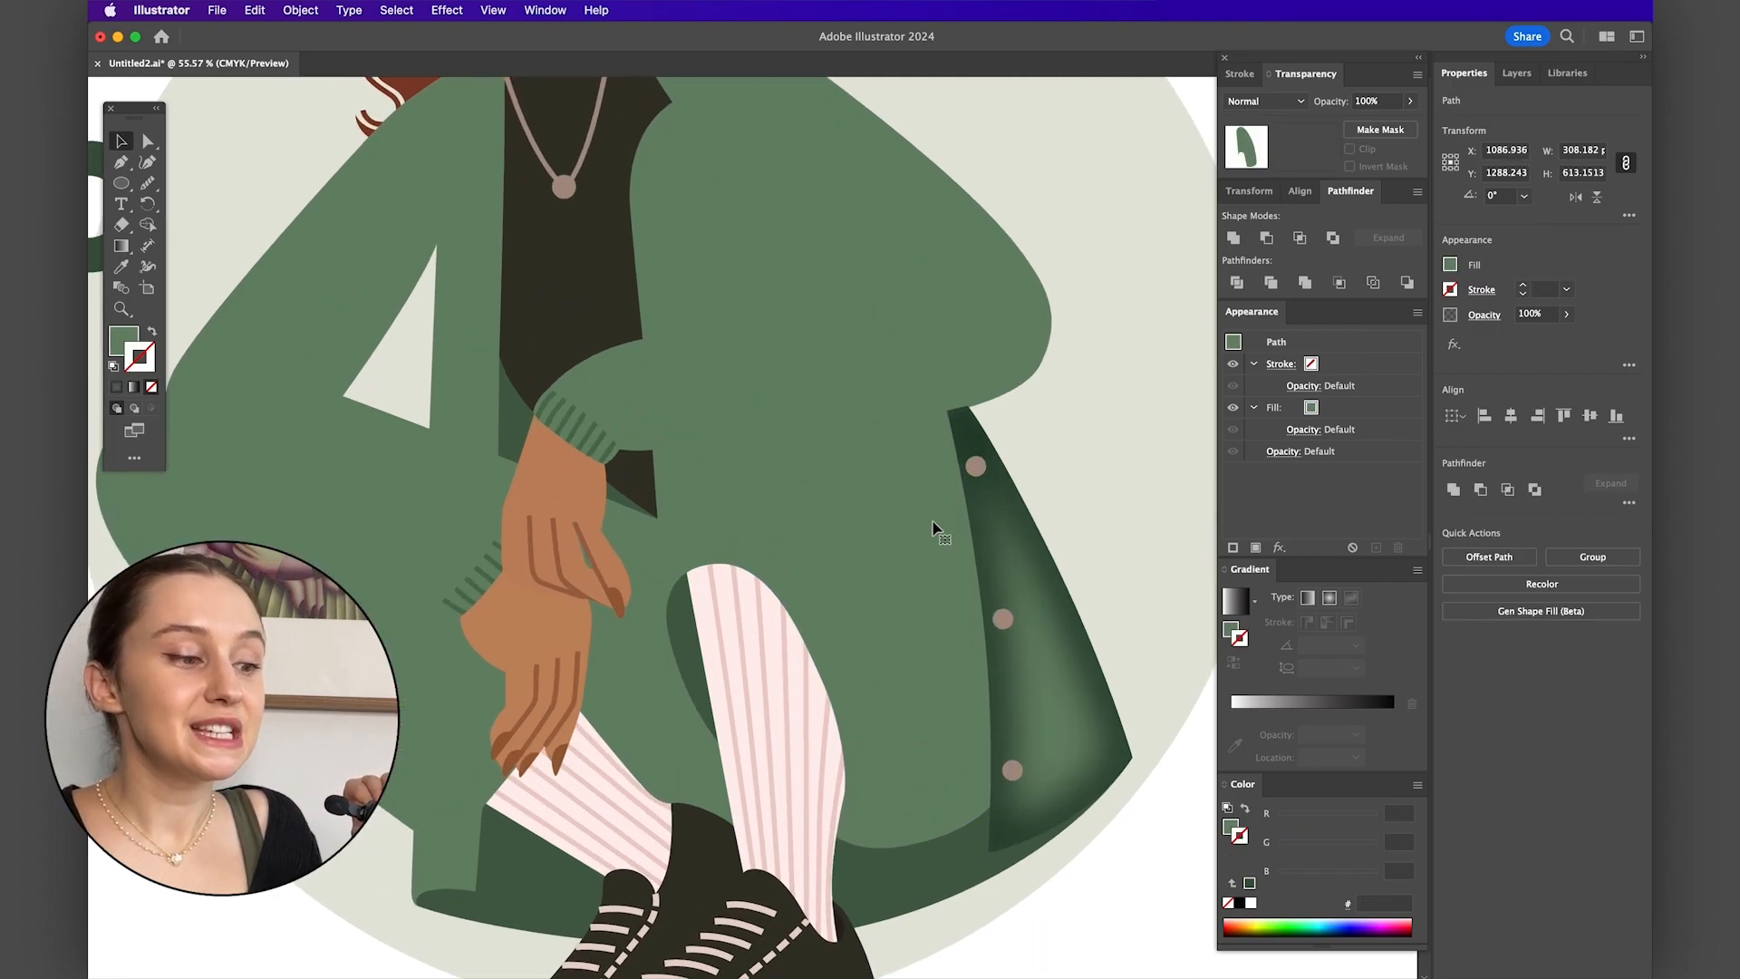
scroll(934, 528, "down", 3)
left_click(1107, 498)
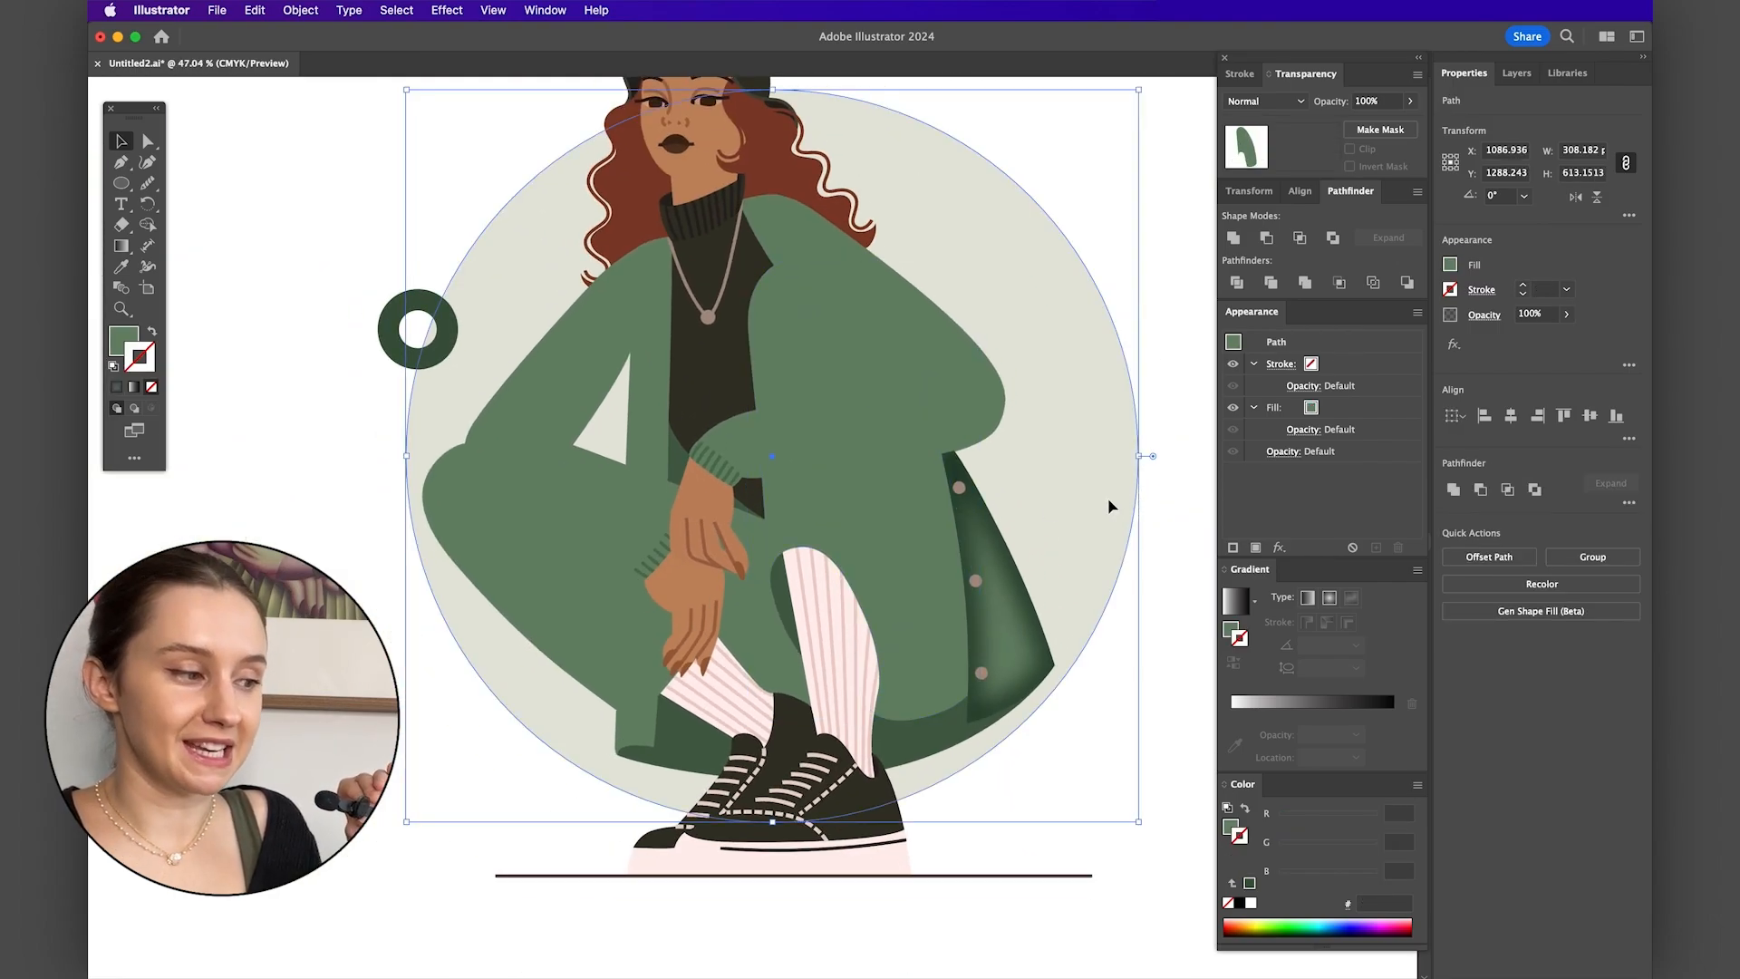
left_click(938, 589)
double_click(128, 341)
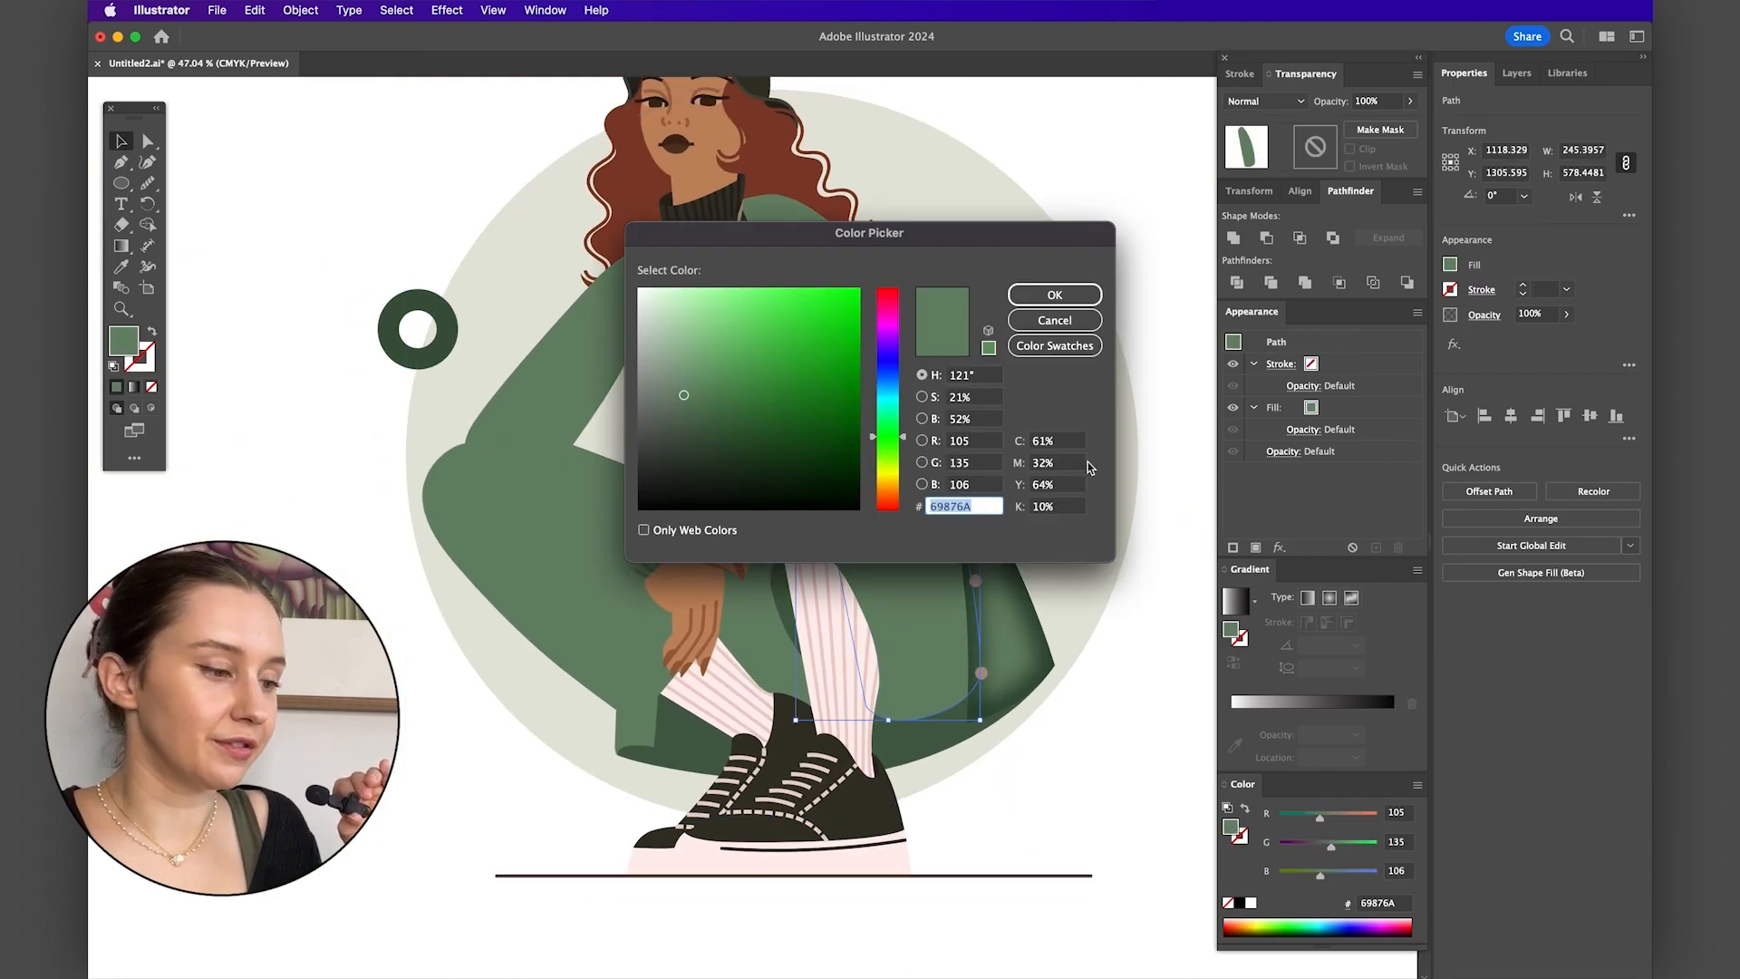
left_click(1054, 295)
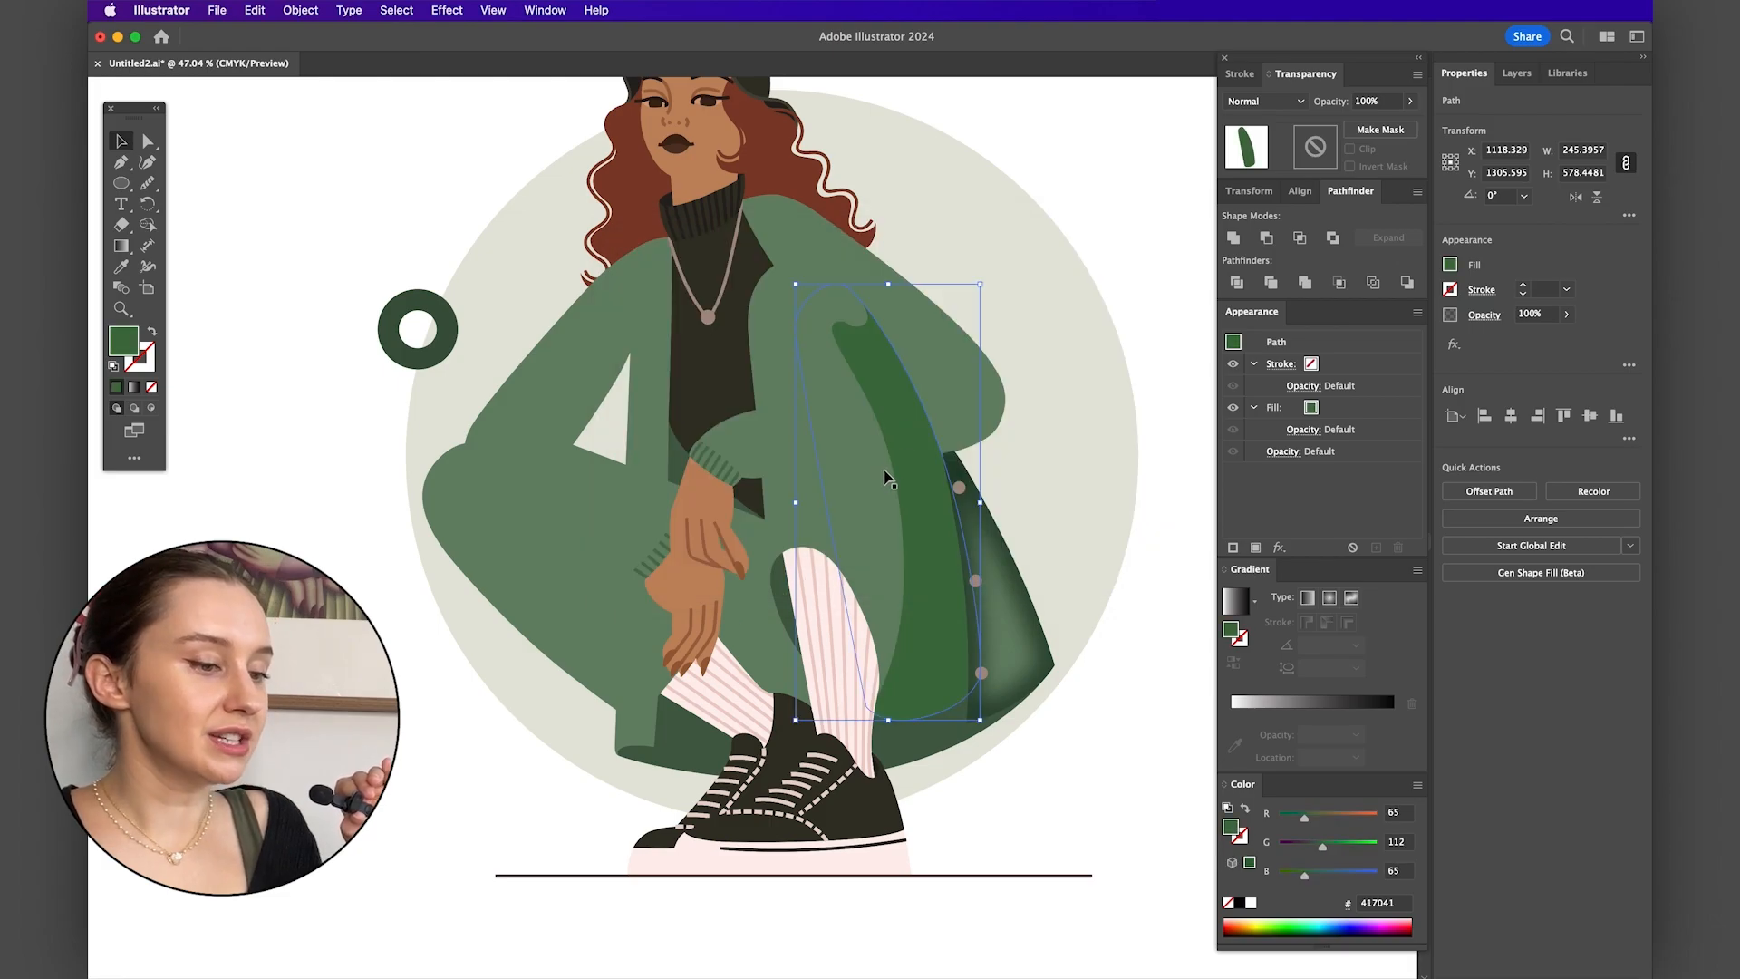
- Recolour the front leg shape above the striped sock with the brighter green fill 77AF77
left_click(861, 492)
double_click(126, 343)
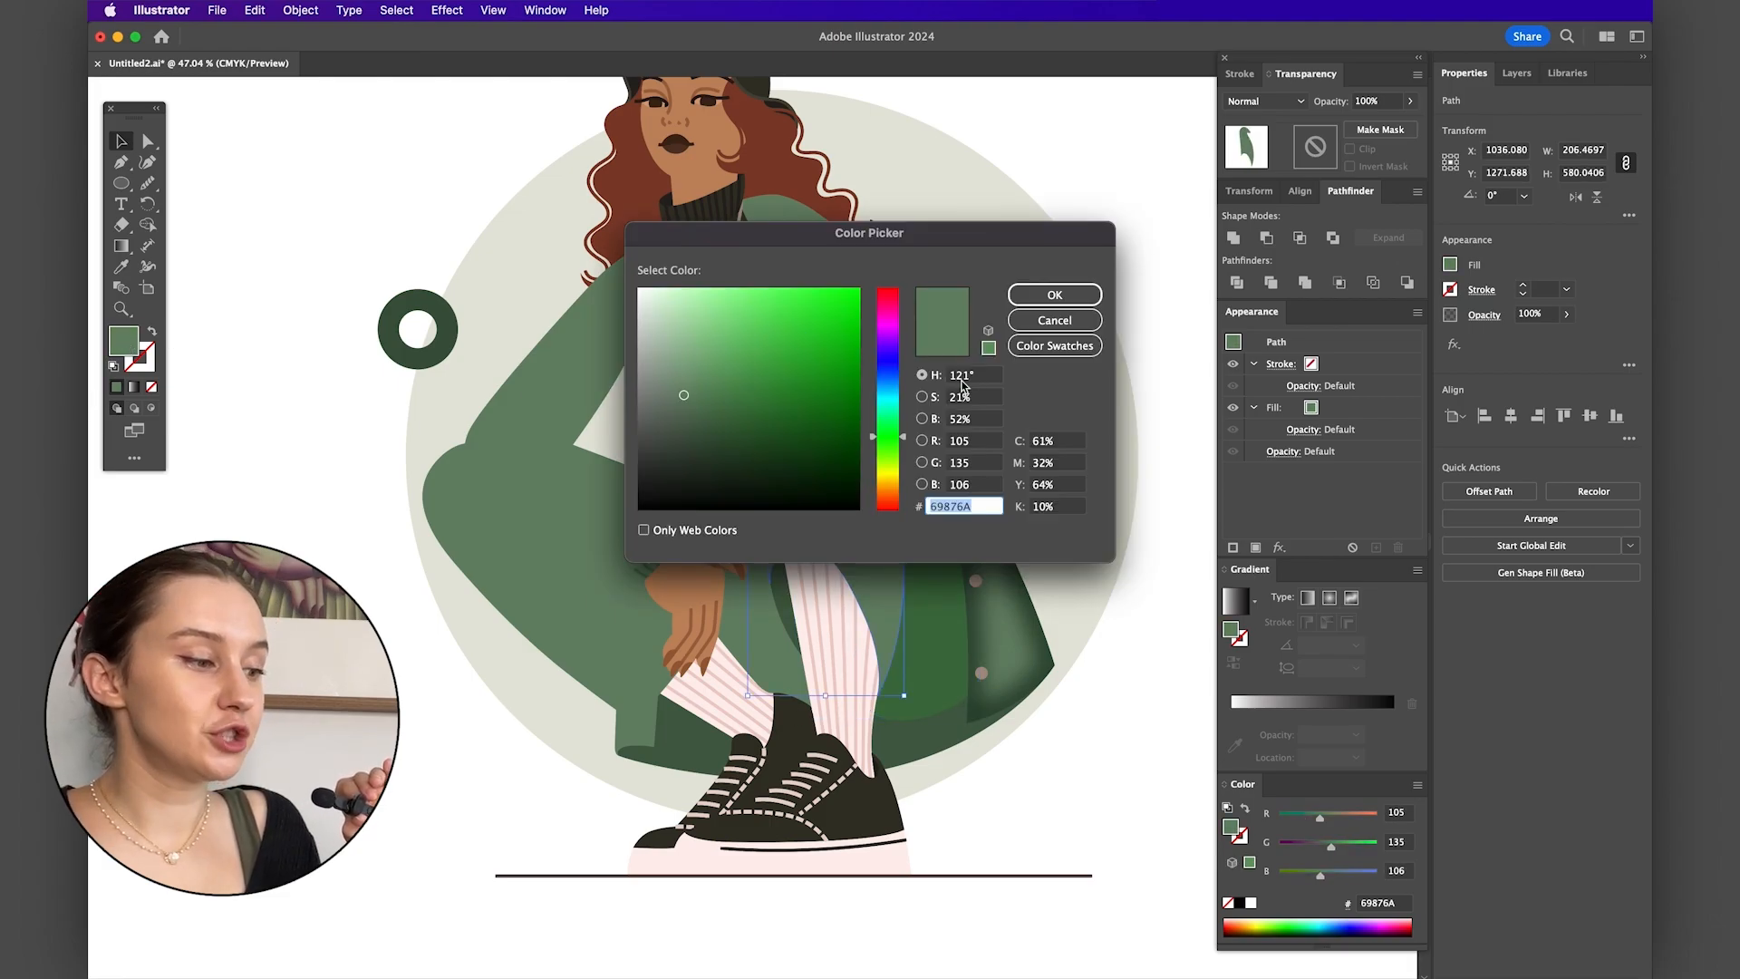
left_click(712, 353)
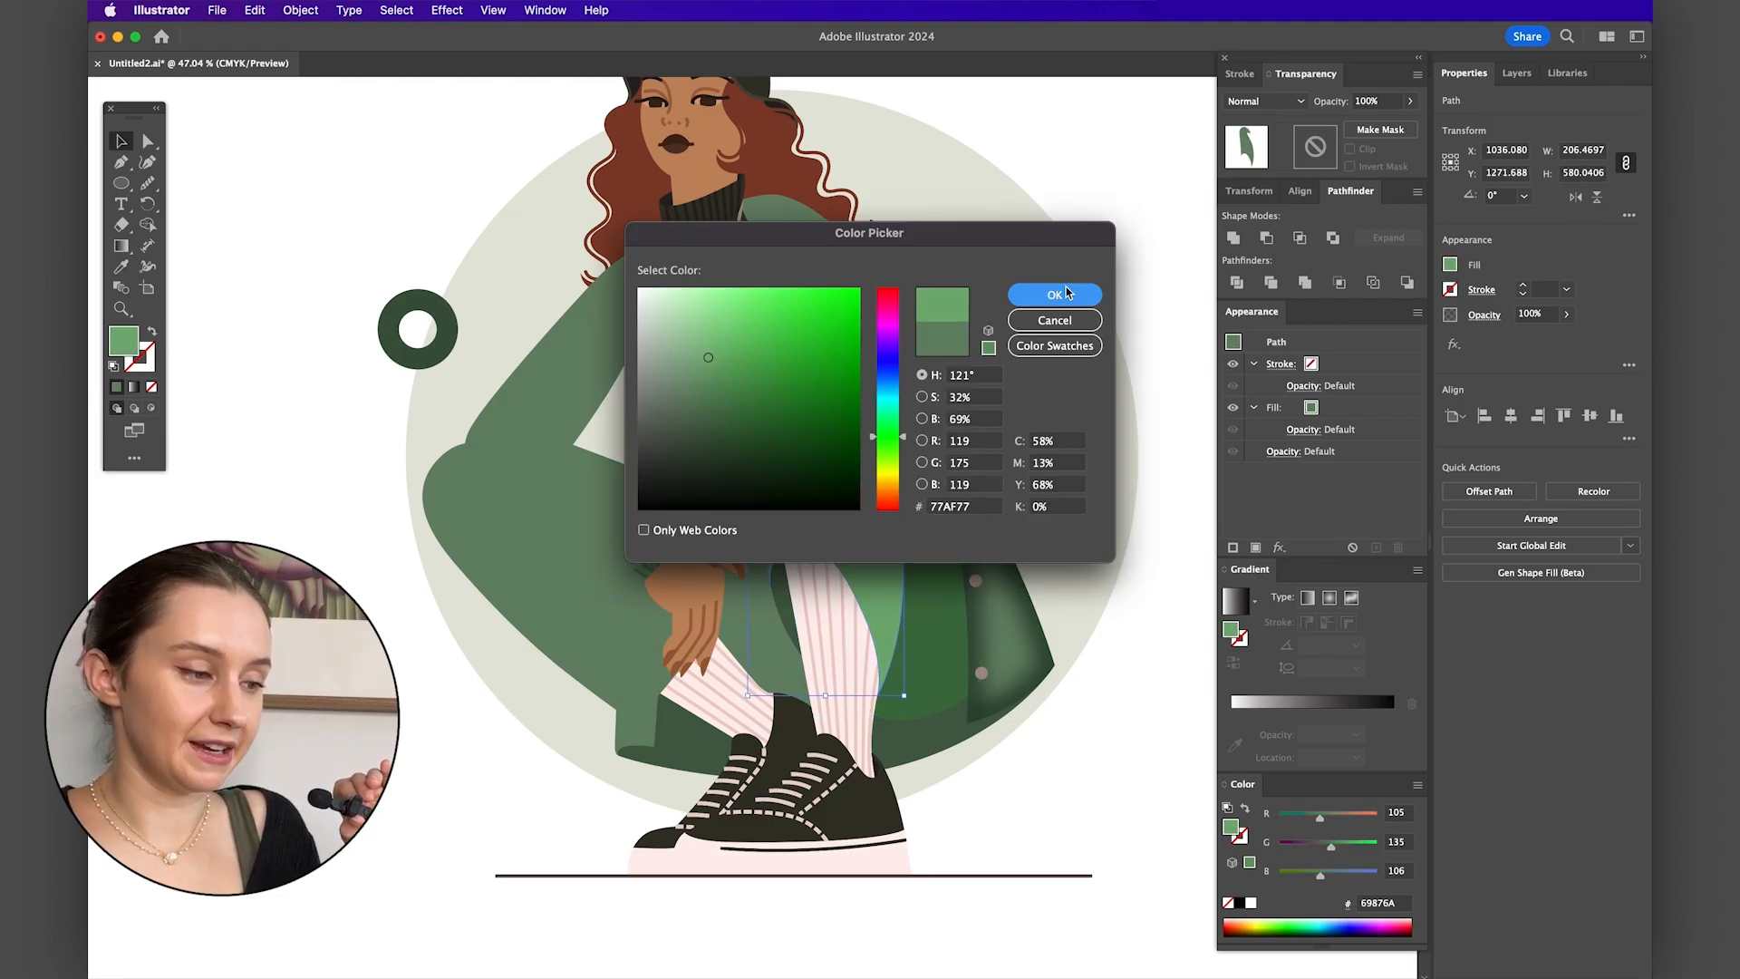
left_click(1055, 296)
- Examine how the two recoloured leg shapes overlap, from the knee down to the sock
scroll(884, 497, "up", 3)
scroll(884, 497, "down", 1)
scroll(884, 496, "right", 2)
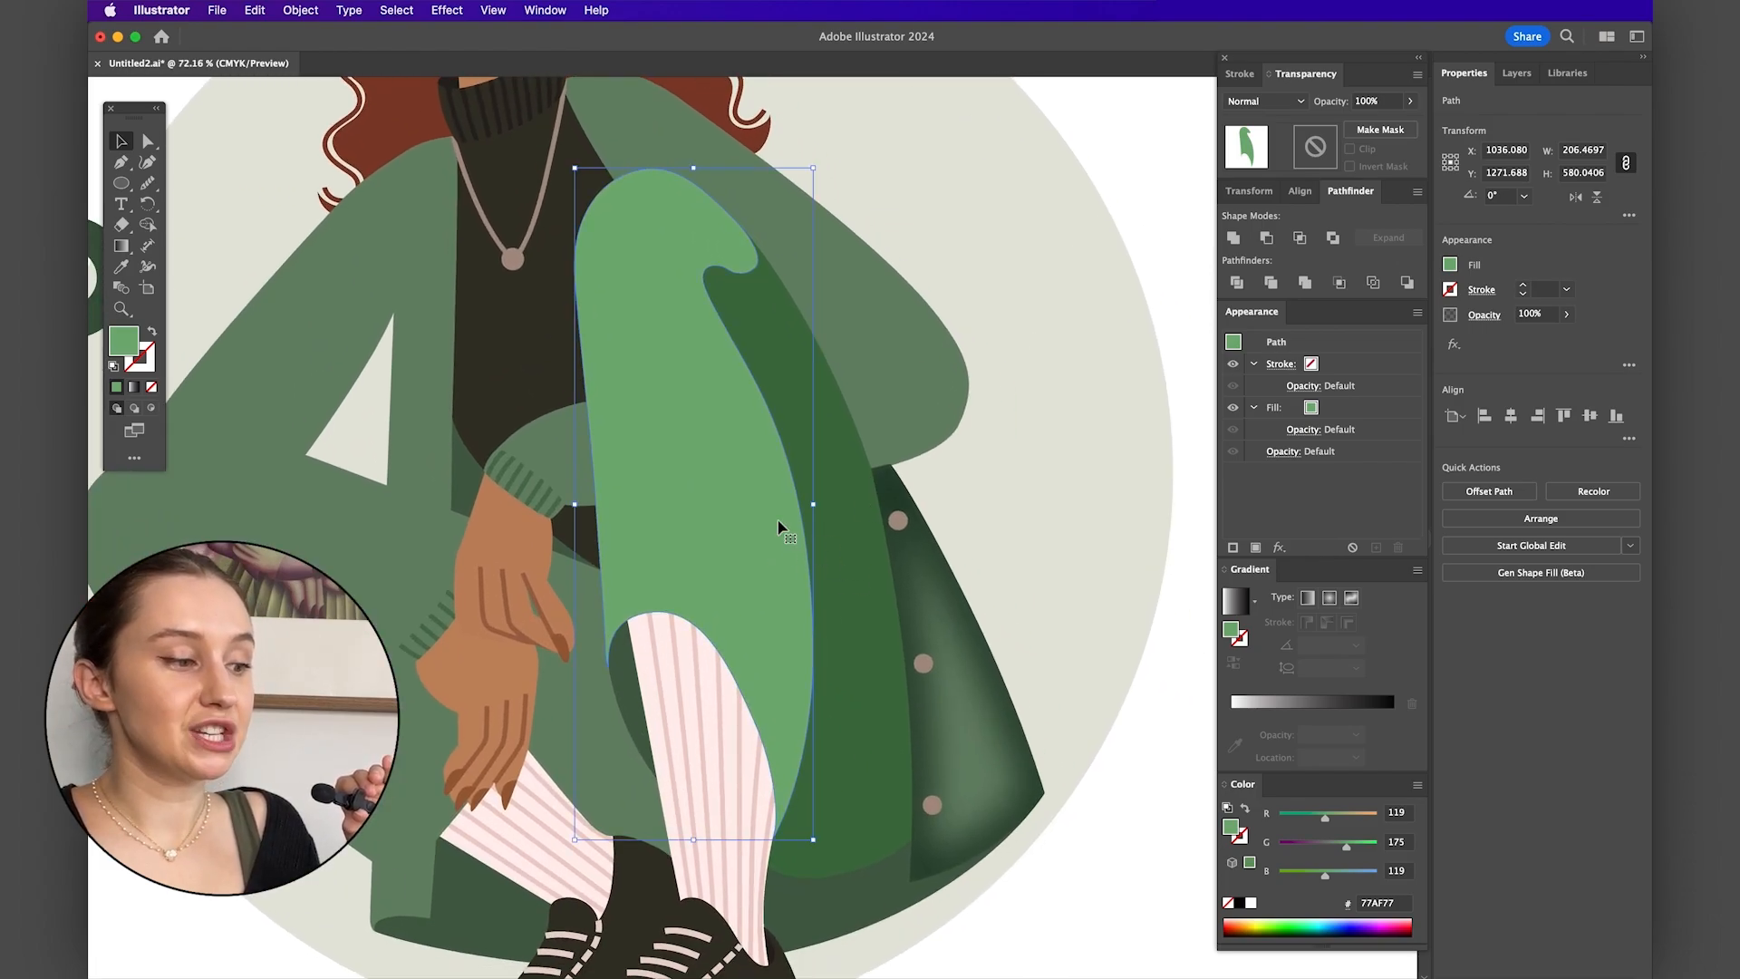
scroll(679, 531, "down", 2)
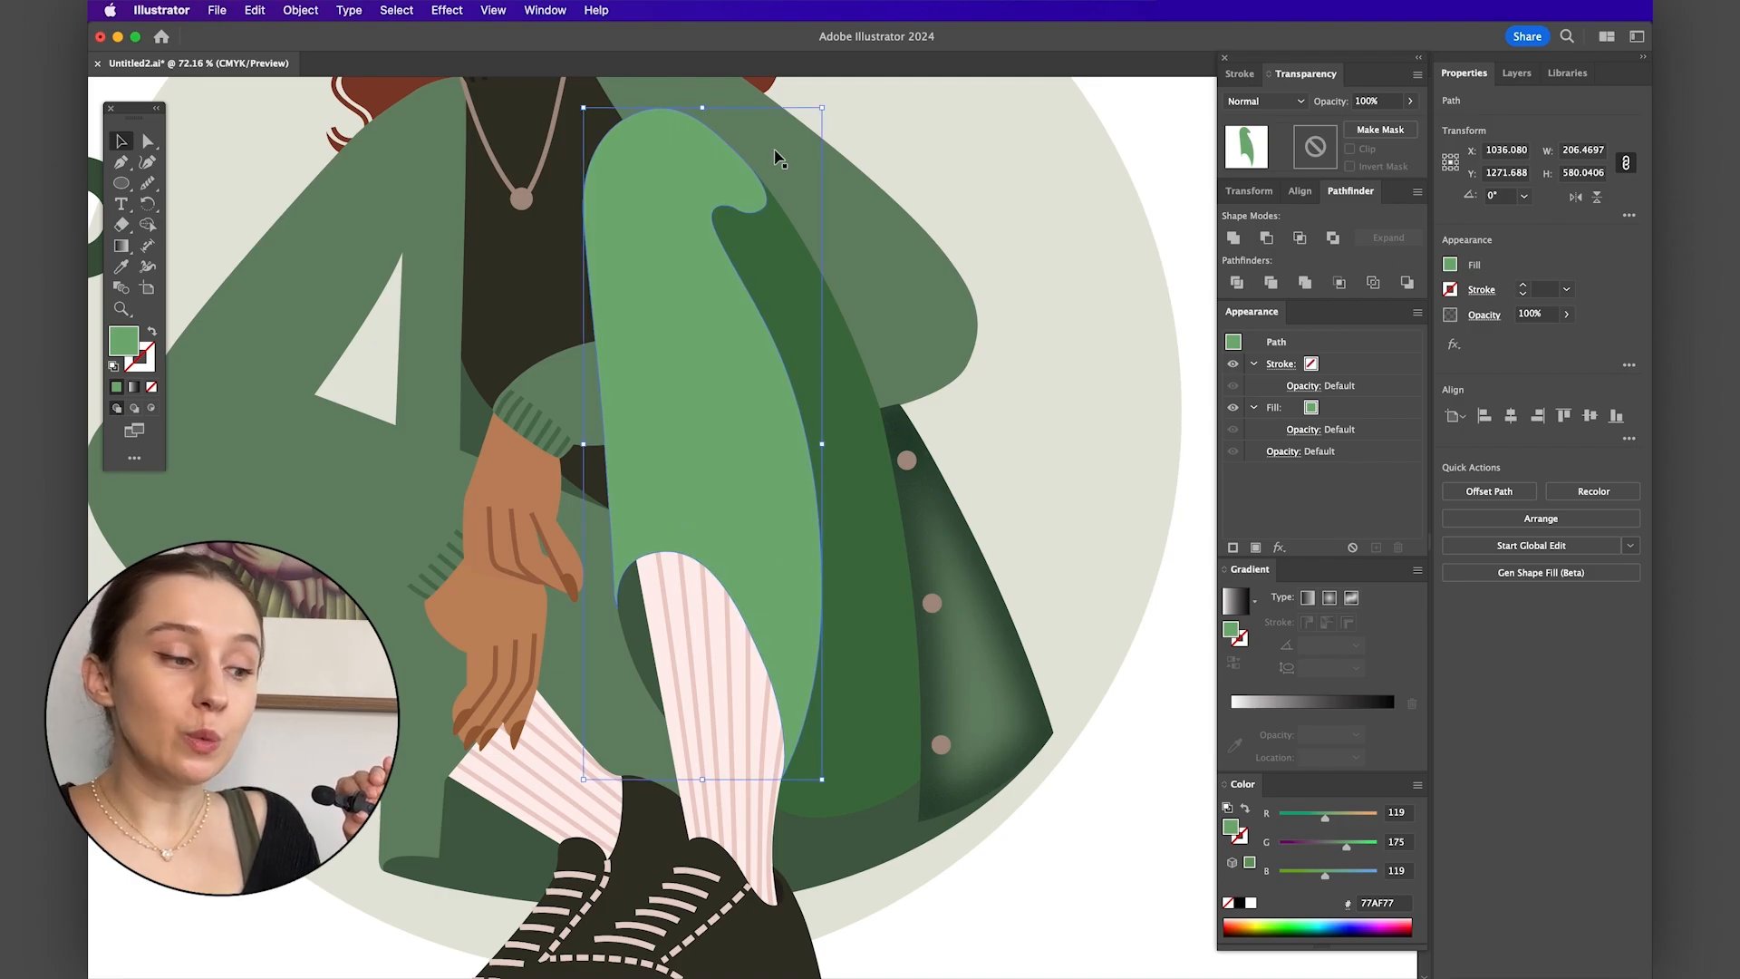
scroll(775, 156, "up", 3)
scroll(780, 326, "up", 1)
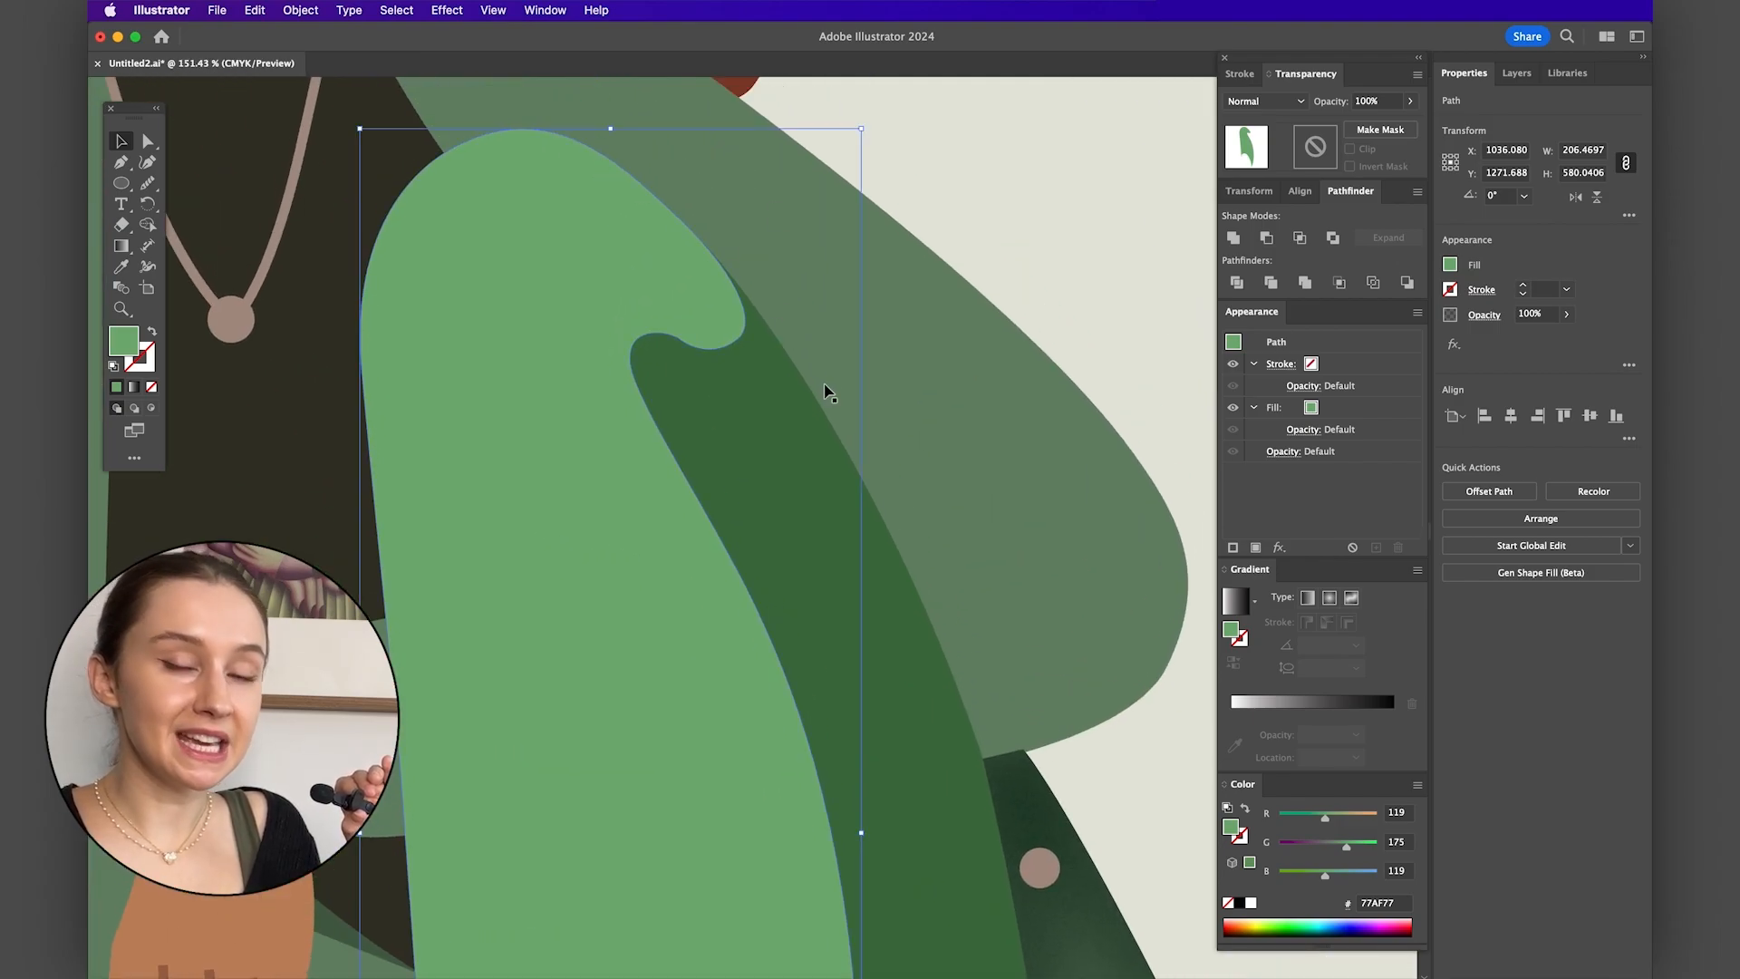
scroll(691, 235, "down", 5)
scroll(689, 431, "up", 1)
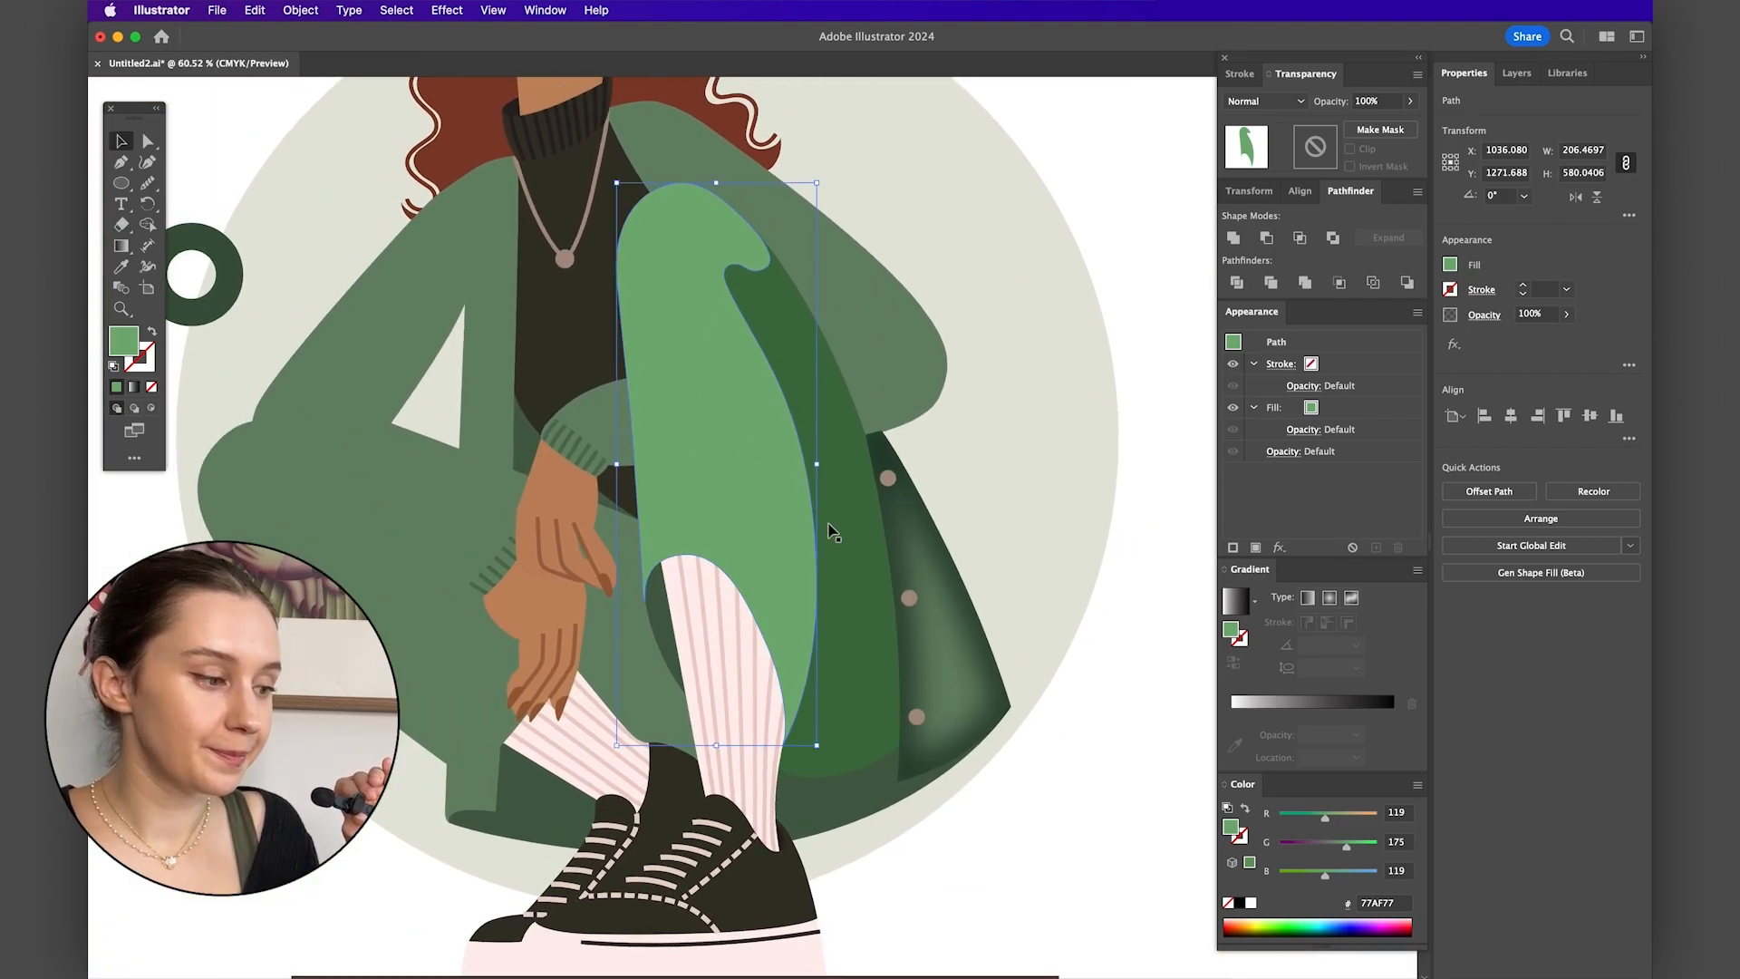
- Undo the fill colour changes on both leg shapes and clear the selection
key("super+z")
key("super+z")
left_click(1170, 413)
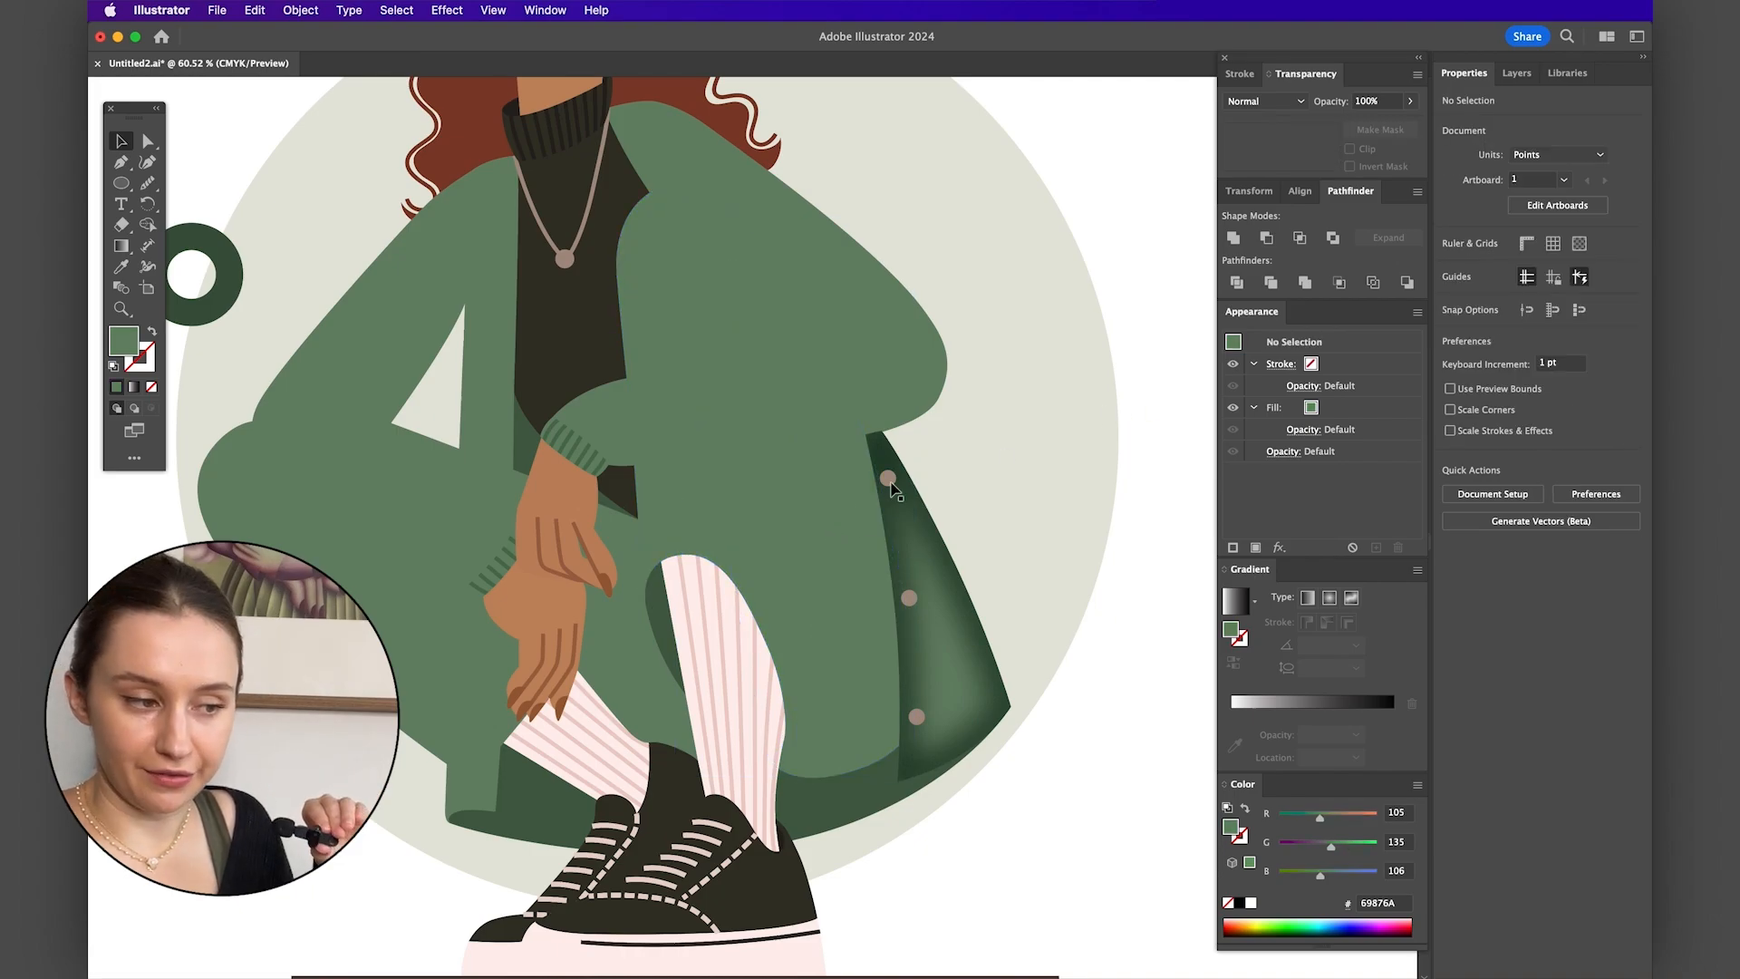
- Select both overlapping leg shapes and copy the reference circle's dark green 28 pt stroke and empty fill onto them with the Eyedropper
scroll(893, 490, "up", 2)
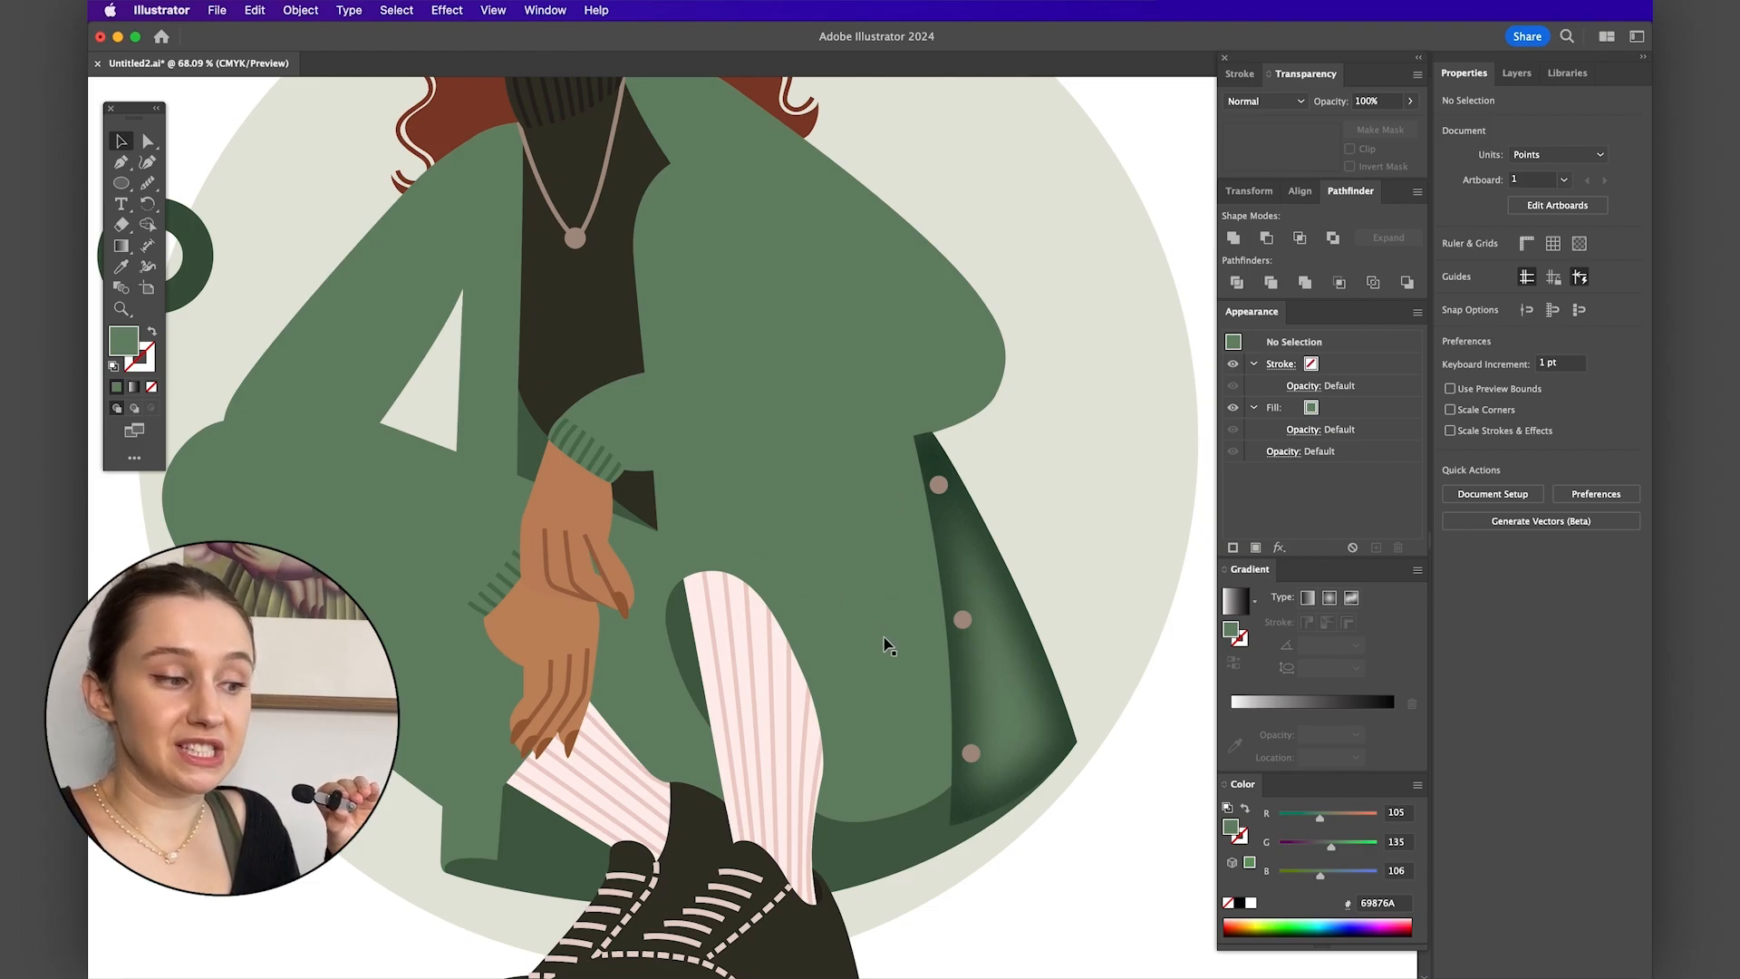
left_click(893, 636)
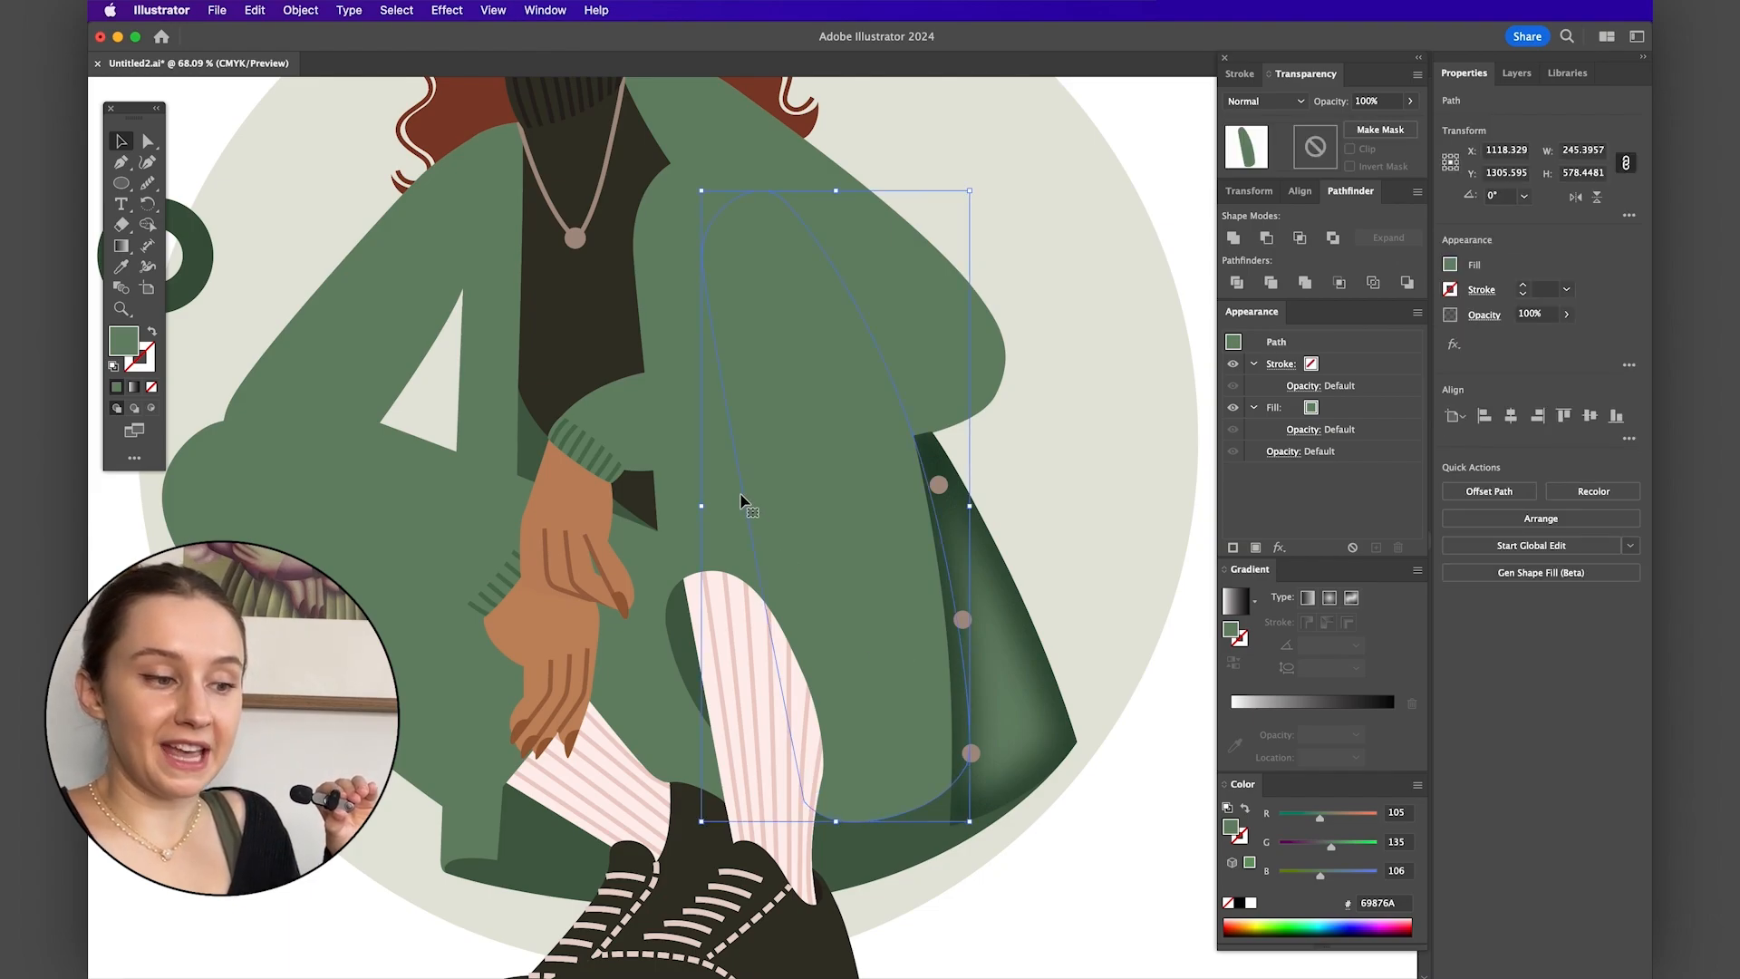
left_click(721, 505)
left_click(891, 614, "shift")
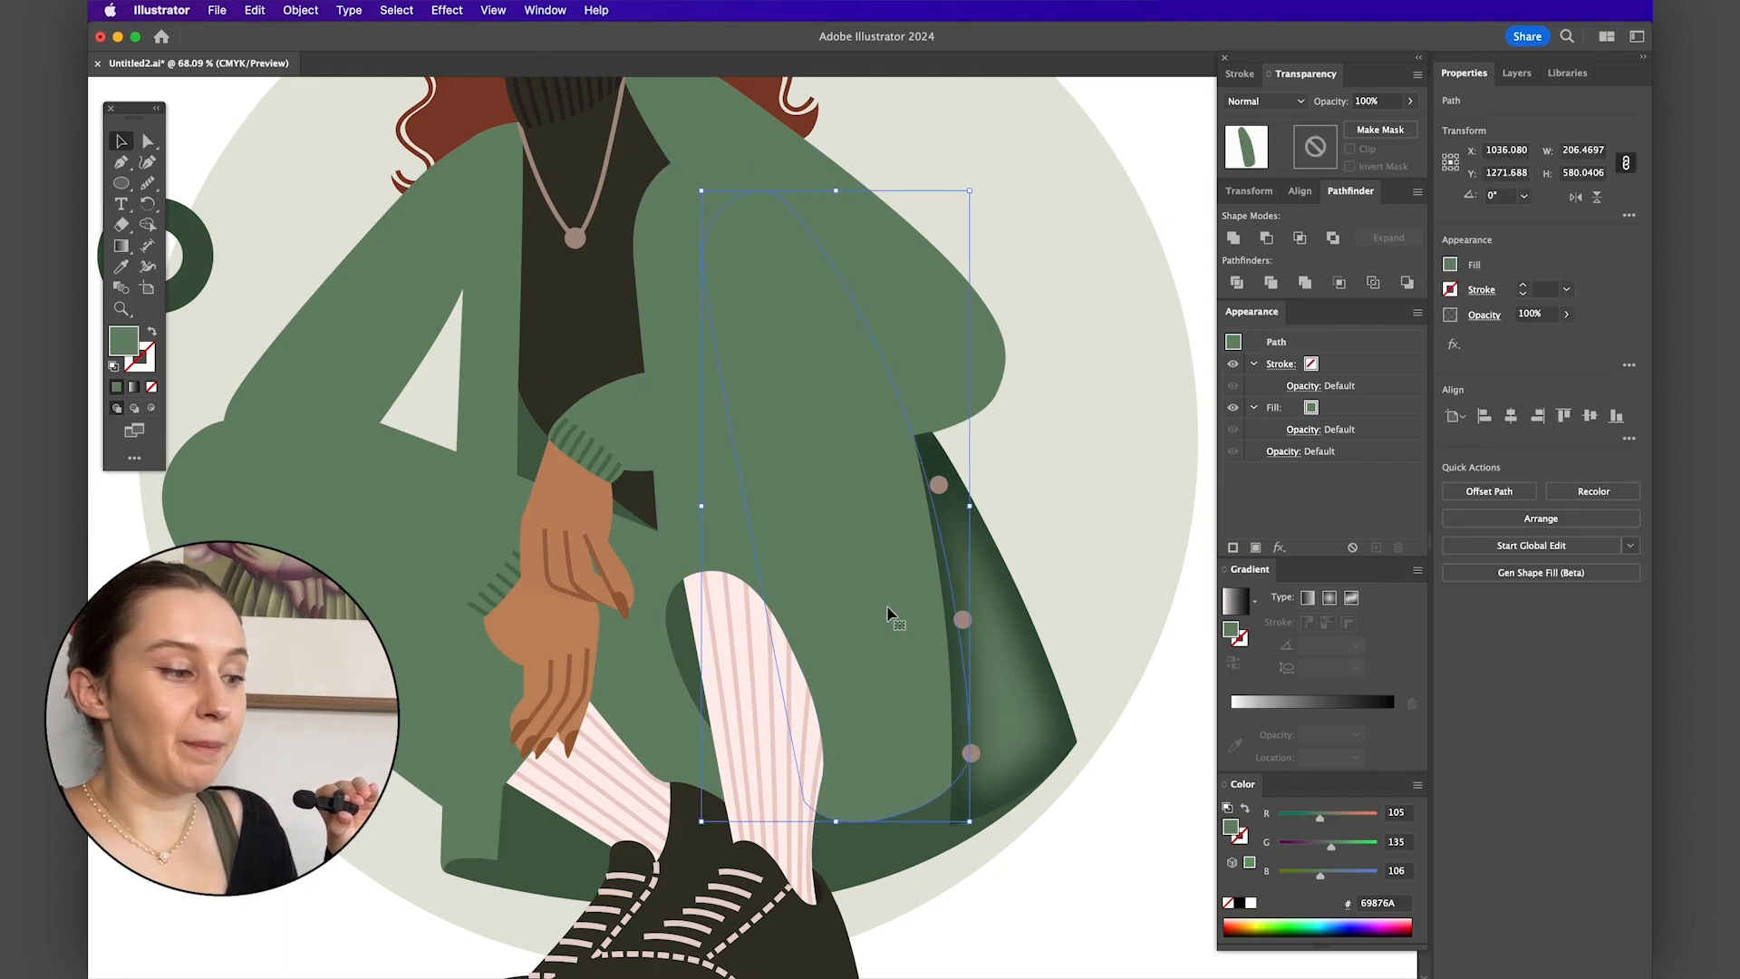
left_click(122, 267)
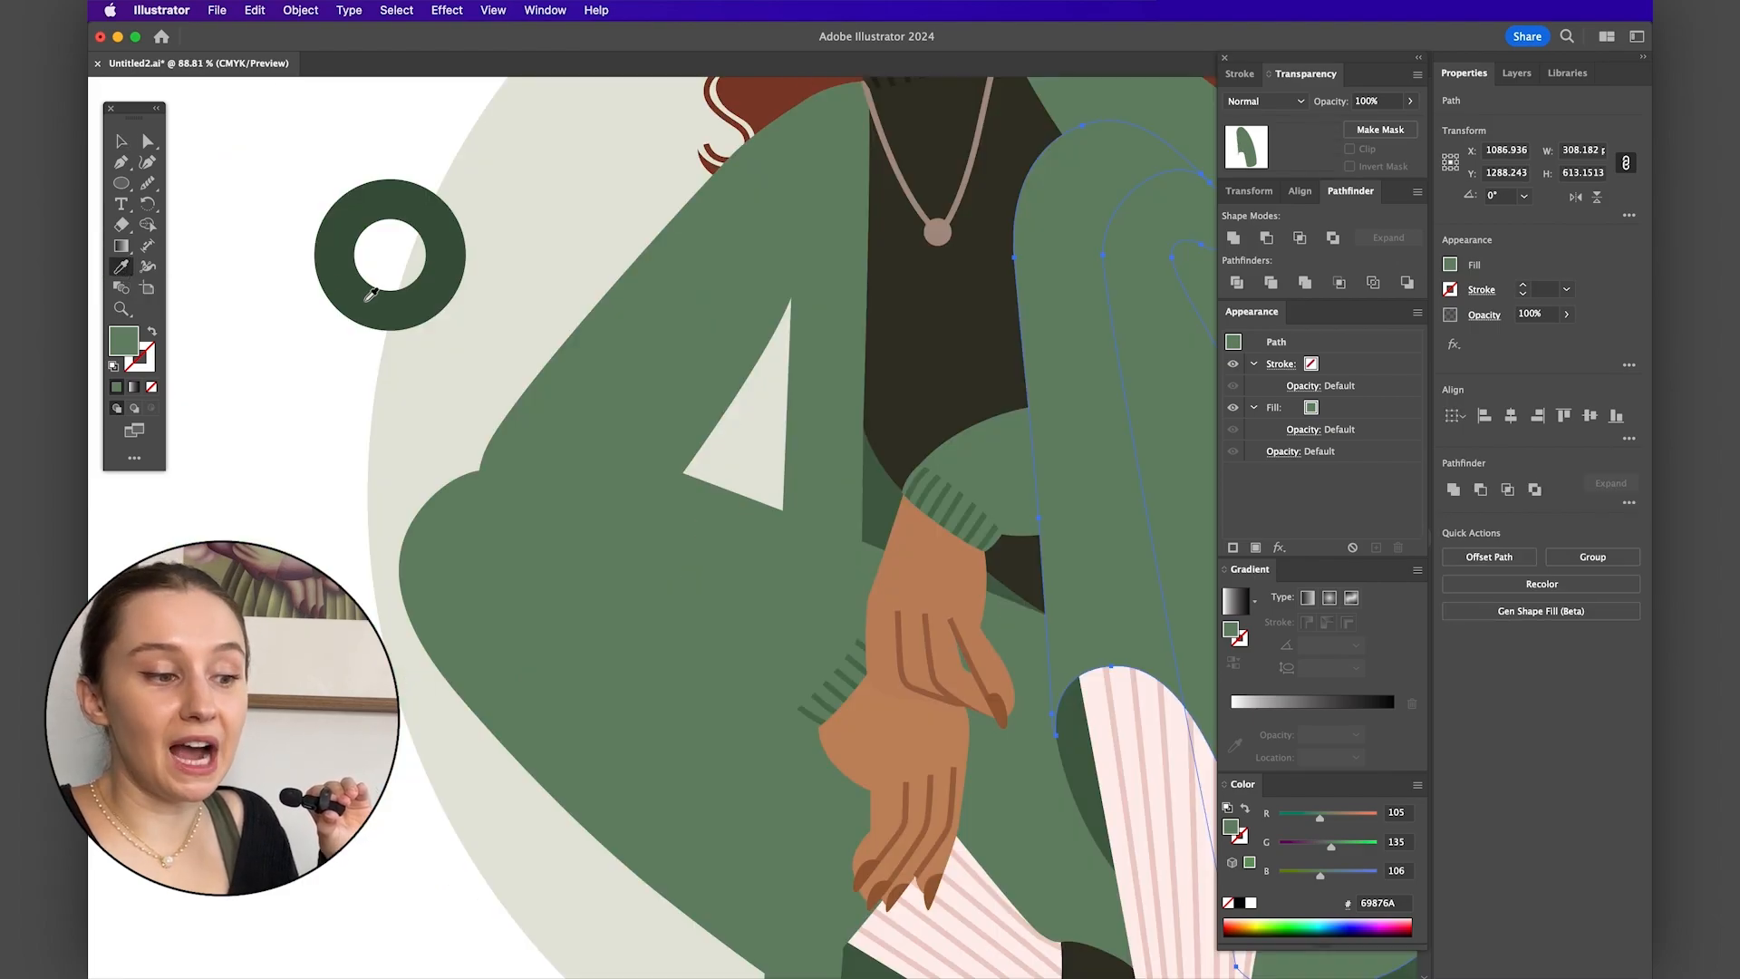
left_click(367, 294)
- Apply a Gaussian Blur with a radius of 62.1189 pixels to the dark green strokes on both leg shapes
scroll(367, 294, "down", 3)
scroll(991, 404, "right", 3)
scroll(991, 405, "up", 2)
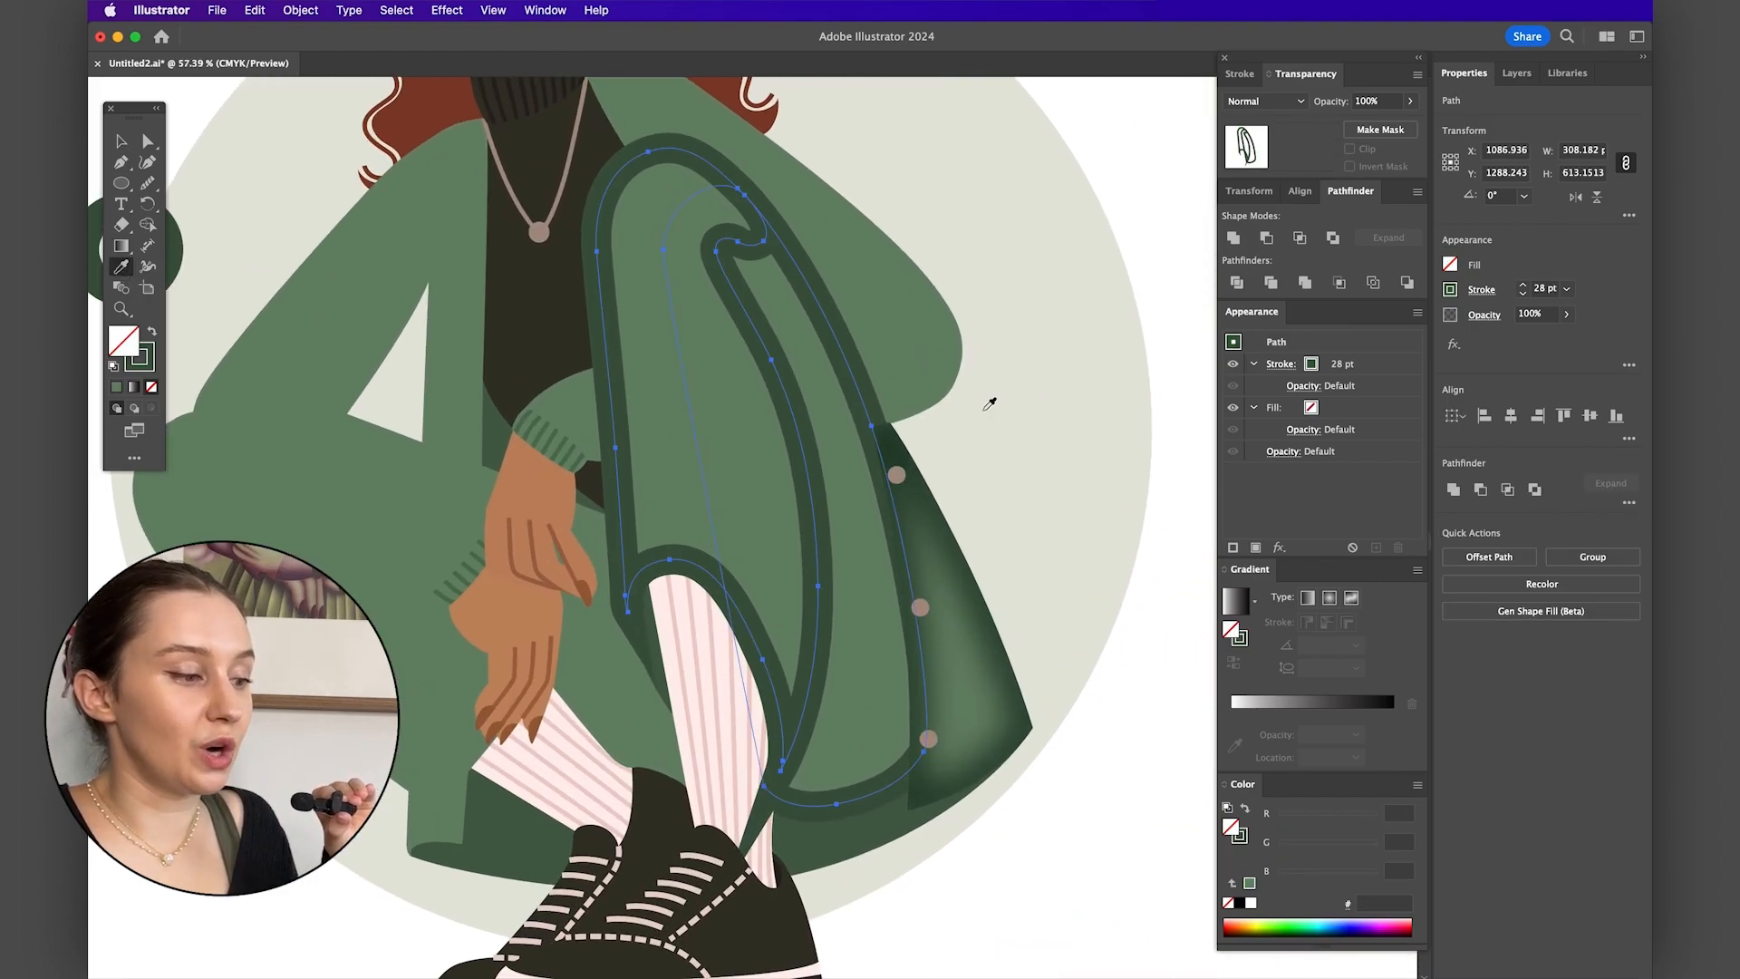
scroll(762, 402, "up", 1)
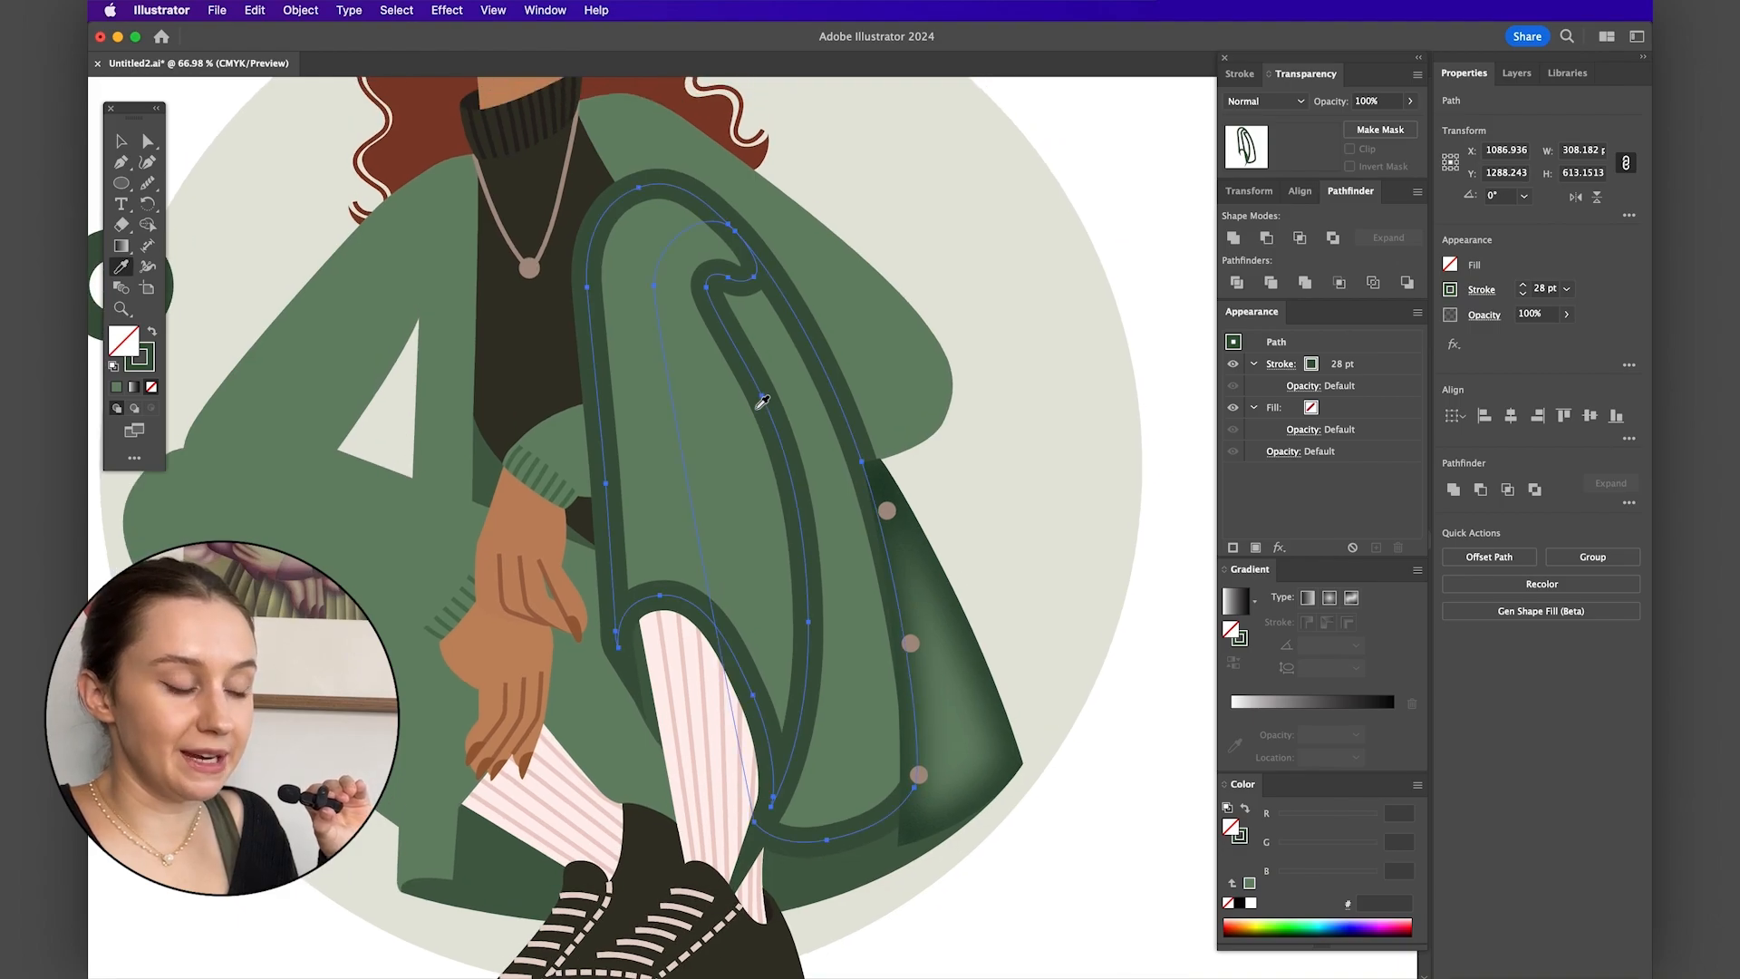
left_click(444, 11)
mouse_move(507, 388)
left_click(721, 390)
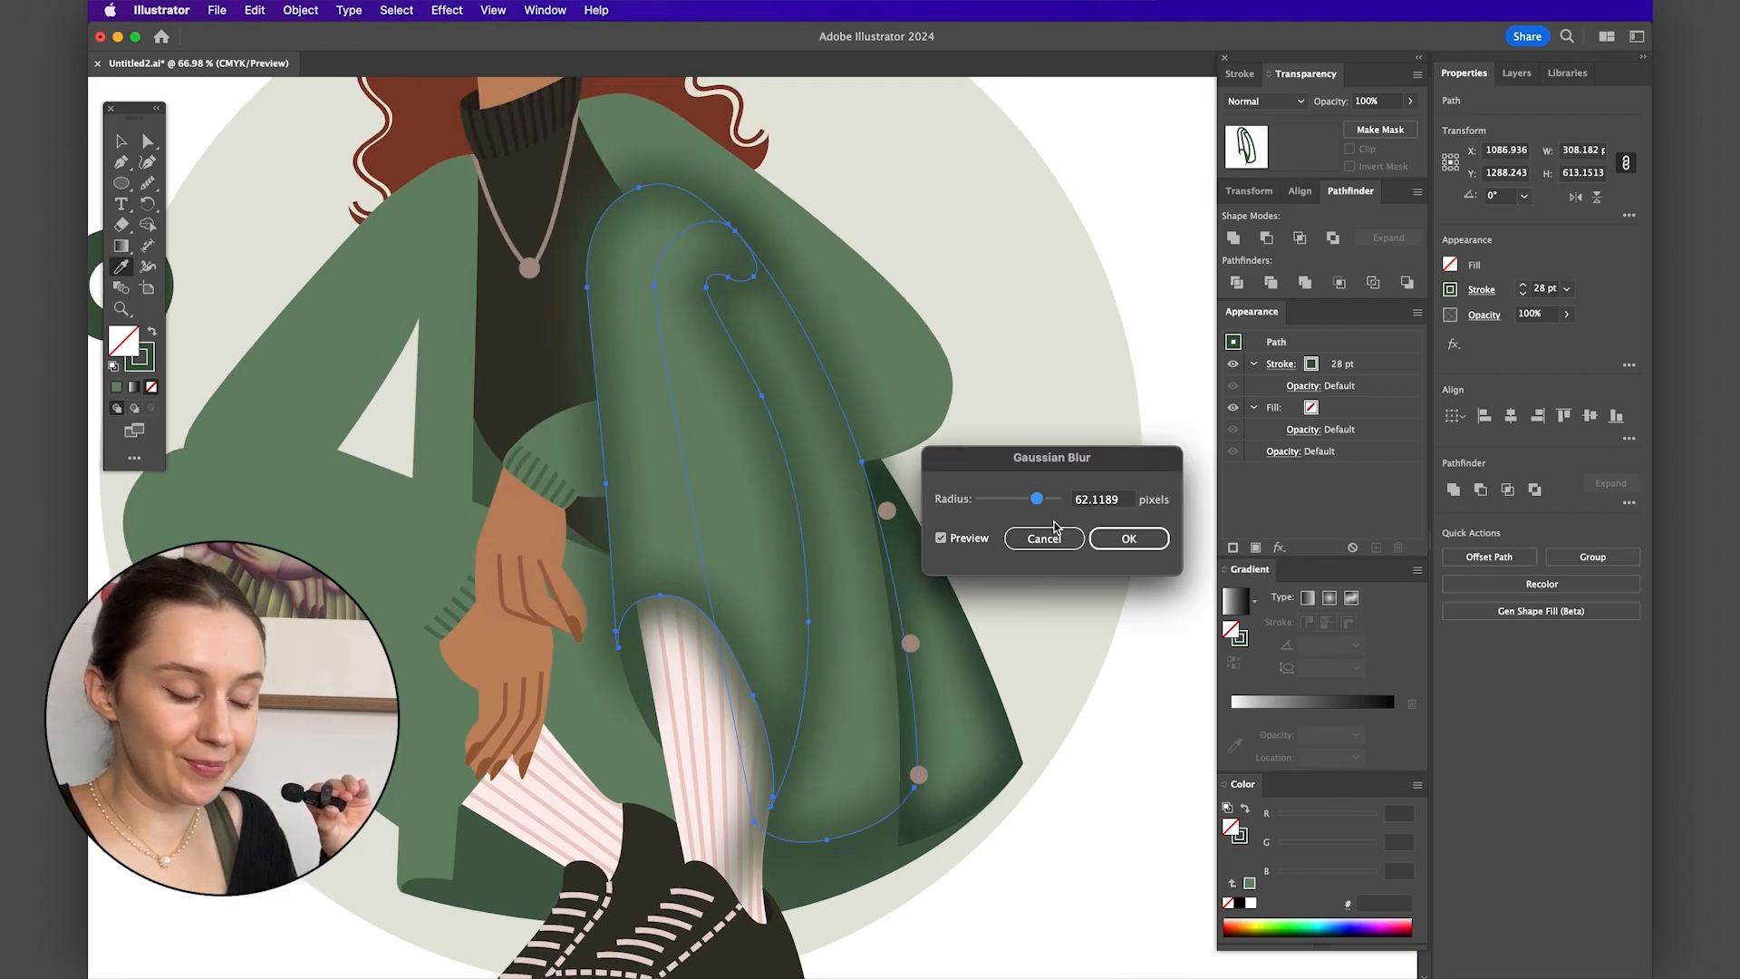
left_click(1129, 539)
- Add a Soft Grain texture with intensity 26 and contrast 53 to the blurred leg strokes and set their blend mode to Multiply
left_click(446, 10)
mouse_move(598, 508)
left_click(744, 539)
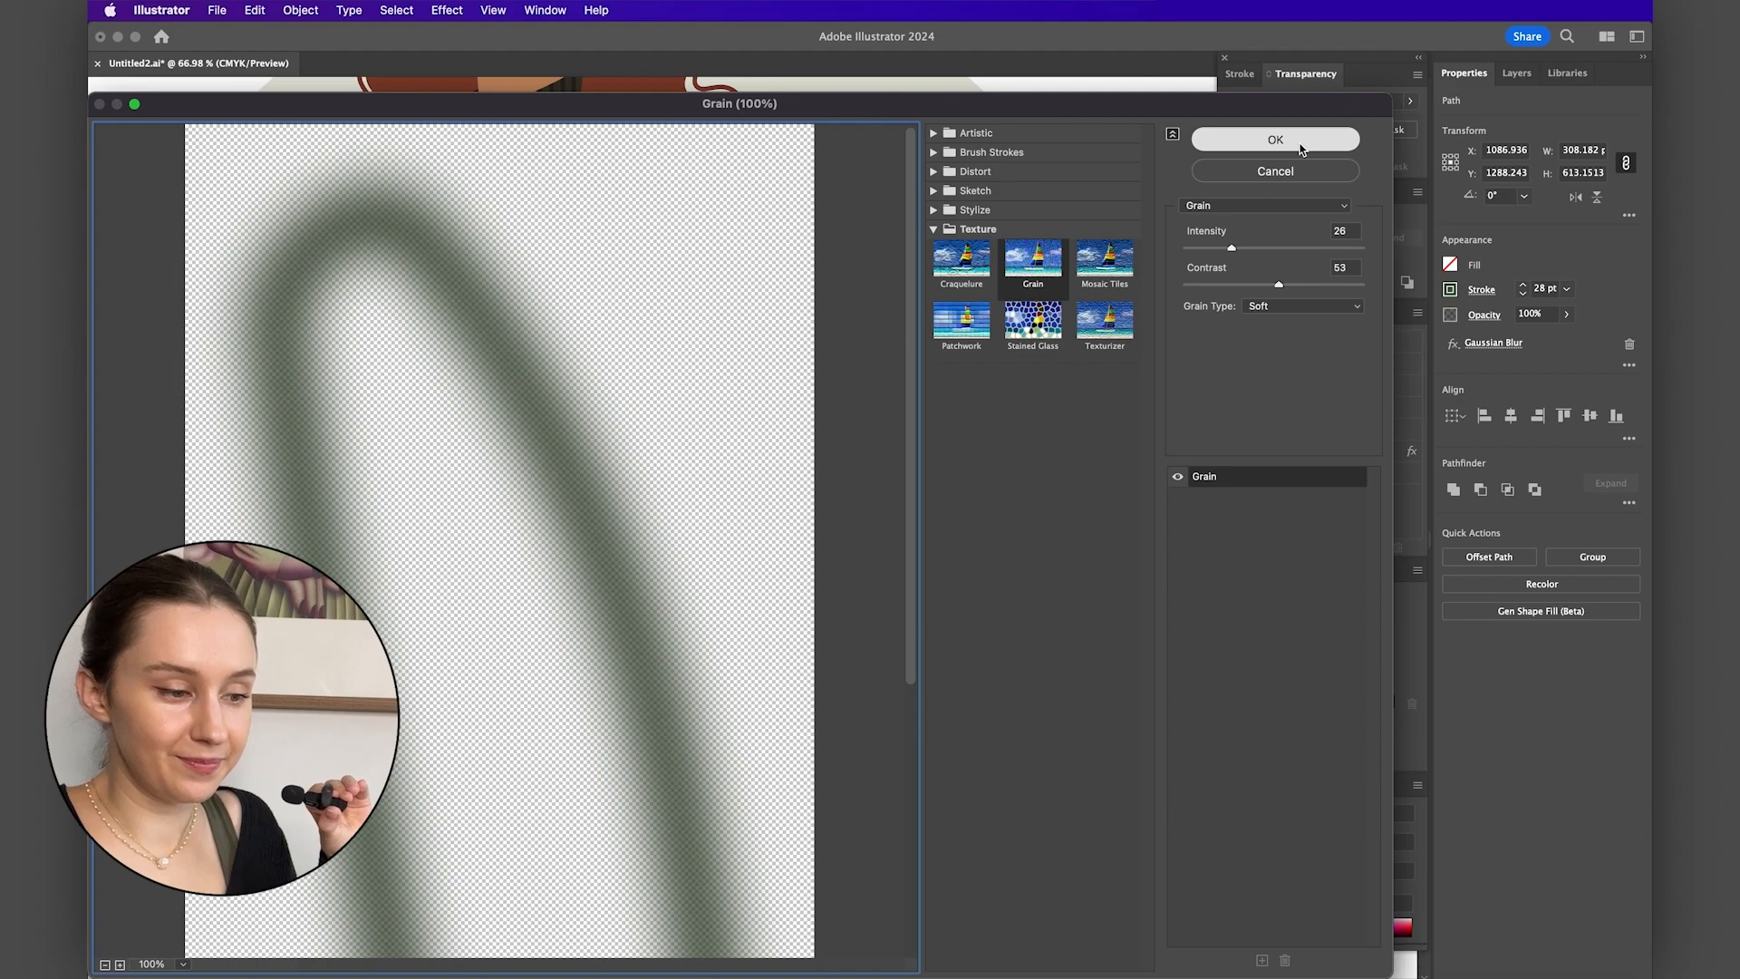
left_click(1276, 139)
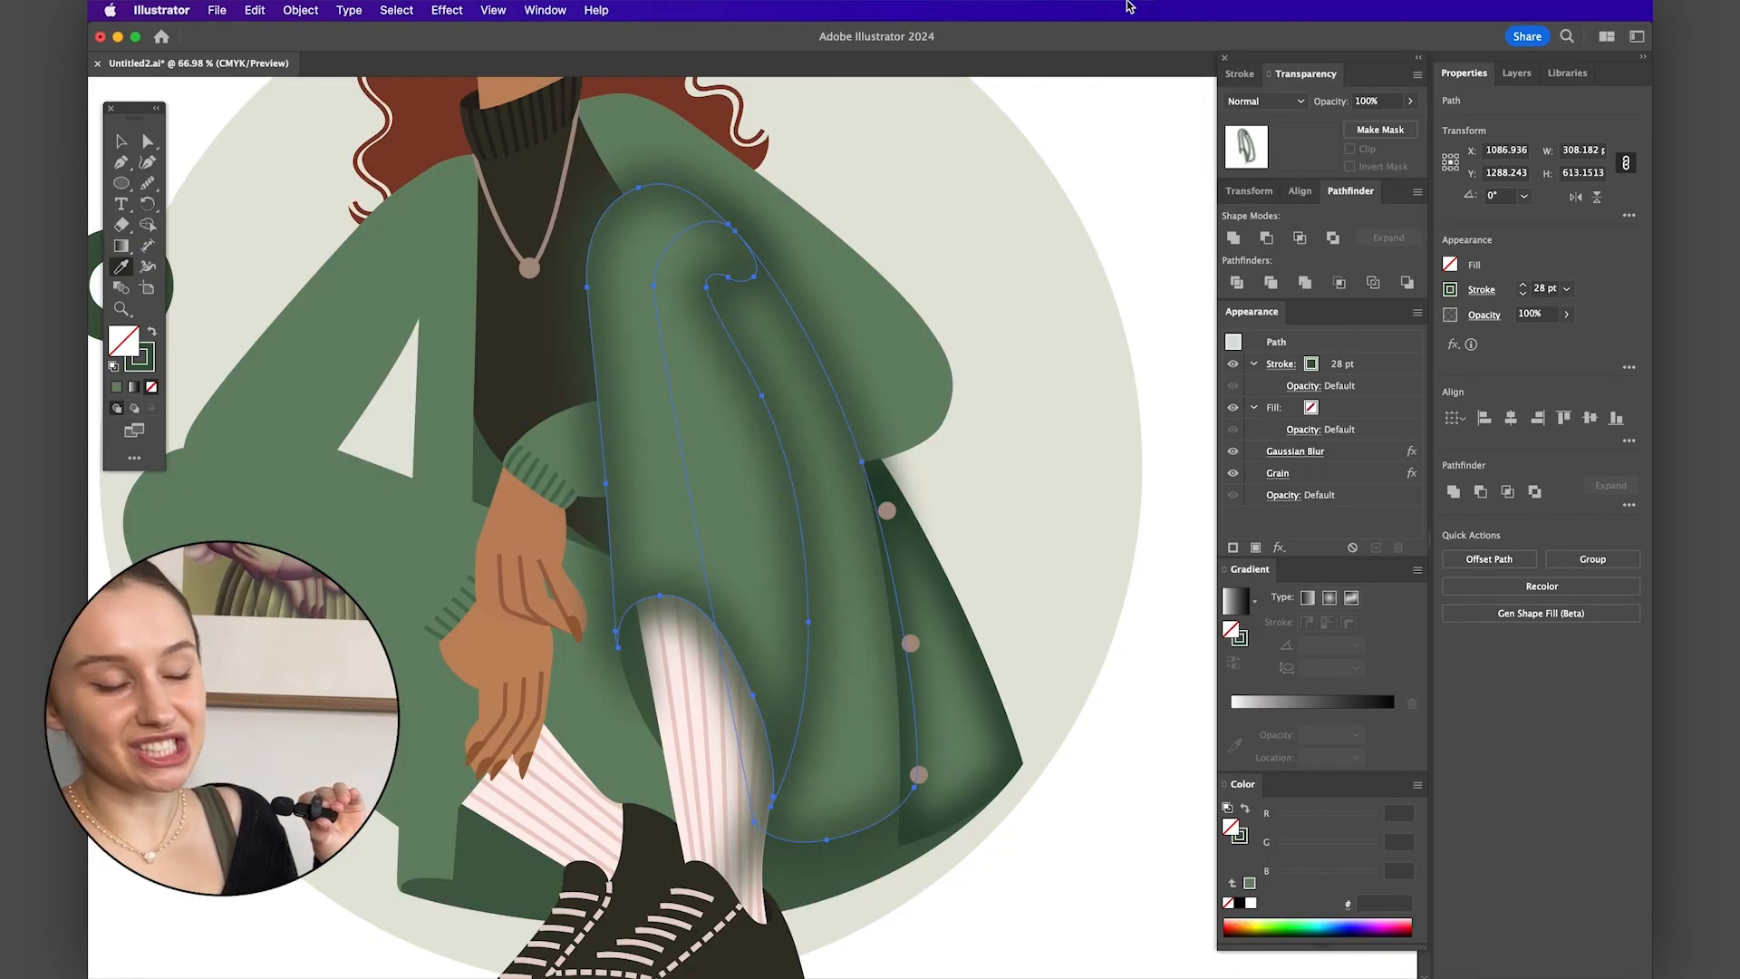
left_click(1265, 100)
left_click(1269, 138)
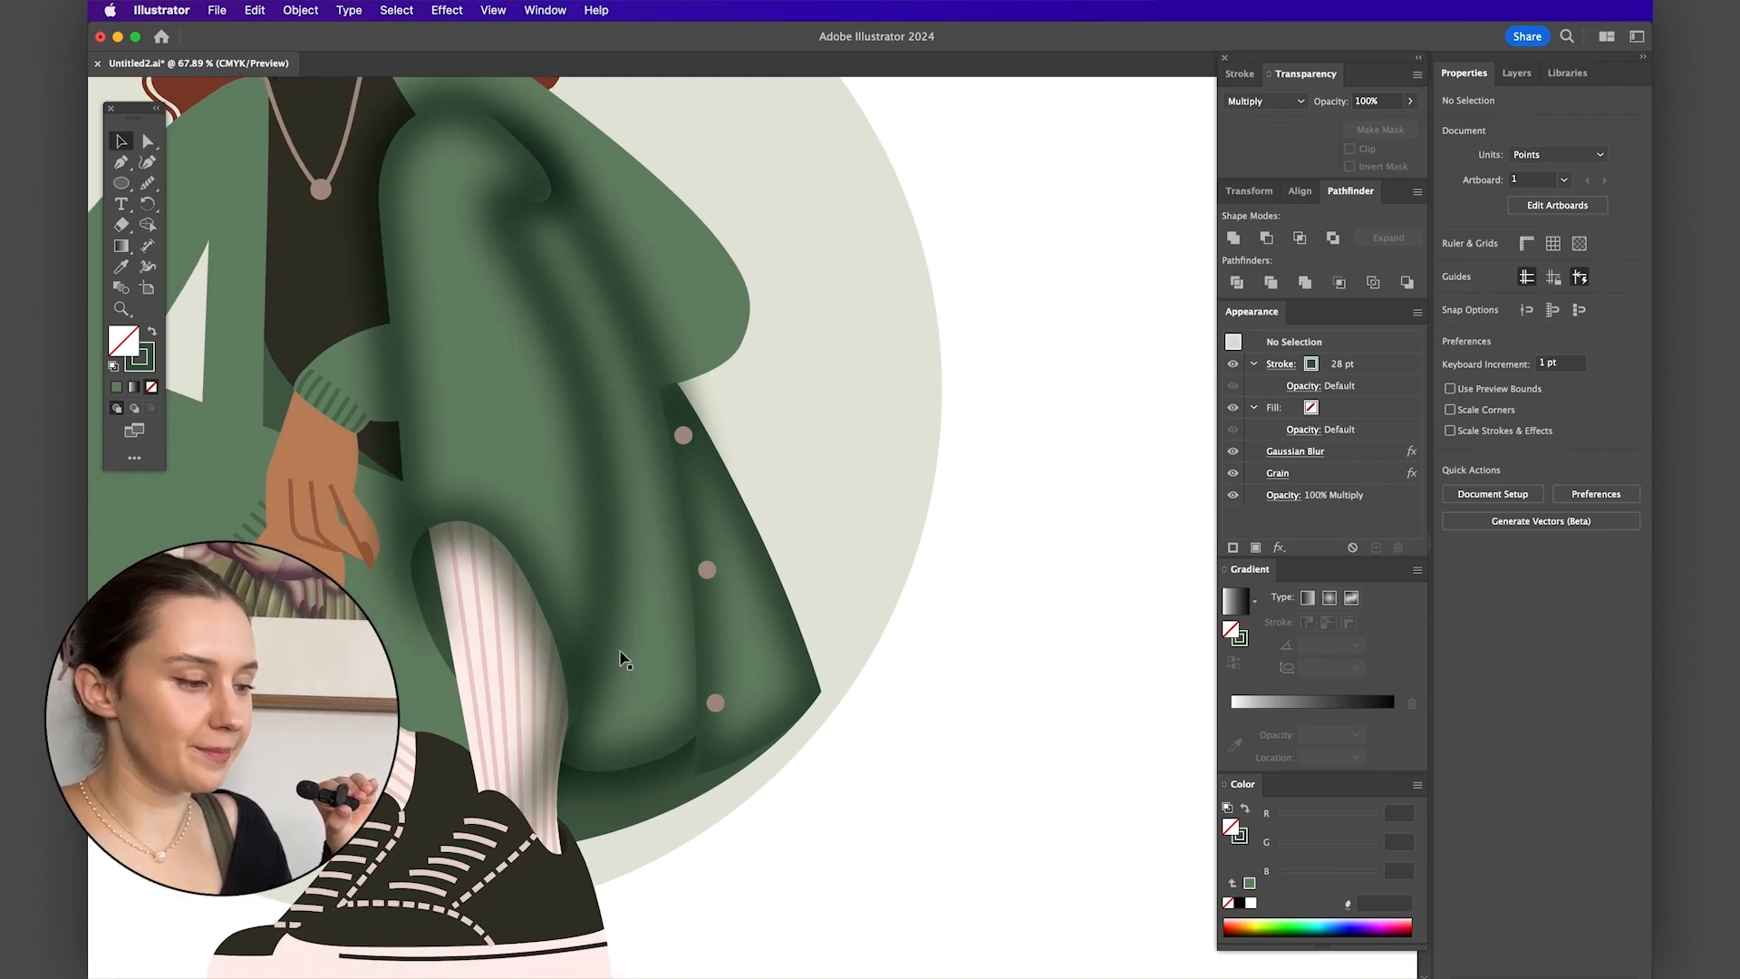
- Try to reshape the hooked fold near the knee of the front leg shape by moving its anchor points
scroll(623, 659, "up", 2)
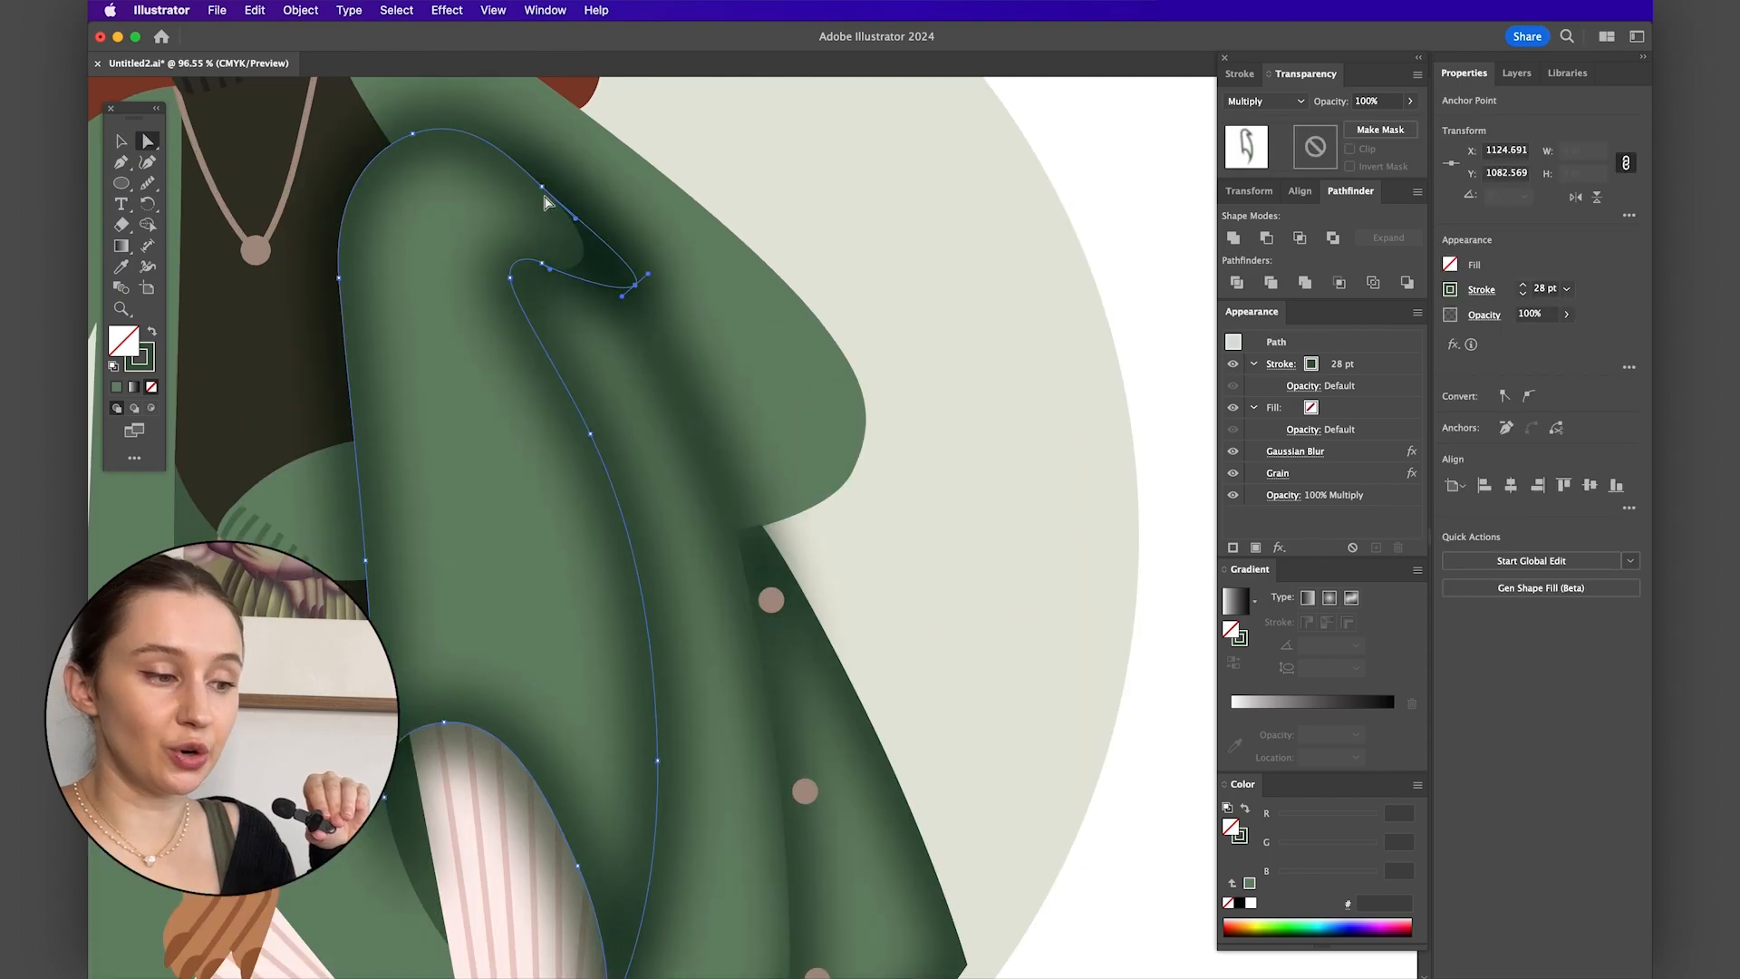
left_click_drag(544, 199, 555, 185)
left_click_drag(544, 262, 634, 352)
key("v")
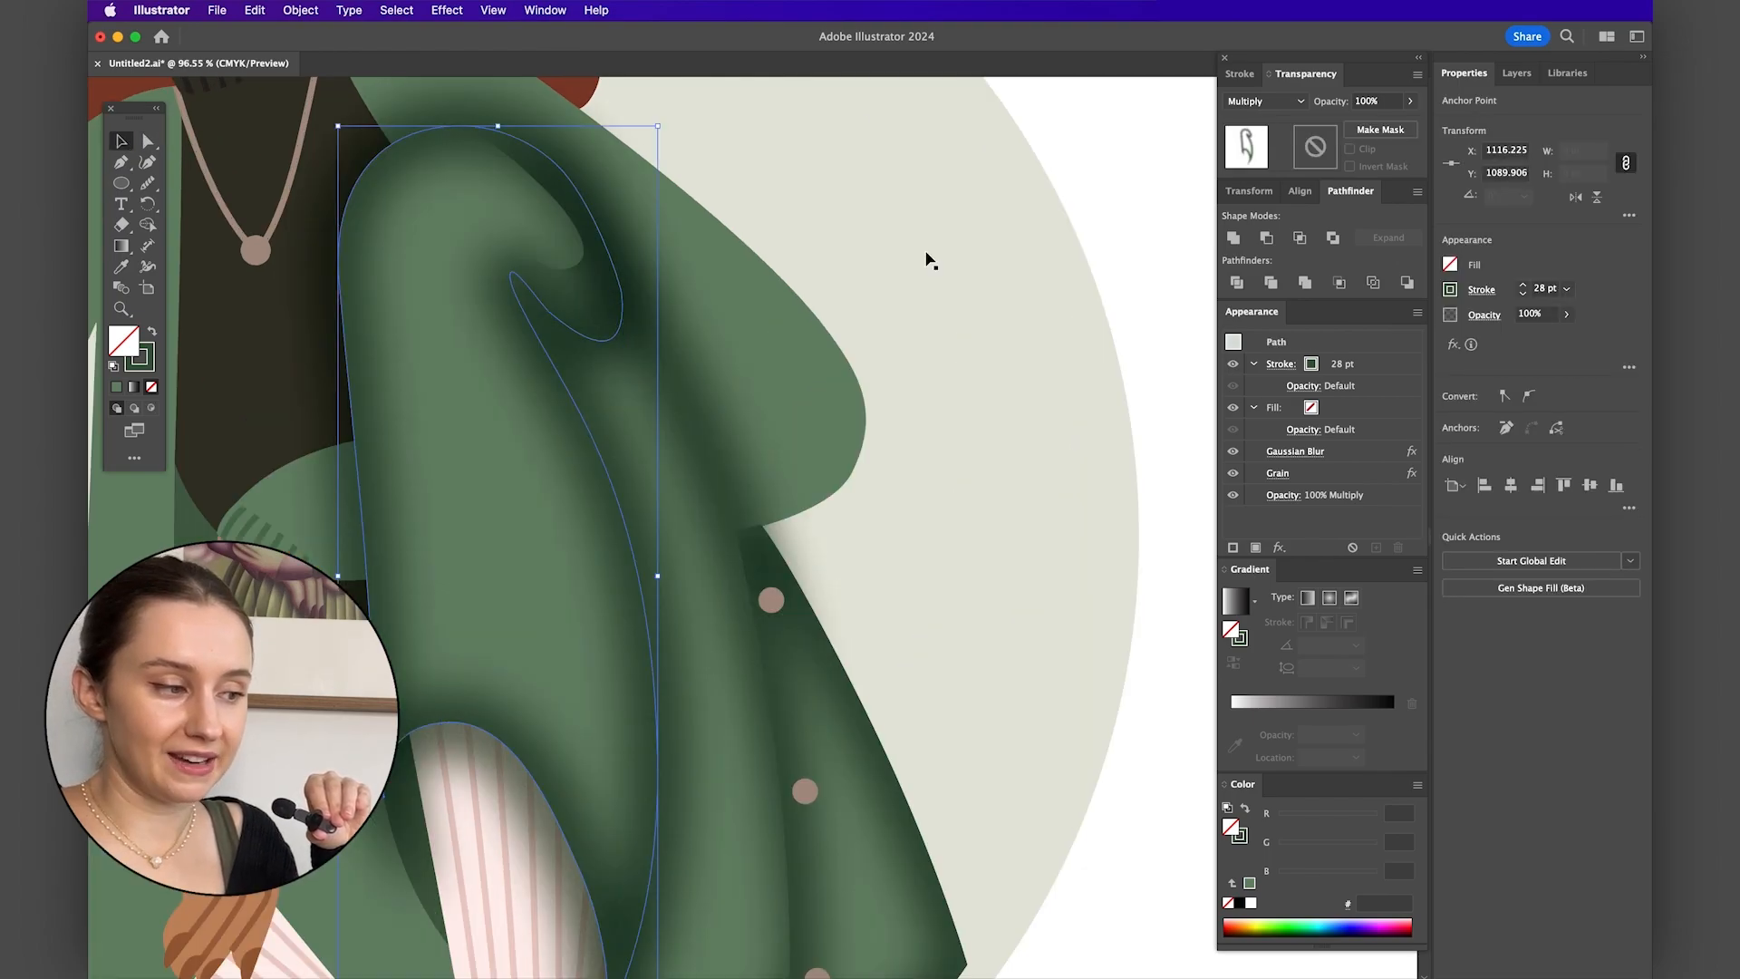
- Undo the fold reshaping, Multiply blending, grain, blur and copied stroke style on both leg shapes
scroll(725, 367, "down", 3)
key("super+z")
key("super+z")
key("super+z")
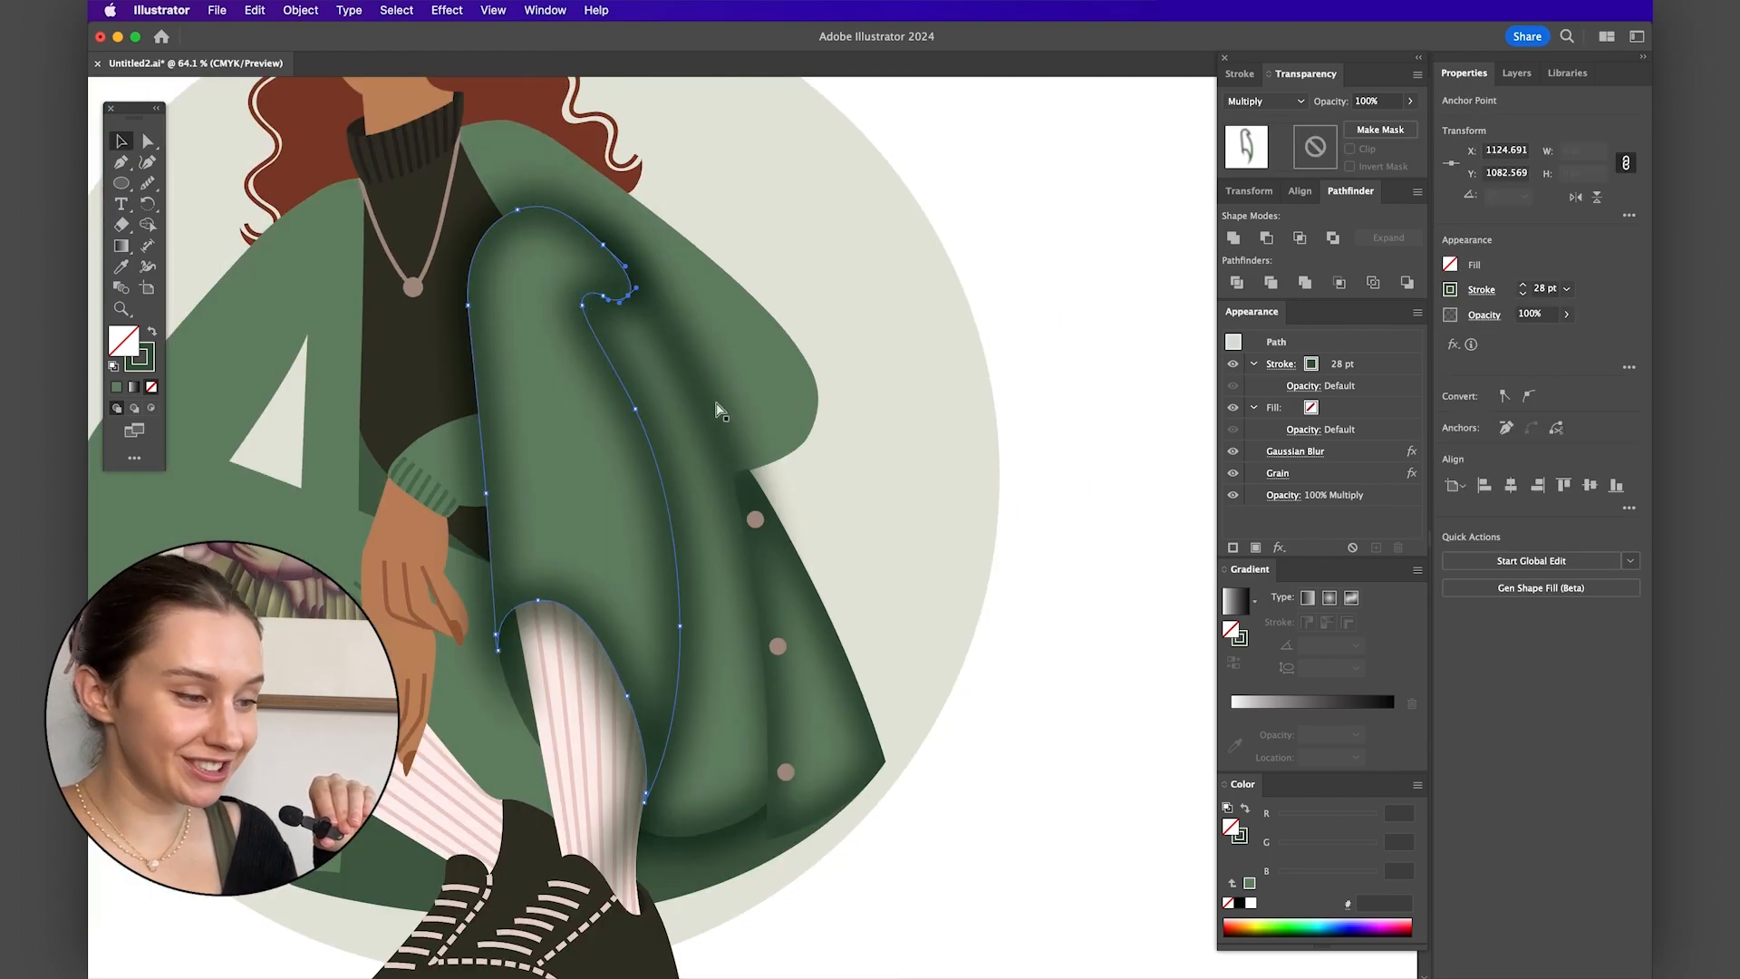
left_click(717, 431)
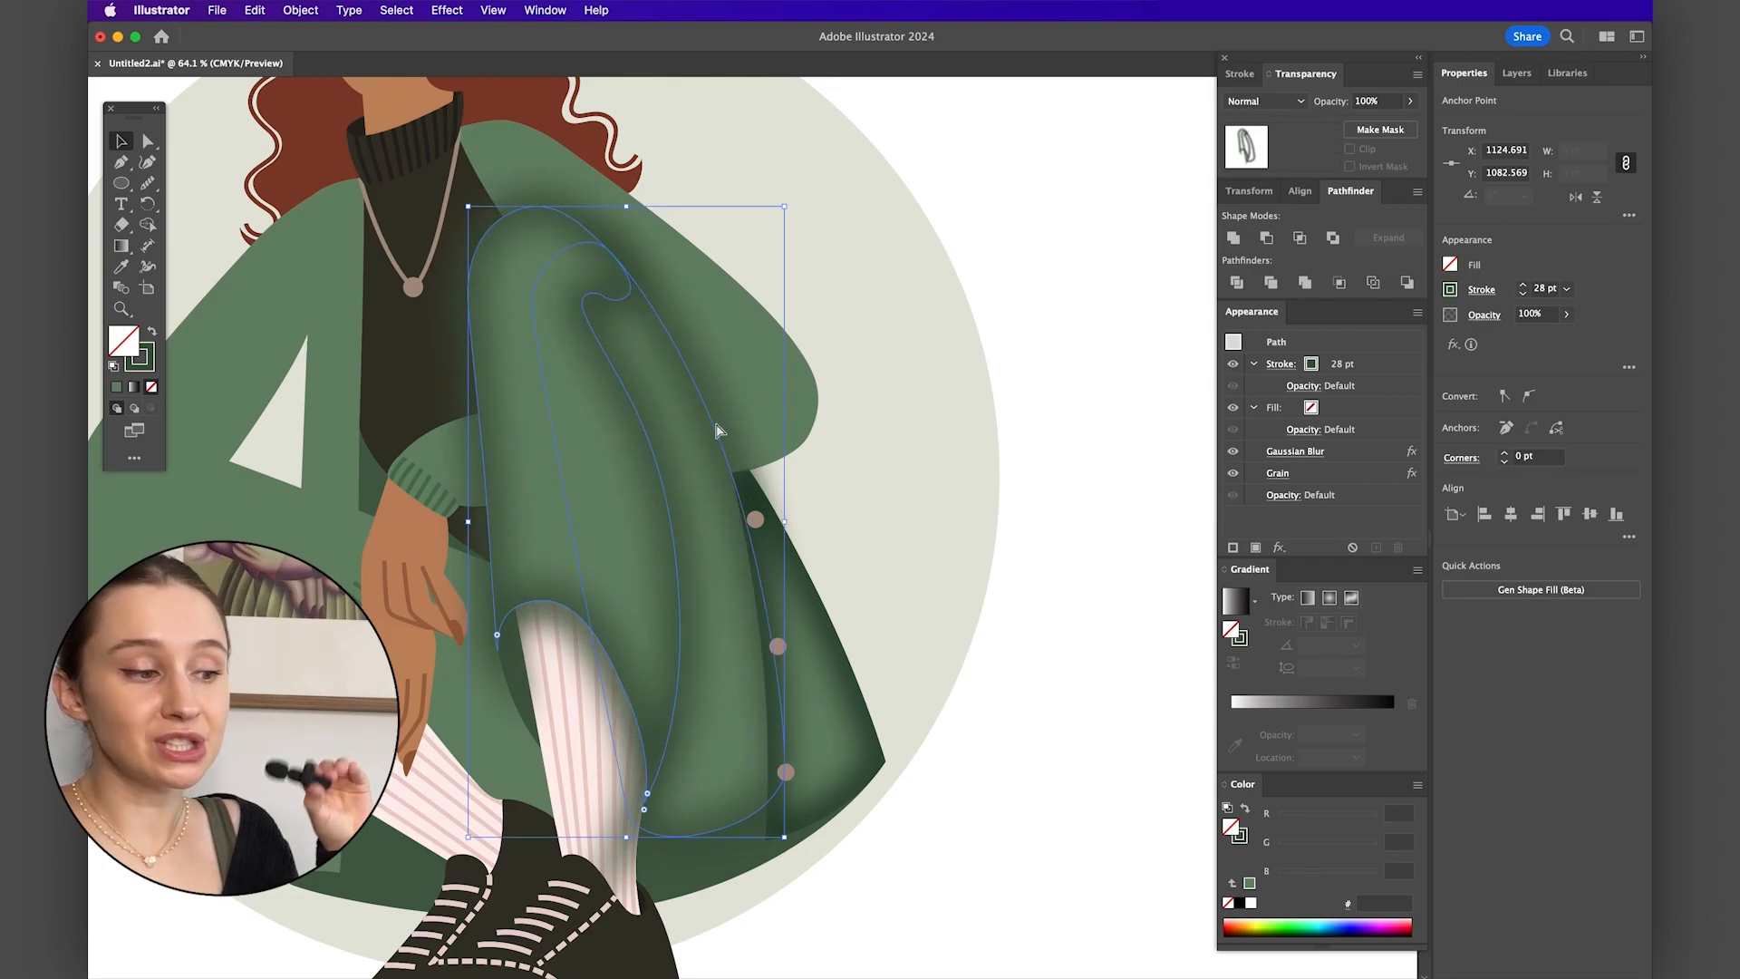
key("super+z")
key("super+z")
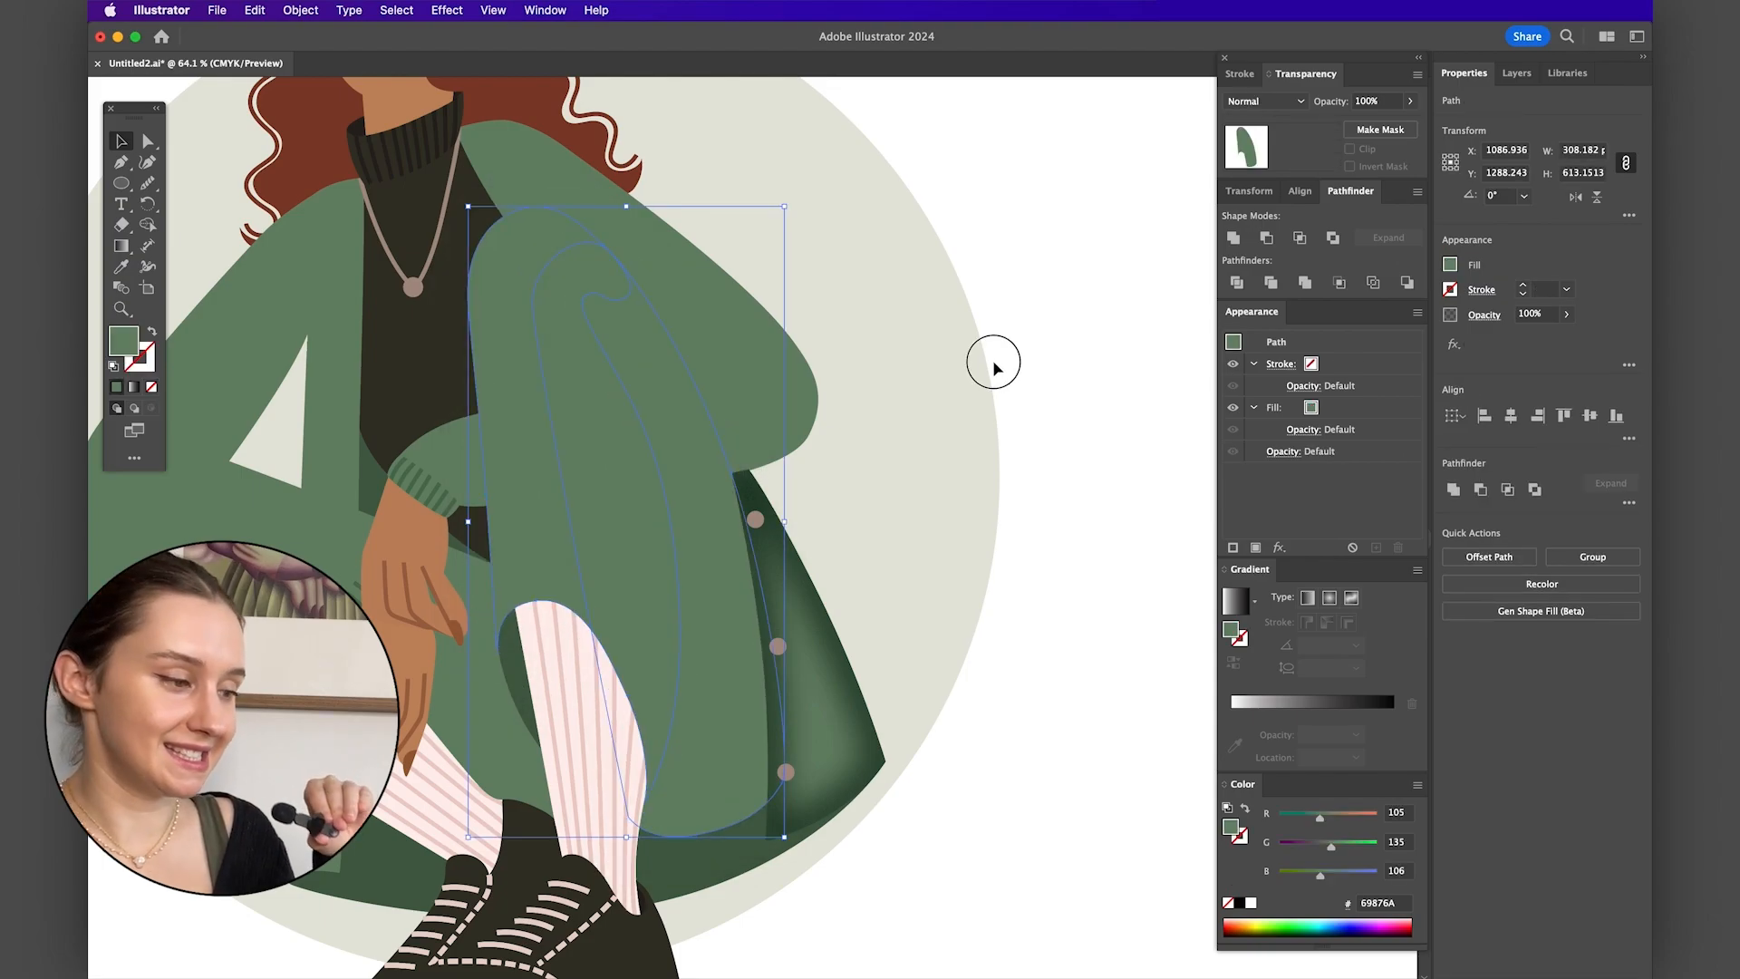
key("super+z")
- Select the rear leg shape beside the buttoned coat panel and turn on Draw Inside mode for it
scroll(979, 645, "down", 2)
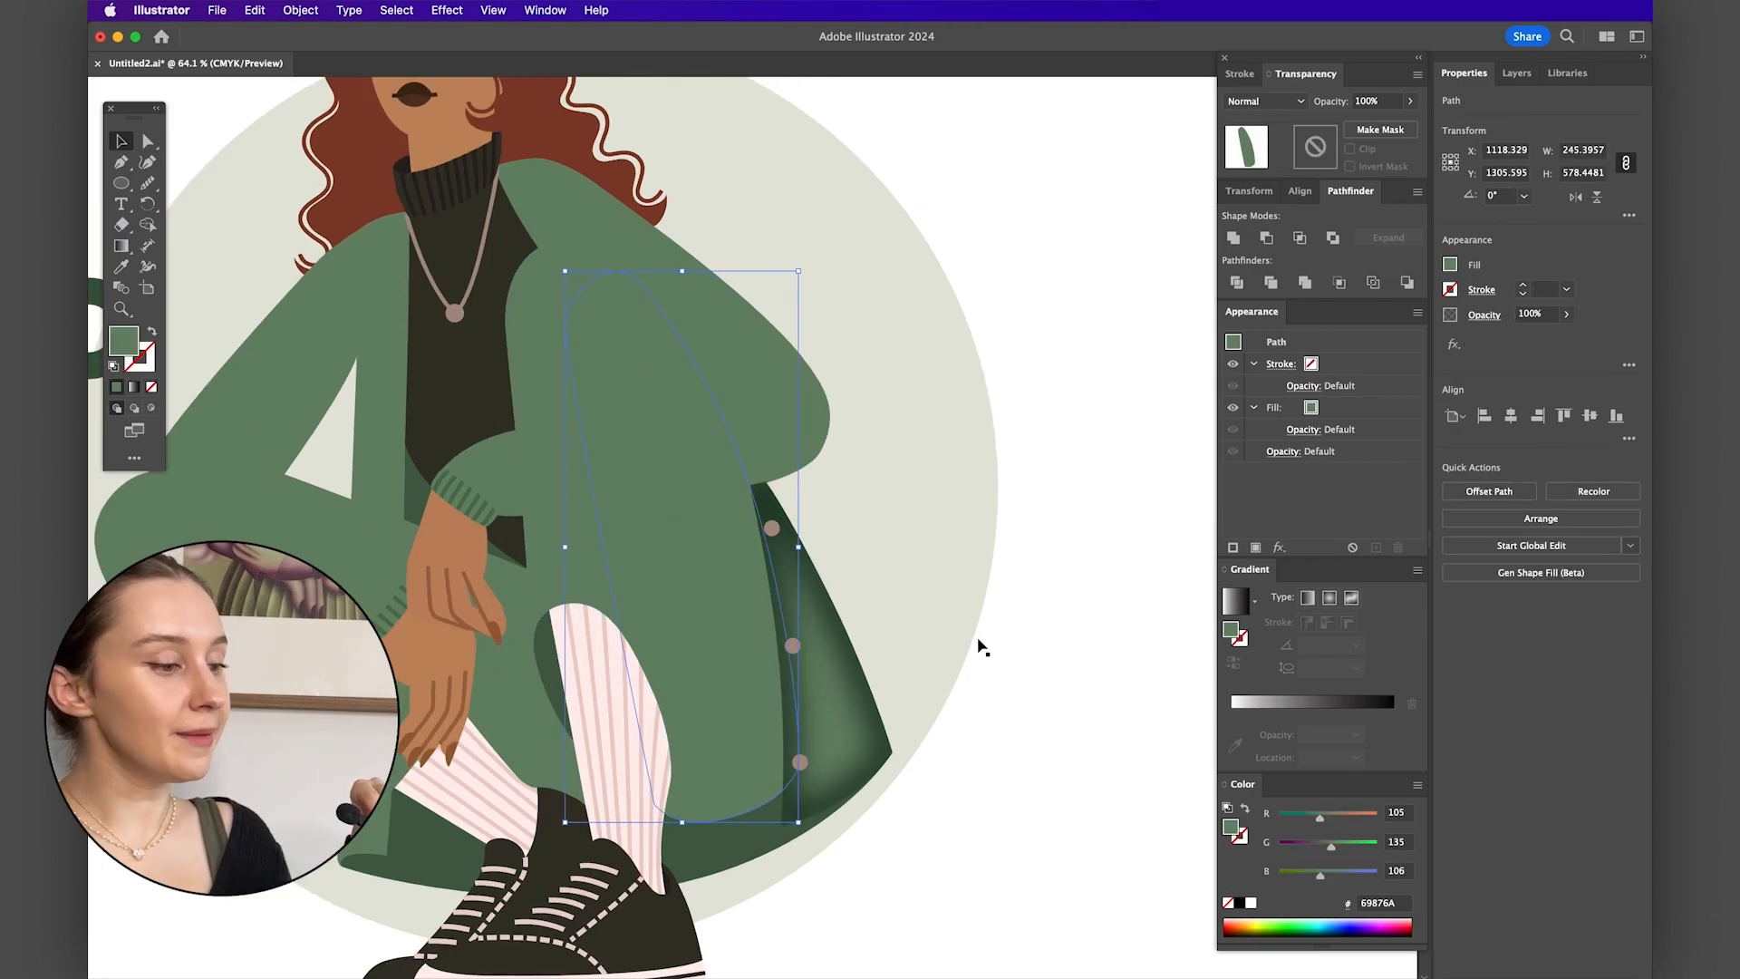
scroll(979, 644, "down", 1)
scroll(979, 645, "up", 1)
scroll(979, 644, "down", 1)
scroll(979, 645, "down", 1)
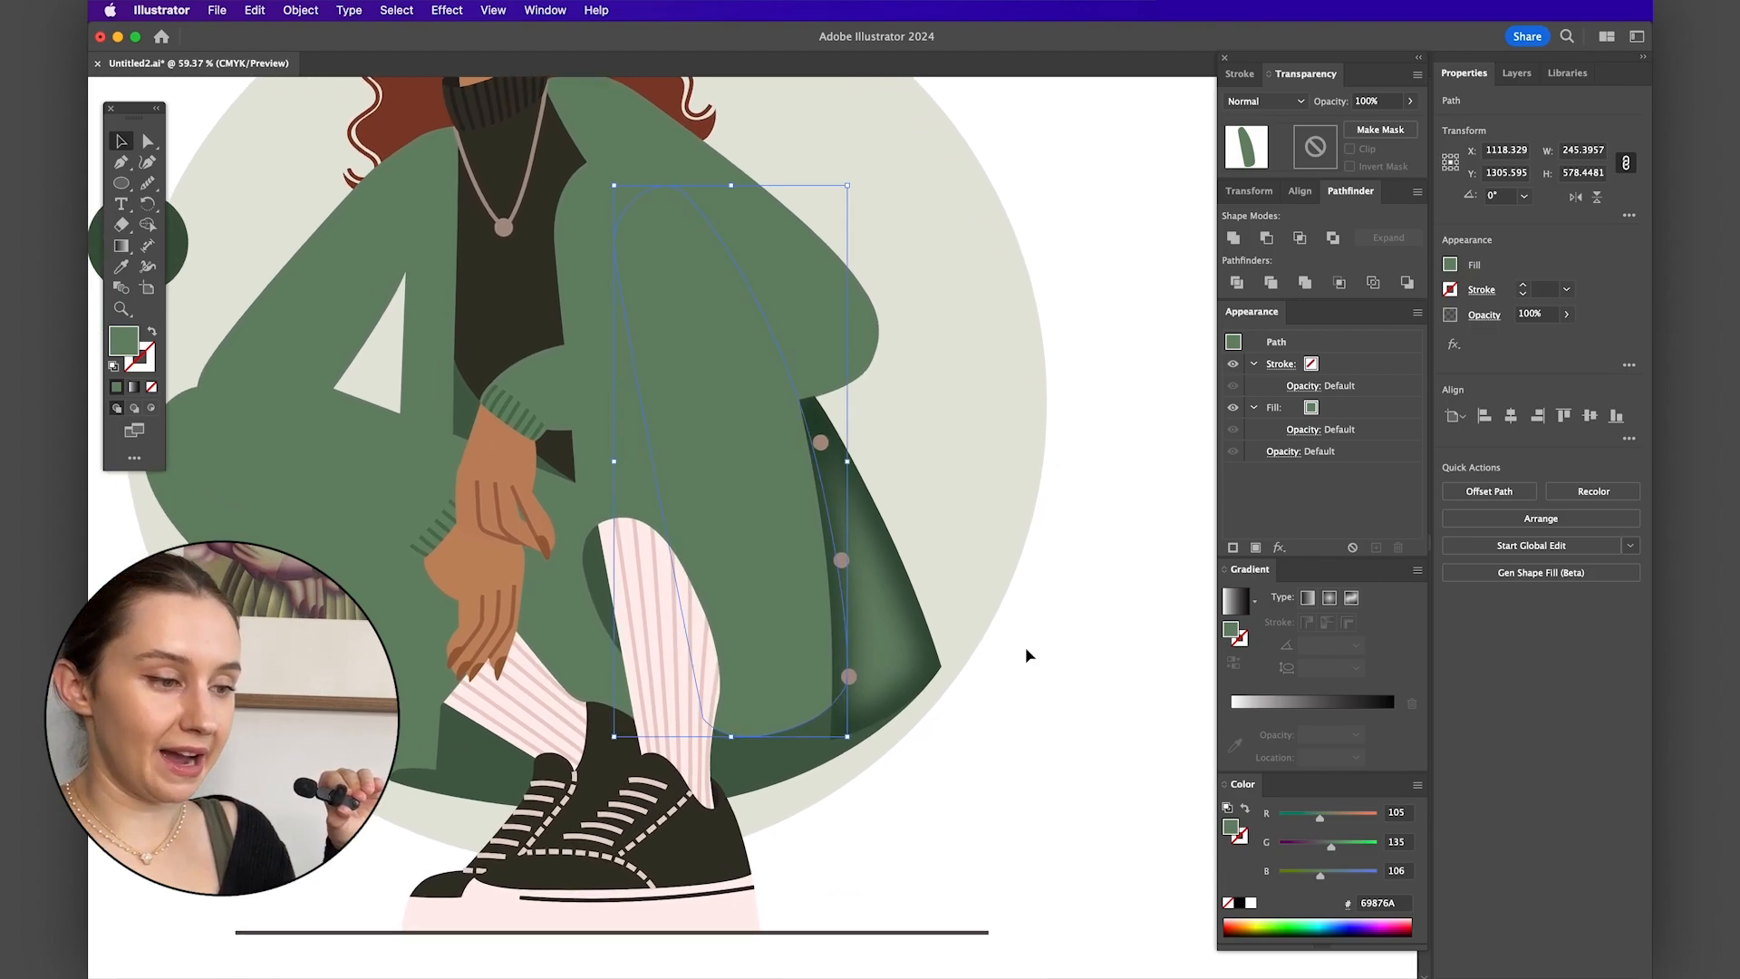
left_click(1035, 658)
scroll(1041, 661, "up", 1)
left_click(809, 710)
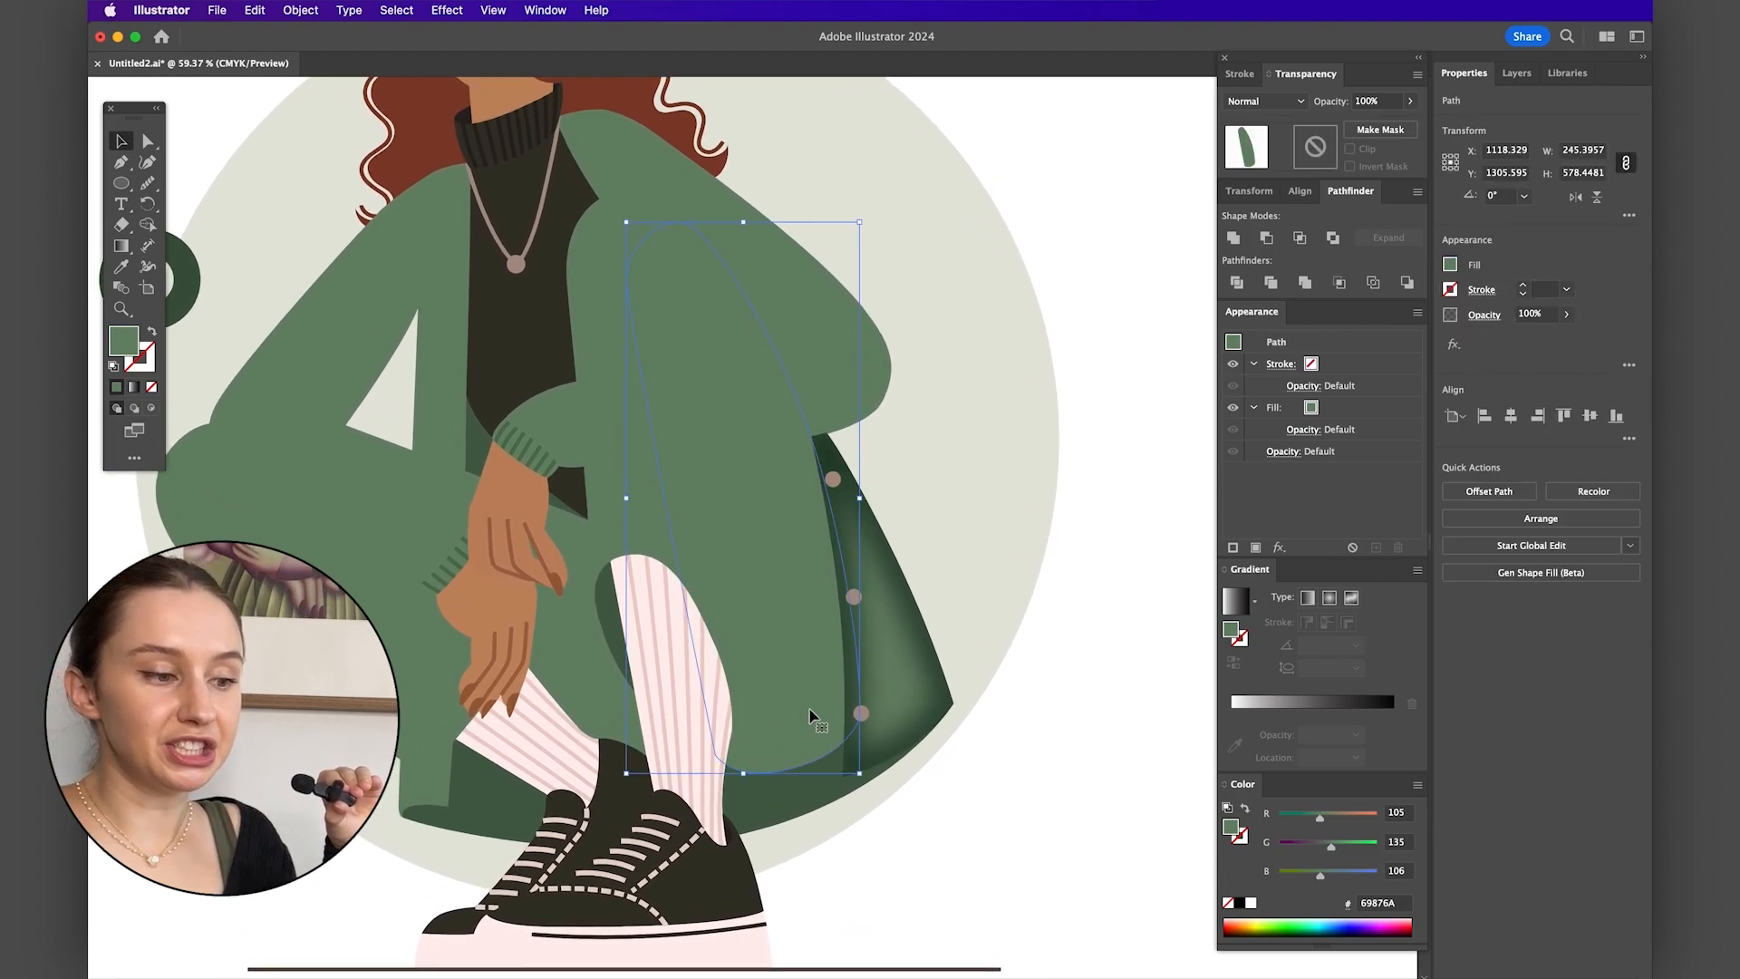
left_click(152, 412)
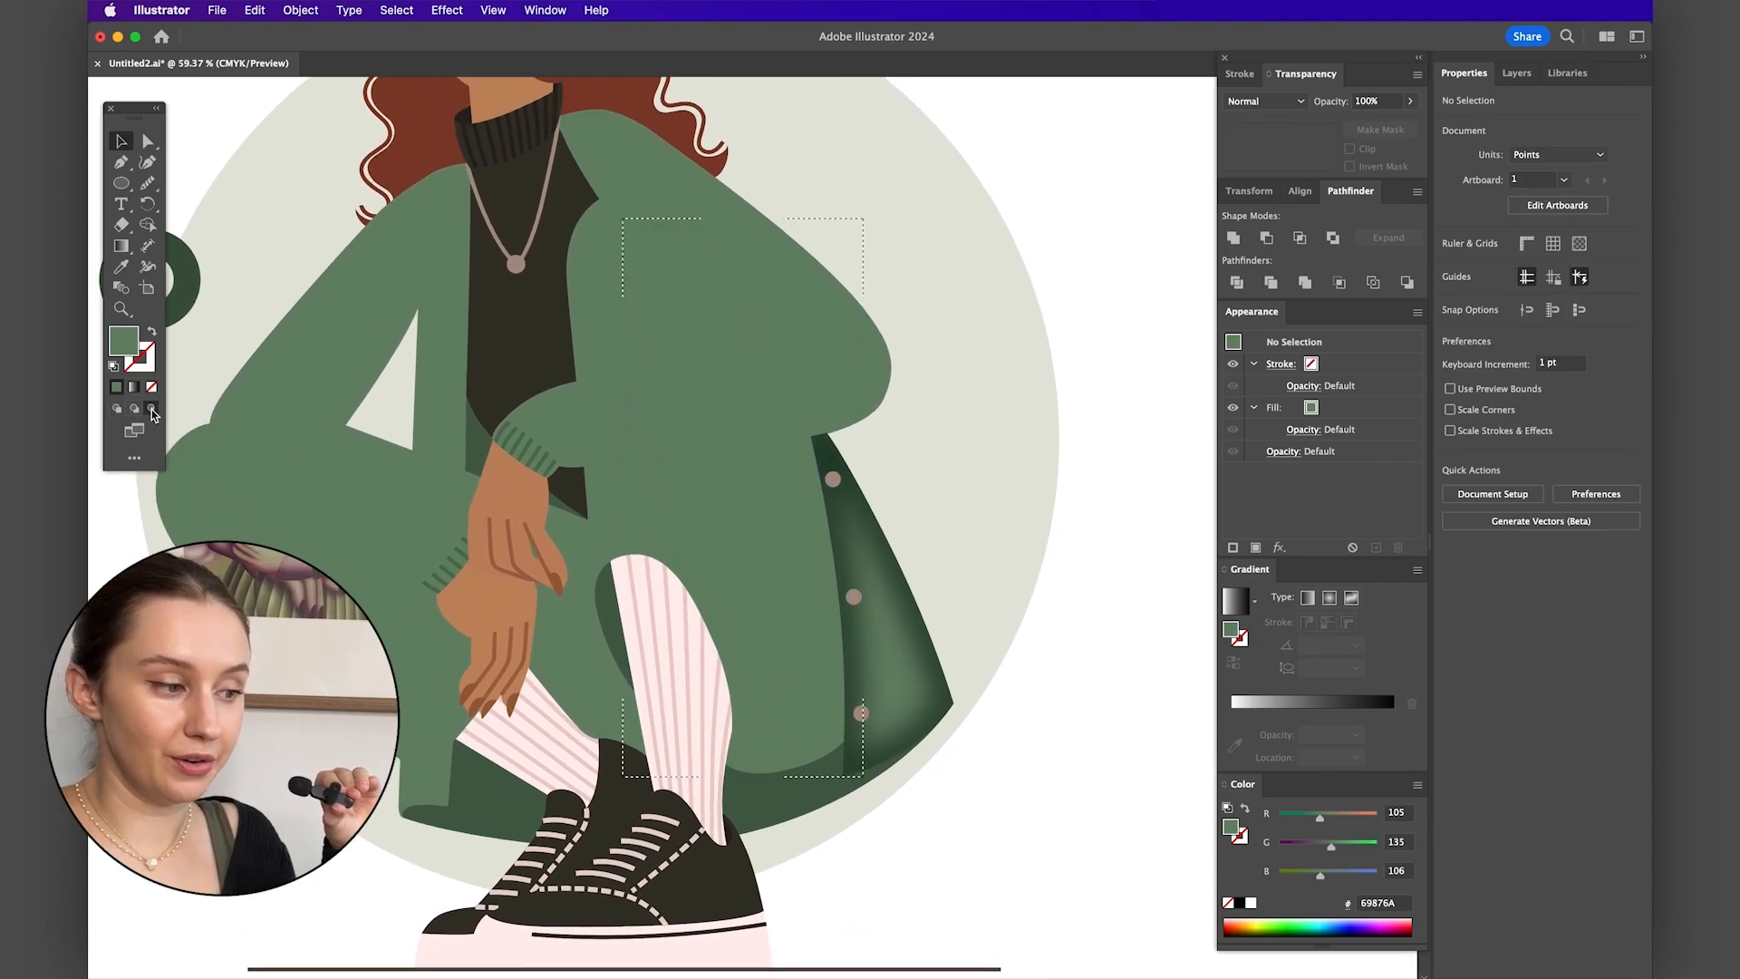
- Sample the dark green 3E553D with the Eyedropper and use it as the fill with no stroke
scroll(850, 645, "up", 2)
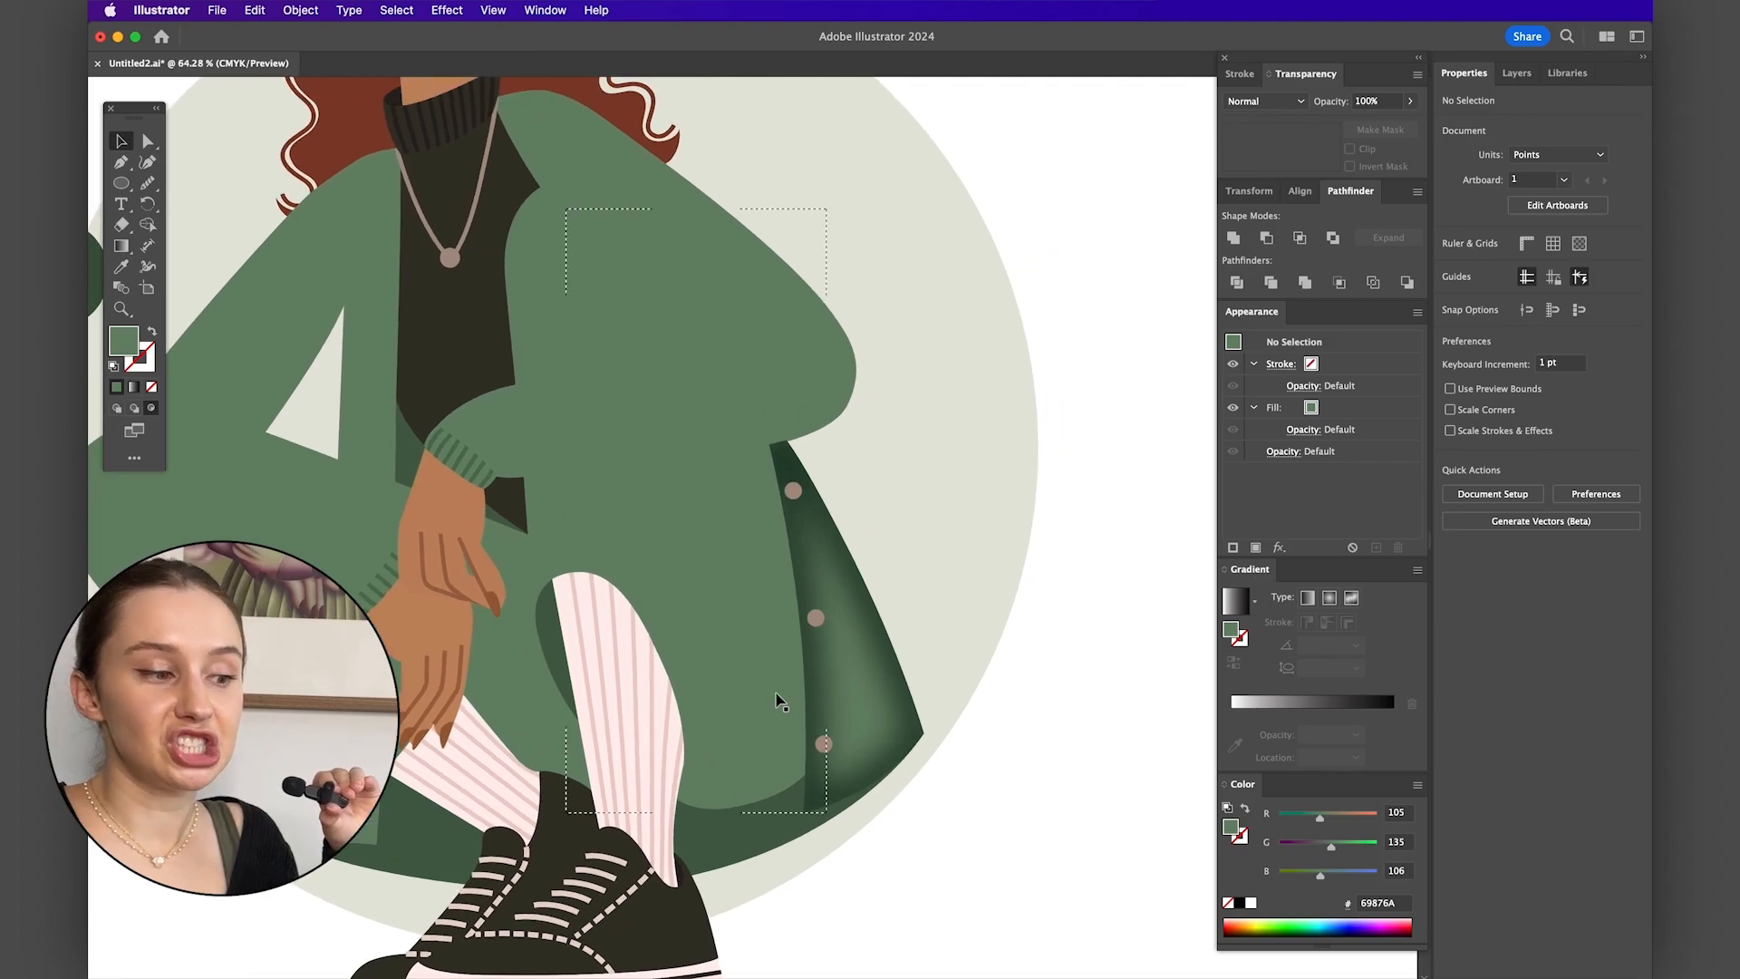
left_click(119, 268)
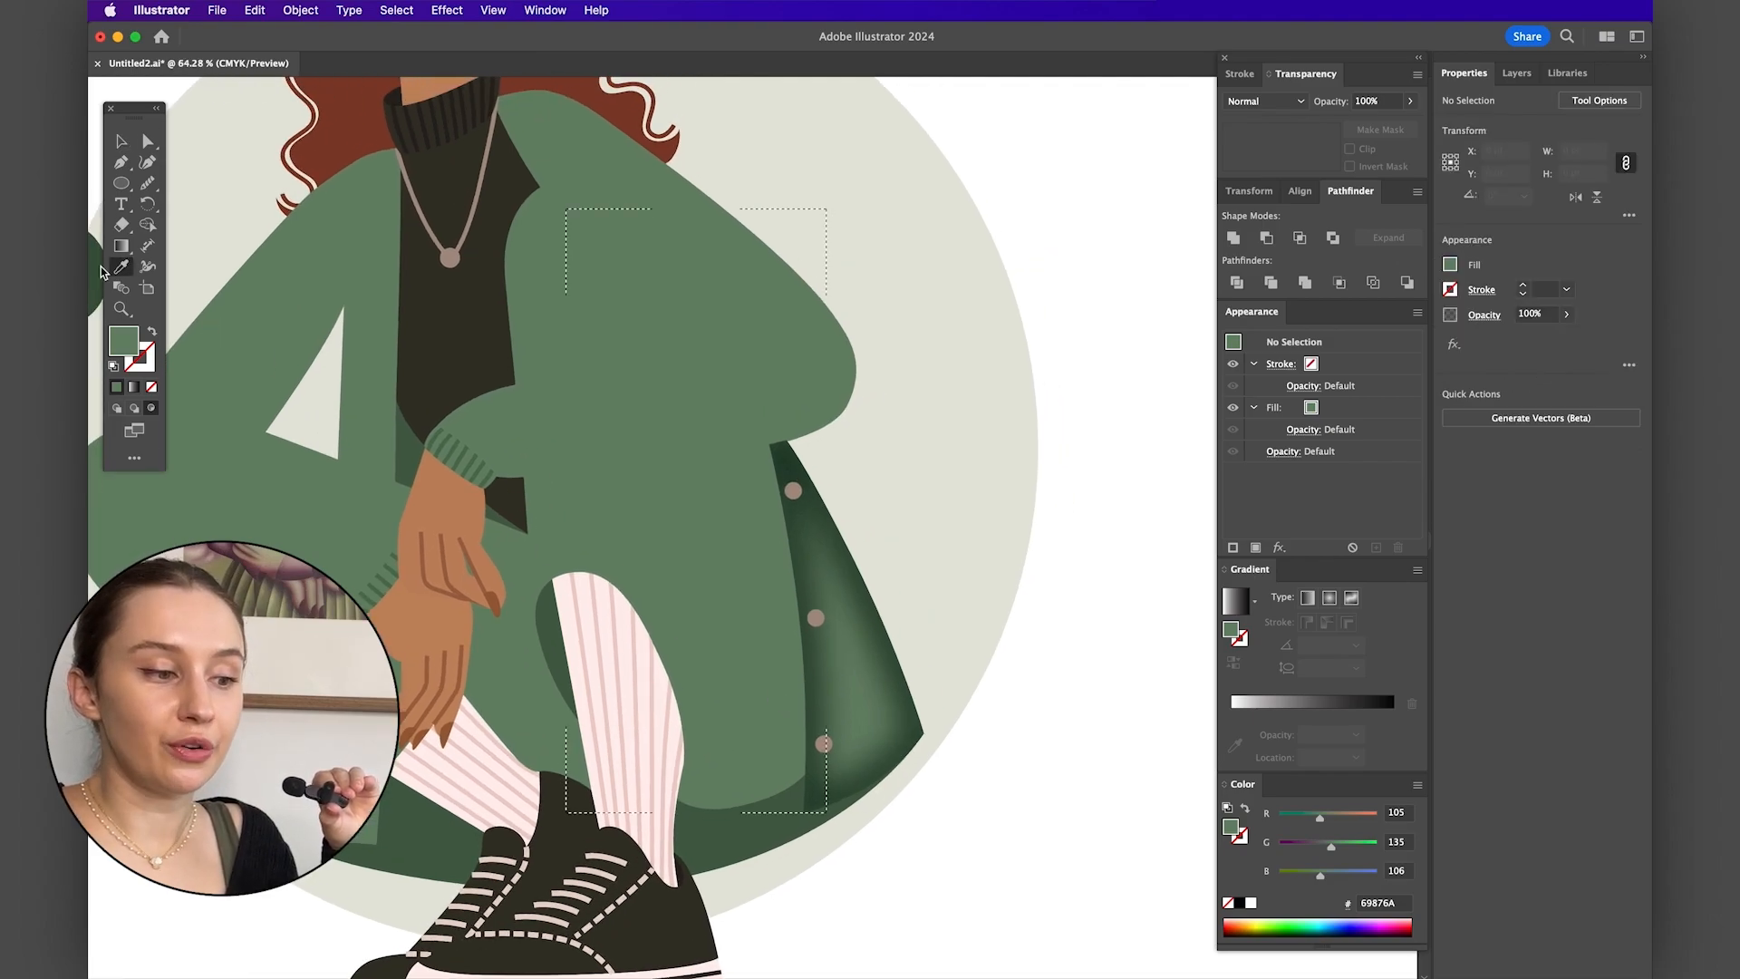
key("shift+x")
left_click(152, 333)
- Draw a closed shadow shape with the Pen tool inside the rear leg shape, leaving a long narrow light strip uncovered
key("p")
left_click(646, 327)
left_click(694, 438)
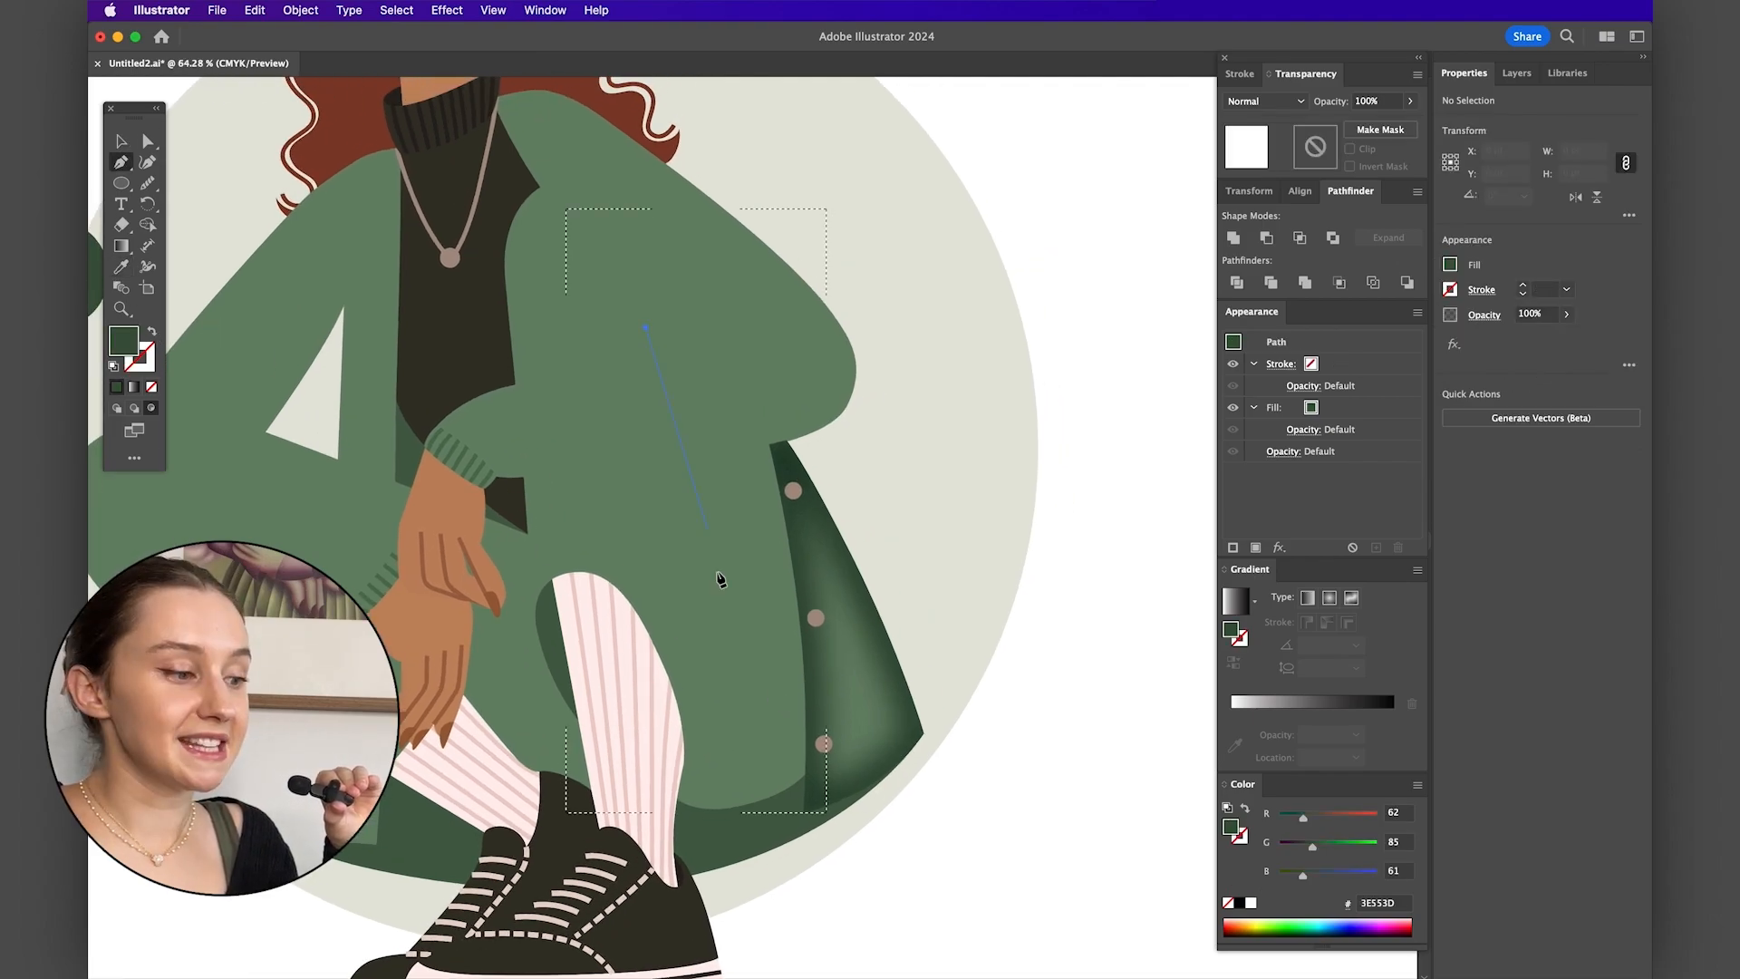
left_click(706, 566)
left_click(719, 695)
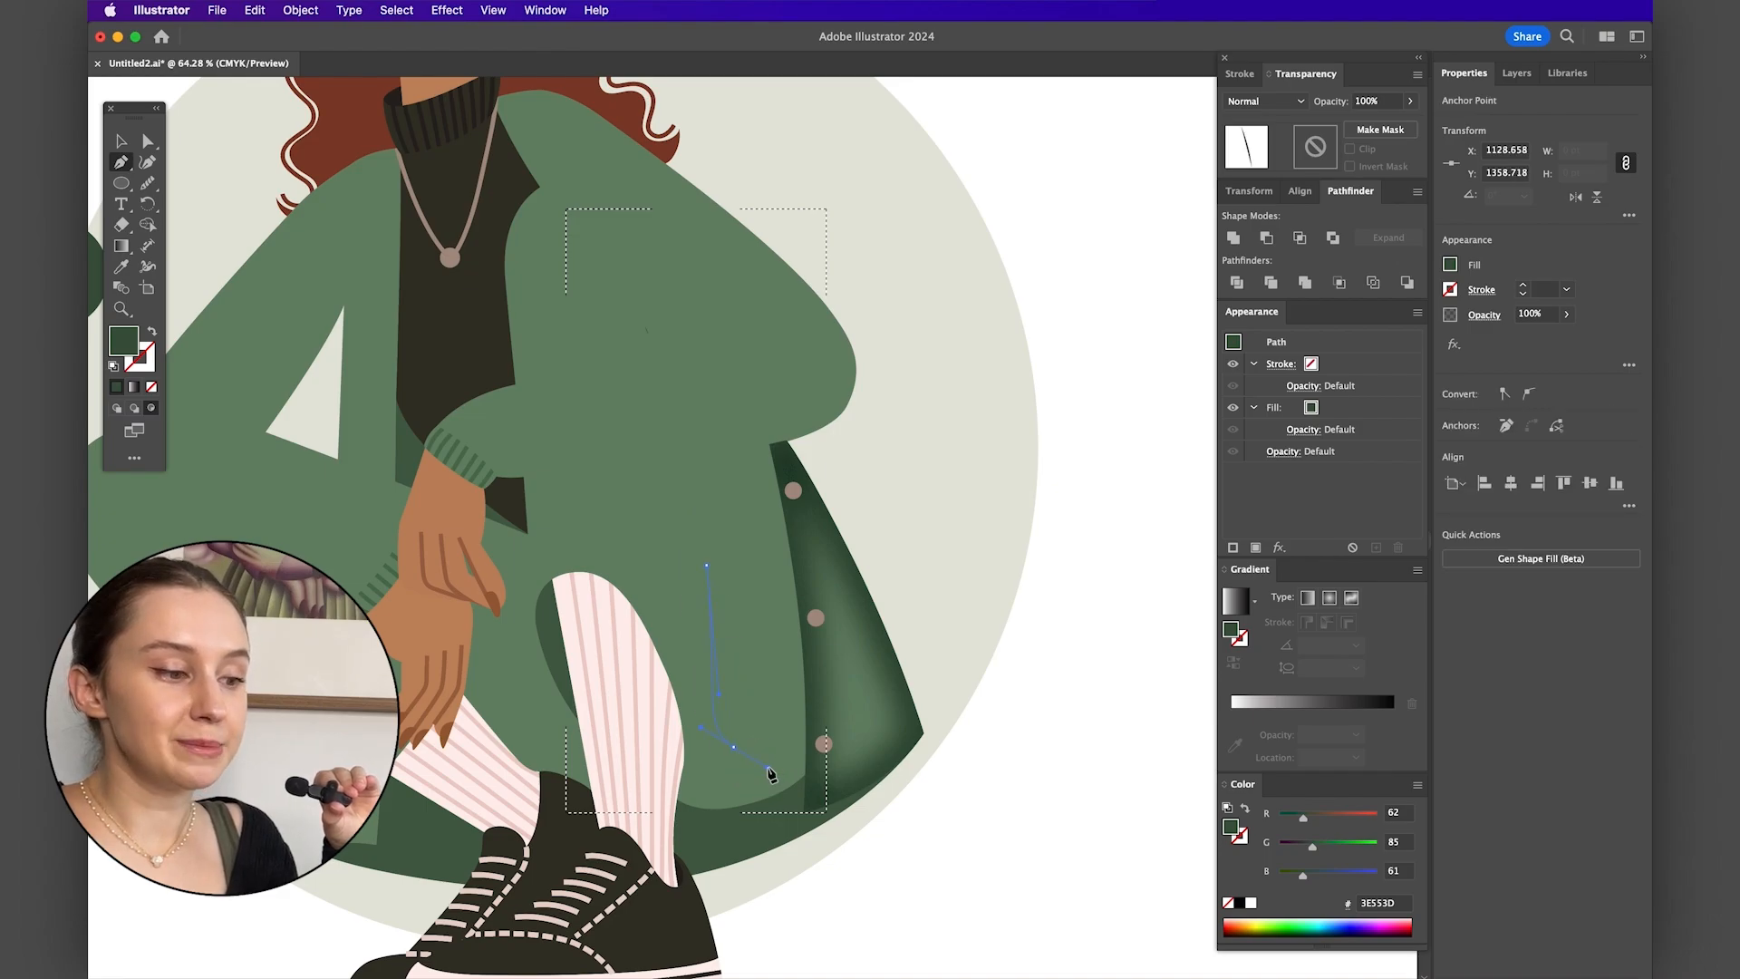
left_click_drag(788, 617, 790, 544)
left_click(717, 289)
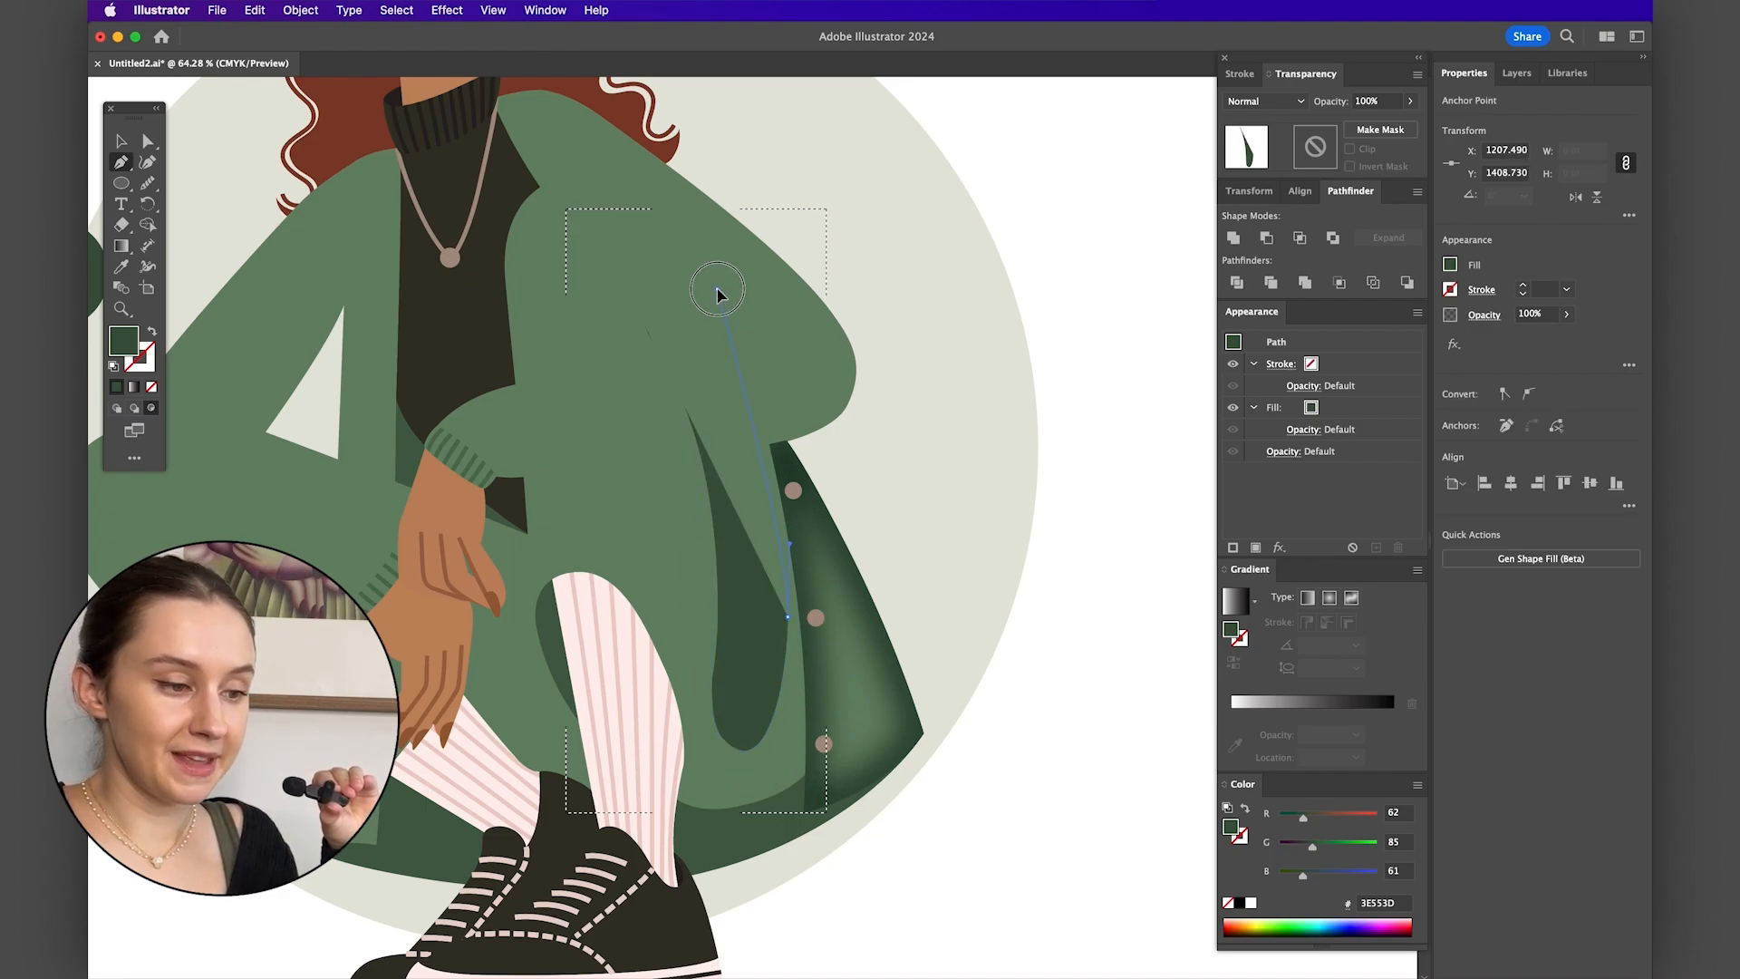
left_click_drag(717, 289, 684, 215)
left_click_drag(906, 414, 920, 486)
left_click_drag(860, 884, 768, 901)
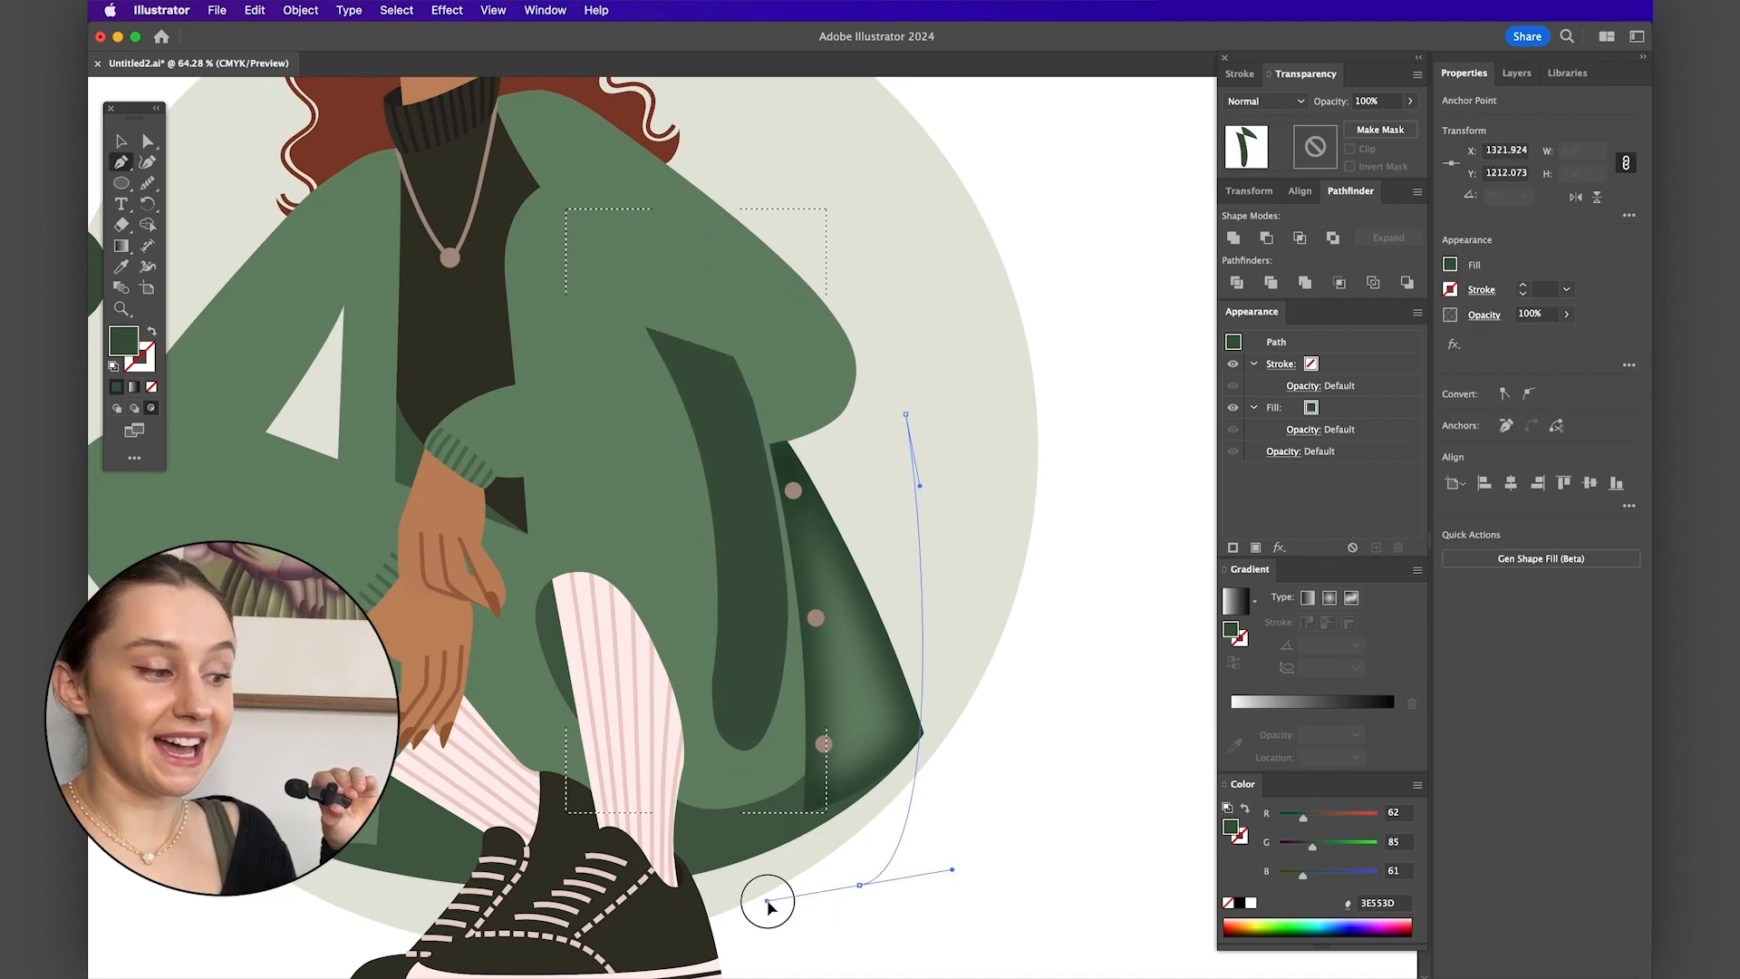
left_click_drag(613, 814, 570, 728)
left_click(646, 328)
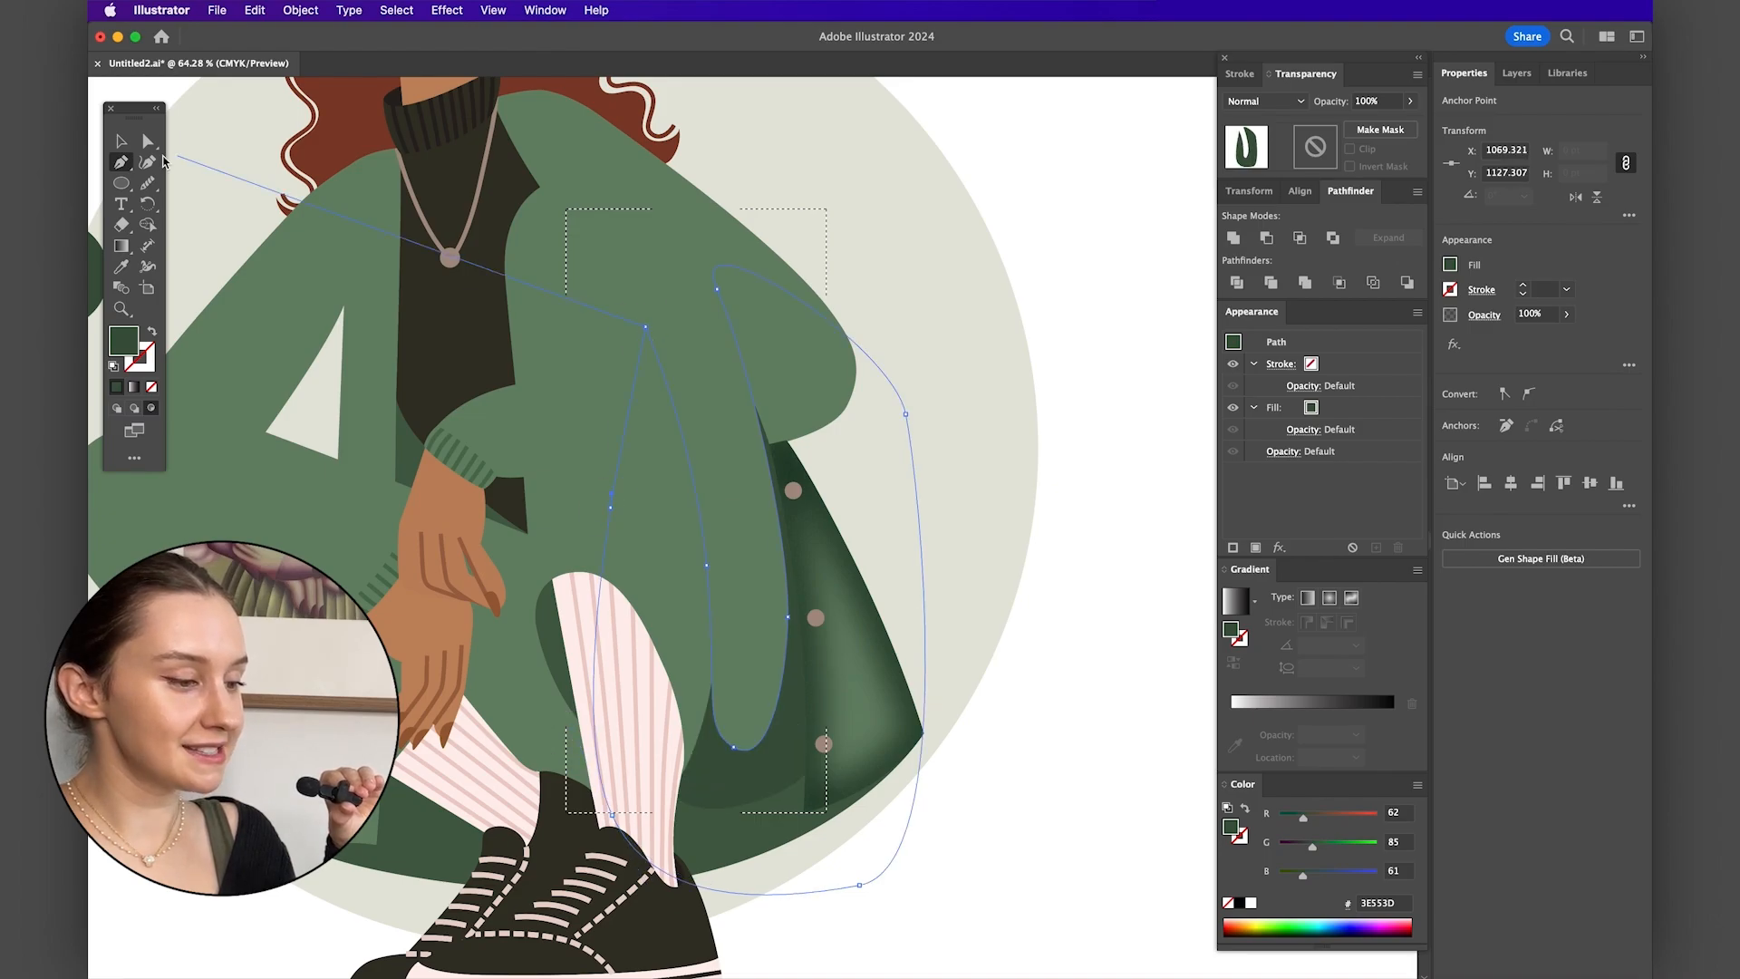
- Adjust the shadow's anchor points and handles to slim and smooth the light strip running down the rear leg shape
left_click(148, 142)
left_click_drag(706, 565, 739, 544)
left_click_drag(717, 289, 668, 243)
left_click_drag(734, 747, 731, 732)
left_click_drag(788, 617, 770, 595)
key("shift+d")
scroll(776, 605, "up", 3)
left_click_drag(758, 467, 778, 420)
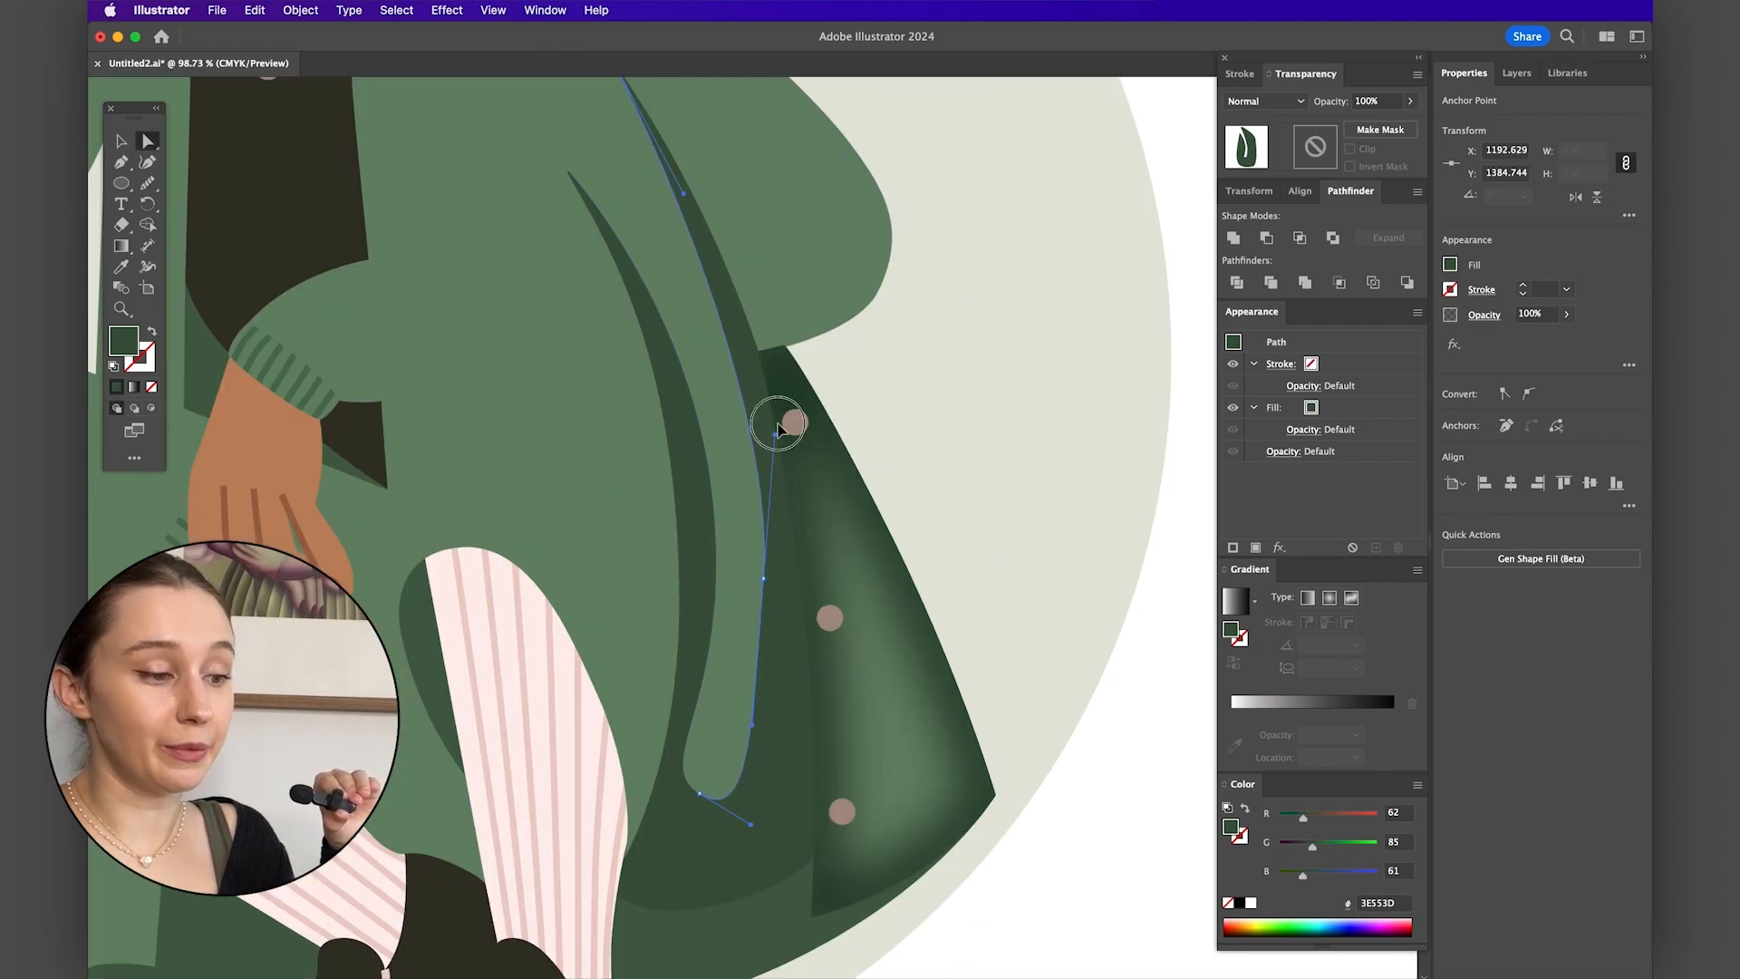
left_click_drag(698, 791, 720, 822)
scroll(768, 854, "up", 3)
left_click_drag(582, 297, 566, 170)
- Return to Draw Normal mode and deselect the rear leg shadow
left_click(147, 183)
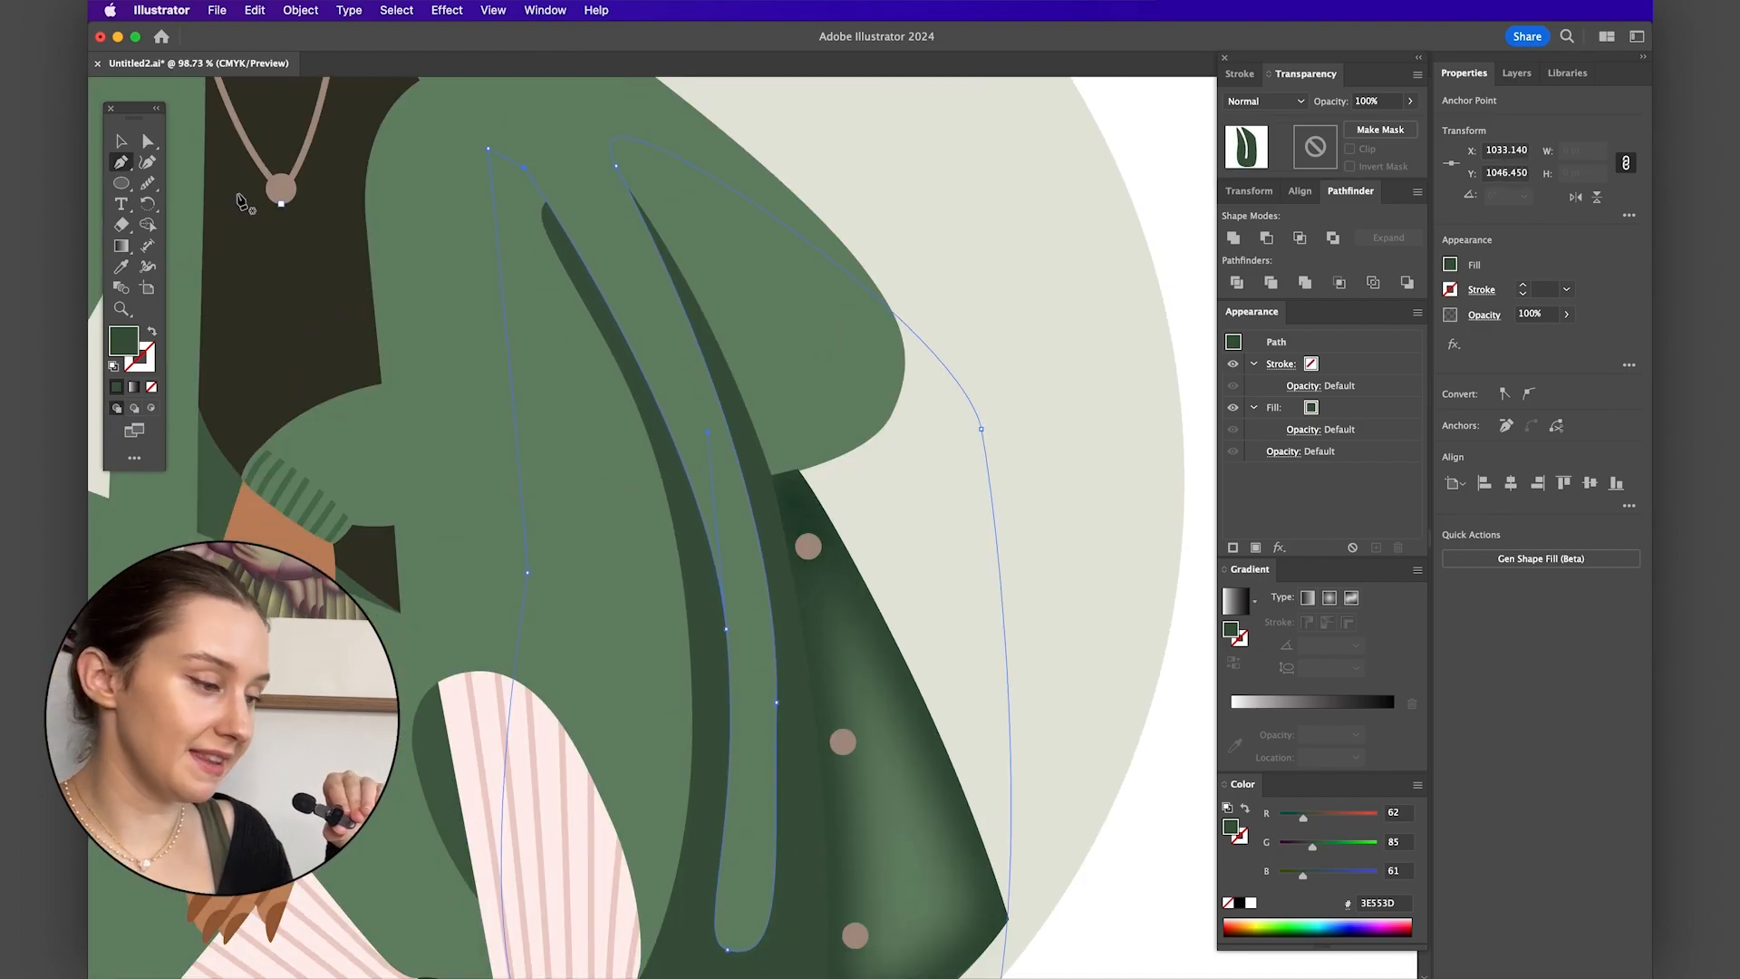
scroll(573, 244, "down", 4)
left_click(122, 142)
scroll(686, 173, "up", 1)
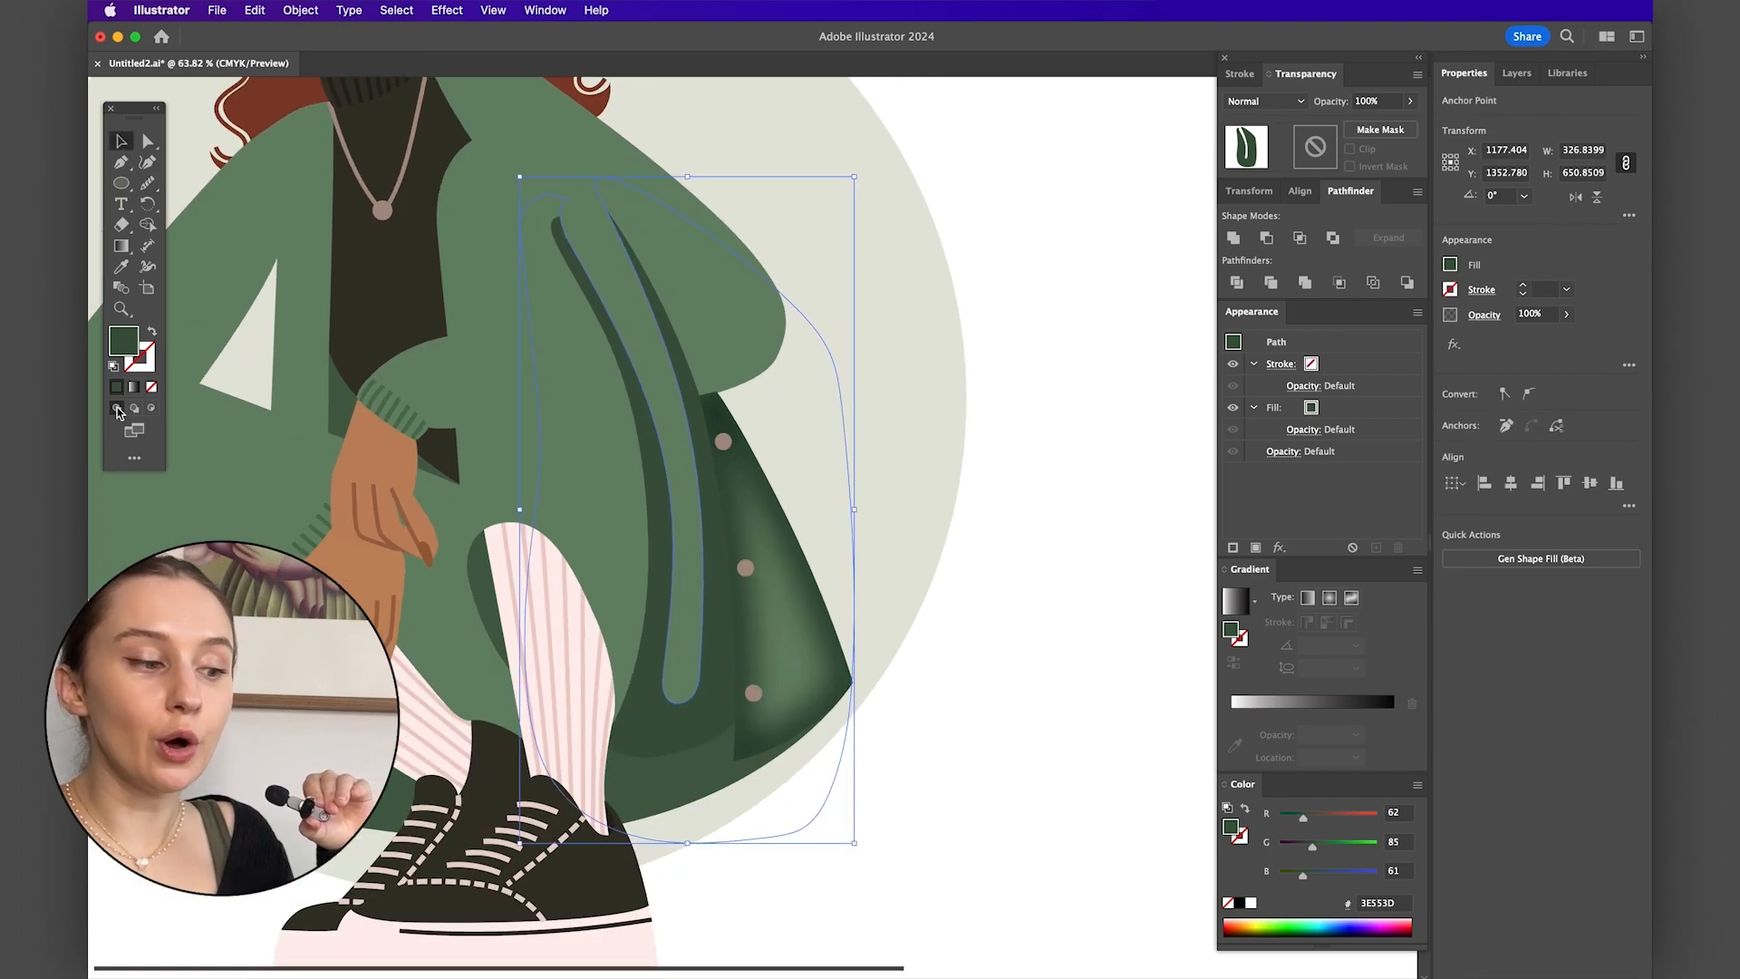
left_click(1072, 384)
- Draw closed dark green shadows with the Pen tool inside the front leg shape, along both long edges, and leave Draw Inside mode
scroll(831, 416, "up", 5)
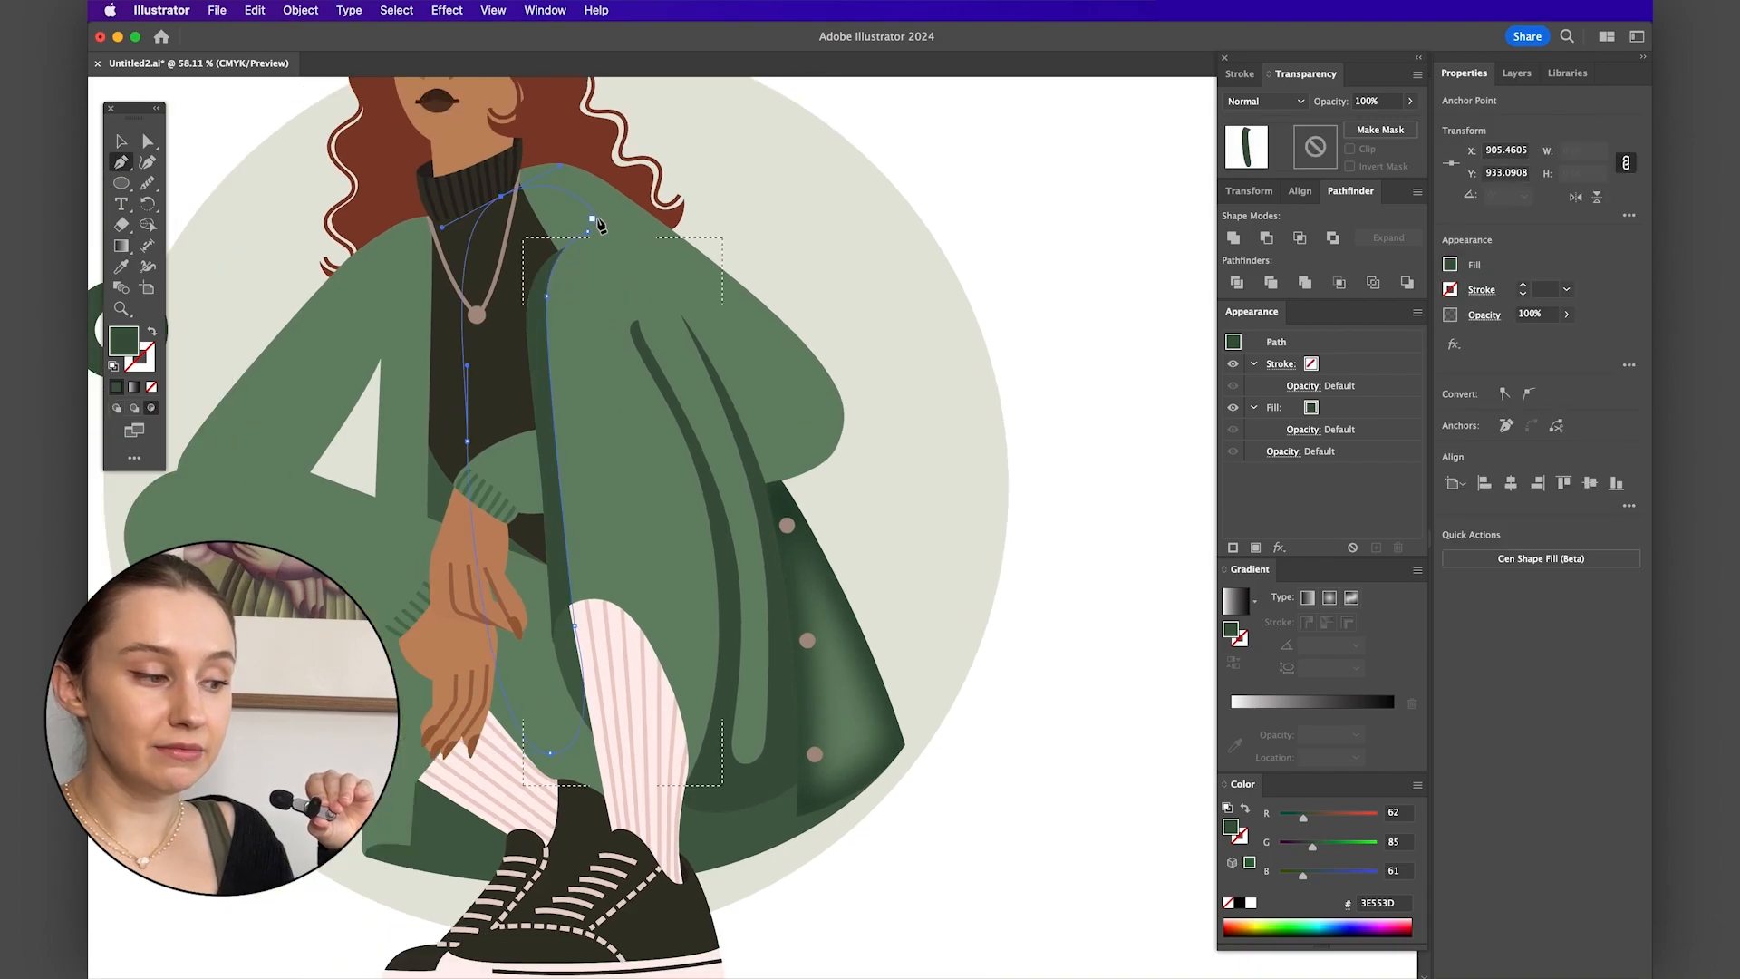
scroll(556, 319, "up", 2)
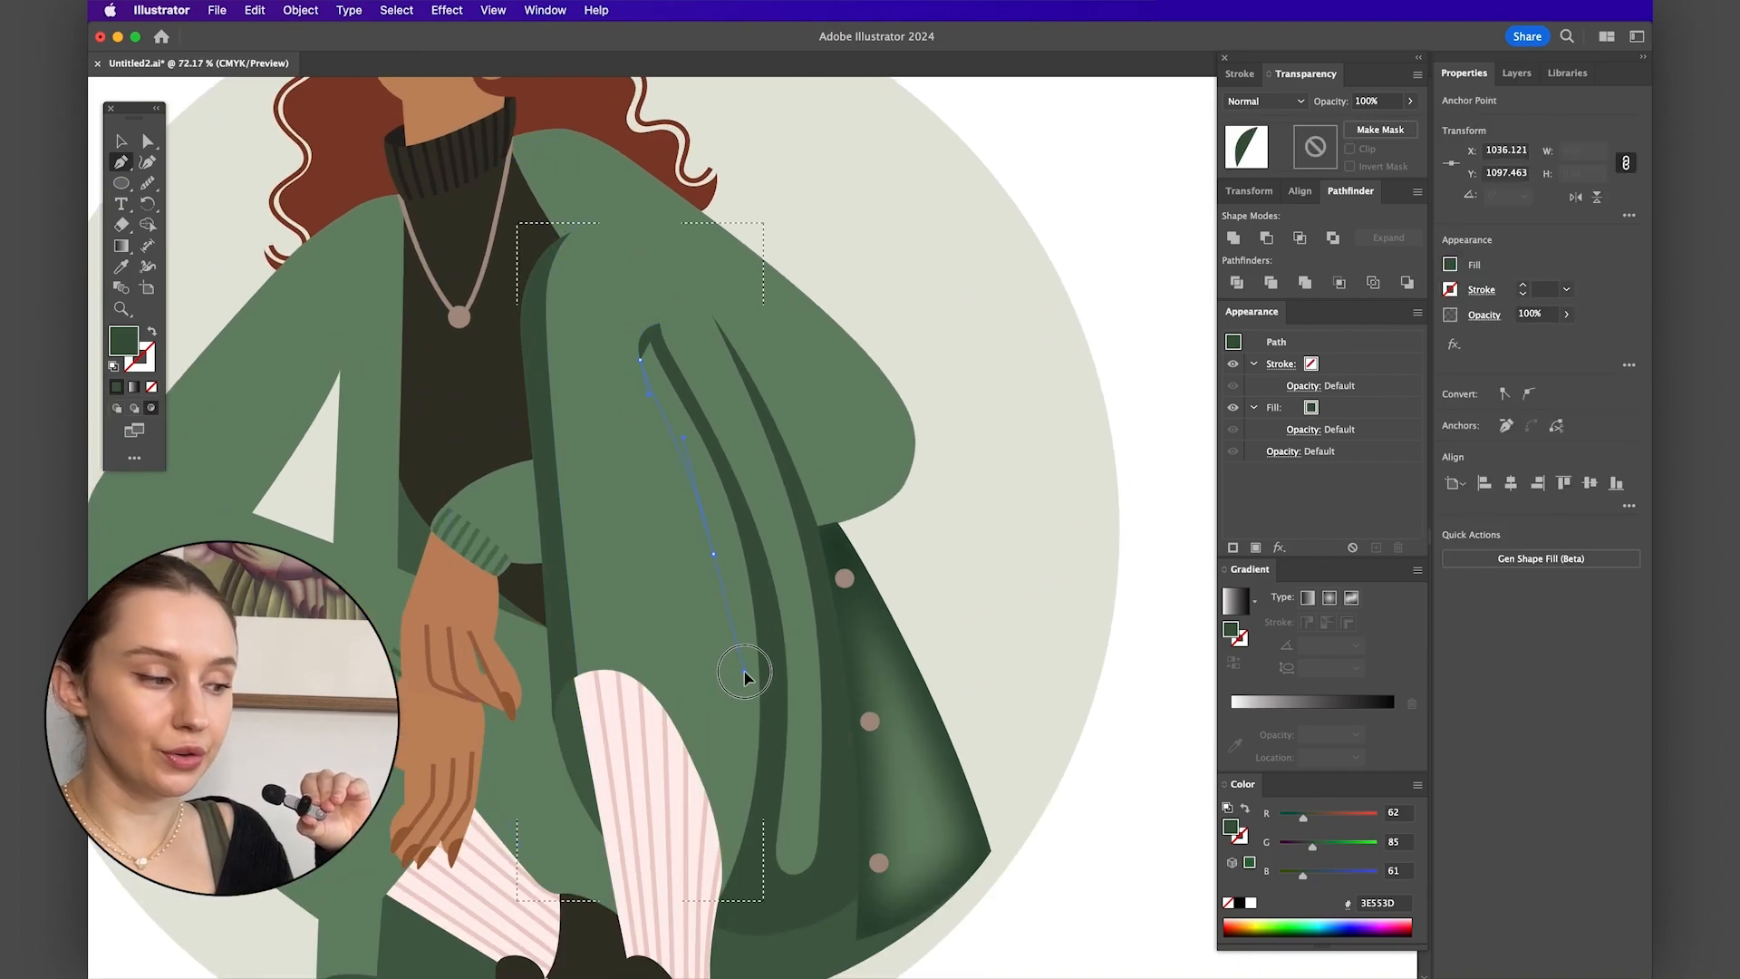
left_click_drag(744, 672, 745, 675)
left_click_drag(727, 935, 782, 929)
scroll(773, 345, "down", 2)
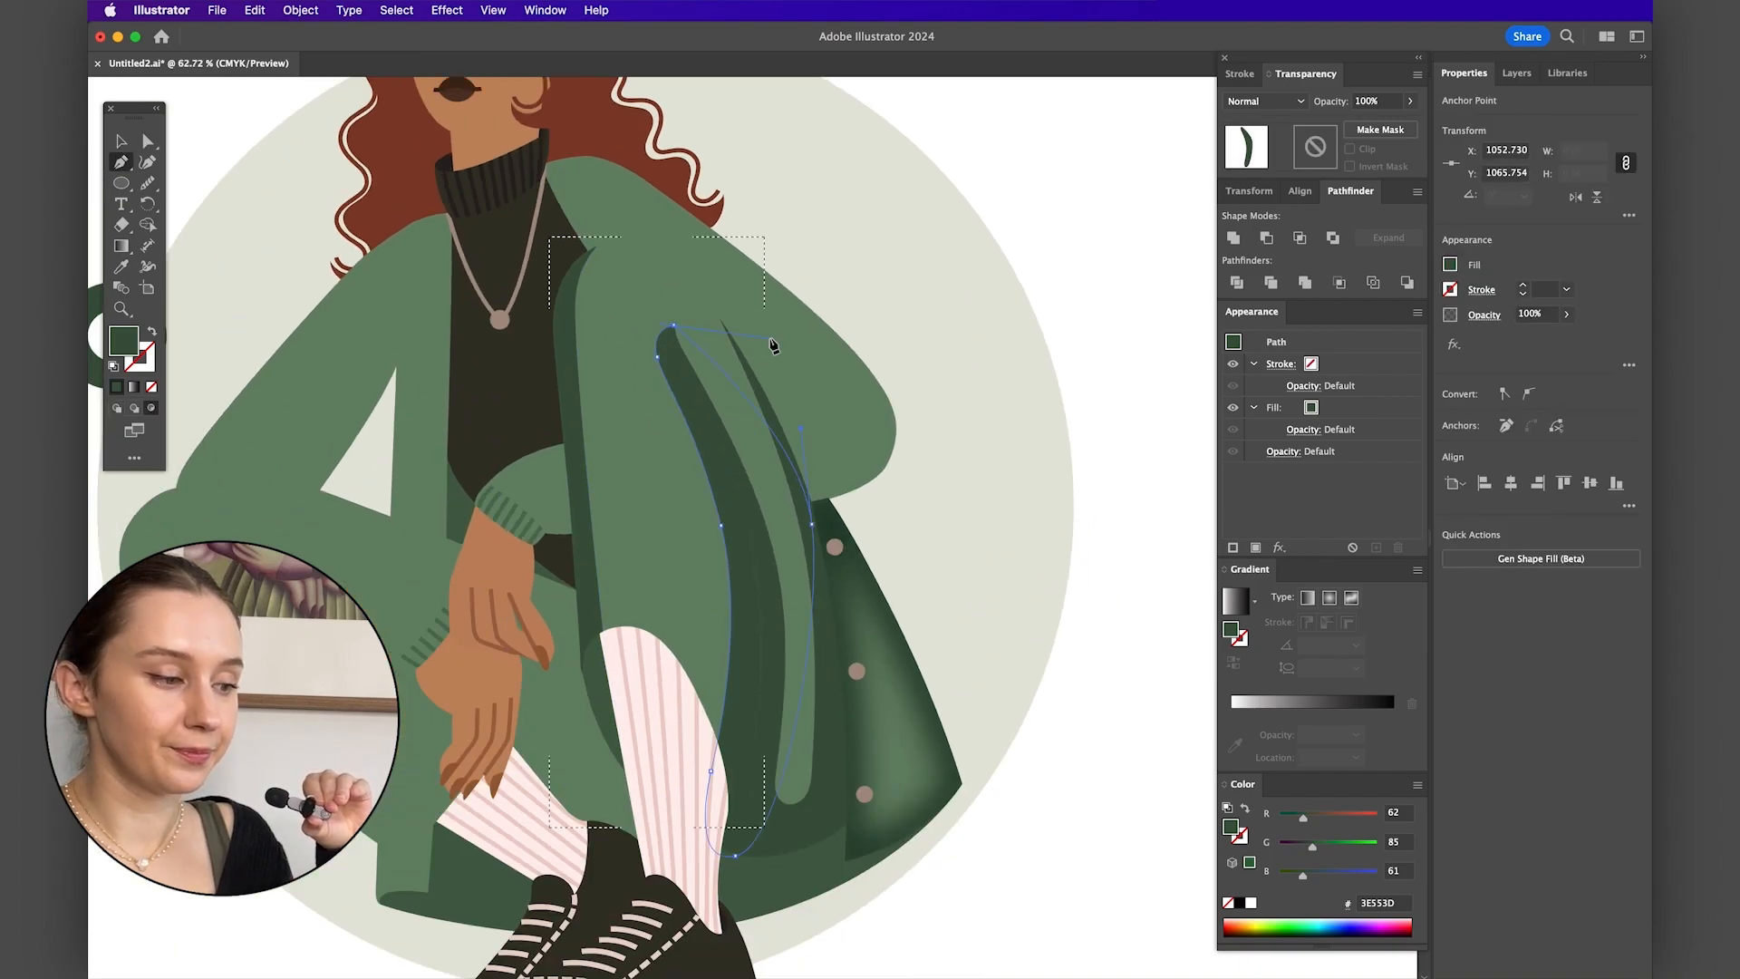
left_click(117, 408)
left_click(121, 140)
left_click(1029, 187)
- Draw a closed dark green arched shadow shape with the Pen tool over the knee at the top of both leg shapes
scroll(888, 291, "up", 1)
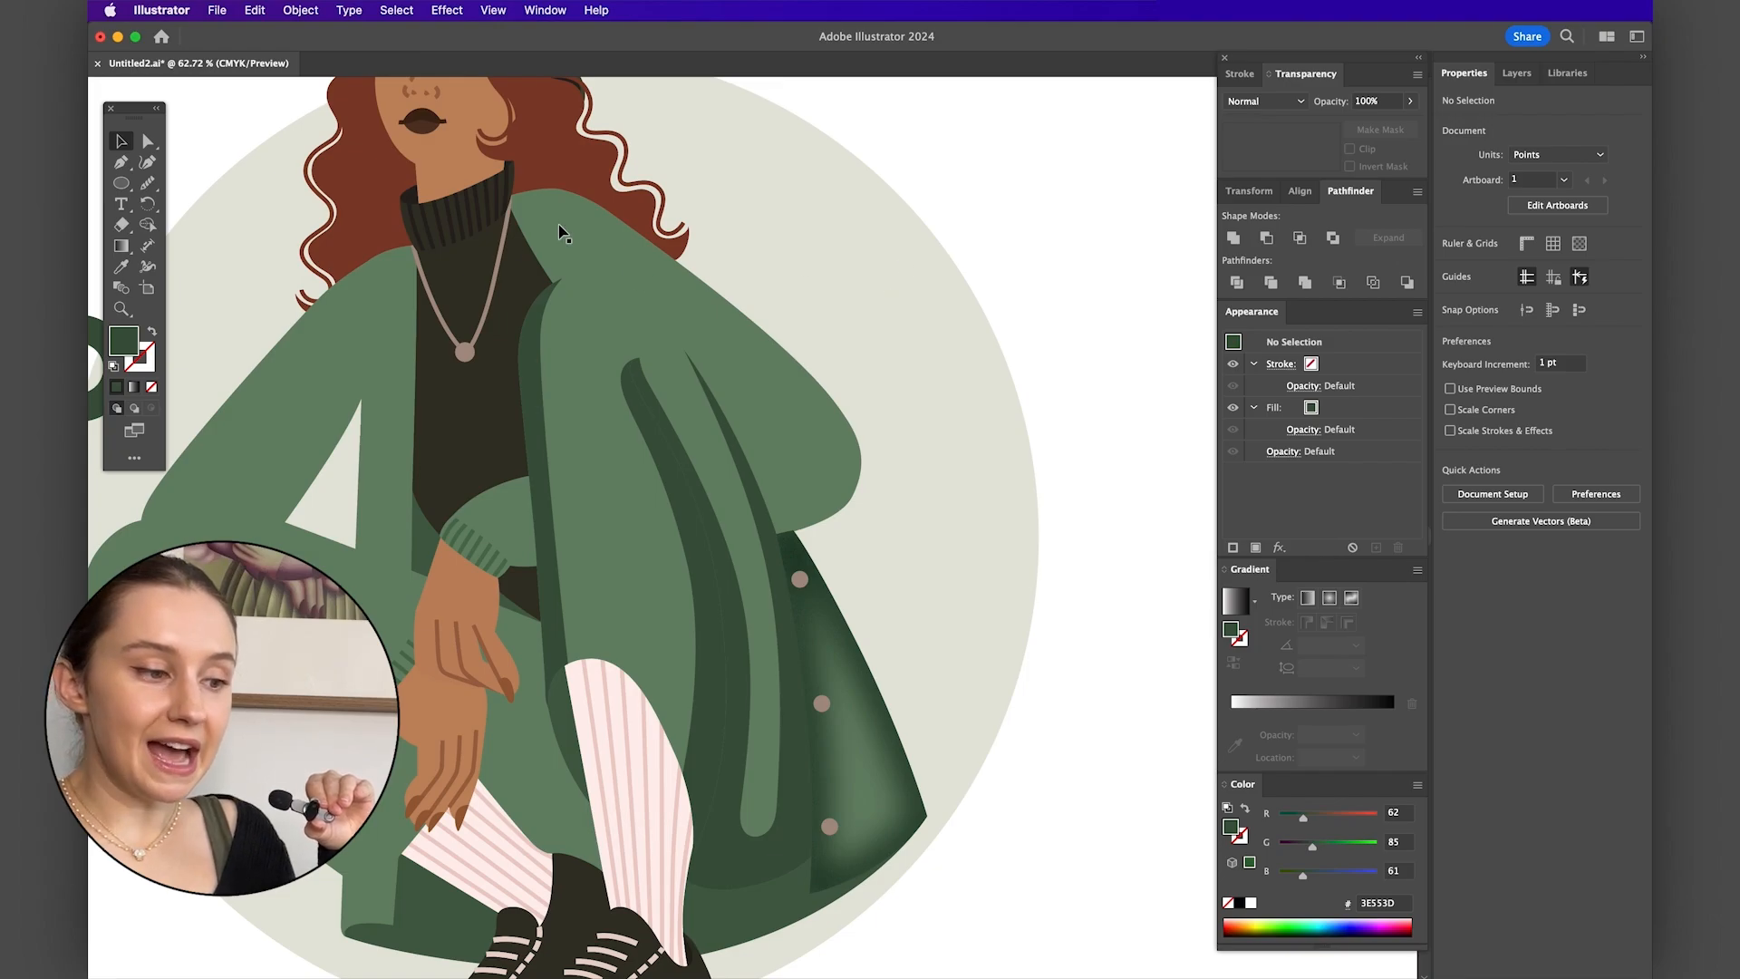
scroll(687, 526, "down", 1)
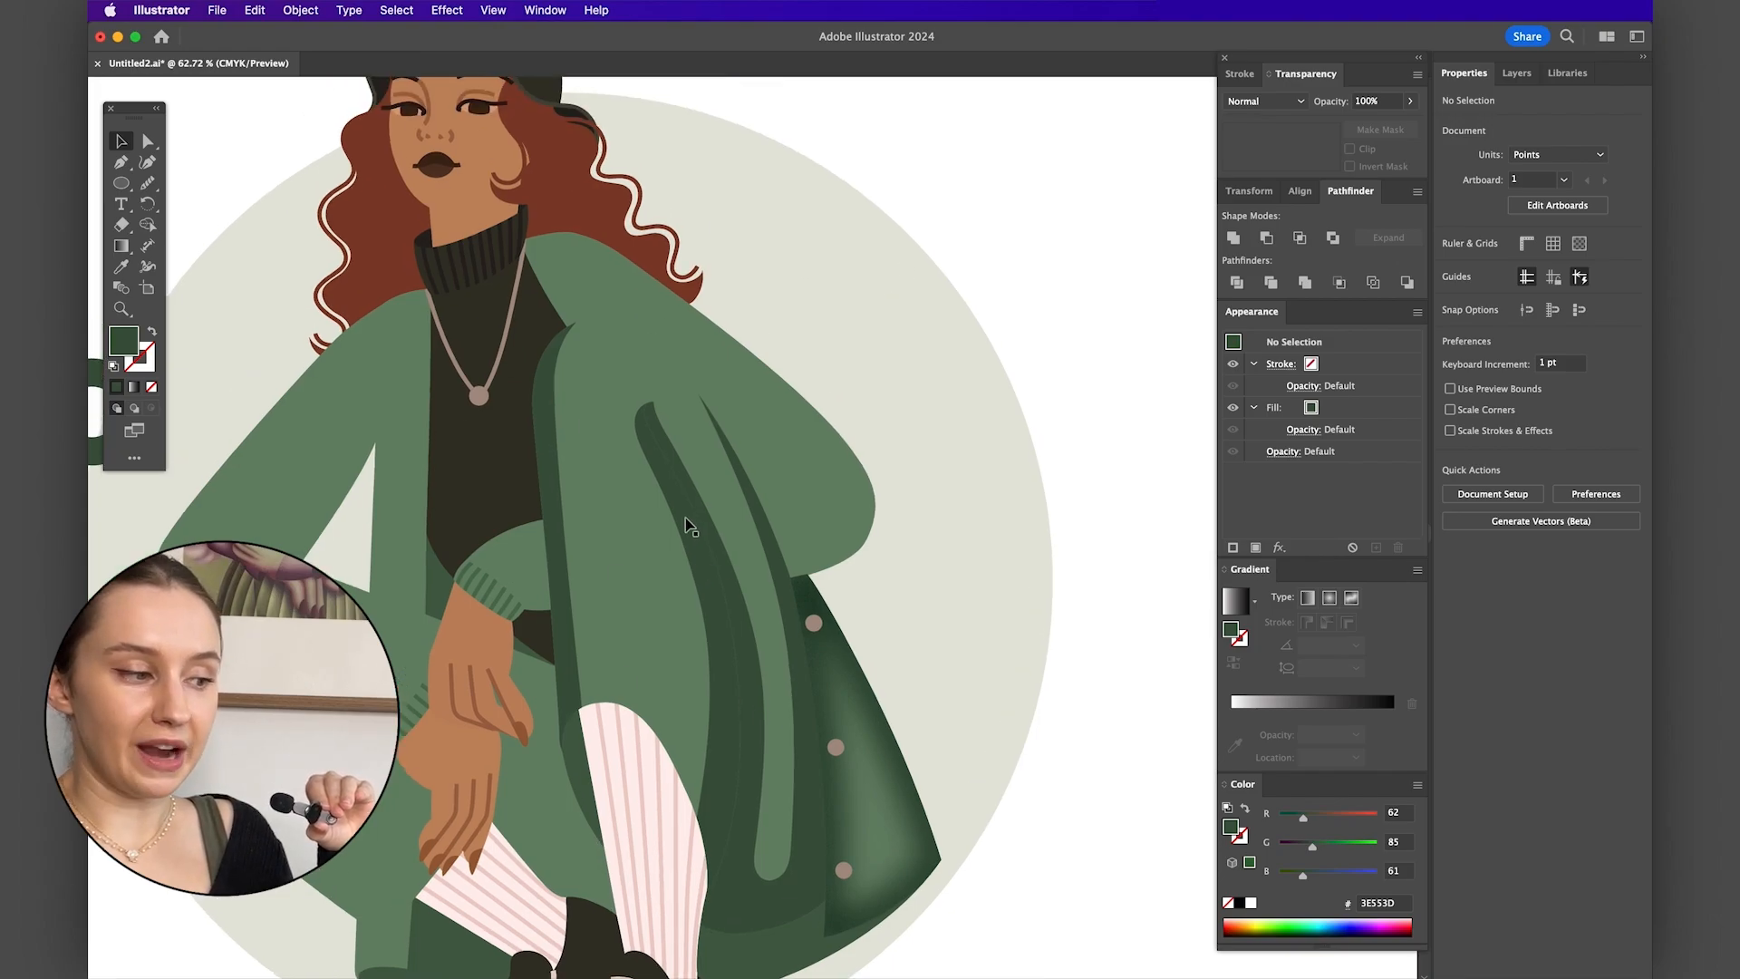
scroll(687, 526, "up", 2)
scroll(667, 245, "up", 3)
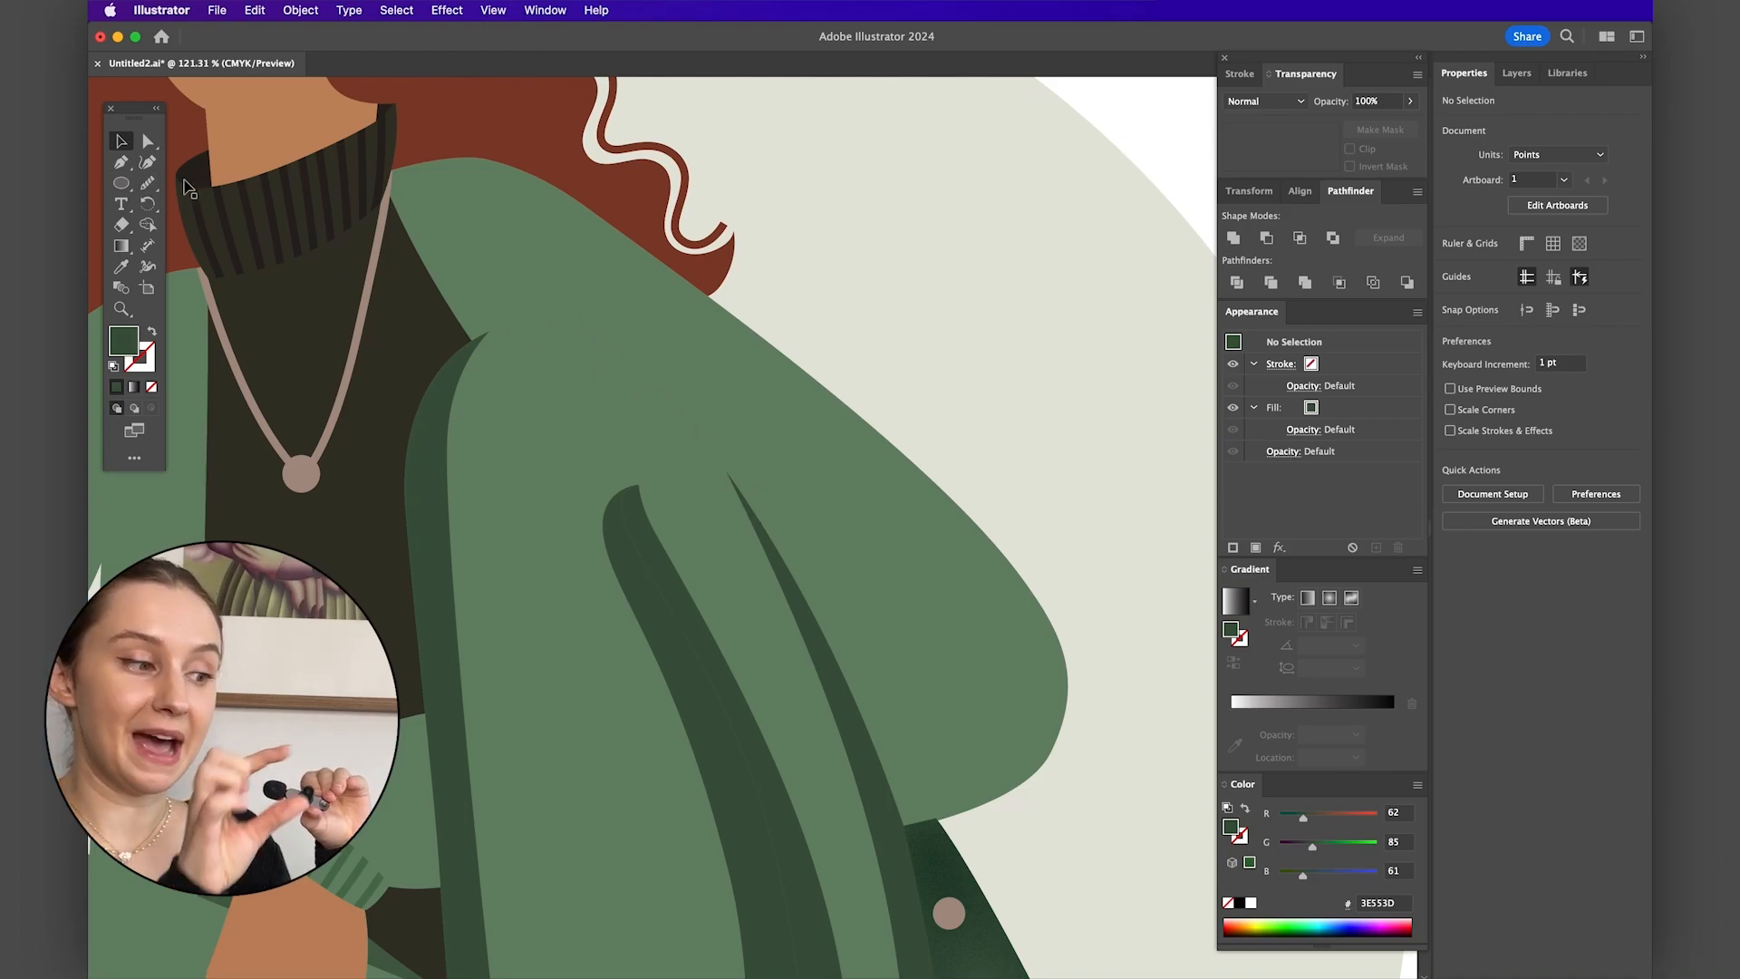
left_click(123, 164)
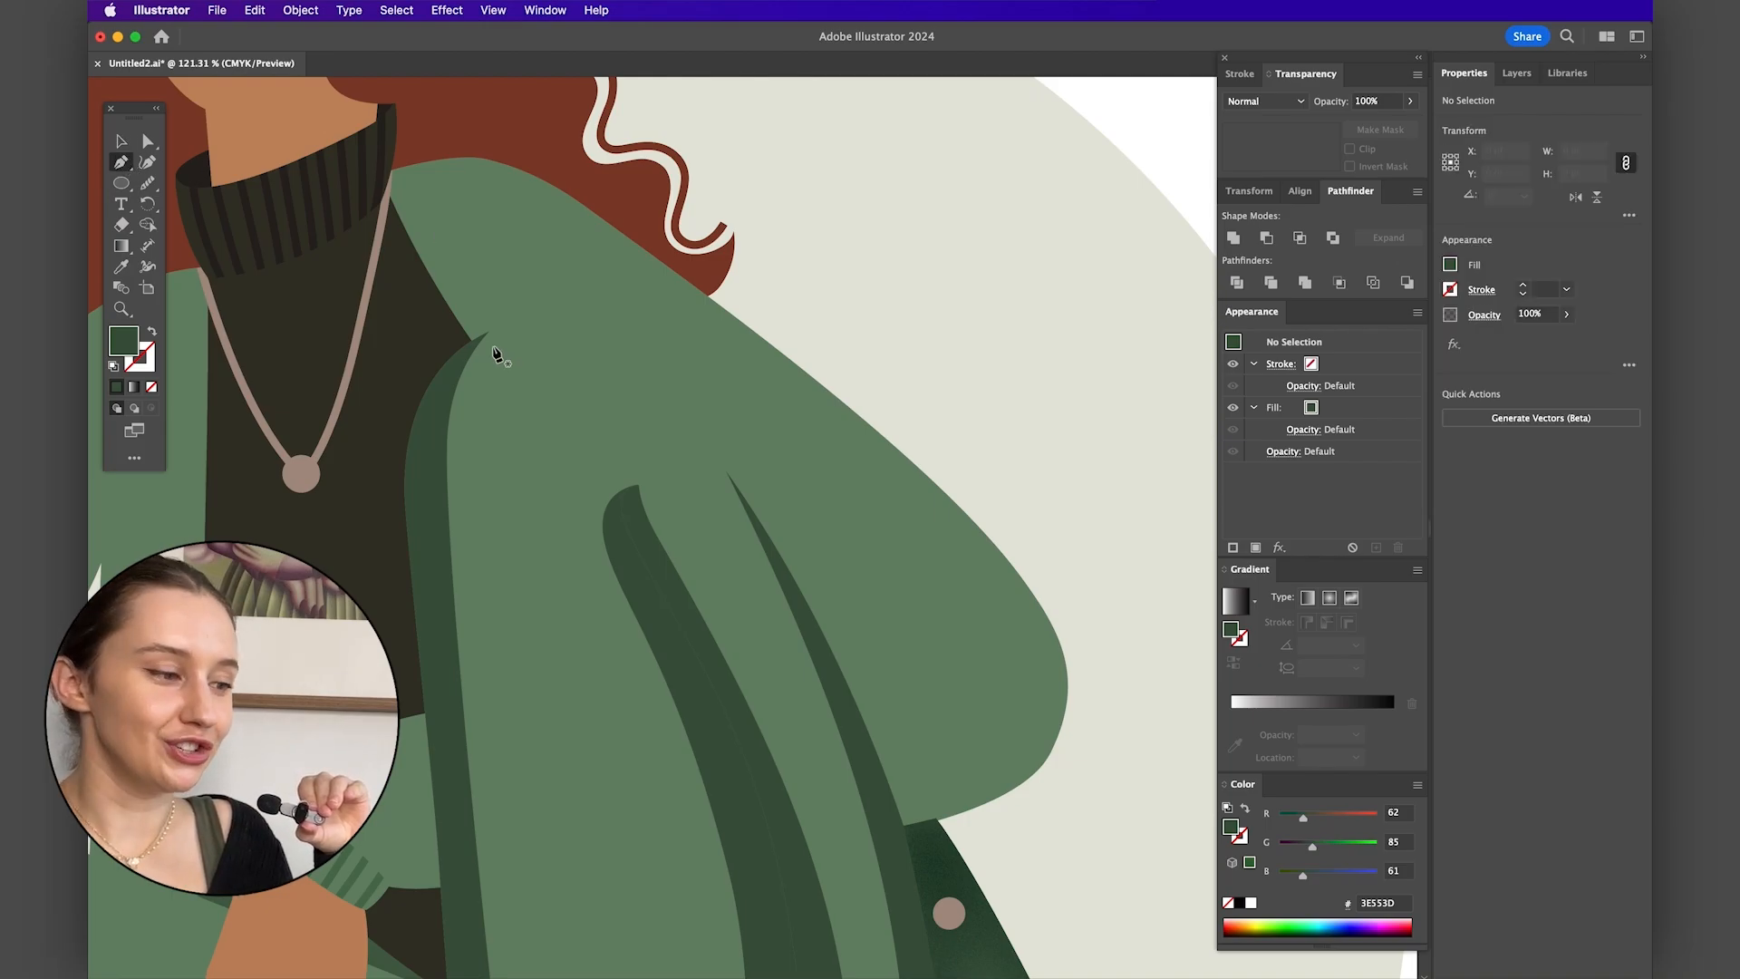
left_click(435, 301)
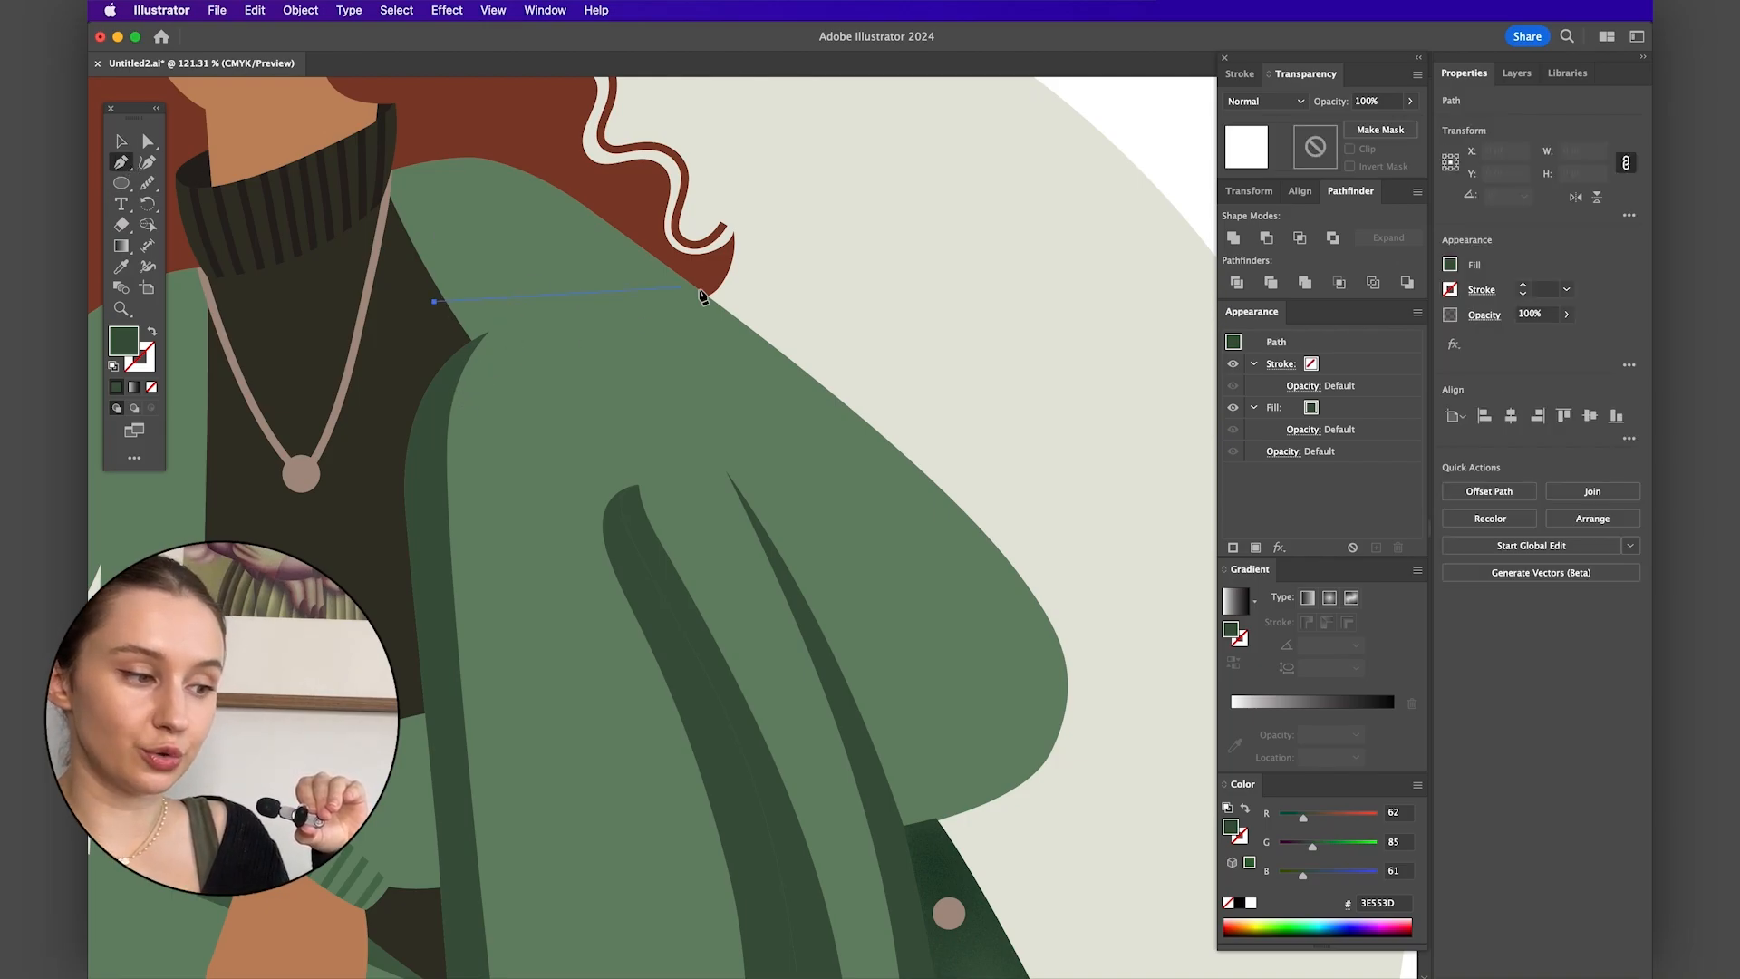
left_click_drag(698, 286, 839, 344)
left_click_drag(818, 473, 809, 538)
left_click(766, 549)
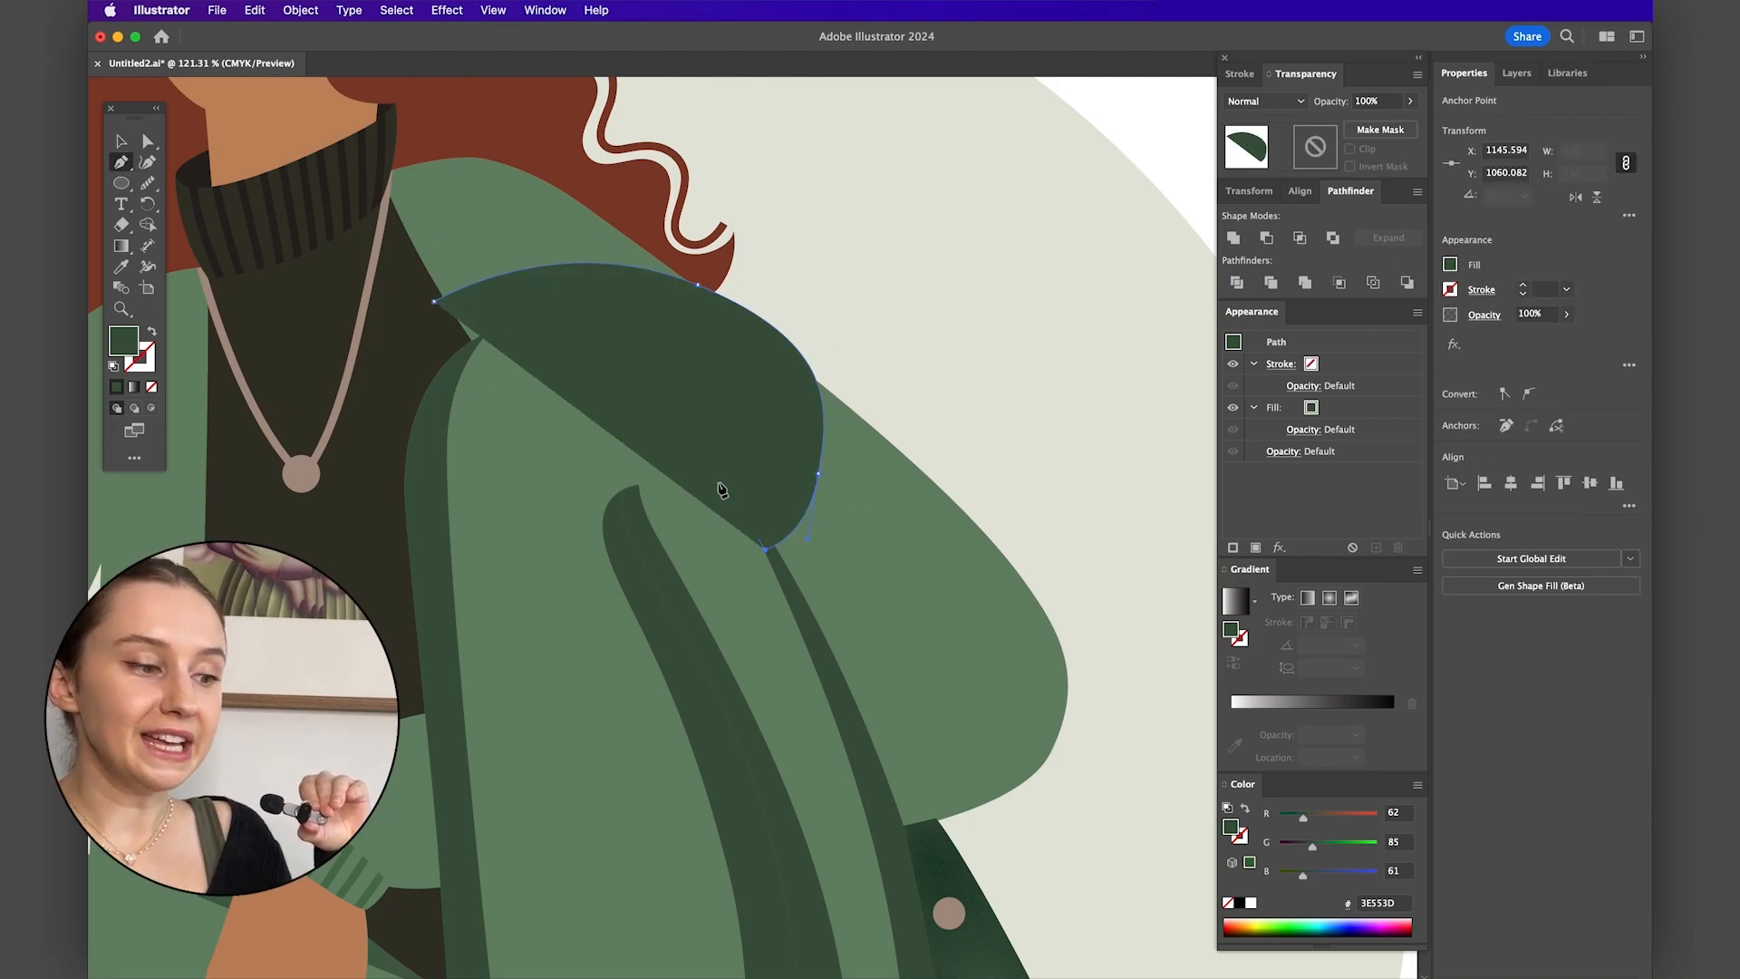
left_click_drag(642, 371, 558, 308)
left_click_drag(451, 411, 437, 484)
left_click_drag(435, 301, 497, 233)
- Adjust the arched knee shadow's anchor points and handles so its inner curve flows into the existing leg shadows on both sides
left_click(663, 375)
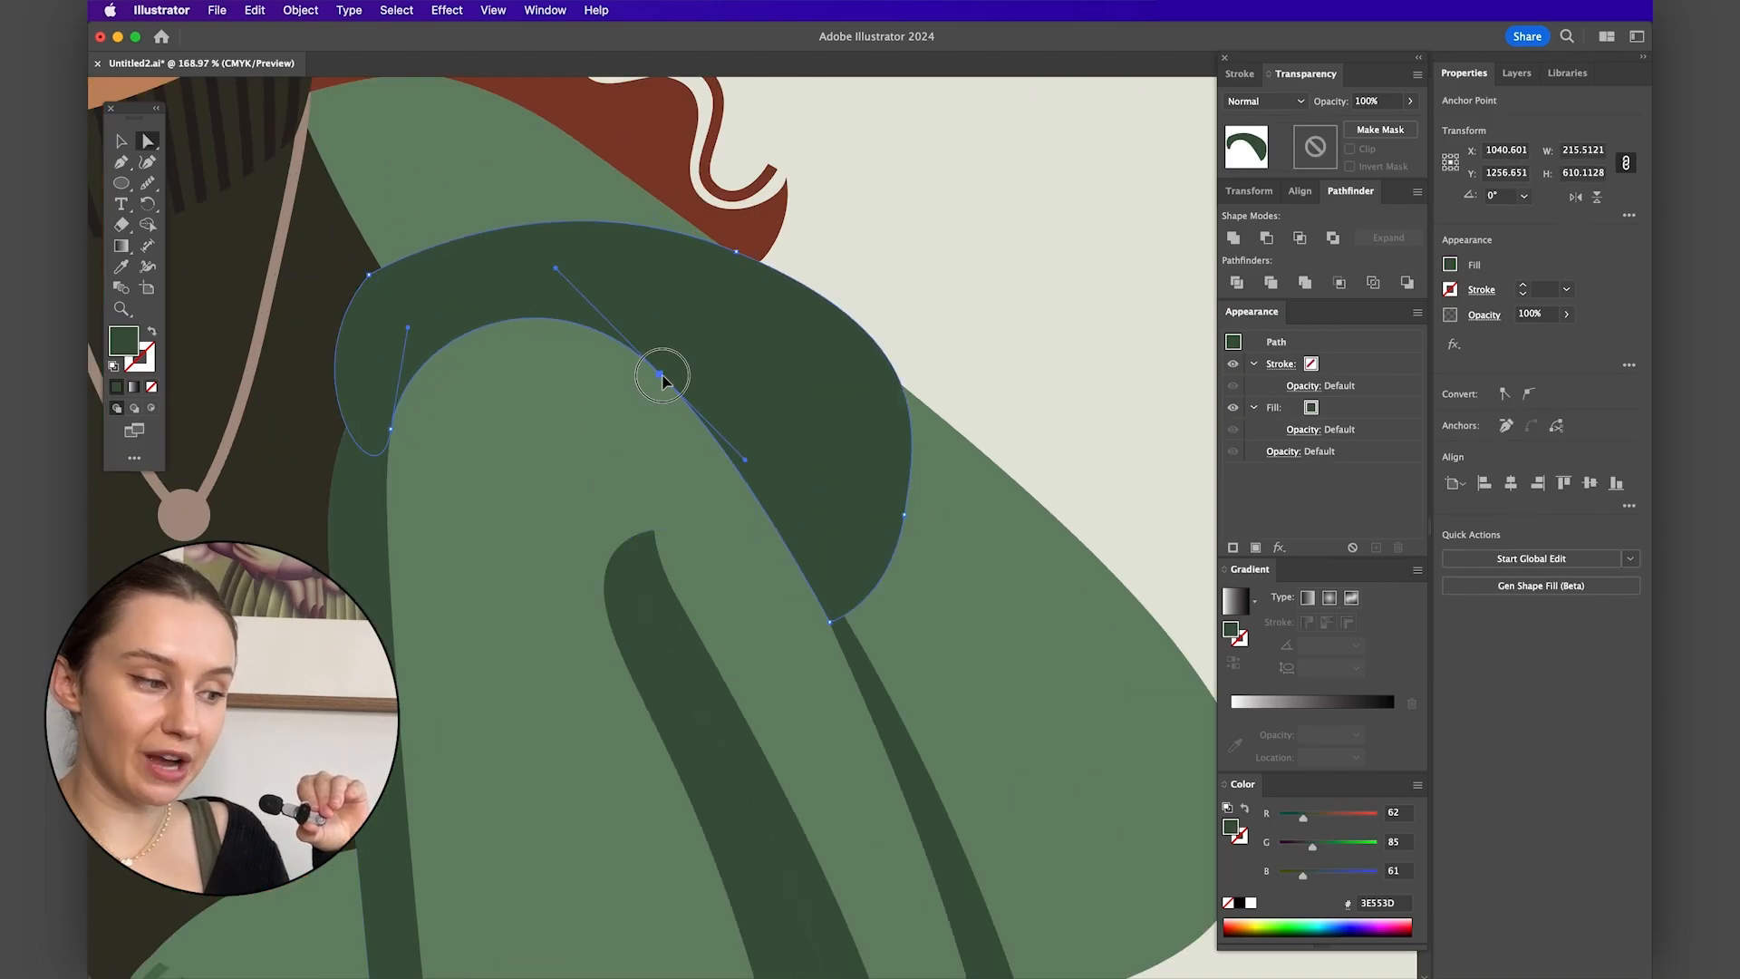
left_click_drag(662, 375, 634, 398)
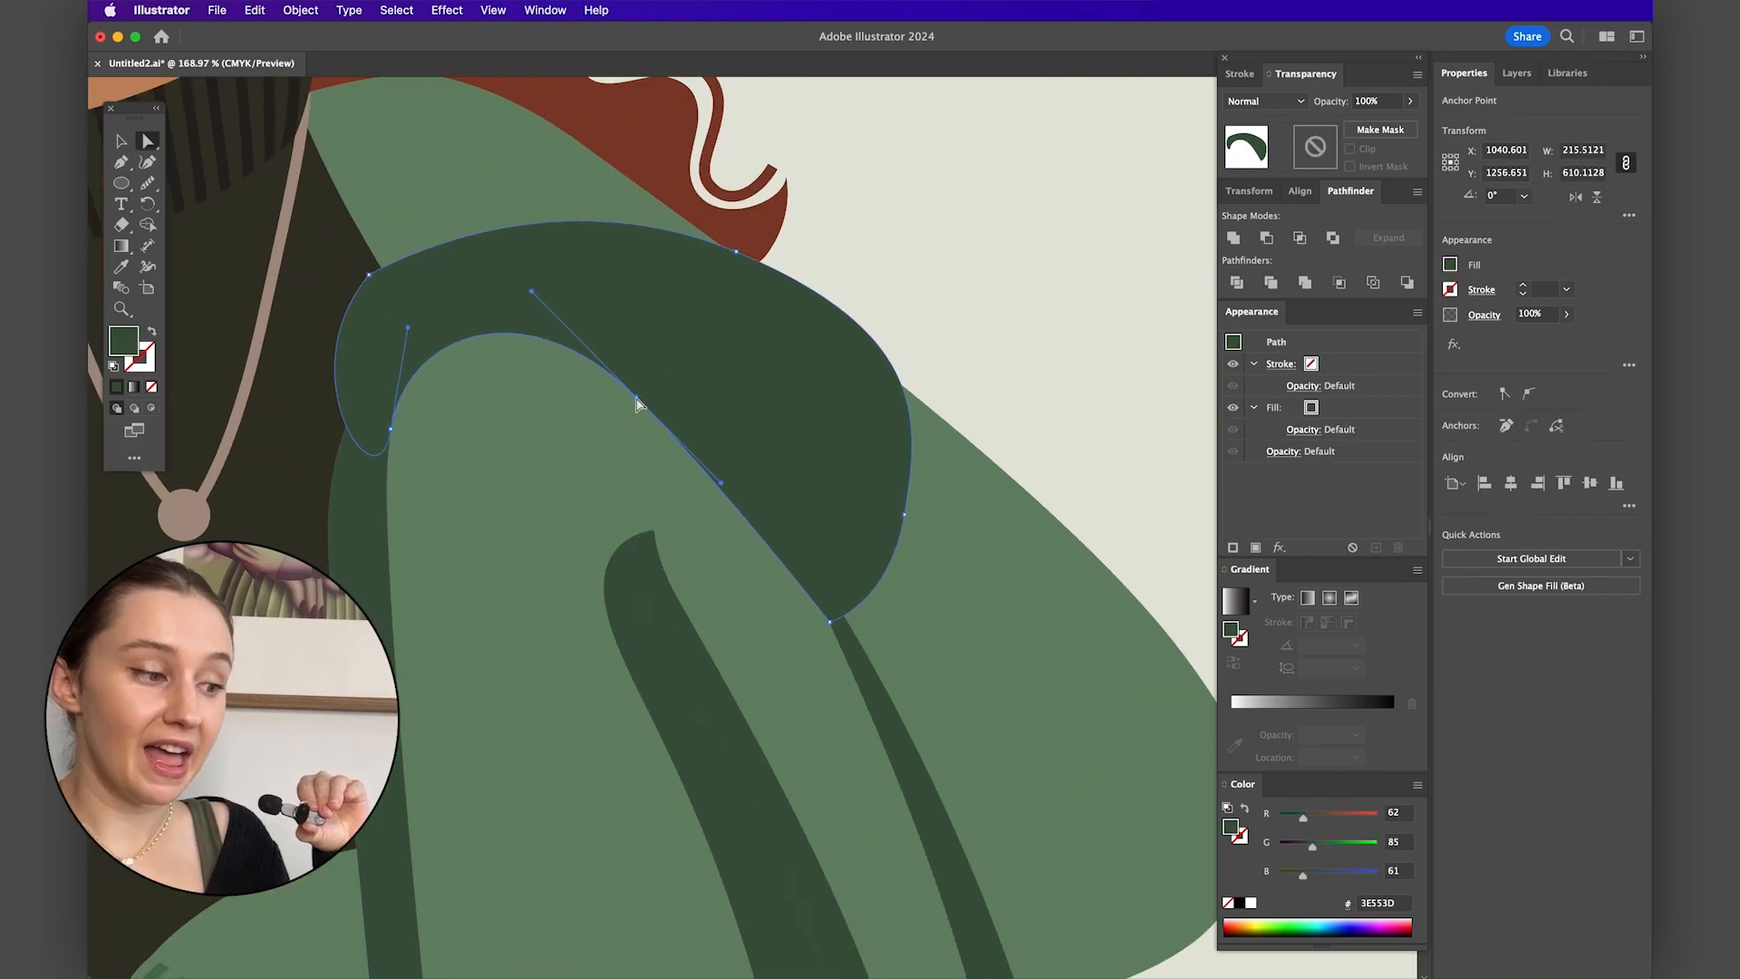
left_click_drag(831, 621, 871, 708)
left_click_drag(722, 483, 754, 454)
left_click_drag(391, 428, 389, 501)
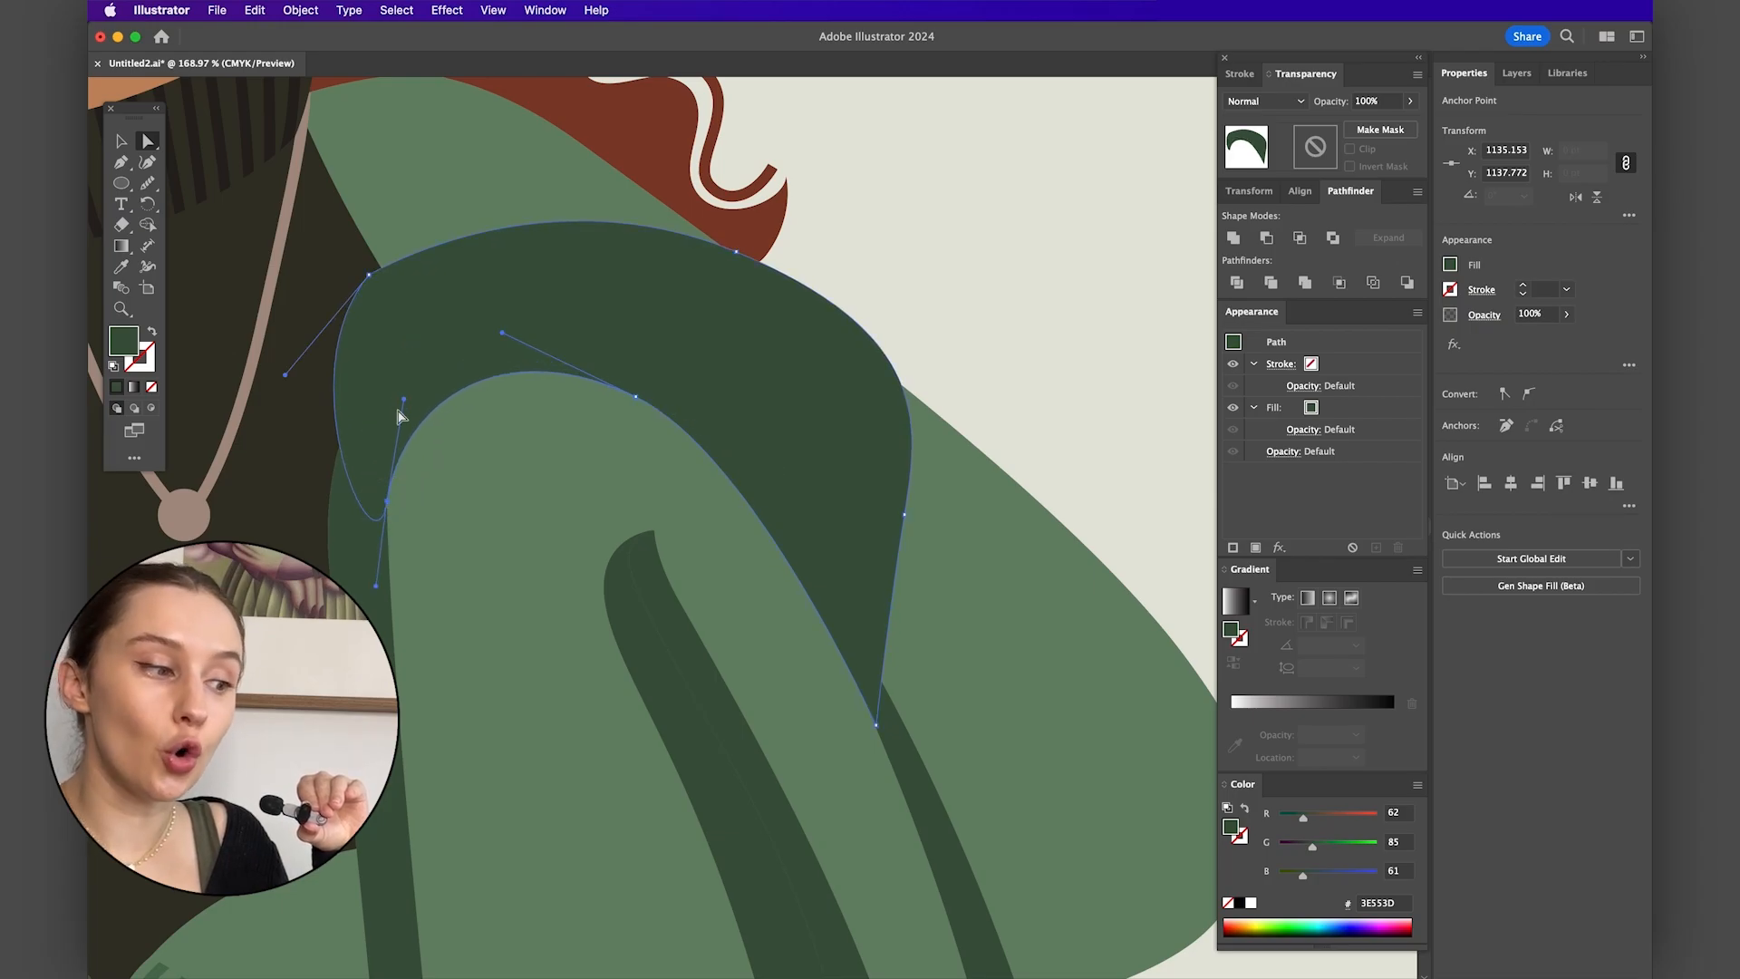
left_click_drag(404, 400, 398, 365)
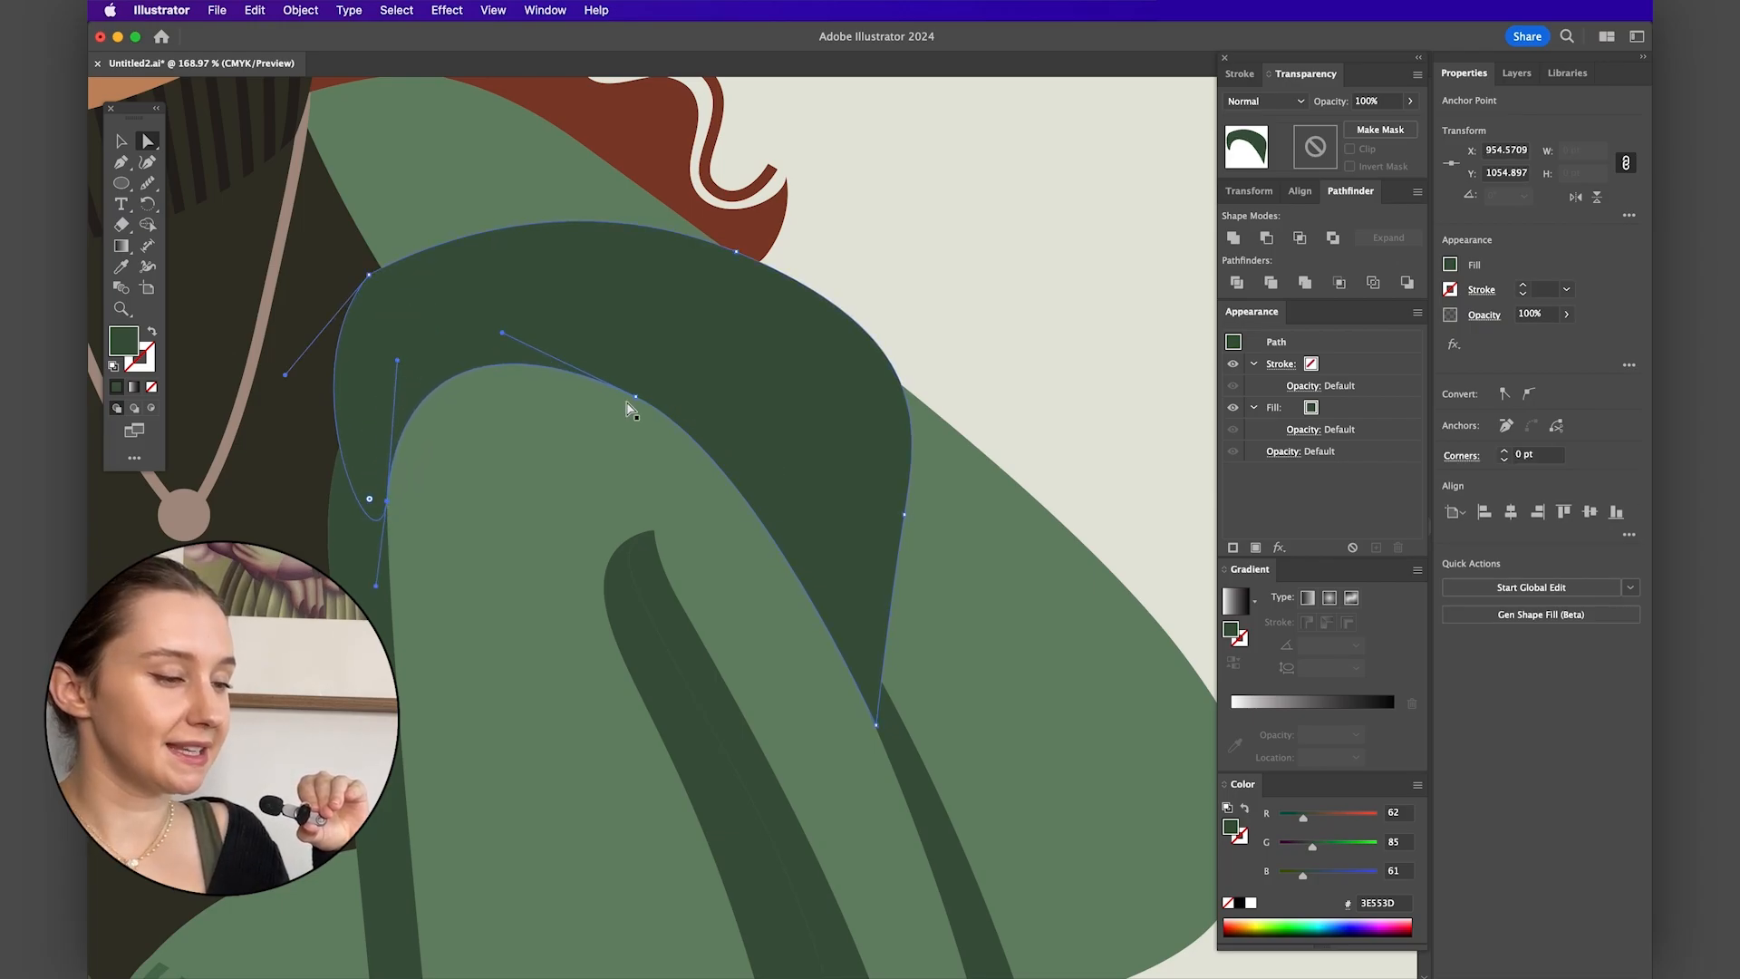
- Cut the arched knee shadow and paste it in place inside the front leg's clip group
scroll(629, 405, "down", 3)
key("v")
left_click(712, 350)
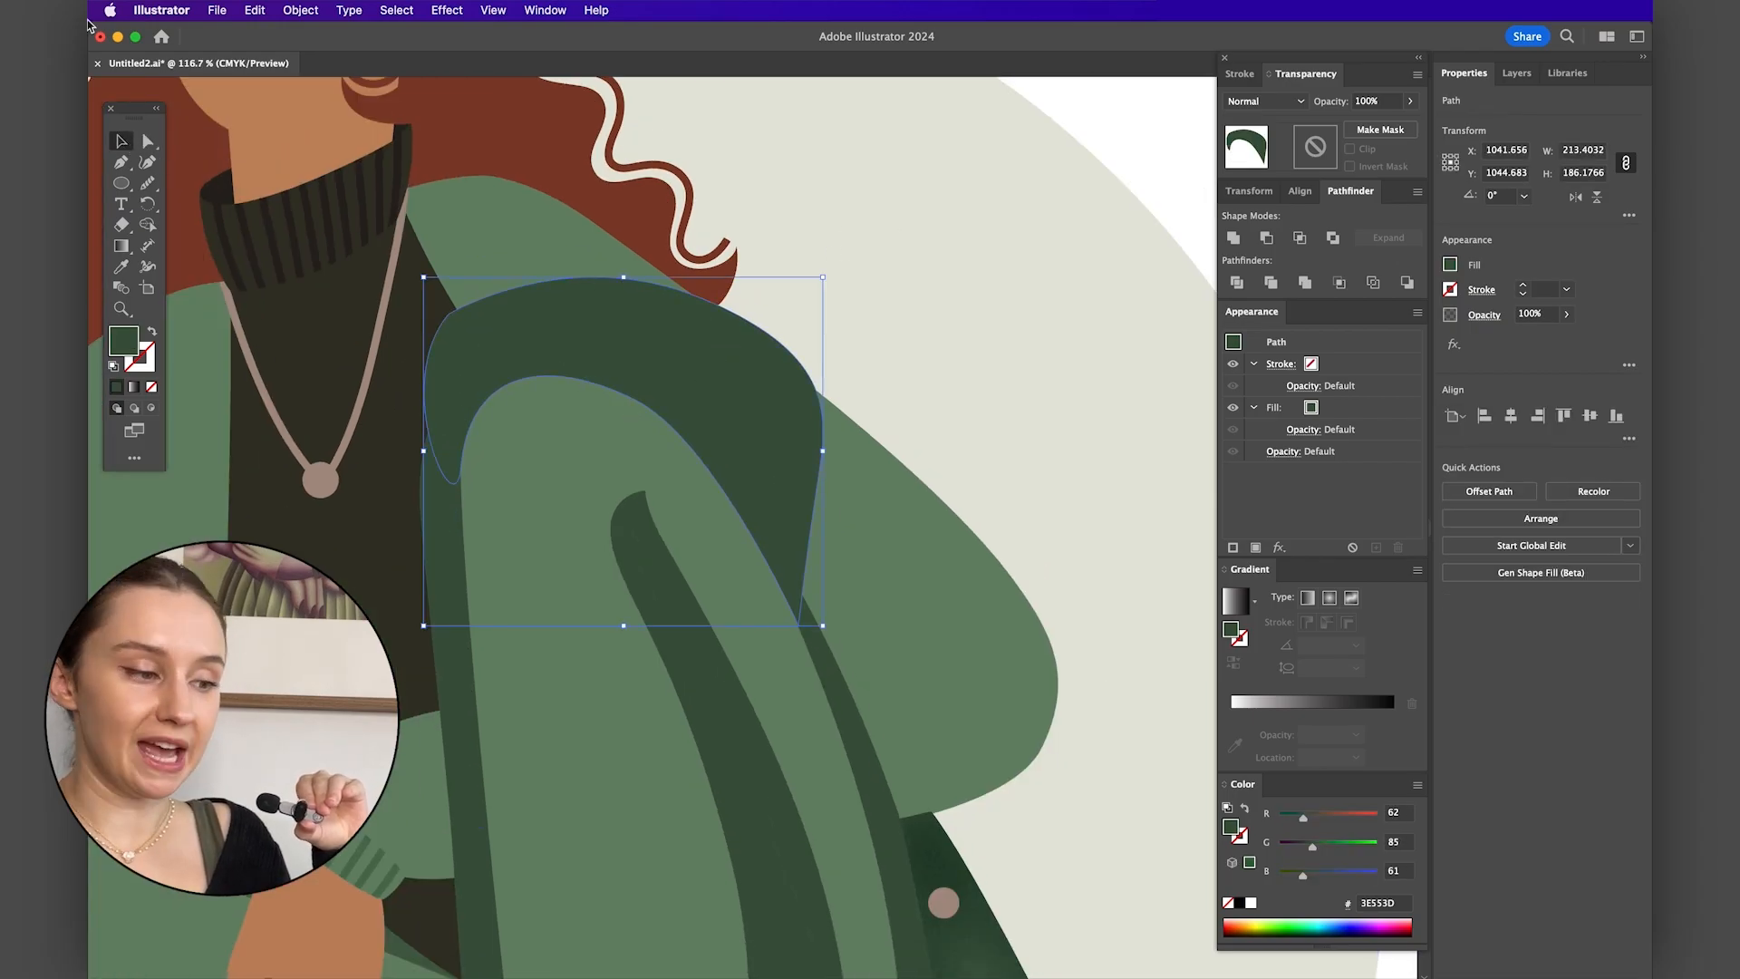
left_click(253, 11)
left_click(268, 79)
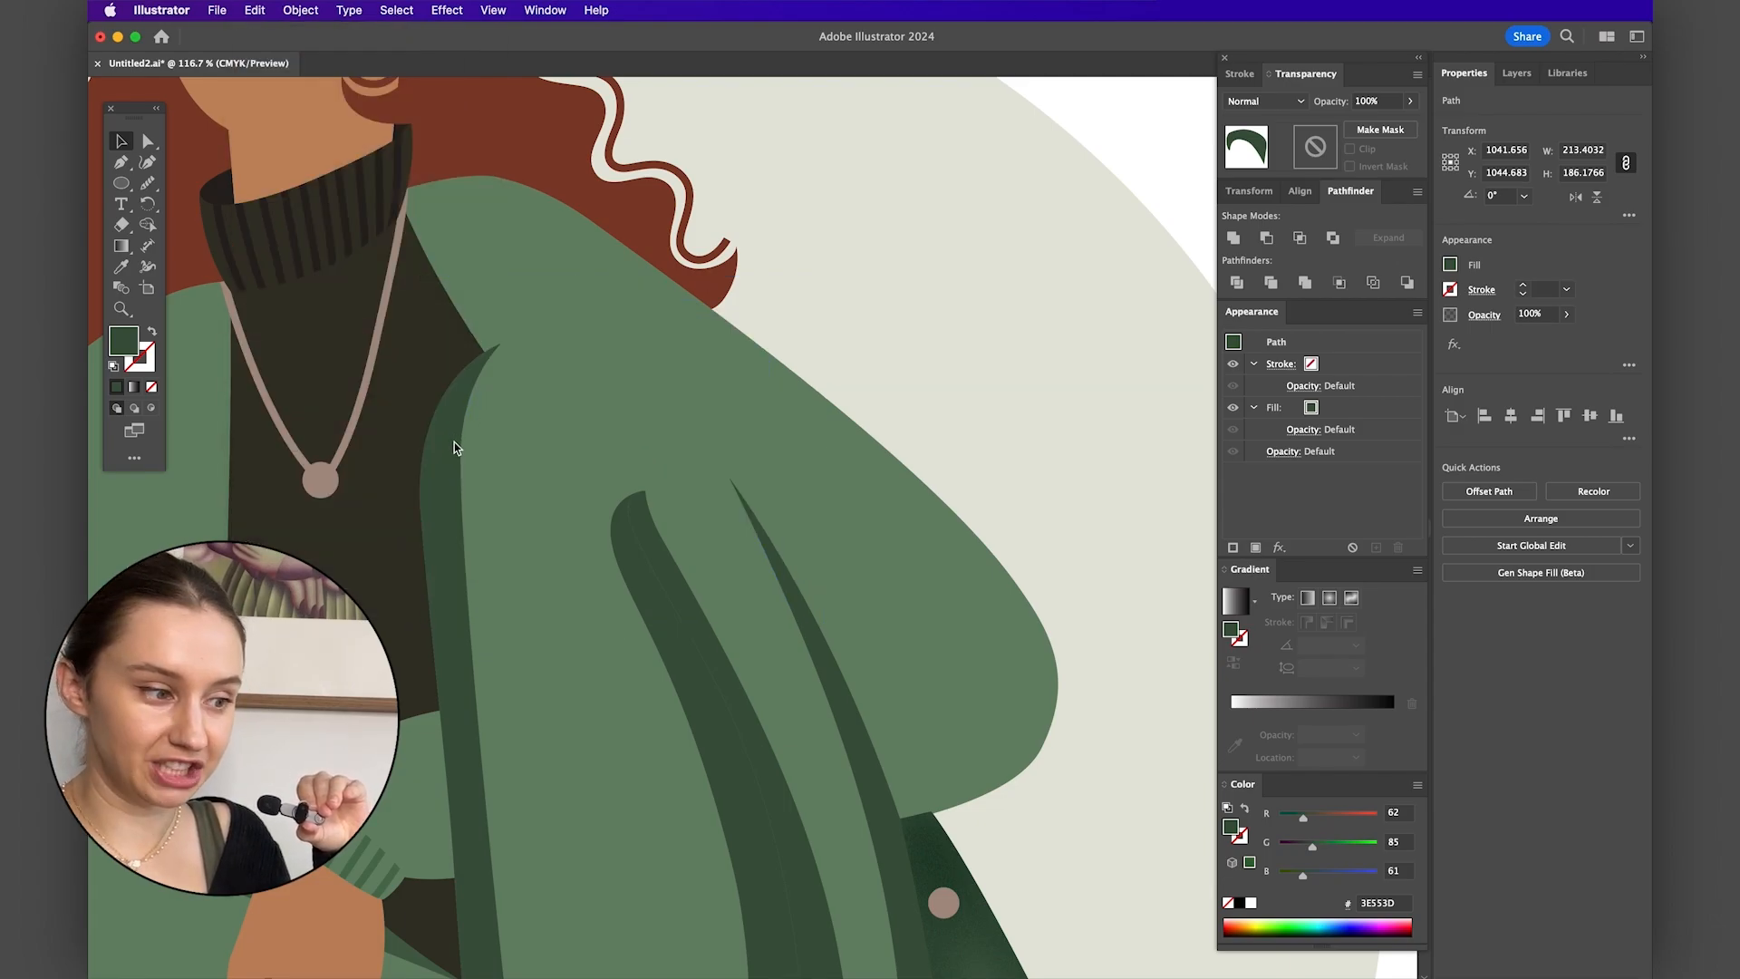
left_click(454, 444)
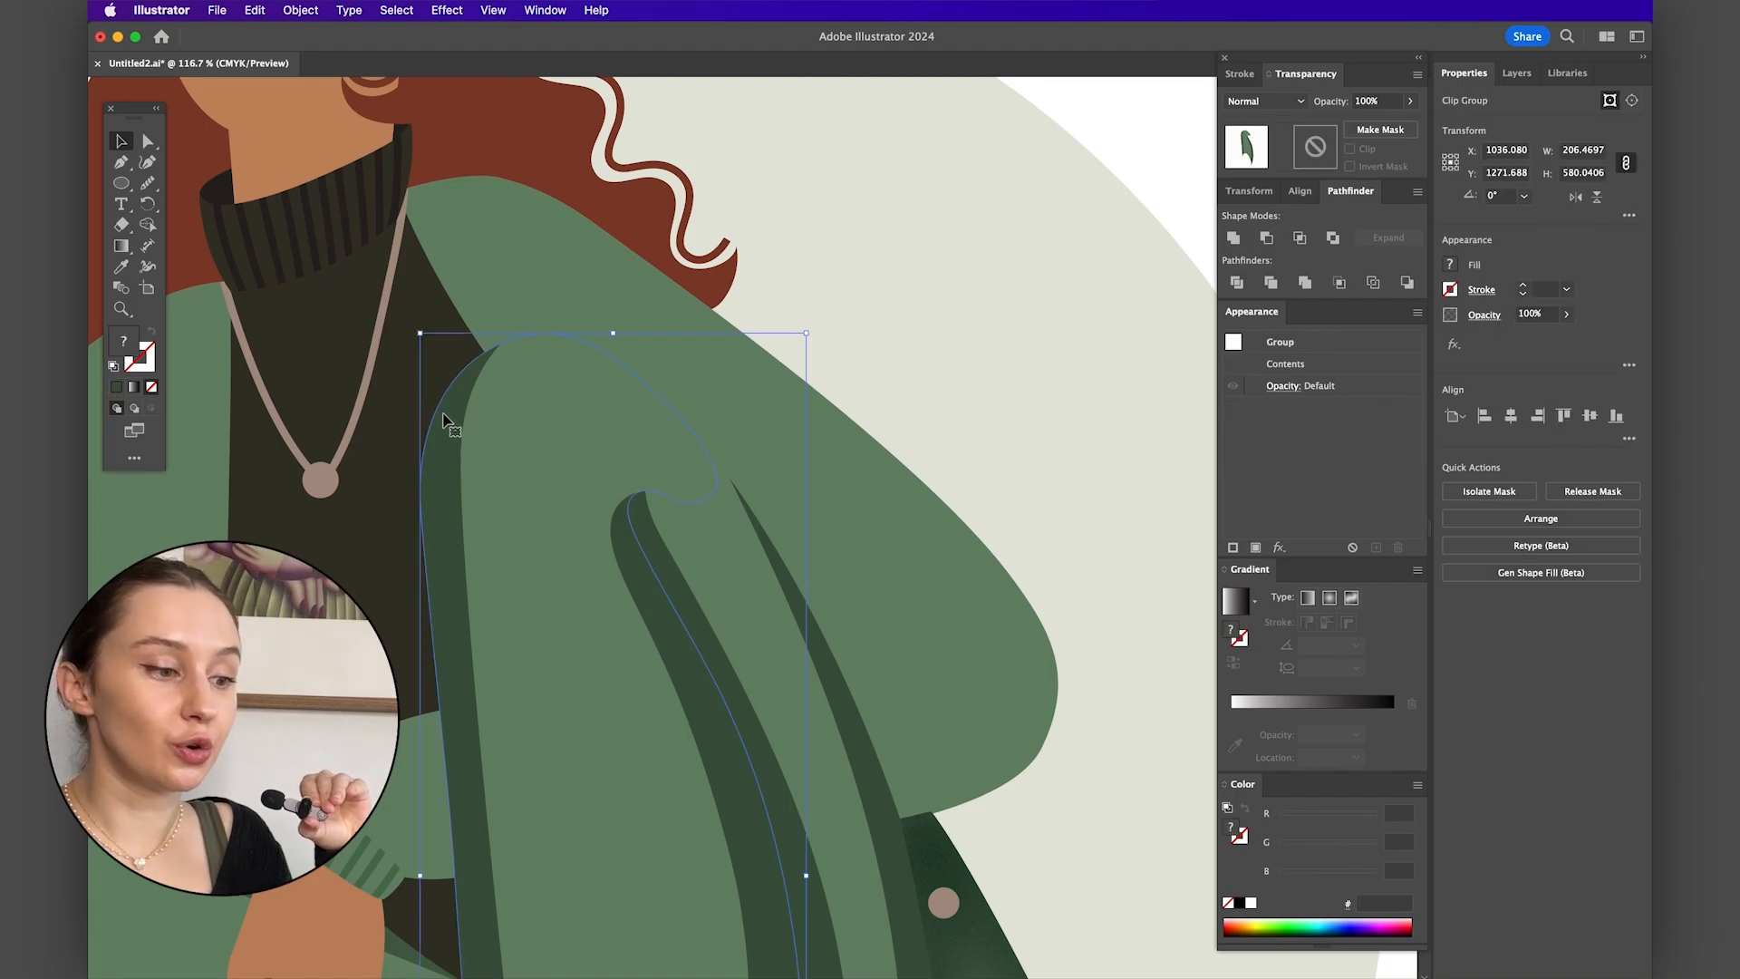
double_click(439, 413)
left_click(454, 439)
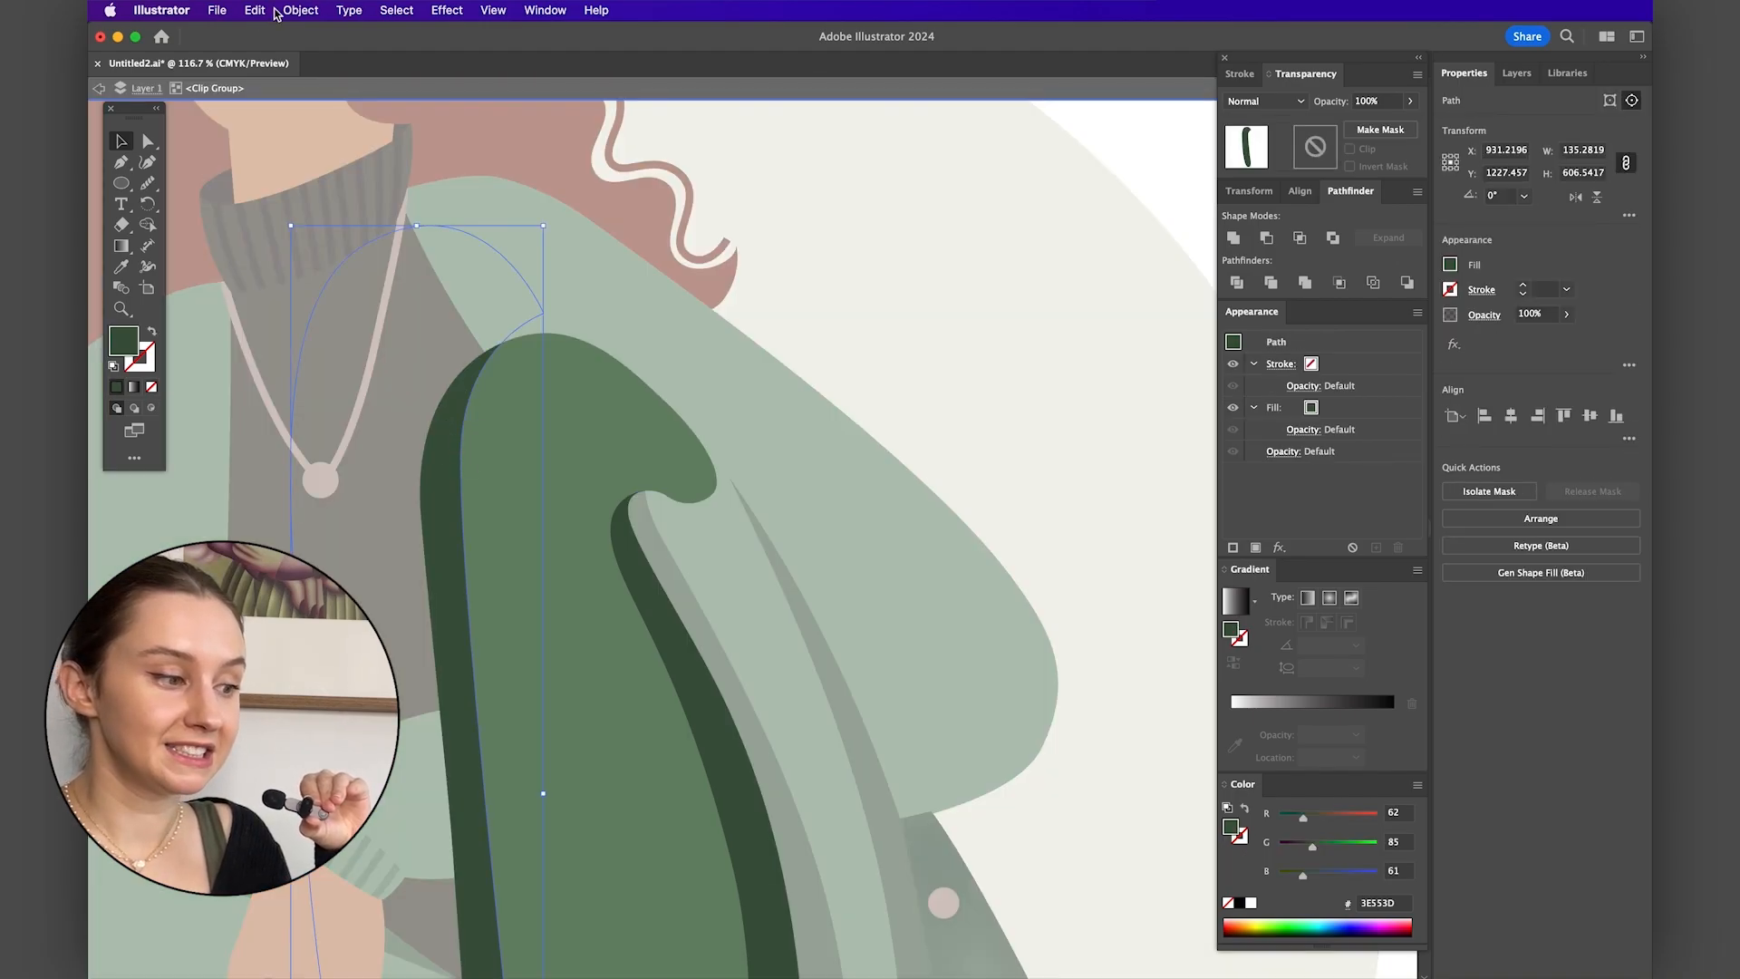
left_click(254, 10)
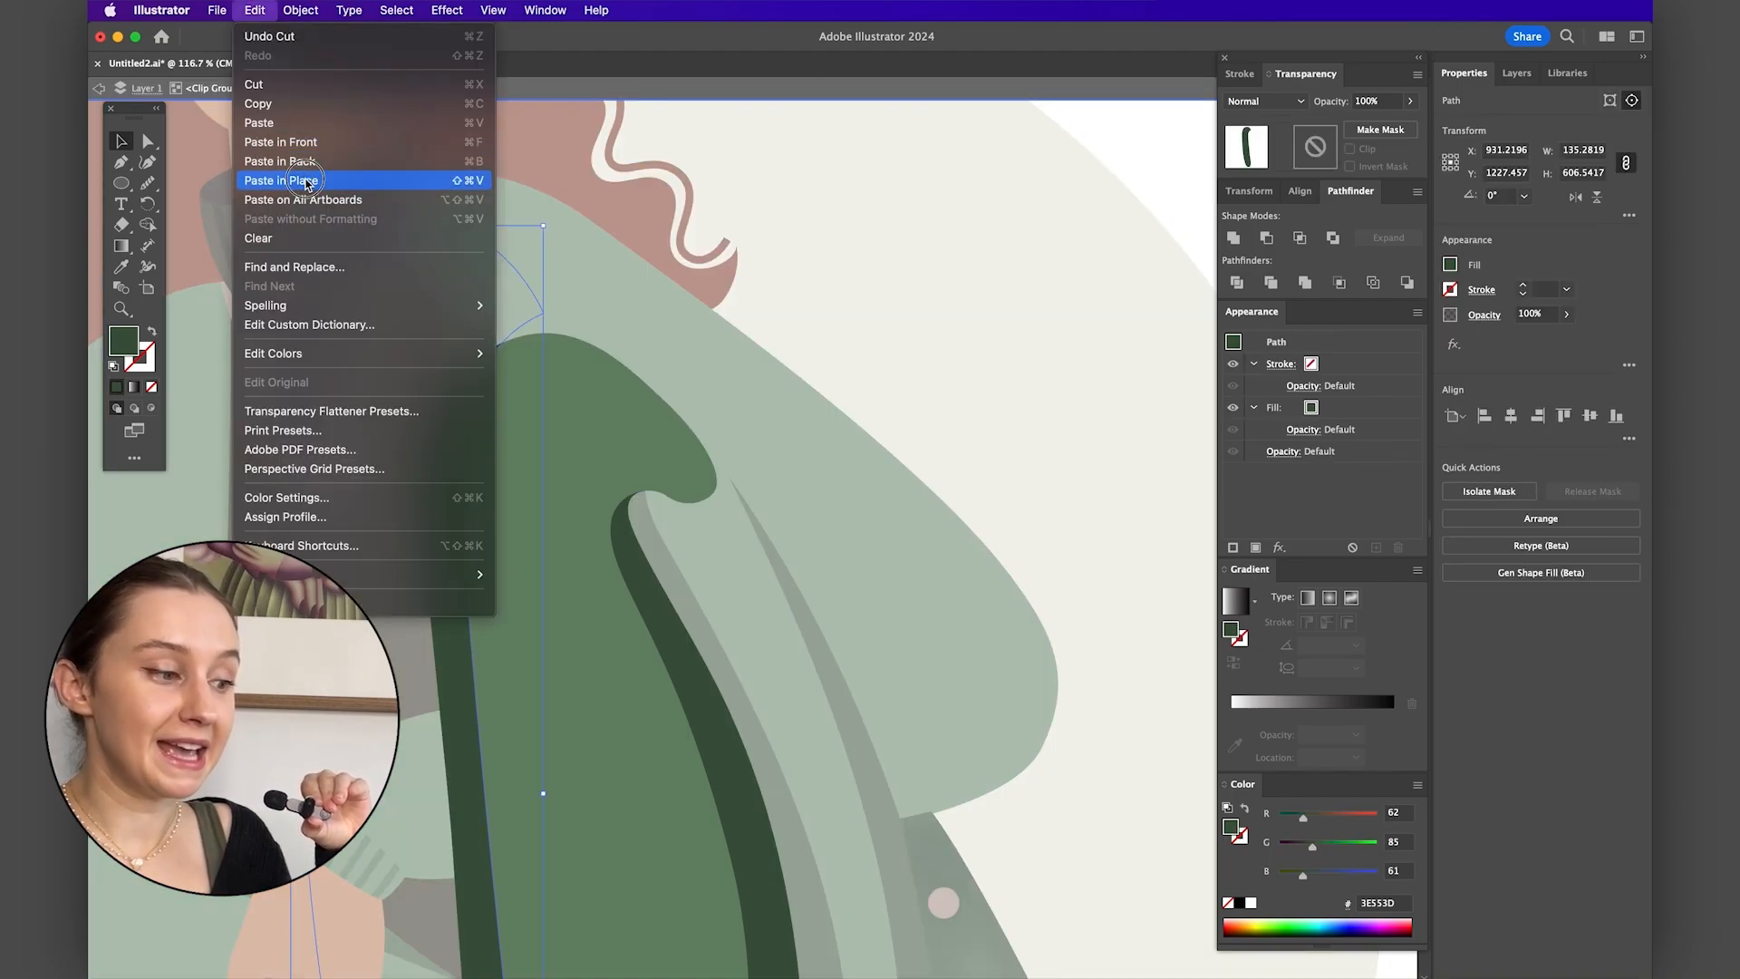
left_click(304, 183)
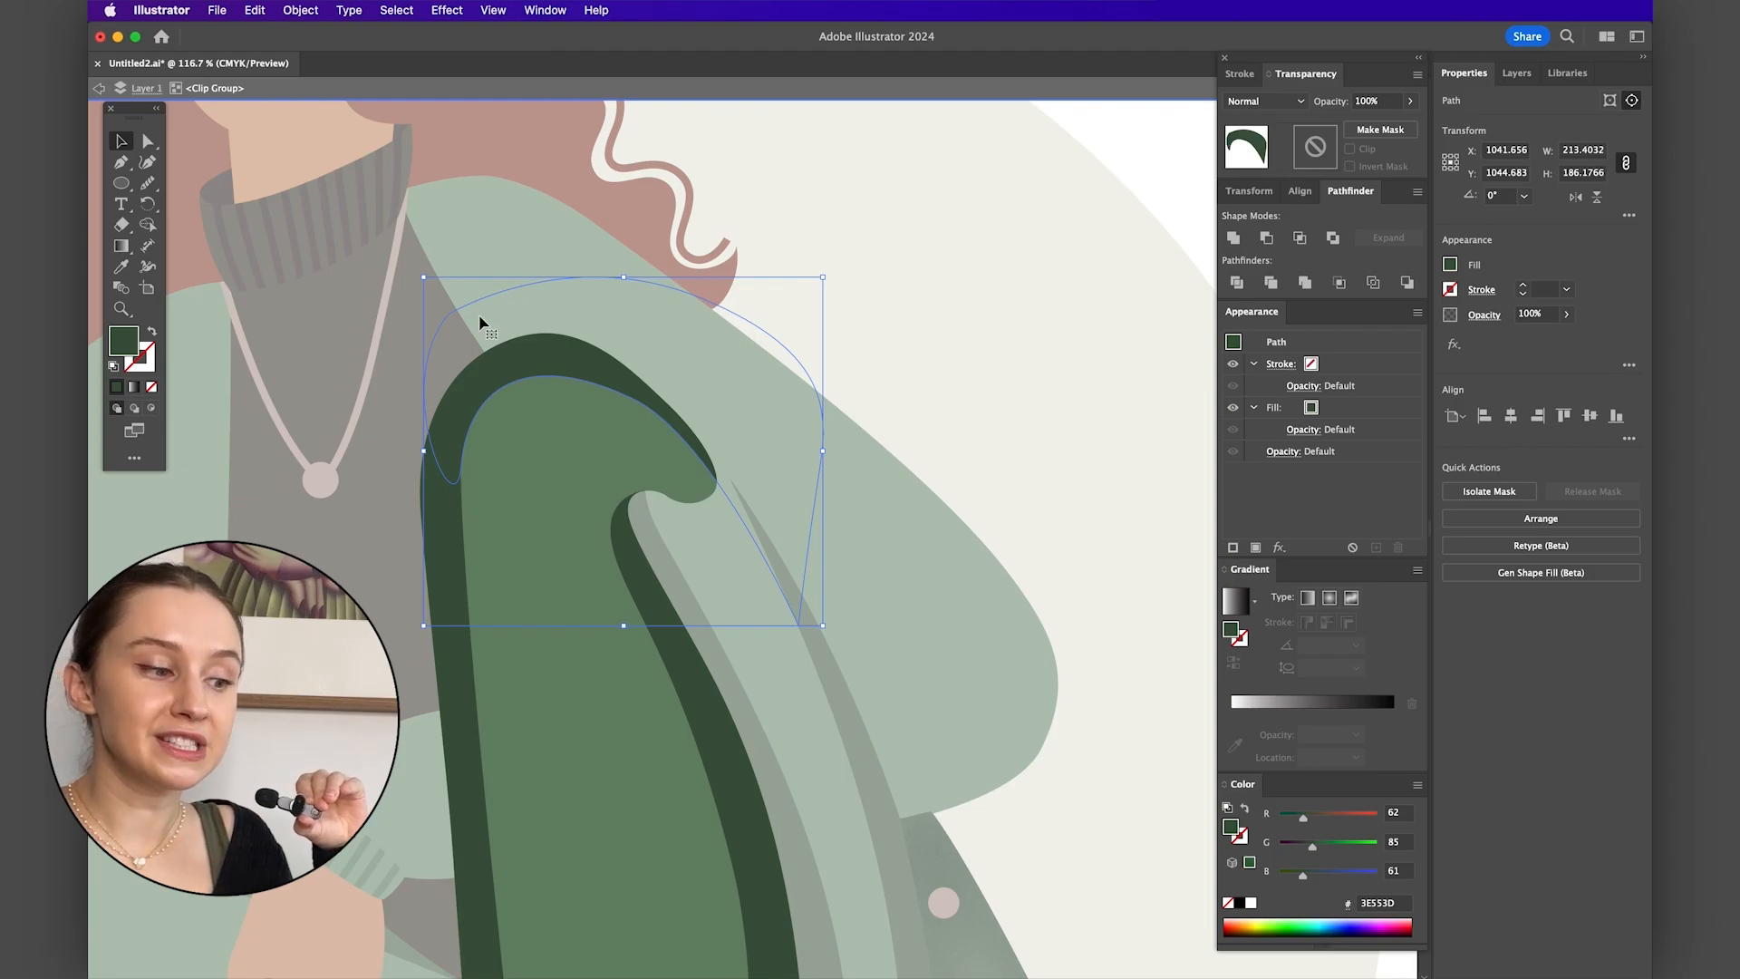
- Unite the pasted knee shadow with the shadow along the front leg's long inner edge
scroll(550, 462, "down", 2)
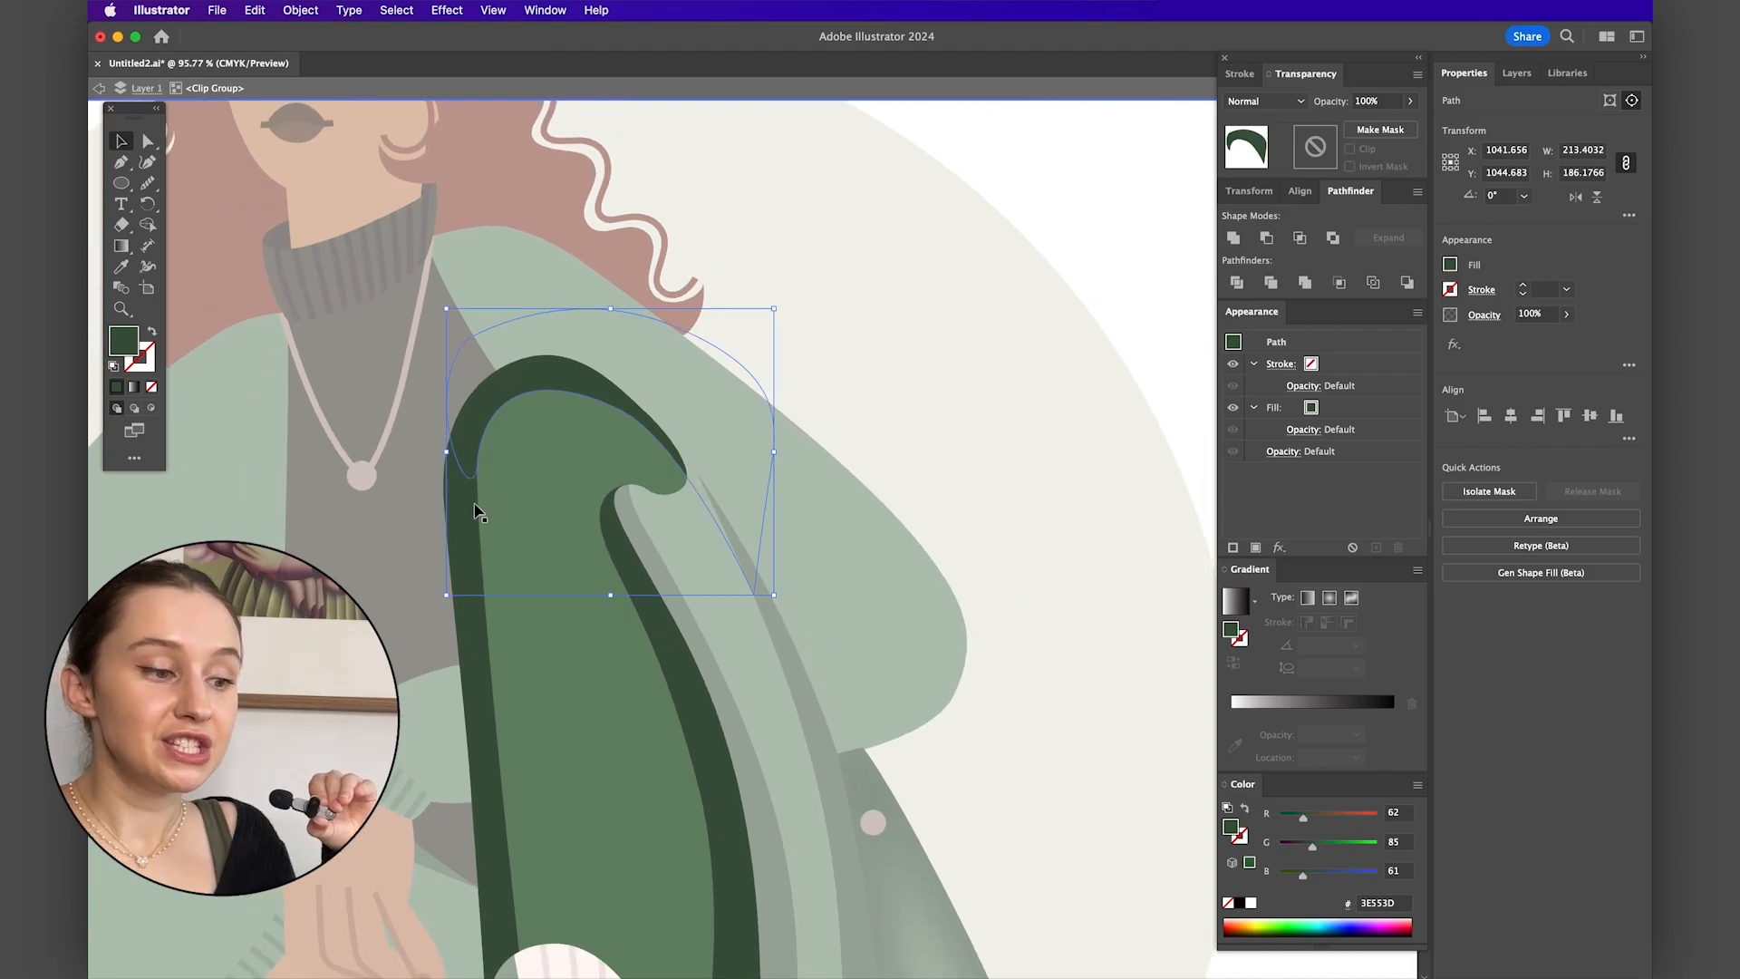
scroll(474, 504, "up", 5)
left_click(471, 506)
left_click(527, 326, "shift")
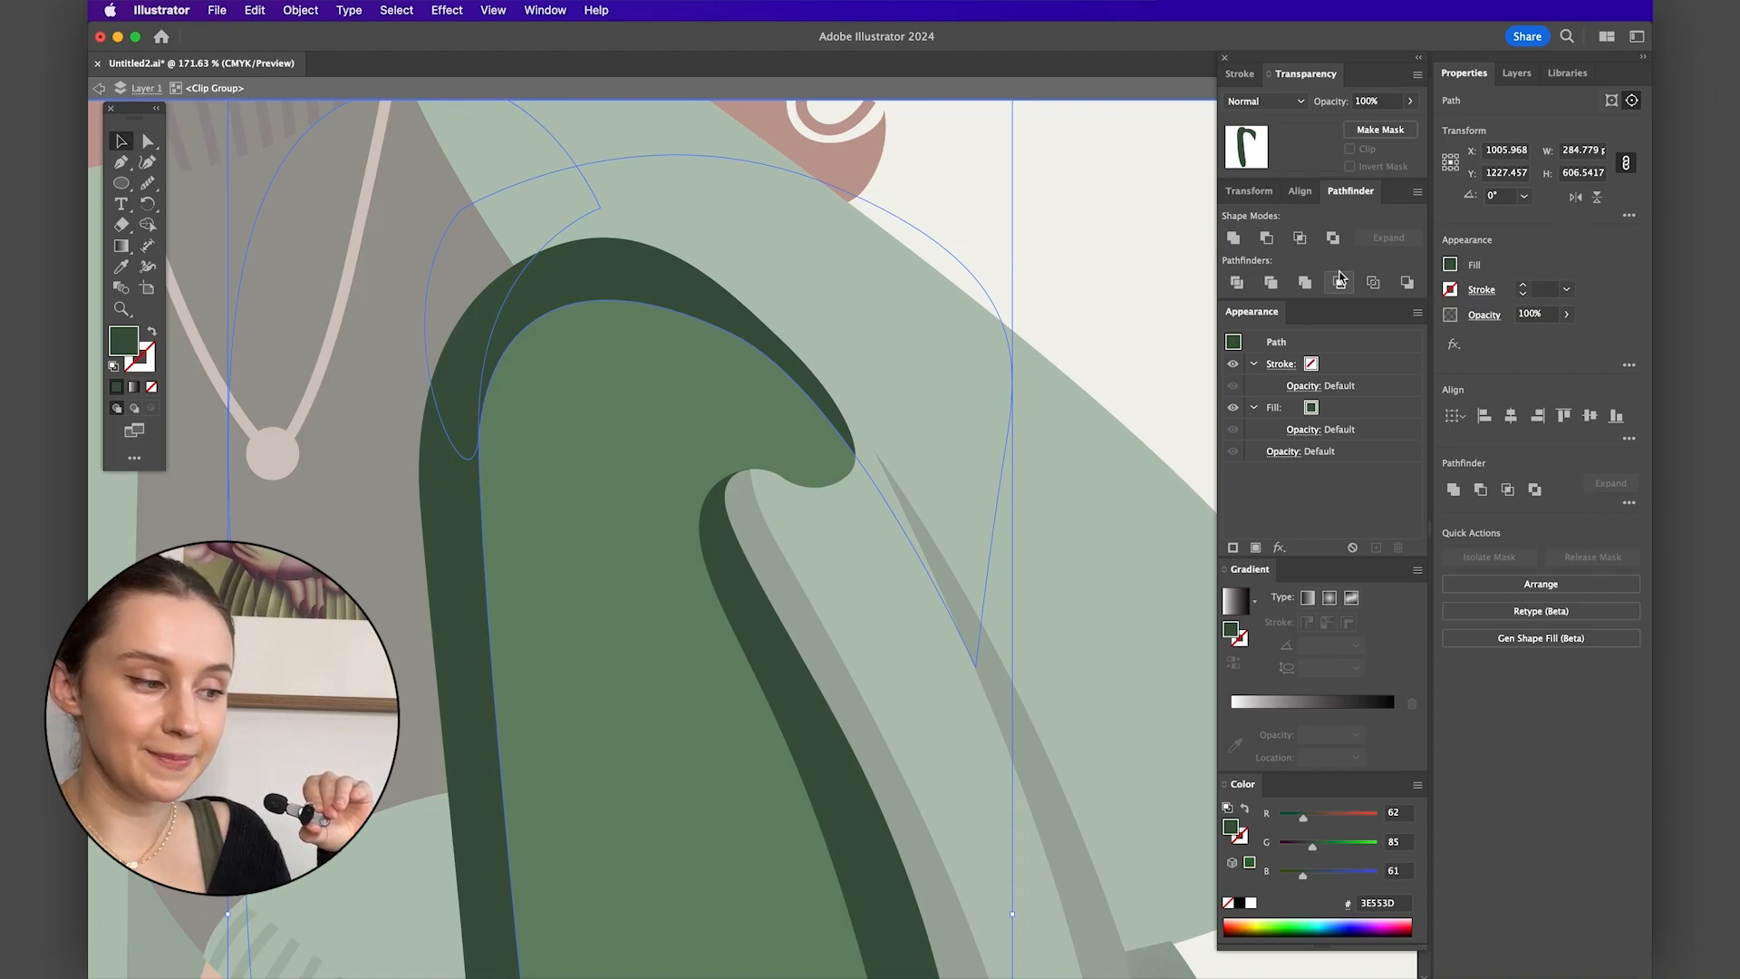
left_click(1233, 238)
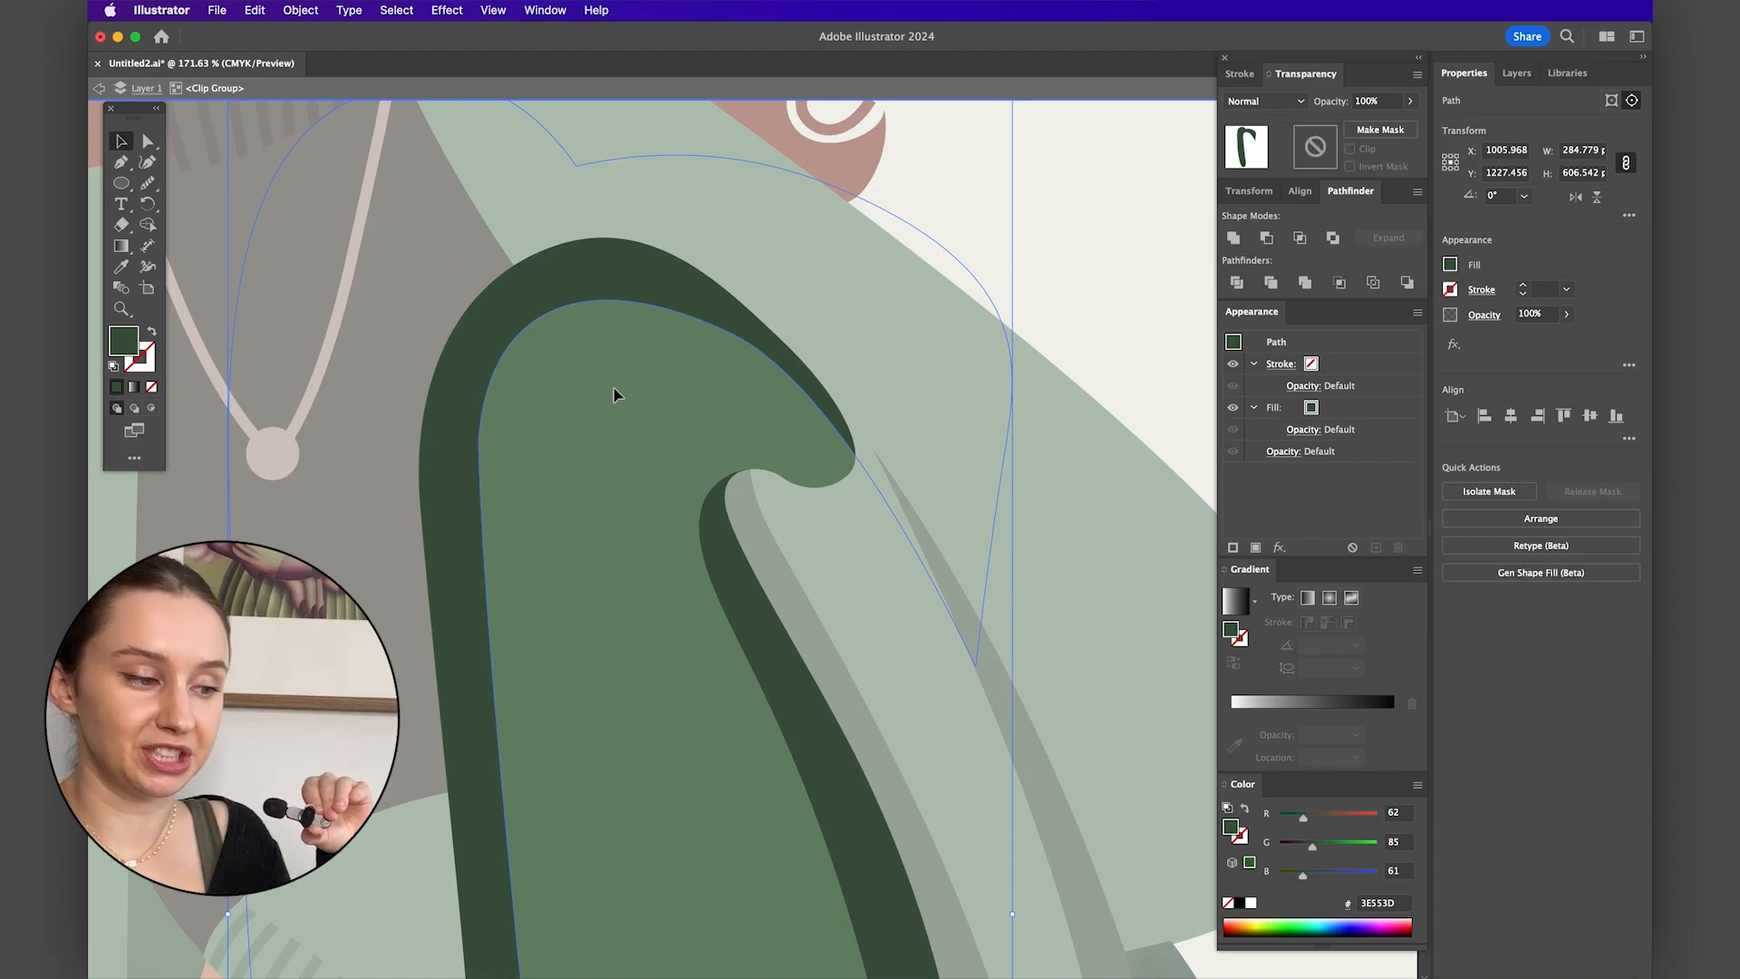
scroll(478, 419, "down", 3)
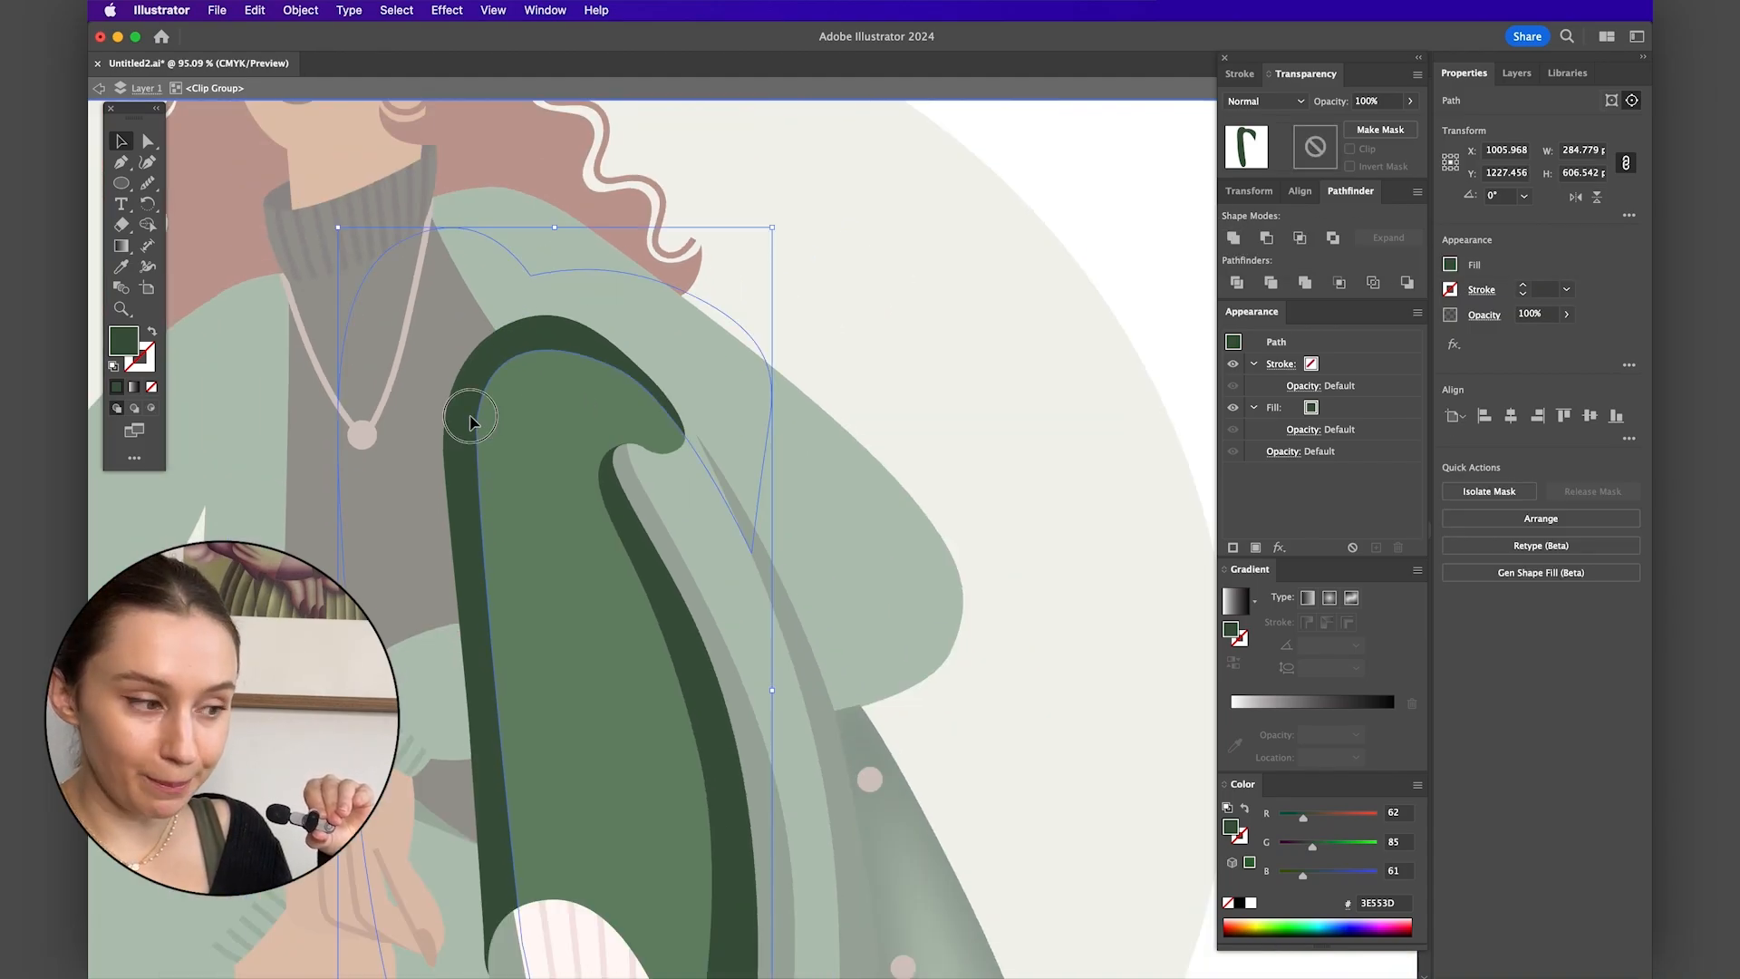
scroll(633, 401, "up", 1)
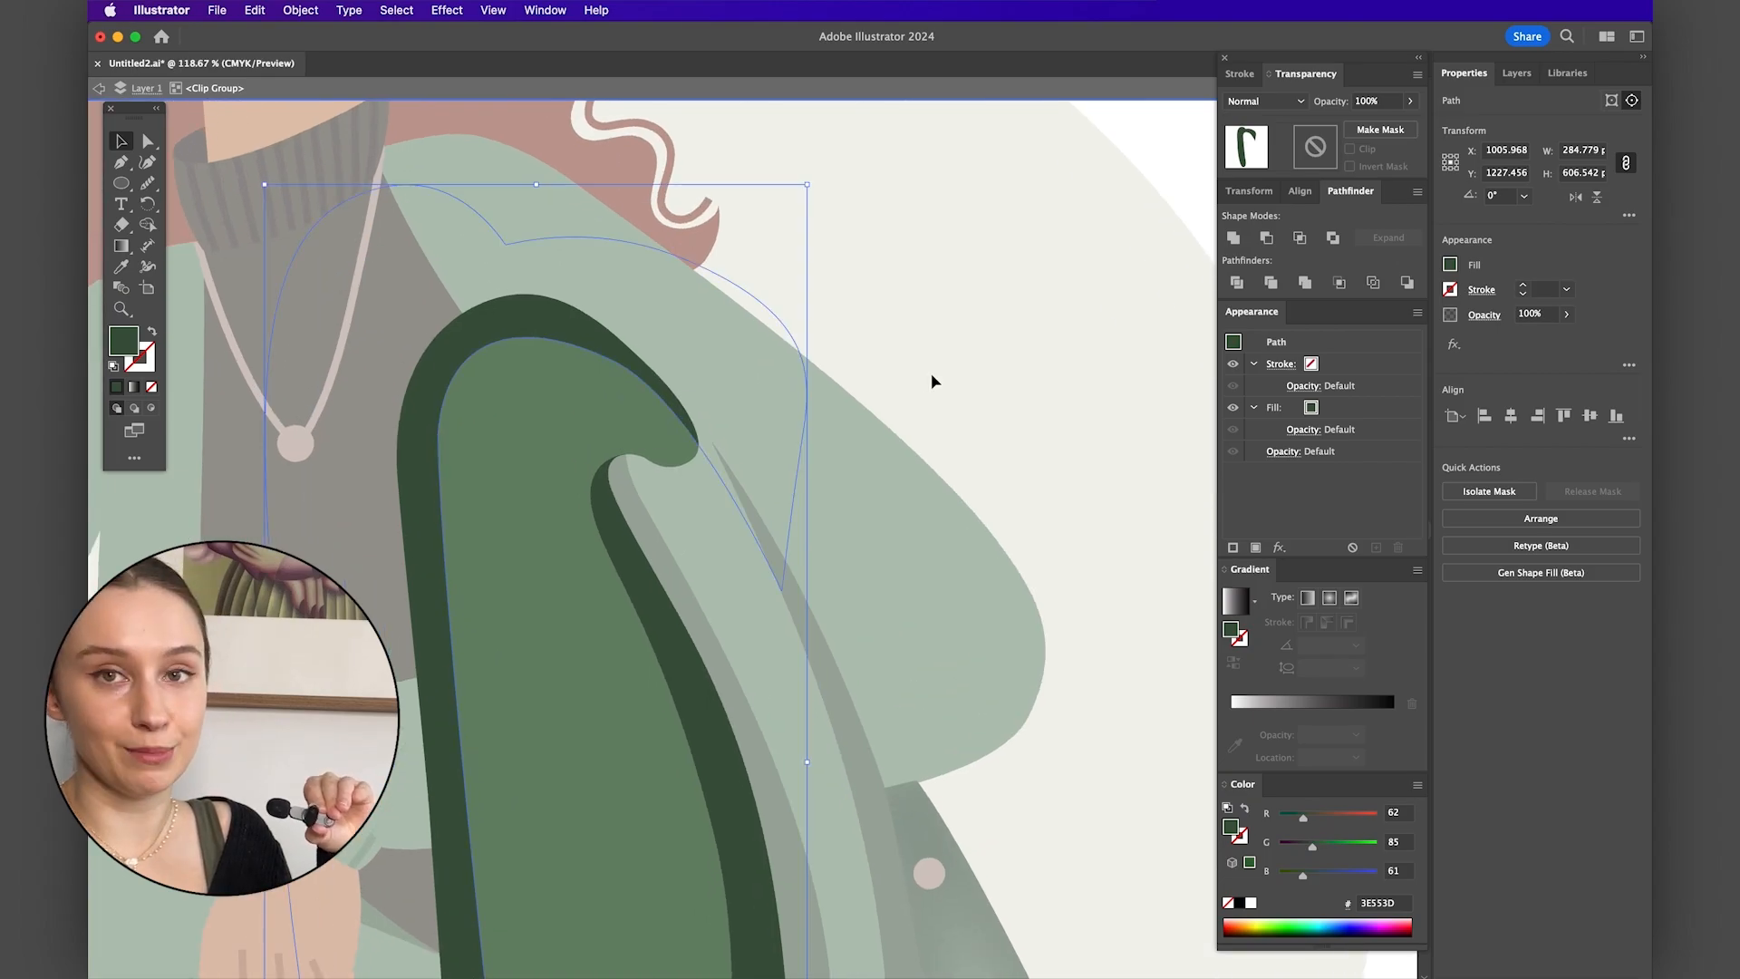
- Paste the arched knee shadow in place inside the rear leg's clip group as well
left_click(747, 552)
key("super+z")
key("super+z")
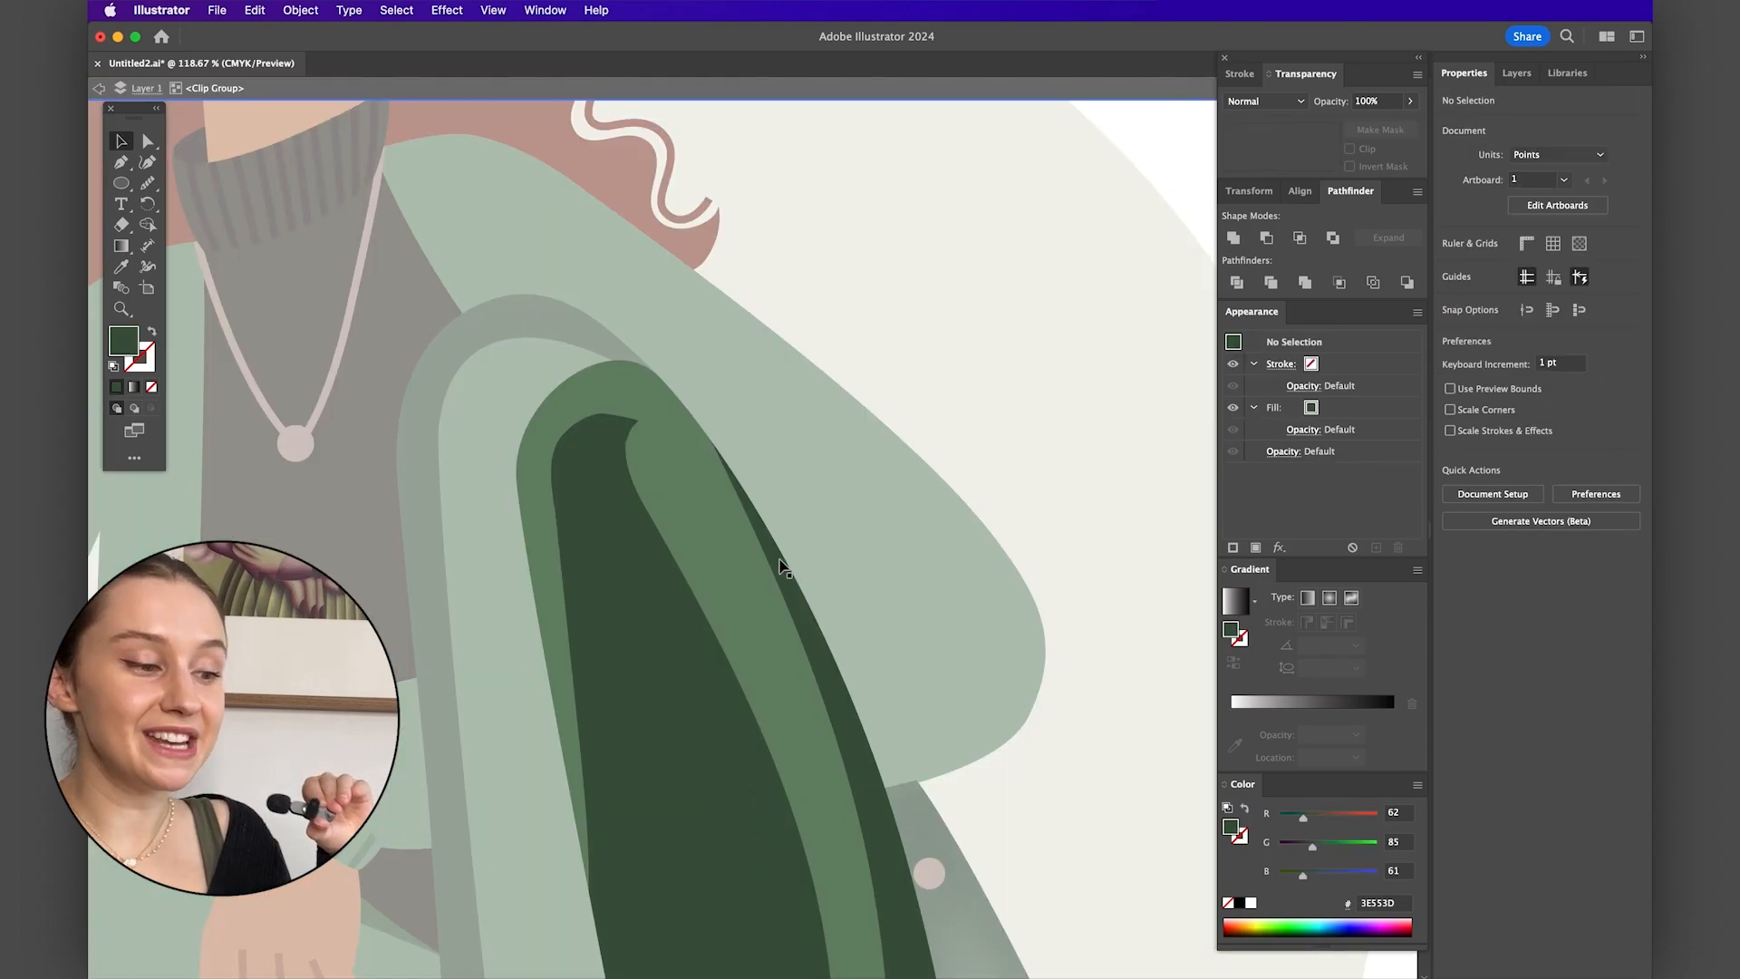
left_click(257, 10)
left_click(299, 181)
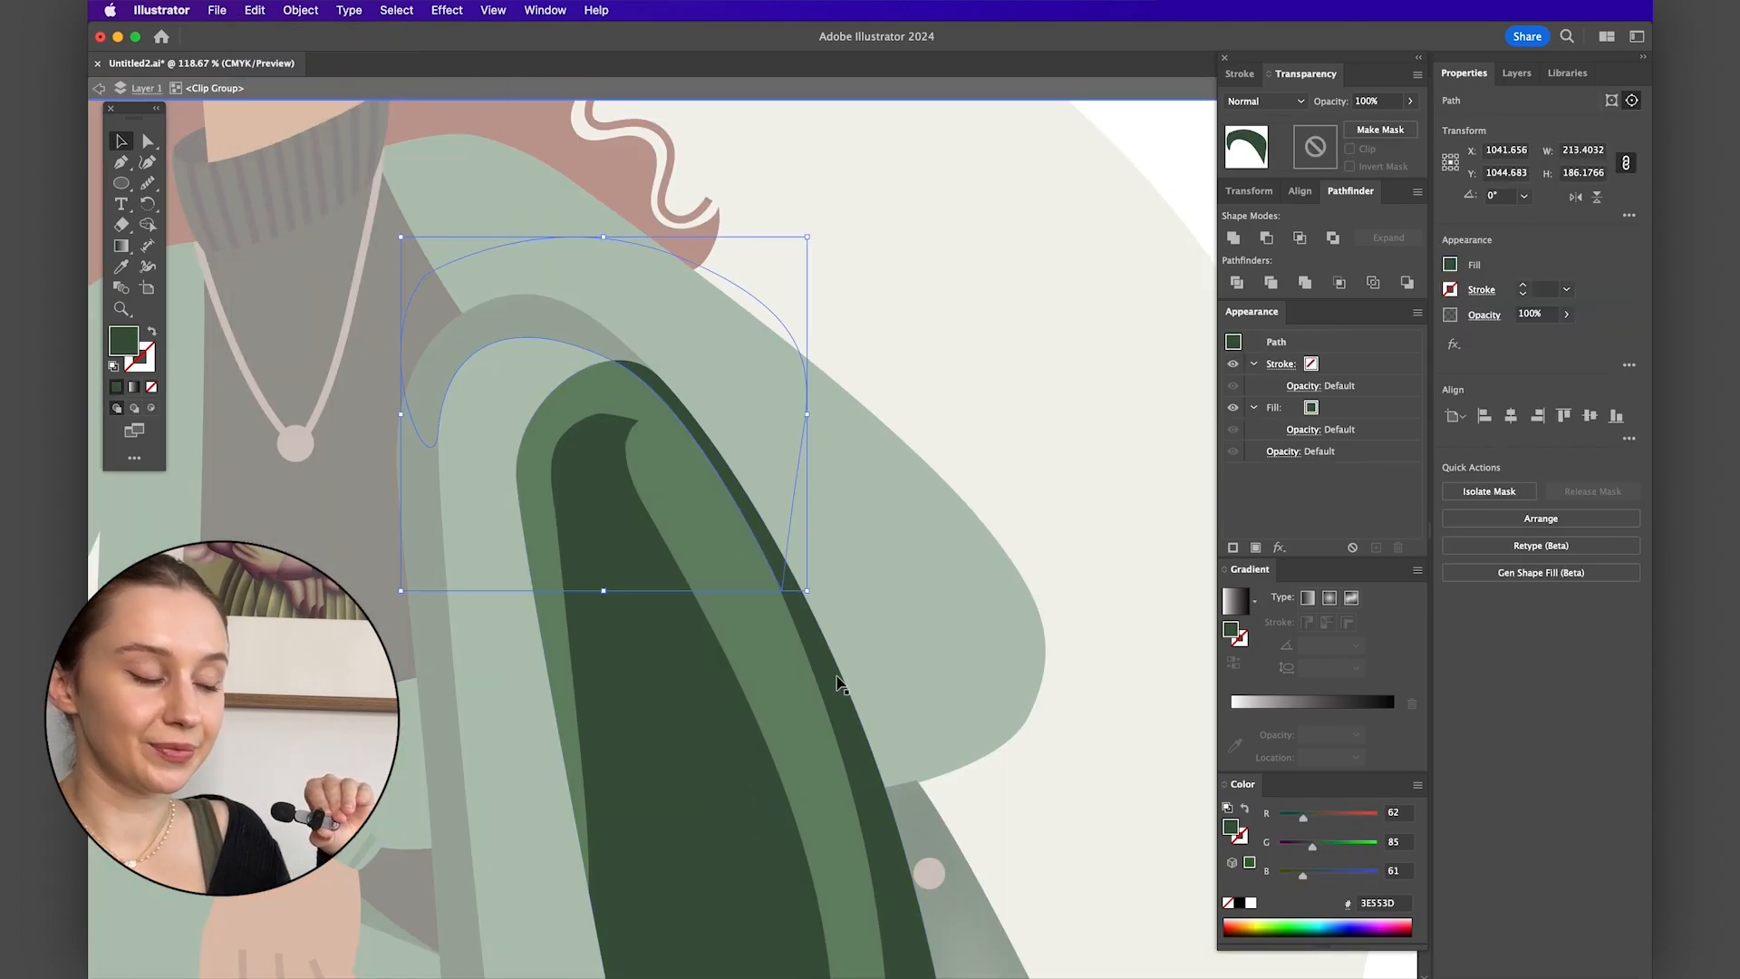
- Unite the pasted knee shadow with the rear leg's large shadow, leave the clip group and deselect
left_click(819, 678)
scroll(776, 575, "up", 3)
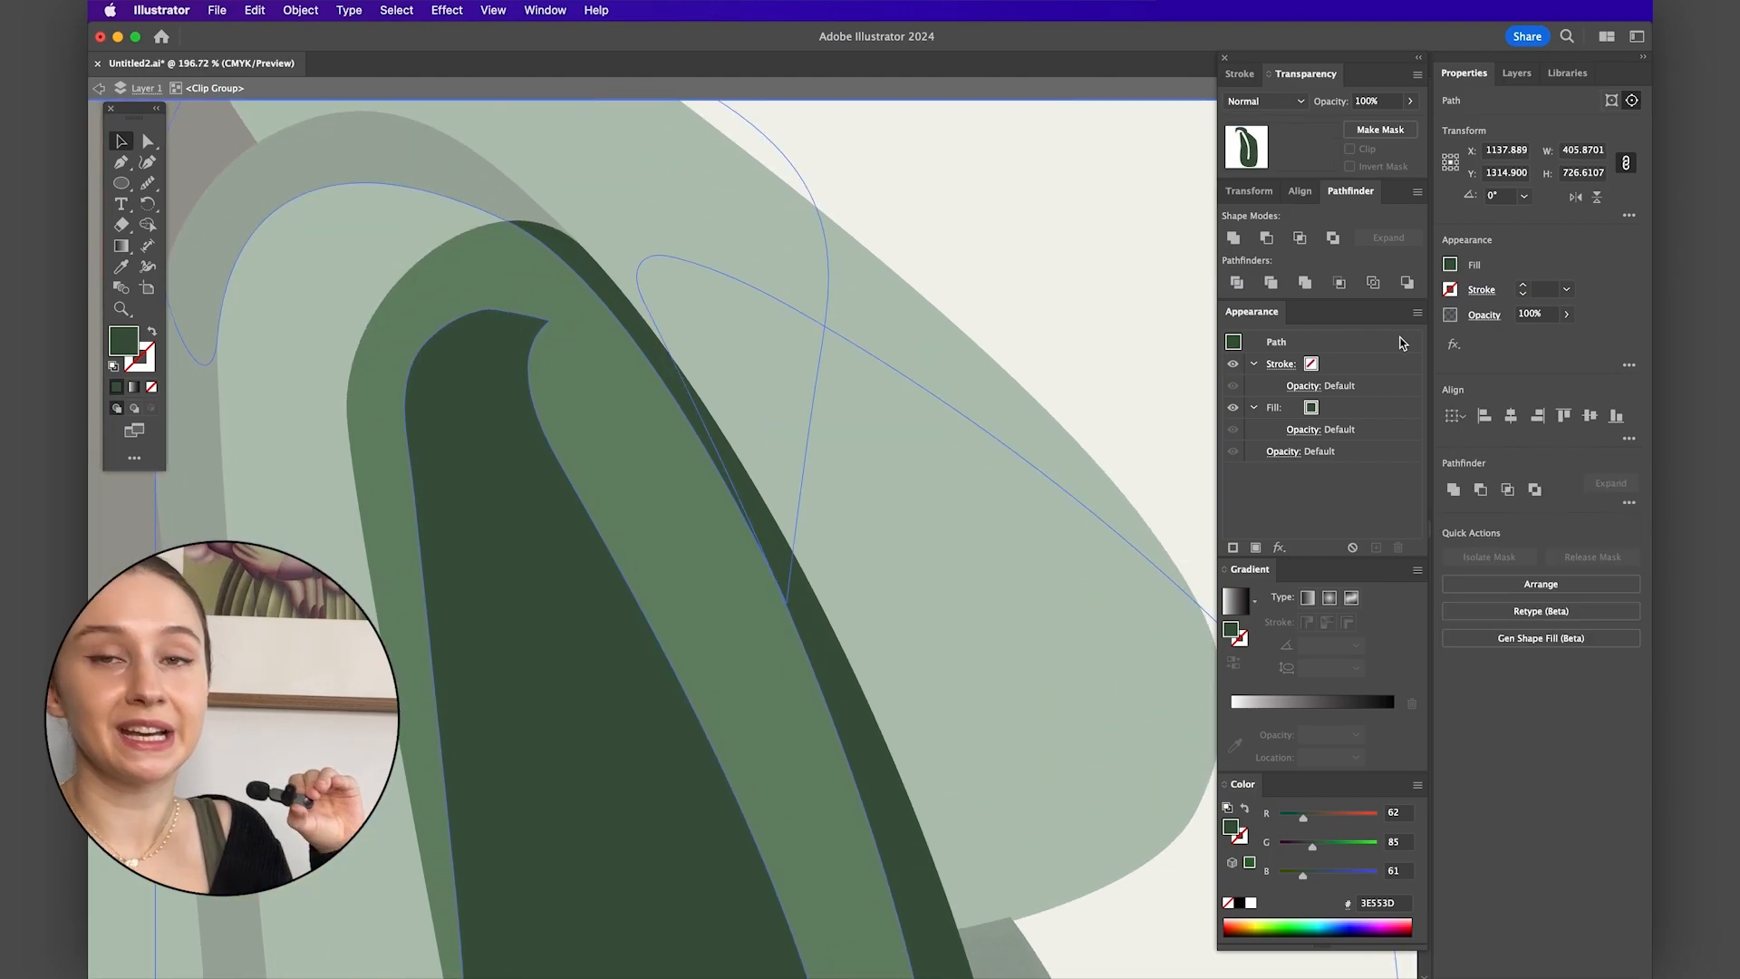
left_click(1234, 239)
scroll(829, 362, "down", 3)
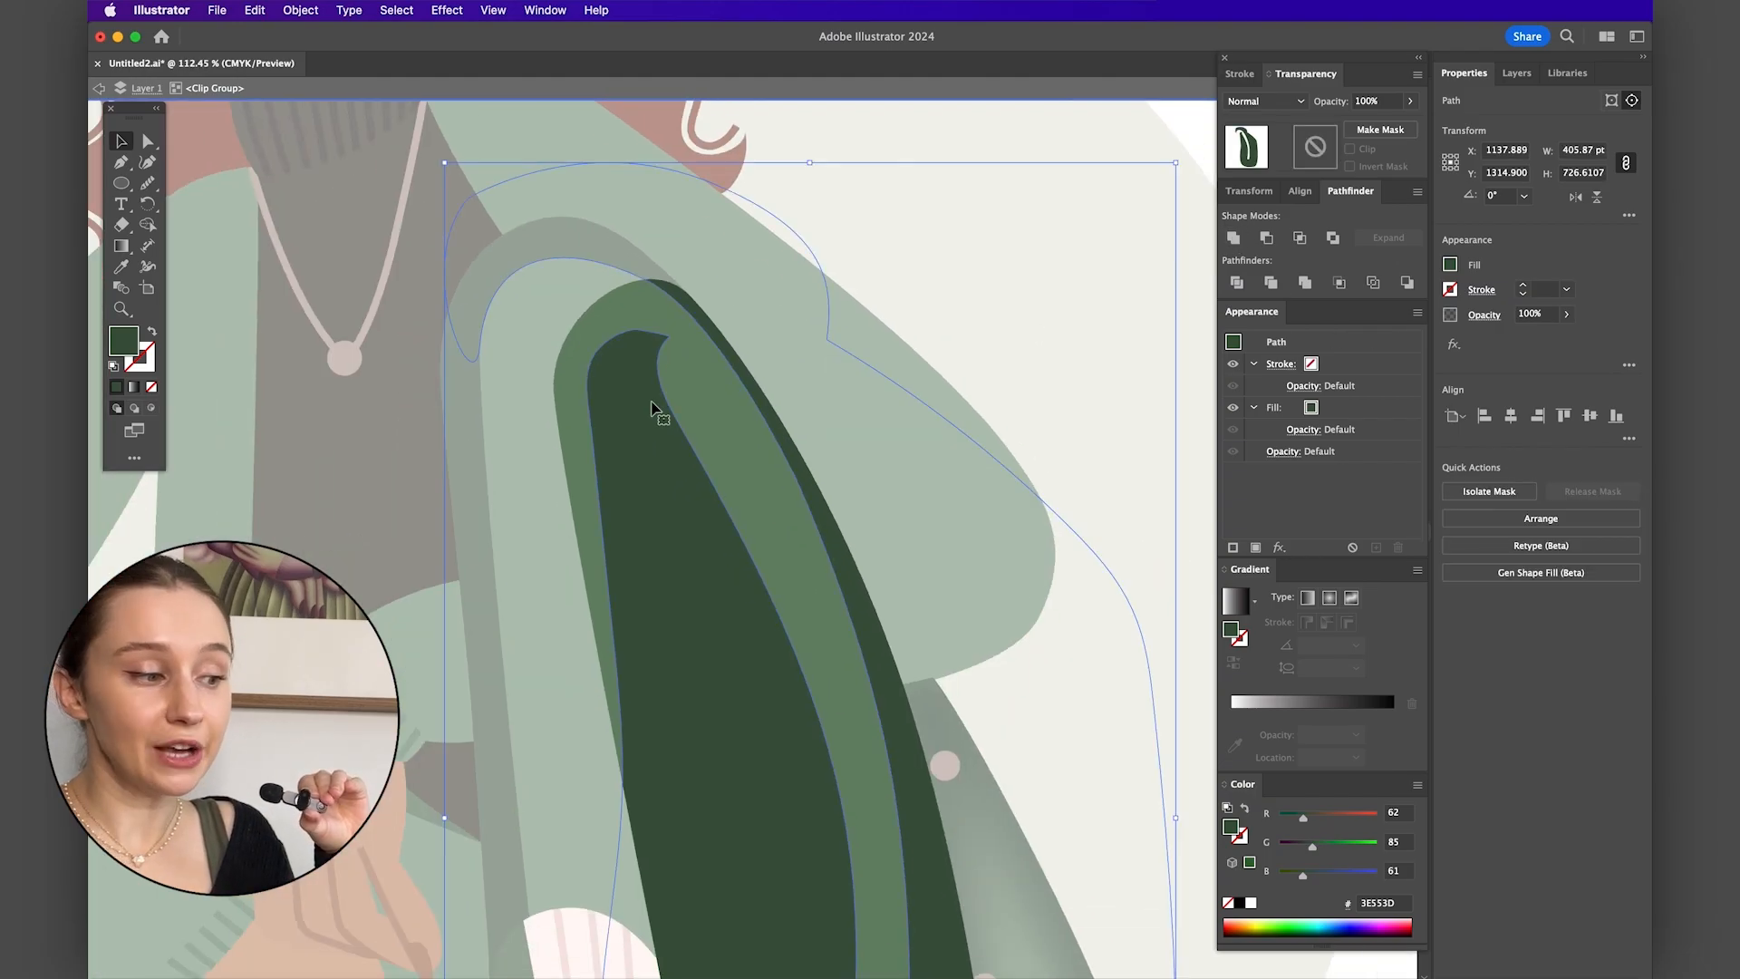
key("Escape")
scroll(829, 402, "down", 3)
left_click(1138, 392)
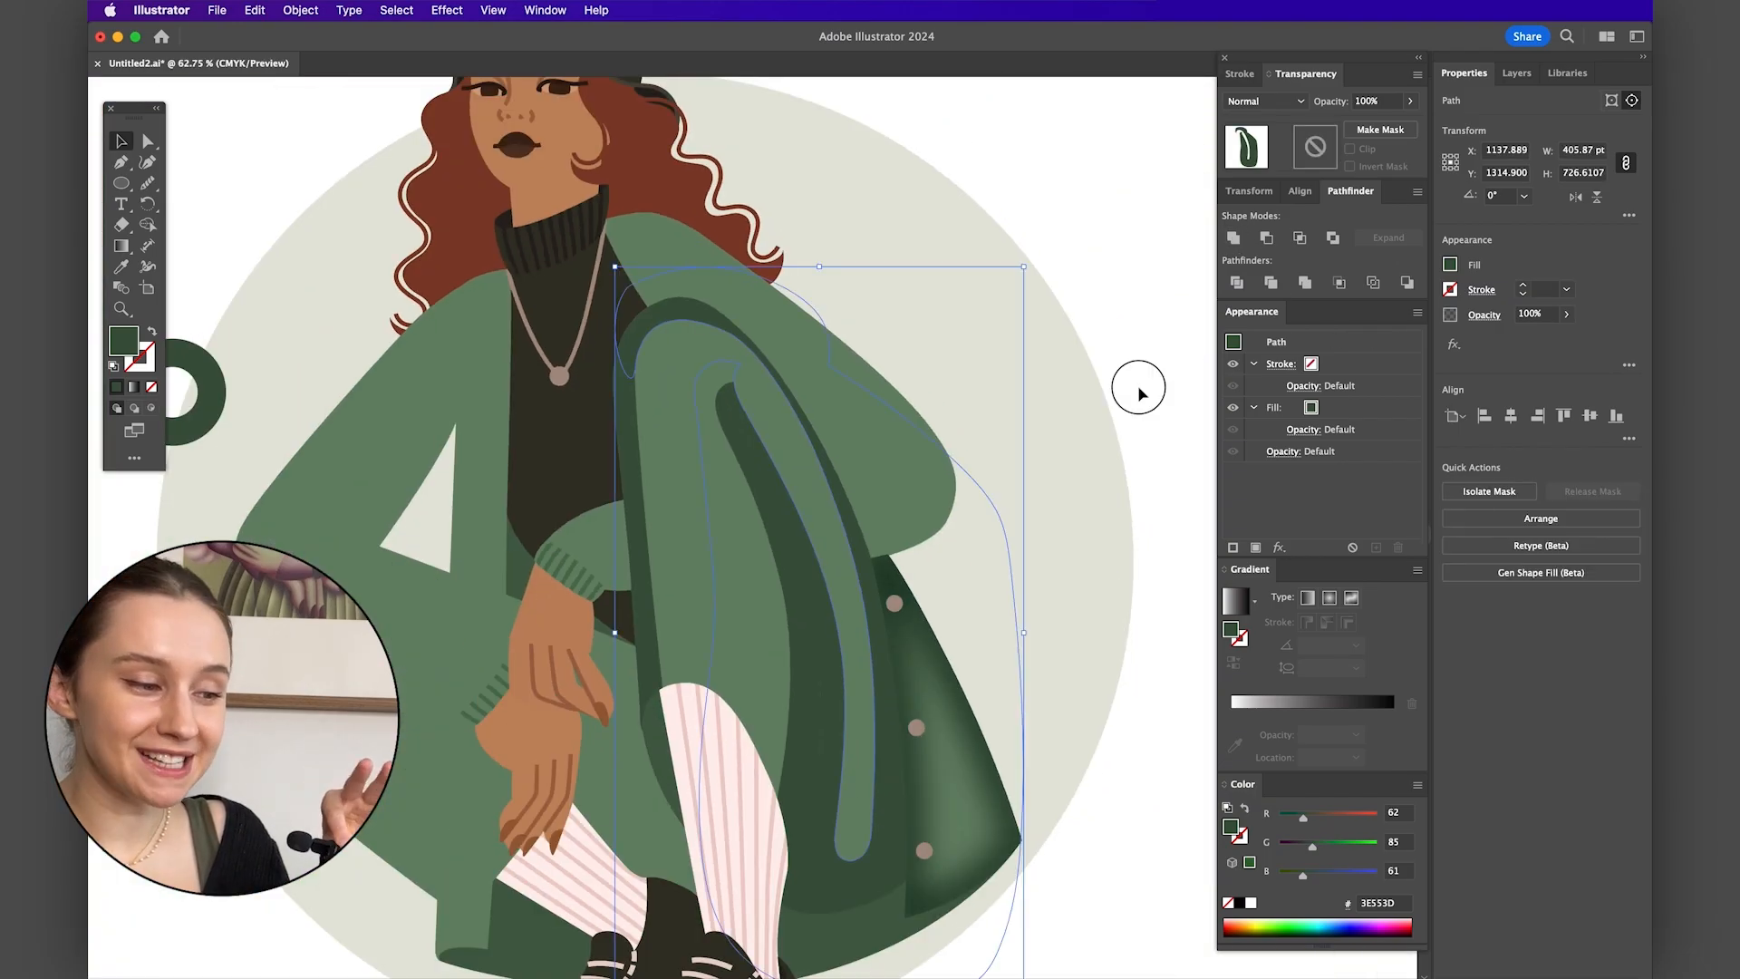
- Apply a Gaussian Blur with a radius of 62.1189 pixels to the united shadow inside the rear leg's clip group
scroll(827, 490, "up", 3)
scroll(828, 494, "down", 4)
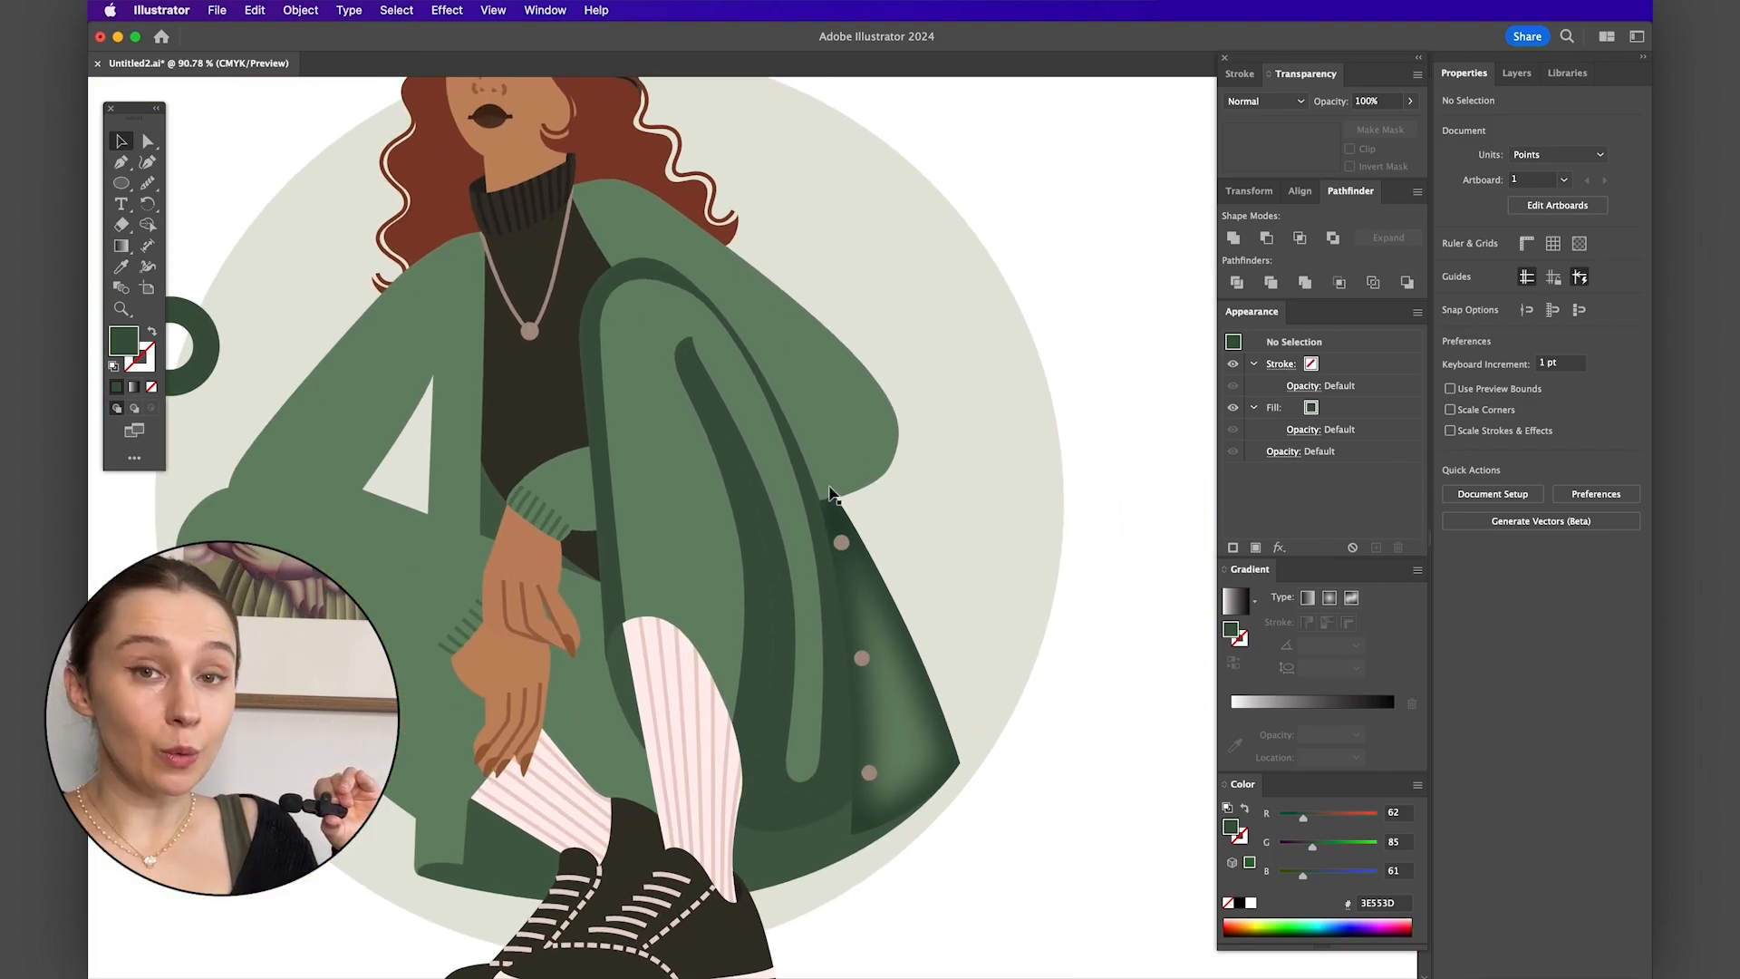
scroll(830, 493, "up", 1)
scroll(829, 494, "up", 1)
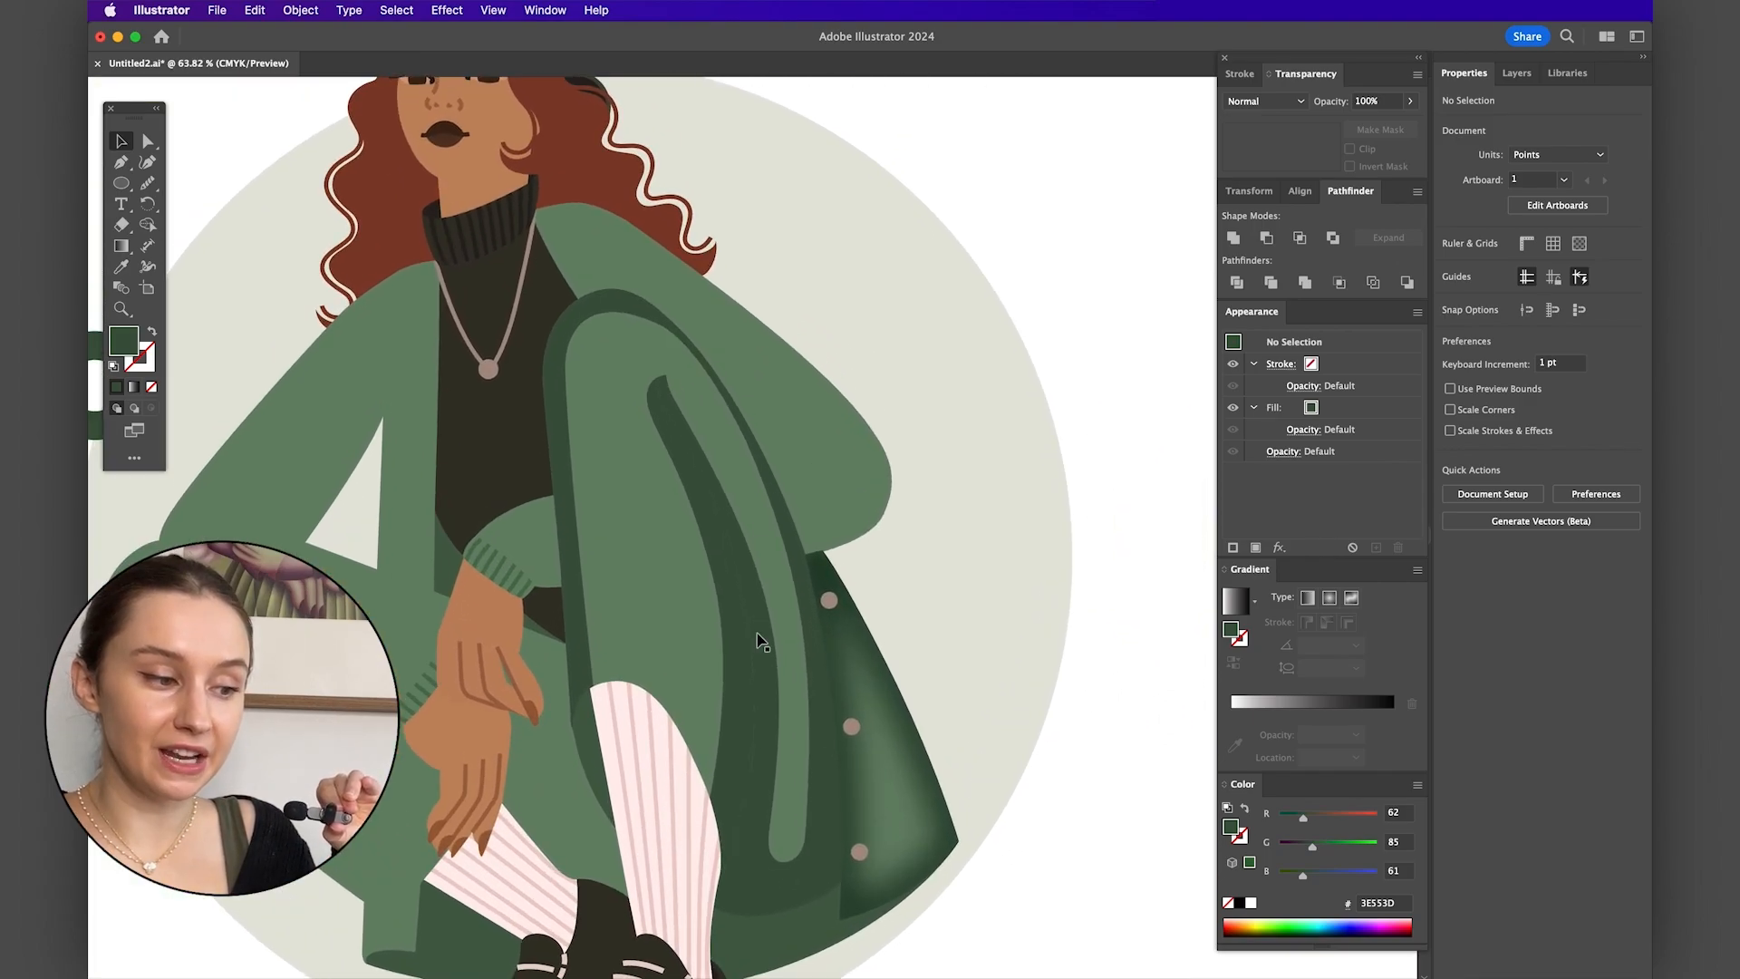
double_click(777, 675)
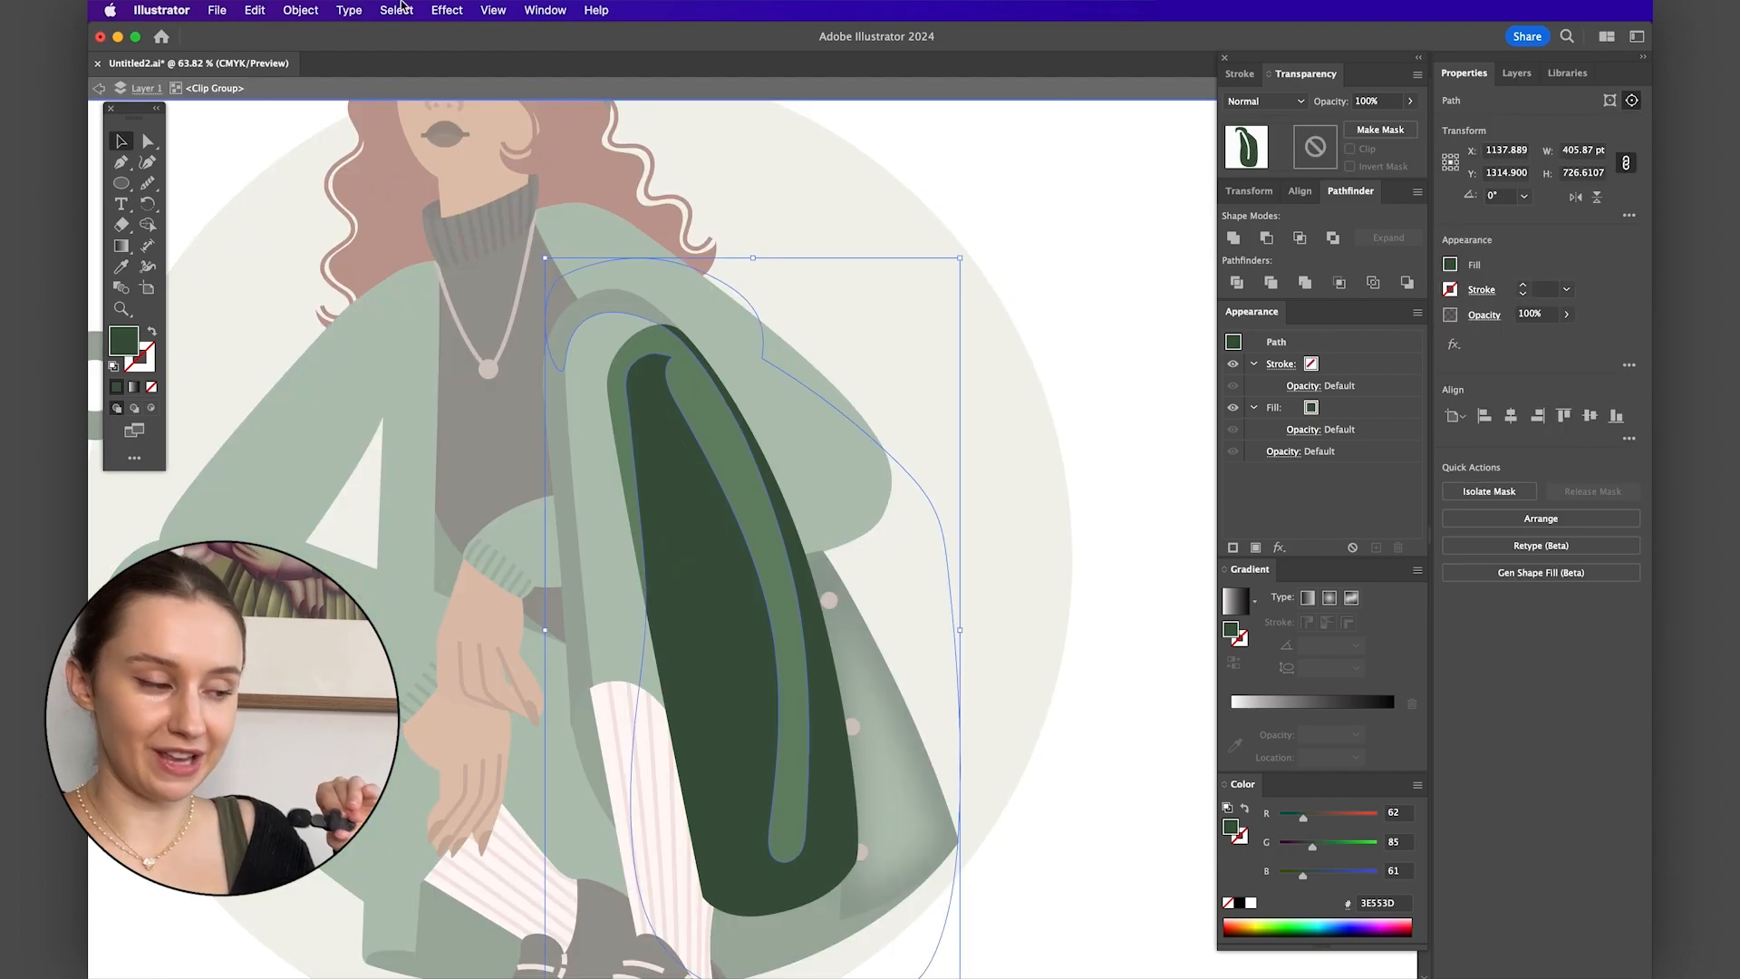
left_click(447, 10)
mouse_move(544, 392)
left_click(781, 402)
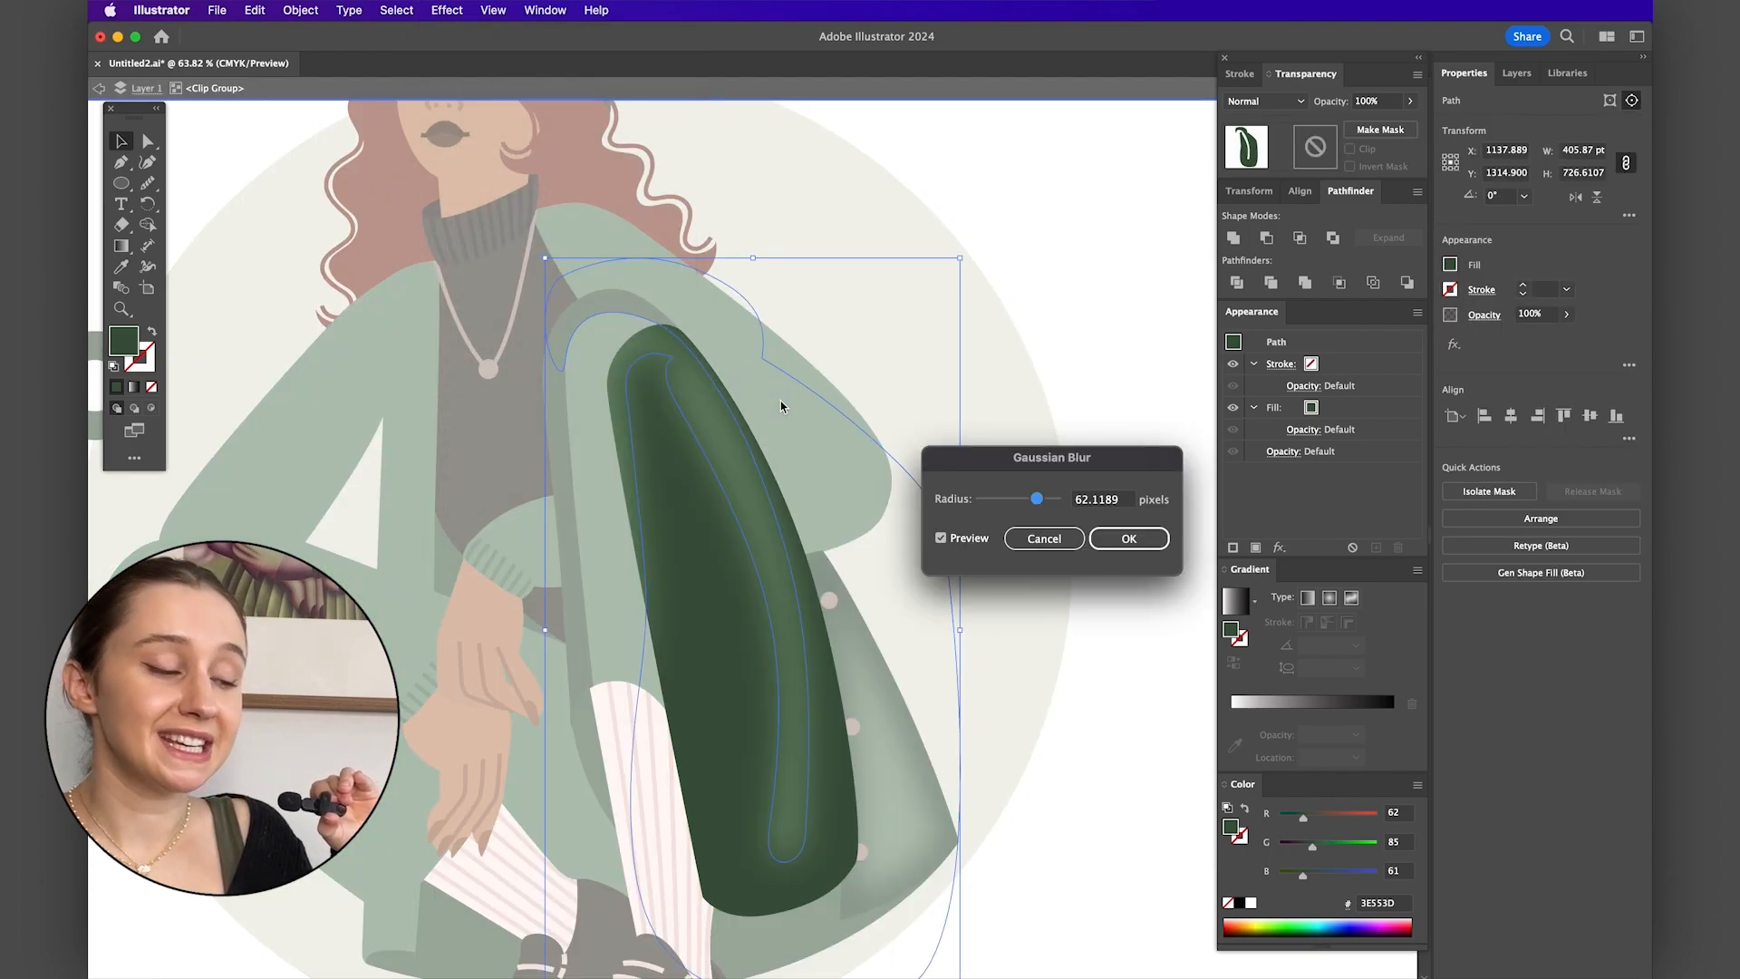
left_click(1113, 540)
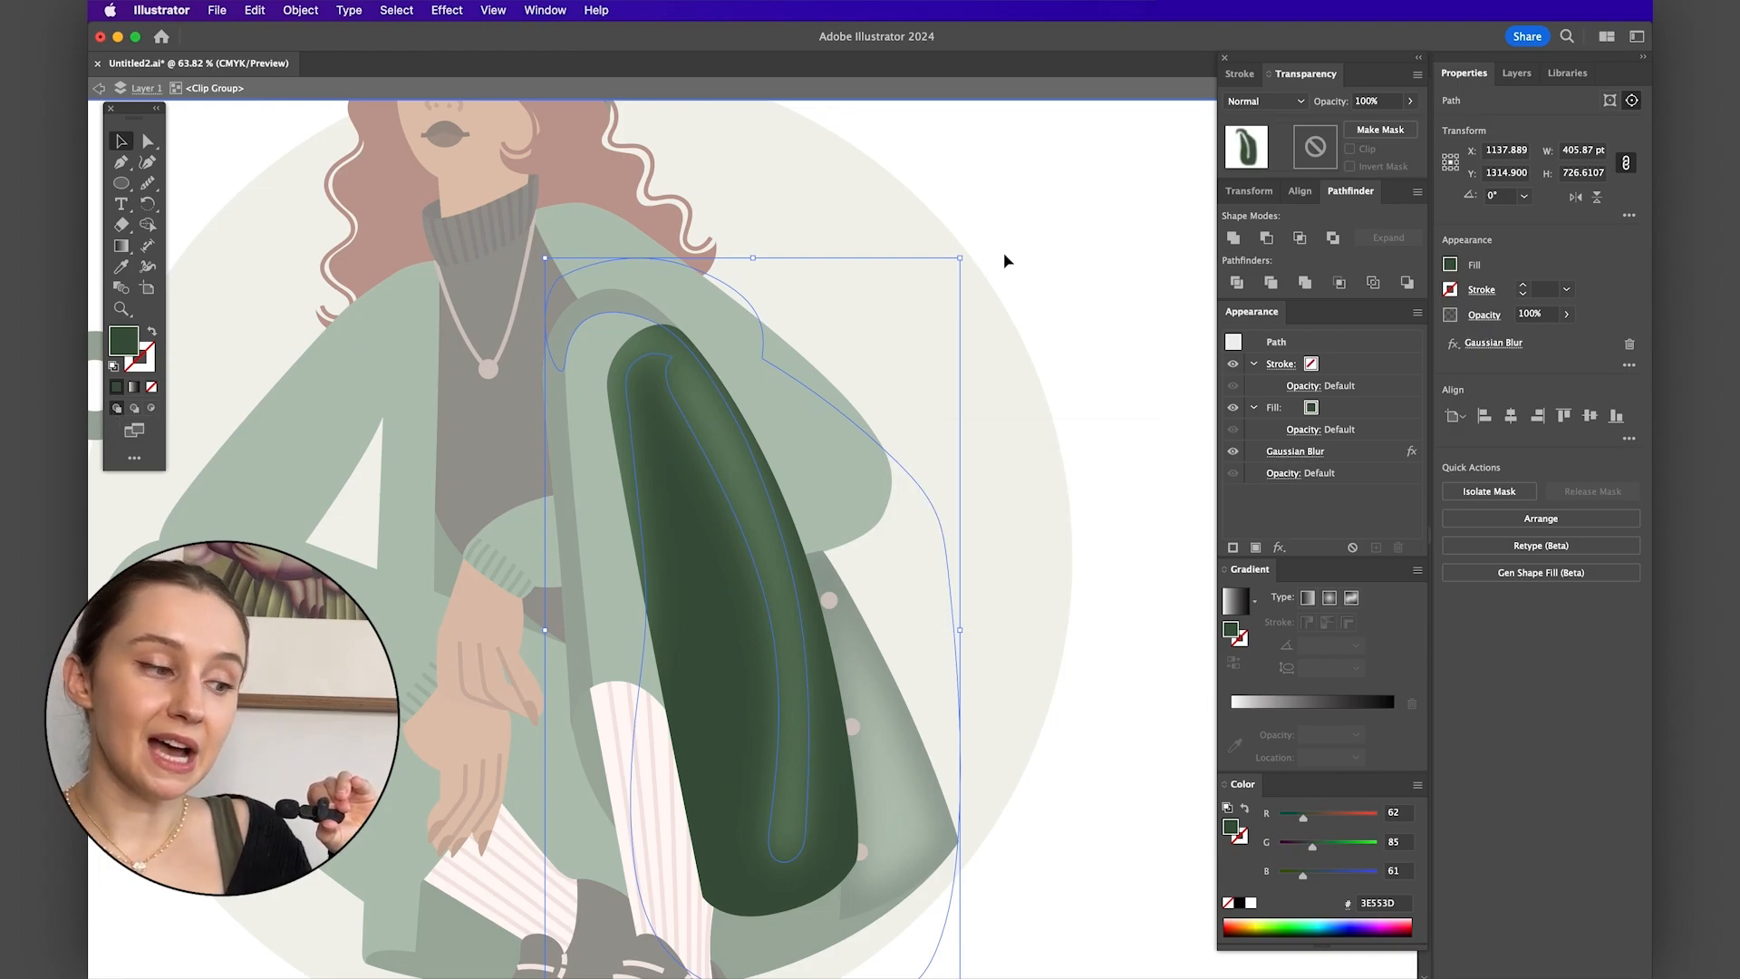
- Add a Soft Grain texture with intensity 26 and contrast 53 to the rear leg shadow and set its blend mode to Multiply
left_click(448, 10)
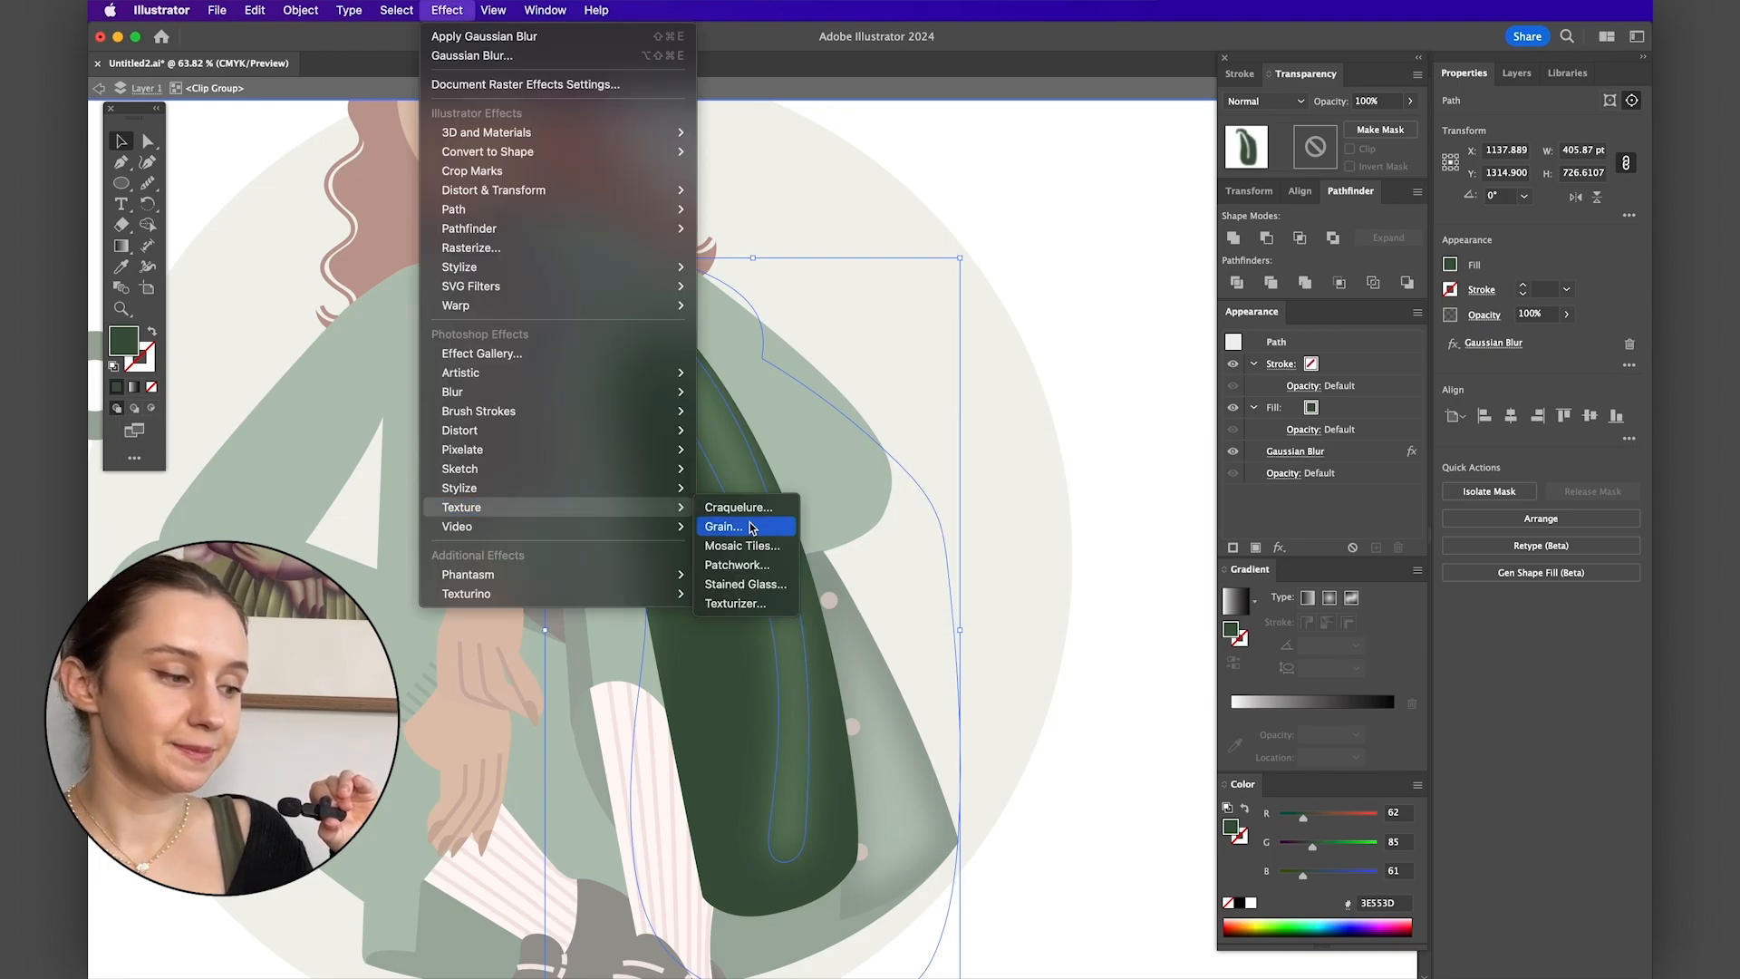
left_click(730, 527)
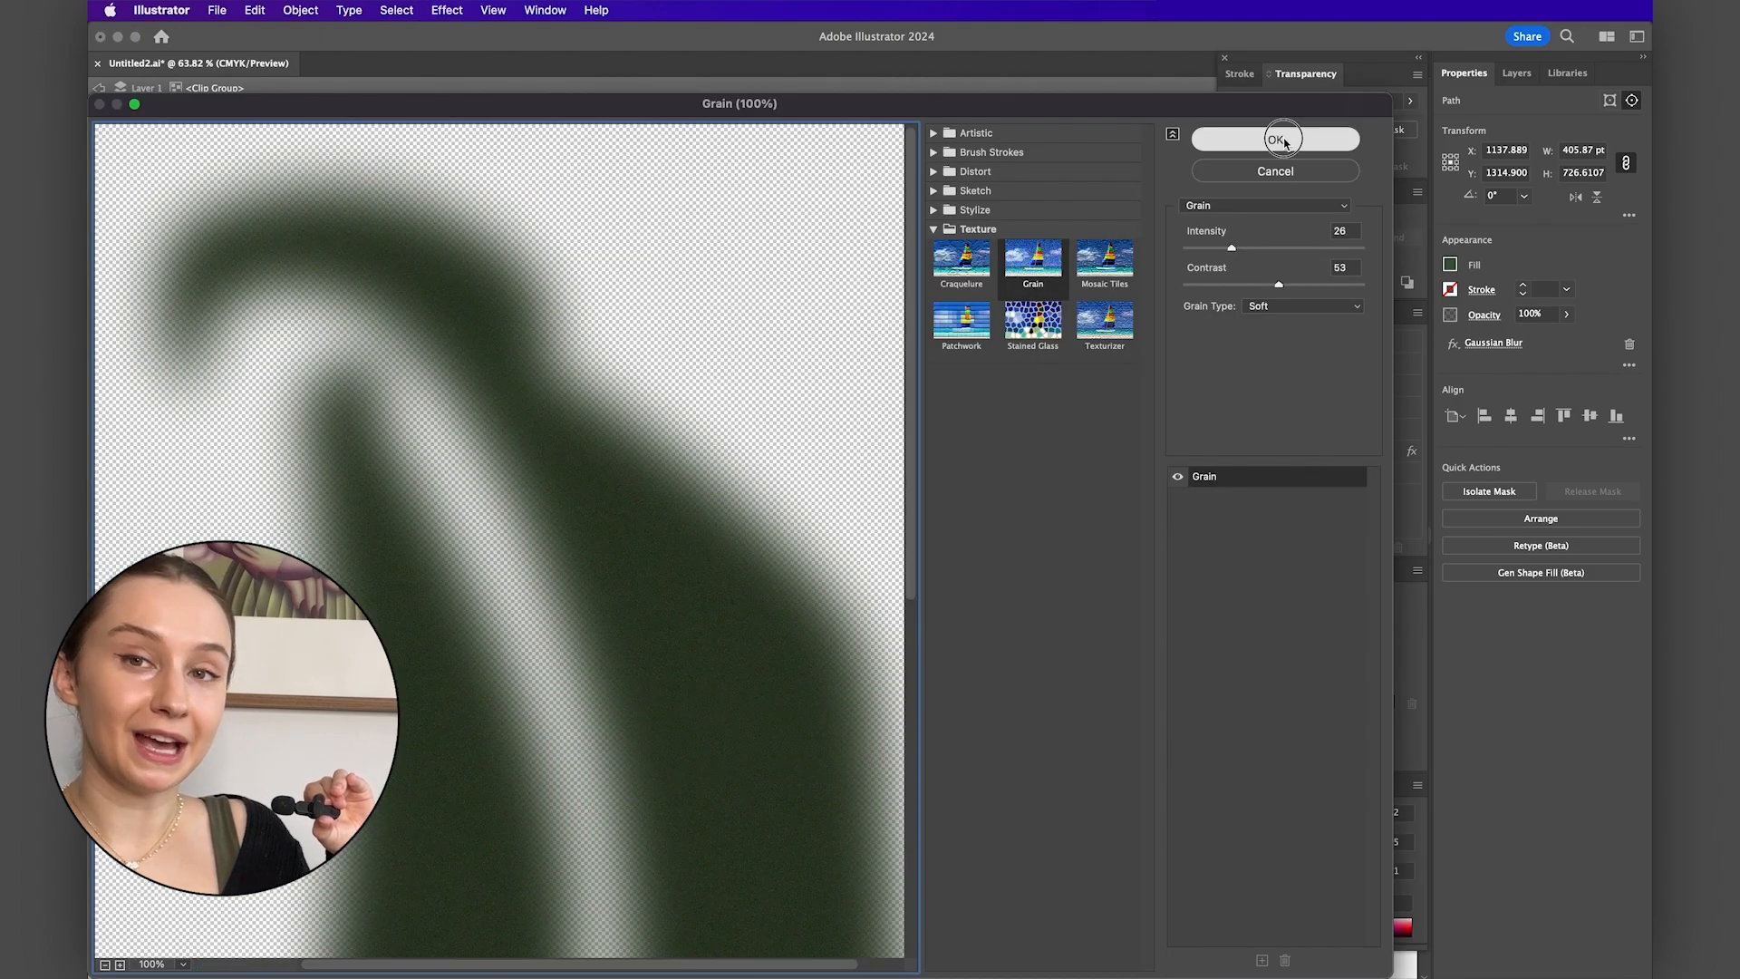
left_click(1227, 148)
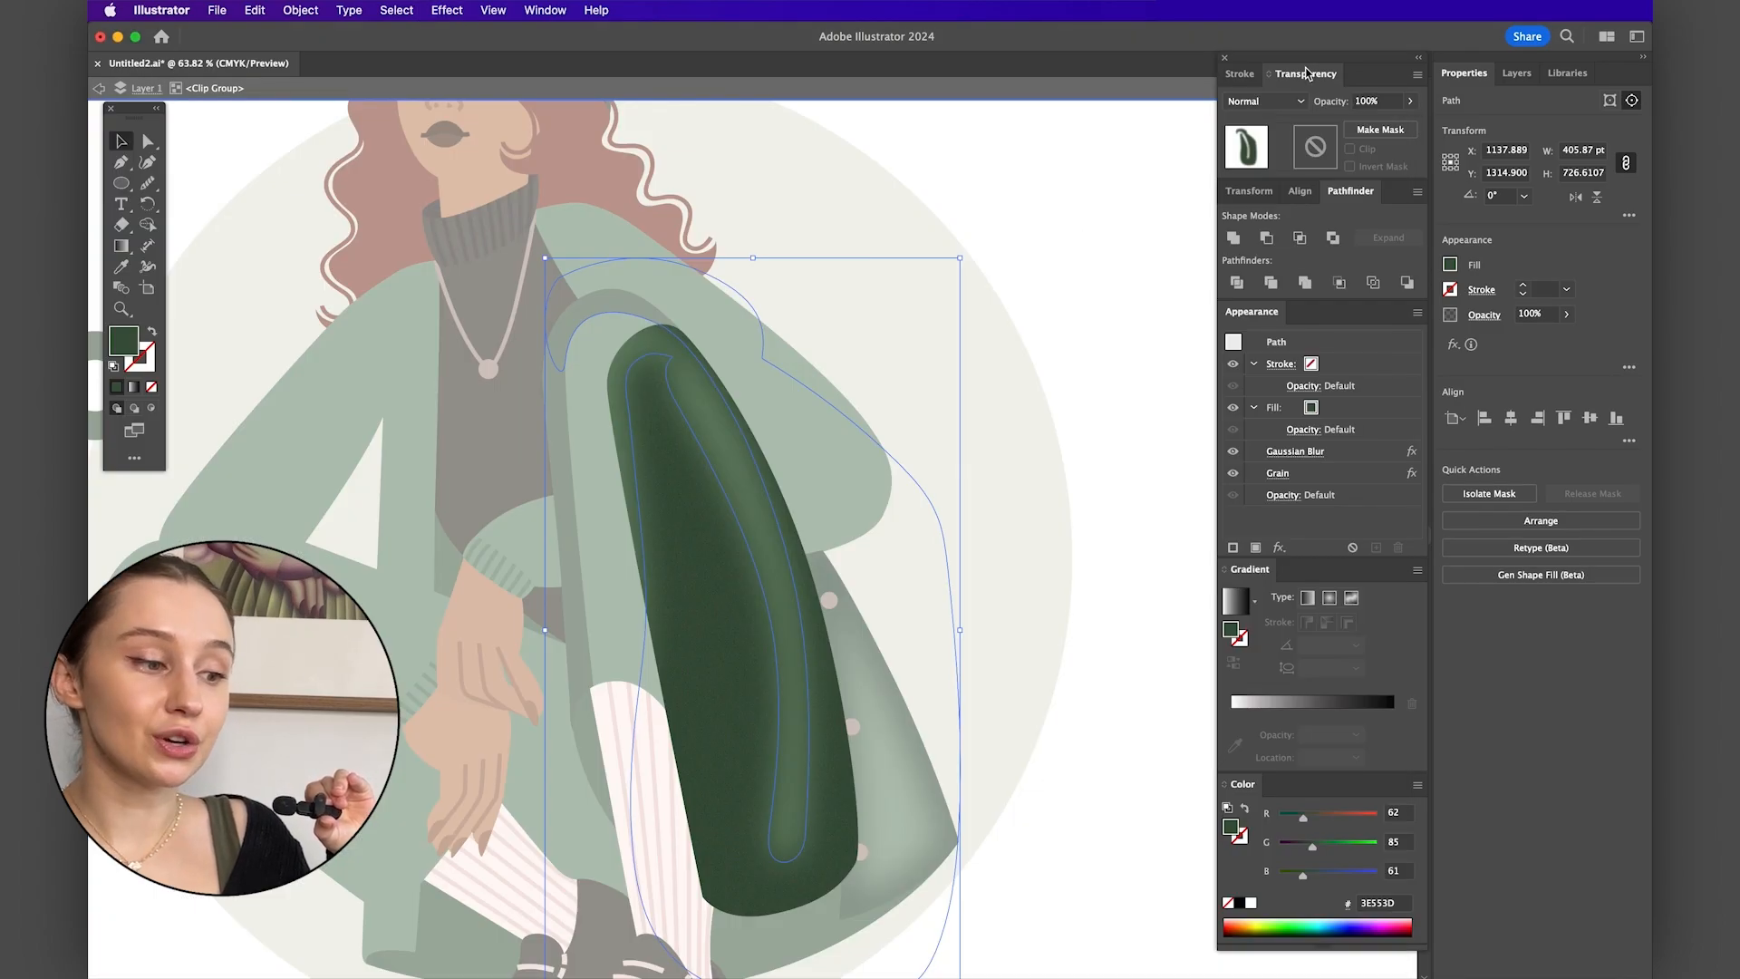
left_click(1264, 100)
left_click(1256, 163)
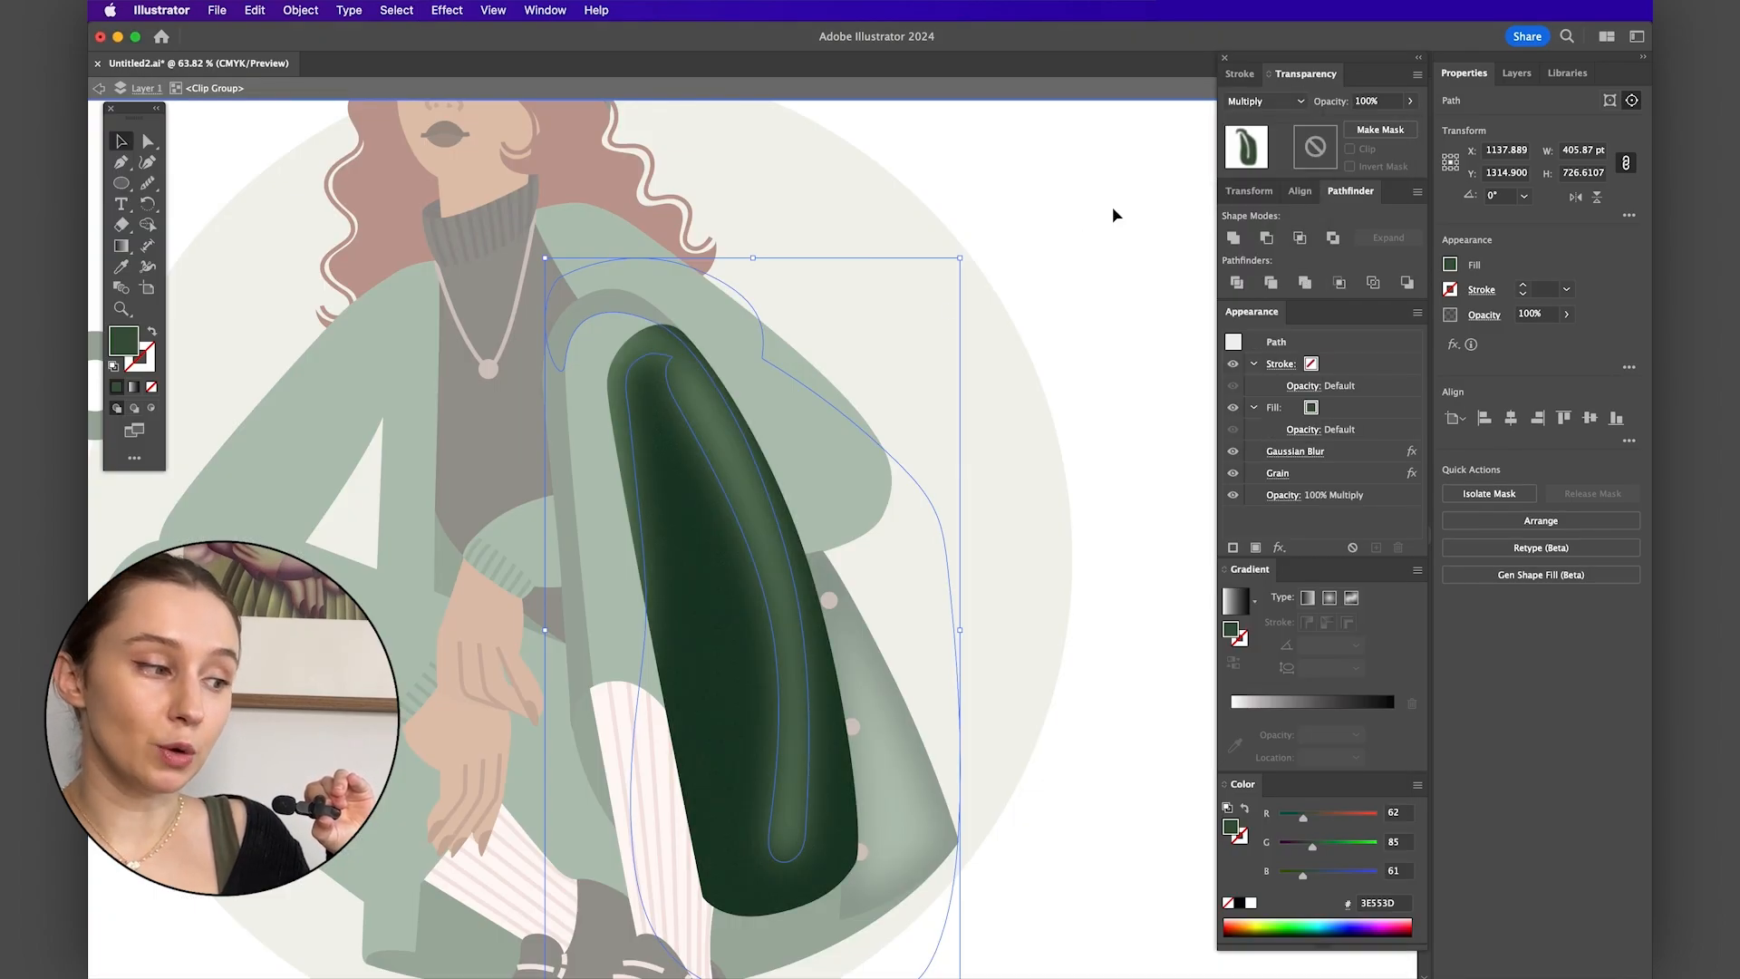
- Leave the rear leg's clip group and apply a Gaussian Blur to the shadow shape inside the front leg's clip group
left_click(1067, 274)
key("Escape")
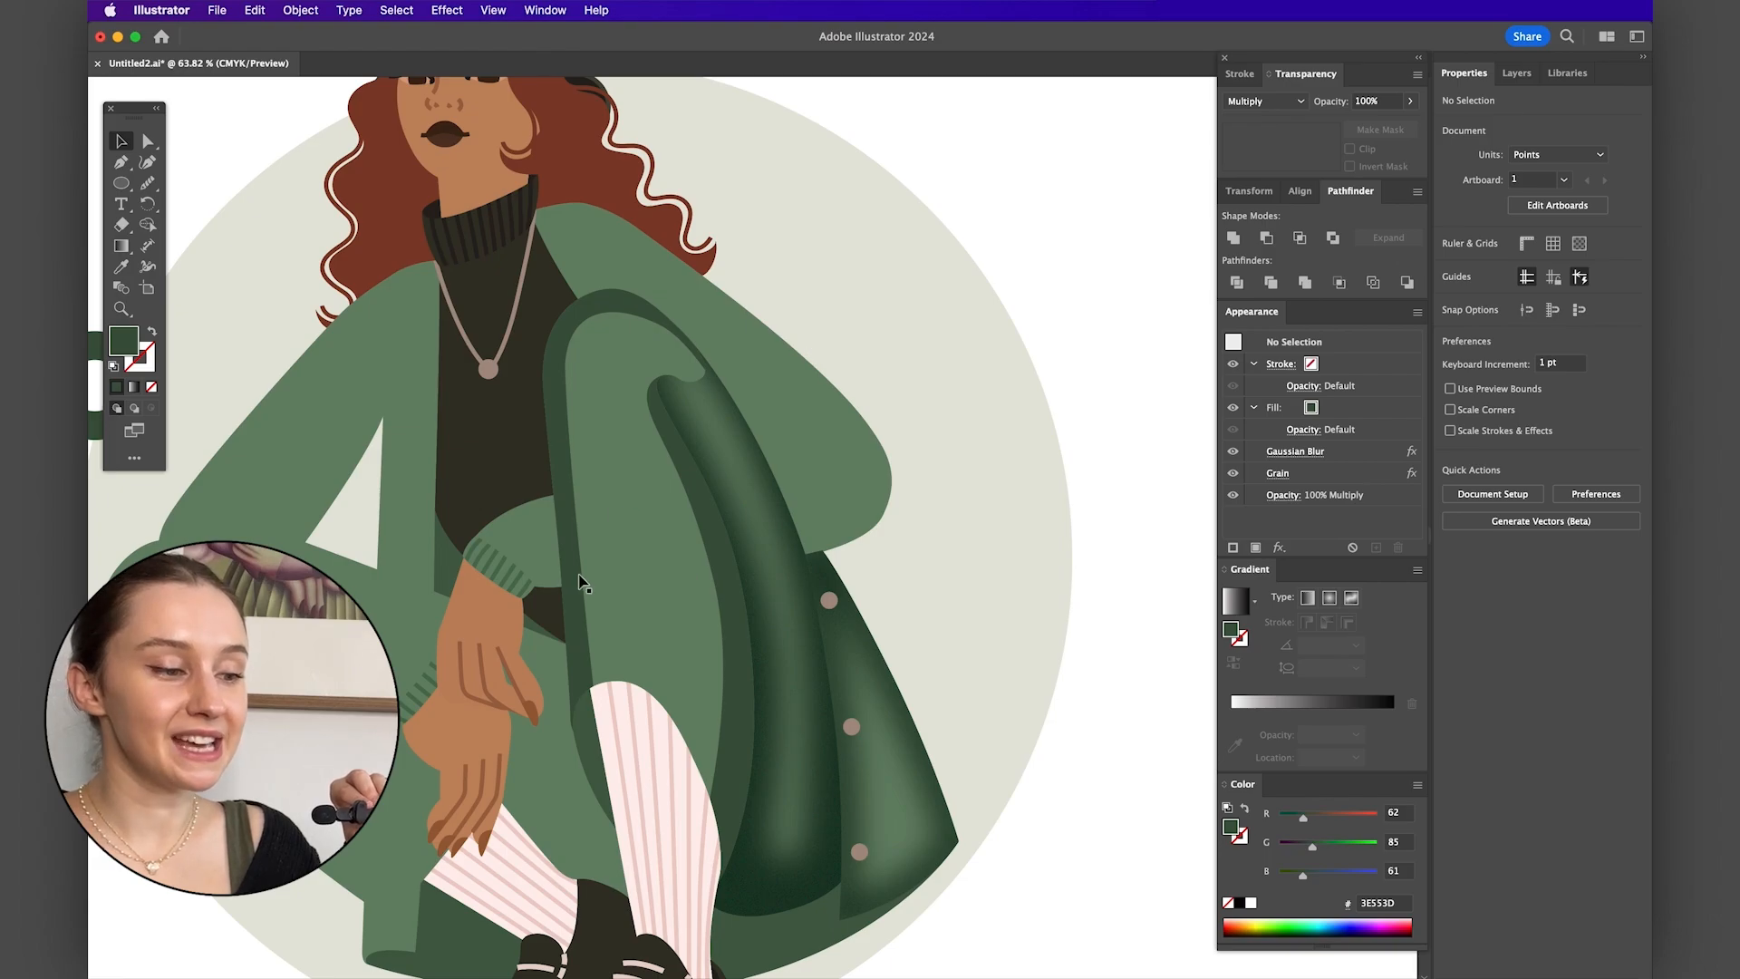
double_click(580, 585)
left_click(447, 10)
mouse_move(465, 389)
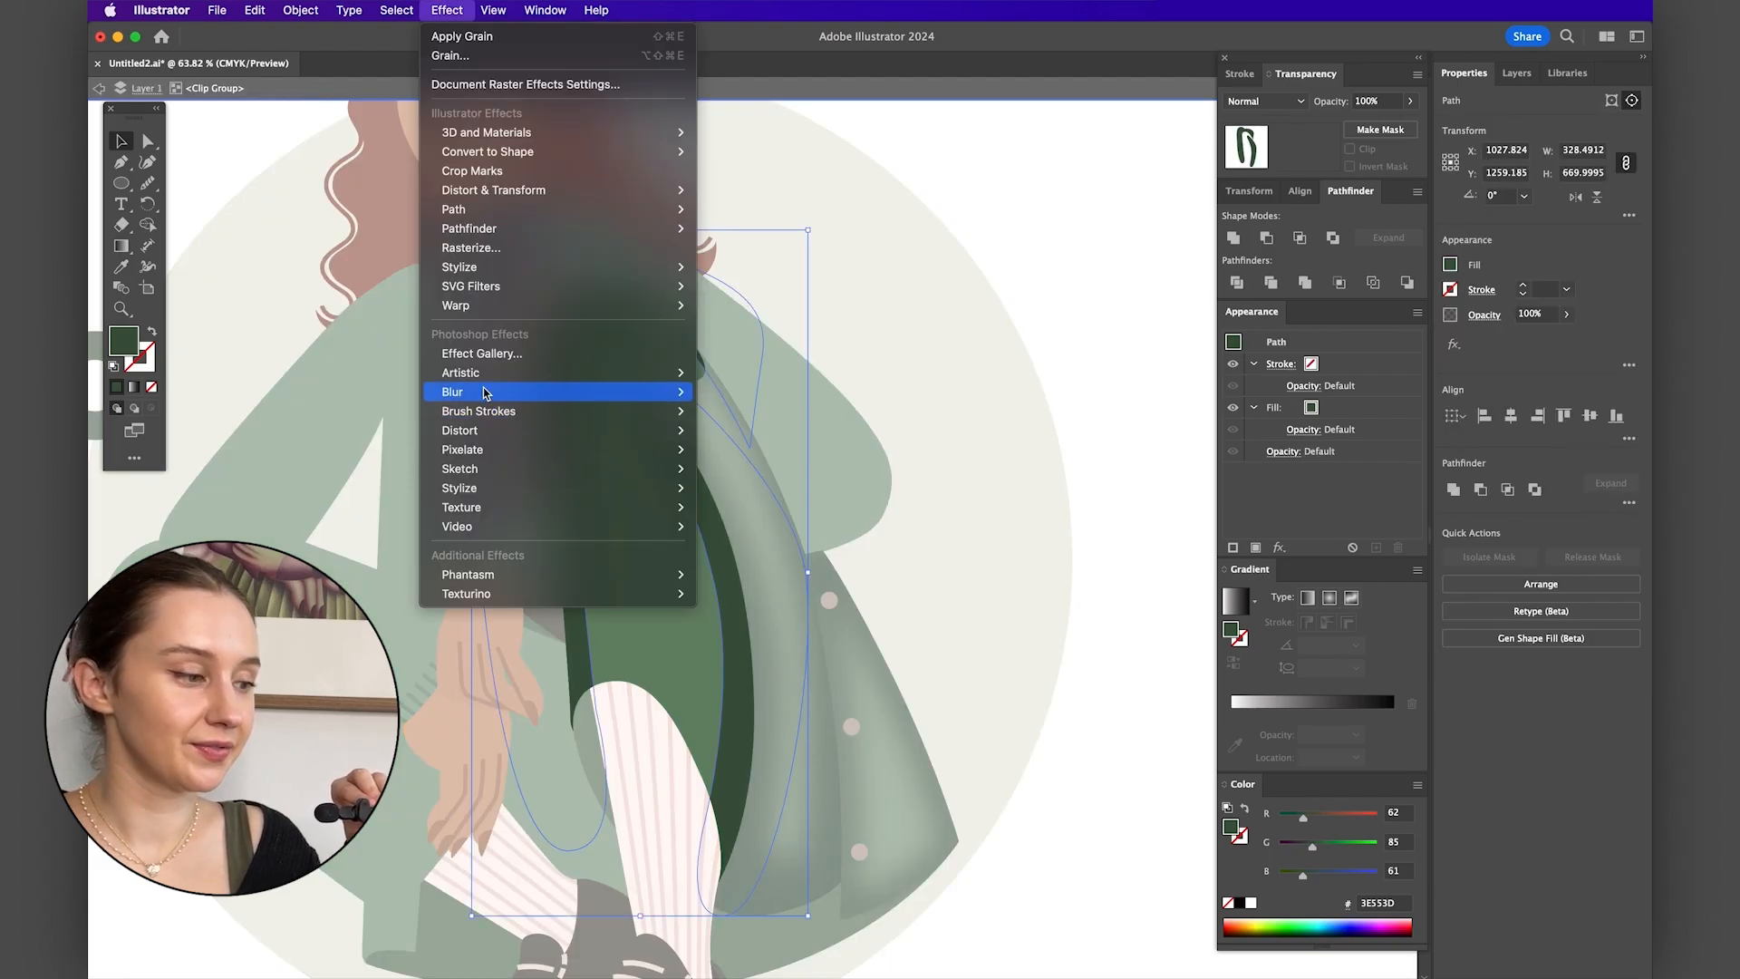
left_click(743, 390)
key("Return")
- Add a Soft Grain texture with intensity 26 and contrast 53 to the front leg shadow and set its blend mode to Multiply
left_click(447, 10)
mouse_move(466, 503)
left_click(738, 525)
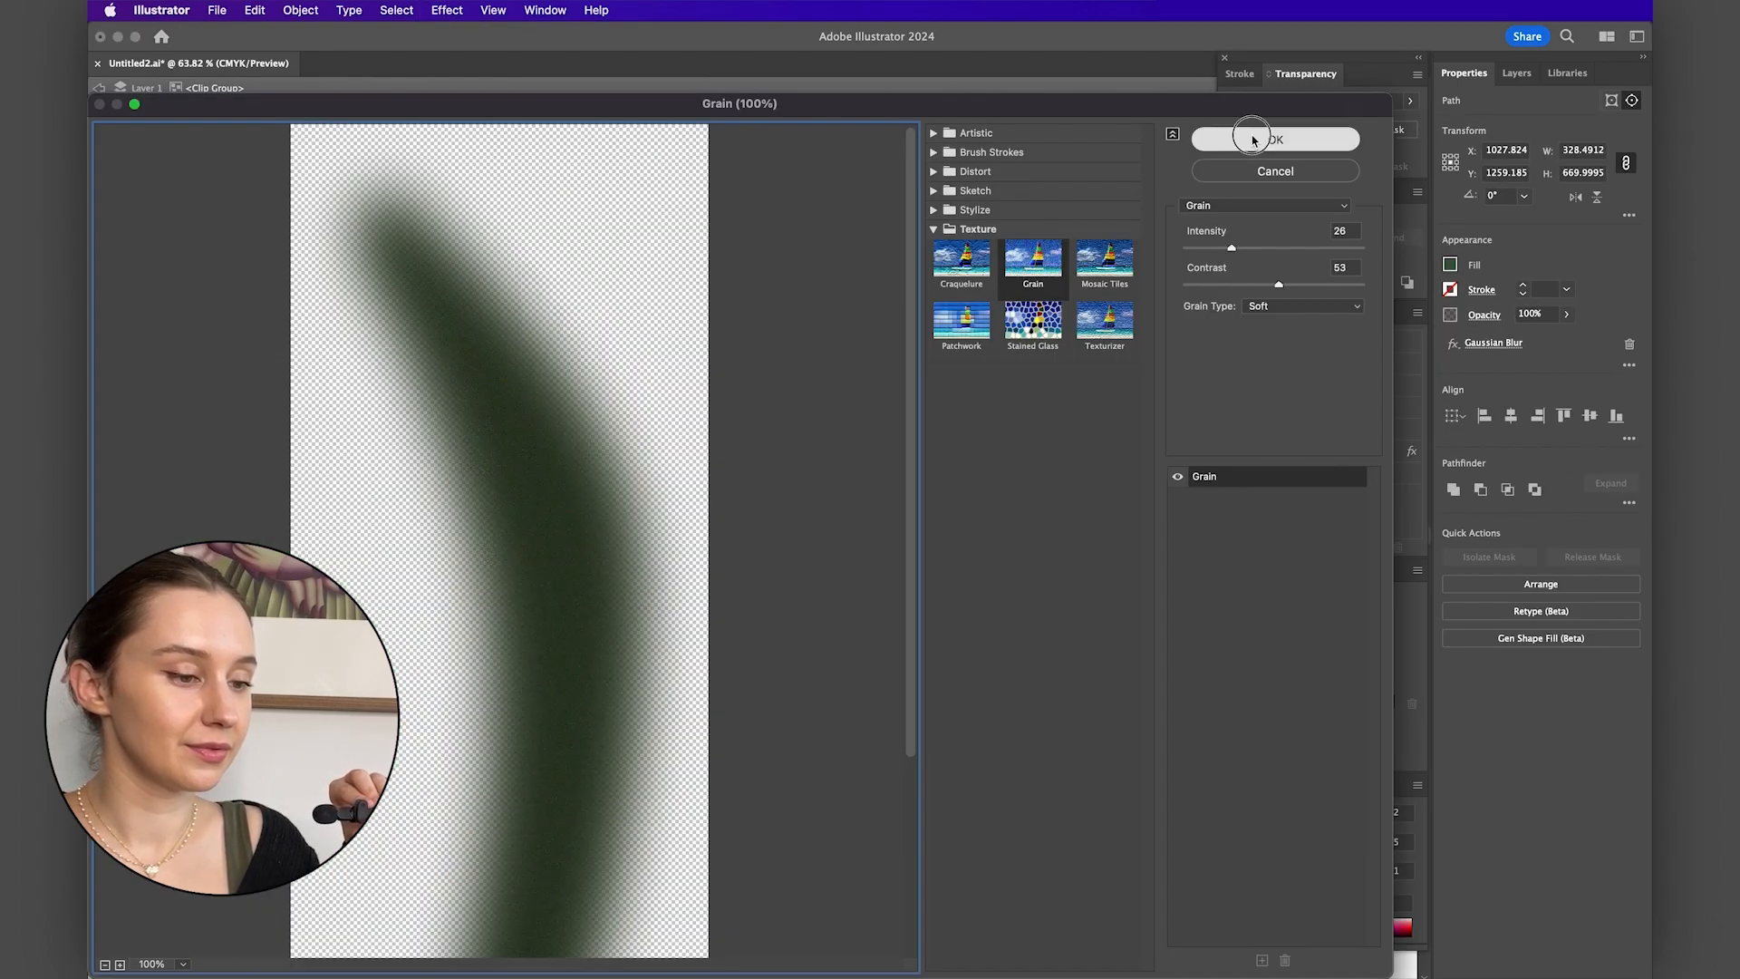
left_click(1274, 142)
left_click(1265, 100)
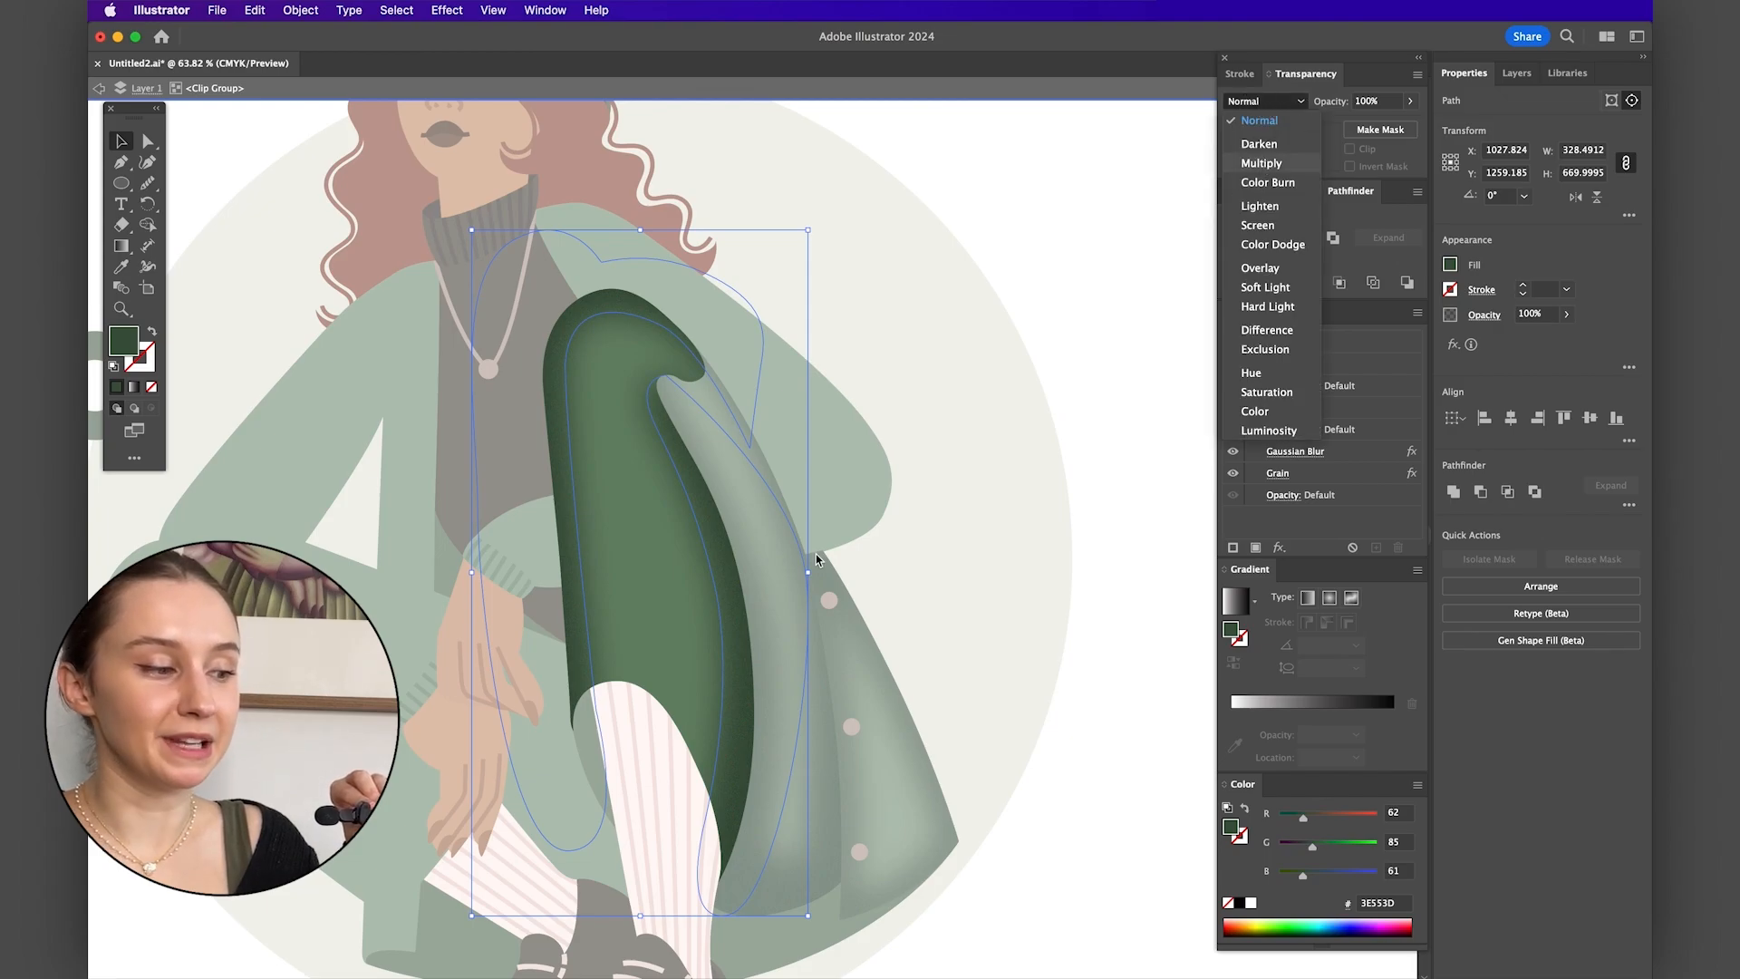
- Raise the Gaussian Blur radius of the narrow curved shadow along the front leg's inner fold to 94.77 pixels and deselect it
scroll(816, 553, "down", 2)
scroll(757, 486, "down", 1)
left_click(758, 486)
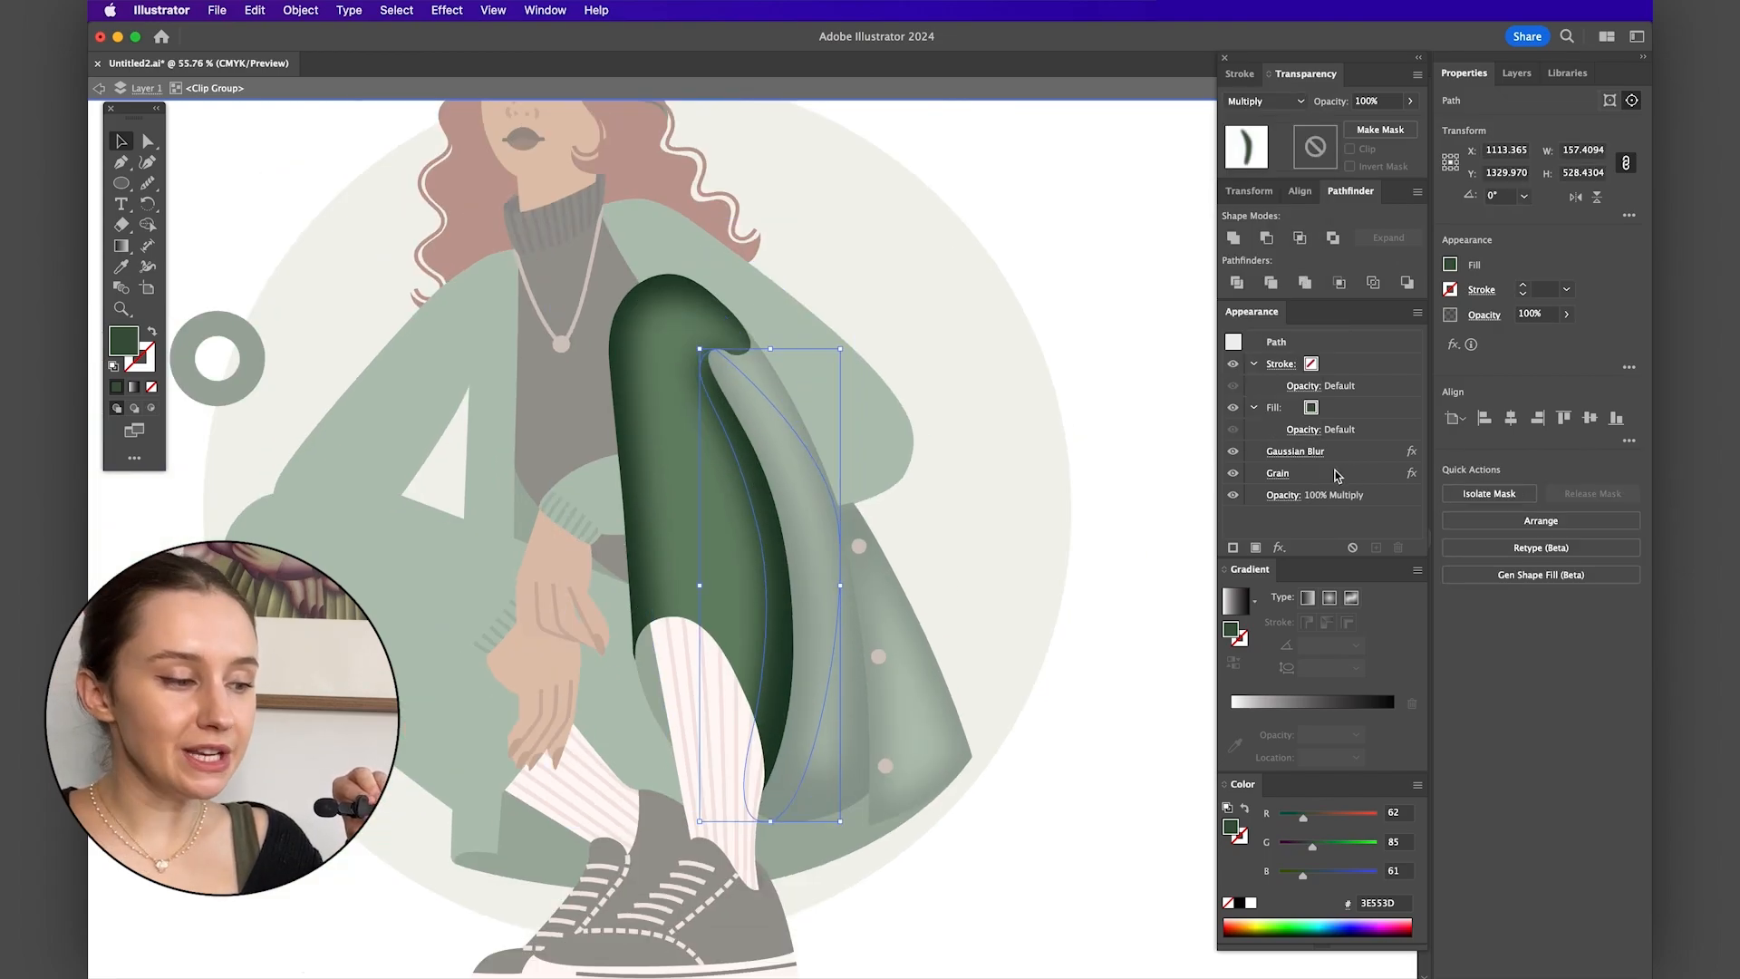
left_click(1282, 460)
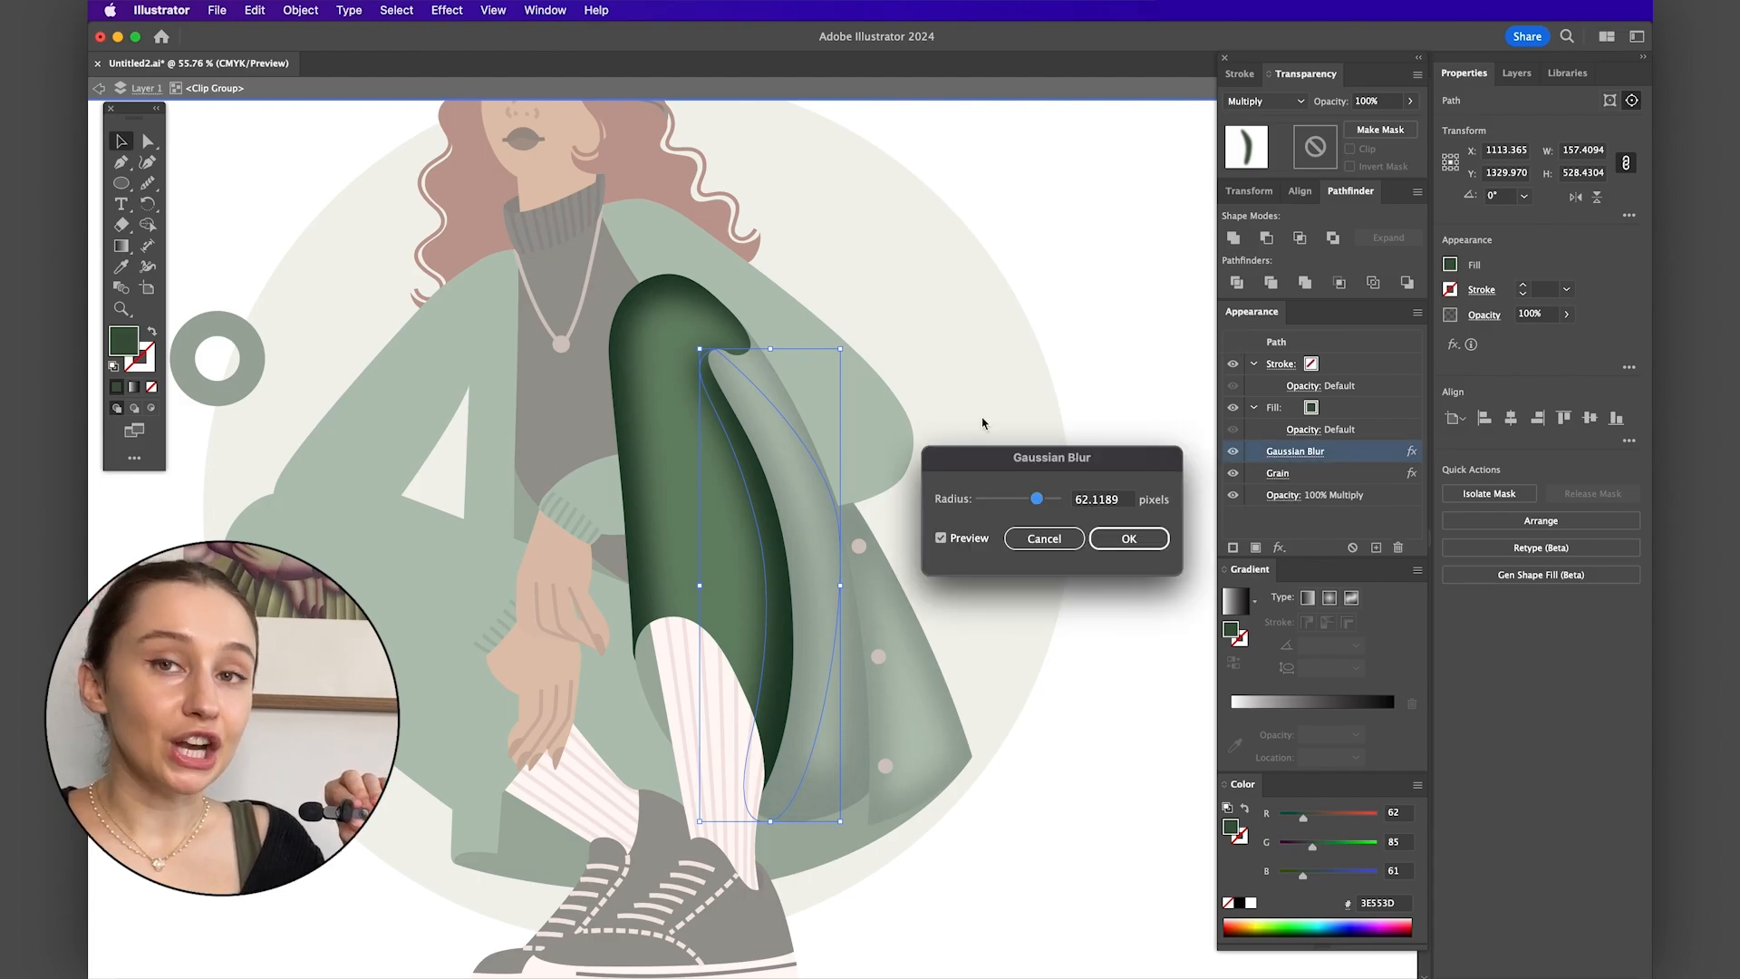
left_click_drag(1024, 499, 1052, 505)
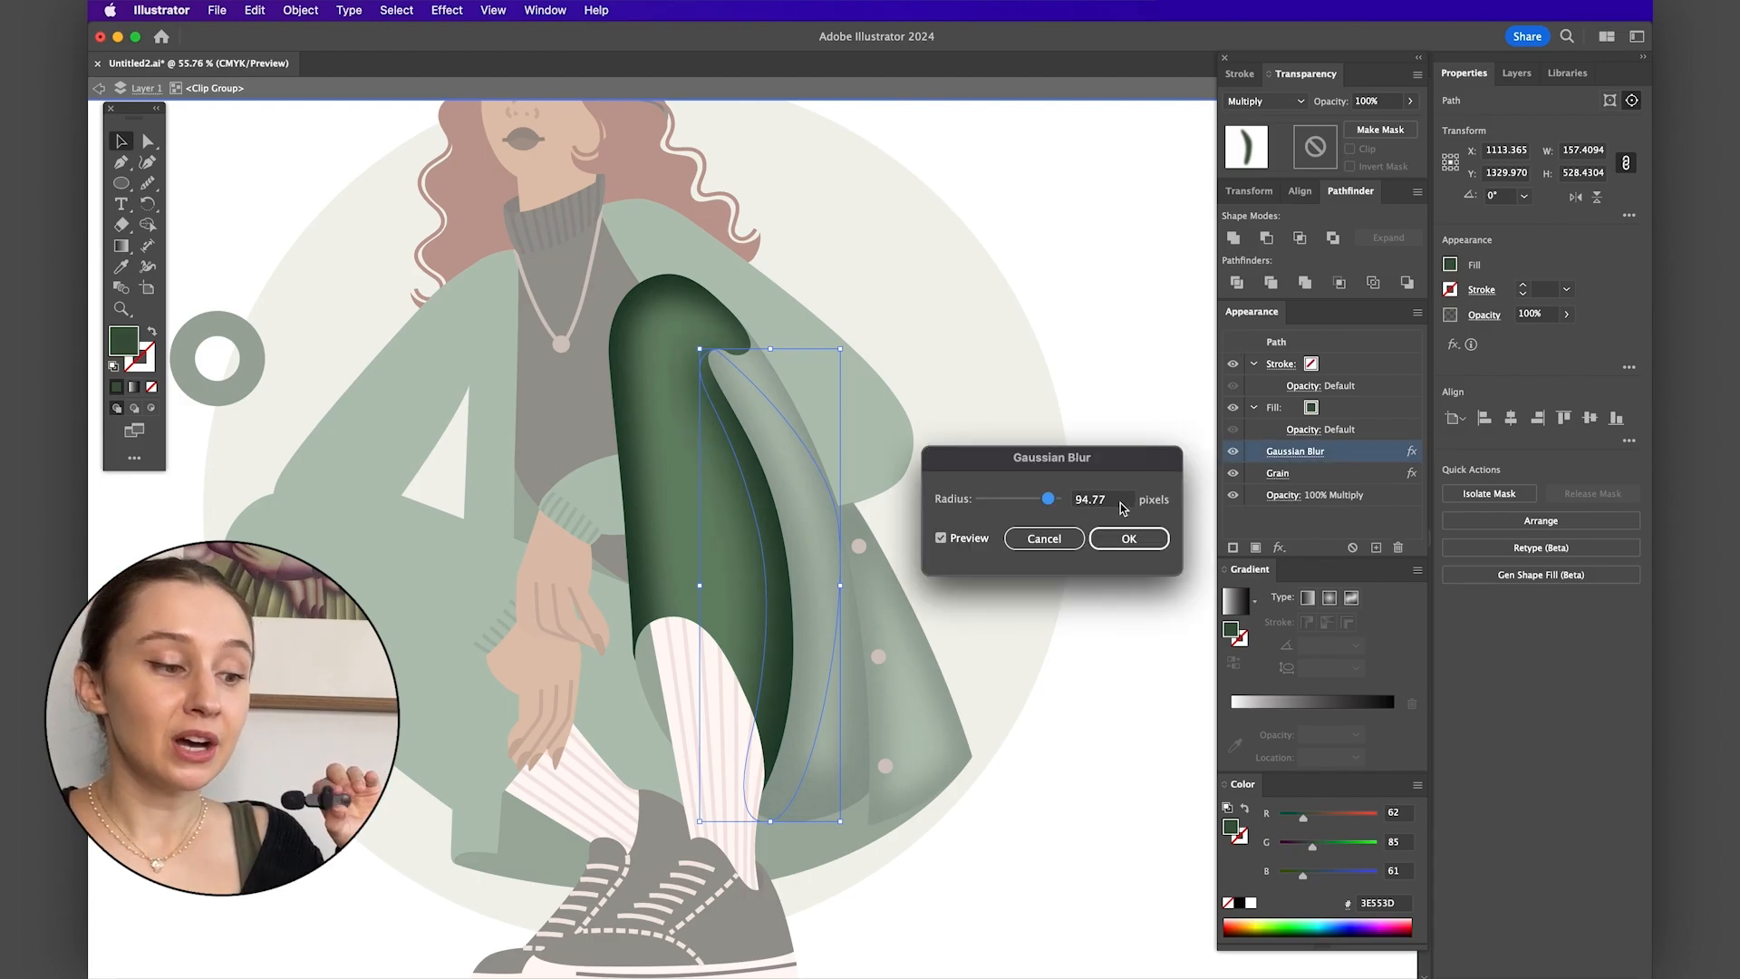
left_click(1112, 544)
left_click(1081, 417)
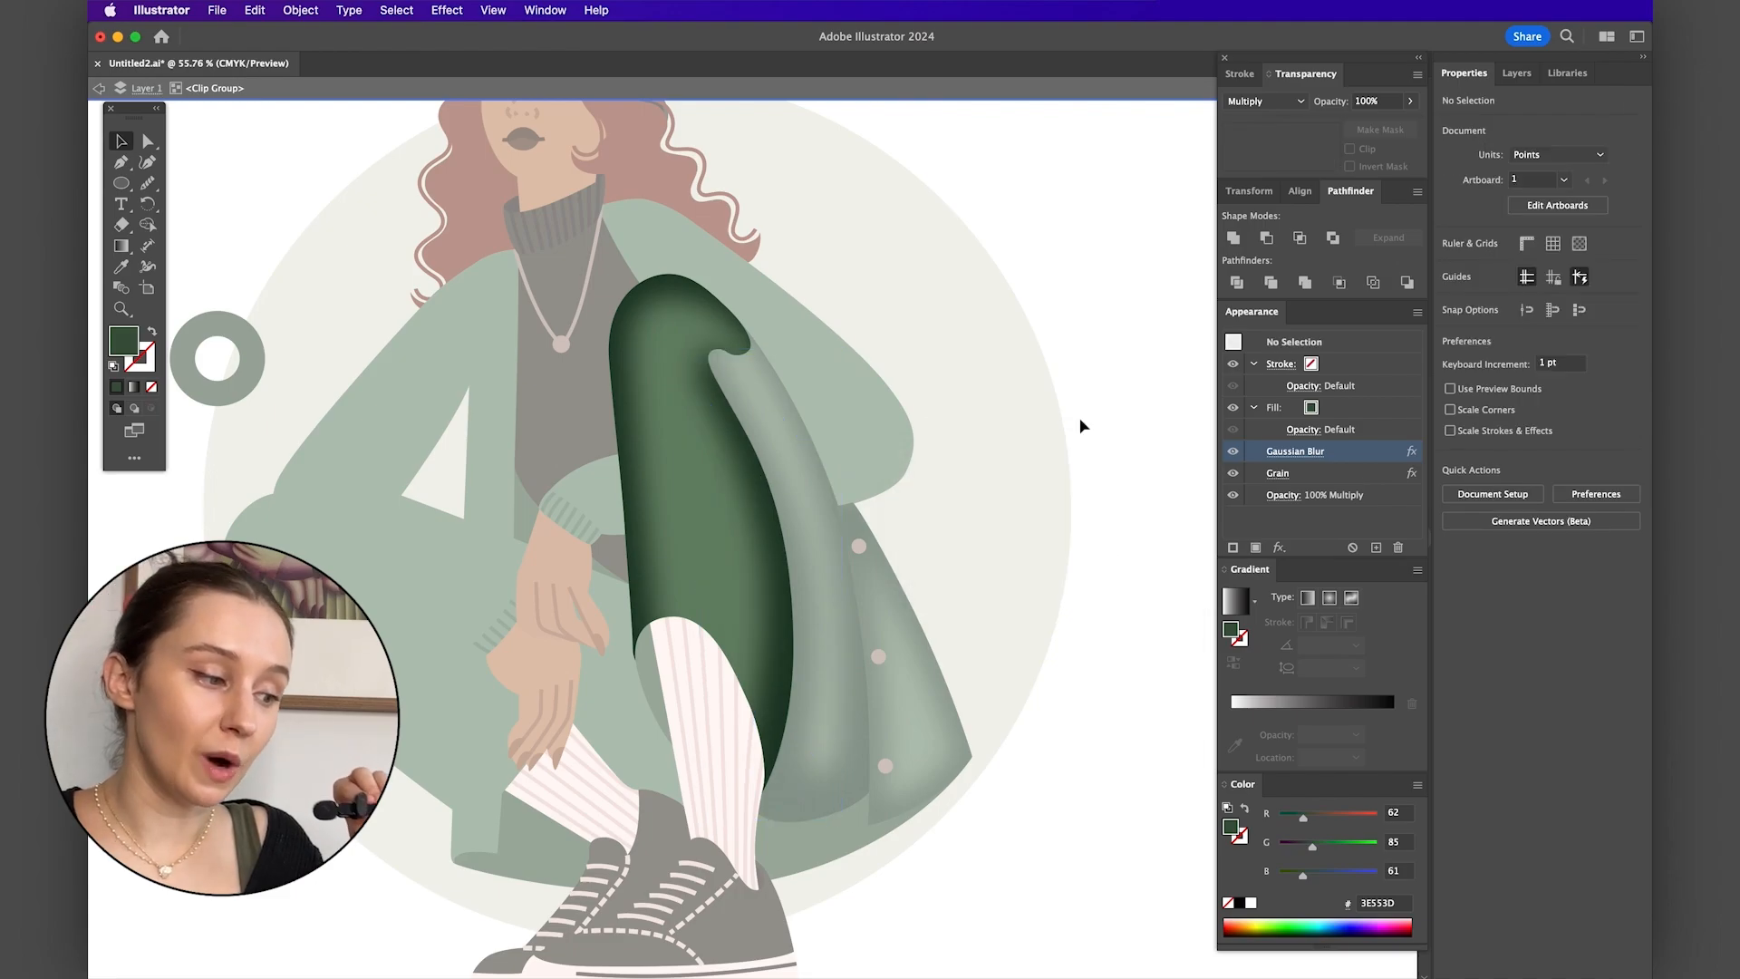
scroll(843, 465, "down", 3)
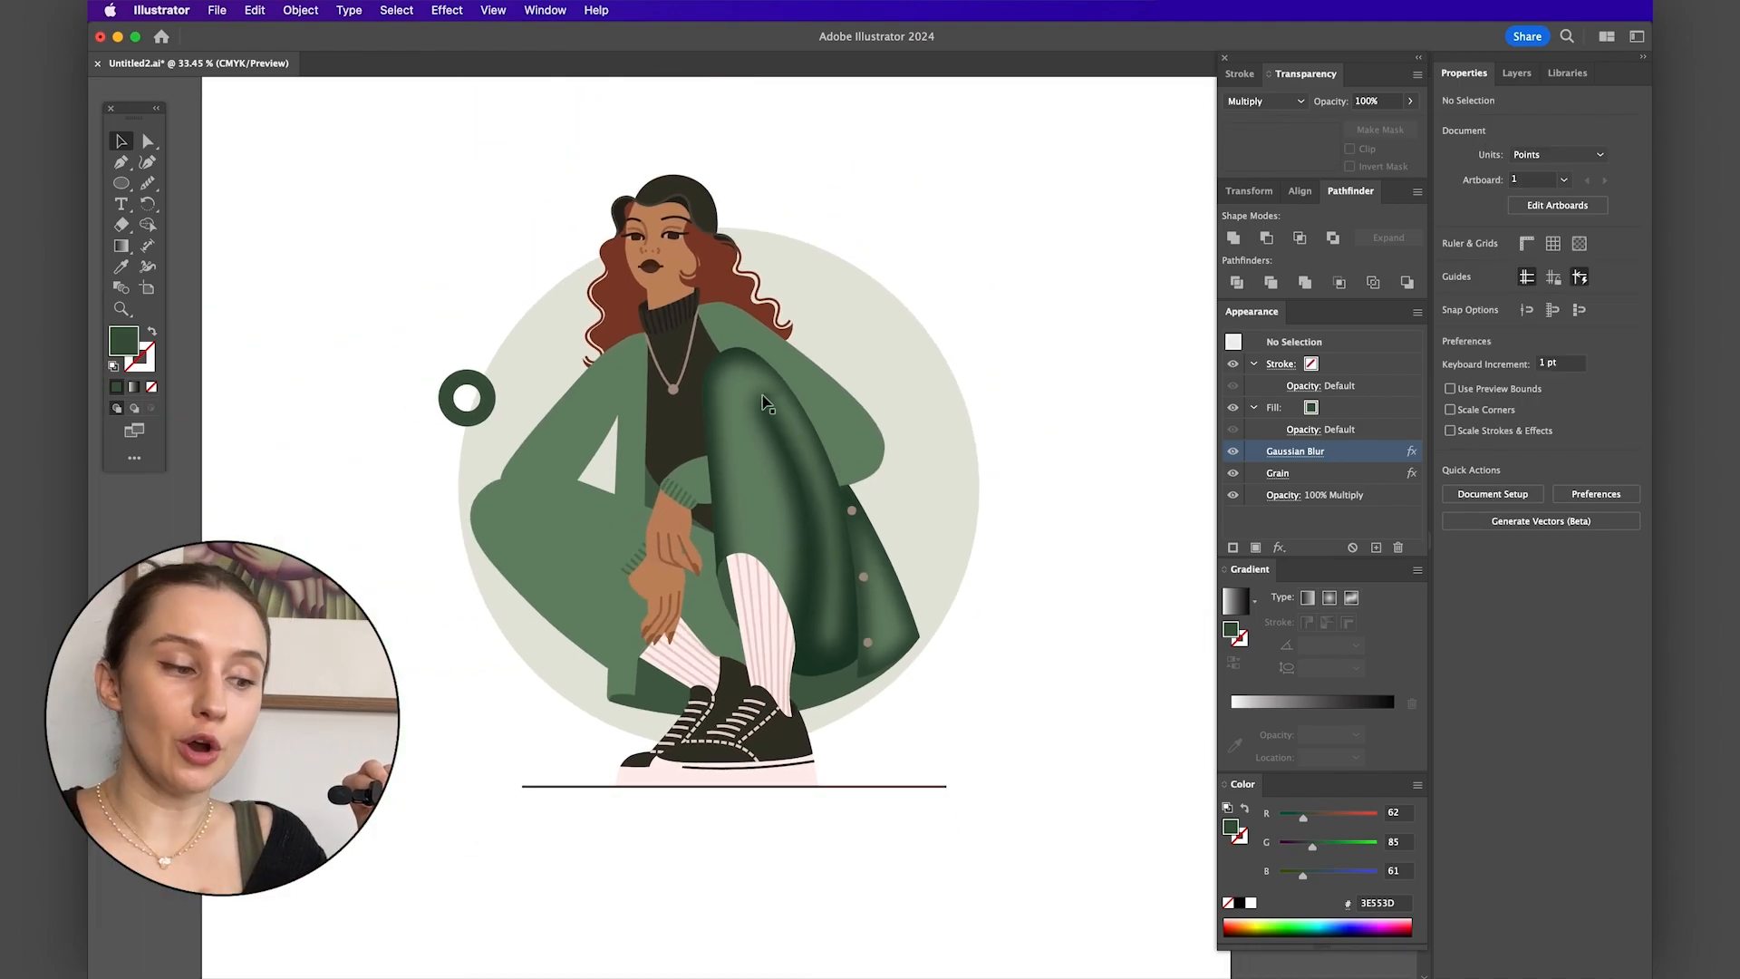
scroll(789, 576, "up", 3)
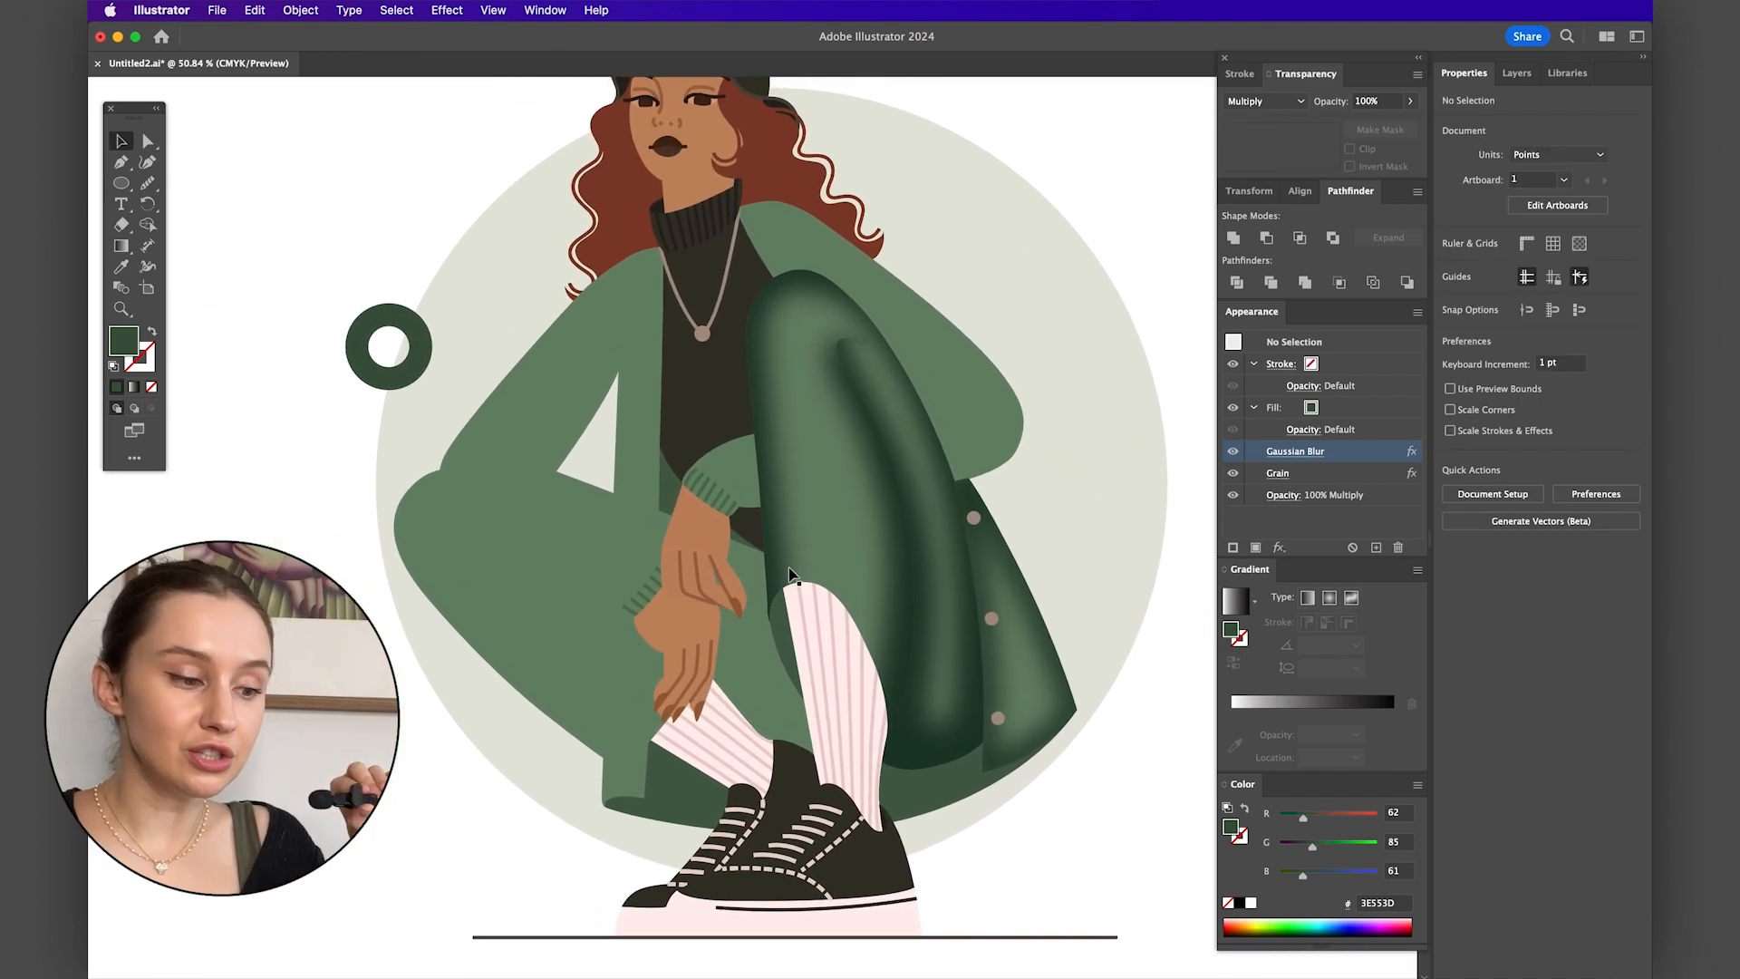
scroll(789, 568, "down", 1)
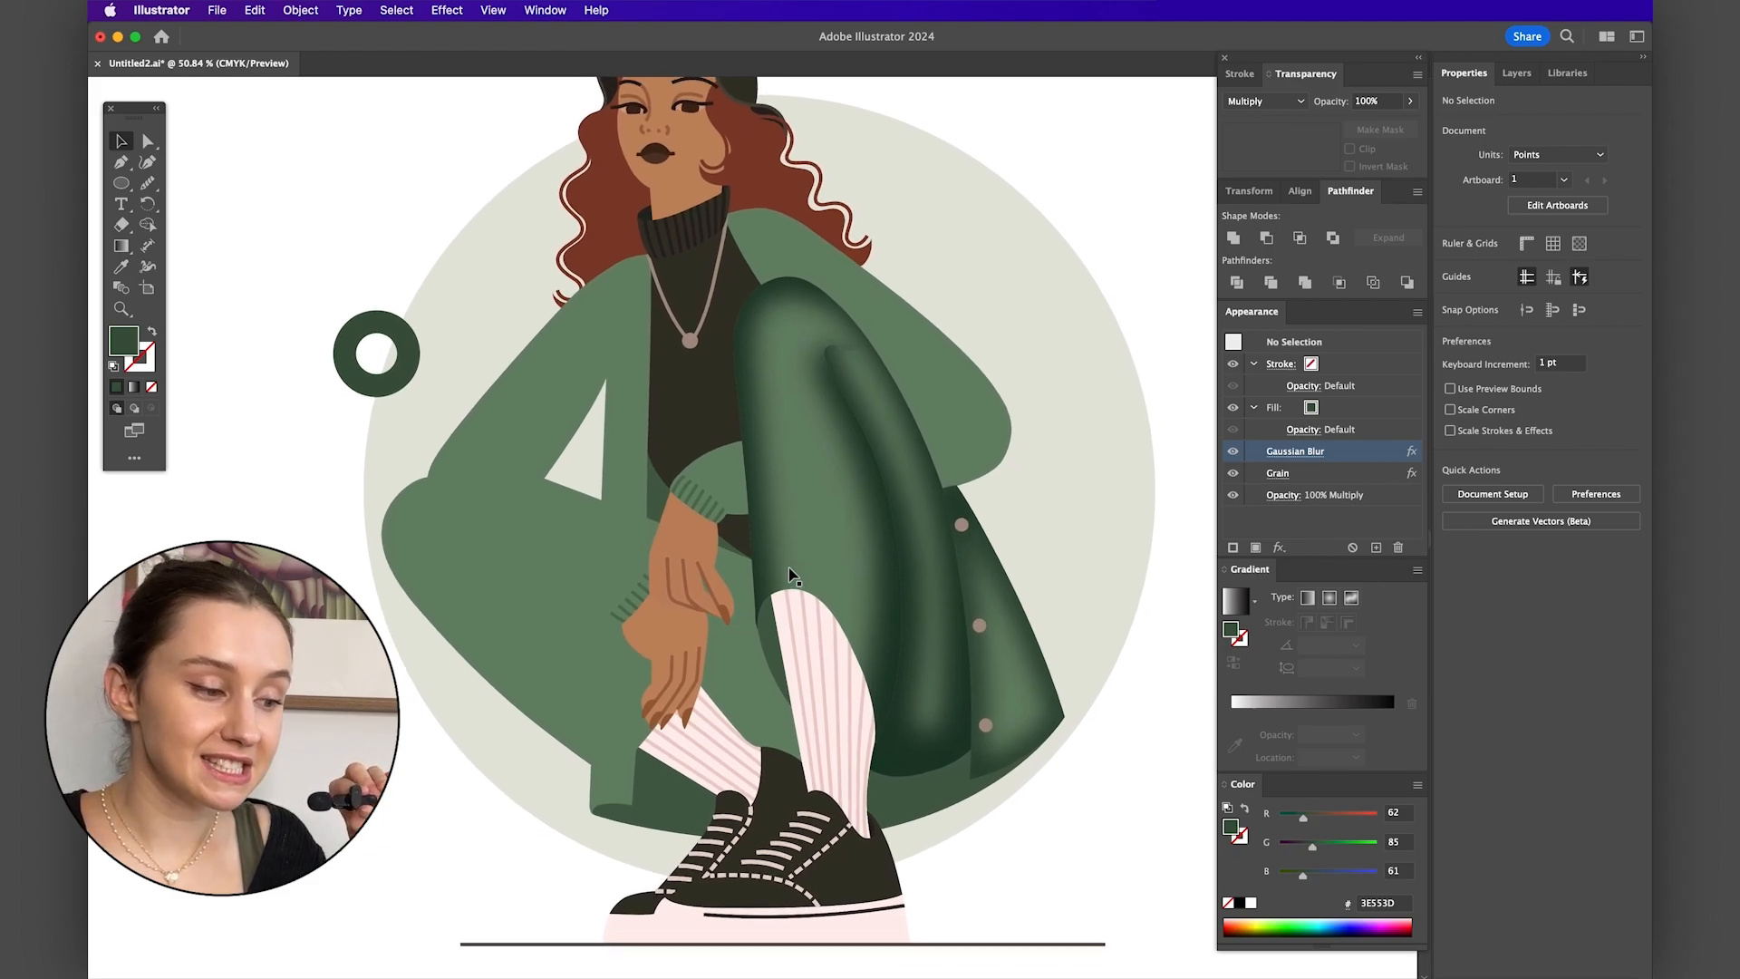
scroll(788, 576, "down", 2)
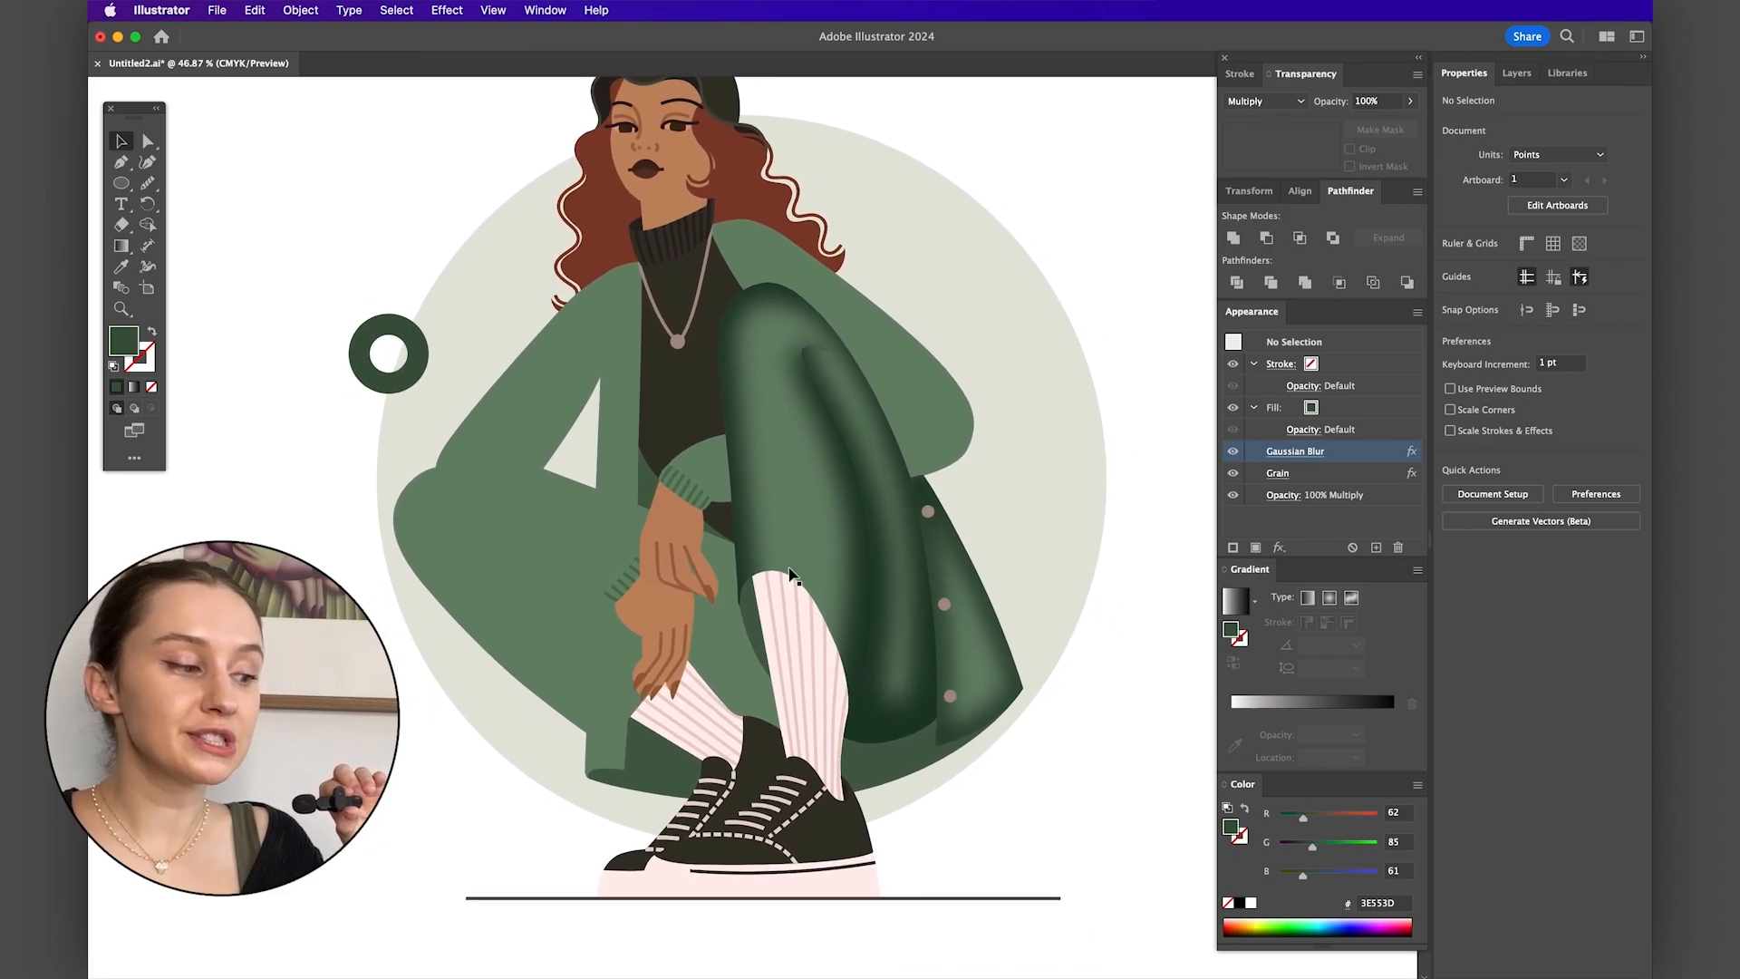
scroll(789, 574, "left", 2)
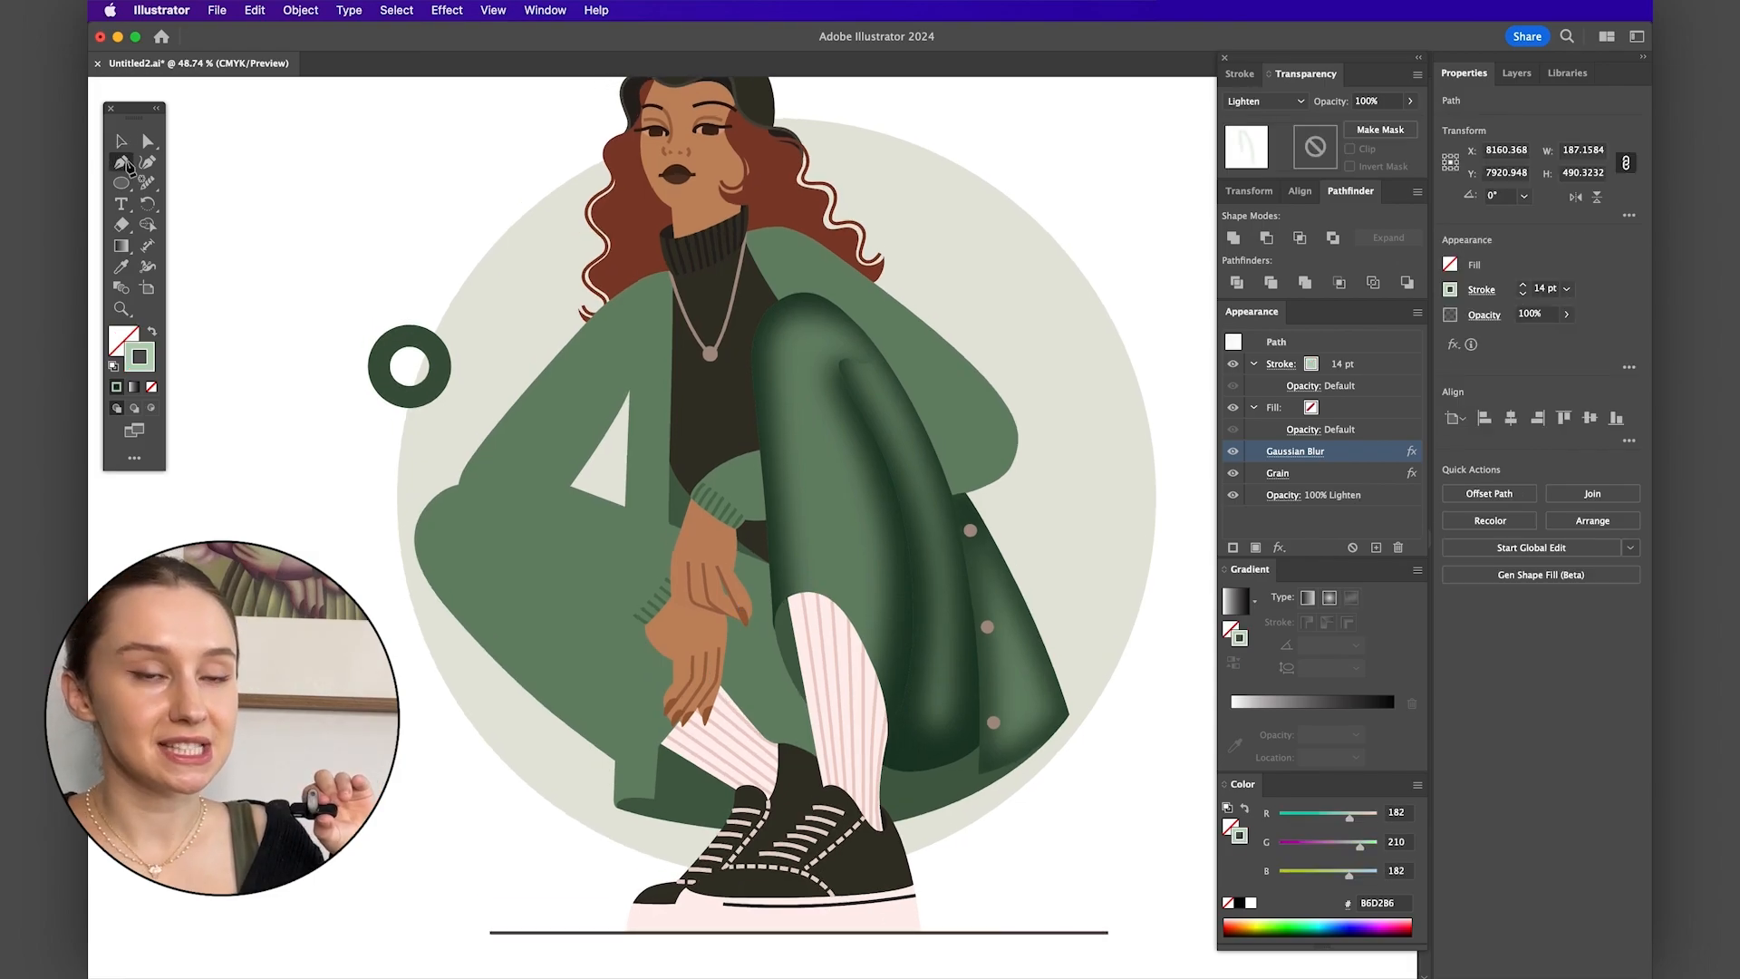
- Draw an open highlight path with a 14 pt light green stroke from above the sock, around the knee and down the rear leg section
left_click(121, 161)
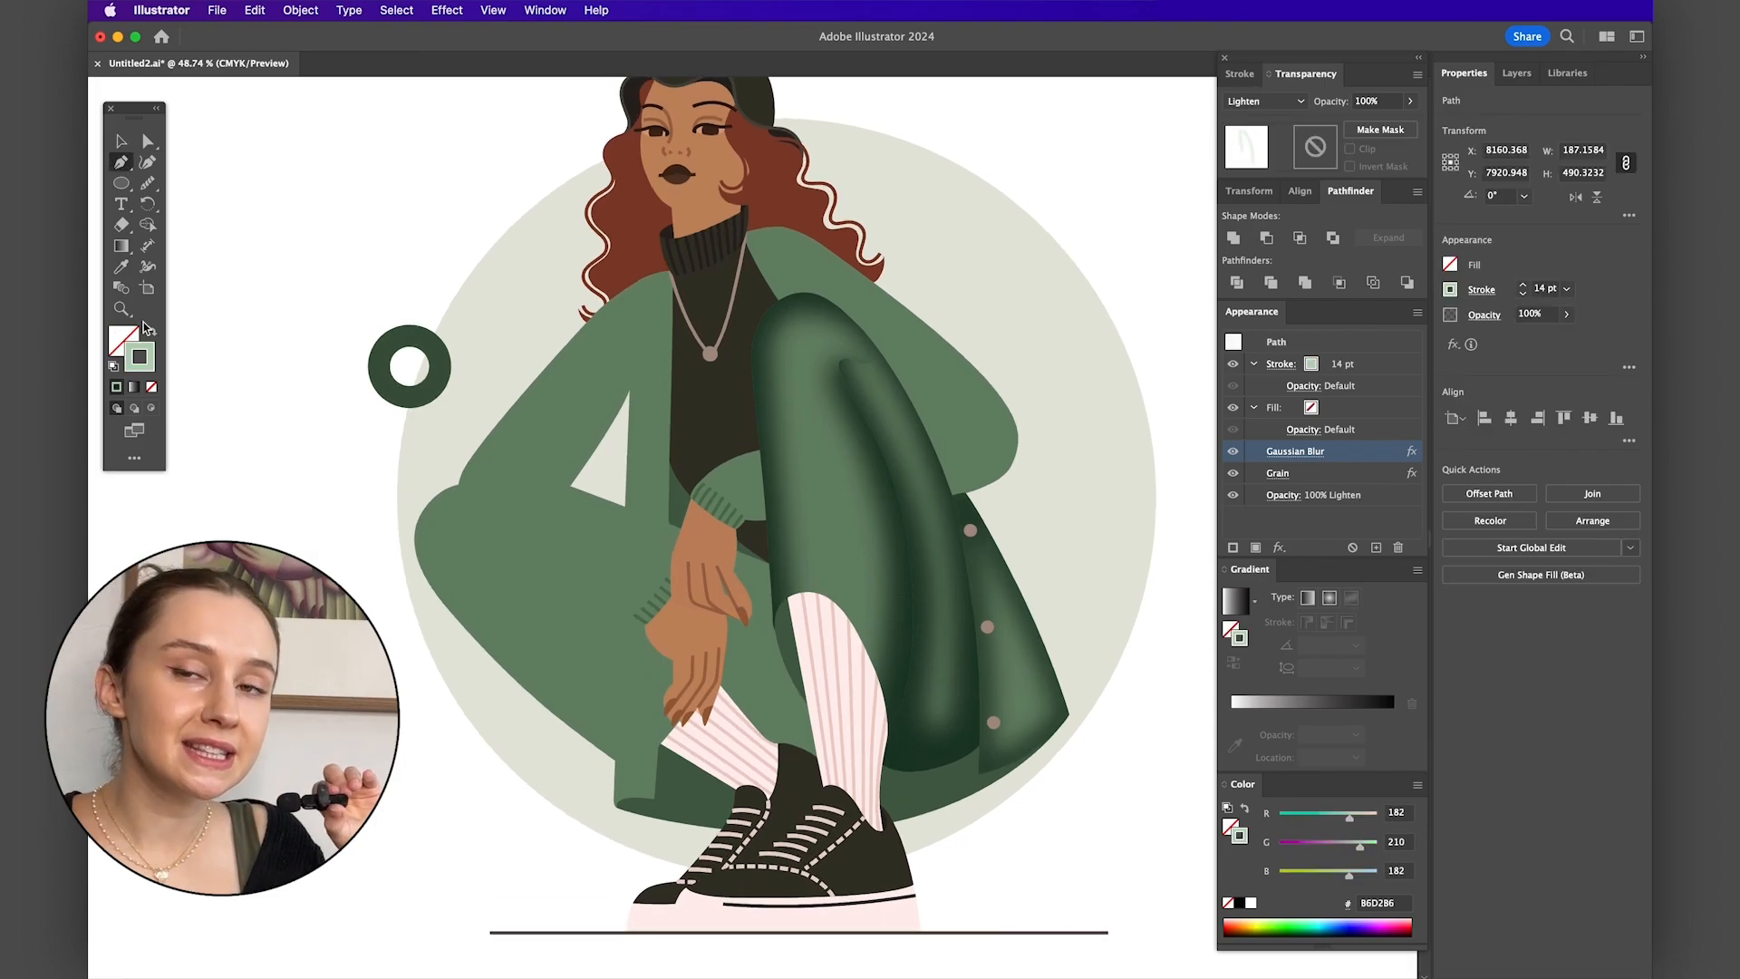
left_click(816, 590)
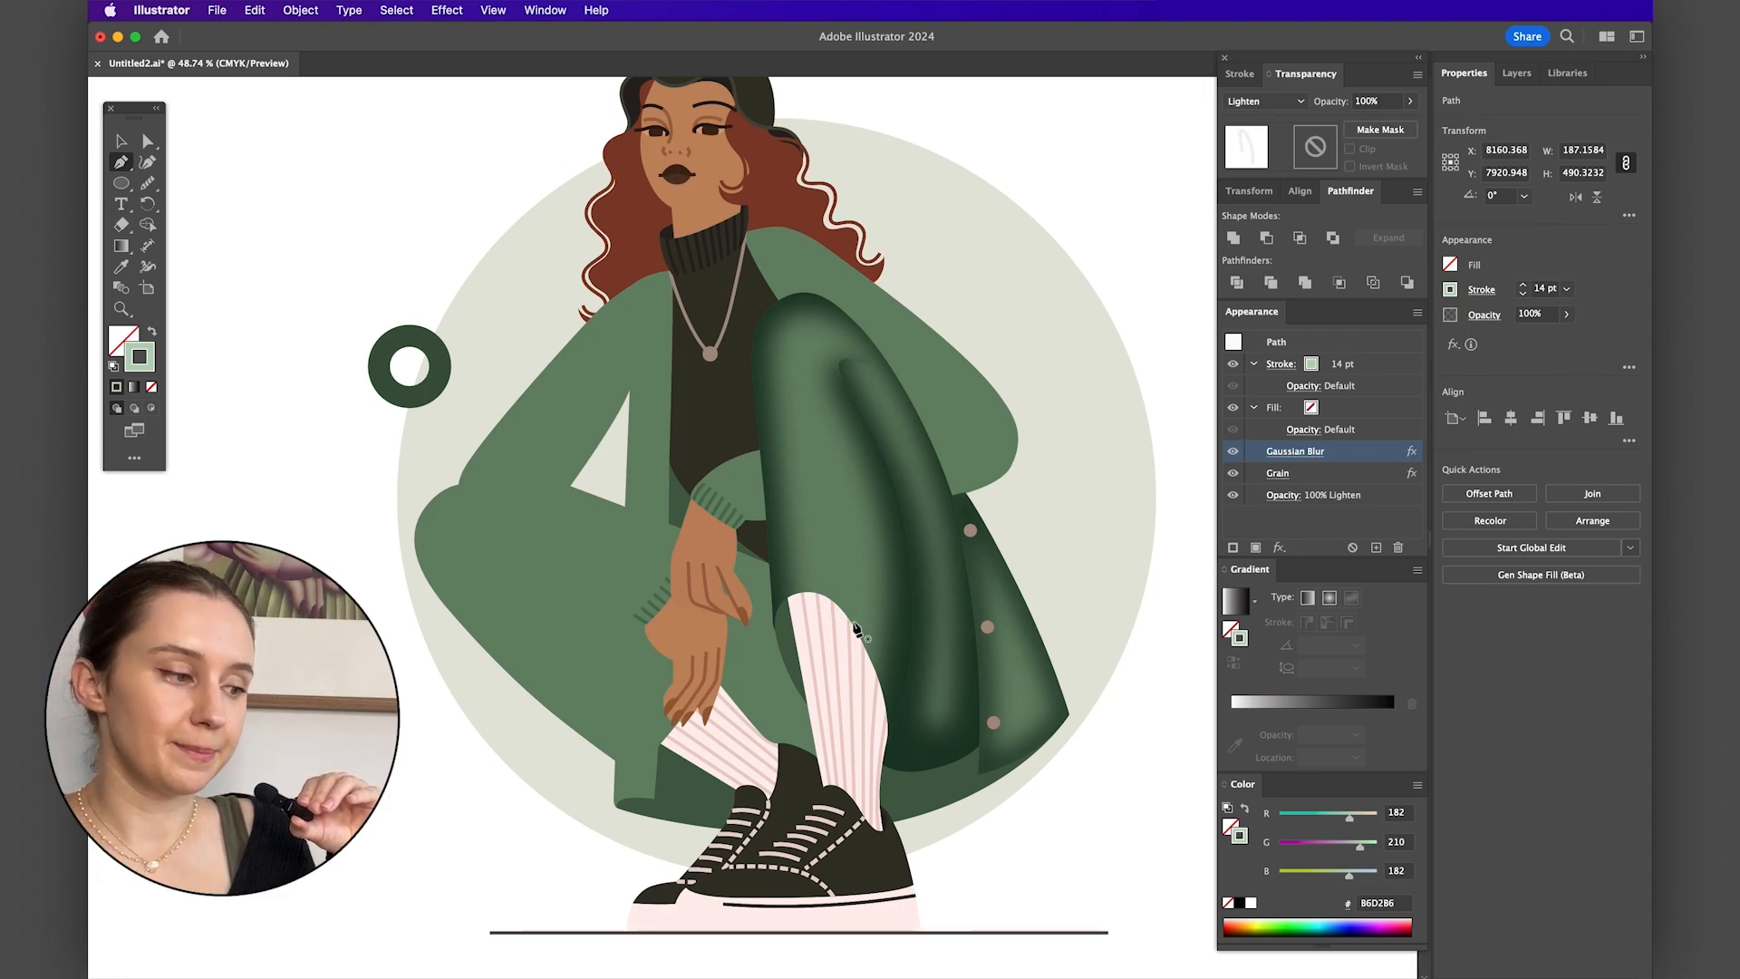
left_click(830, 581)
left_click(807, 460)
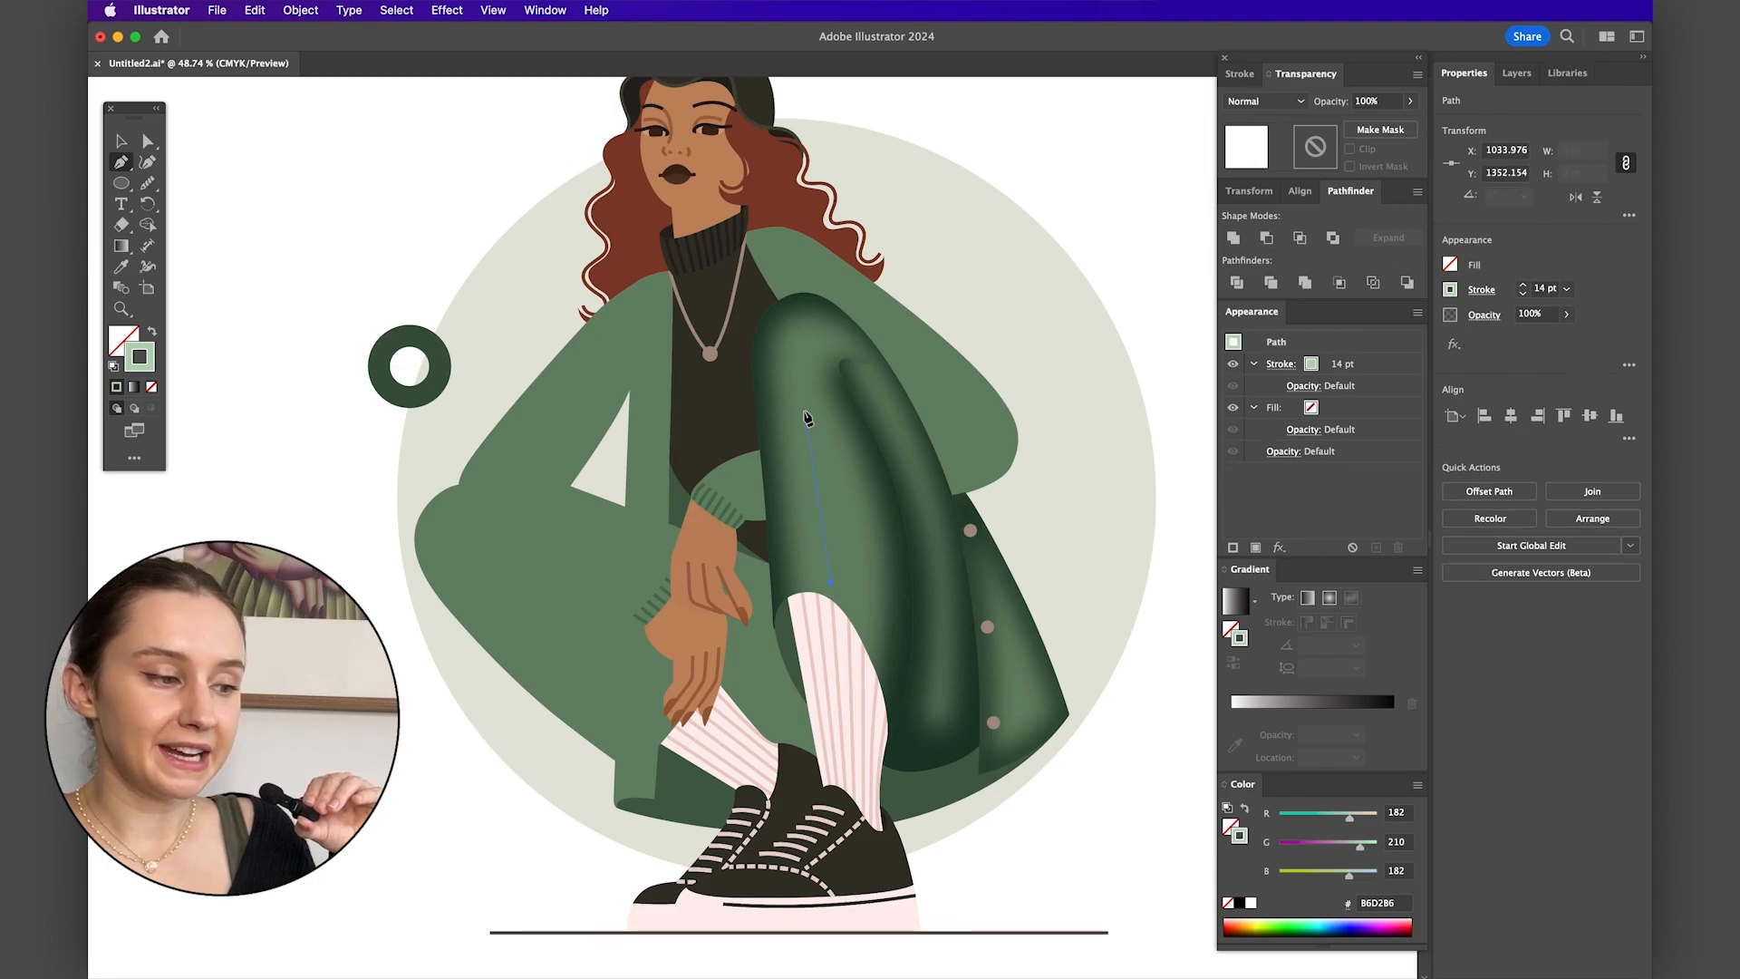
left_click(802, 408)
left_click(799, 362)
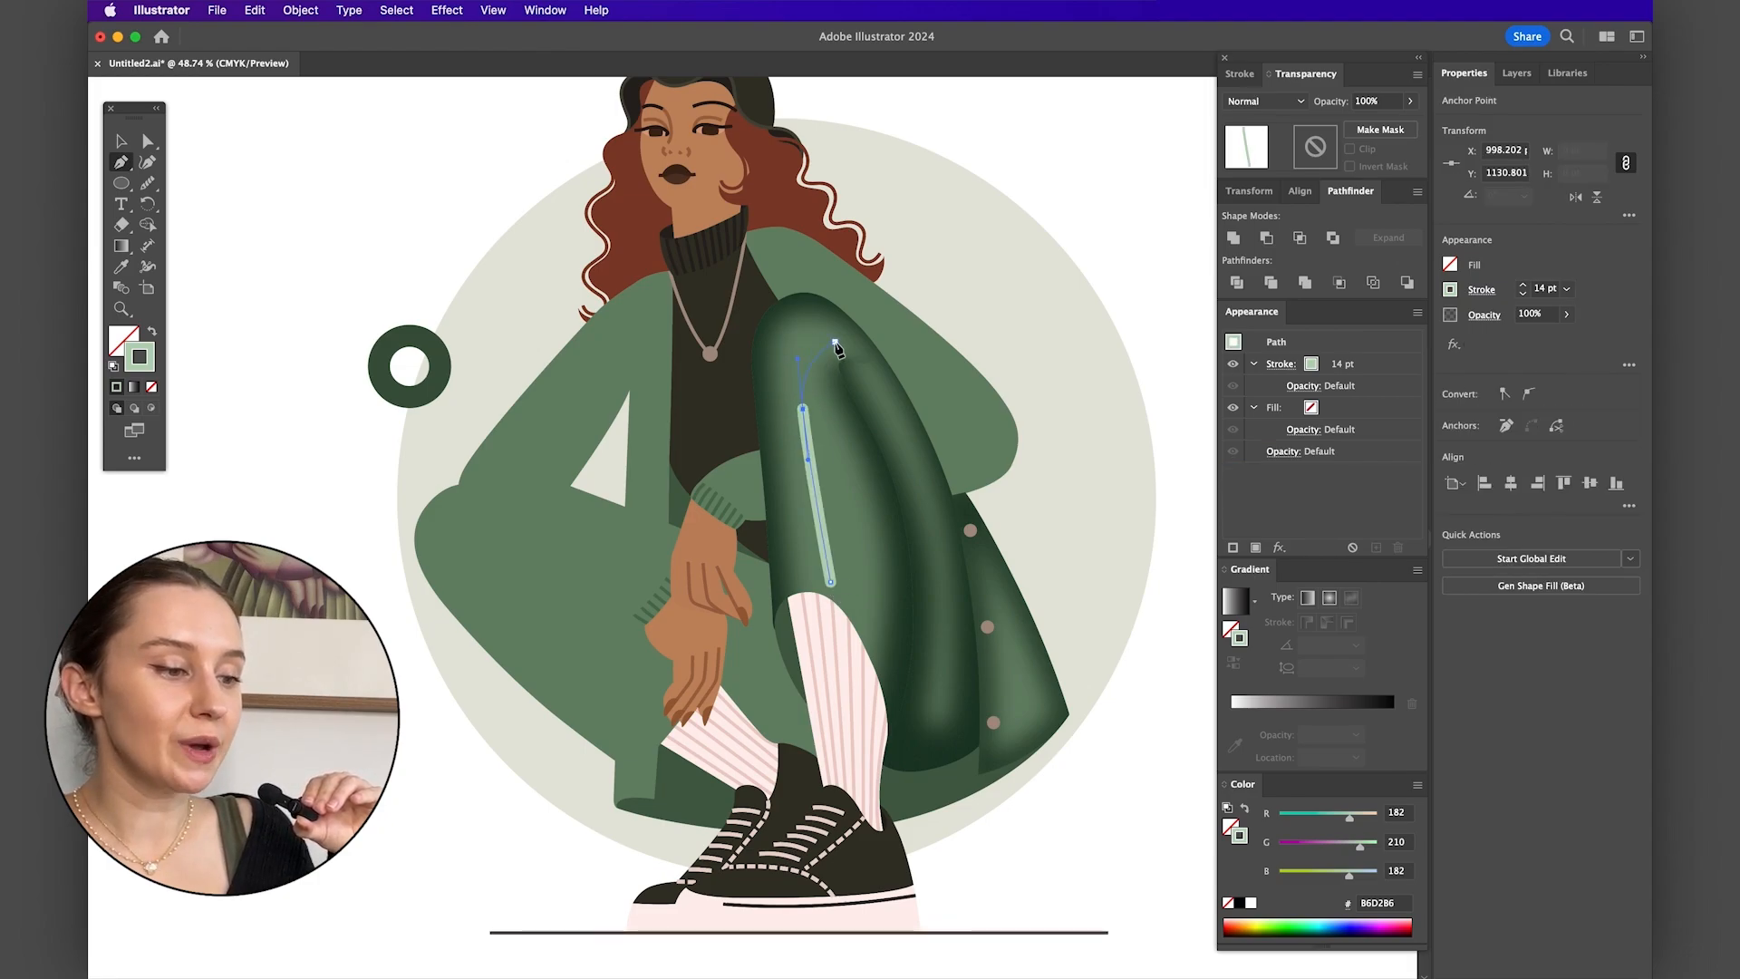
left_click_drag(830, 338, 858, 348)
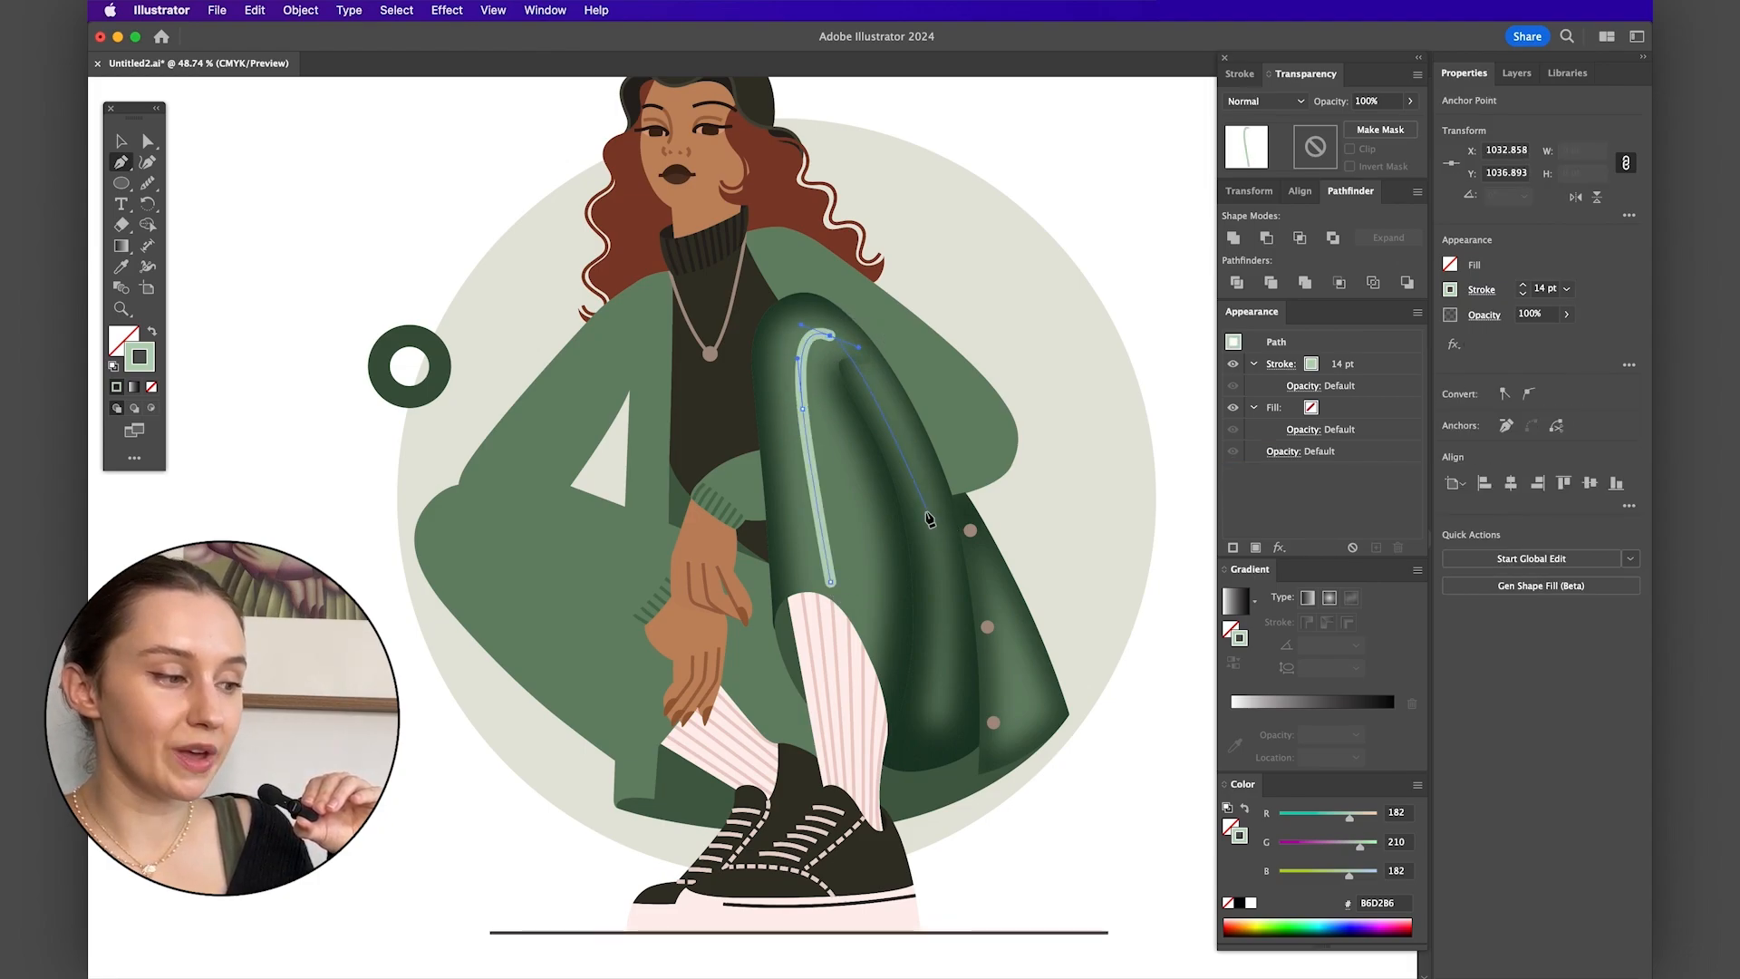
left_click_drag(928, 510, 955, 602)
left_click_drag(935, 722, 936, 710)
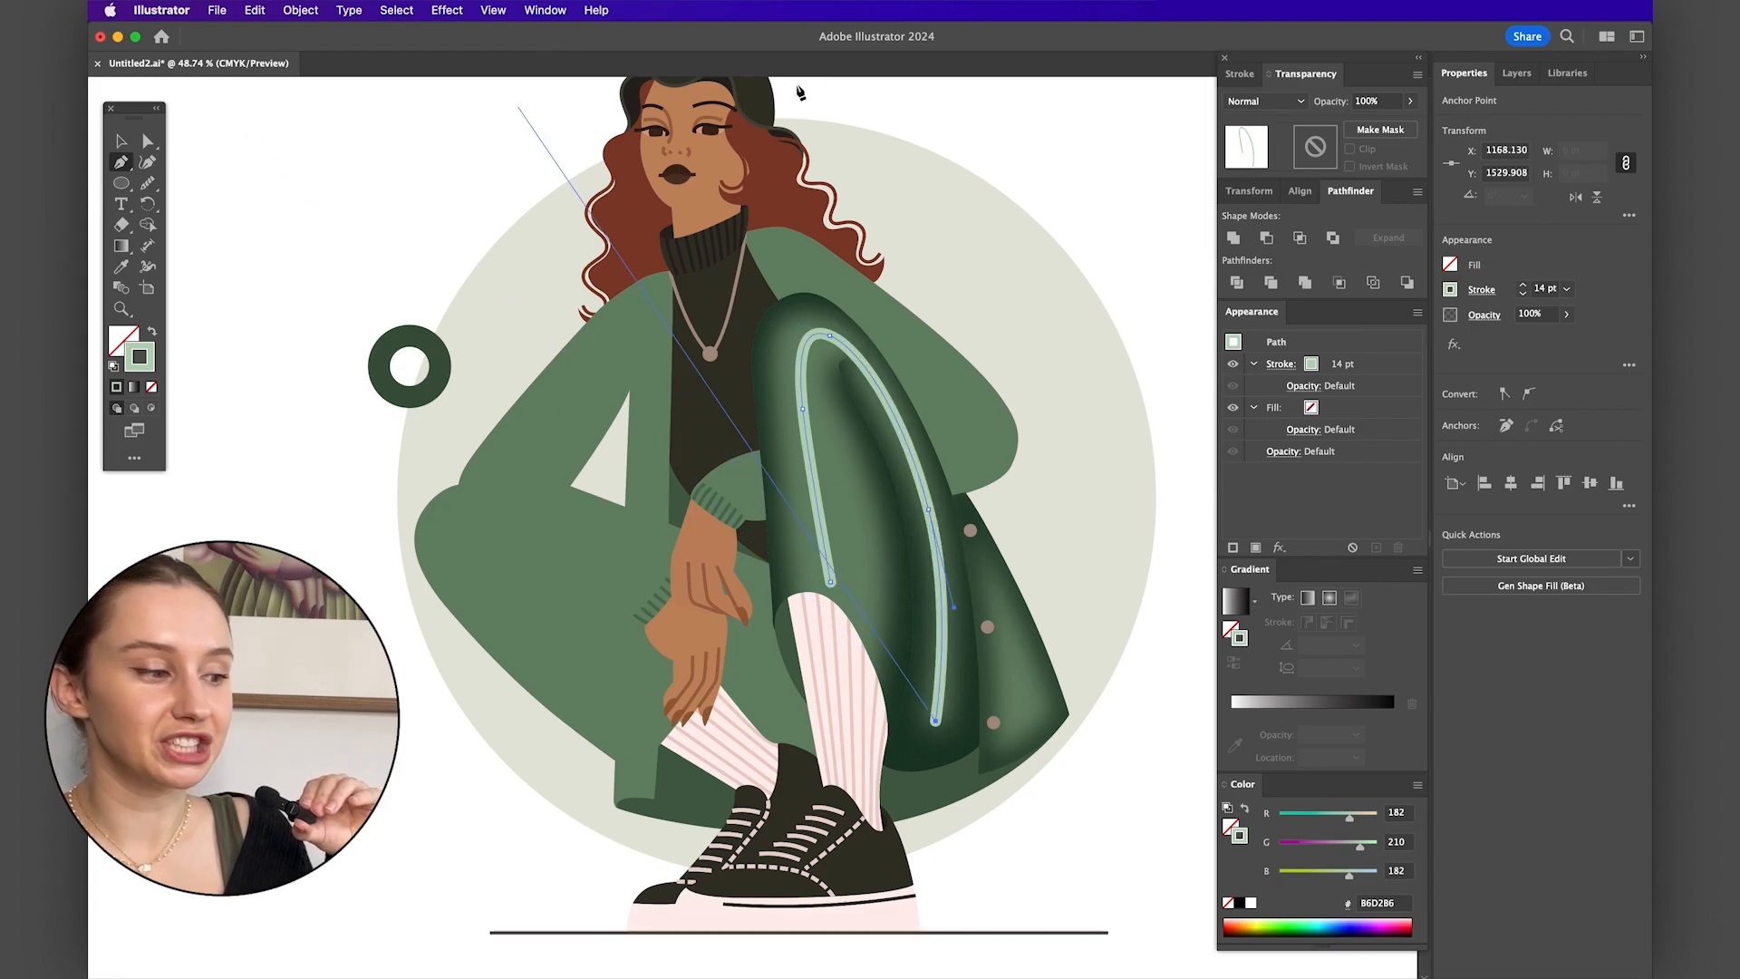
- Try heavier stroke weights on the knee highlight path and return it to 14 pt
left_click(1240, 73)
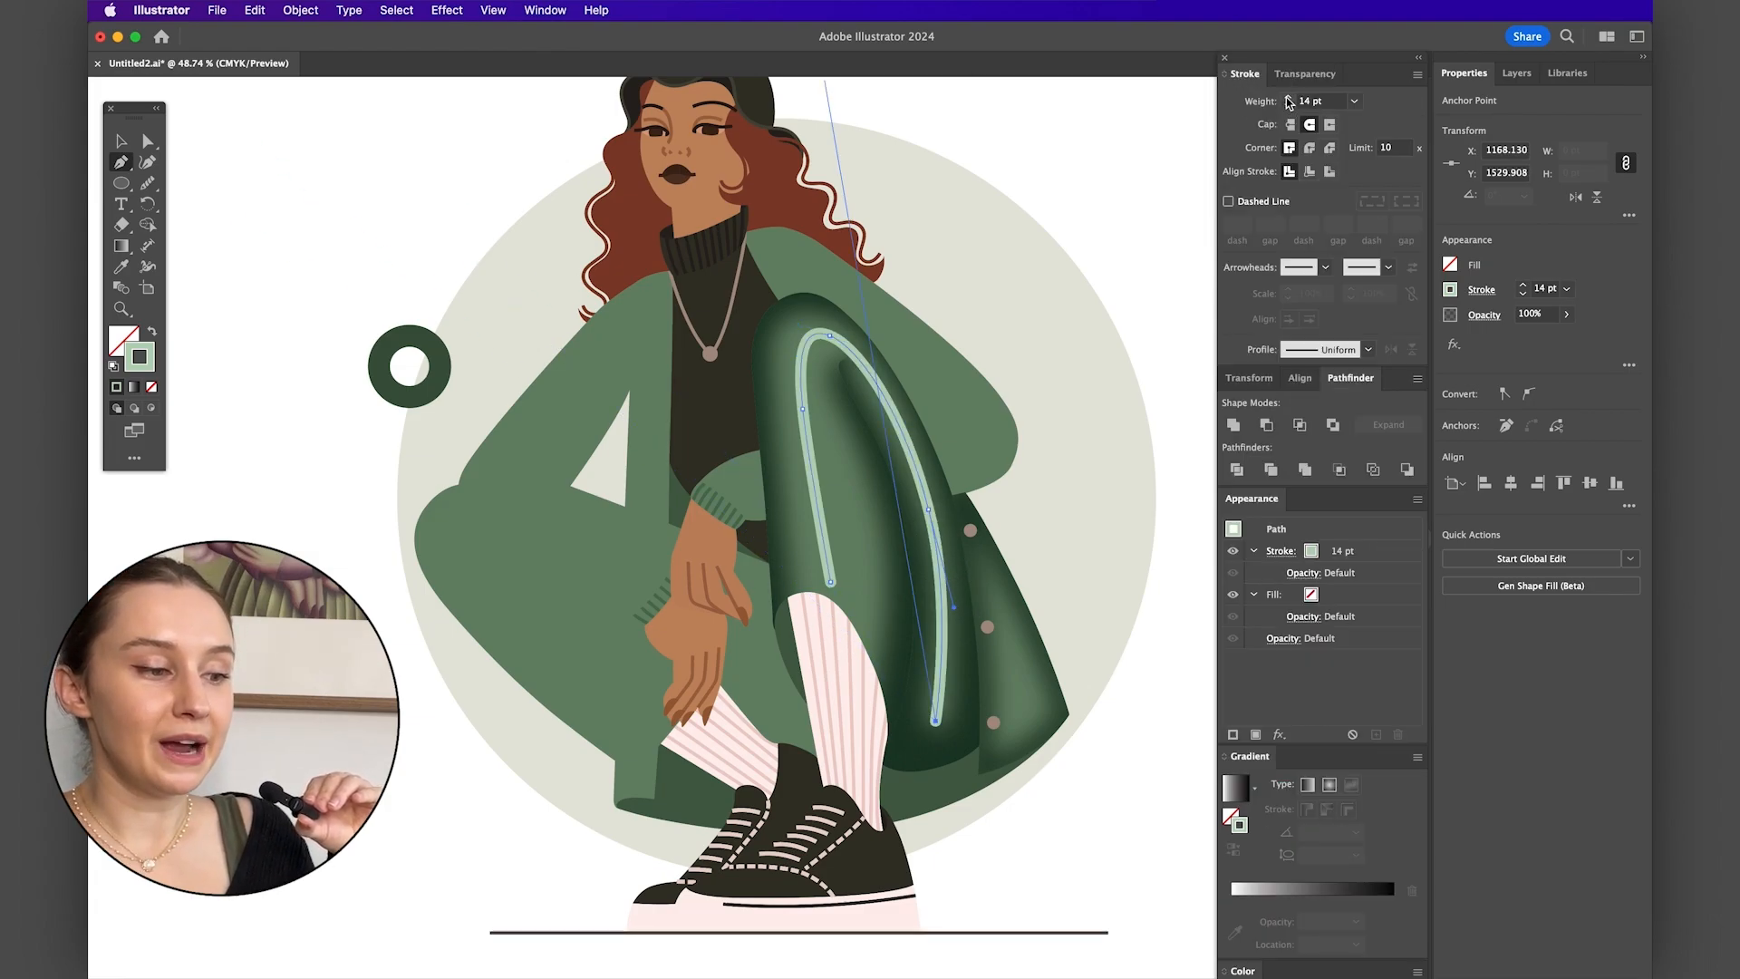
left_click(1288, 97)
left_click(1288, 97)
left_click(1288, 97)
left_click(1288, 106)
left_click(1288, 106)
left_click(1288, 106)
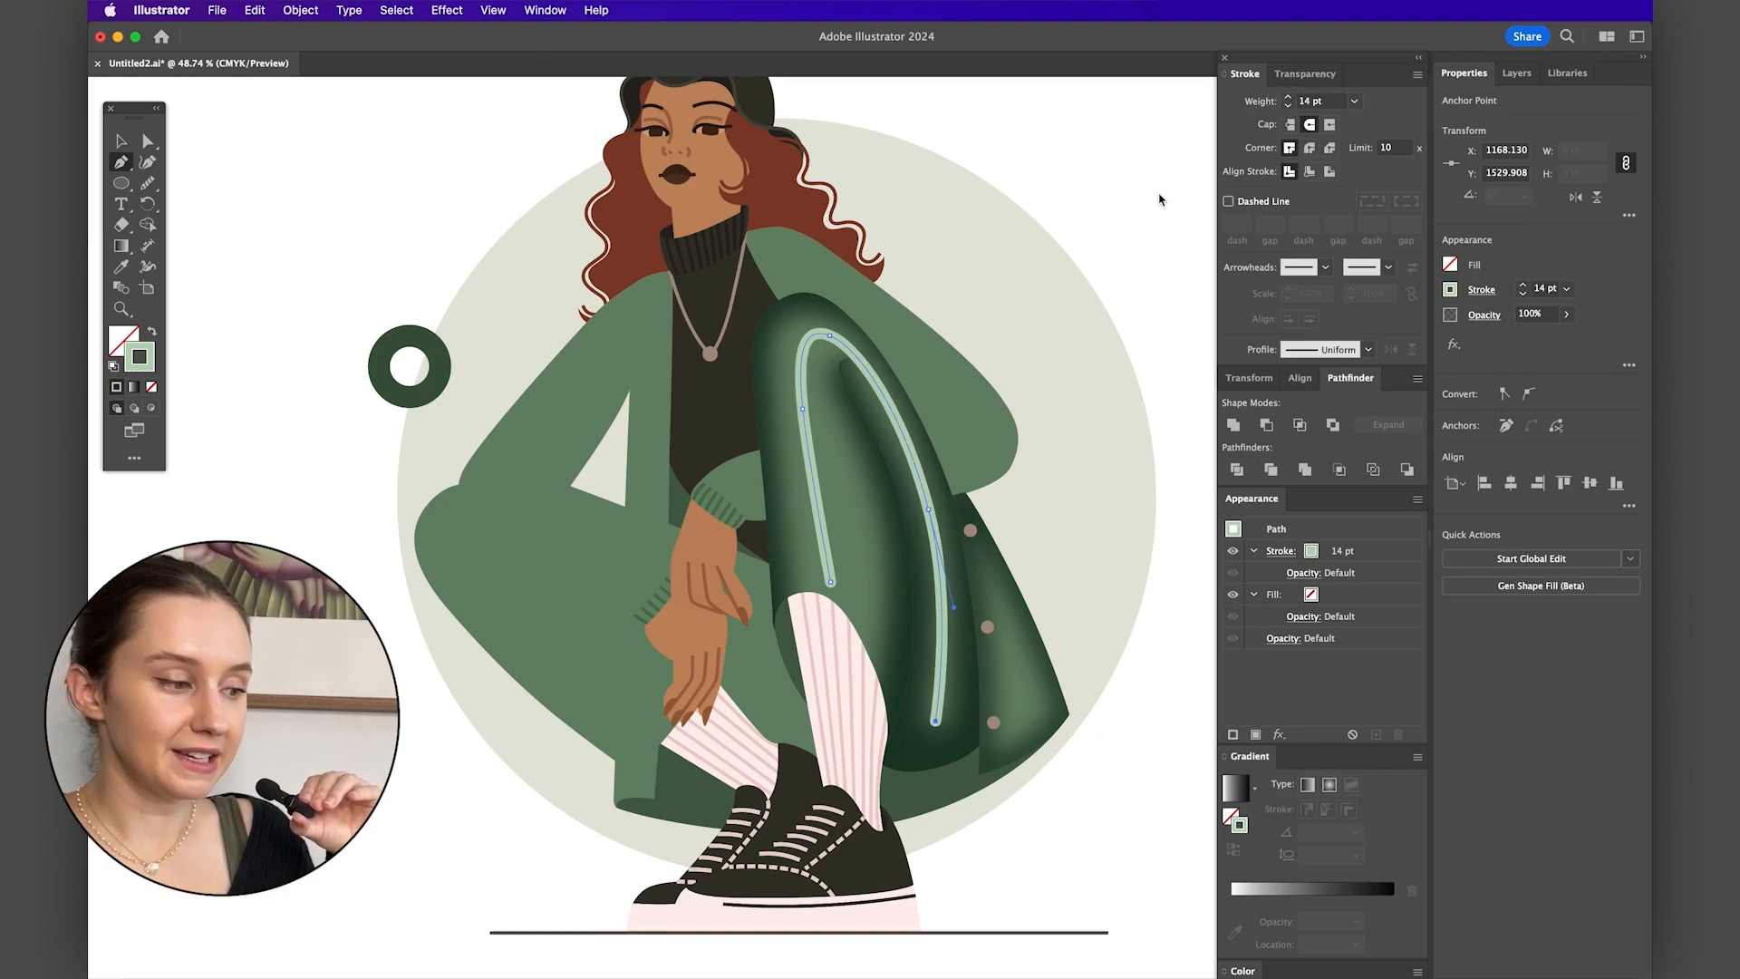
- Apply a Gaussian Blur with a radius of 65.5979 pixels to the knee highlight path
left_click(447, 10)
mouse_move(562, 393)
left_click(739, 393)
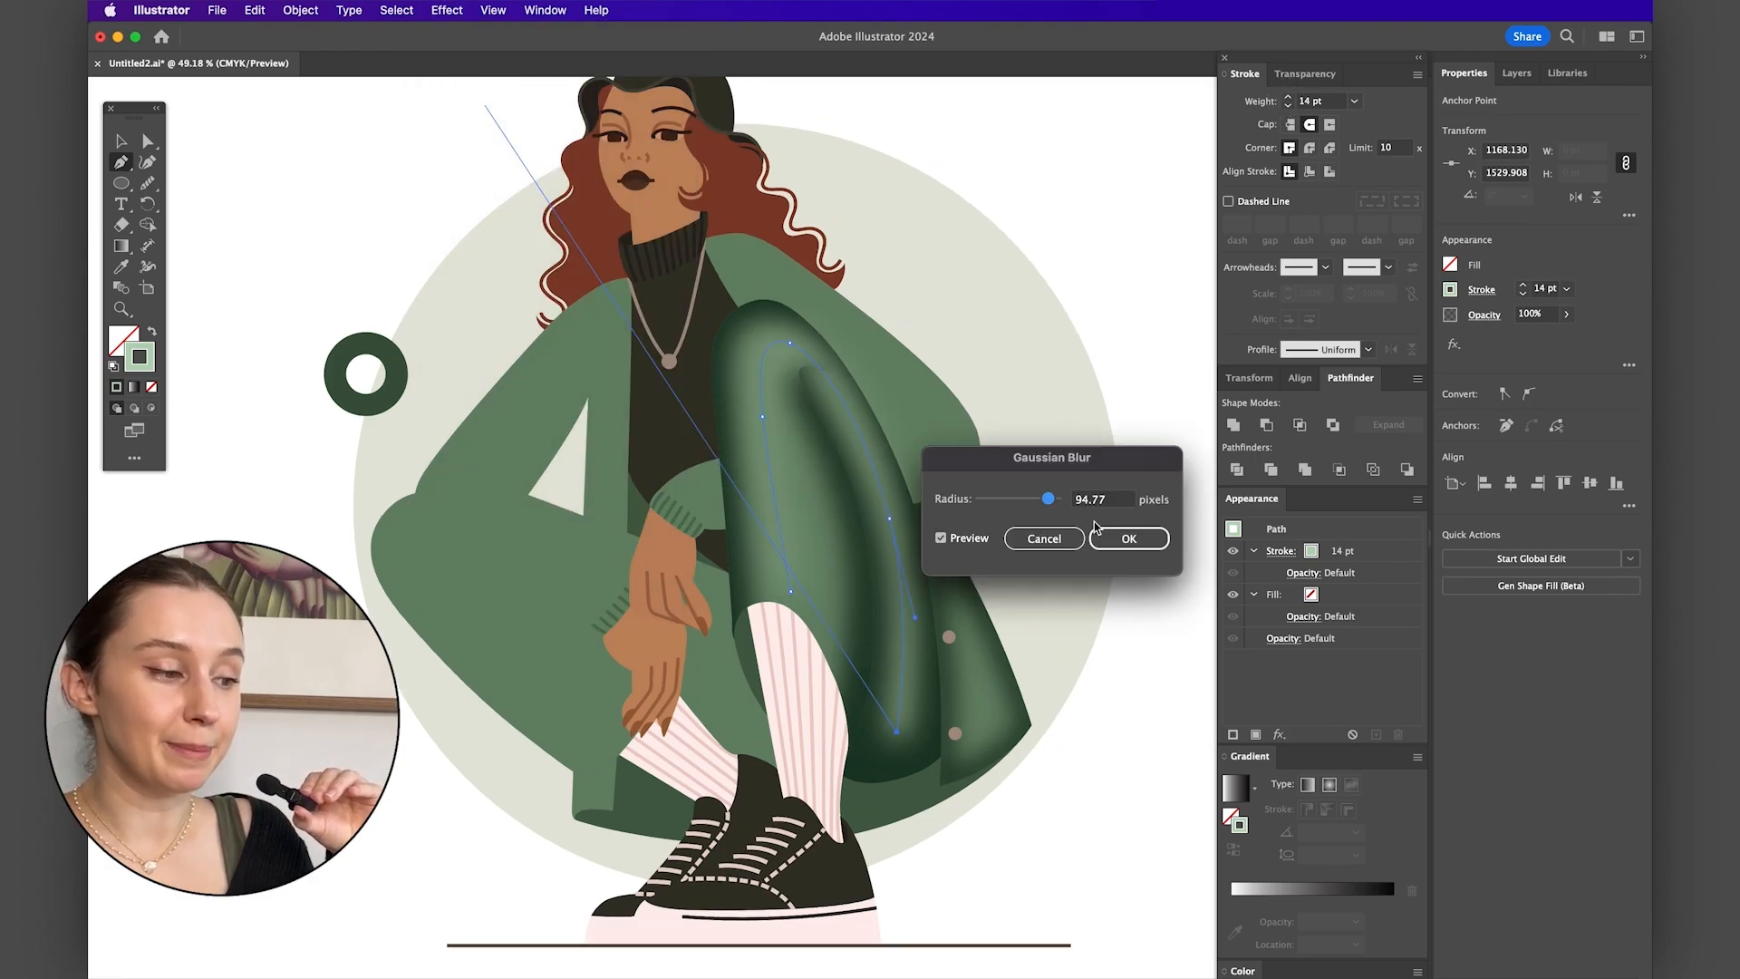
left_click_drag(1049, 500, 1047, 510)
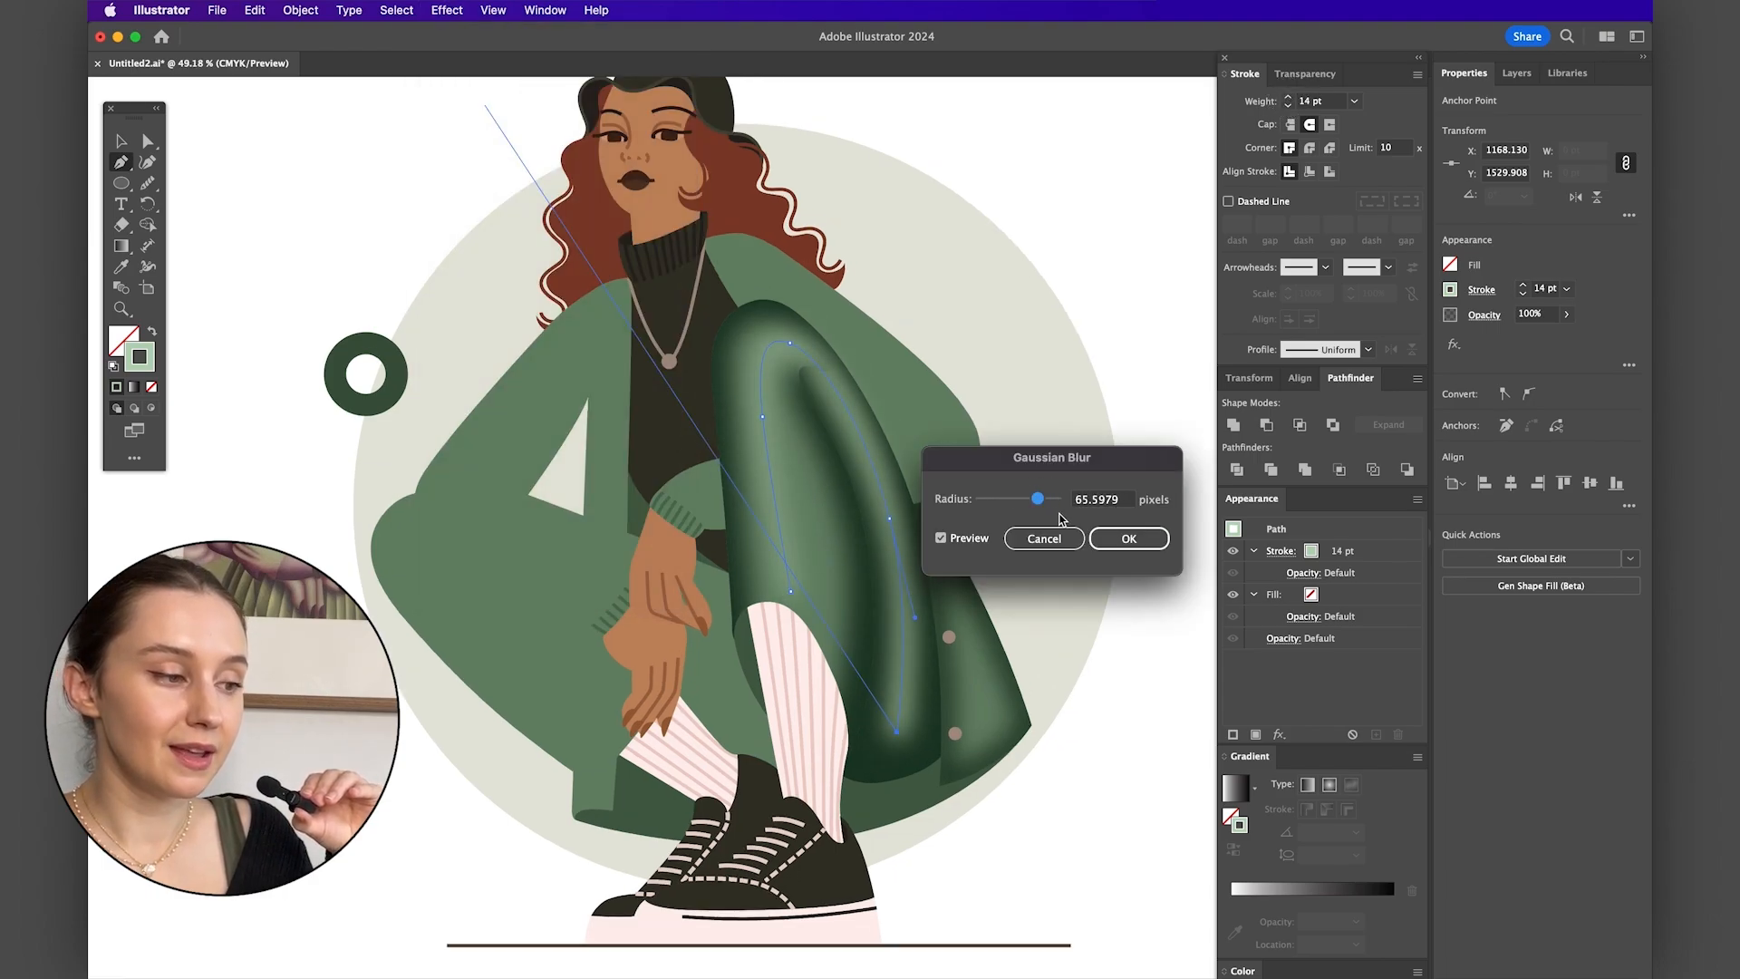
left_click(1129, 538)
- Add a Soft Grain texture with intensity 26 and contrast 53 to the highlight path, set its blend mode to Lighten and deselect
left_click(447, 10)
mouse_move(562, 501)
left_click(743, 528)
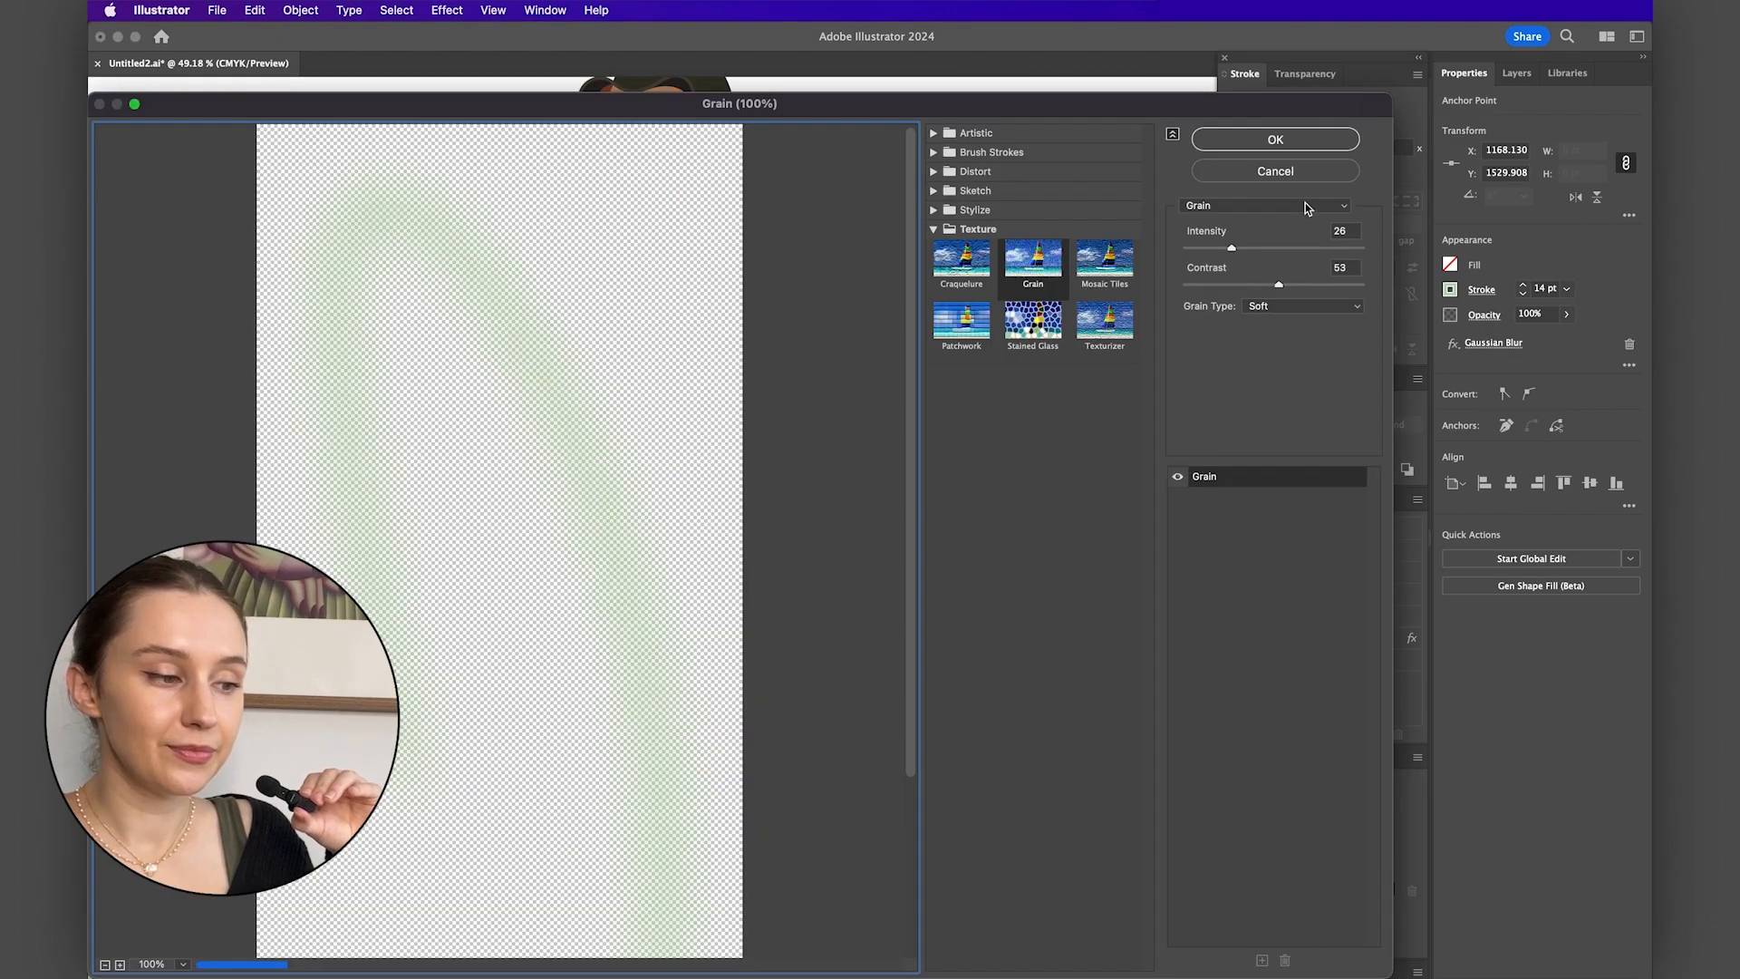
left_click(1275, 140)
left_click(1306, 73)
left_click(1264, 101)
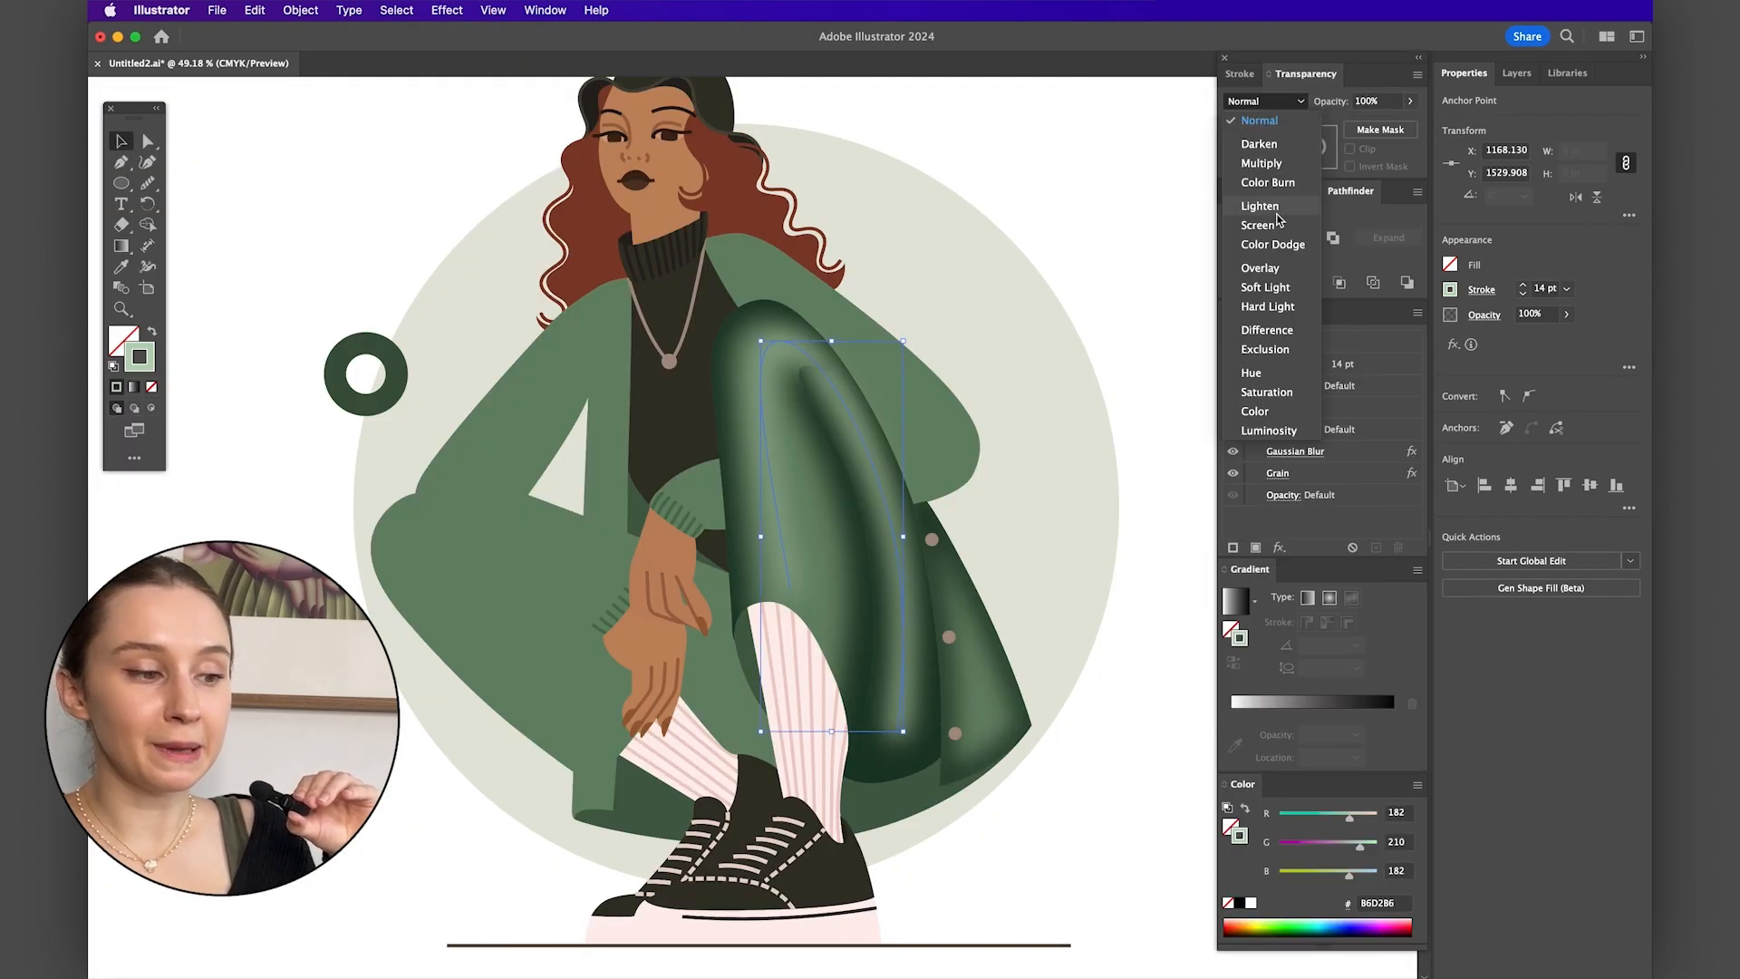
left_click(1260, 206)
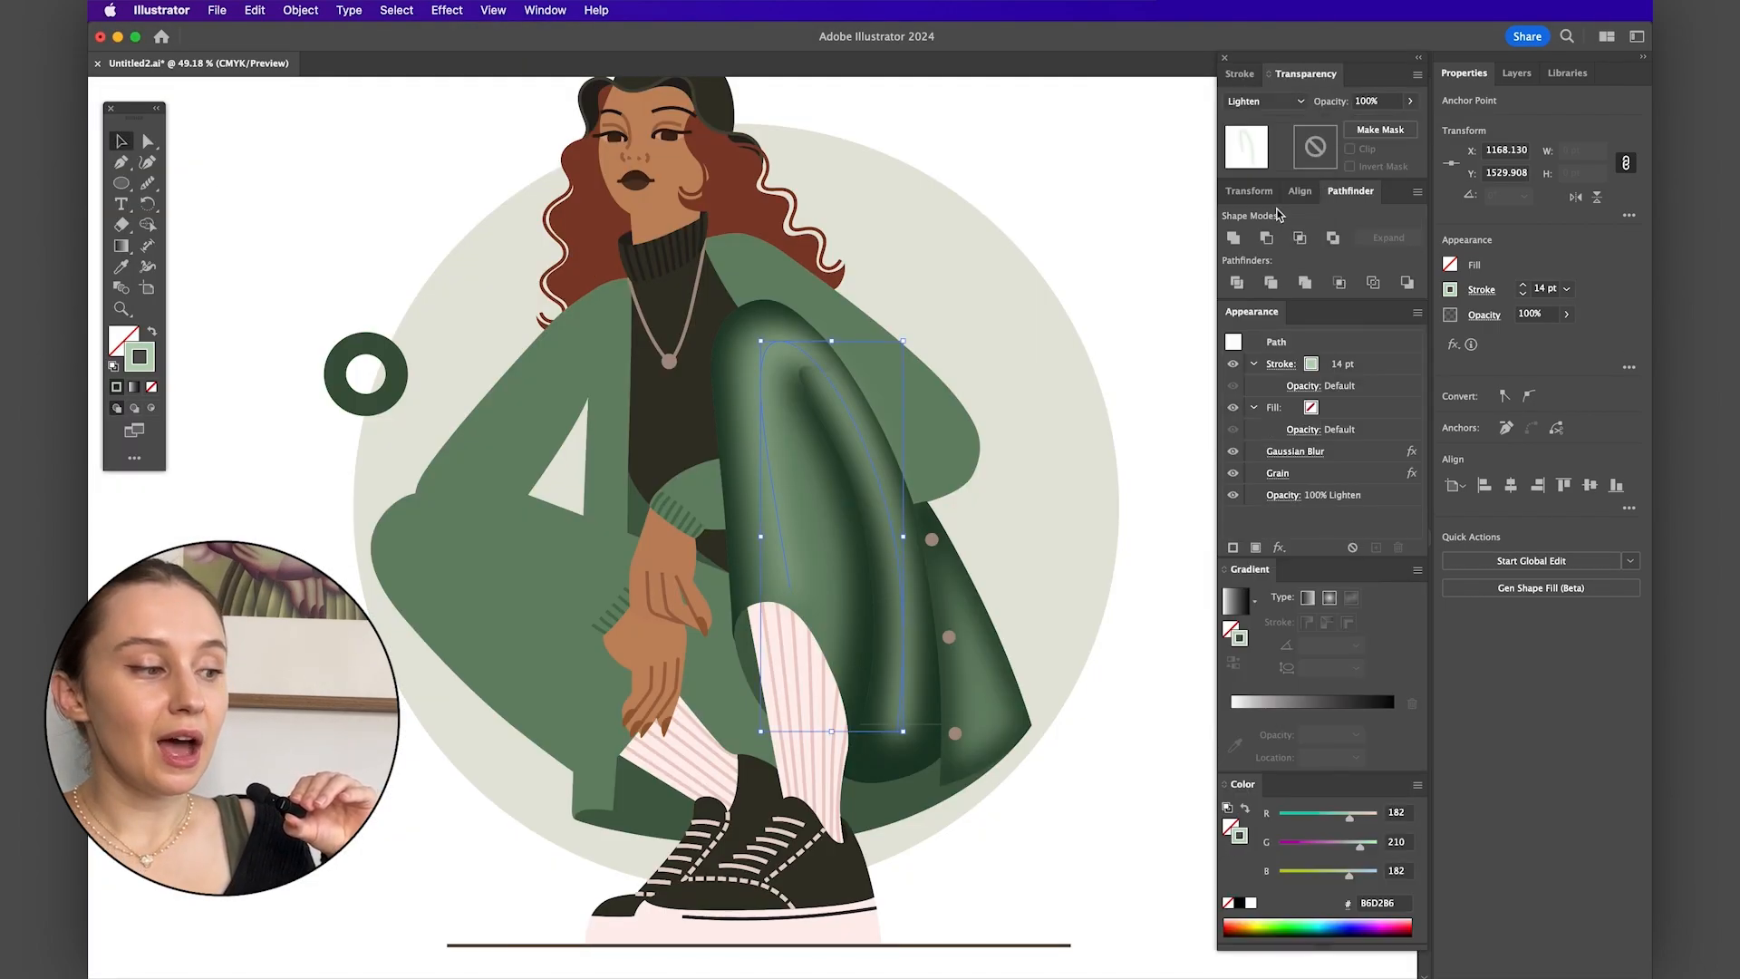
left_click(1104, 351)
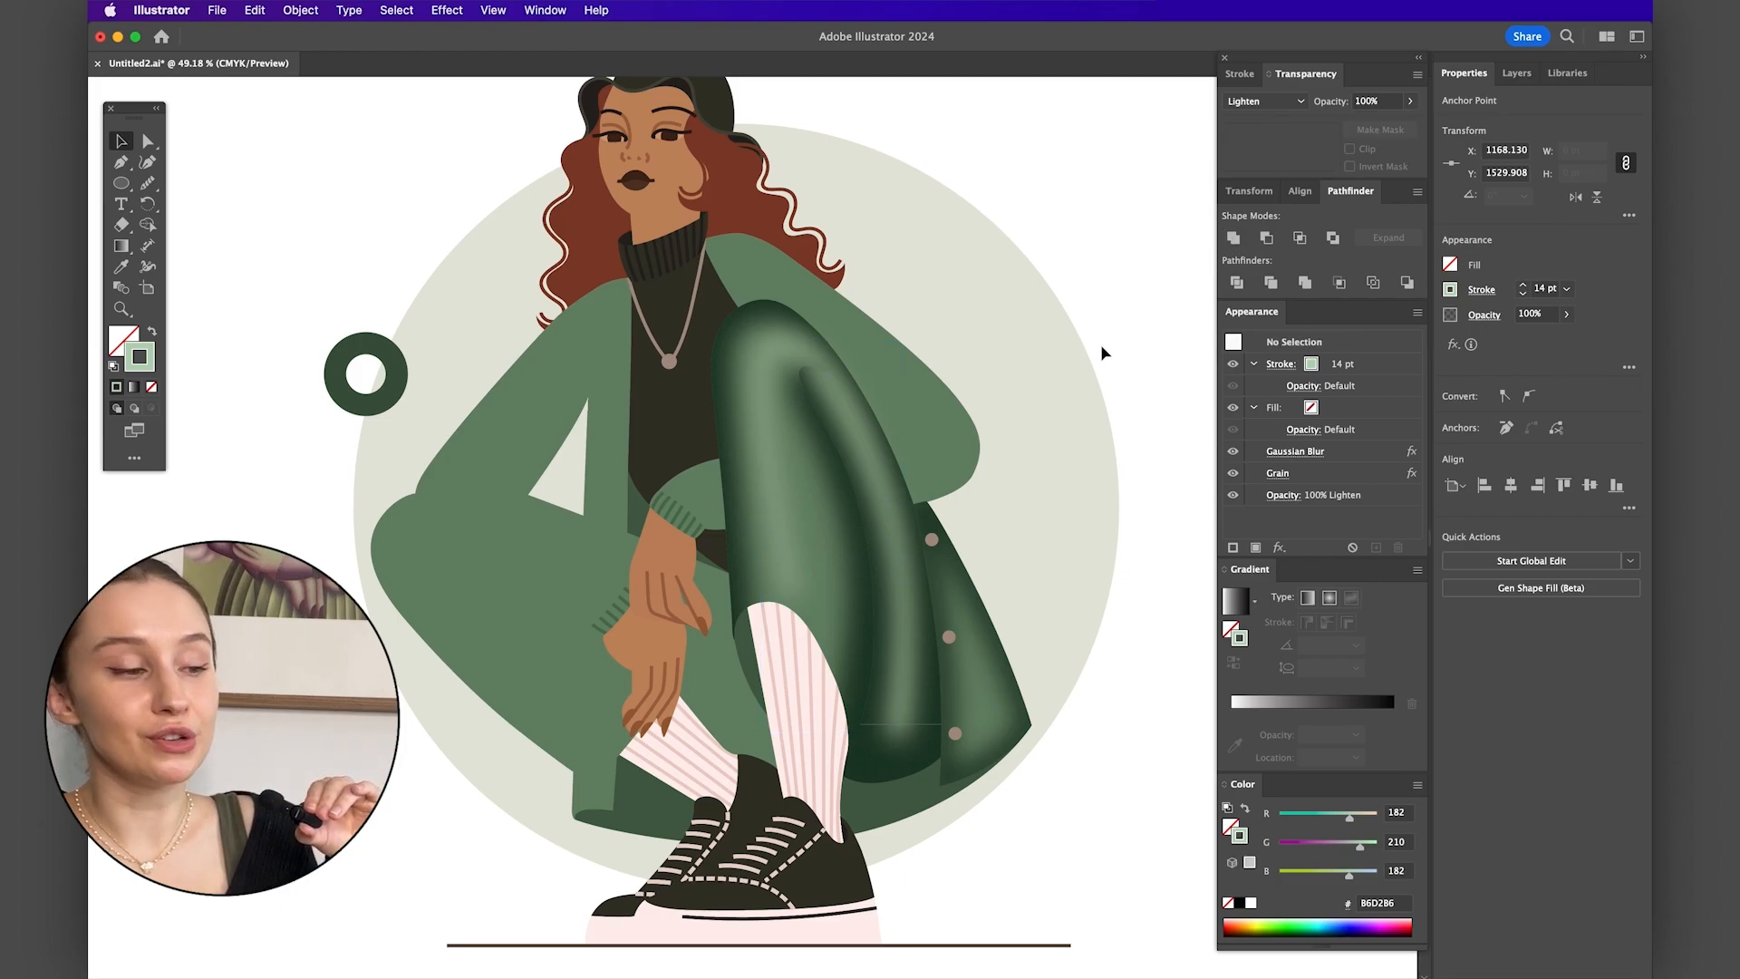
- Examine the highlighted legs and compare the fully shaded versions of the illustration across the neighbouring artboards
scroll(884, 573, "up", 5)
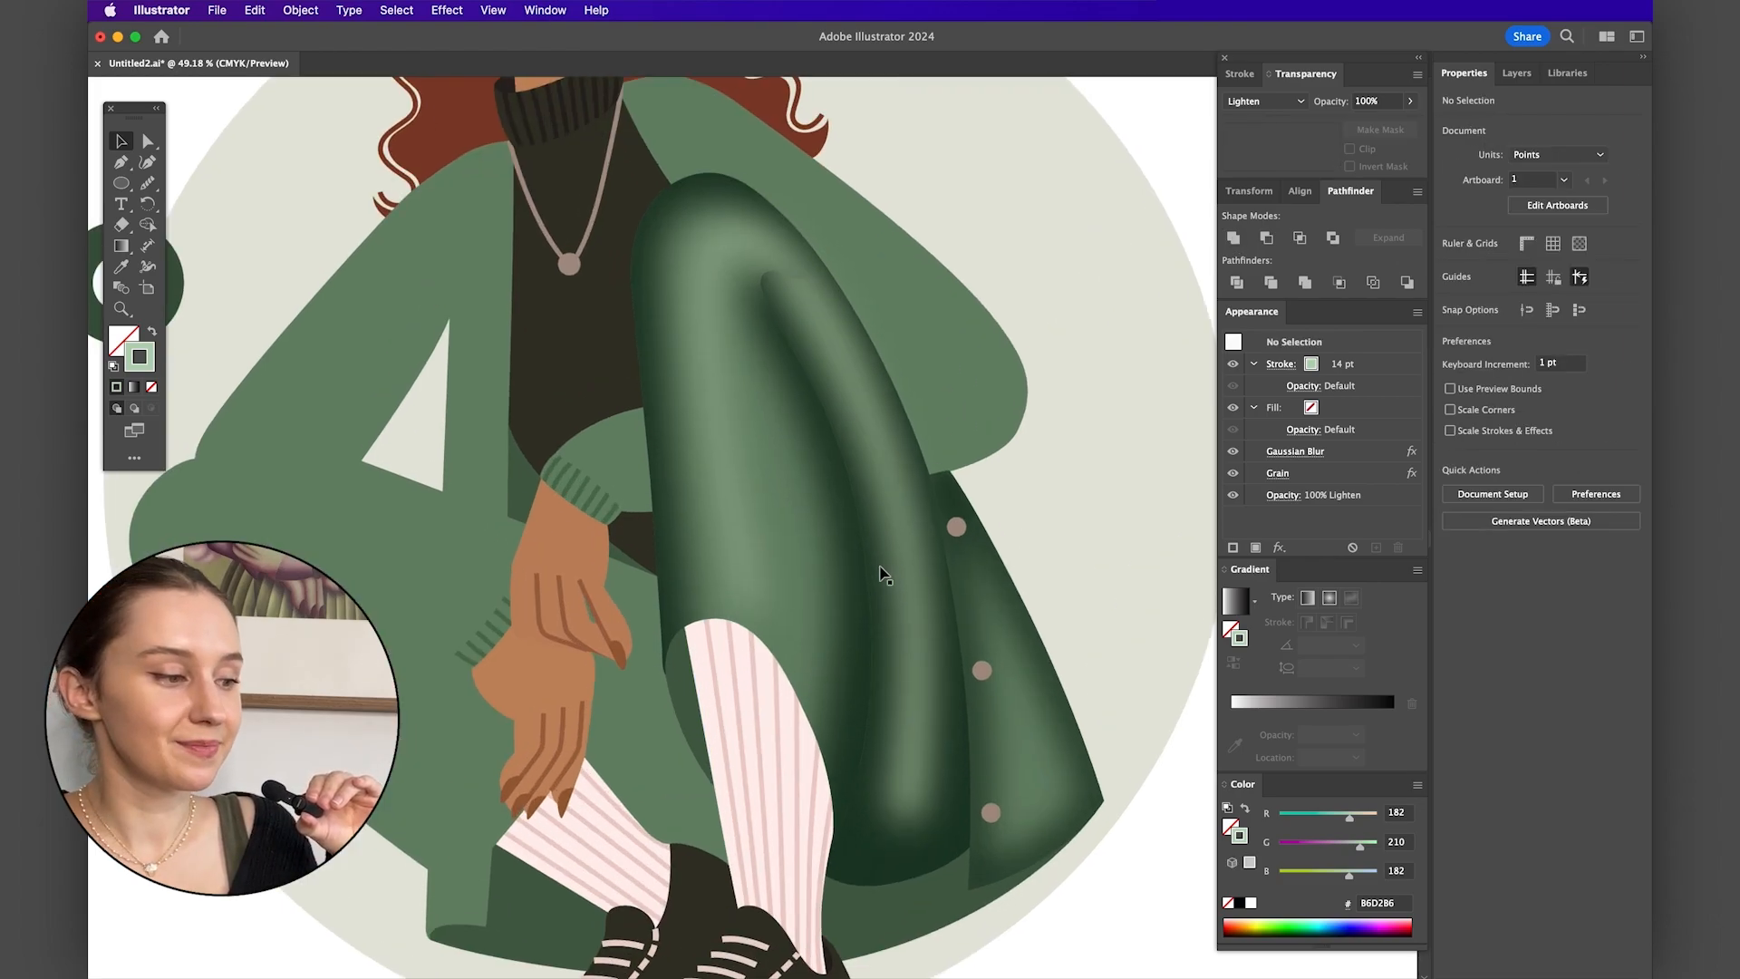
scroll(883, 573, "down", 6)
scroll(884, 573, "up", 3)
scroll(614, 336, "up", 4)
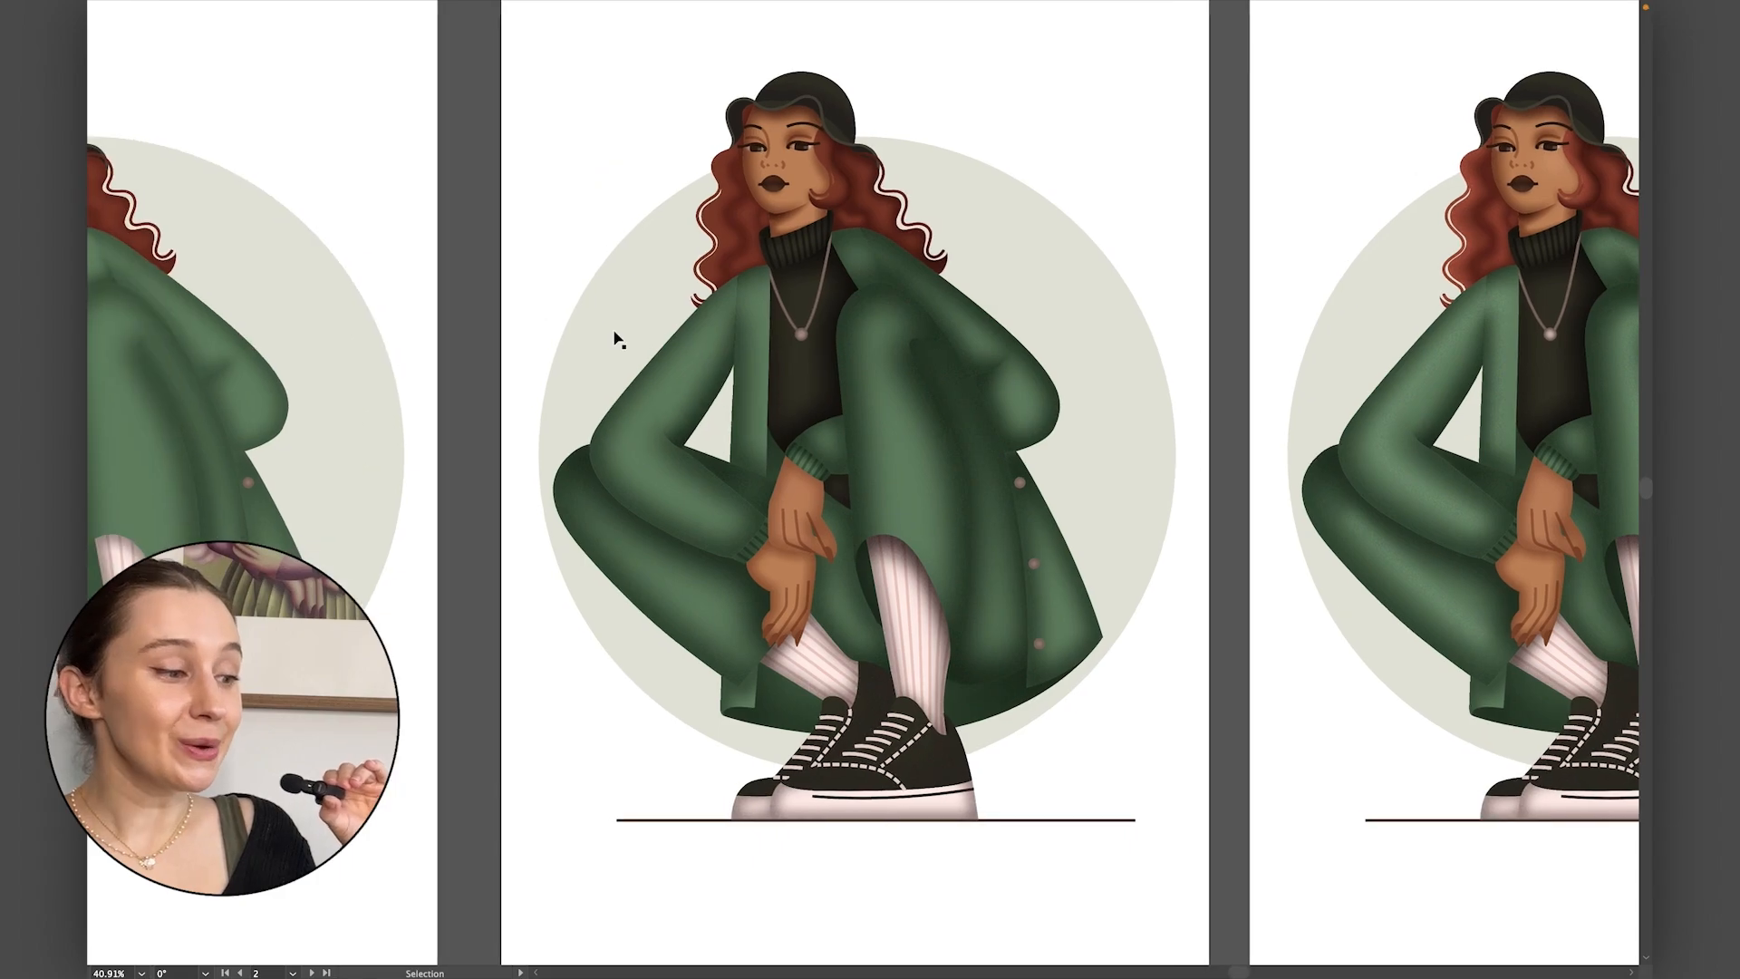
left_click(615, 335)
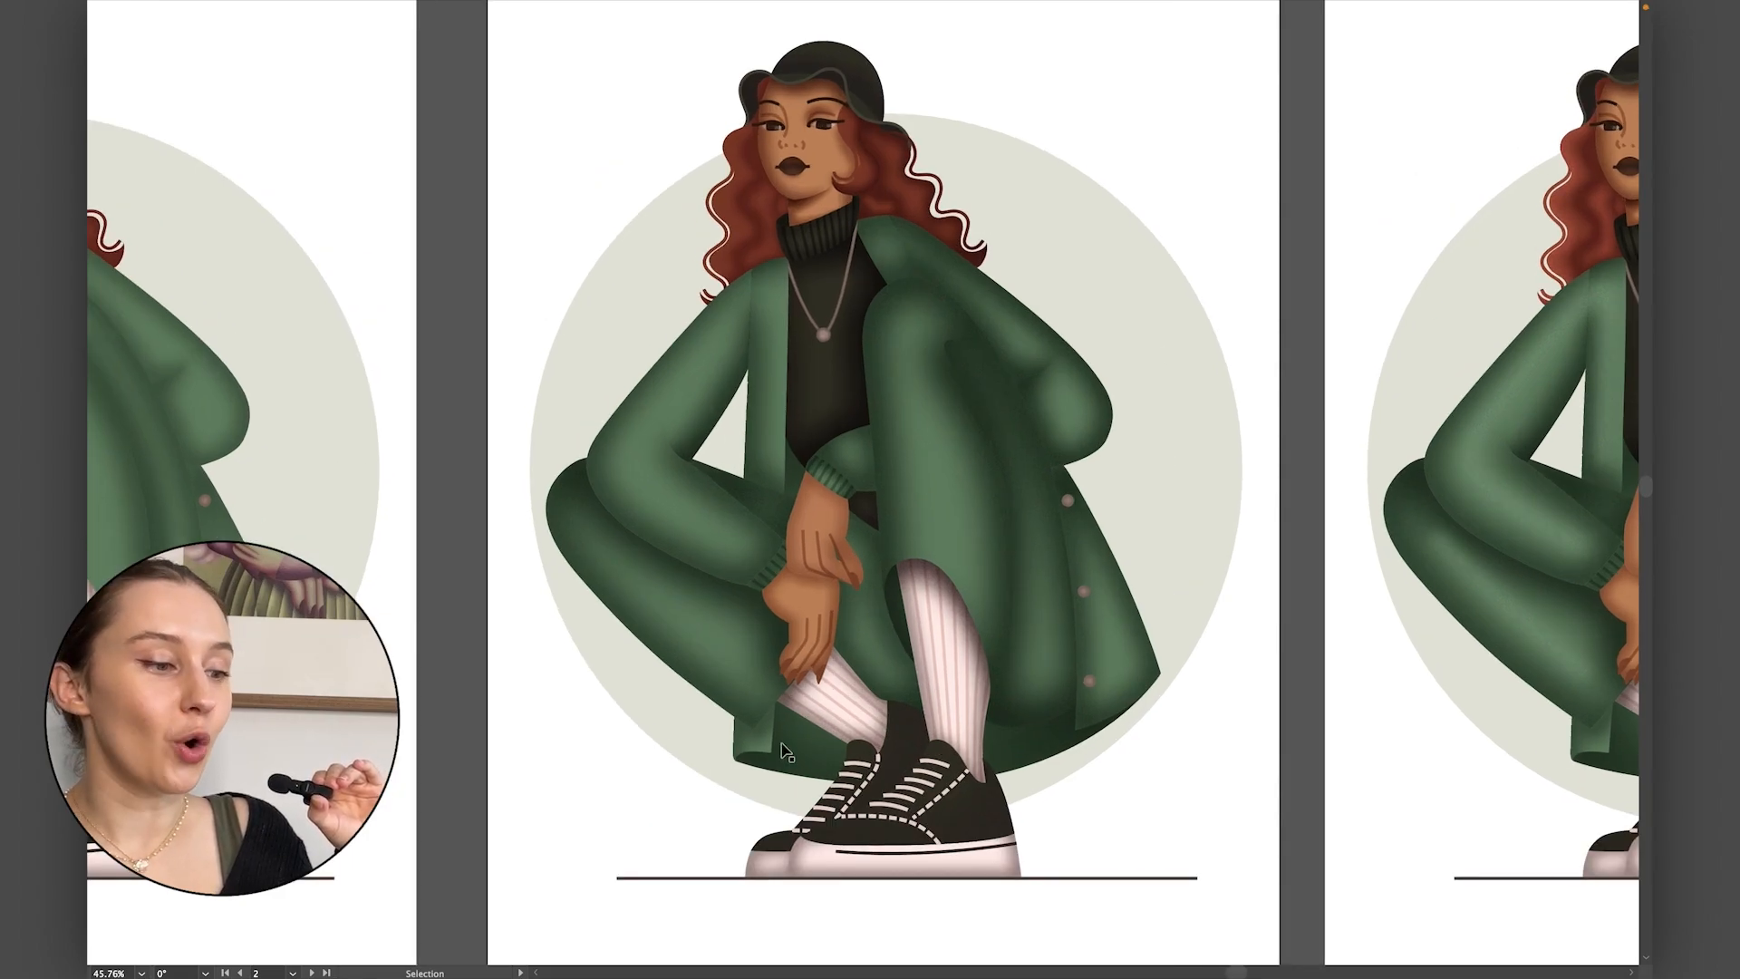
scroll(1068, 494, "right", 5)
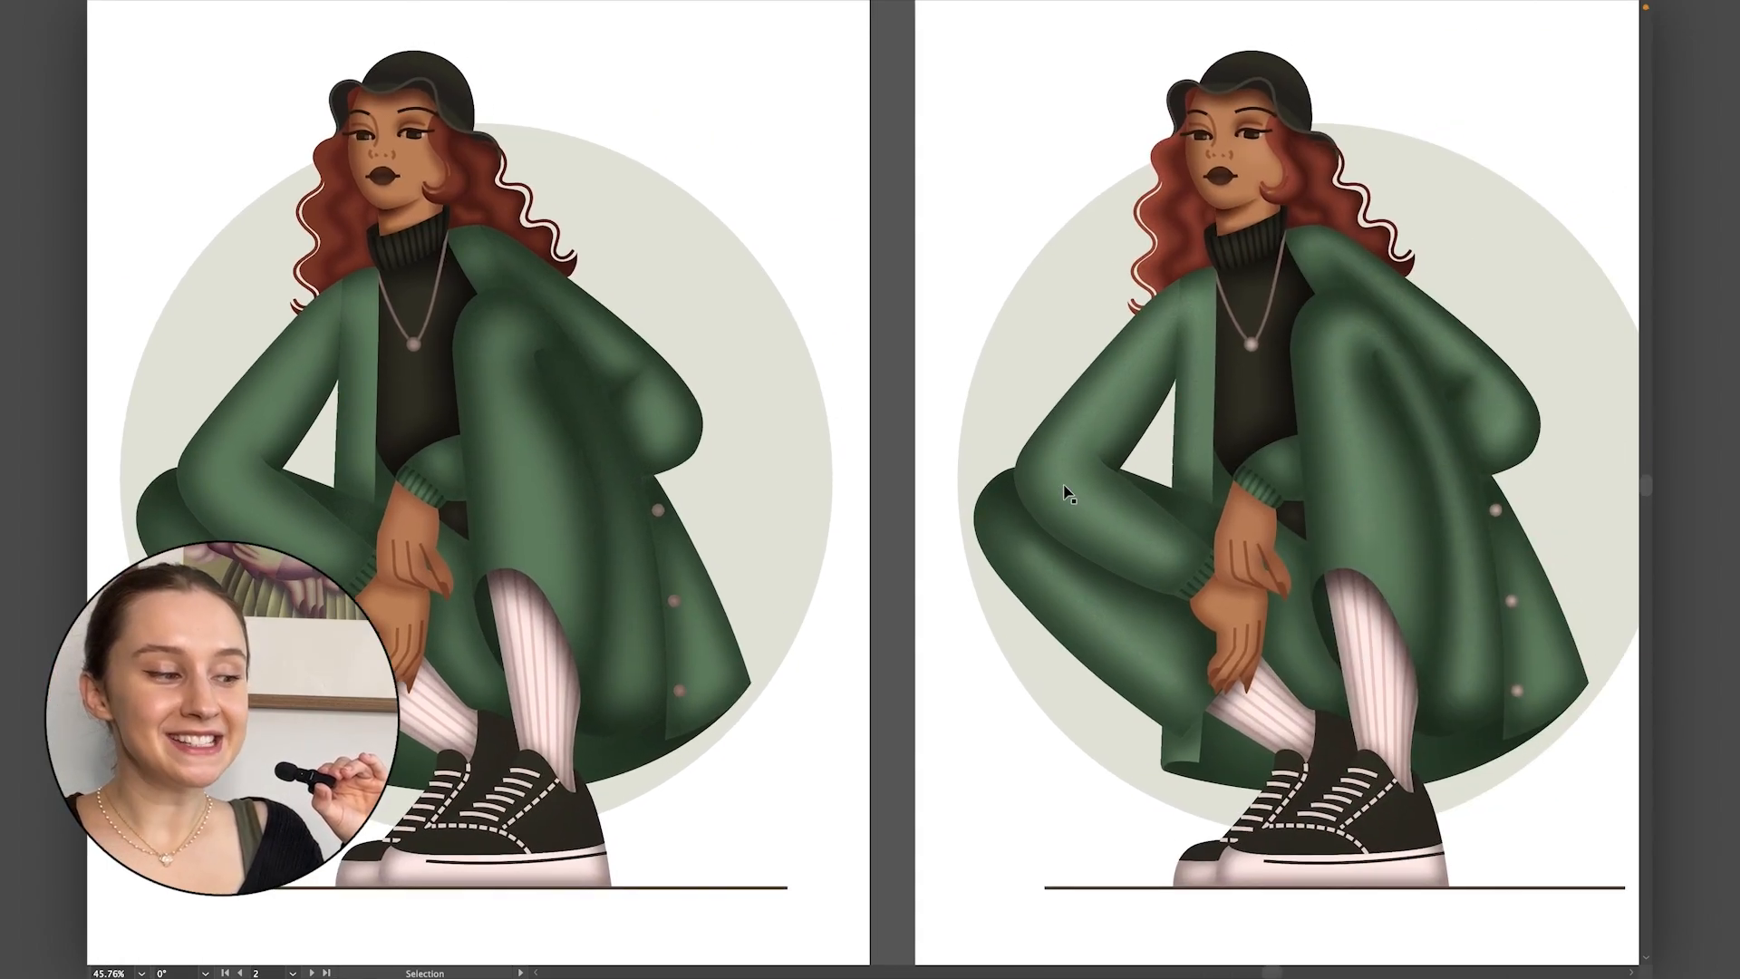
scroll(1066, 492, "right", 5)
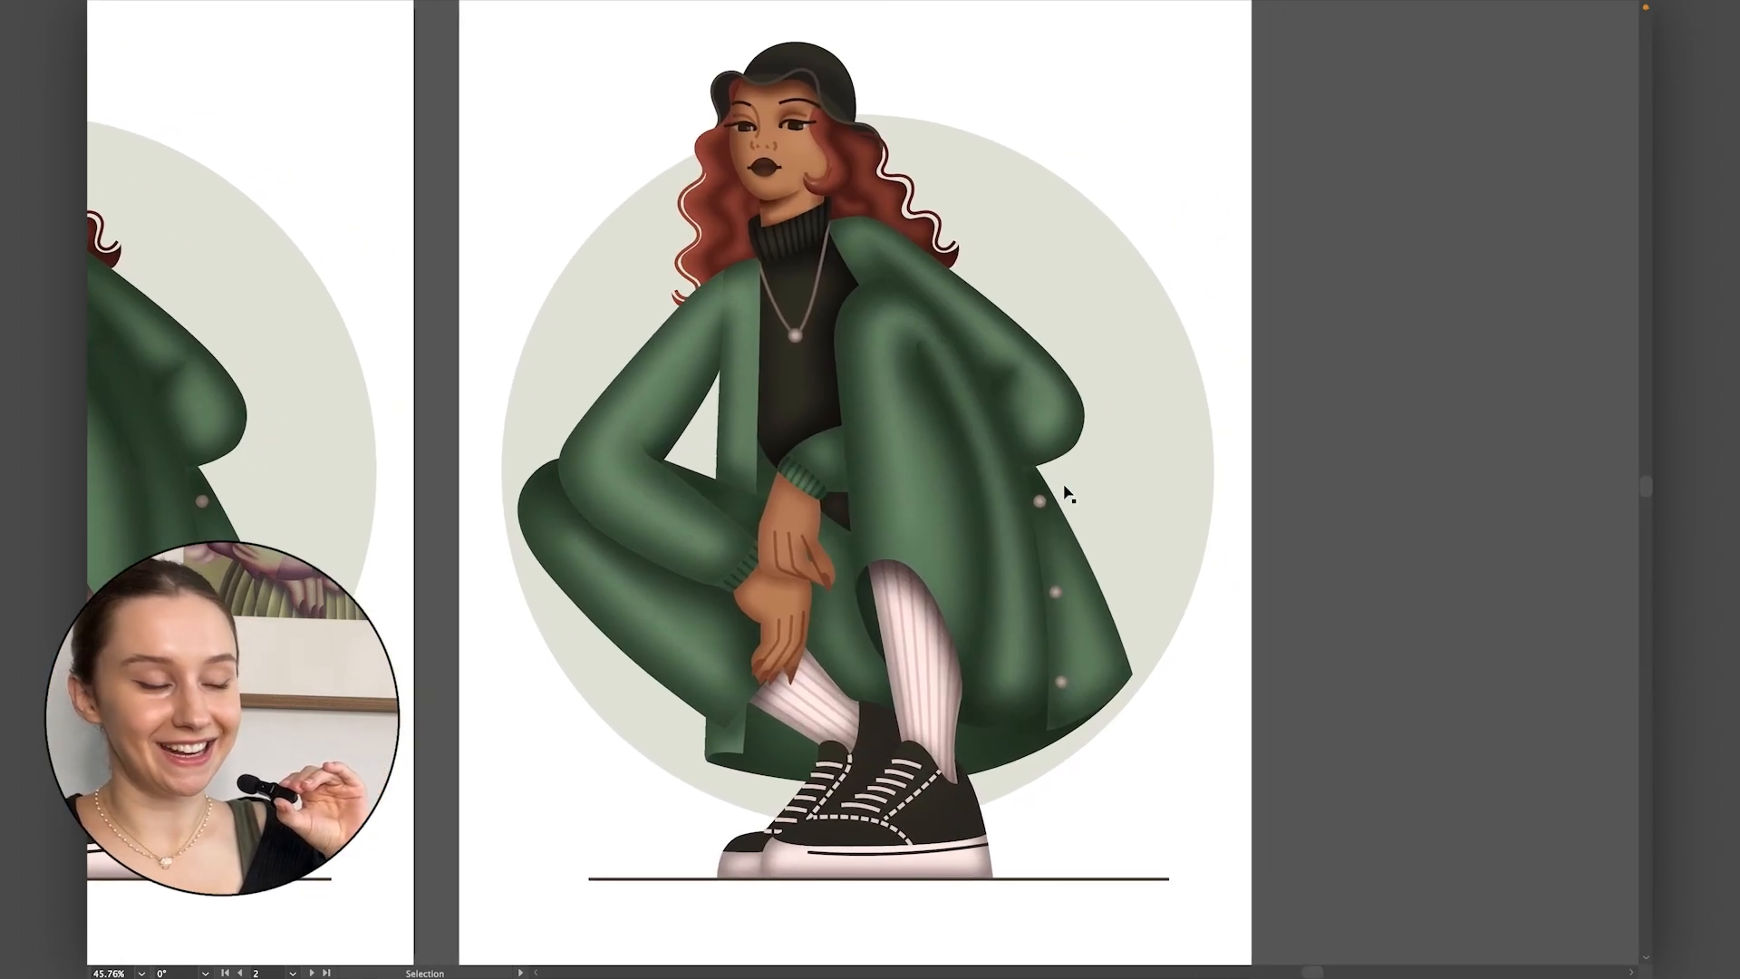